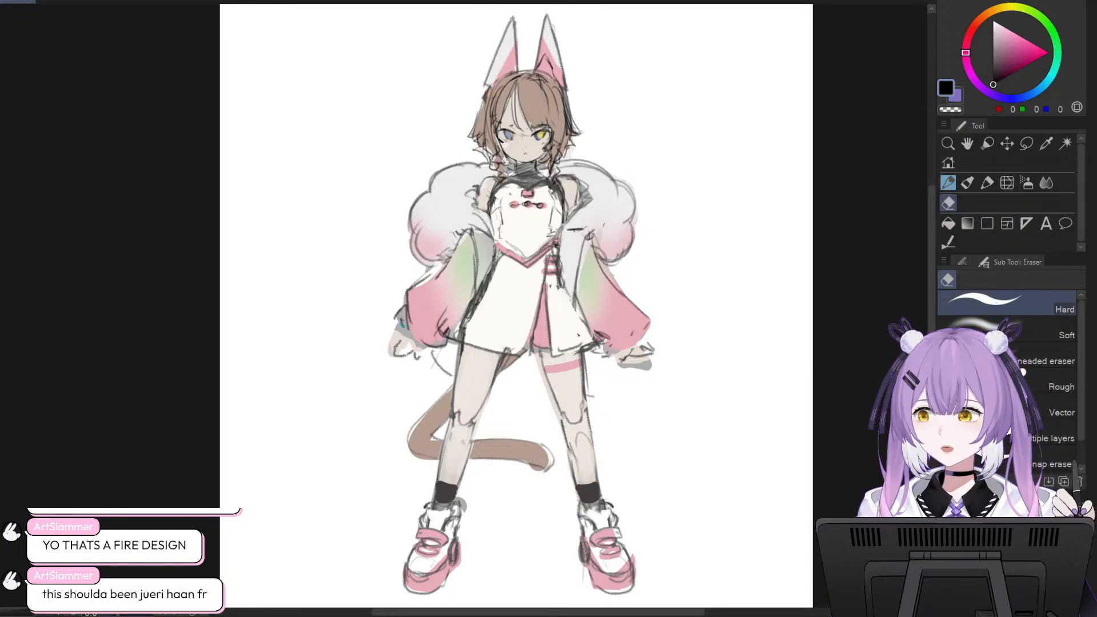
- Compare the original character sketch with the two grey silhouette versions, and return to the pink coloured design
left_click(73, 2)
scroll(346, 337, "up", 1)
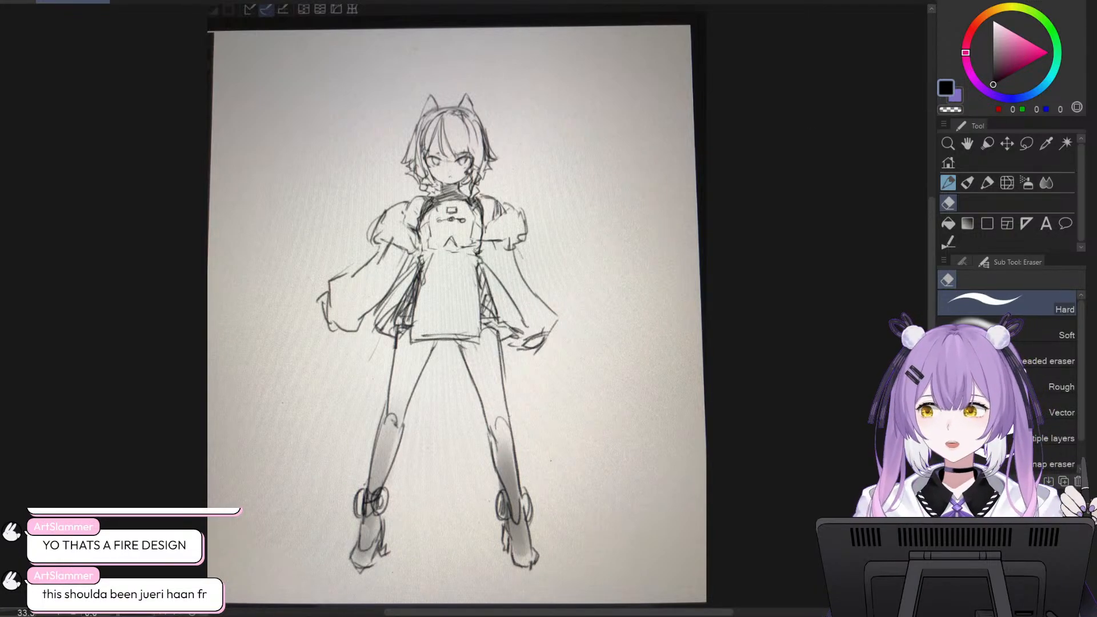
key("ctrl+Tab")
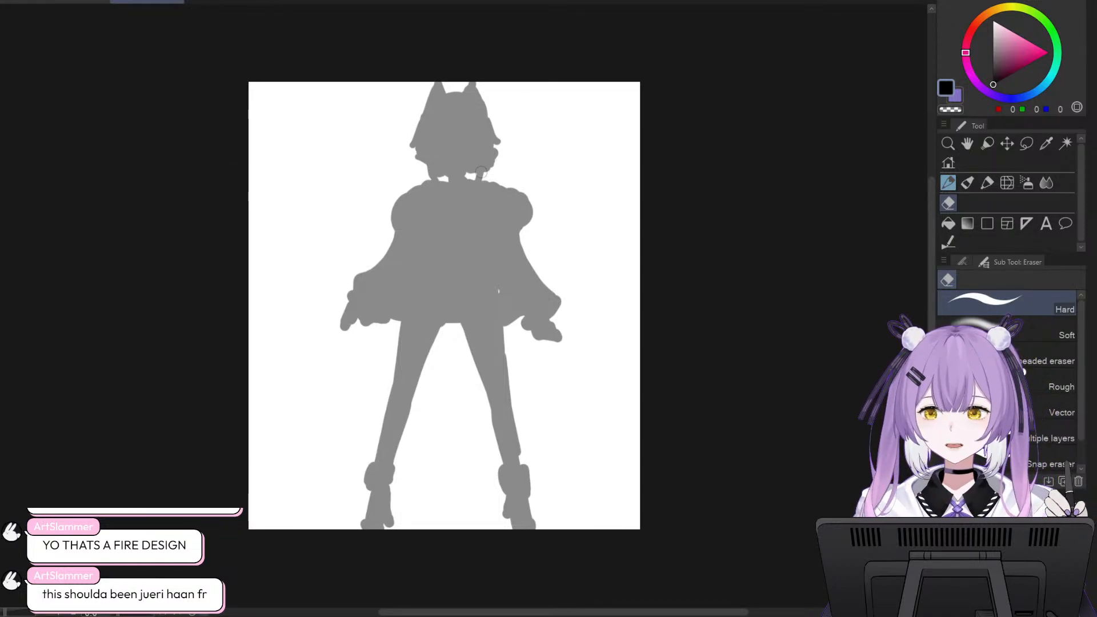
key("ctrl+Tab")
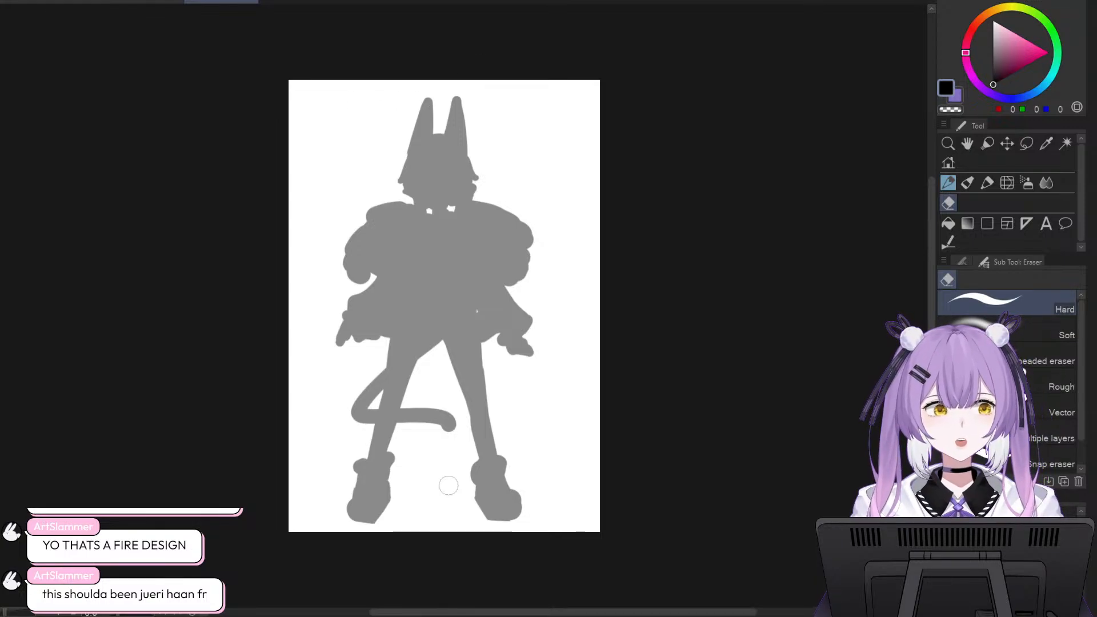
key("ctrl+Tab")
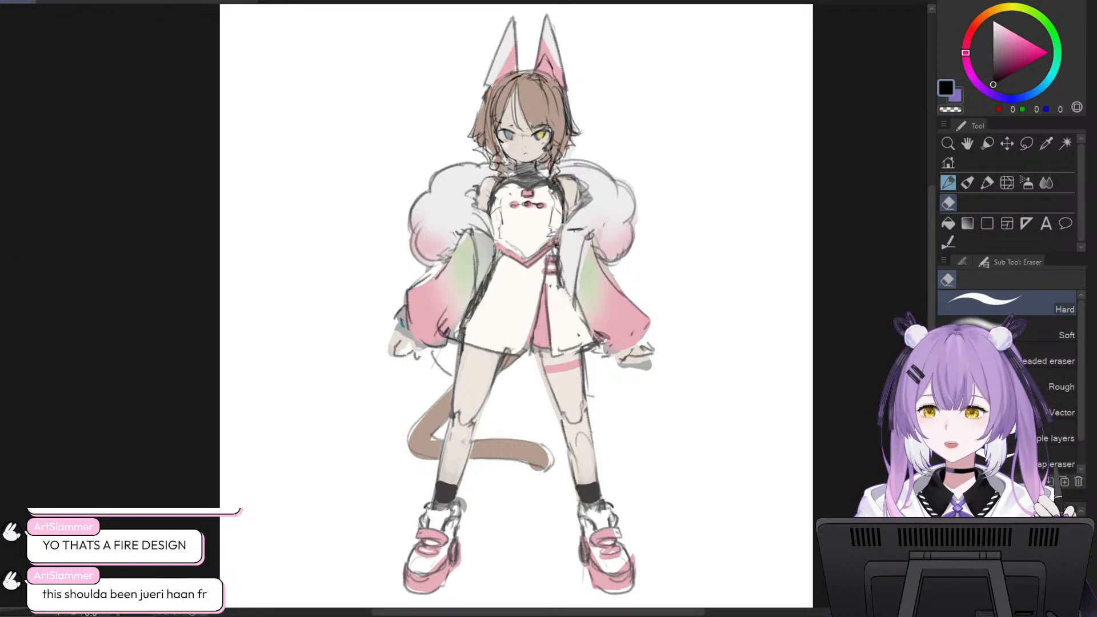
- Examine the robot reference, the teal colour version and the antique glass pendant light reference, and return to the pink design
left_click(295, 2)
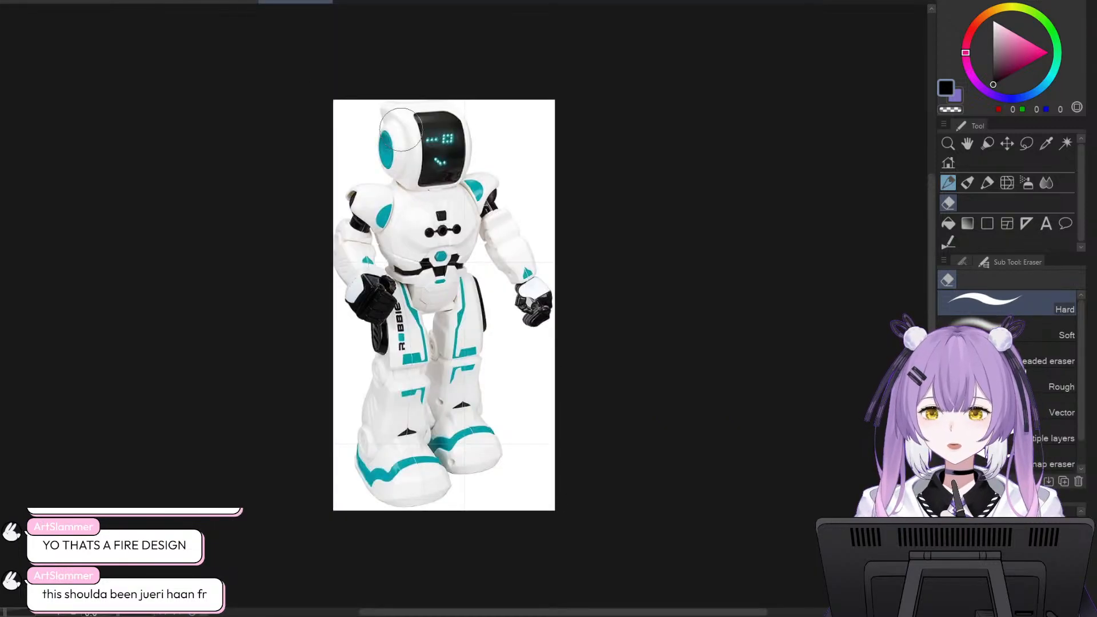
scroll(401, 131, "up", 2)
scroll(398, 131, "down", 1)
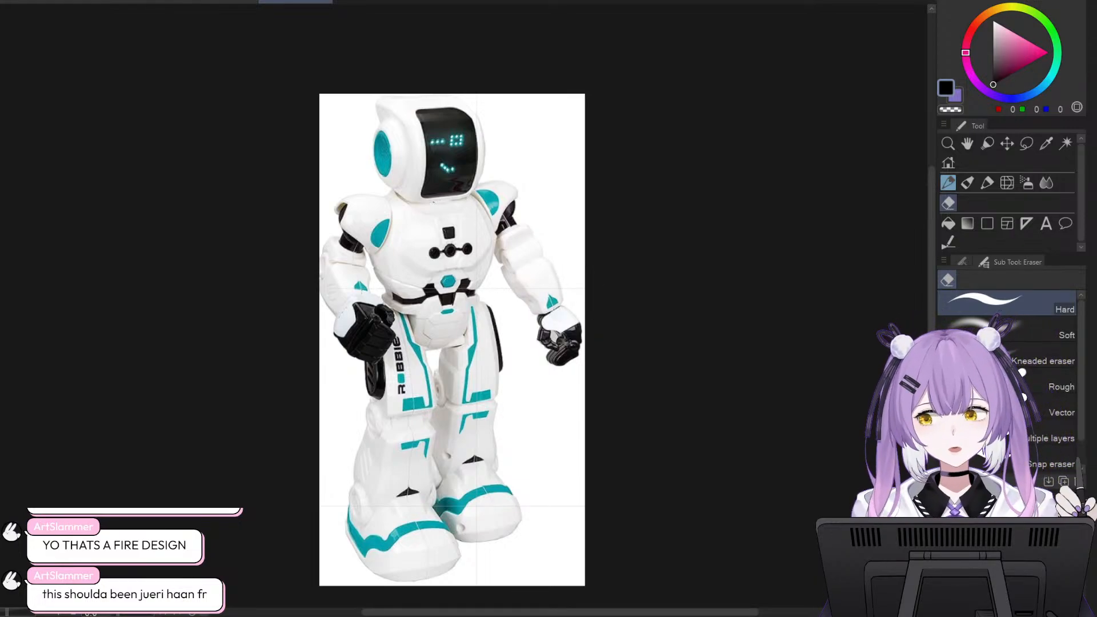
key("ctrl+0")
scroll(371, 265, "up", 1)
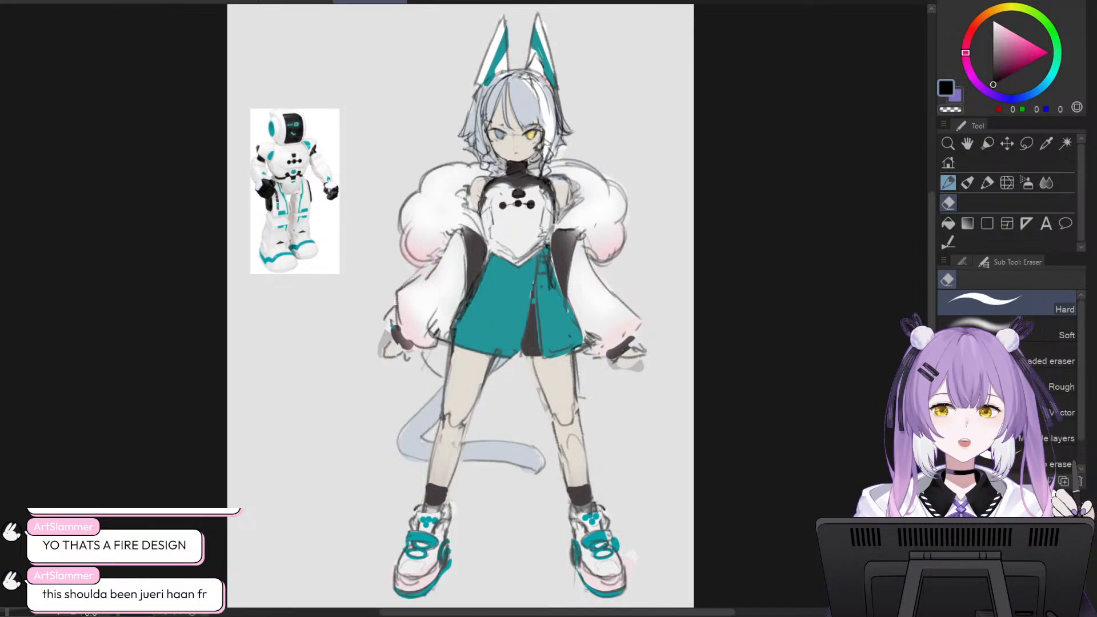
key("ctrl+Tab")
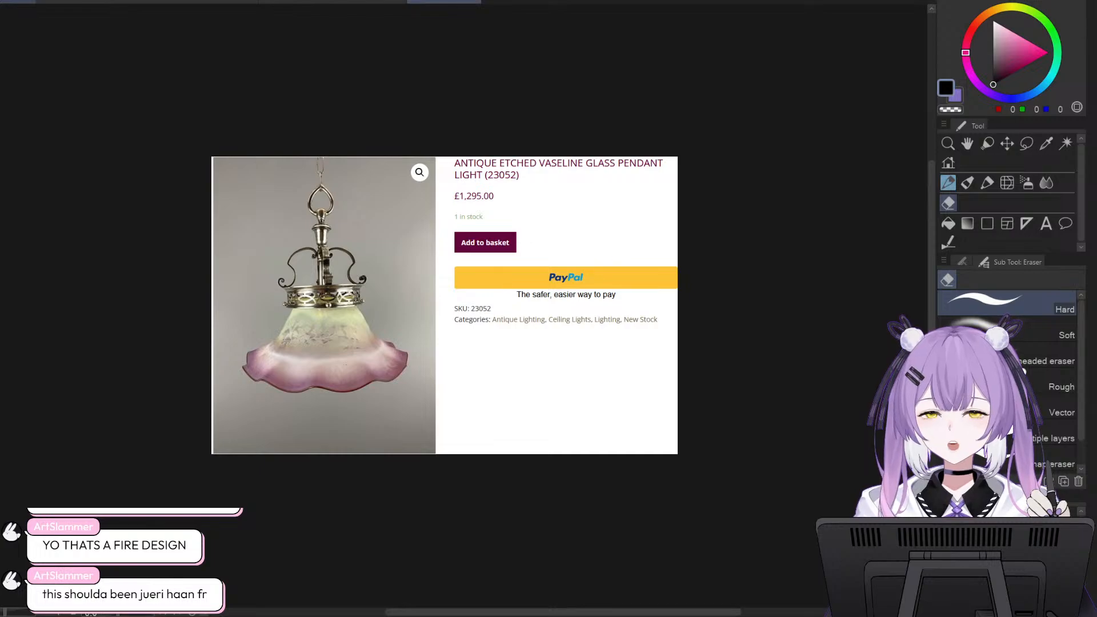
key("ctrl+Tab")
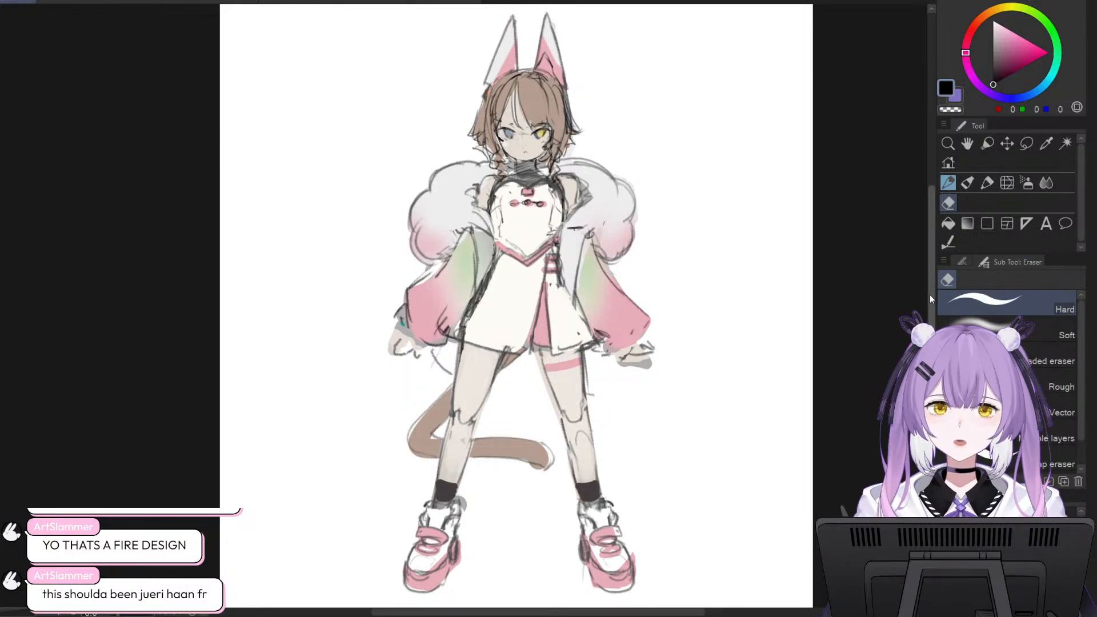
left_click_drag(930, 295, 928, 297)
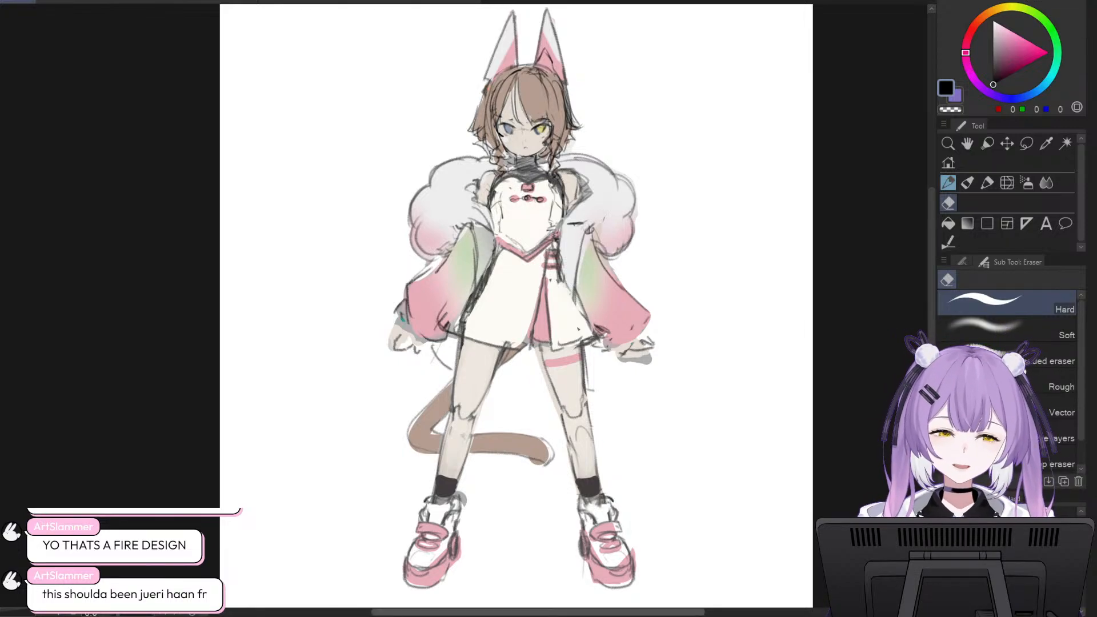
scroll(604, 594, "right", 2)
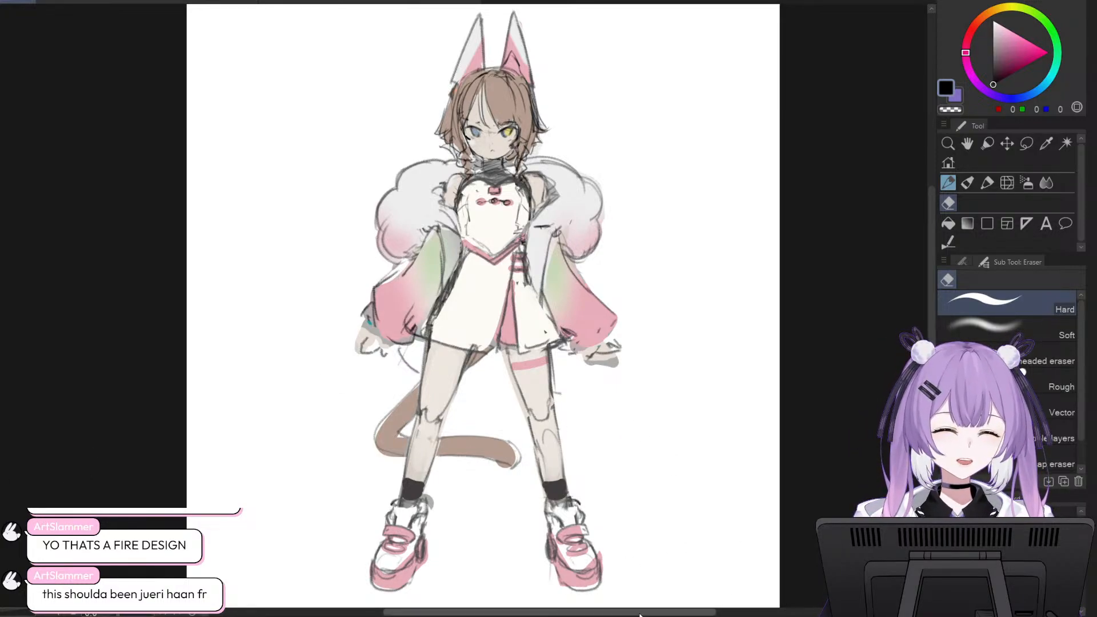
left_click_drag(640, 614, 620, 615)
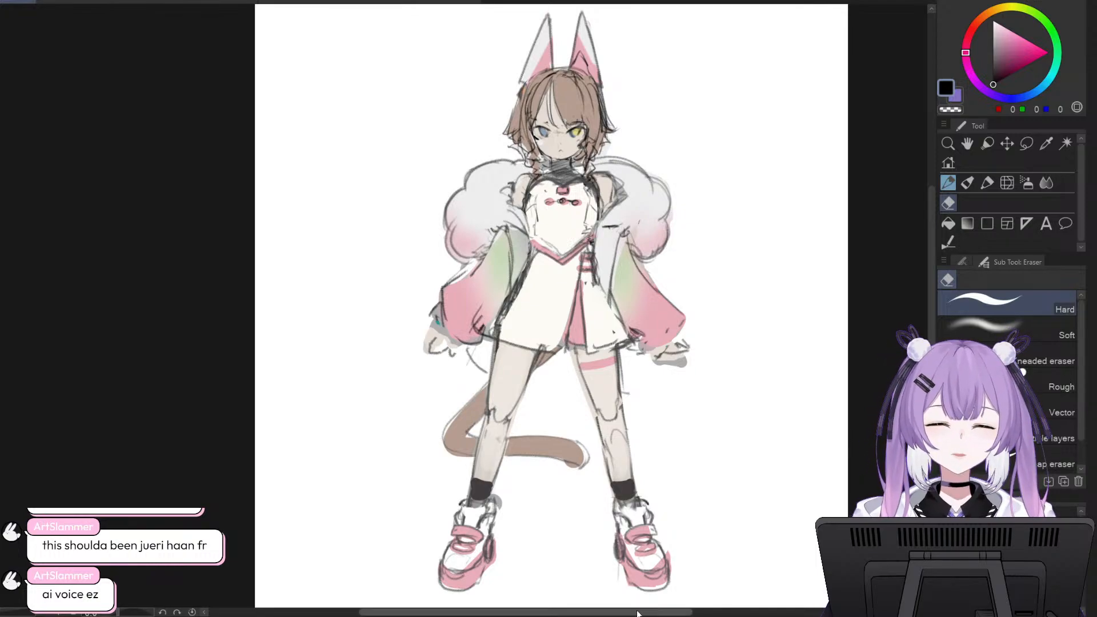
left_click_drag(637, 612, 651, 615)
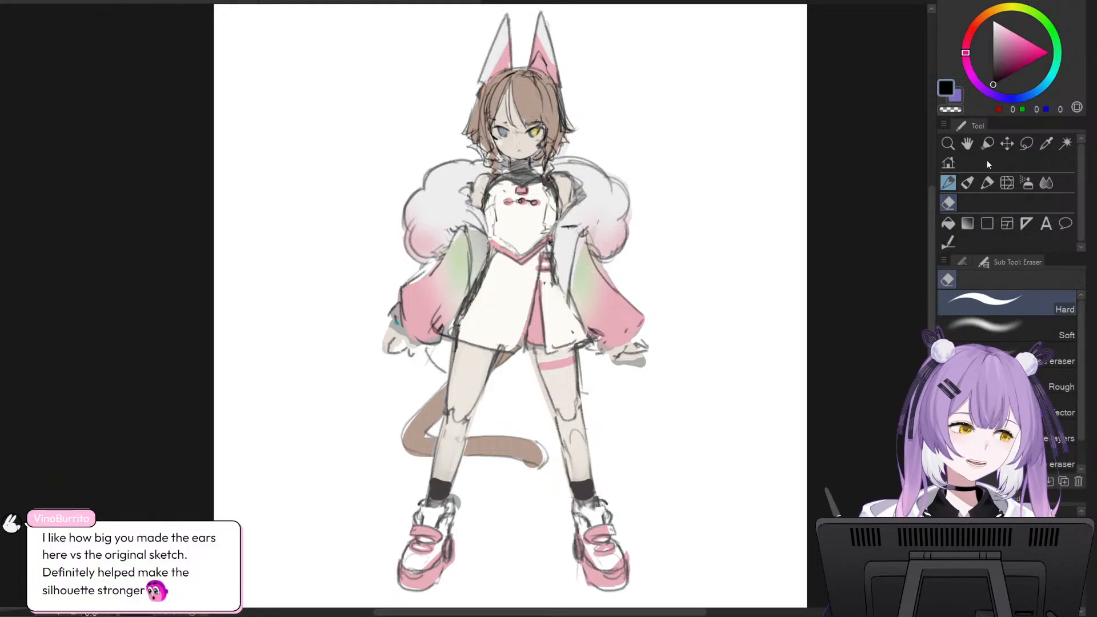
- Try flat, hard-edged pink and green on one jacket sleeve with the Milli pen, and compare it with the soft gradient
left_click(987, 183)
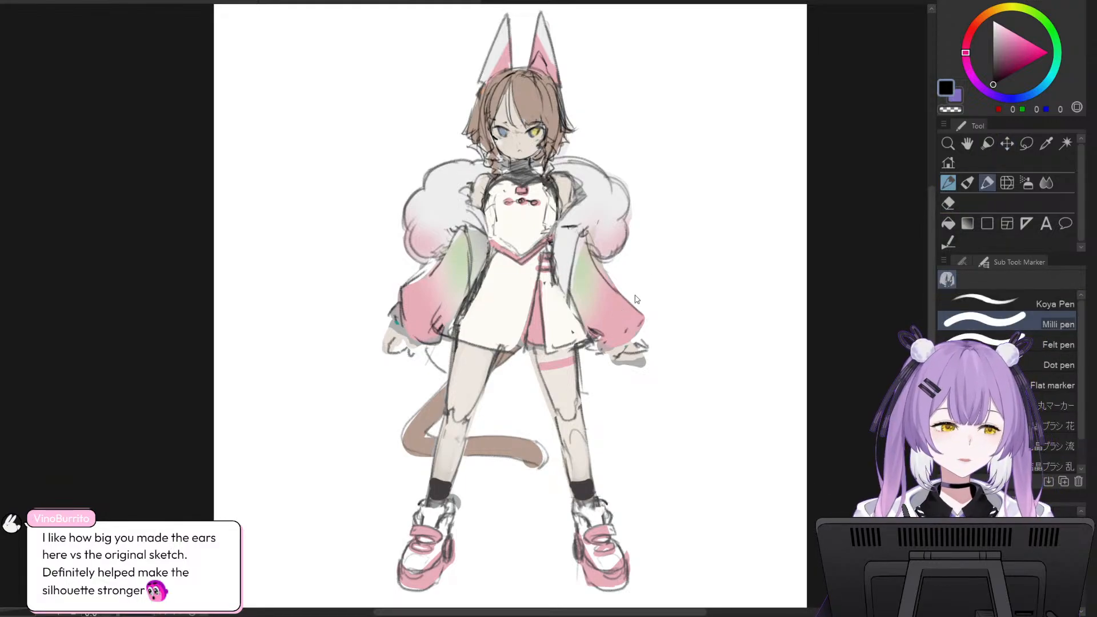
left_click(616, 308, "alt")
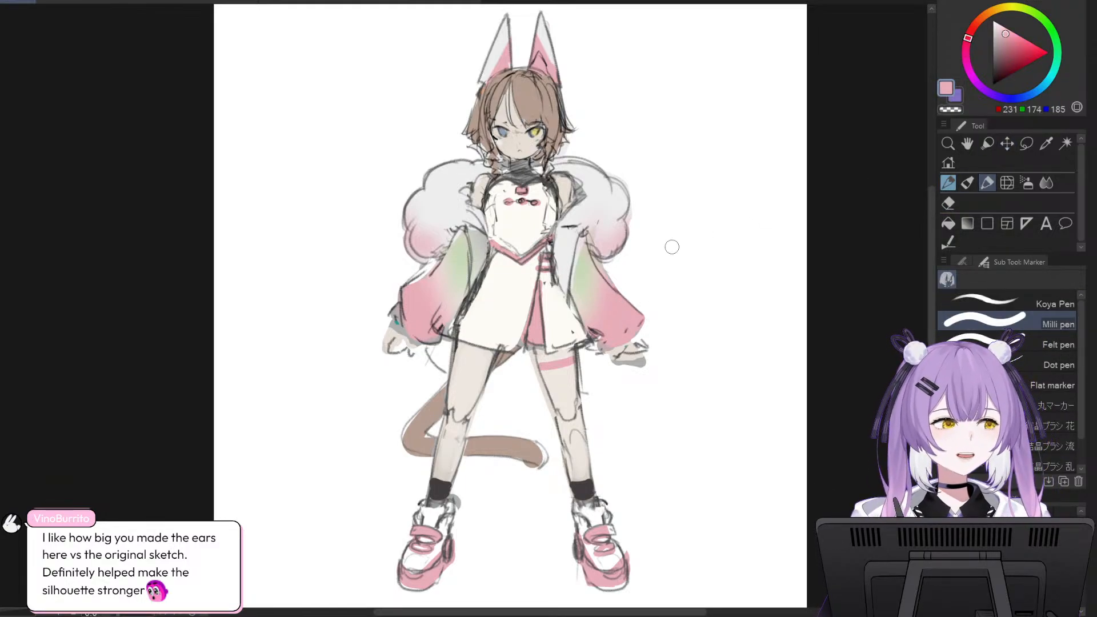
mouse_move(594, 296)
left_mouse_down()
mouse_move(578, 283)
mouse_move(582, 237)
mouse_move(597, 260)
mouse_move(580, 247)
mouse_move(580, 265)
mouse_move(636, 247)
mouse_move(586, 263)
mouse_move(618, 261)
left_mouse_up()
left_click(588, 243, "alt")
key("ctrl+z")
key("ctrl+z")
key("ctrl+z")
key("ctrl+z")
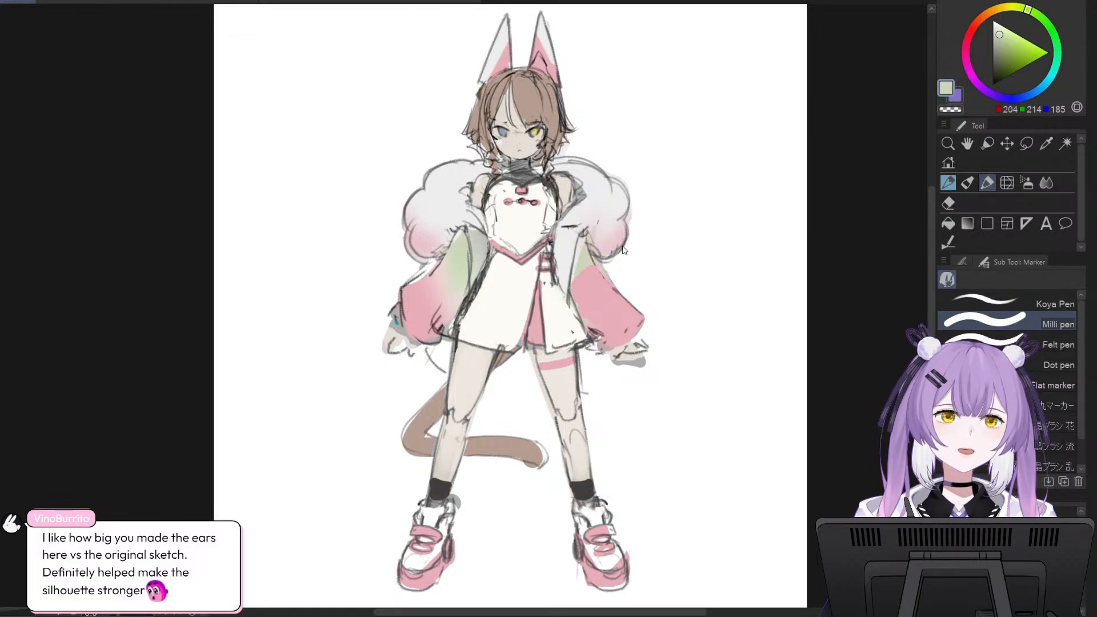
key("ctrl+y")
key("ctrl+y")
key("ctrl+y")
key("ctrl+y")
key("ctrl+y")
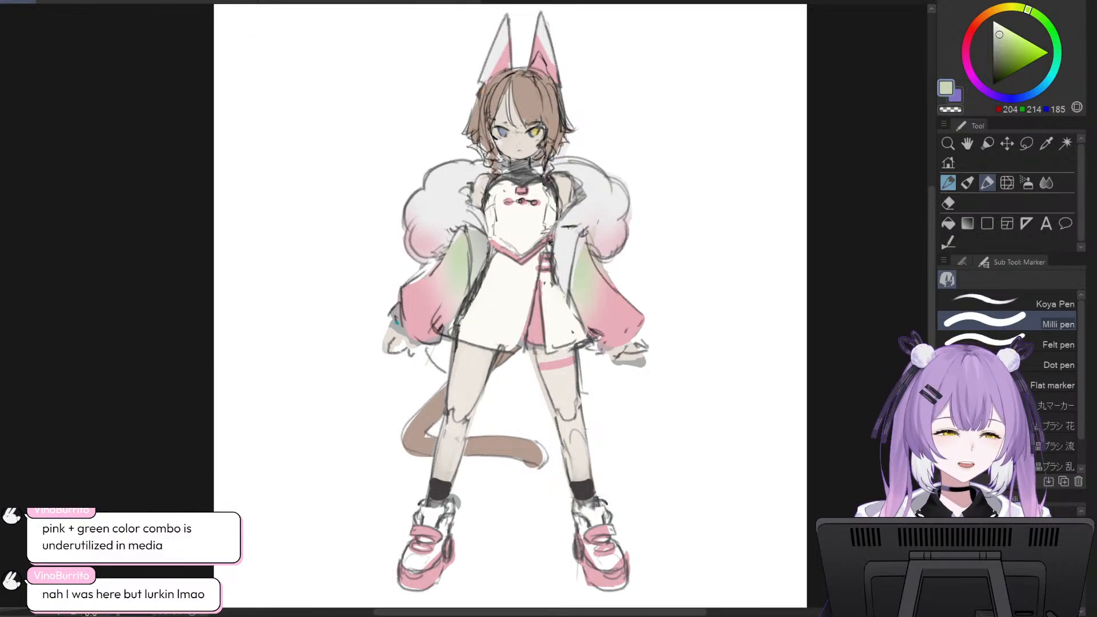
- Examine the mood board's theme, head, top, bottom, accessories and shoes references, and return to the pink coloured design
left_click(518, 1)
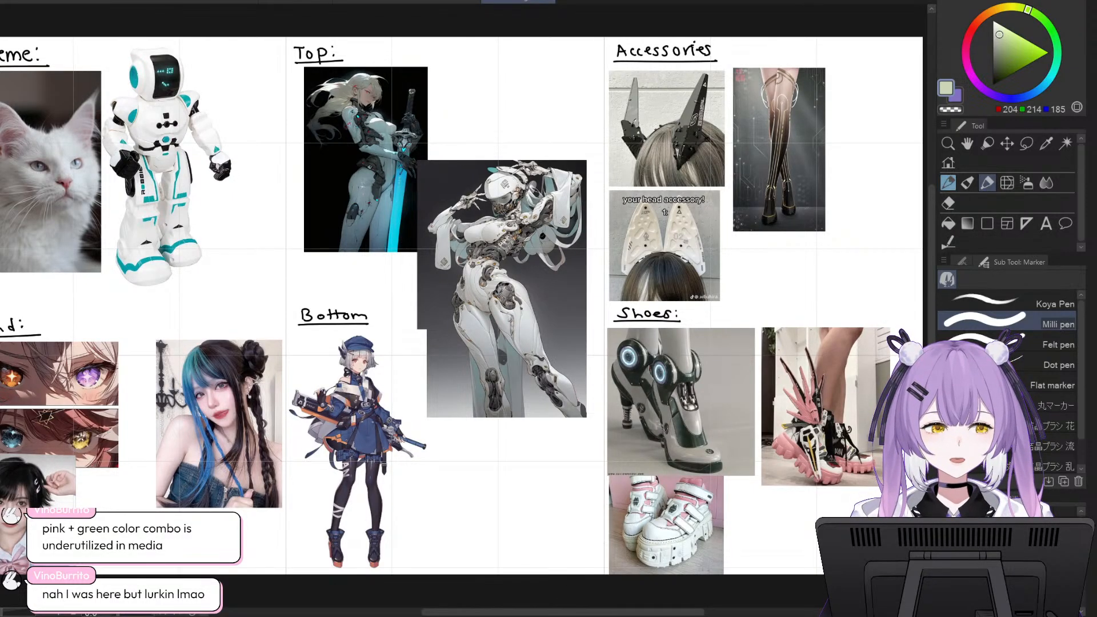
left_click_drag(604, 611, 586, 613)
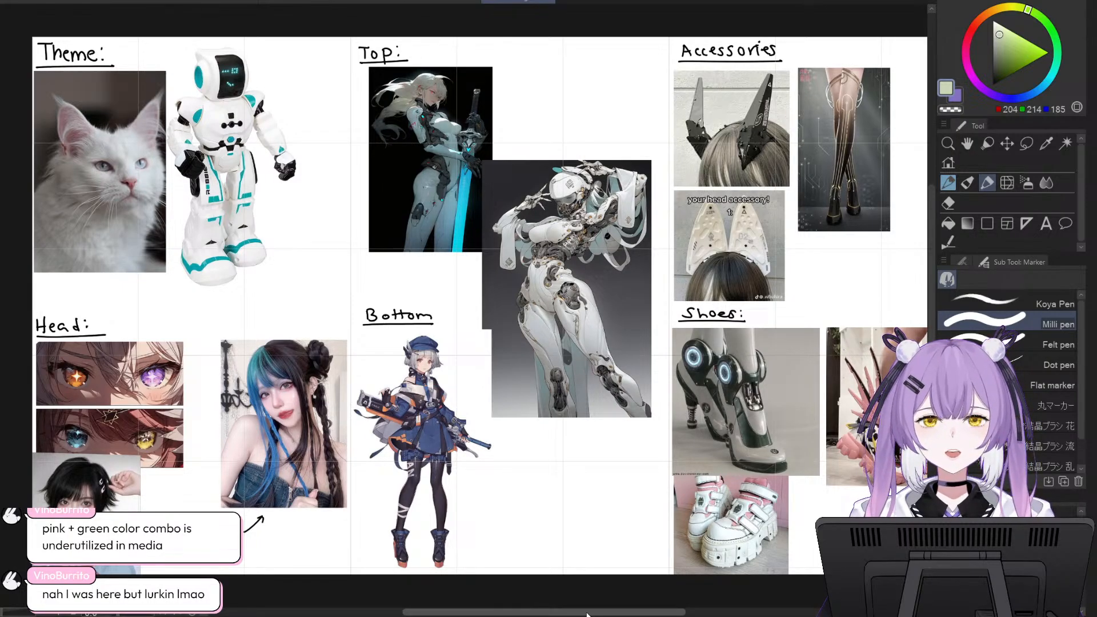
left_click_drag(587, 613, 582, 613)
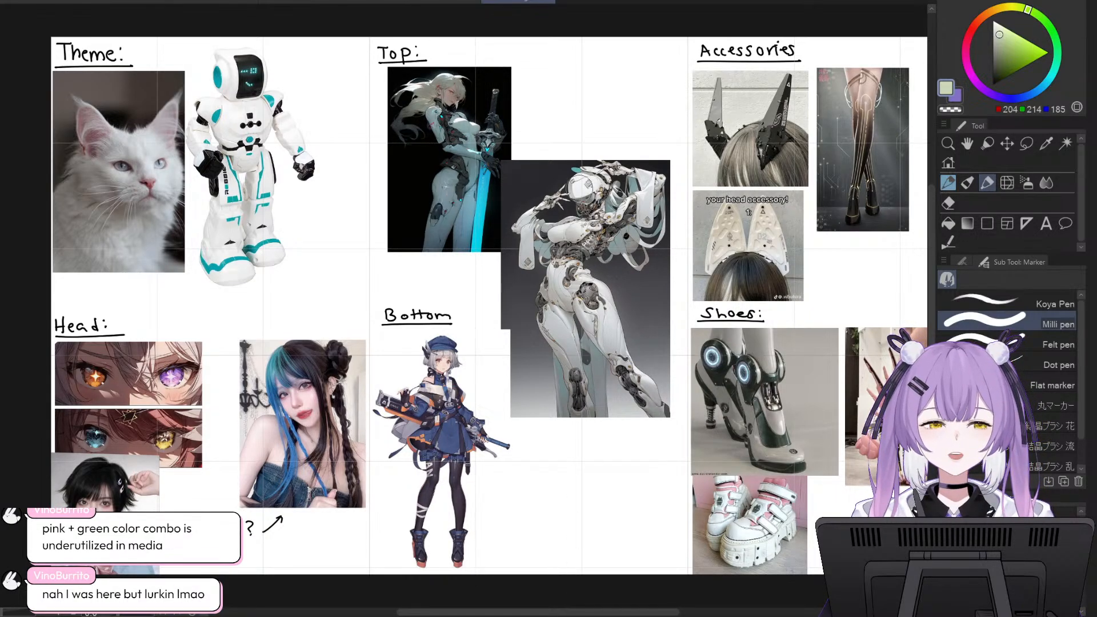
scroll(571, 220, "up", 1)
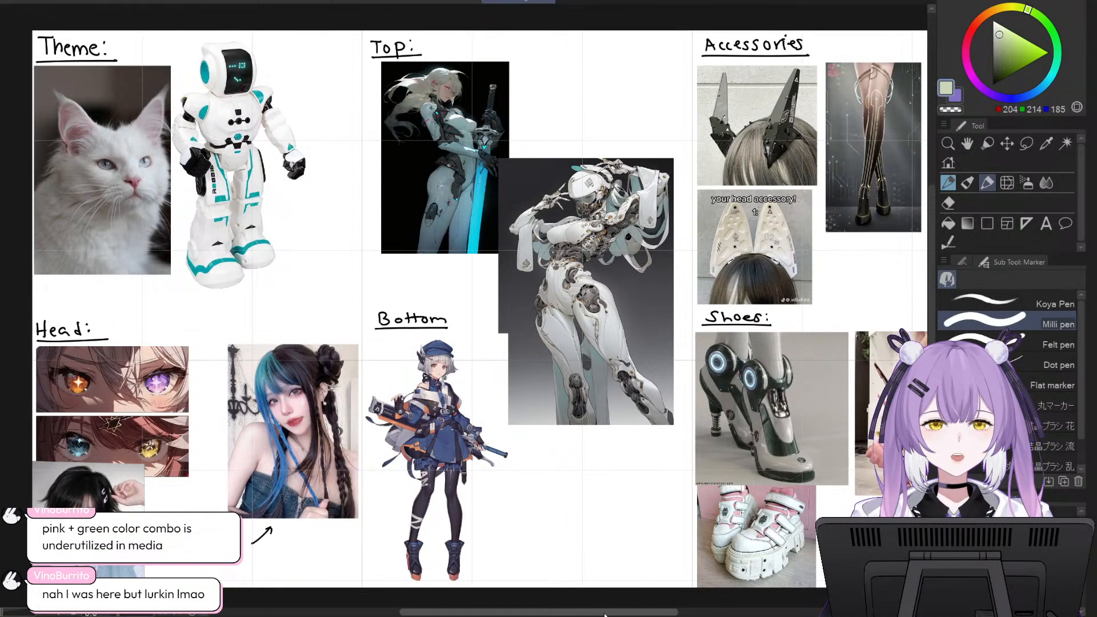
left_click_drag(604, 614, 630, 613)
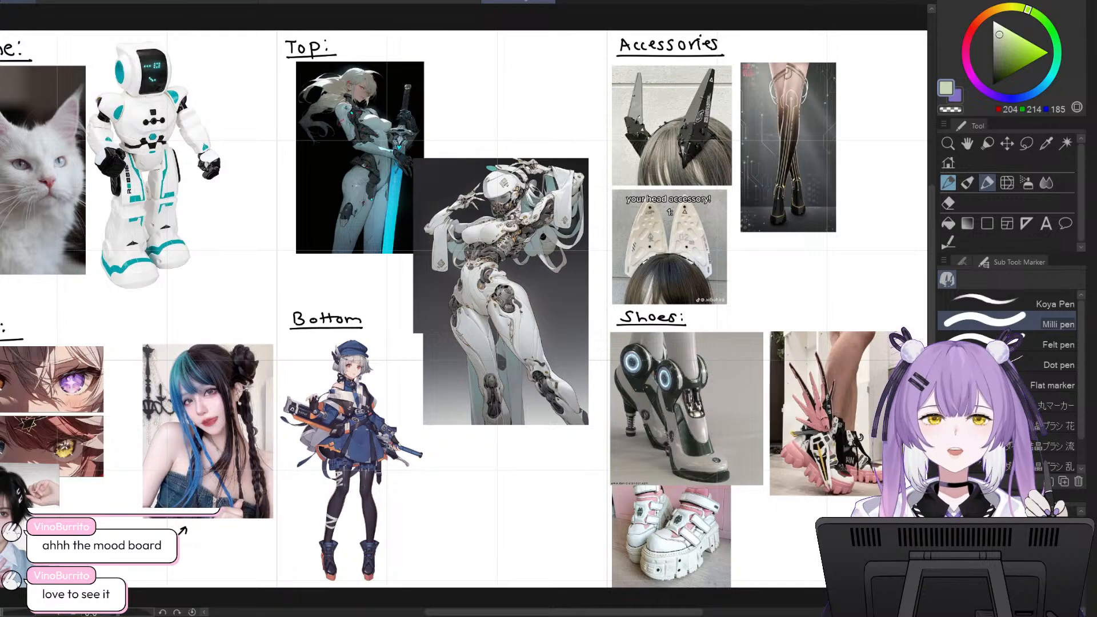
key("ctrl+Tab")
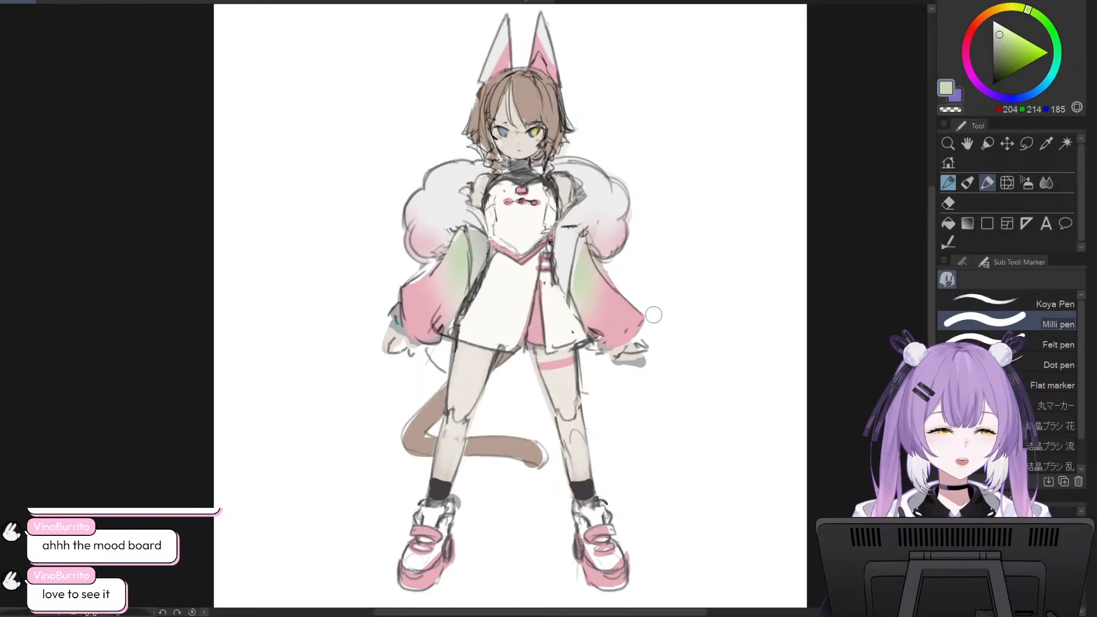
key("ctrl+Tab")
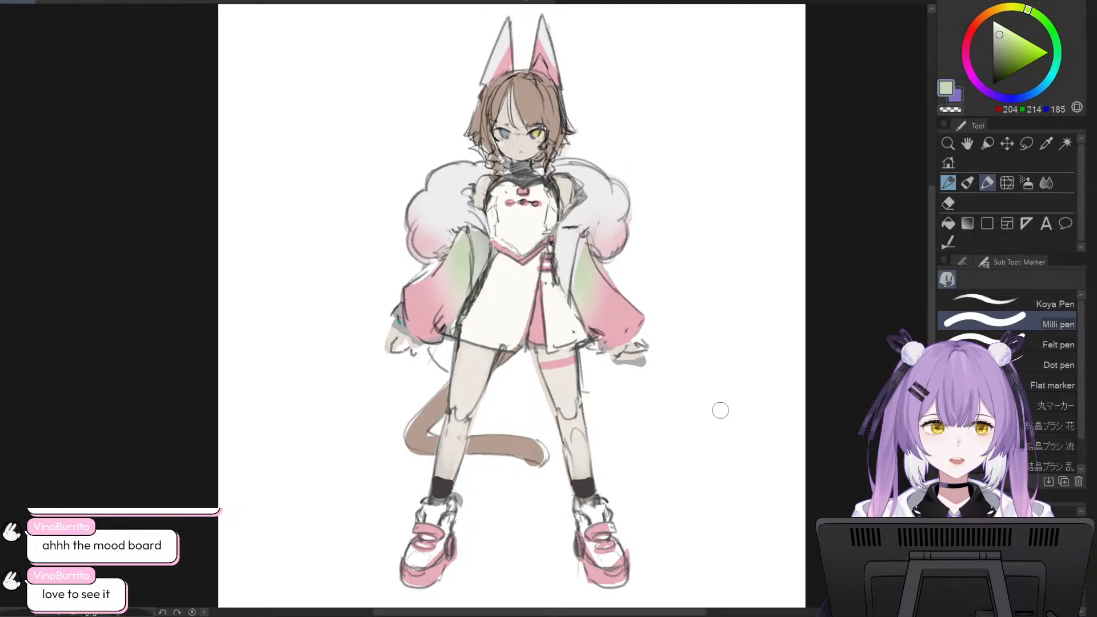
key("ctrl+Tab")
key("ctrl+Tab")
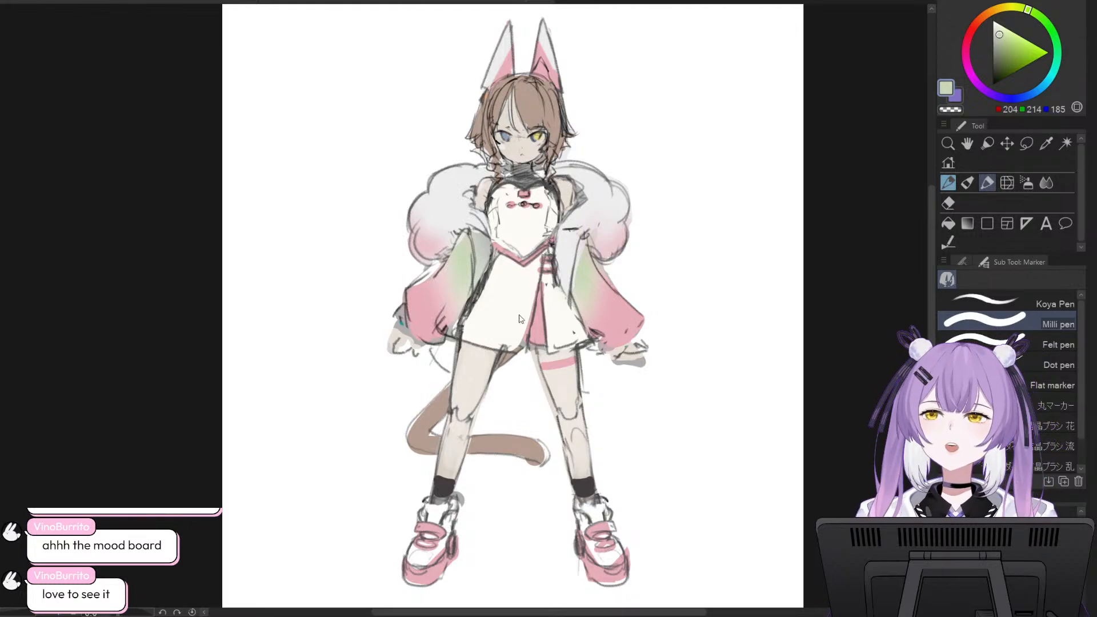
- Paint over the dress's pink waist trim and the skirt's dark side lines with the Milli pen in the dress's off-white
scroll(478, 247, "up", 1)
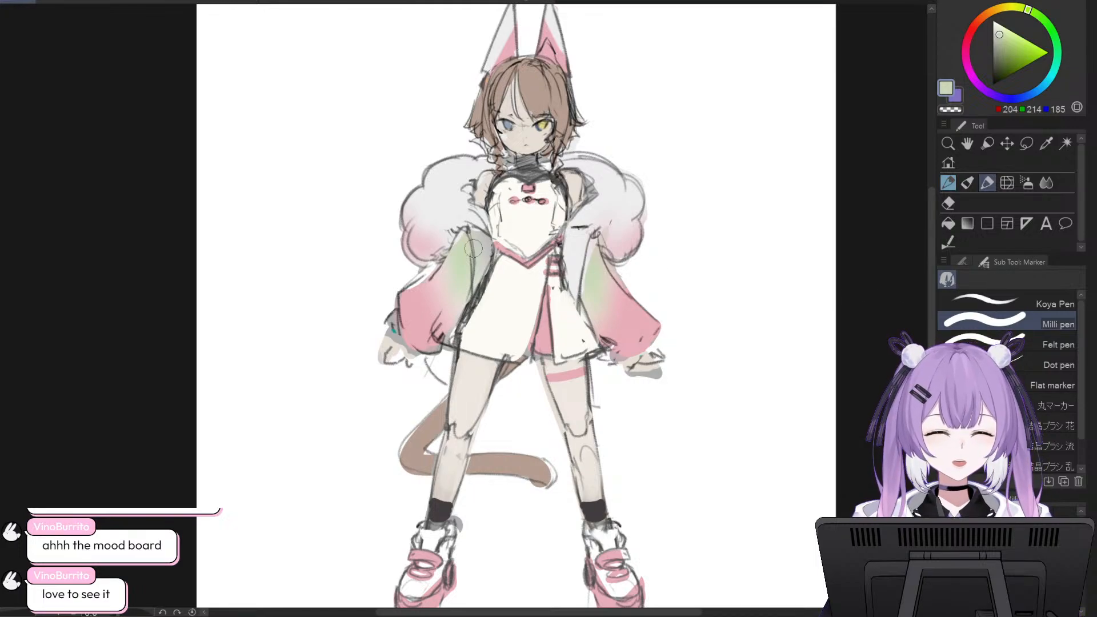
left_click(984, 184)
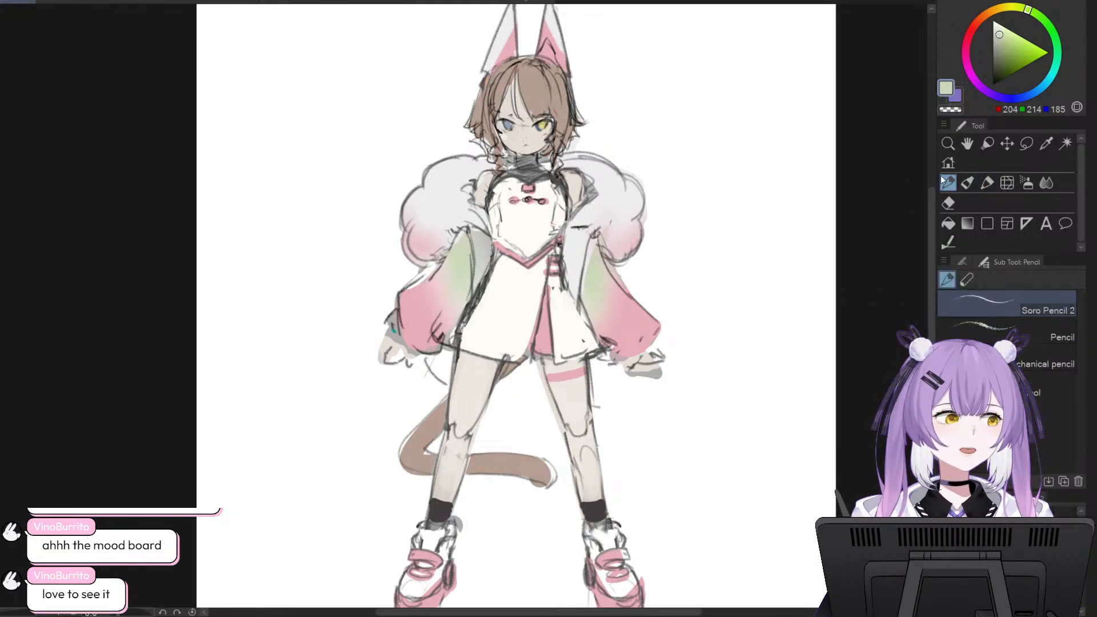
left_click(538, 167, "alt")
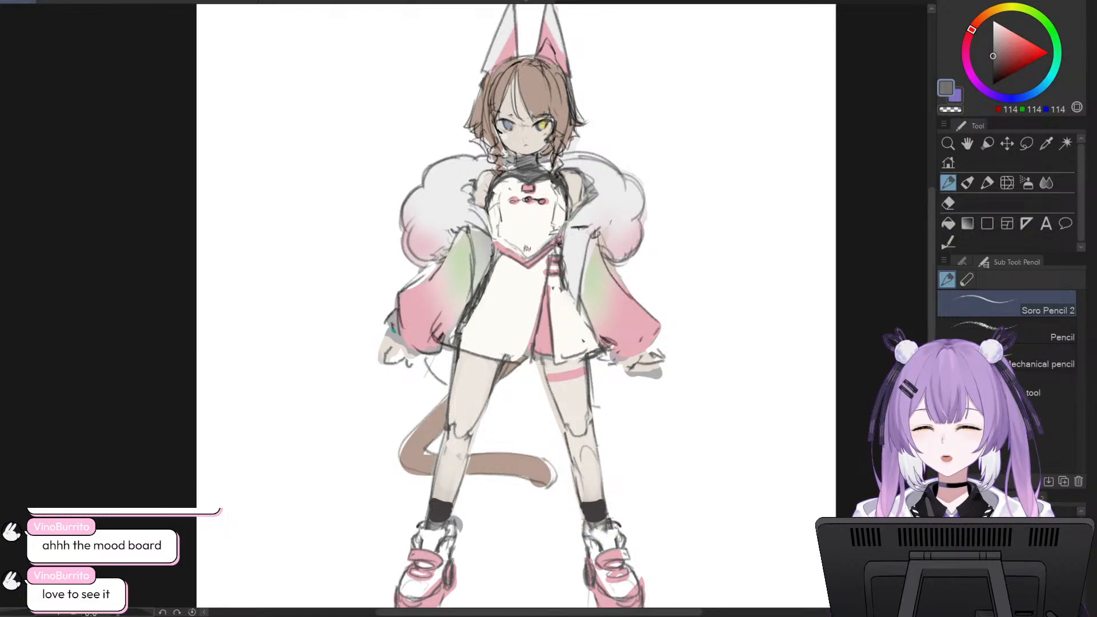
left_click(523, 269, "alt")
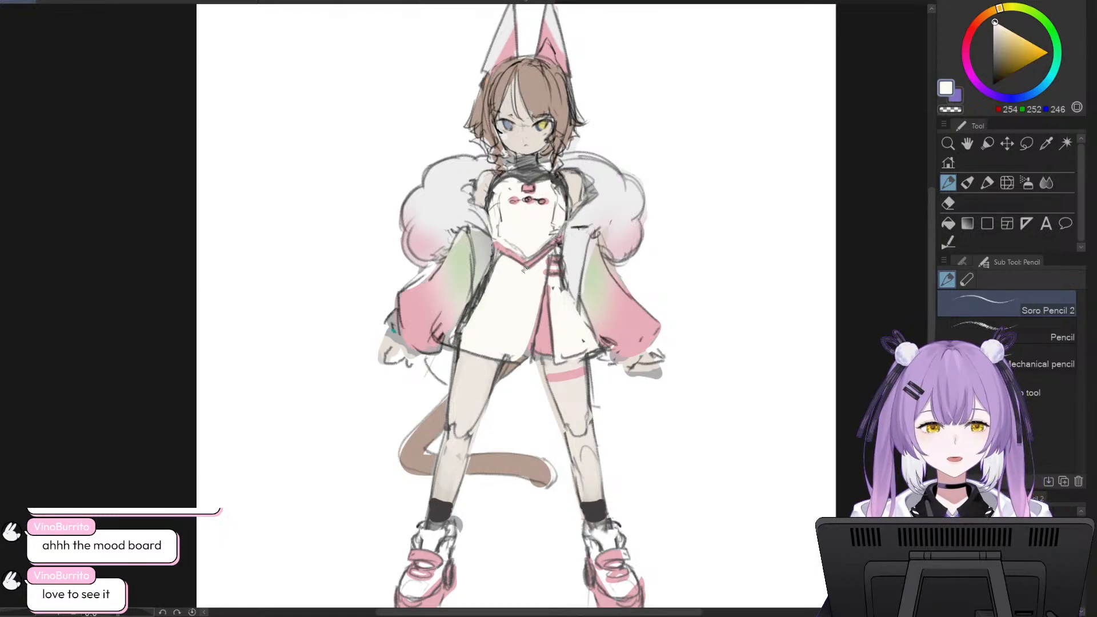
left_click(988, 183)
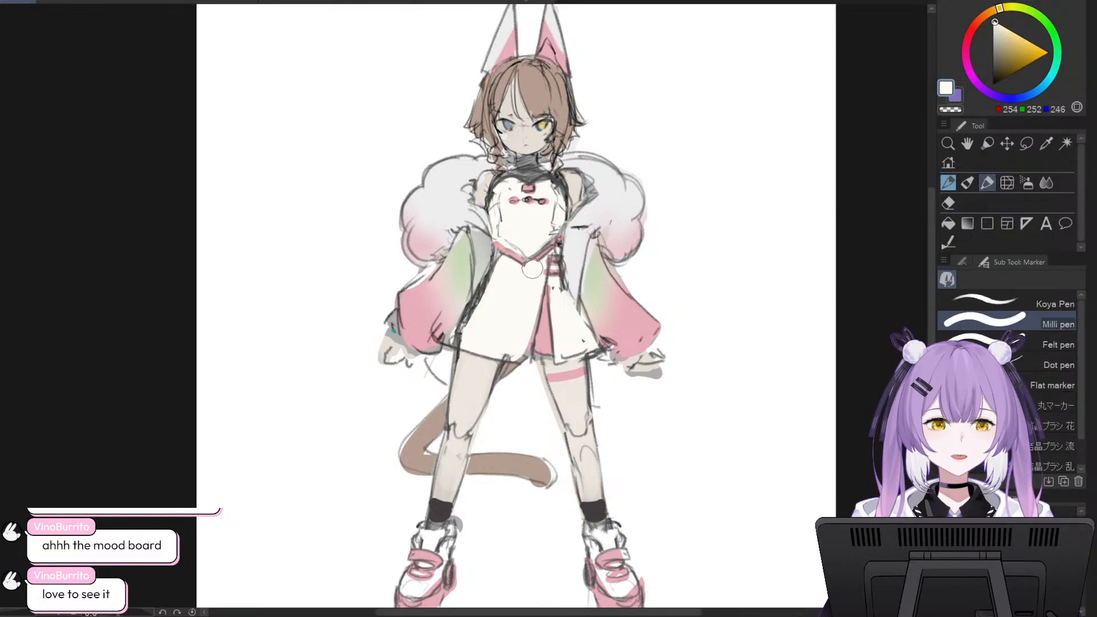
mouse_move(530, 265)
left_mouse_down()
mouse_move(507, 260)
mouse_move(542, 249)
mouse_move(523, 249)
mouse_move(487, 289)
mouse_move(491, 269)
mouse_move(495, 279)
left_mouse_up()
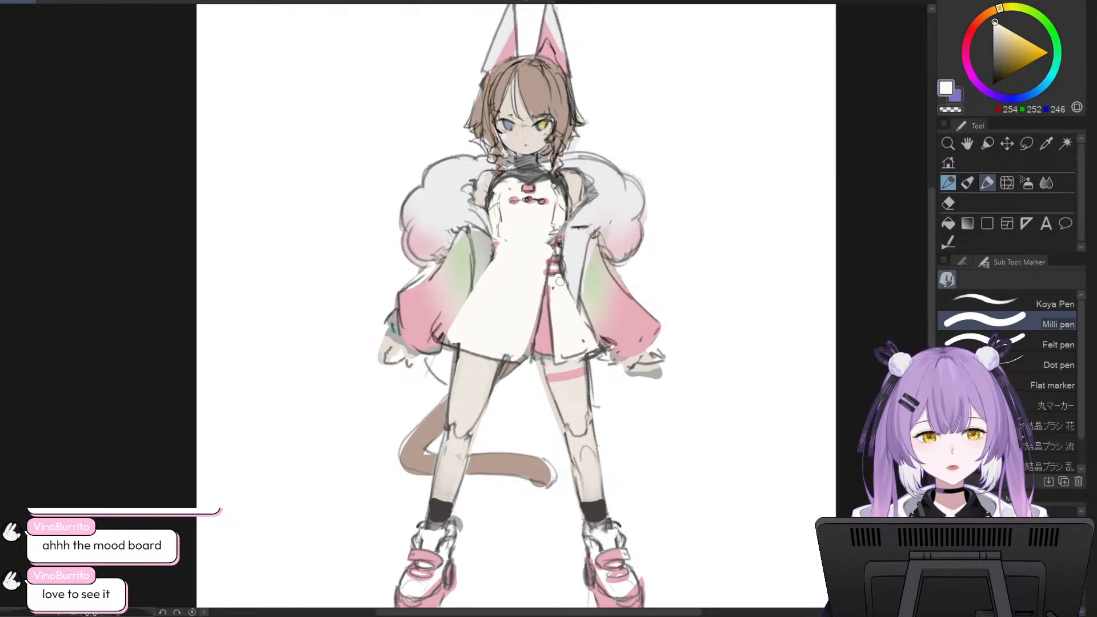
mouse_move(564, 278)
left_mouse_down()
mouse_move(592, 326)
mouse_move(570, 298)
mouse_move(570, 356)
left_mouse_up()
mouse_move(568, 290)
left_mouse_down()
mouse_move(597, 335)
mouse_move(592, 349)
left_mouse_up()
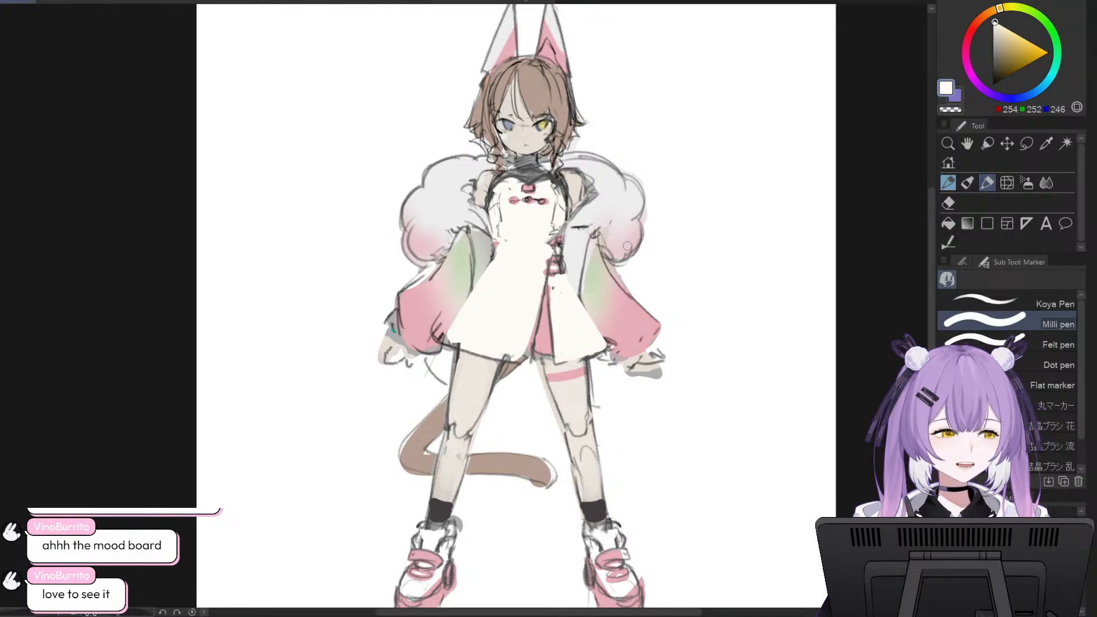
- Sketch a dark grey waist seam across the off-white dress with Soro Pencil 2
left_click(537, 165, "alt")
left_click(535, 169, "alt")
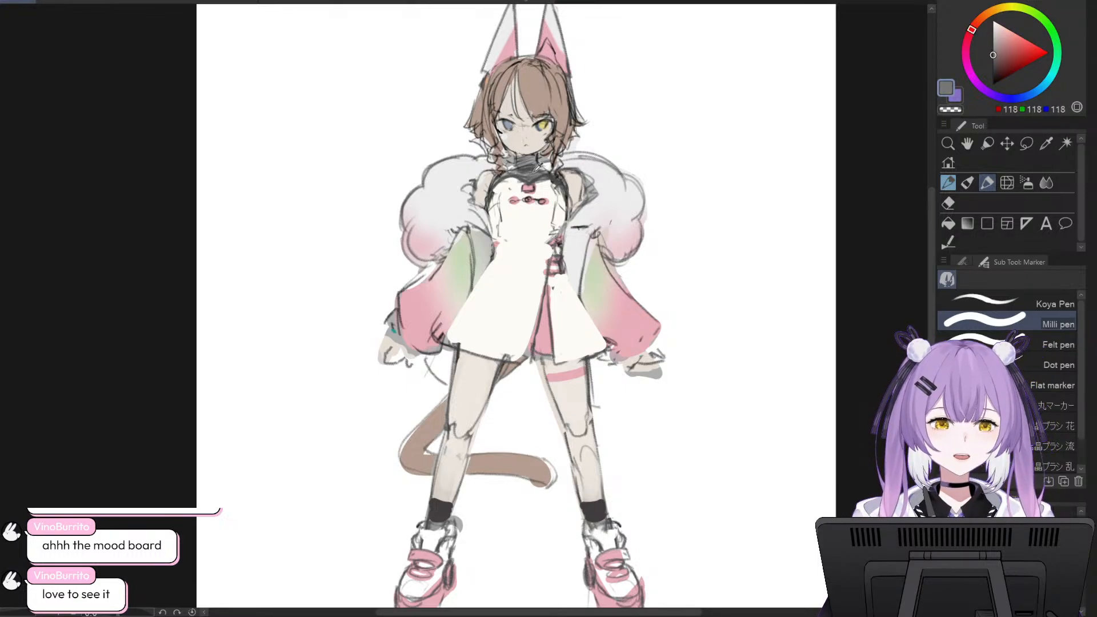
left_click(992, 66)
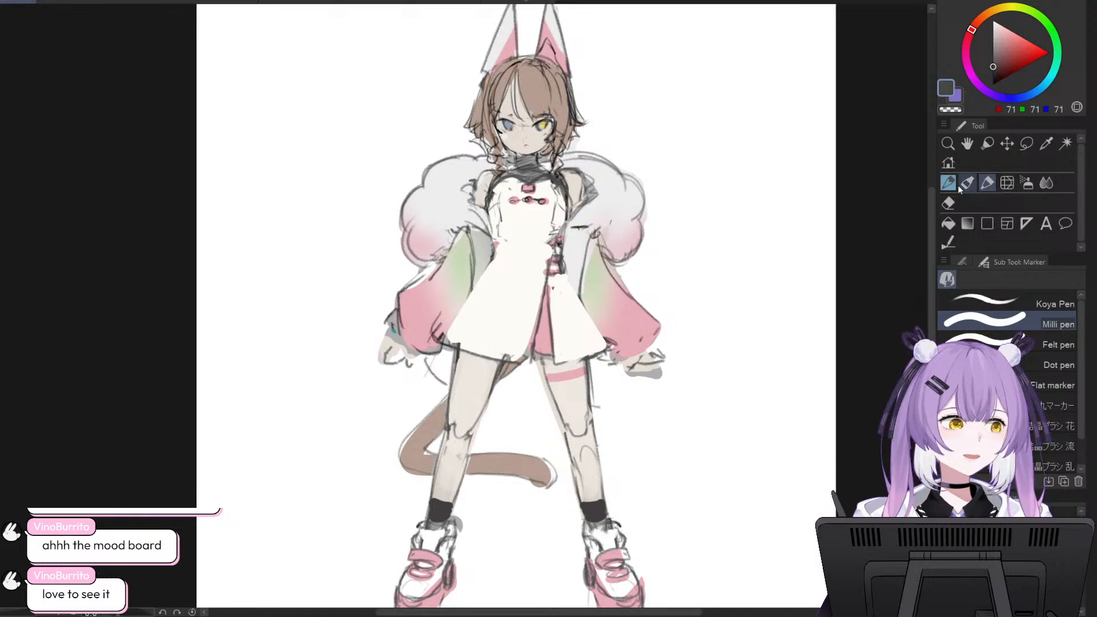
left_click(948, 183)
left_click(993, 72)
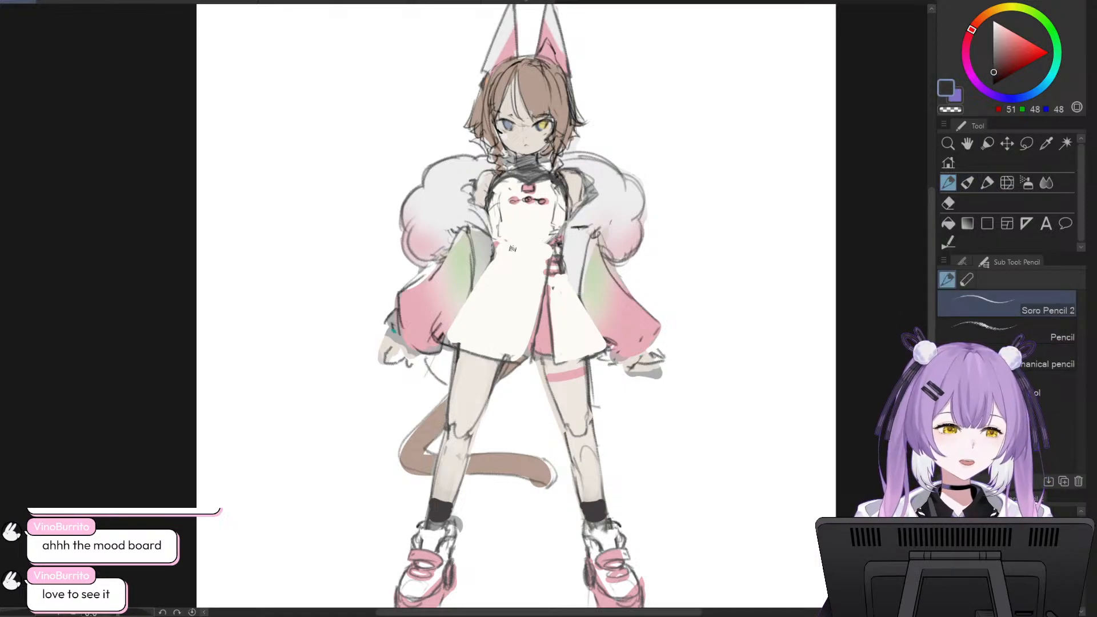
left_click_drag(501, 246, 531, 242)
key("ctrl+z")
key("ctrl+z")
key("ctrl+z")
key("ctrl+z")
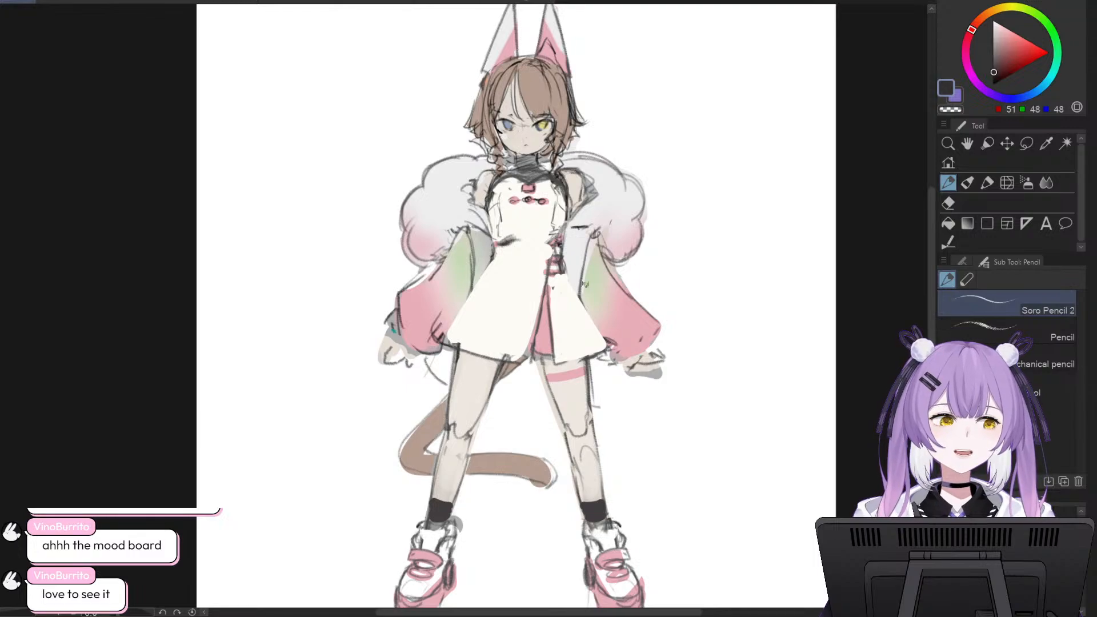
left_click_drag(512, 235, 529, 252)
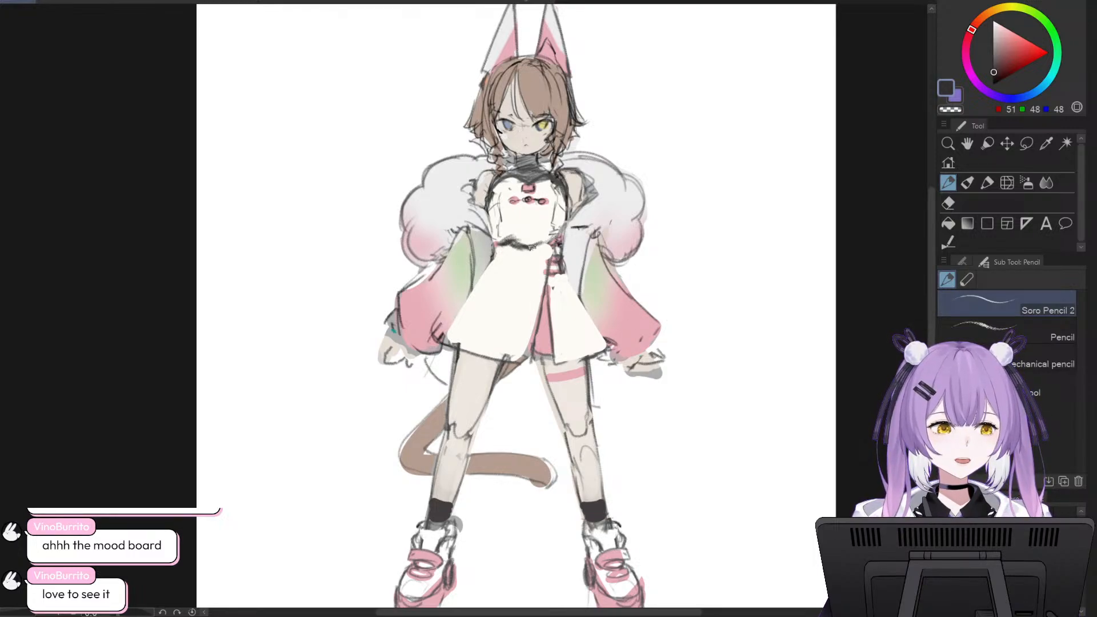
left_click(534, 219, "alt")
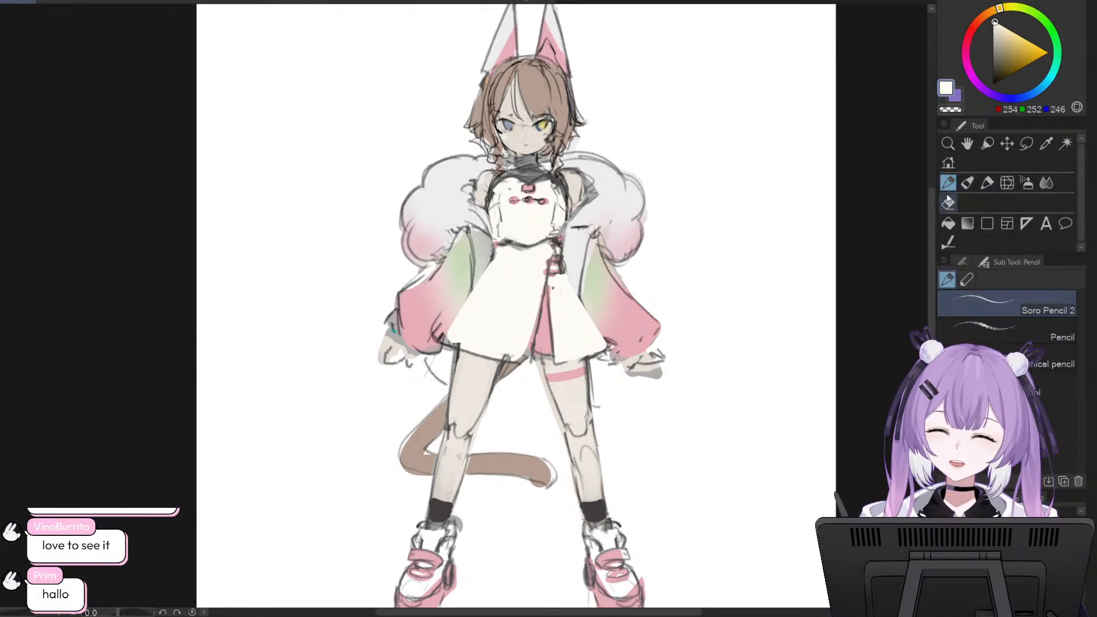
- Go over the dress's waist seam in near-black, shaping it into a shallow V at the centre
left_click(992, 84)
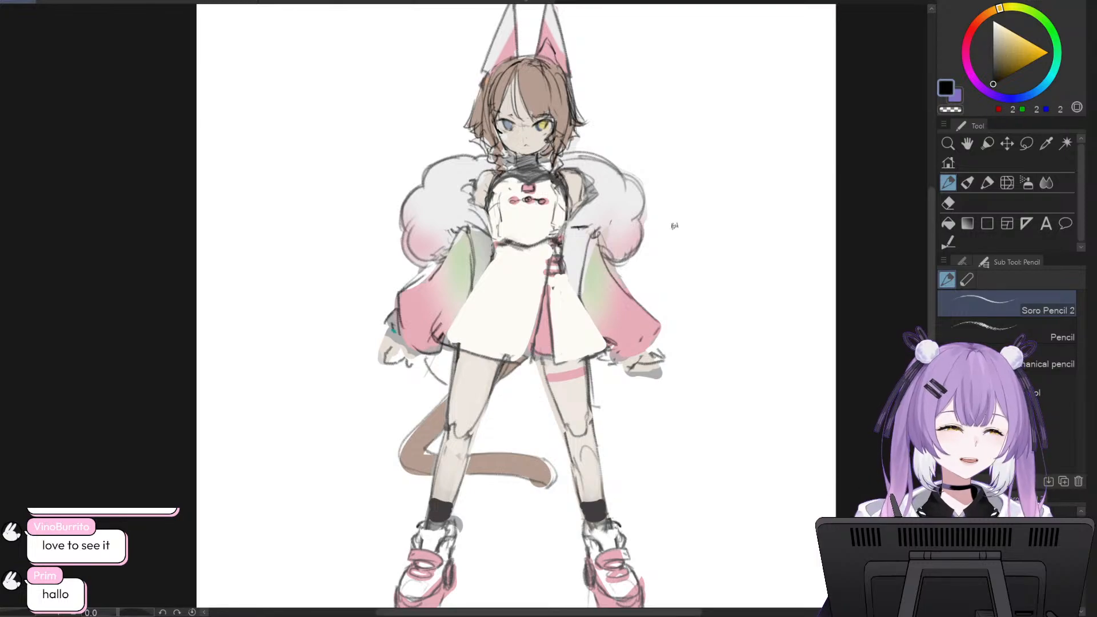
left_click_drag(552, 243, 508, 243)
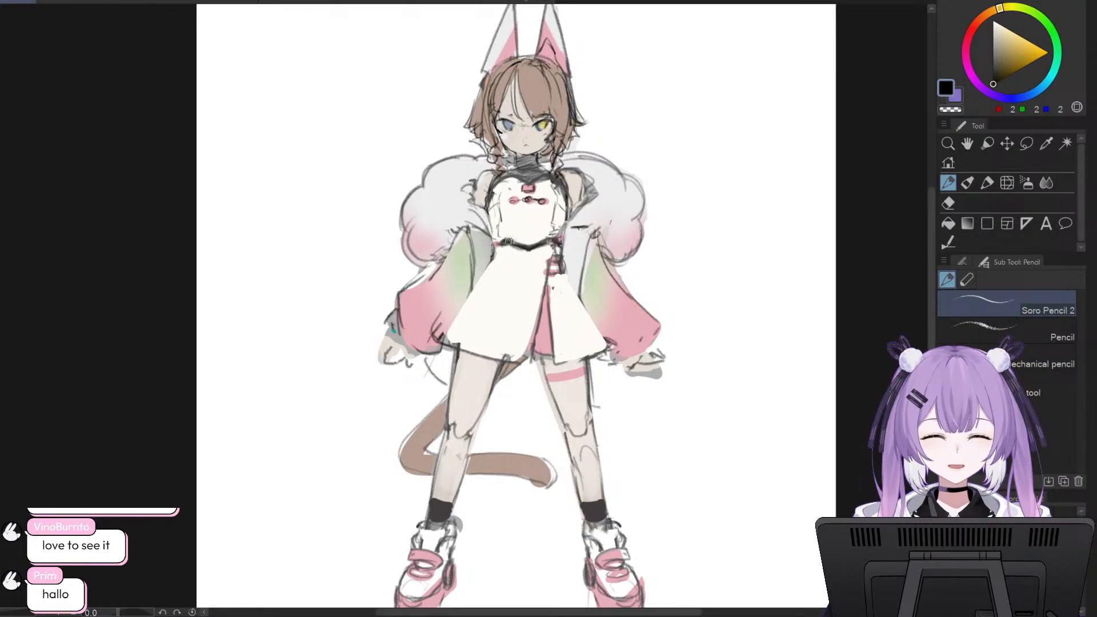
left_click_drag(501, 242, 551, 236)
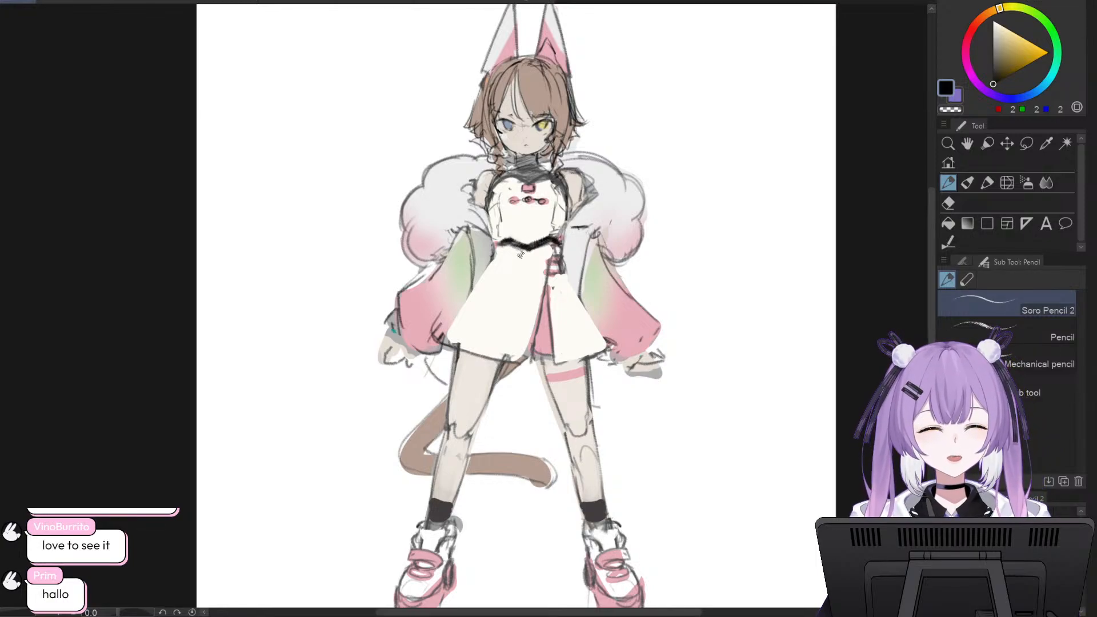
- Shade a dark grey waistband below the V-shaped seam, in the grey sampled from the waist line
left_click(516, 239, "alt")
left_click(512, 241, "alt")
left_click_drag(501, 246, 556, 242)
mouse_move(497, 246)
left_mouse_down()
mouse_move(559, 247)
mouse_move(519, 256)
left_mouse_up()
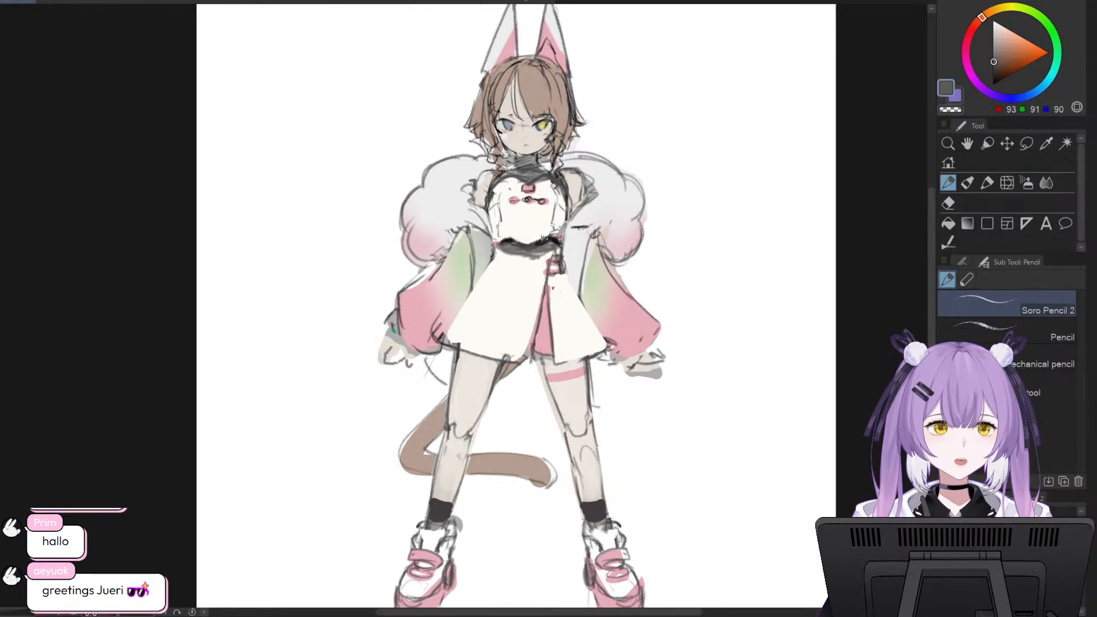
mouse_move(512, 257)
left_mouse_down()
mouse_move(498, 251)
mouse_move(526, 261)
mouse_move(501, 250)
left_mouse_up()
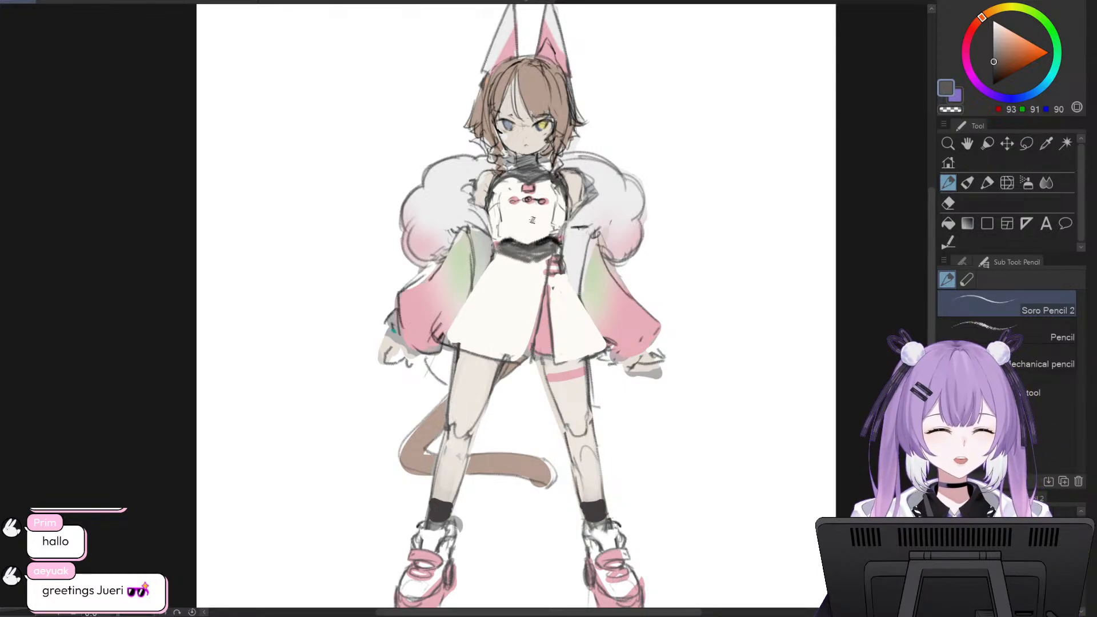
- Outline and darken the waistband's lower edge in black with Soro Pencil 2
left_click(514, 275, "alt")
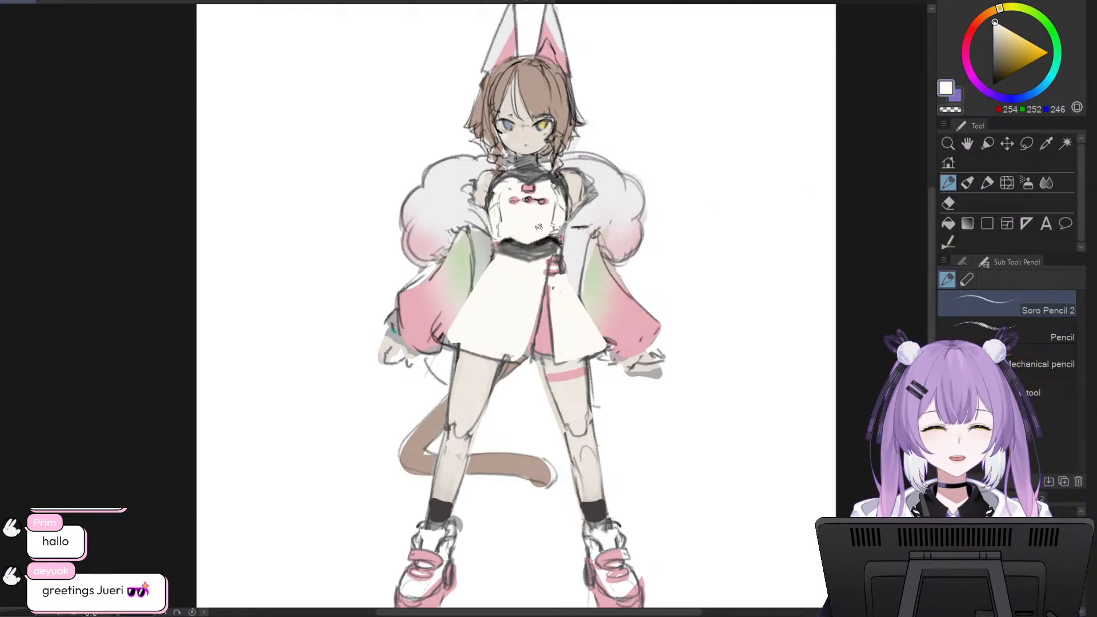
left_click(1003, 86)
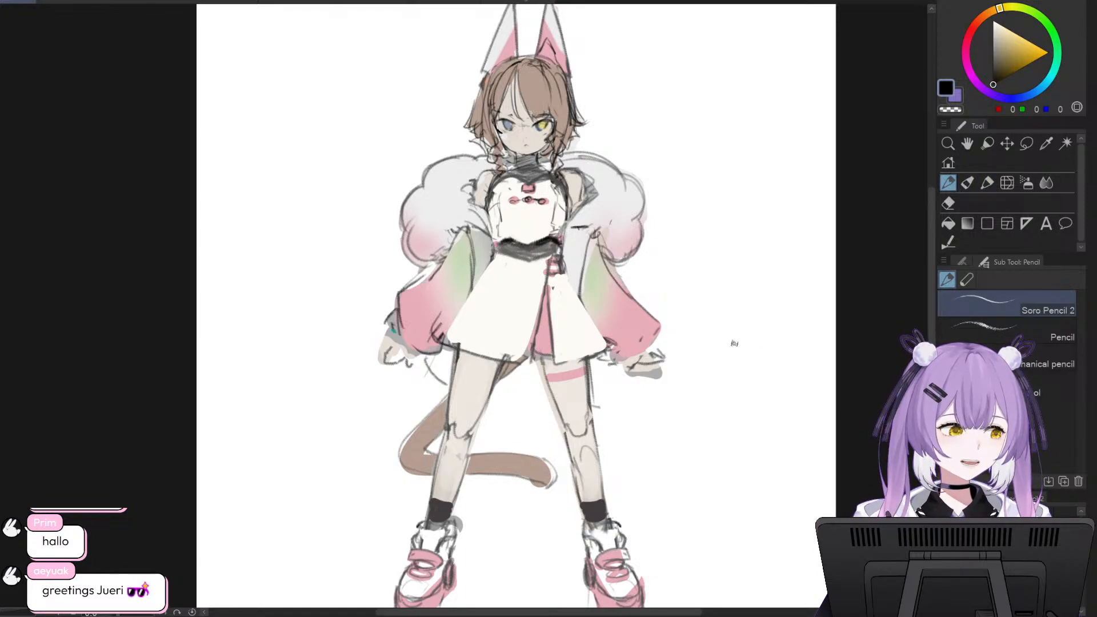
mouse_move(492, 253)
left_mouse_down()
mouse_move(534, 265)
mouse_move(516, 258)
mouse_move(551, 255)
left_mouse_up()
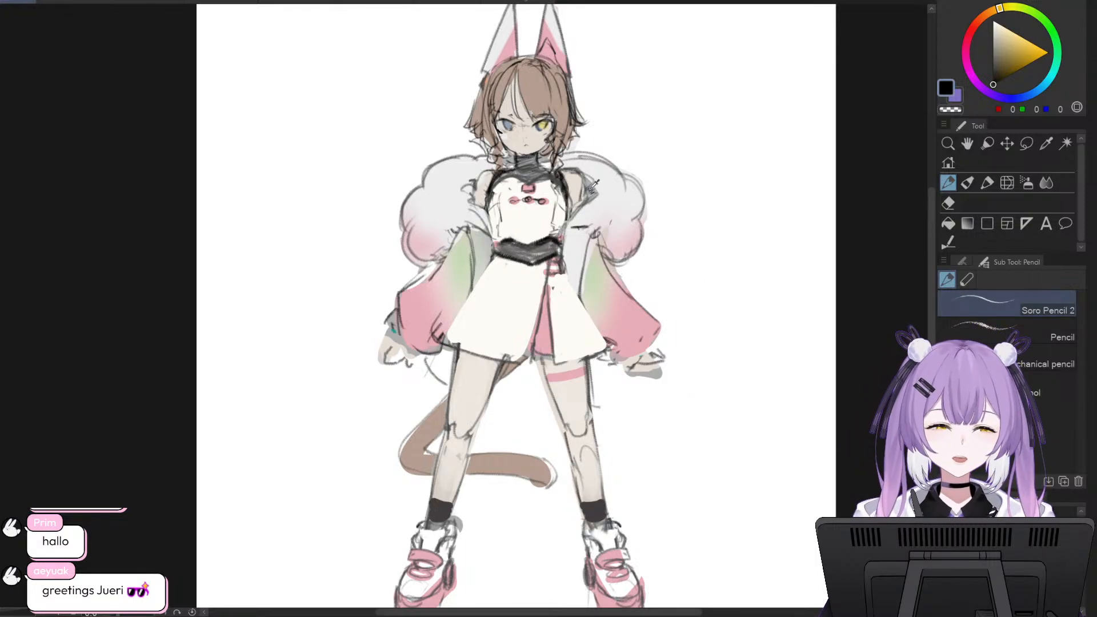
left_click(567, 164, "alt")
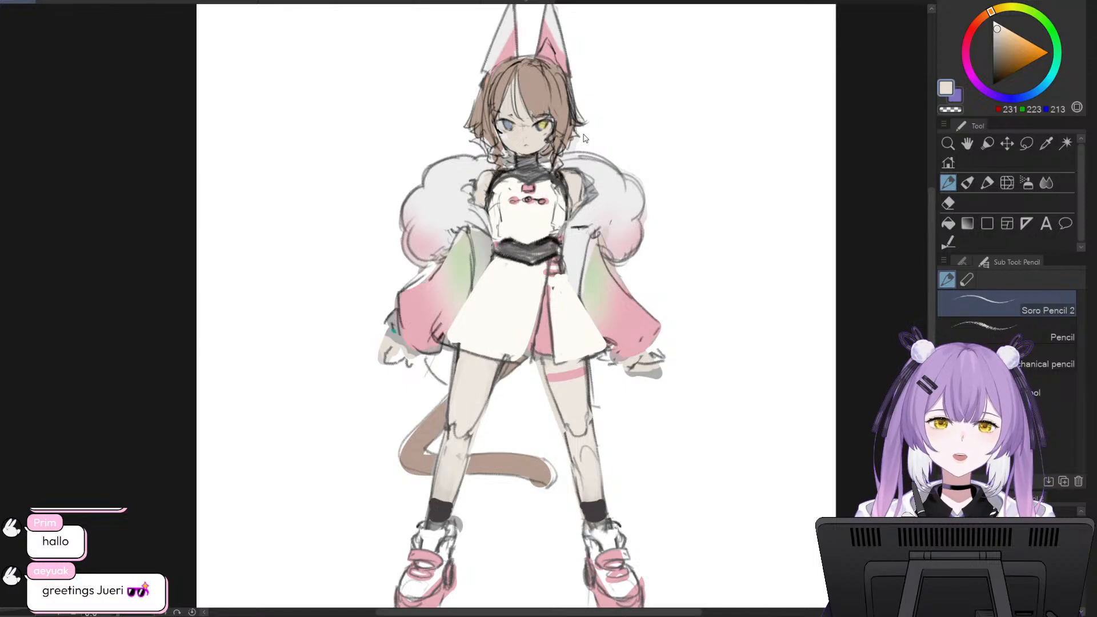
left_click(547, 247, "alt")
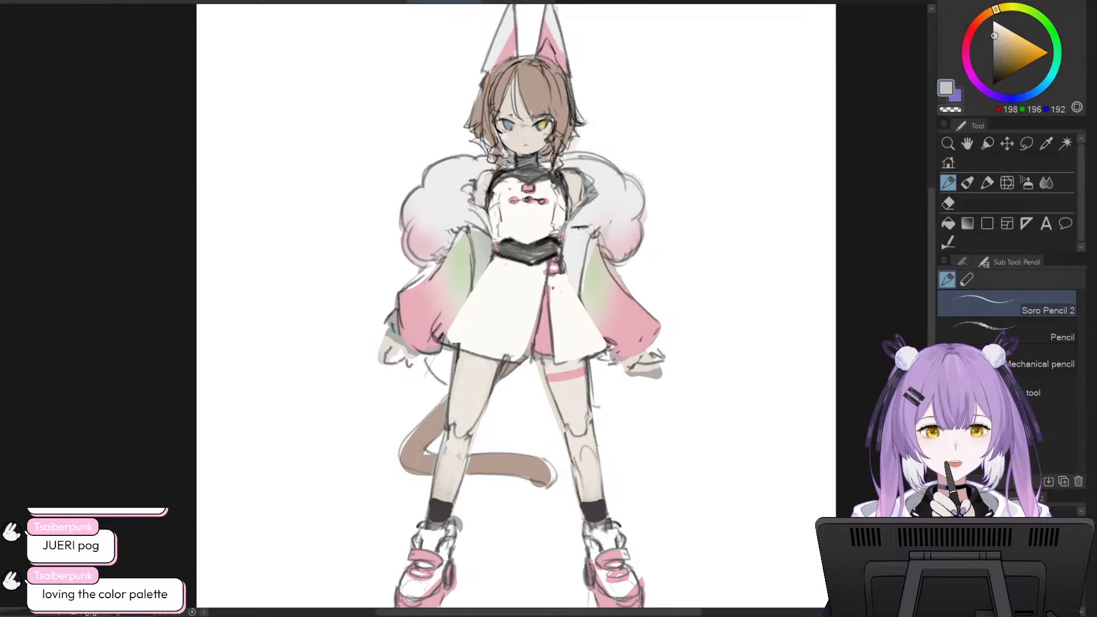
- Examine the glass pendant light, mood board, blue wrap-skirt outfit and pink-skirt version, and return to the off-white dress design
left_click(435, 1)
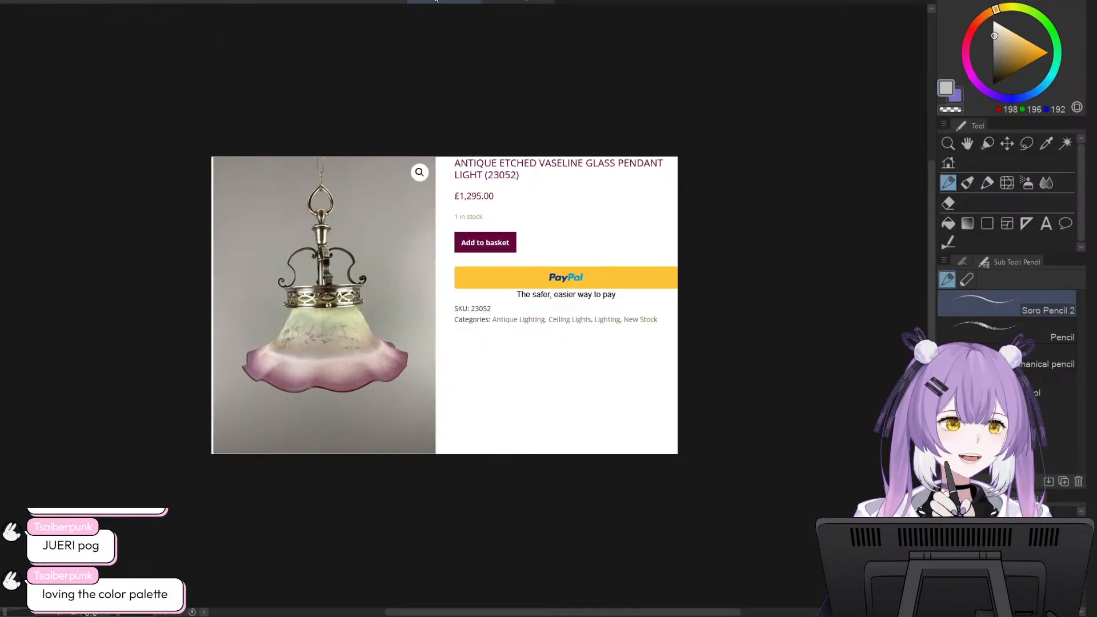
left_click(1, 2)
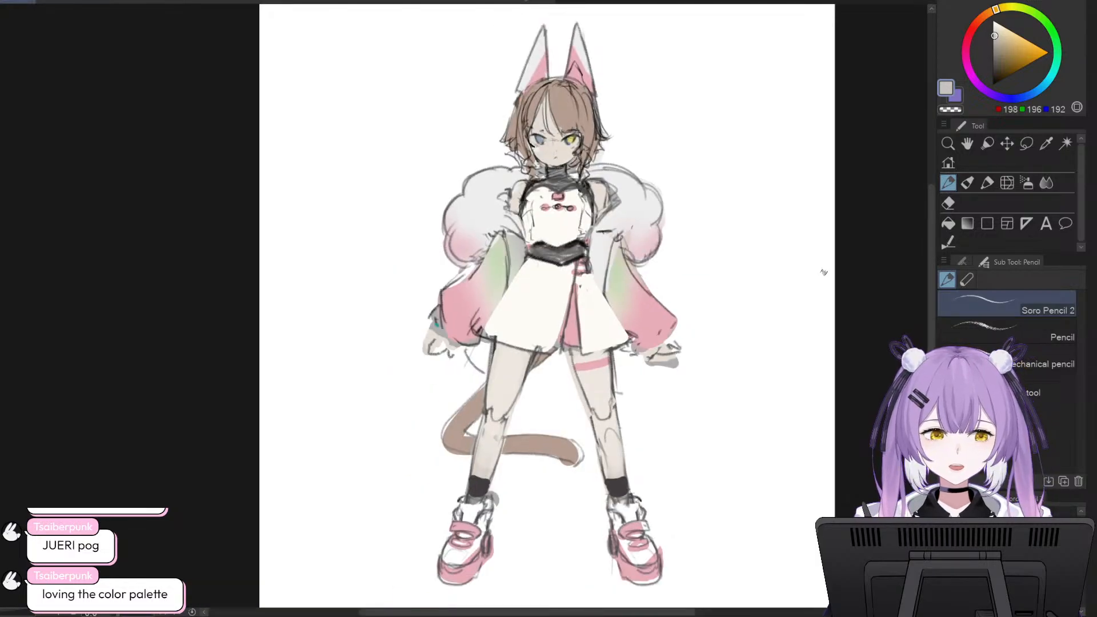
left_click(504, 2)
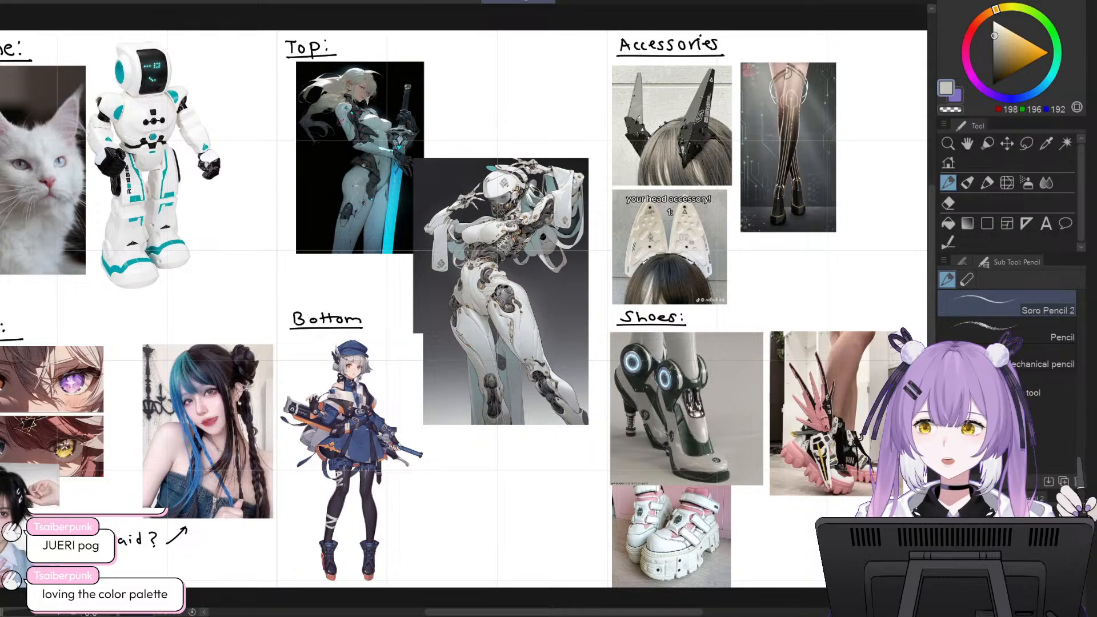
key("ctrl+Tab")
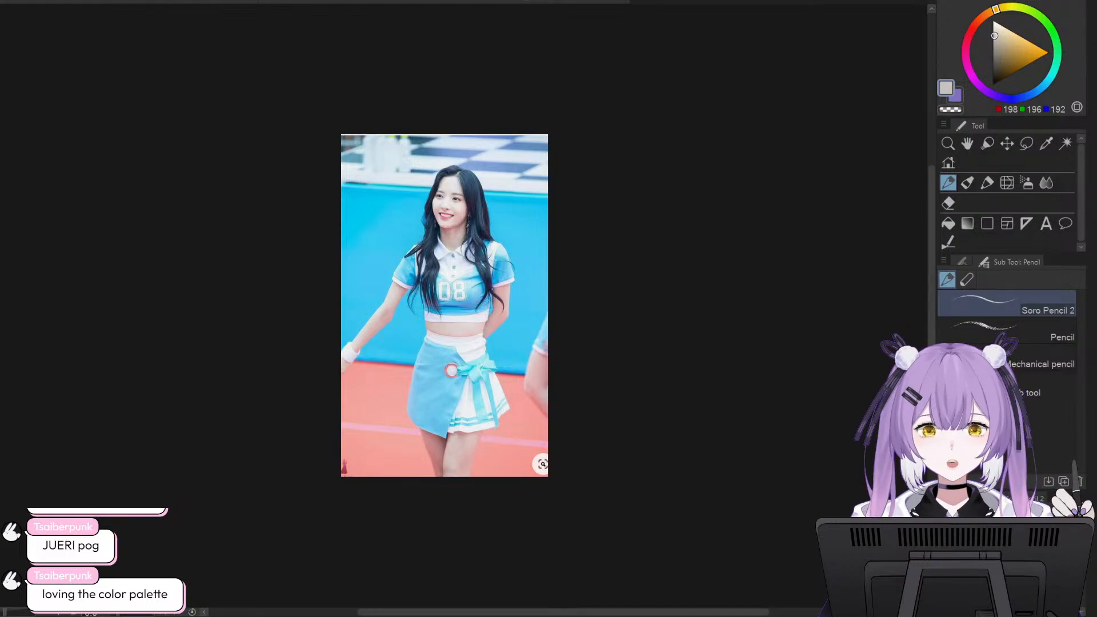
left_click(673, 2)
scroll(413, 340, "up", 4)
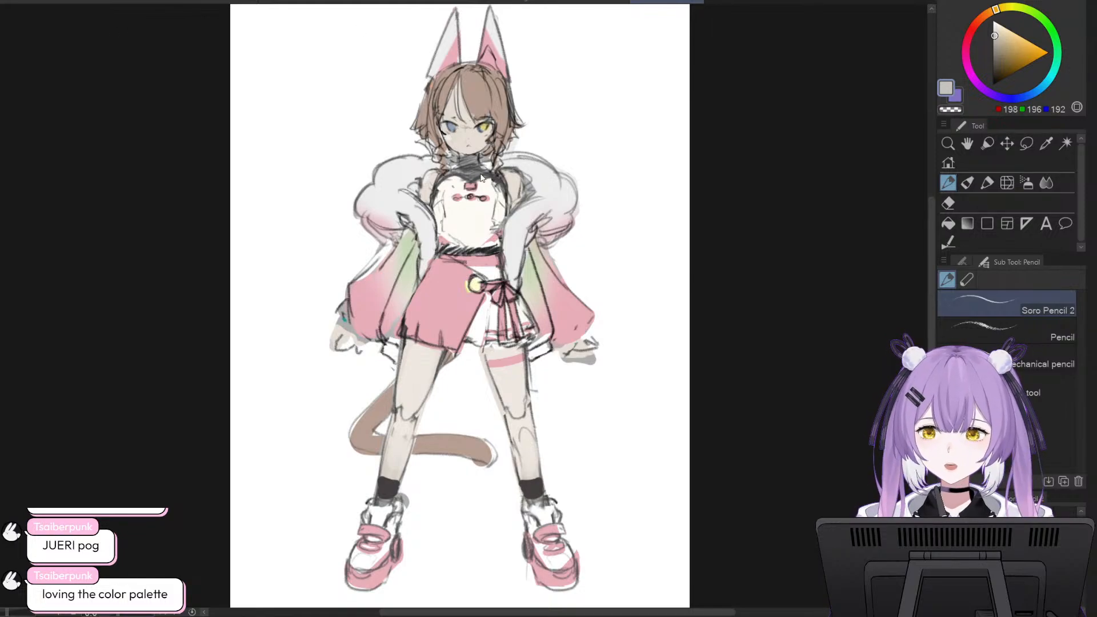
left_click(592, 1)
left_click(16, 2)
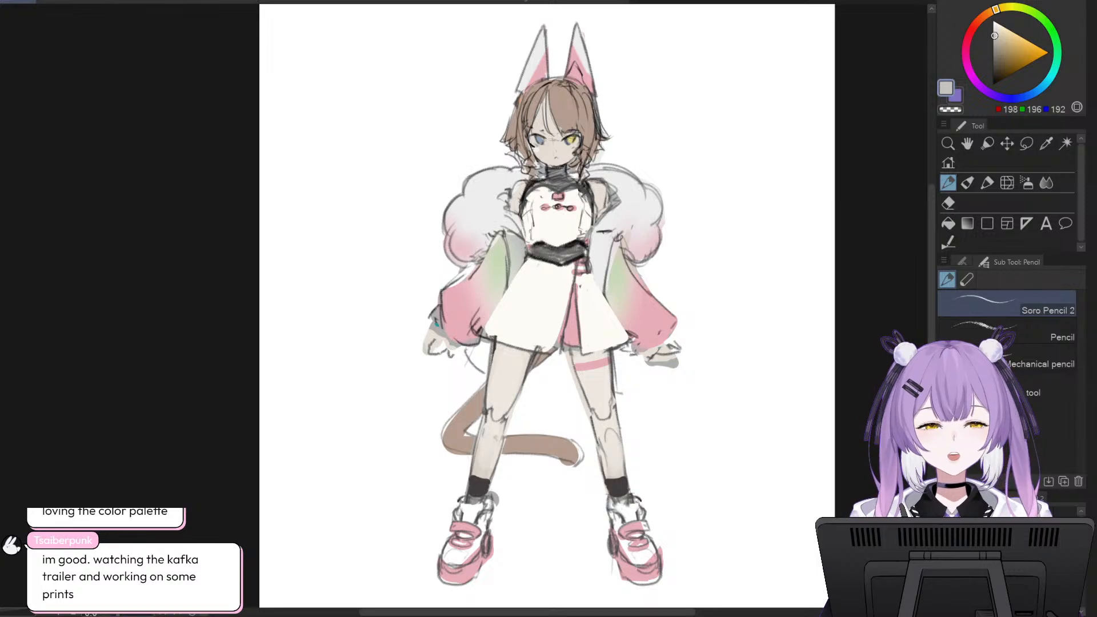
left_click_drag(931, 262, 931, 260)
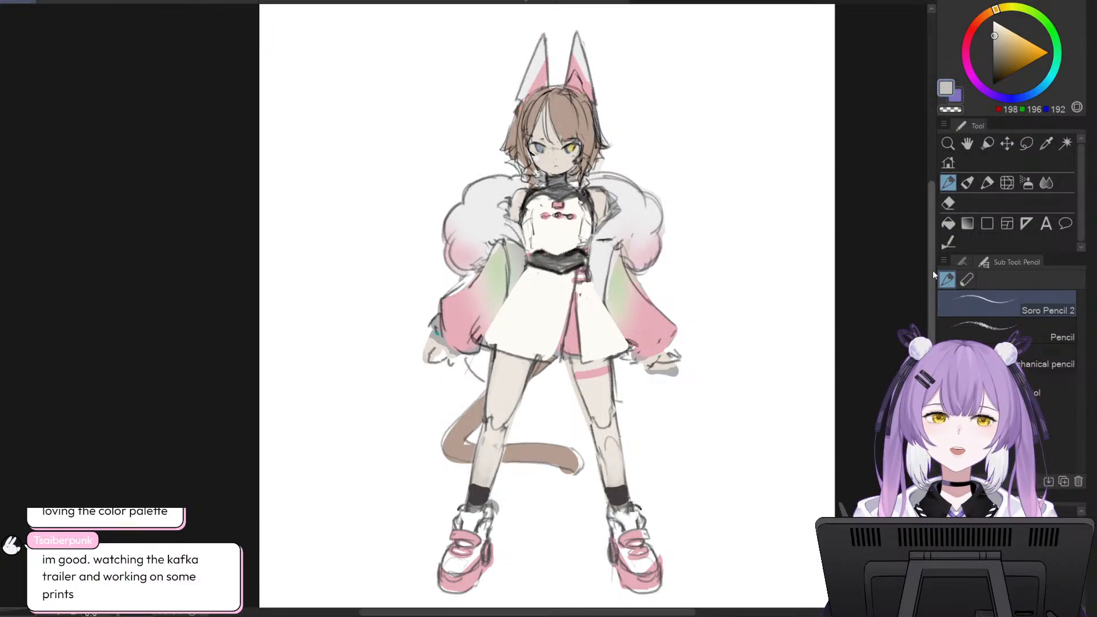
mouse_move(930, 289)
left_mouse_down()
mouse_move(929, 307)
mouse_move(930, 290)
left_mouse_up()
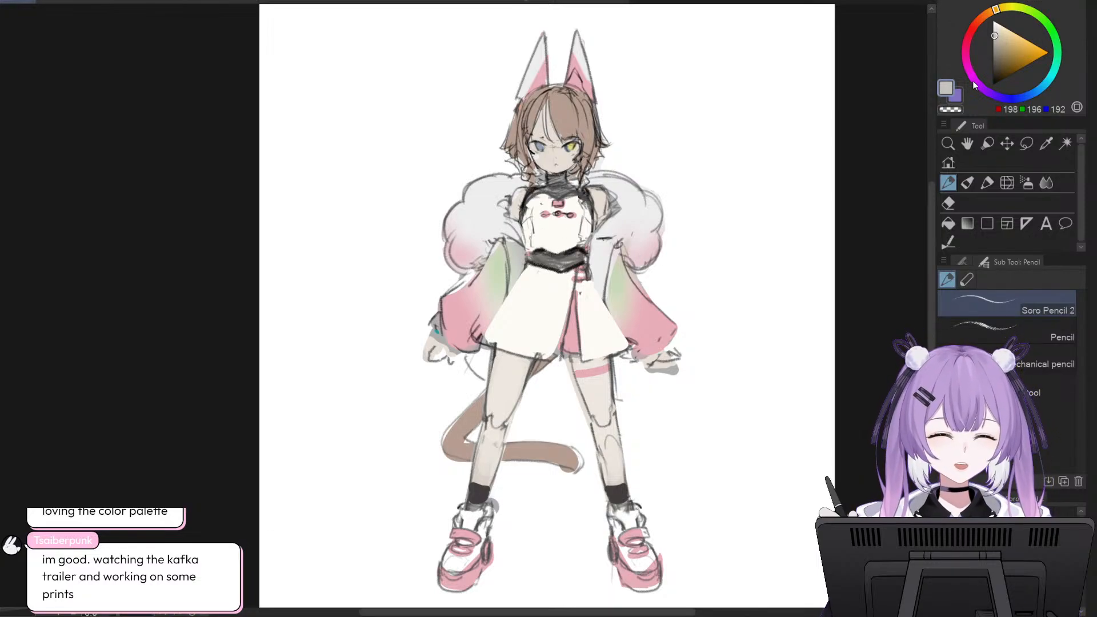
left_click(993, 85)
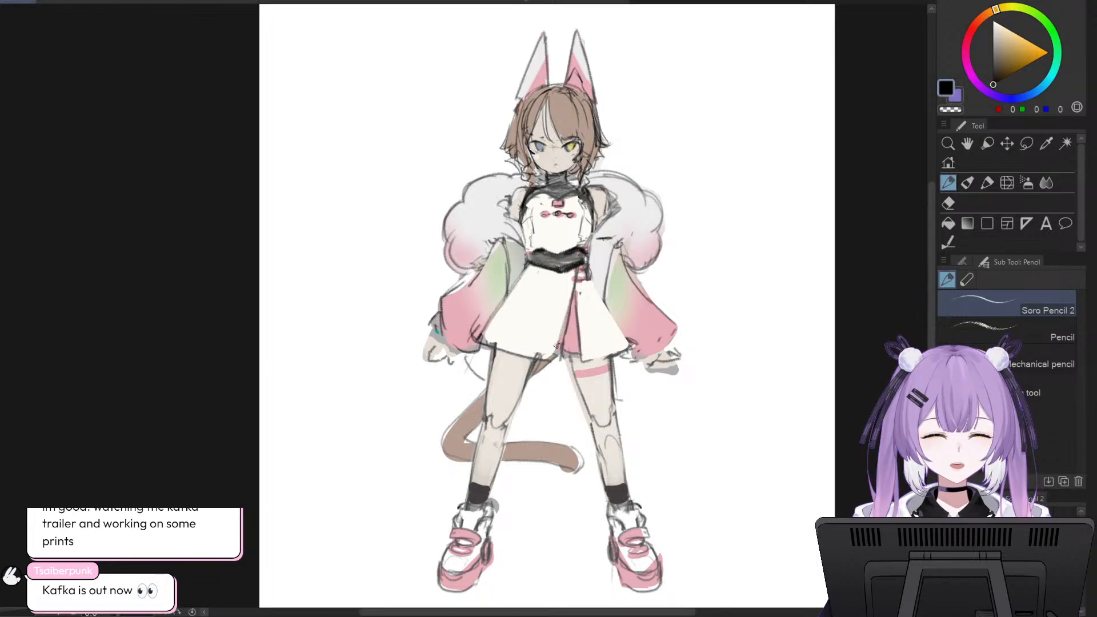
left_click(493, 327, "alt")
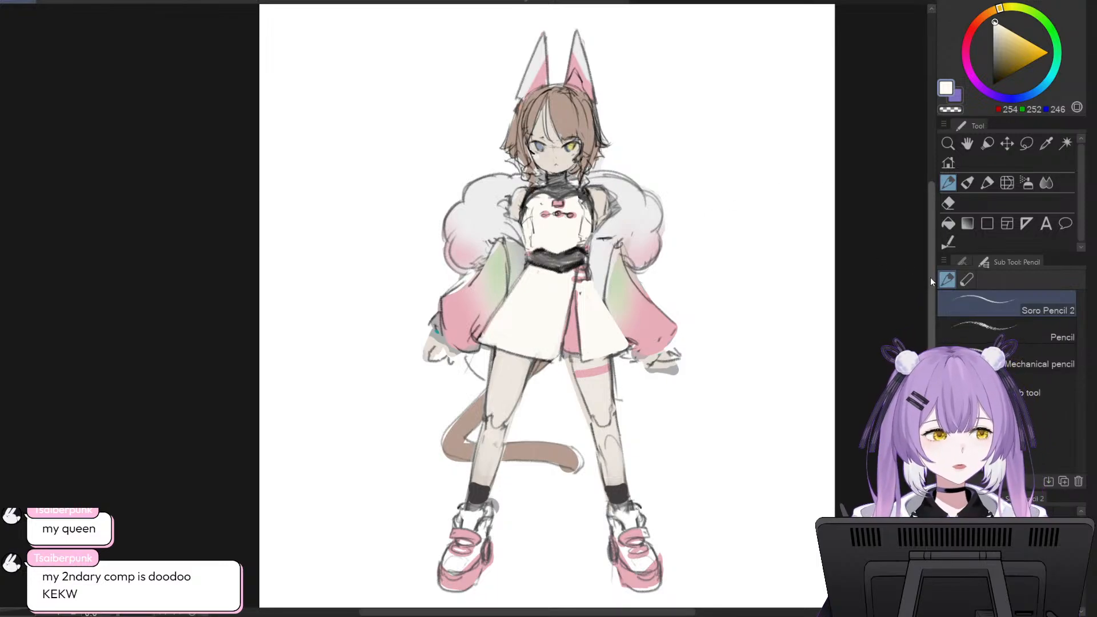
- Paint a striped pink belt across the top of the skirt with the Milli pen, in the skirt slit's pink
scroll(930, 276, "down", 1)
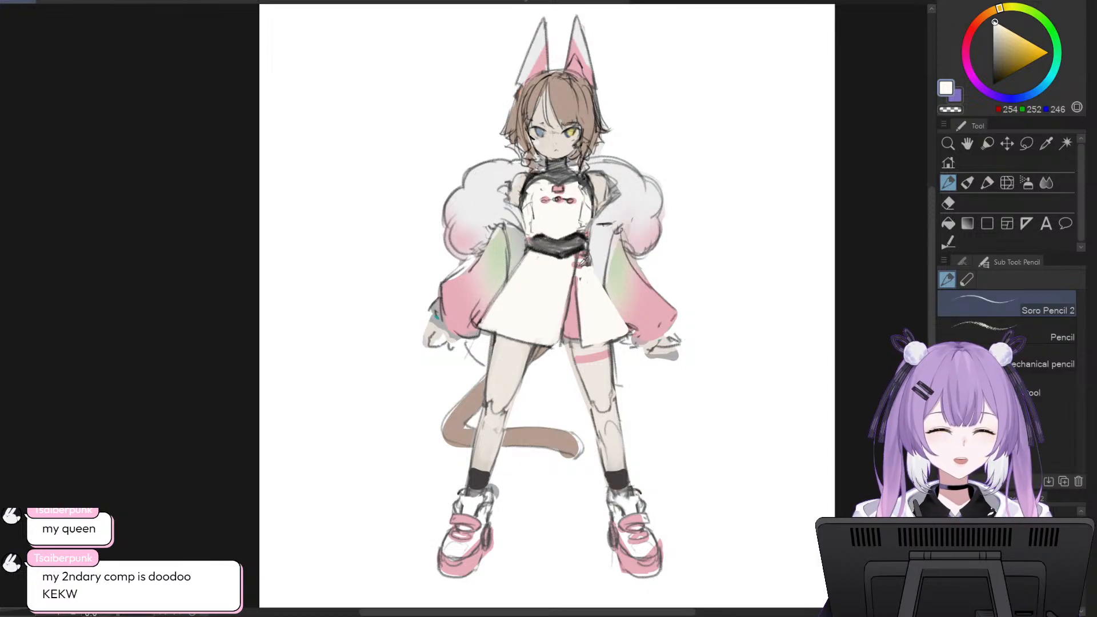
left_click(583, 272, "alt")
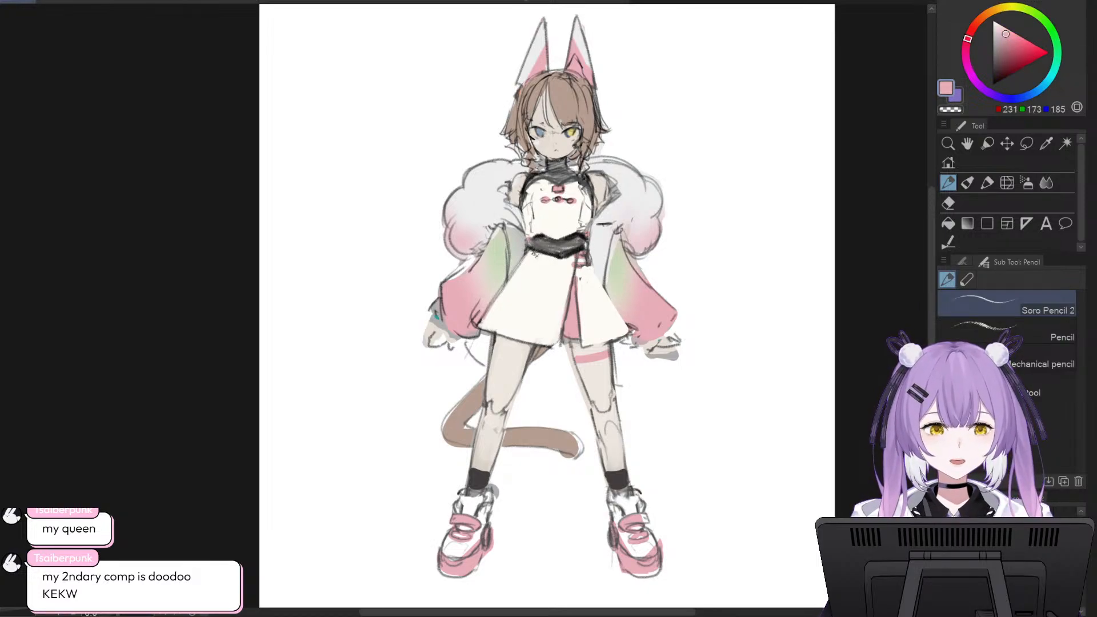
key("p")
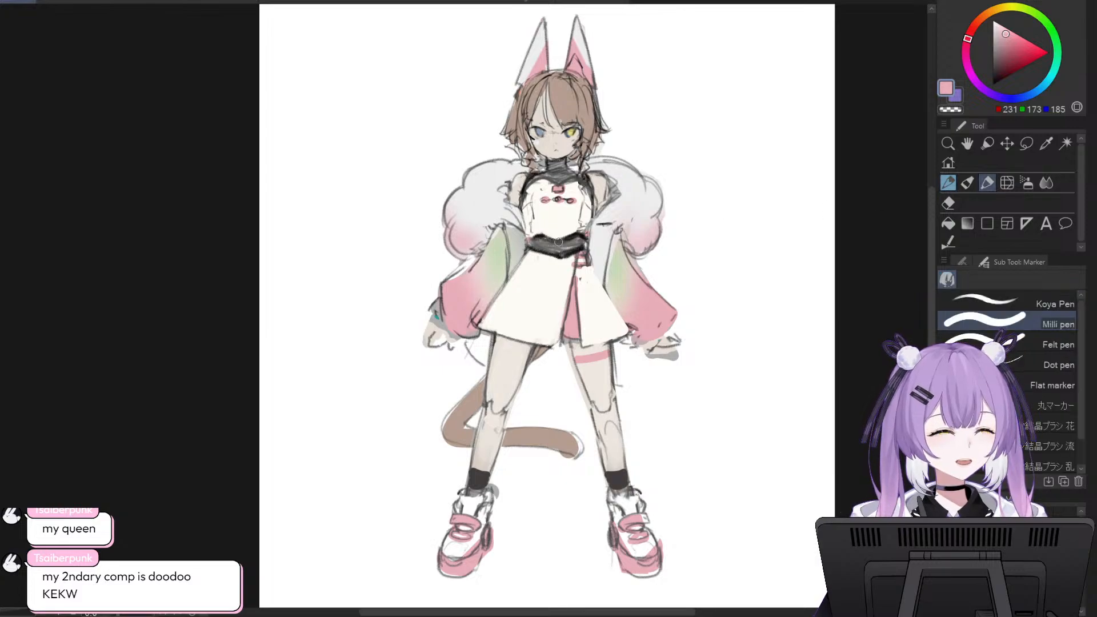
left_click(574, 243, "alt")
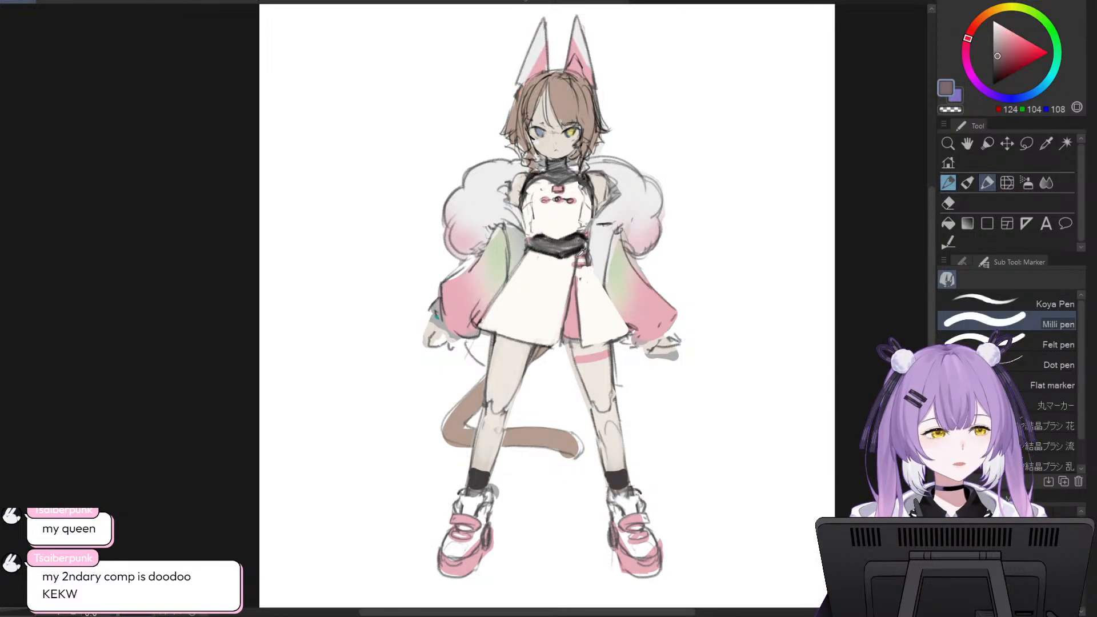
left_click(572, 305, "alt")
mouse_move(527, 255)
left_mouse_down()
mouse_move(564, 256)
mouse_move(526, 254)
mouse_move(583, 254)
mouse_move(523, 263)
mouse_move(591, 261)
left_mouse_up()
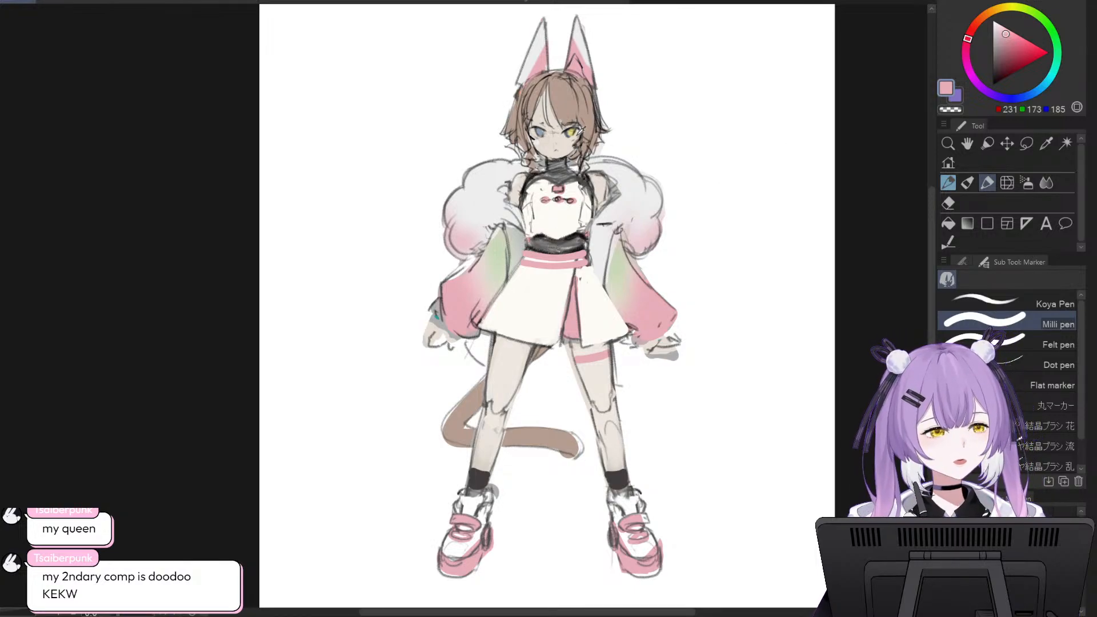
- Try a yellow buckle at the centre of the pink belt with the Milli pen, in the yellow sampled from the eye
left_click(573, 129, "alt")
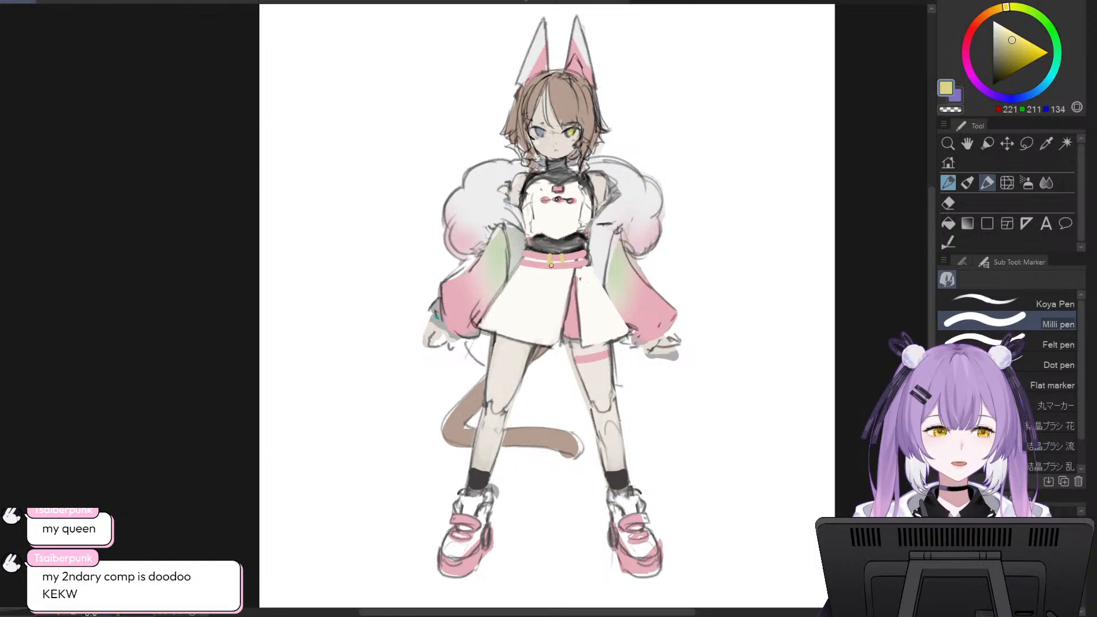
left_click_drag(559, 261, 561, 263)
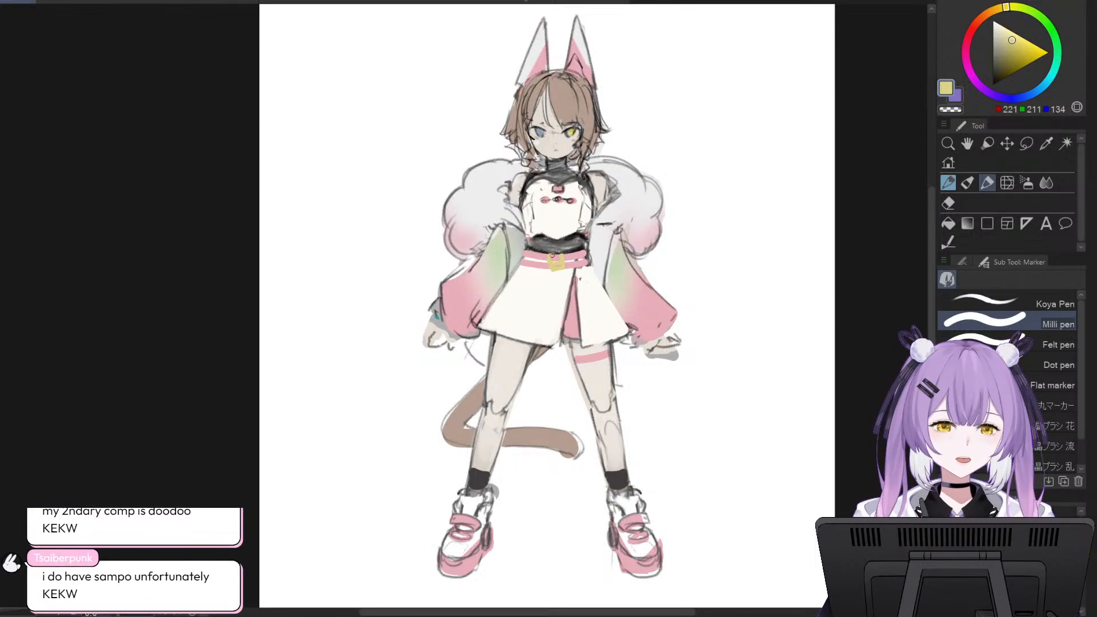
key("ctrl+z")
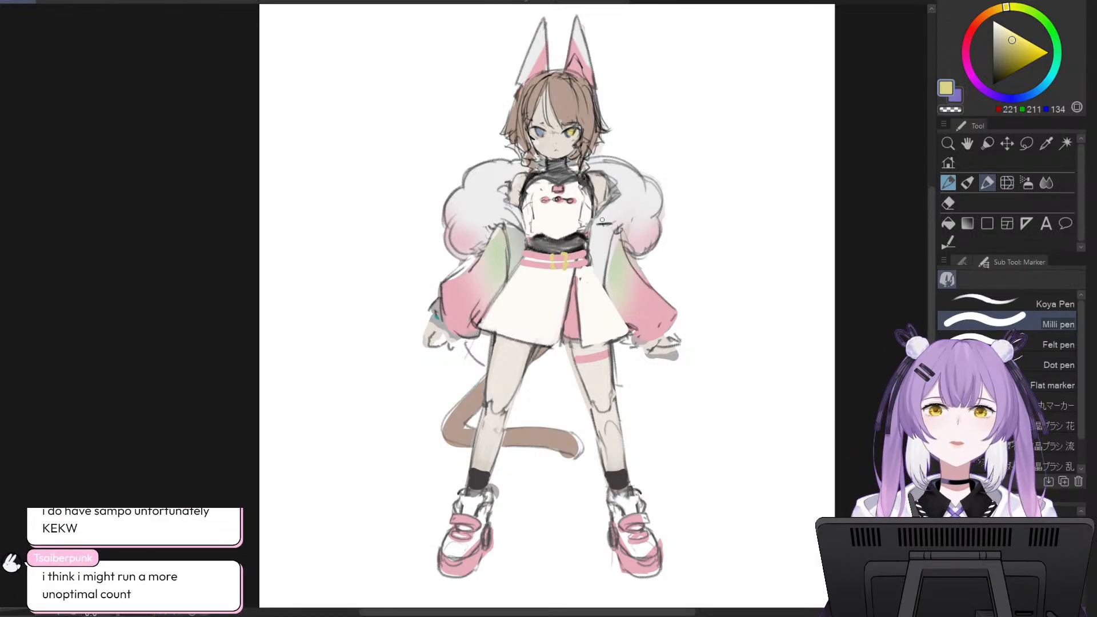
key("ctrl+z")
key("ctrl+z")
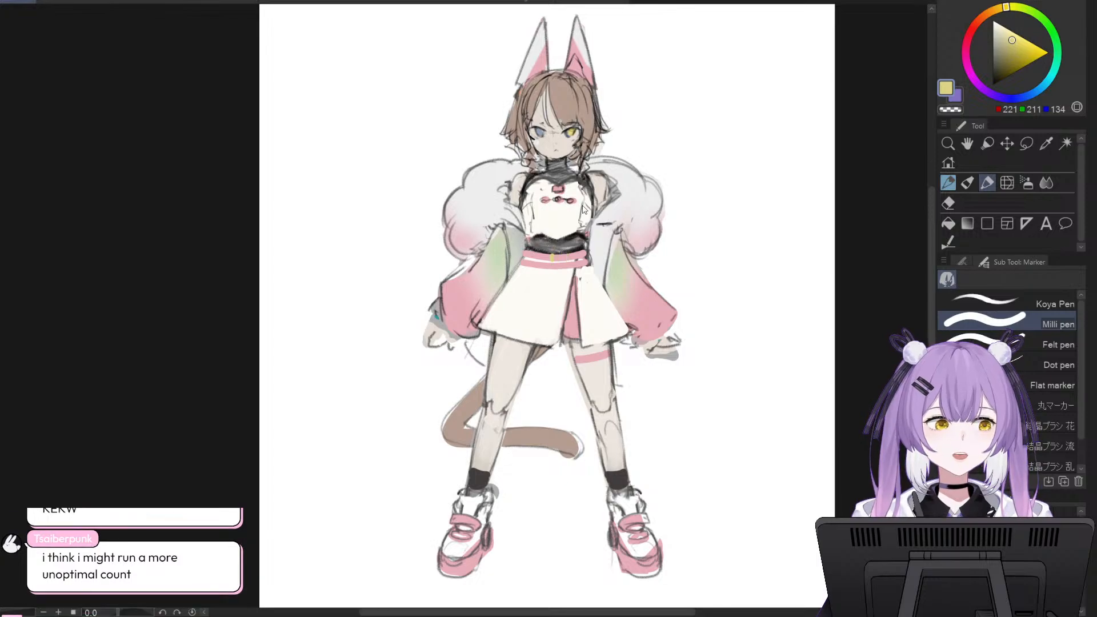
- Try different small yellow buckle marks near one end of the pink belt with the Milli pen, undoing unwanted strokes
left_click_drag(534, 251, 536, 259)
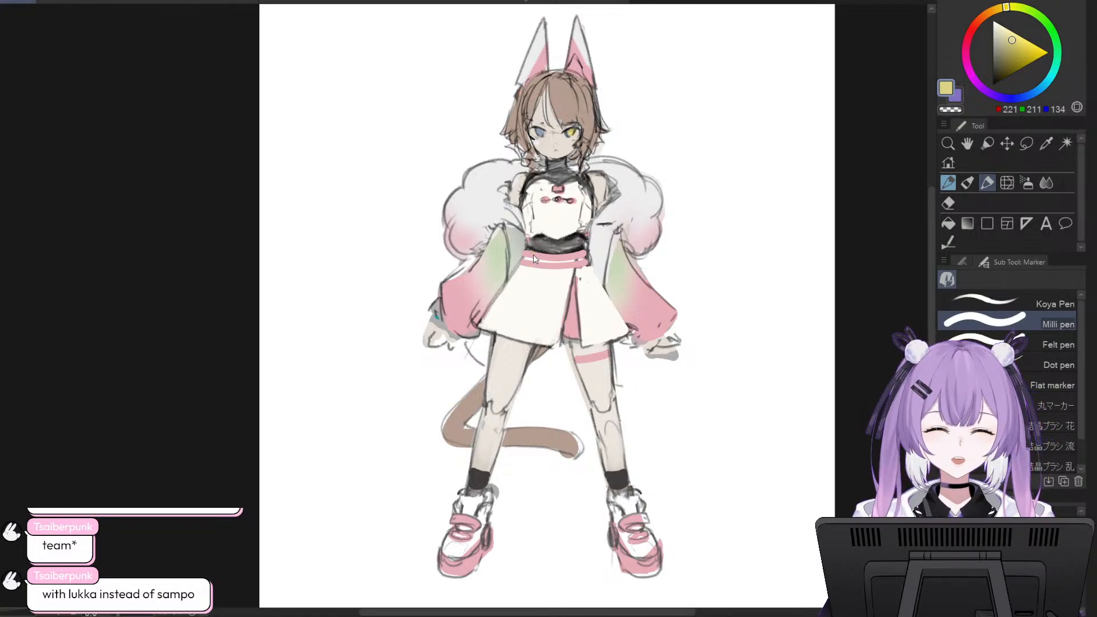
left_click_drag(536, 250, 529, 266)
left_click_drag(529, 250, 536, 265)
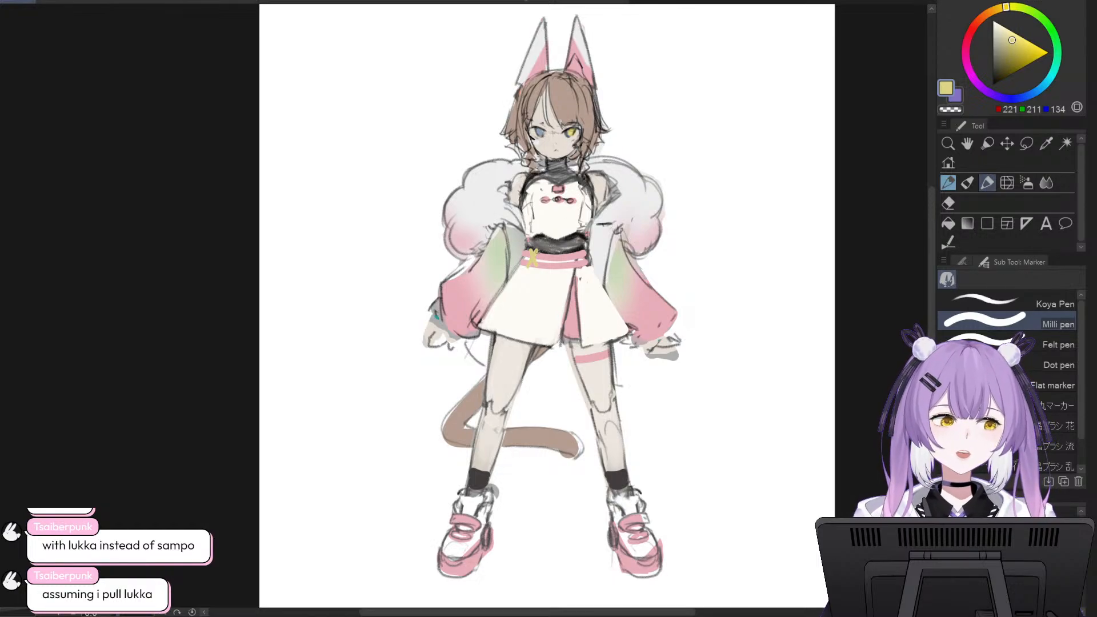
key("ctrl+z")
key("ctrl+z")
mouse_move(531, 252)
left_mouse_down()
mouse_move(539, 265)
mouse_move(525, 263)
left_mouse_up()
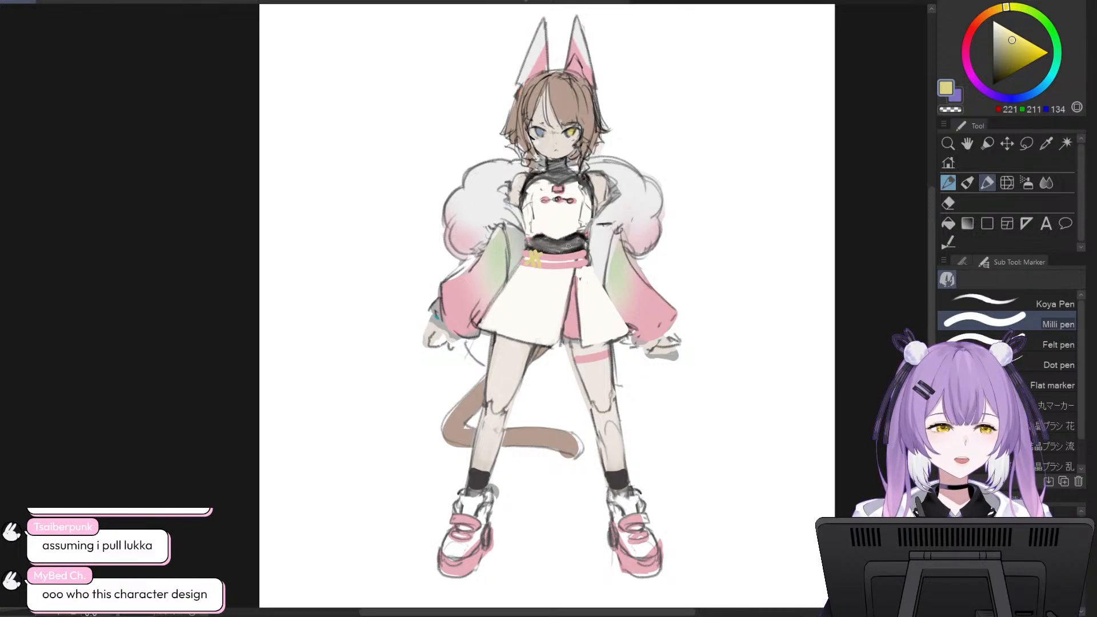
key("ctrl+z")
key("ctrl+z")
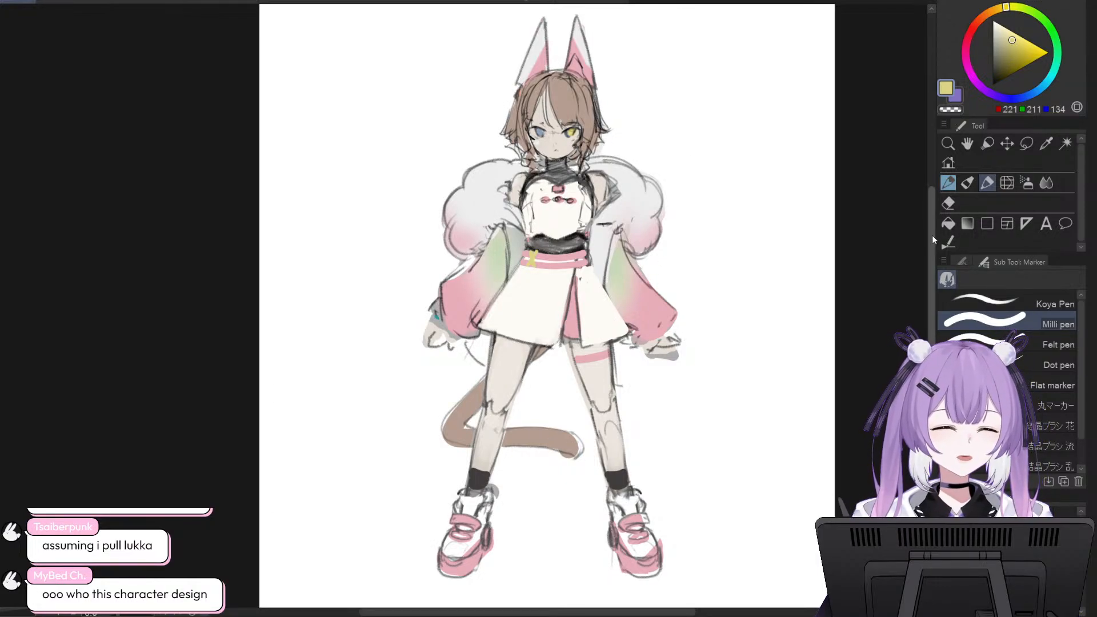
- Paint a pink border along the skirt's hem in the belt's pink and trim its upper edge with the skirt's off-white
left_click_drag(928, 245, 929, 246)
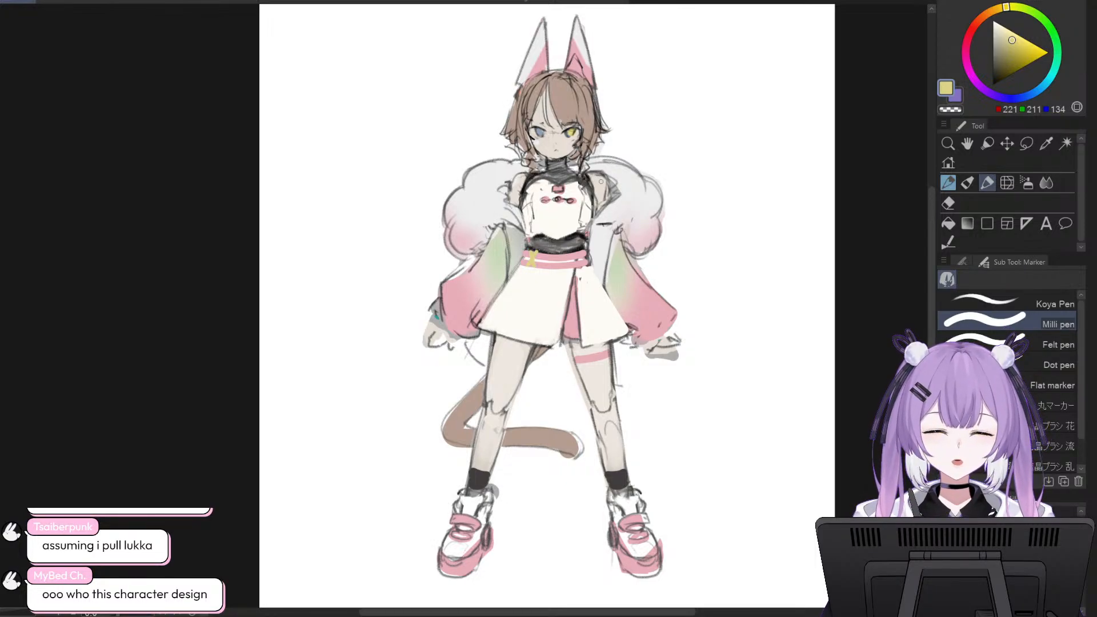
left_click(537, 263, "alt")
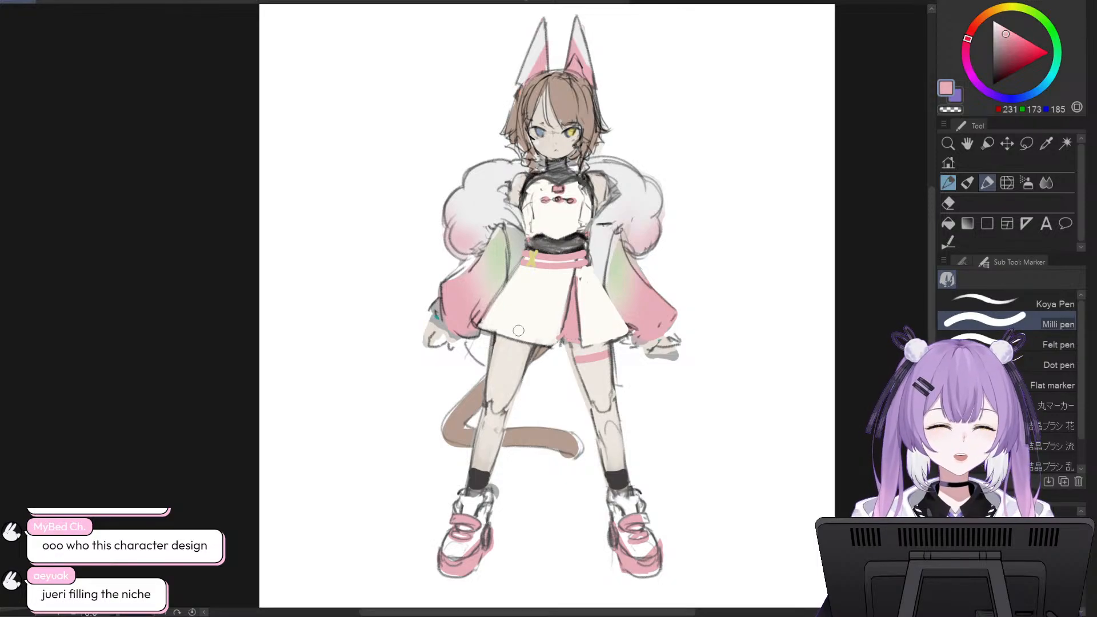
mouse_move(489, 324)
left_mouse_down()
mouse_move(543, 336)
mouse_move(513, 332)
mouse_move(582, 331)
left_mouse_up()
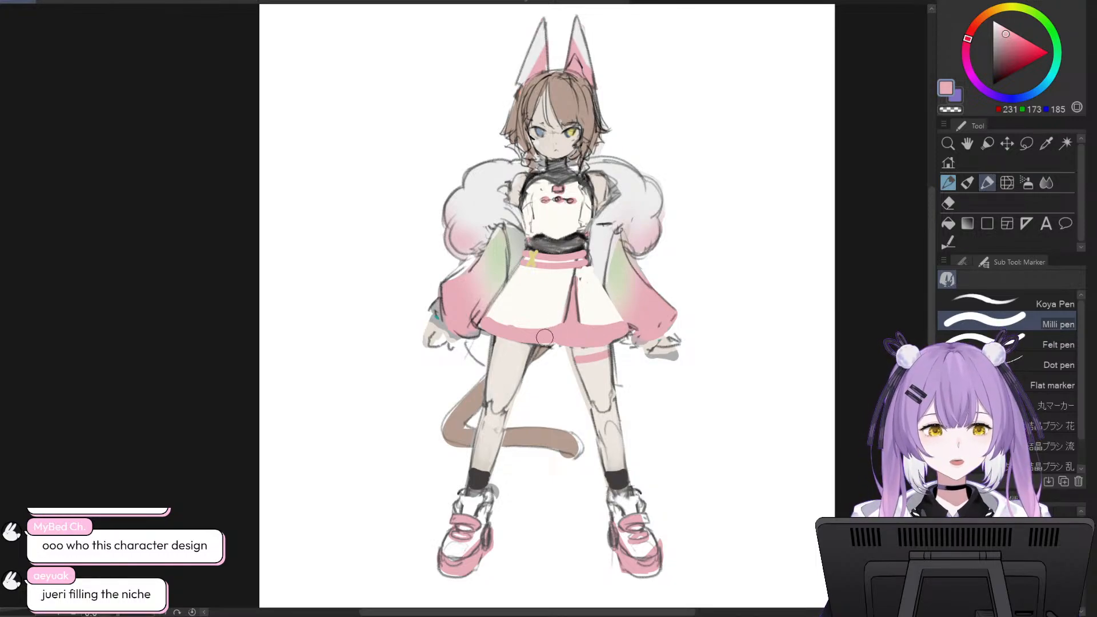
left_click(585, 274, "alt")
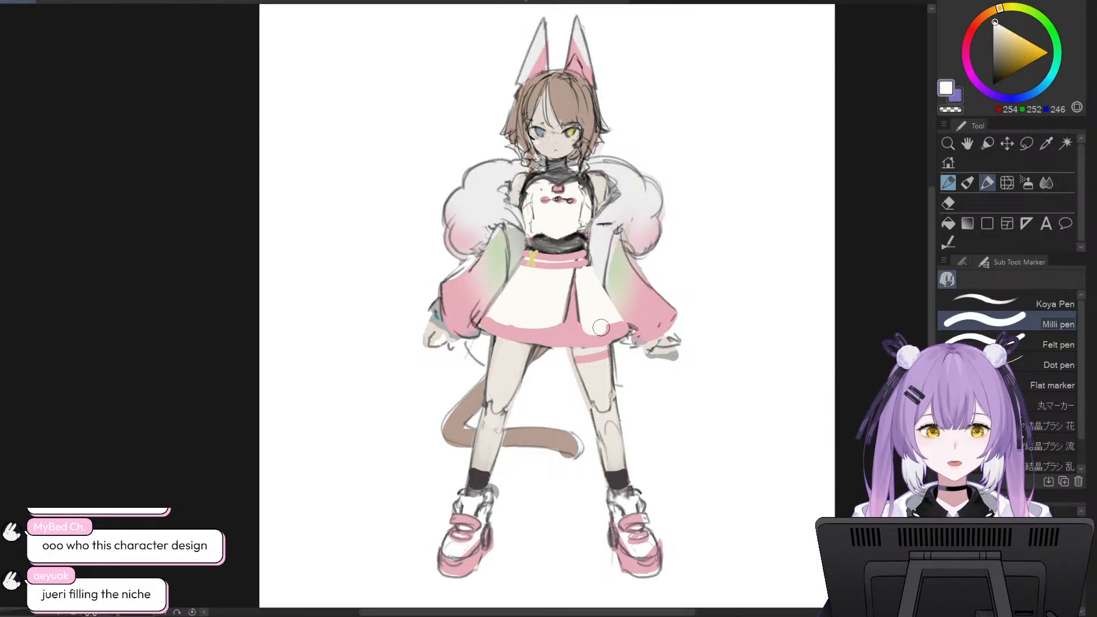
left_click_drag(601, 327, 616, 324)
mouse_move(567, 278)
left_mouse_down()
mouse_move(551, 327)
mouse_move(499, 306)
left_mouse_up()
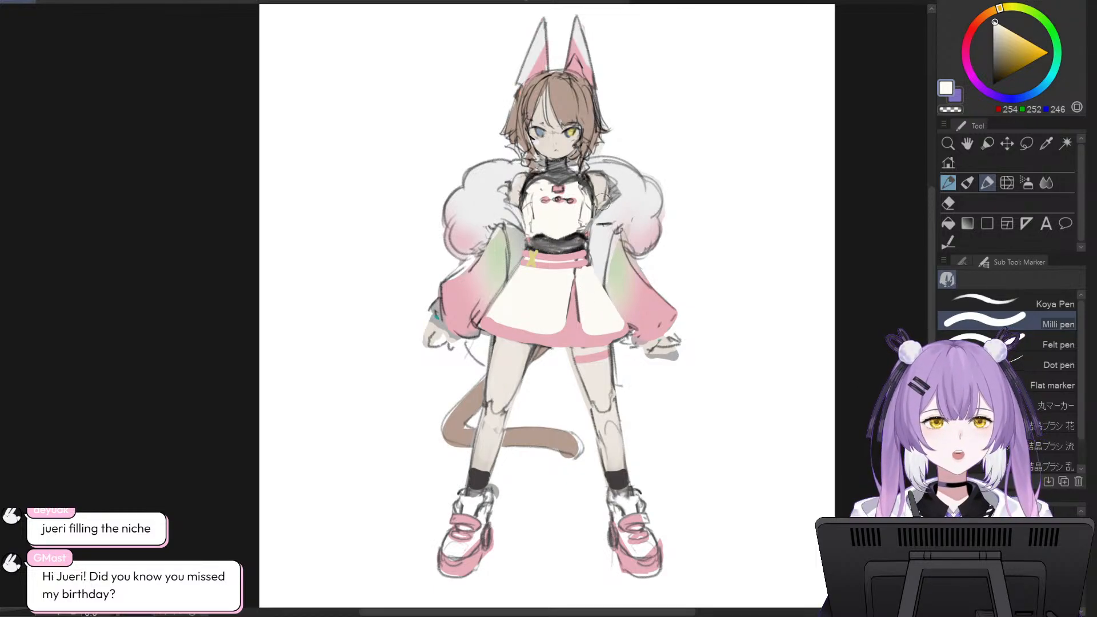
- Sample the waistband's near-black colour and switch to Soro Pencil 2
left_click(566, 247, "alt")
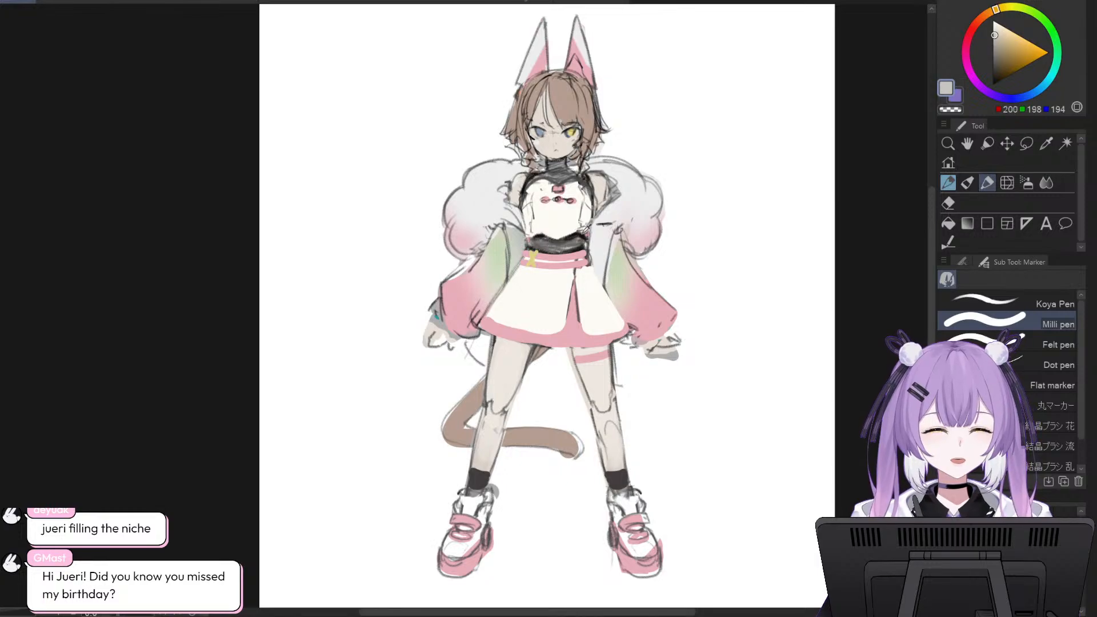
left_click(568, 246, "alt")
key("p")
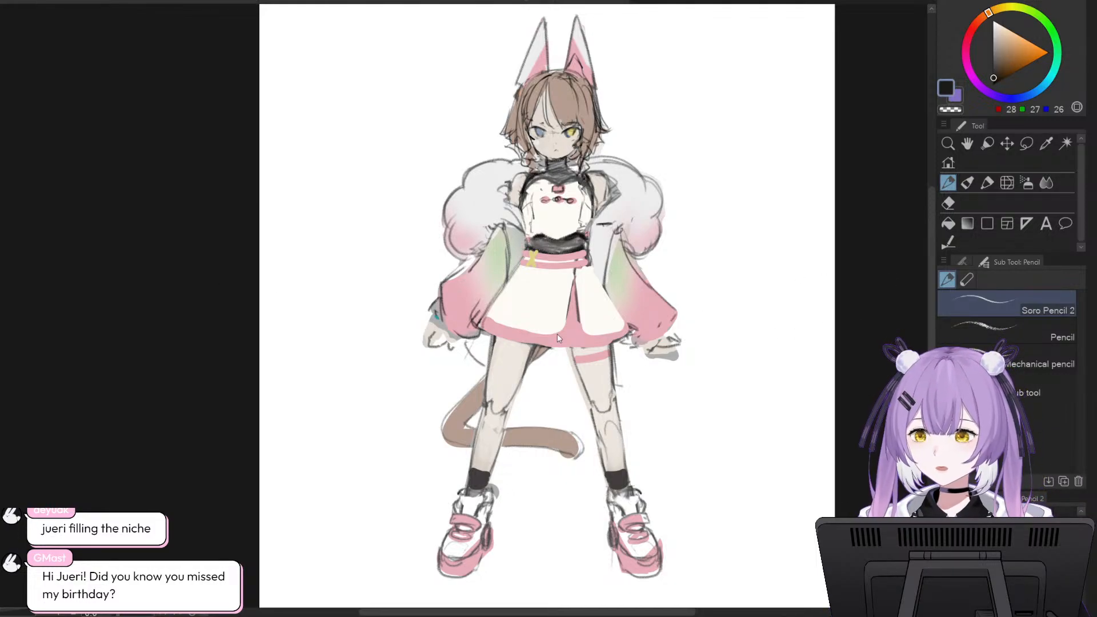
- Paste the black buckled skirt reference onto the canvas, enlarge it and place it beside the character's skirt
key("ctrl+v")
key("ctrl+t")
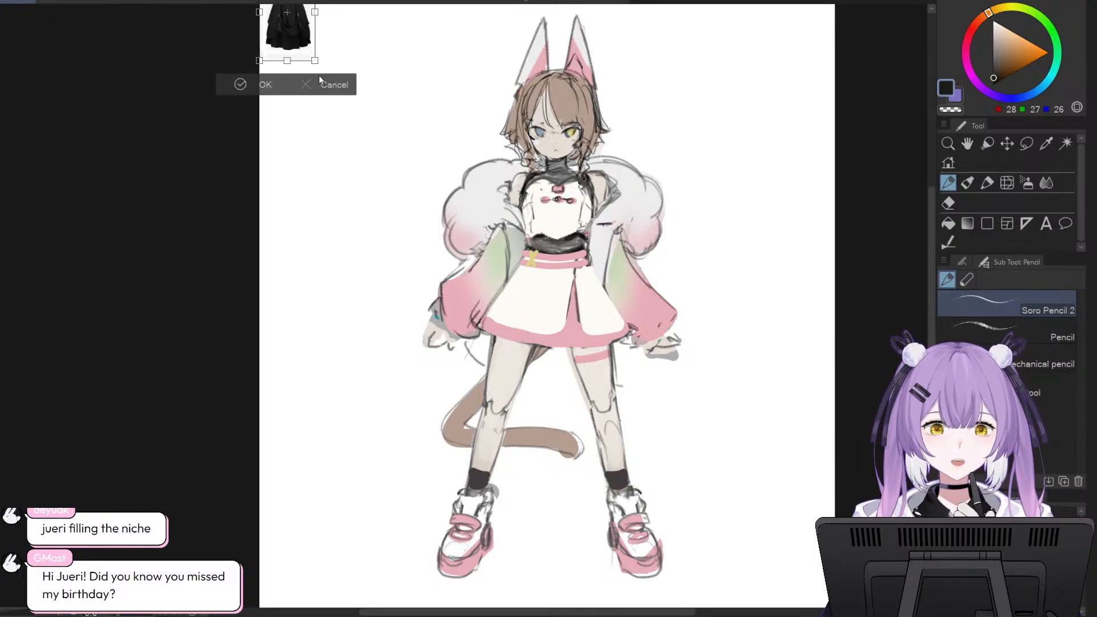
left_click_drag(316, 62, 551, 512)
left_click_drag(445, 366, 416, 356)
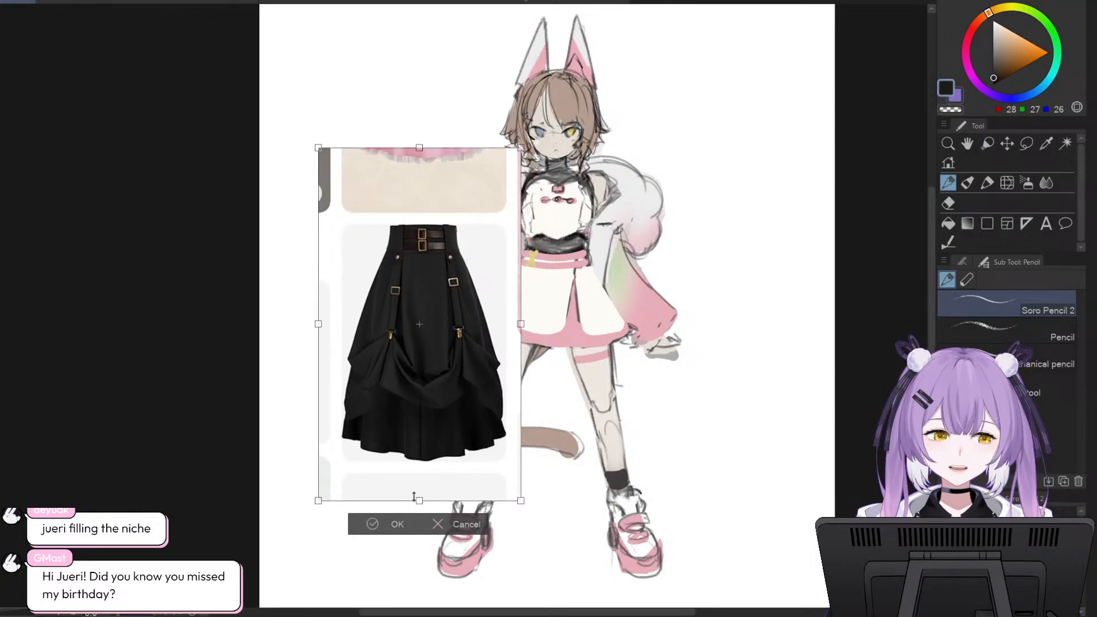
left_click(398, 524)
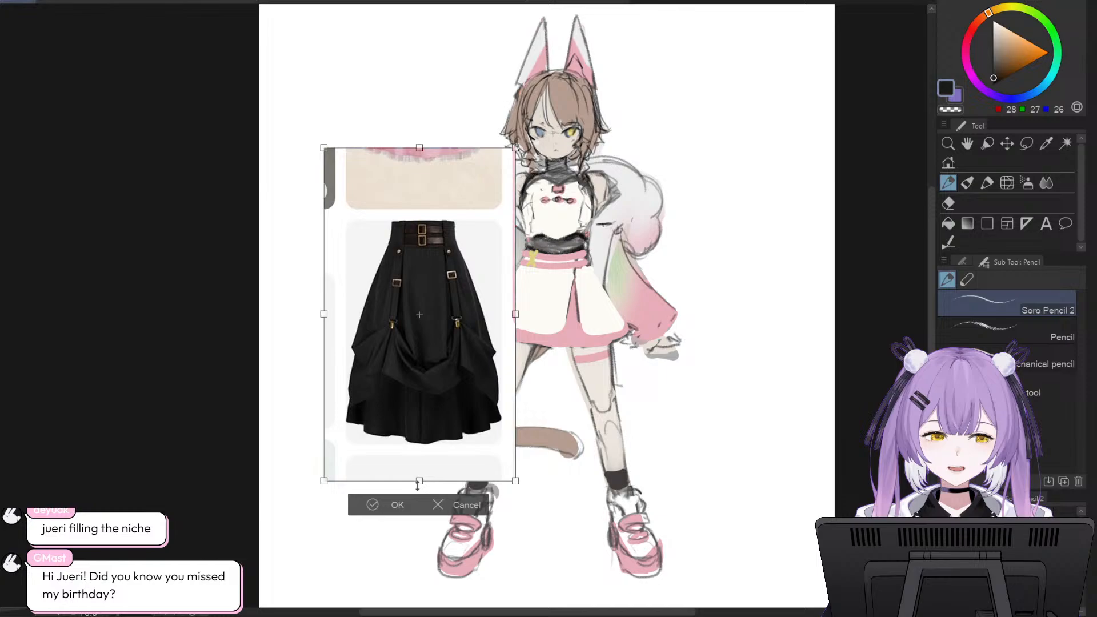
- Liquify the pasted reference skirt into a shorter, knee-length shape, and remove the reference from the canvas
left_click(987, 183)
left_click(1006, 183)
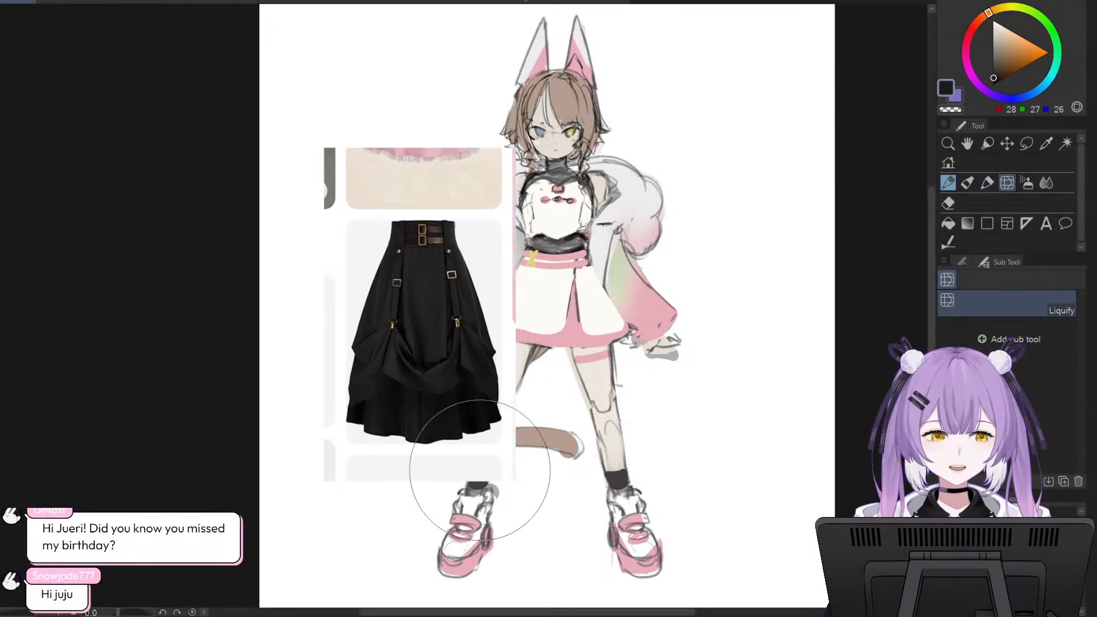
mouse_move(421, 465)
left_mouse_down()
mouse_move(356, 446)
mouse_move(446, 466)
mouse_move(413, 466)
mouse_move(412, 442)
mouse_move(455, 448)
mouse_move(466, 430)
mouse_move(384, 418)
mouse_move(370, 445)
mouse_move(368, 432)
mouse_move(338, 429)
mouse_move(384, 377)
mouse_move(410, 245)
left_mouse_up()
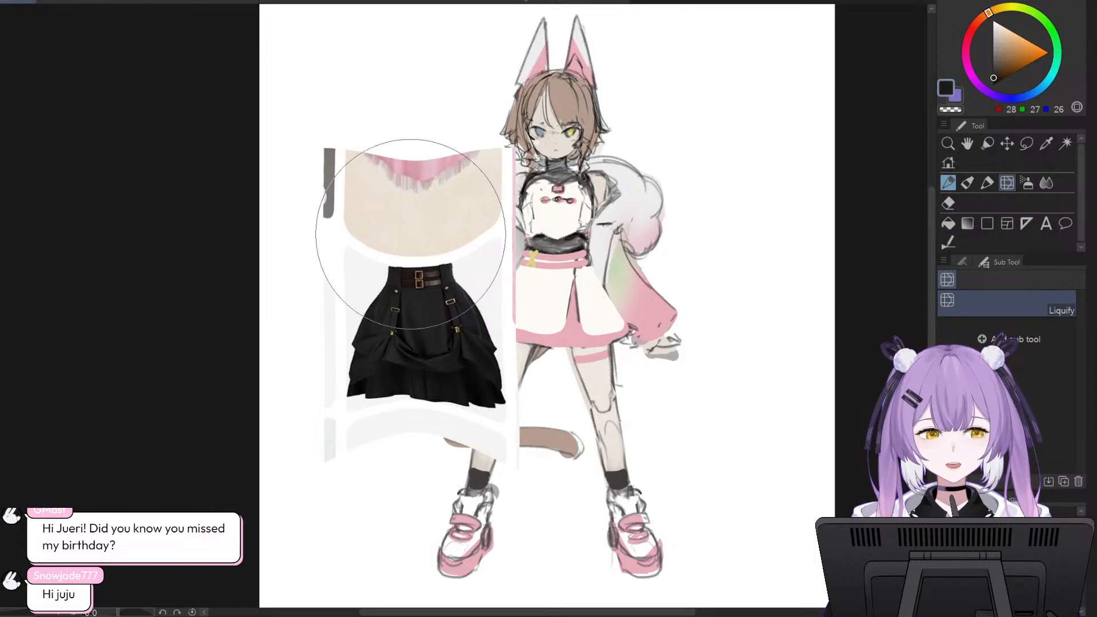
left_click_drag(495, 413, 503, 405)
left_click_drag(321, 403, 321, 388)
left_click_drag(518, 405, 525, 389)
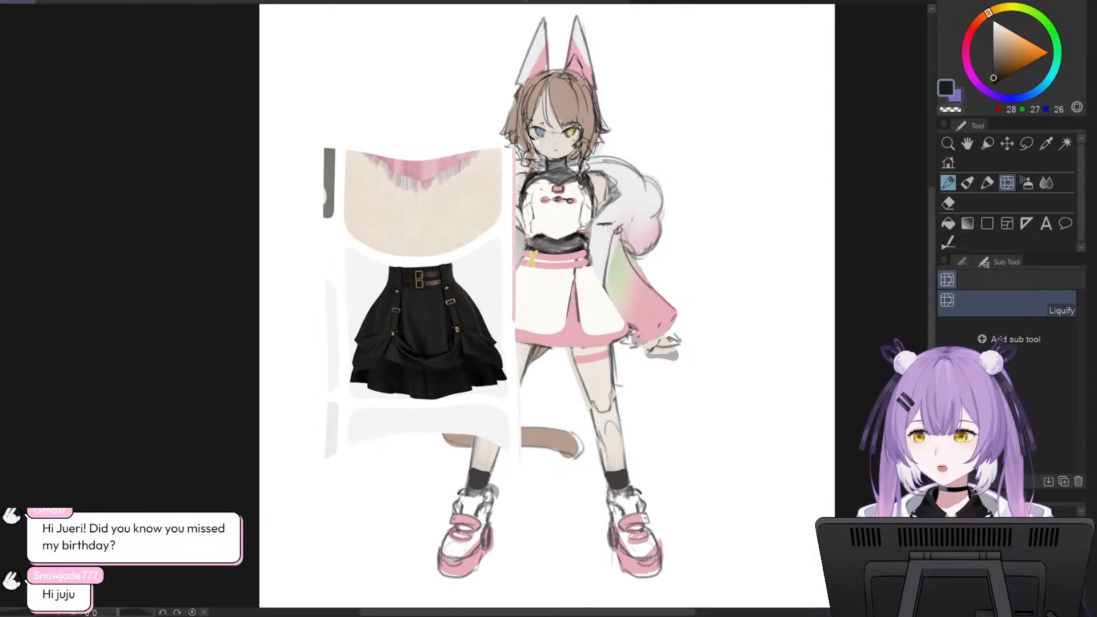
key("Delete")
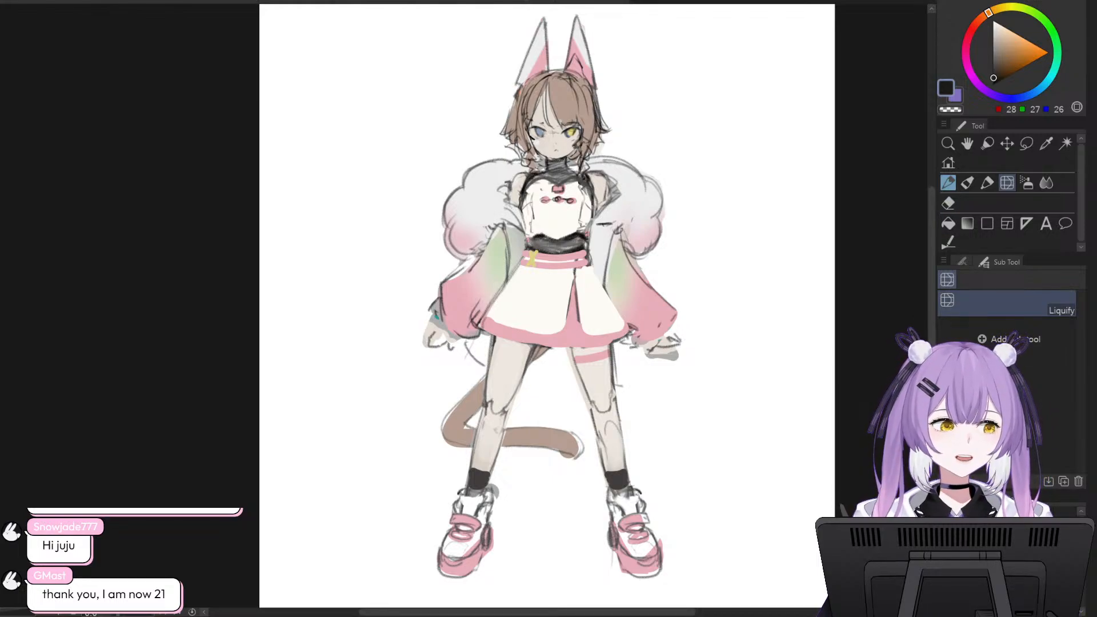
- Paint over the yellow mark on the belt with the Milli pen, in the belt's own pink
left_click_drag(930, 283, 929, 268)
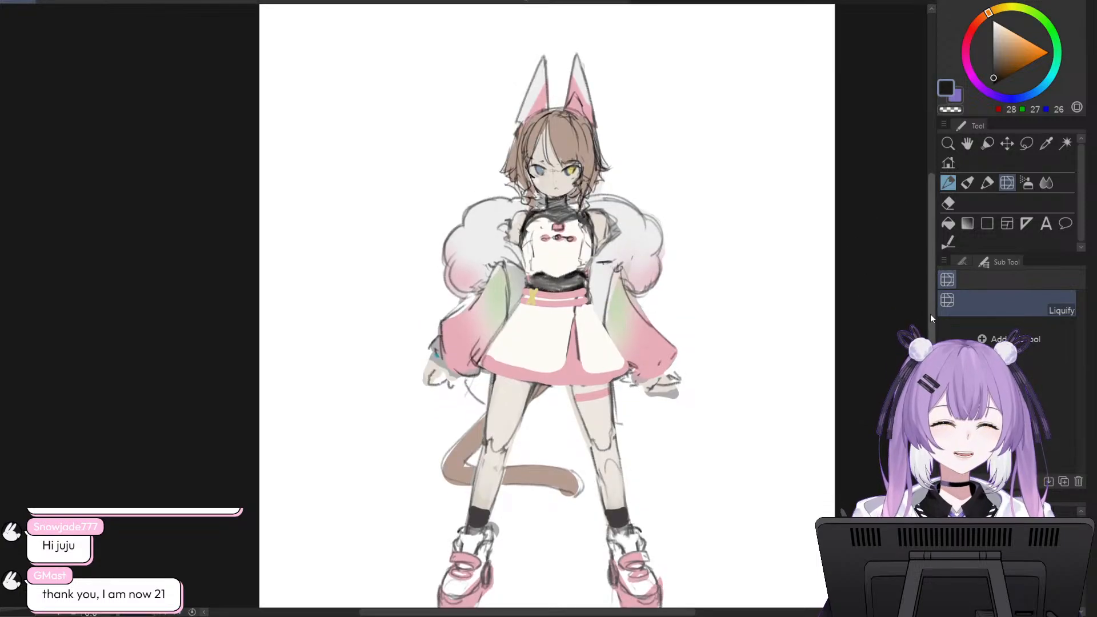
mouse_move(930, 314)
left_mouse_down()
mouse_move(931, 323)
mouse_move(928, 314)
left_mouse_up()
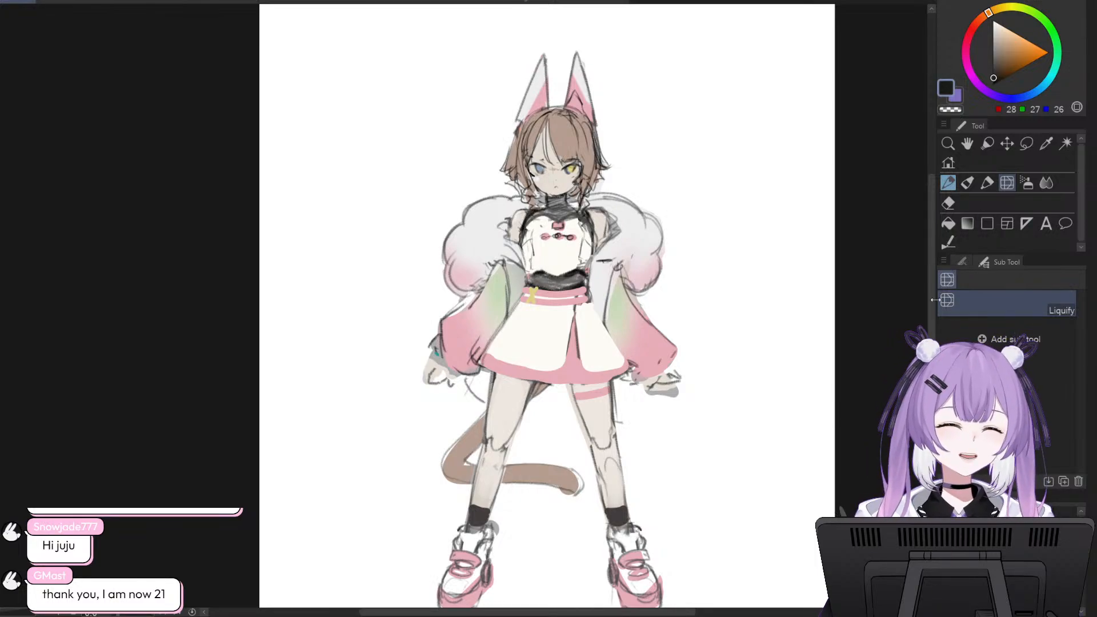
left_click_drag(930, 317, 929, 303)
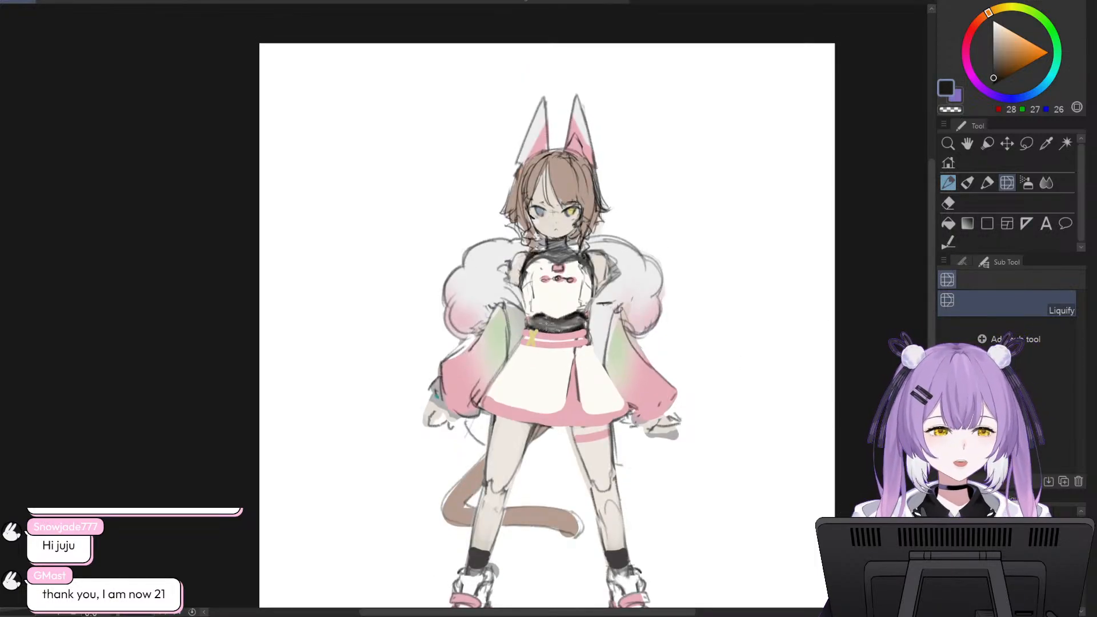
left_click(987, 183)
left_click(534, 337, "alt")
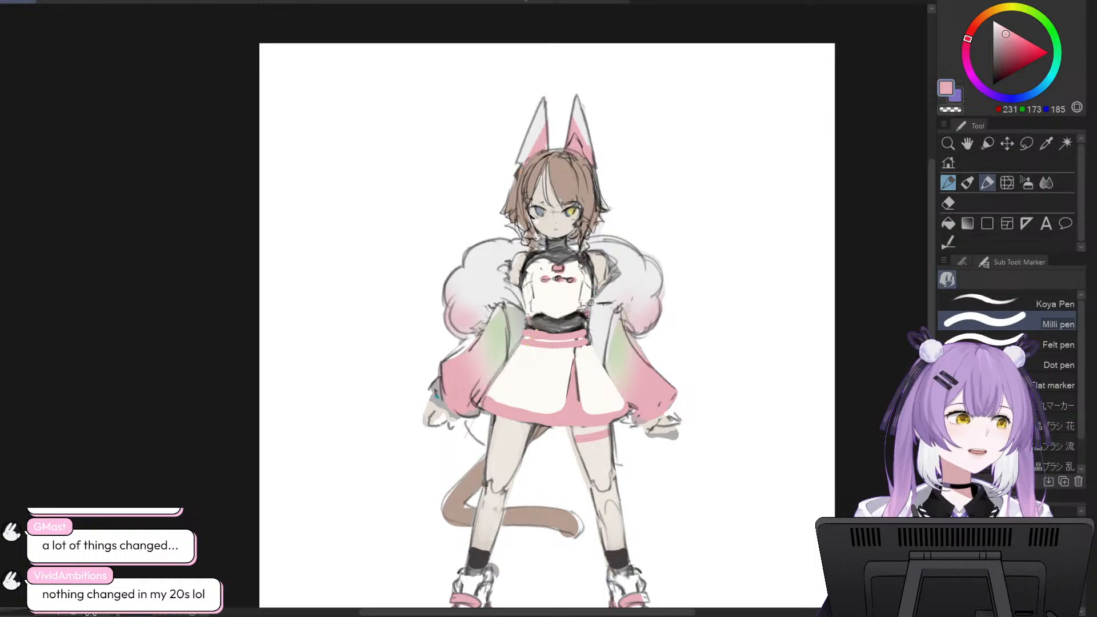
- Try out grey, black and near-black colours for a belt detail, undoing the last mark and switching to Soro Pencil 2
left_click(529, 332, "alt")
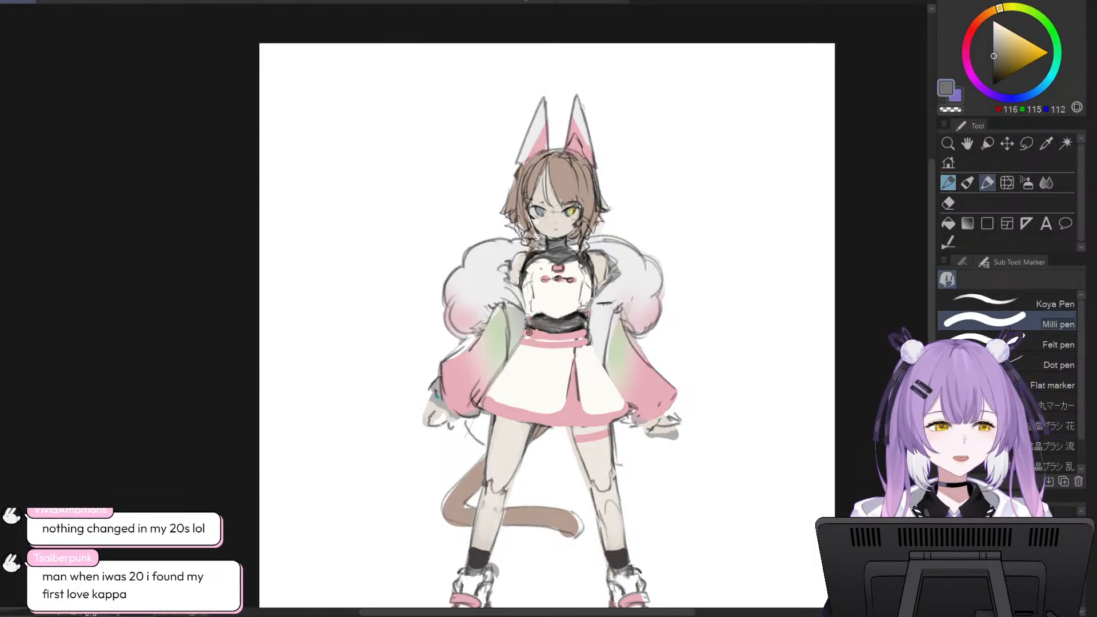
key("ctrl+z")
left_click_drag(999, 73, 992, 86)
left_click(950, 184)
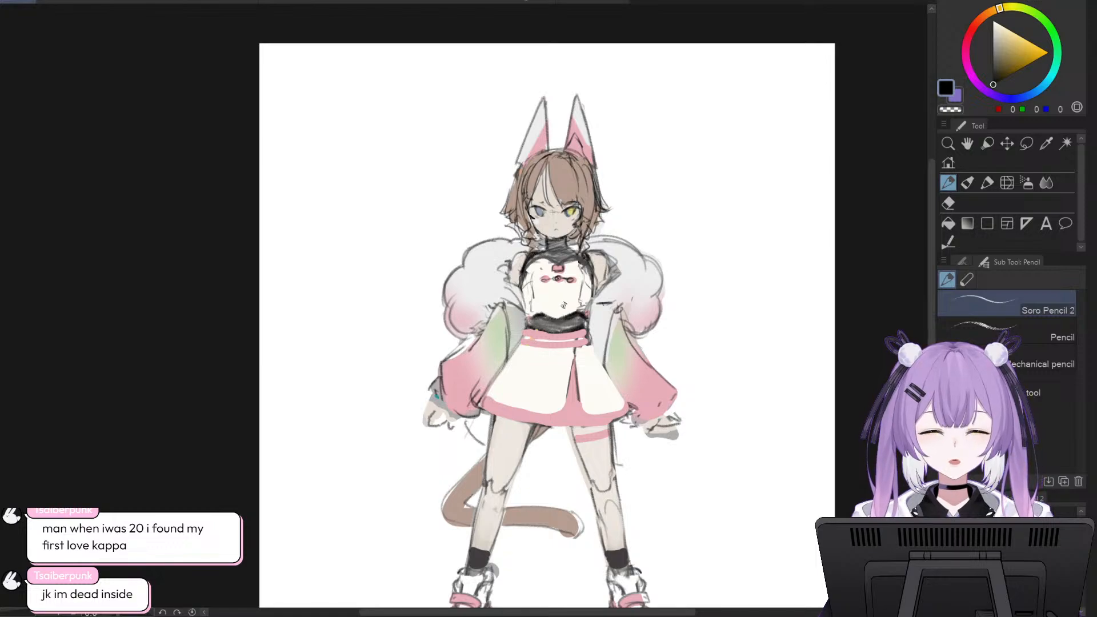
left_click(581, 320, "alt")
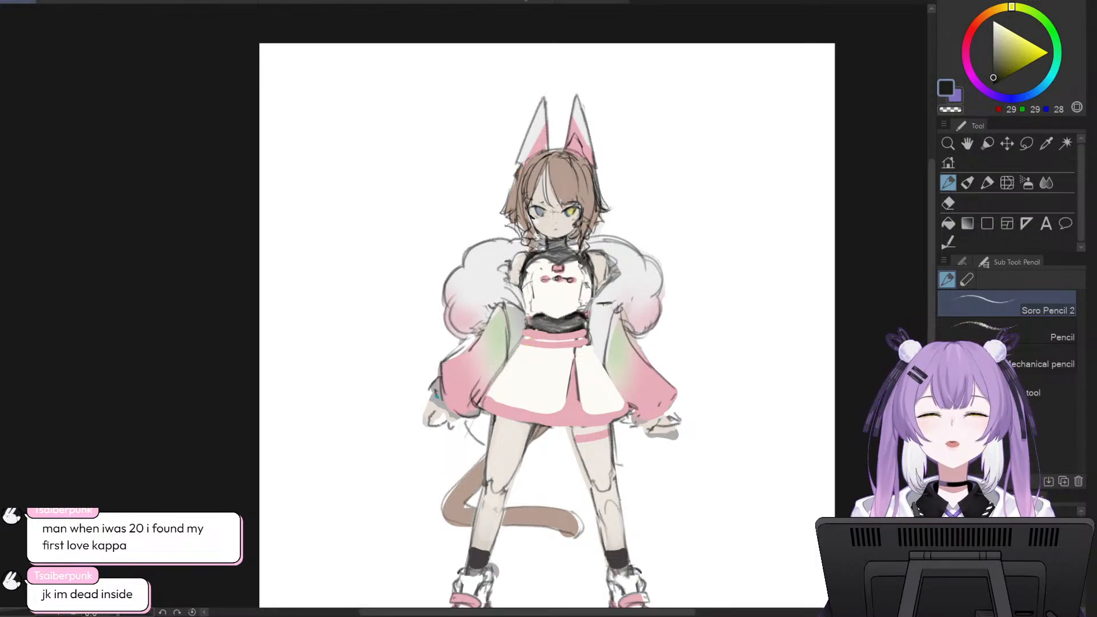
- Paint a yellow buckle at the centre of the pink belt with the Milli pen, using RGB 255, 234, 85 and a paler 228, 221, 171
left_click(573, 207, "alt")
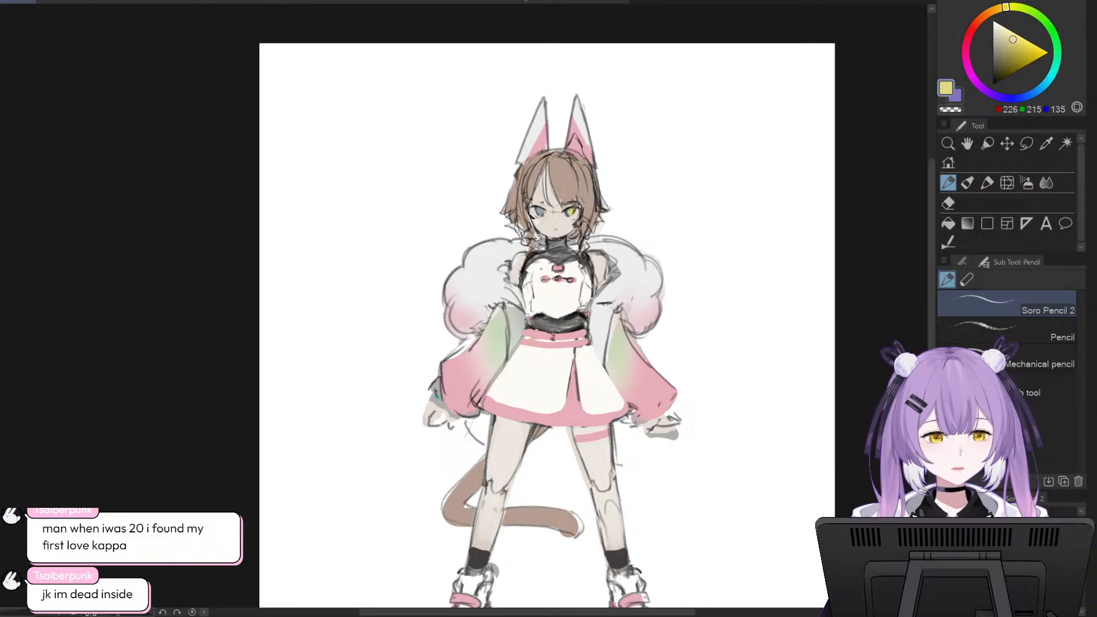
left_click(1022, 50)
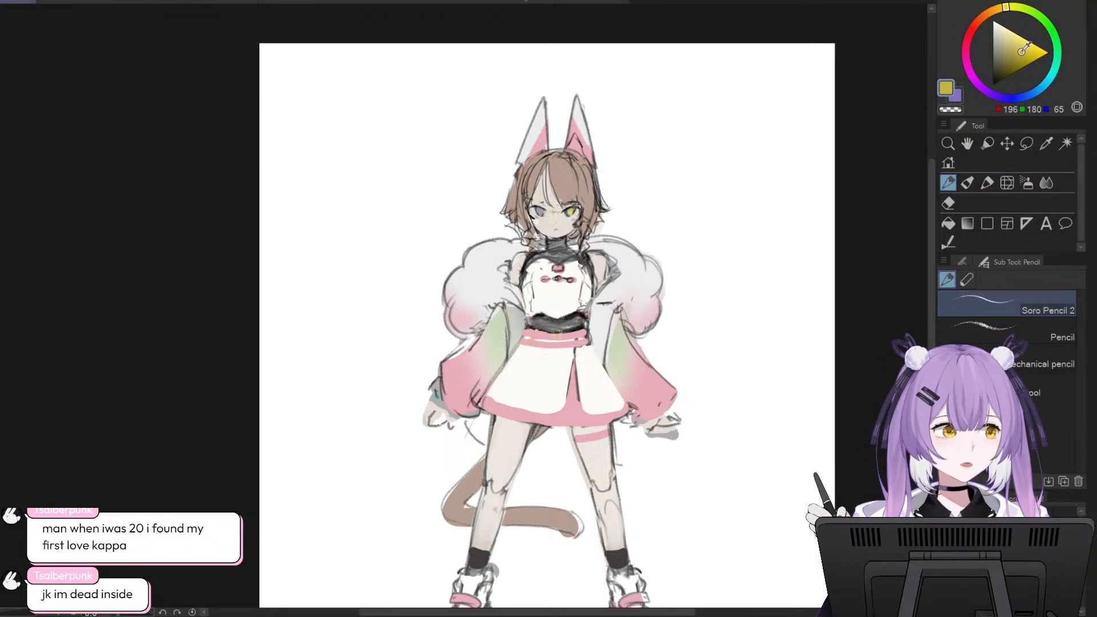
left_click(1029, 42)
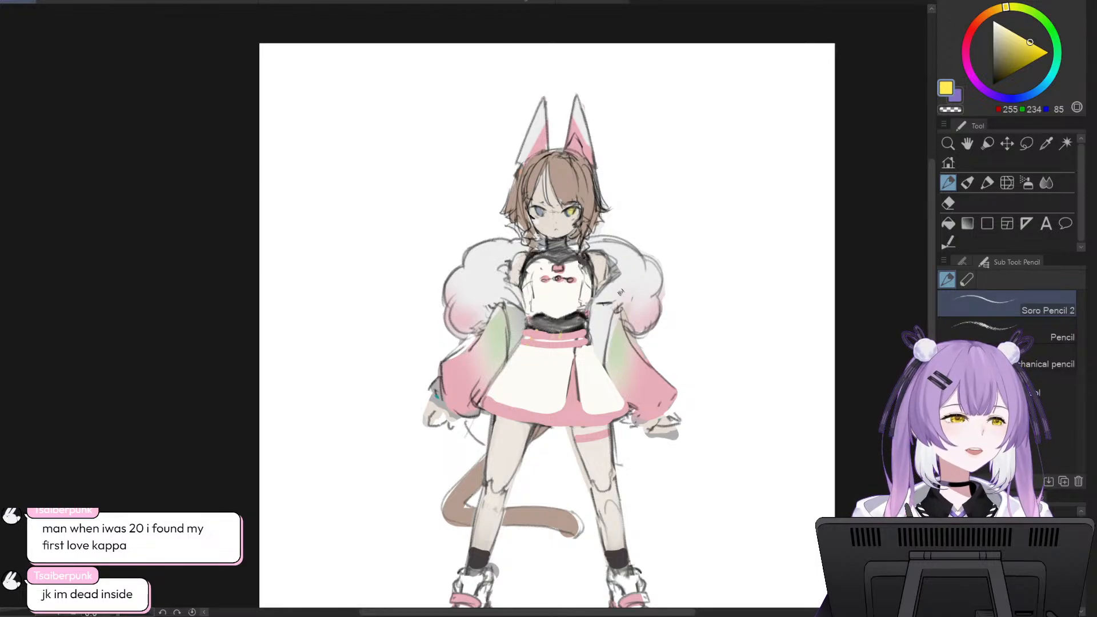
left_click(967, 182)
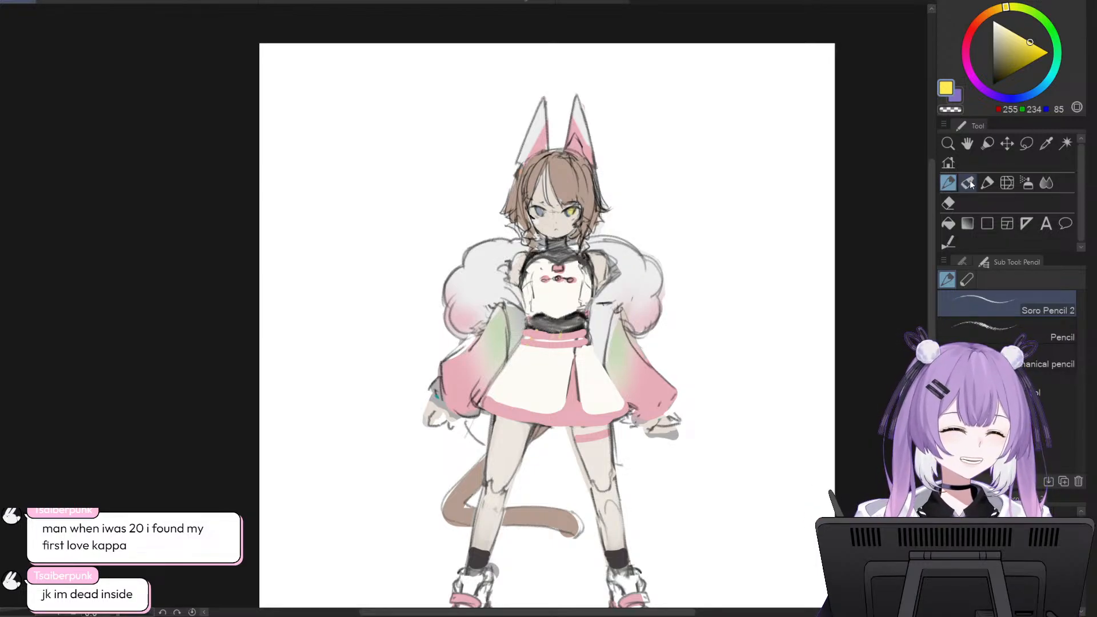
left_click(987, 184)
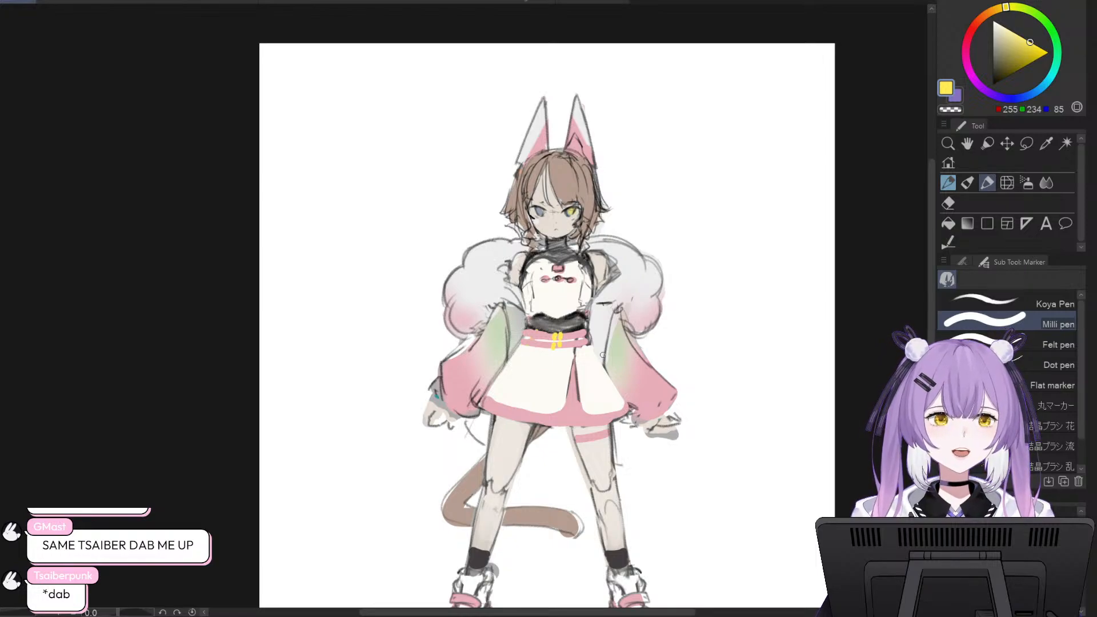
left_click_drag(1011, 36, 1005, 35)
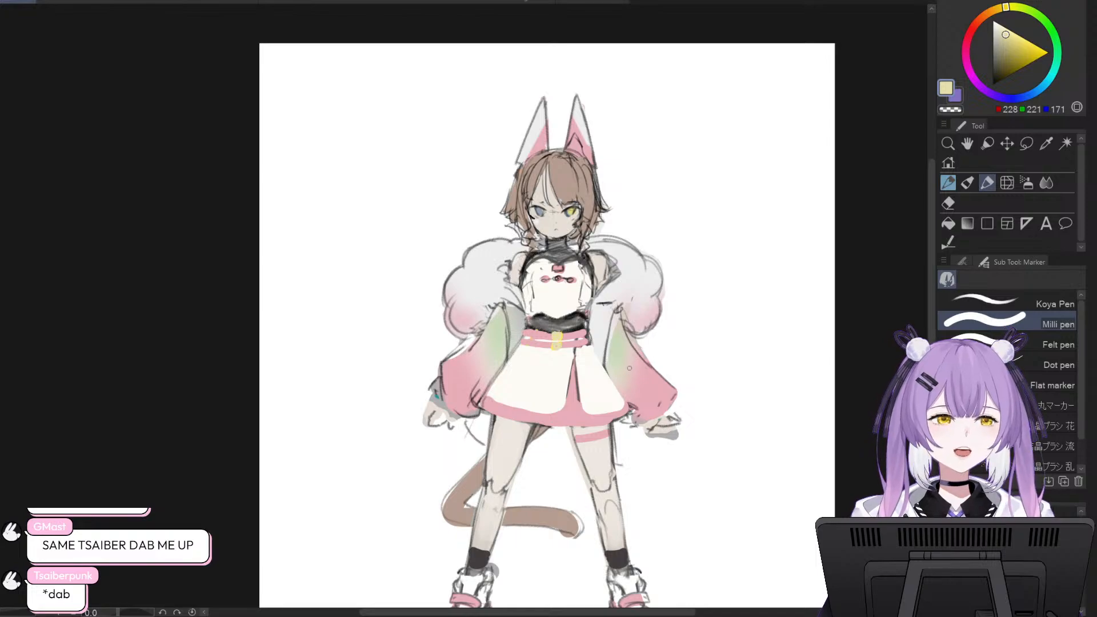
- Try painting over the skirt's front slit with the Milli pen, using the belt's pink and the skirt's off-white, RGB 254, 252, 246
left_click(583, 340, "alt")
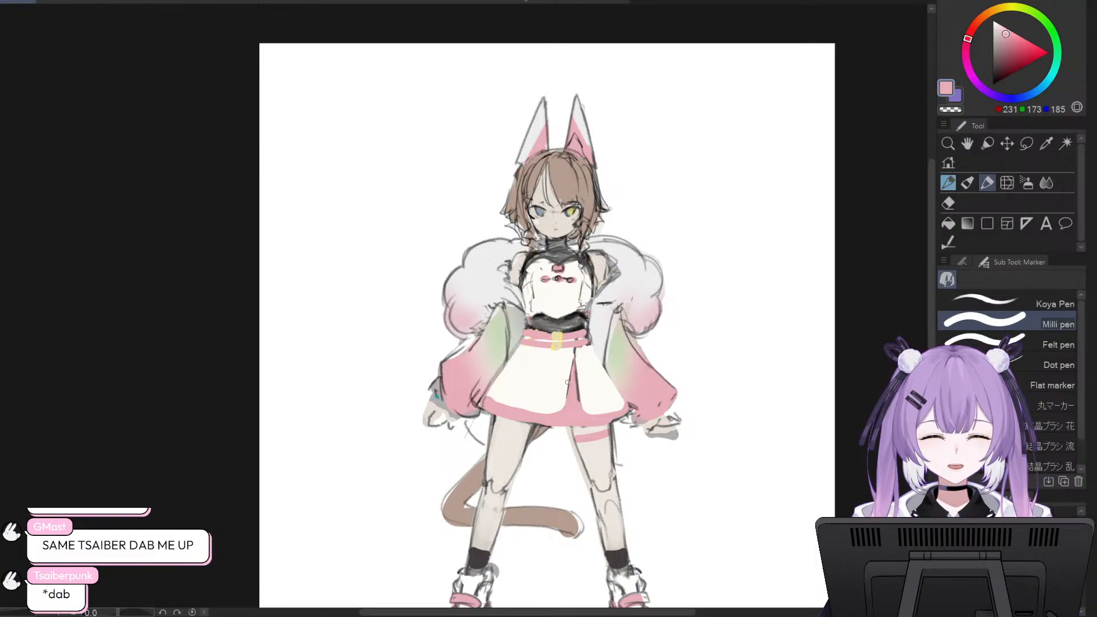
left_click_drag(574, 357, 571, 399)
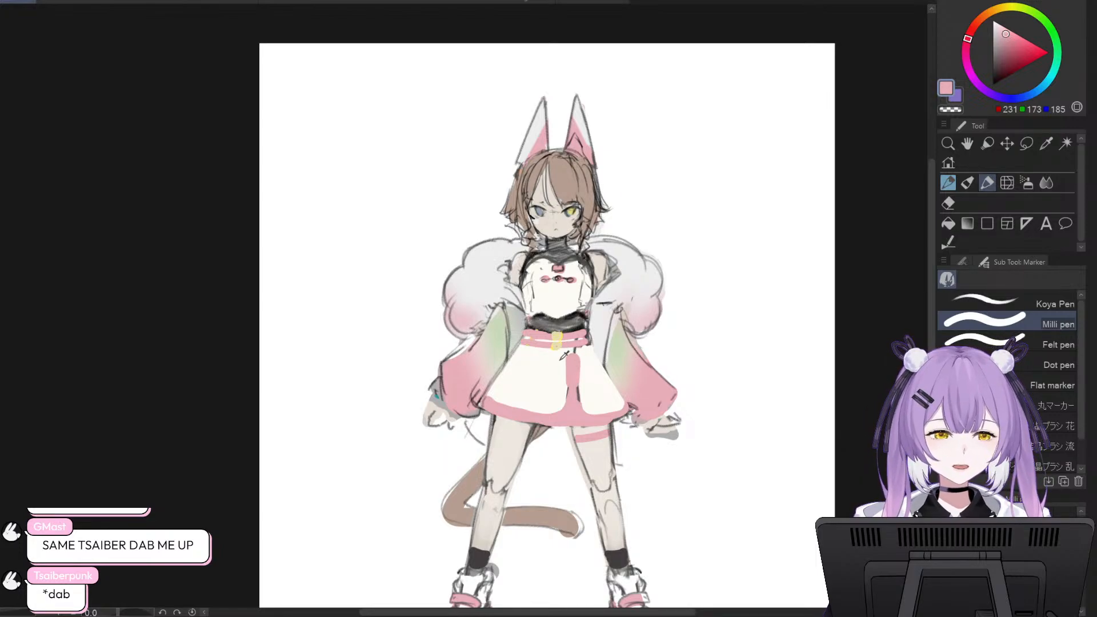
left_click(565, 354, "alt")
mouse_move(564, 354)
left_mouse_down()
mouse_move(585, 392)
mouse_move(562, 404)
mouse_move(581, 405)
mouse_move(550, 407)
left_mouse_up()
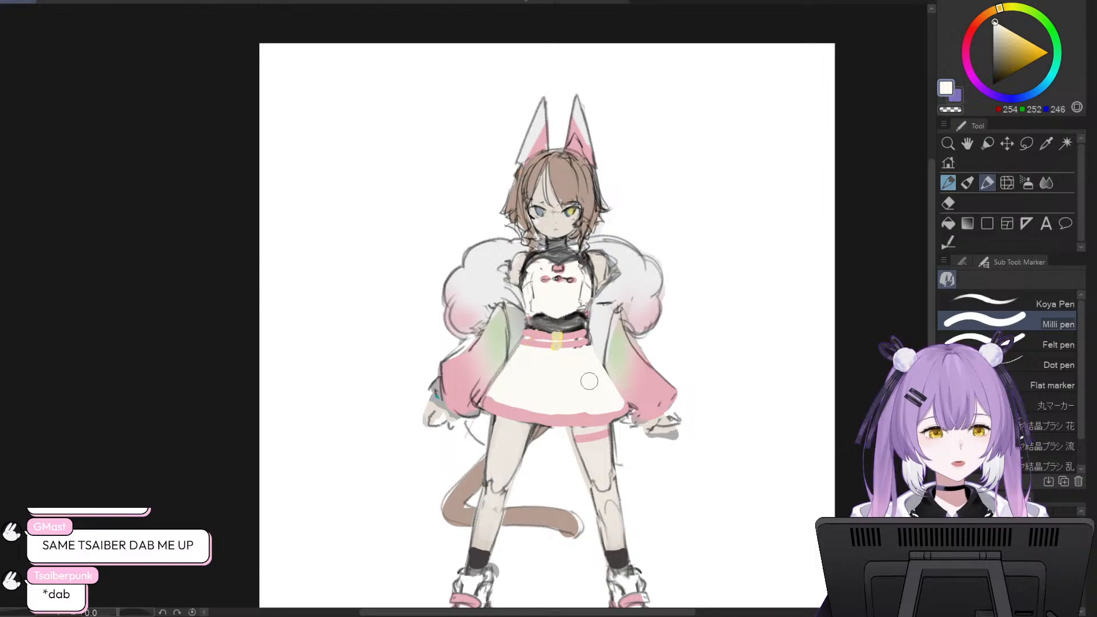
- Try two vertical pink stripes running from the belt to the skirt's hem with the Milli pen, in RGB 231, 173, 185
left_click(524, 408, "alt")
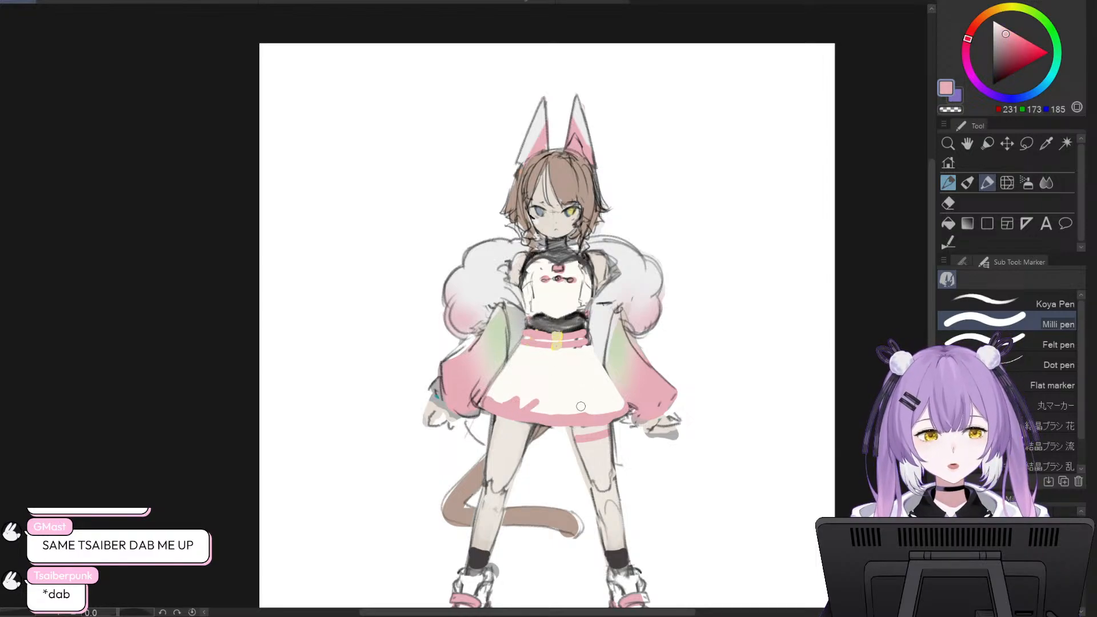
left_click_drag(579, 414, 591, 410)
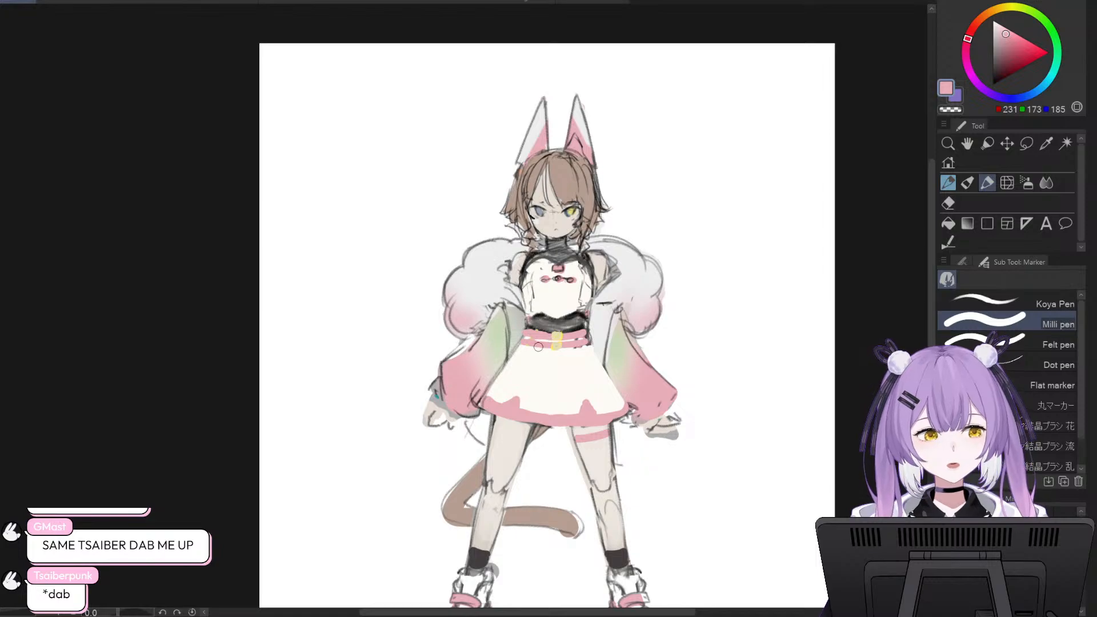
left_click_drag(527, 348, 519, 388)
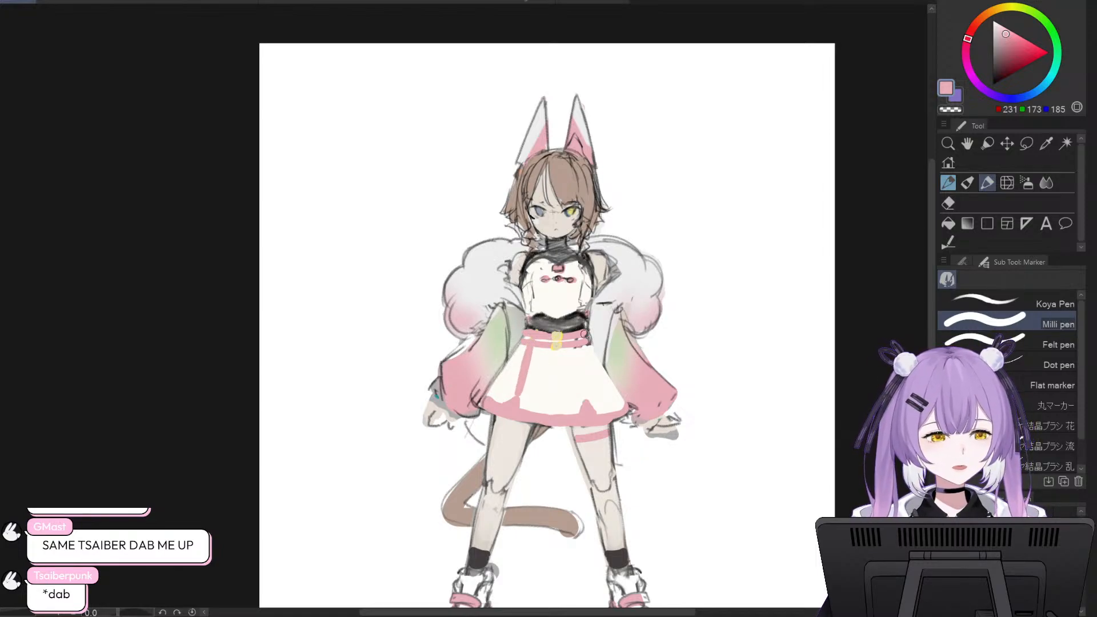
left_click_drag(578, 343, 582, 388)
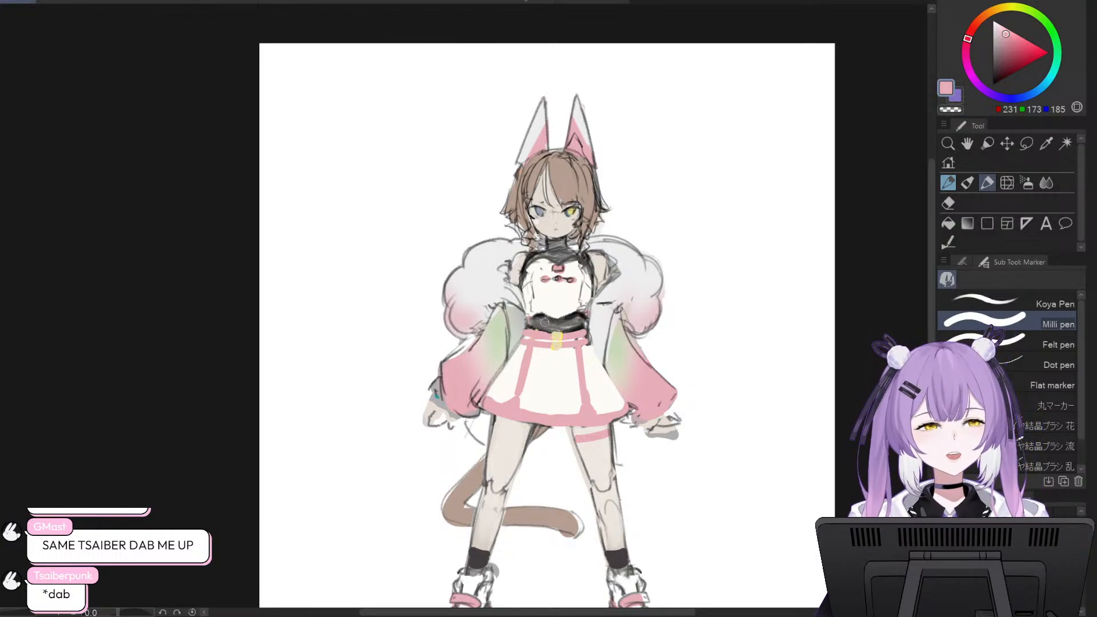
- Try painting the skirt's stripes and the belt in the hair's brown, RGB 181, 158, 144, and undo the brown strokes
left_click(591, 197, "alt")
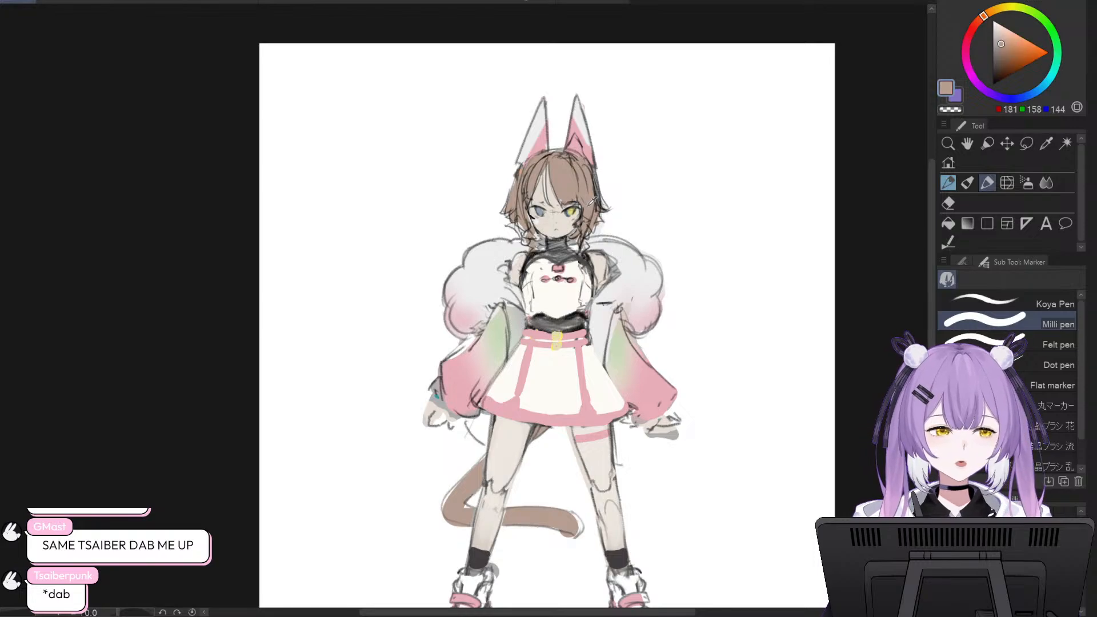
mouse_move(531, 340)
left_mouse_down()
mouse_move(578, 342)
mouse_move(535, 334)
mouse_move(583, 332)
mouse_move(528, 353)
mouse_move(517, 394)
left_mouse_up()
left_click_drag(572, 353, 586, 406)
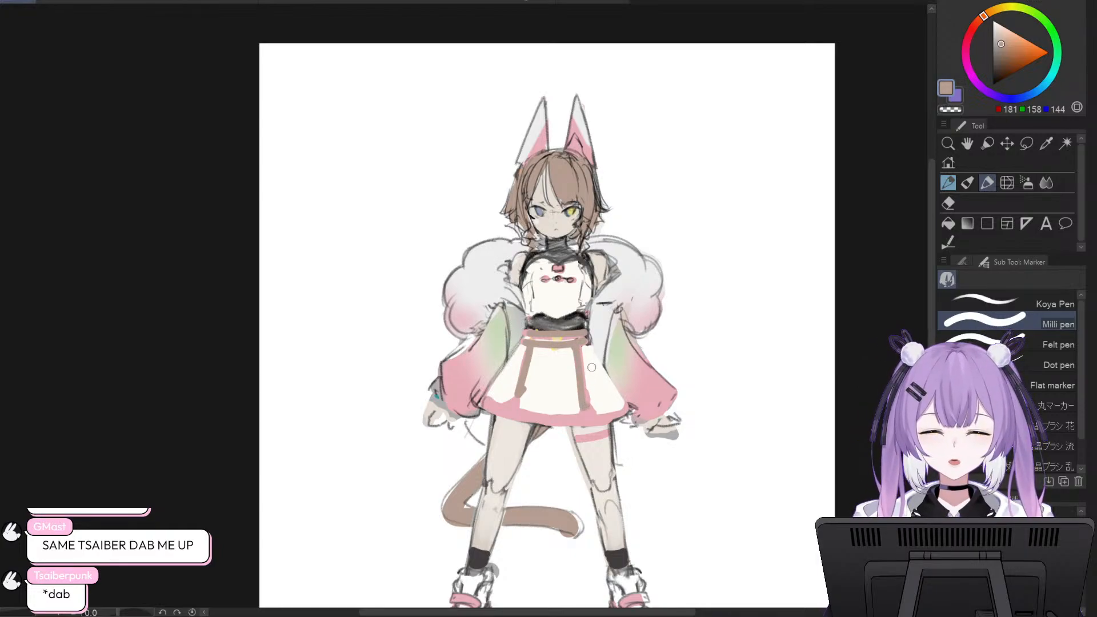
key("ctrl+z")
key("ctrl+z")
key("ctrl+z")
key("ctrl+z")
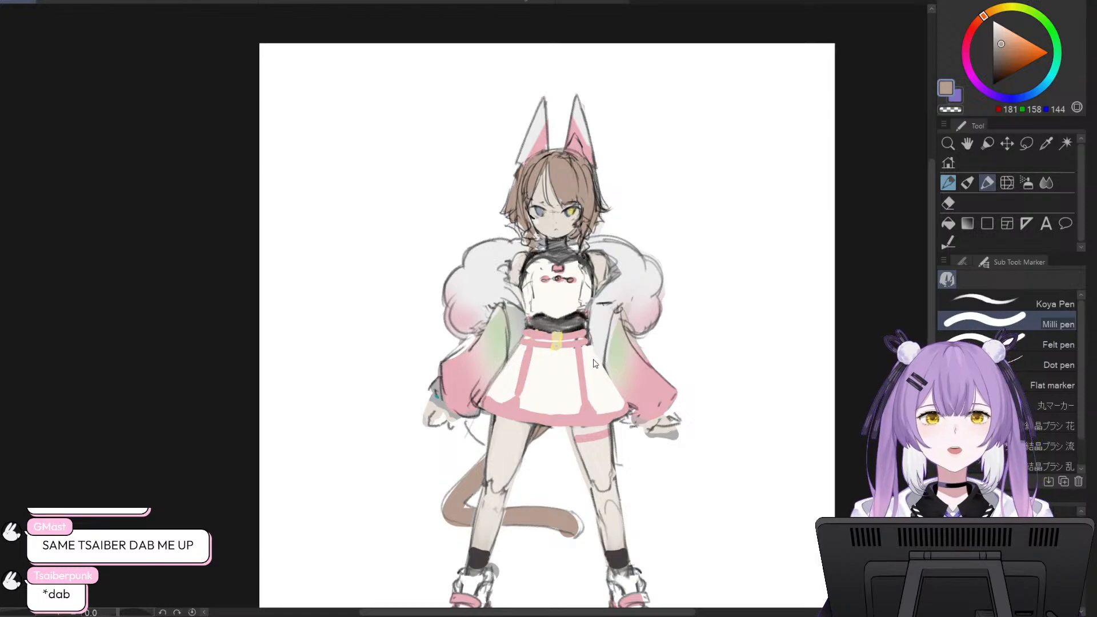
- Undo the pink stripes, the slit cover-up and the belt's centre buckle, and take the reference skirt back off the canvas
key("ctrl+z")
key("ctrl+z")
key("ctrl+z")
key("ctrl+z")
key("ctrl+z")
key("ctrl+z")
key("ctrl+z")
key("ctrl+z")
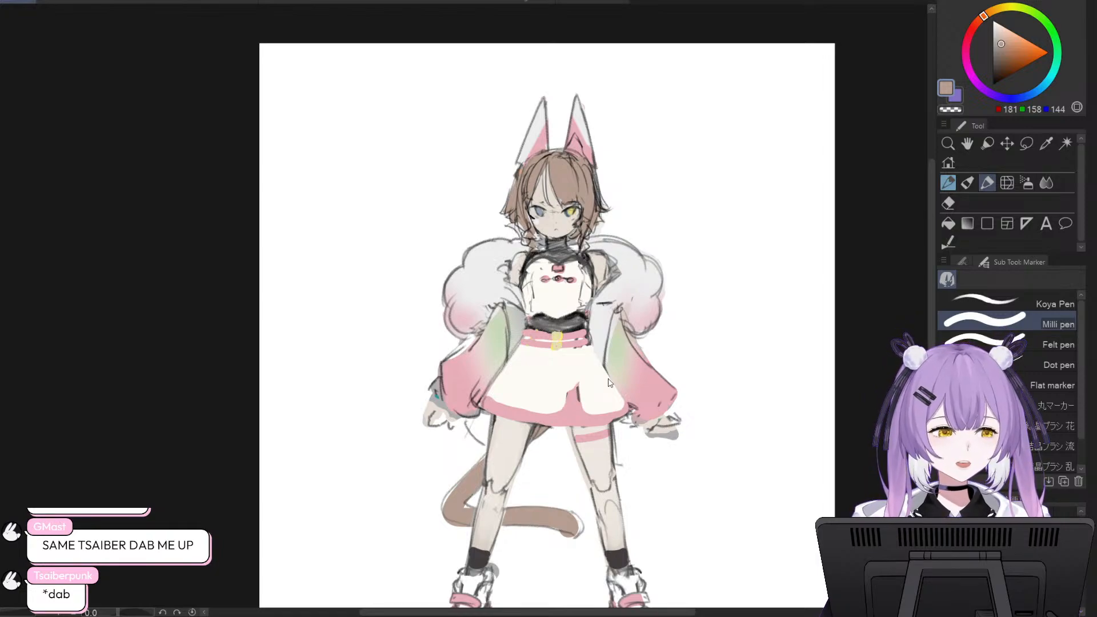
left_click_drag(578, 408, 571, 349)
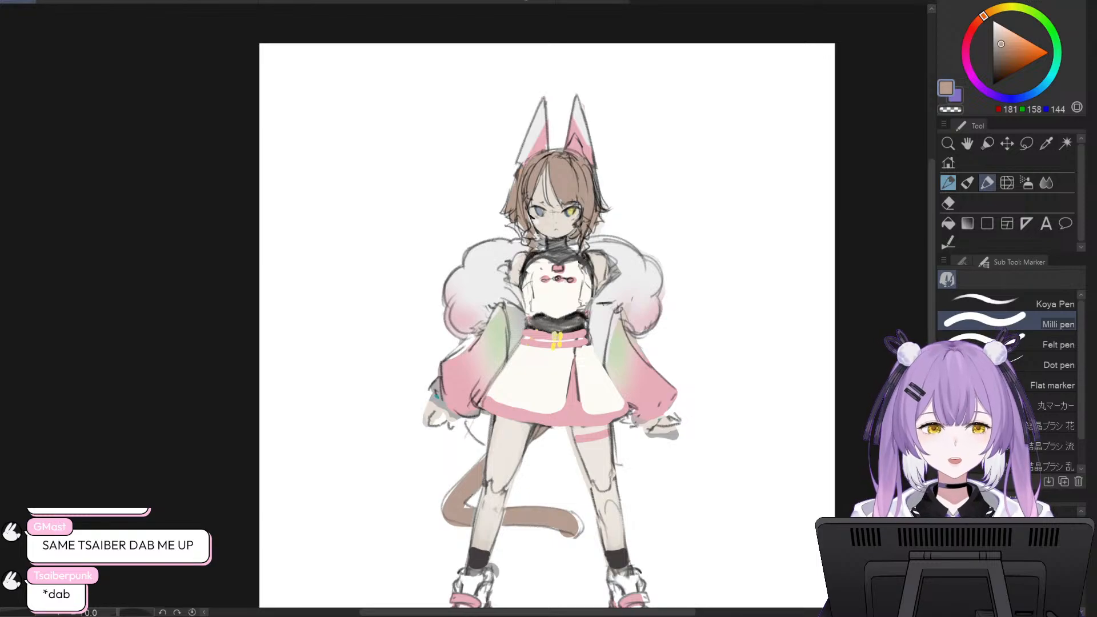
left_click_drag(563, 336, 553, 335)
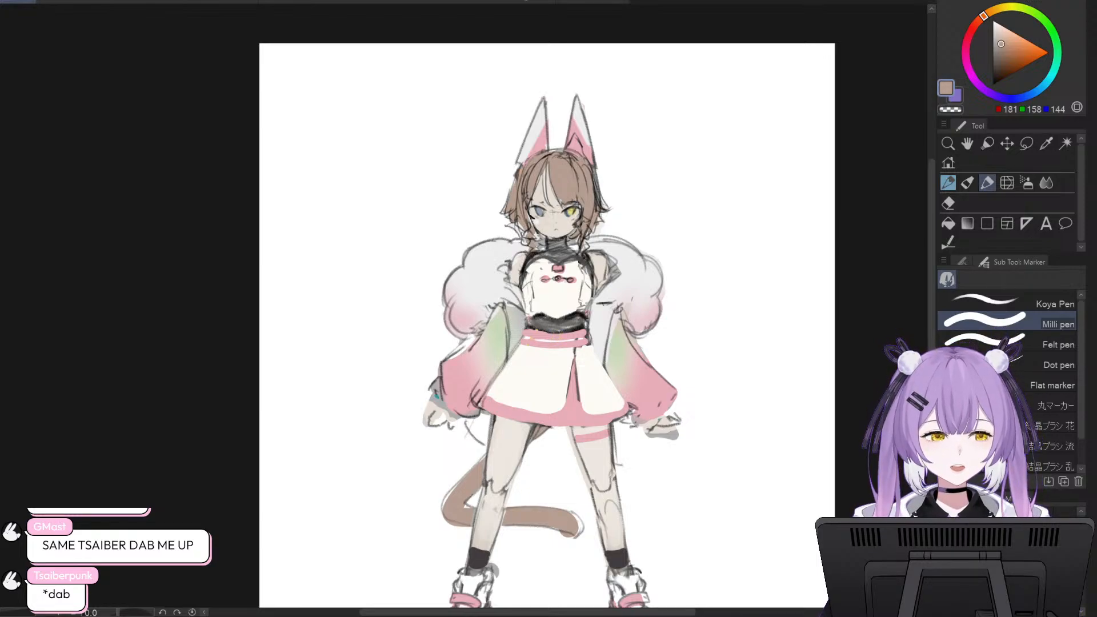
key("ctrl+v")
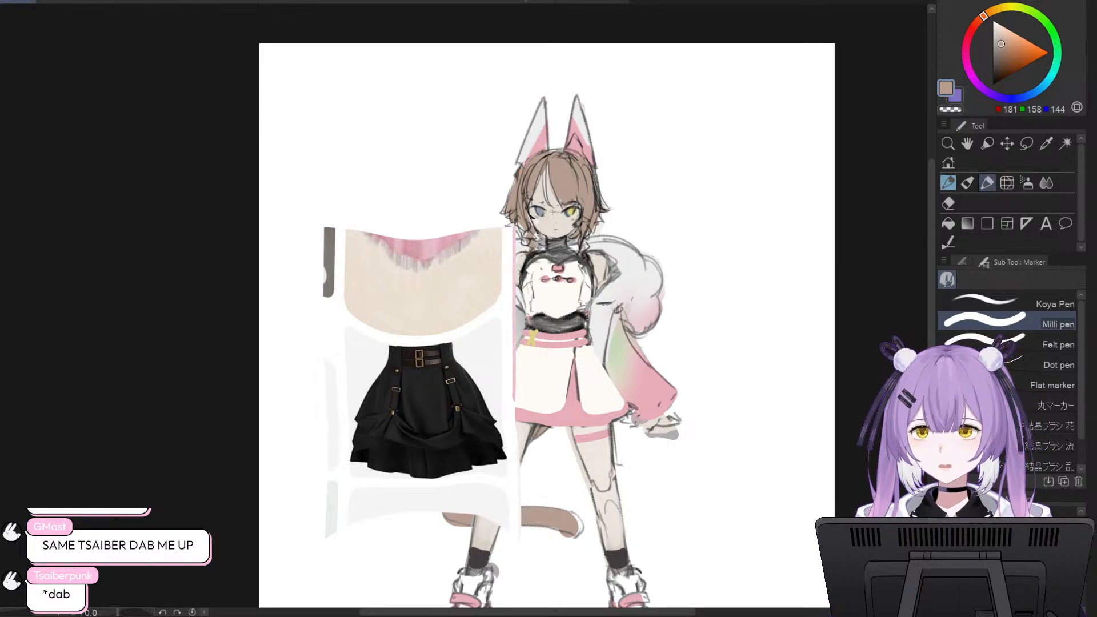
key("ctrl+z")
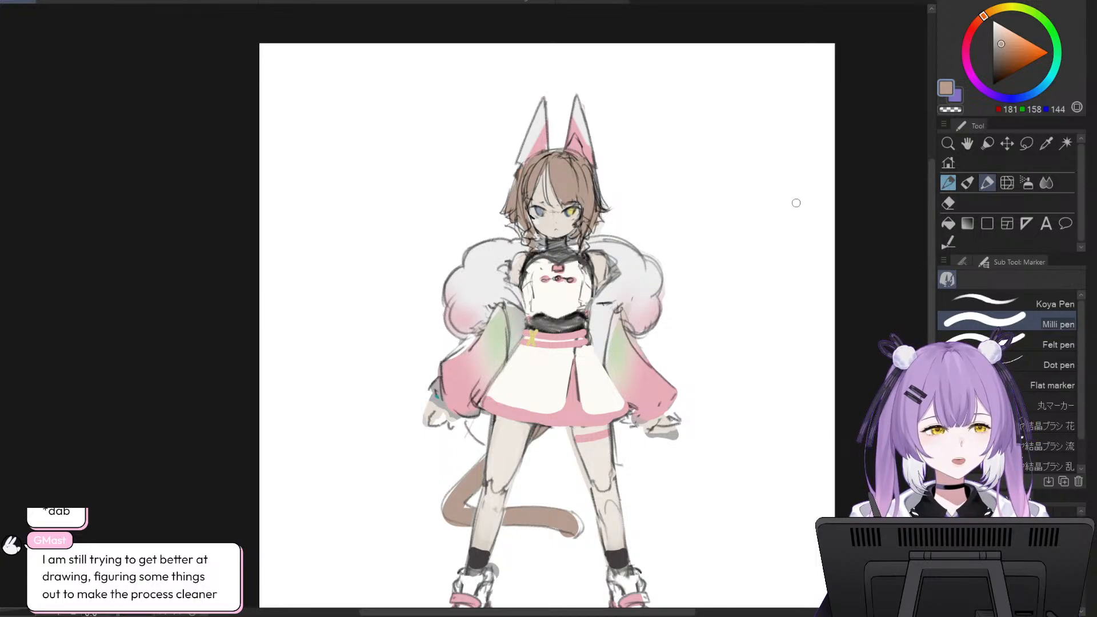
- Try a scalloped edge along the skirt's hem with the Milli pen in pink RGB 231, 173, 185, and undo it
left_click(542, 411, "alt")
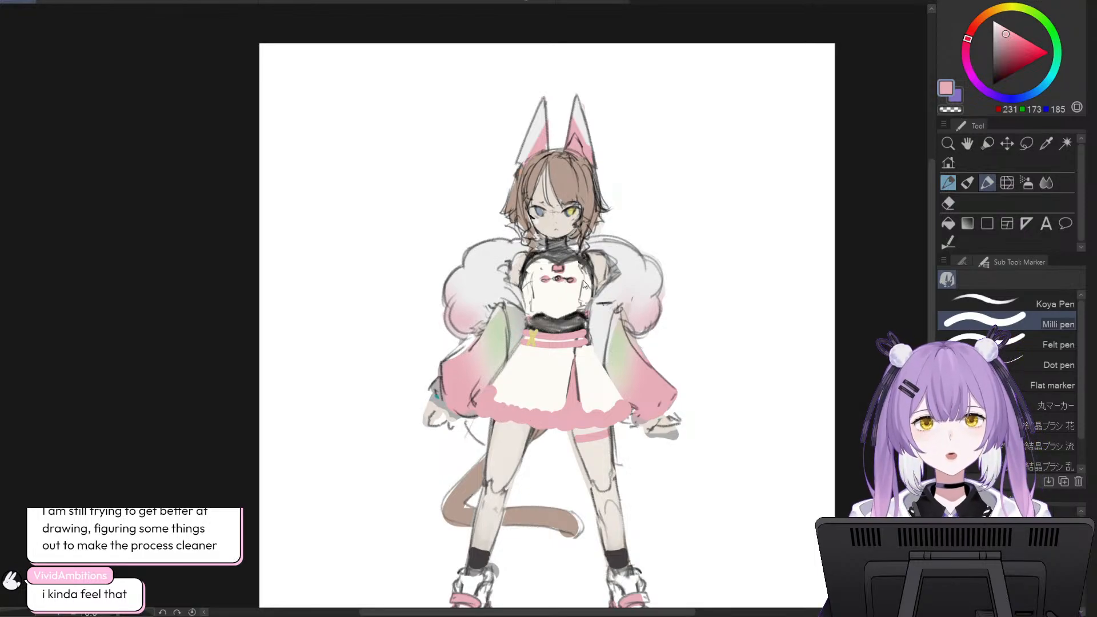
key("ctrl+z")
key("ctrl+z")
key("ctrl+z")
key("ctrl+z")
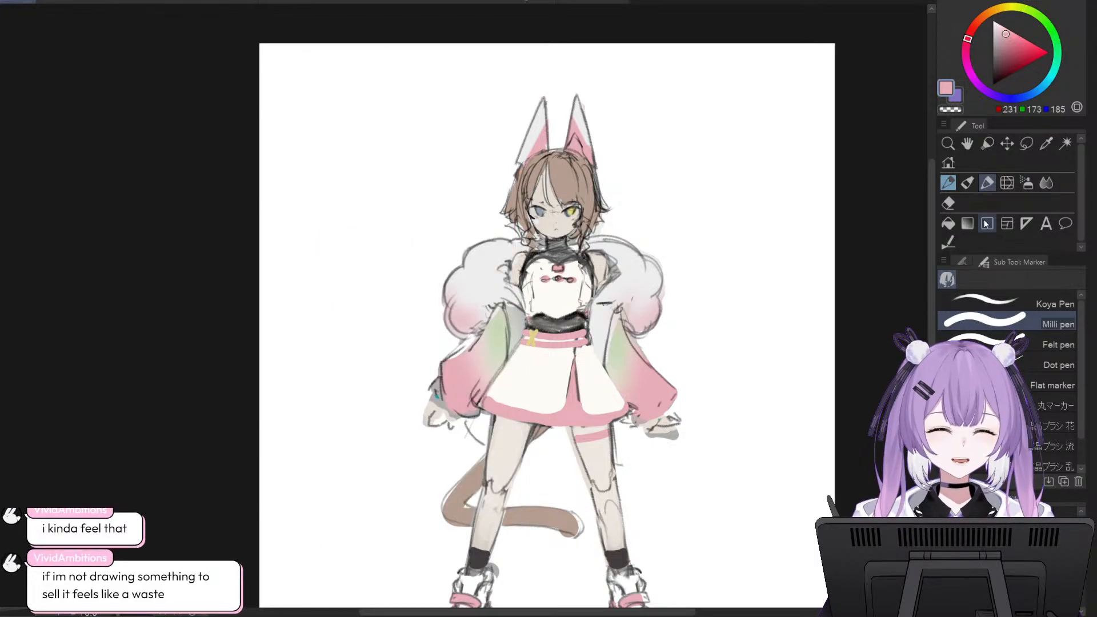
- Narrow the pink hem on the skirt's wide panel beside the slit with the Milli pen, in off-white RGB 254, 252, 246
left_click(563, 369, "alt")
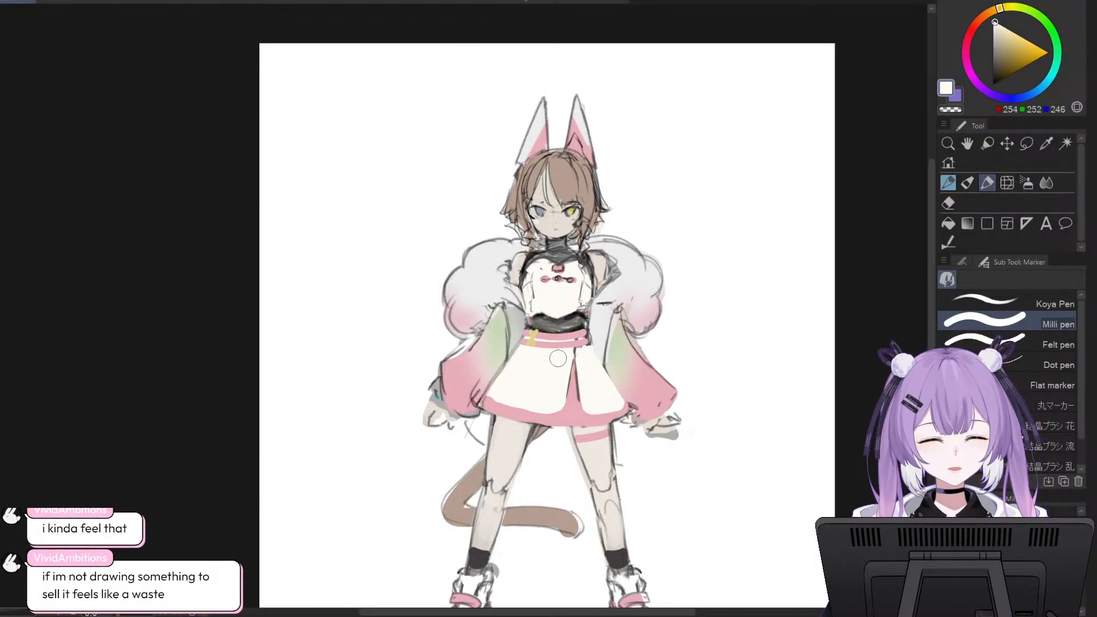
left_click_drag(534, 409, 489, 394)
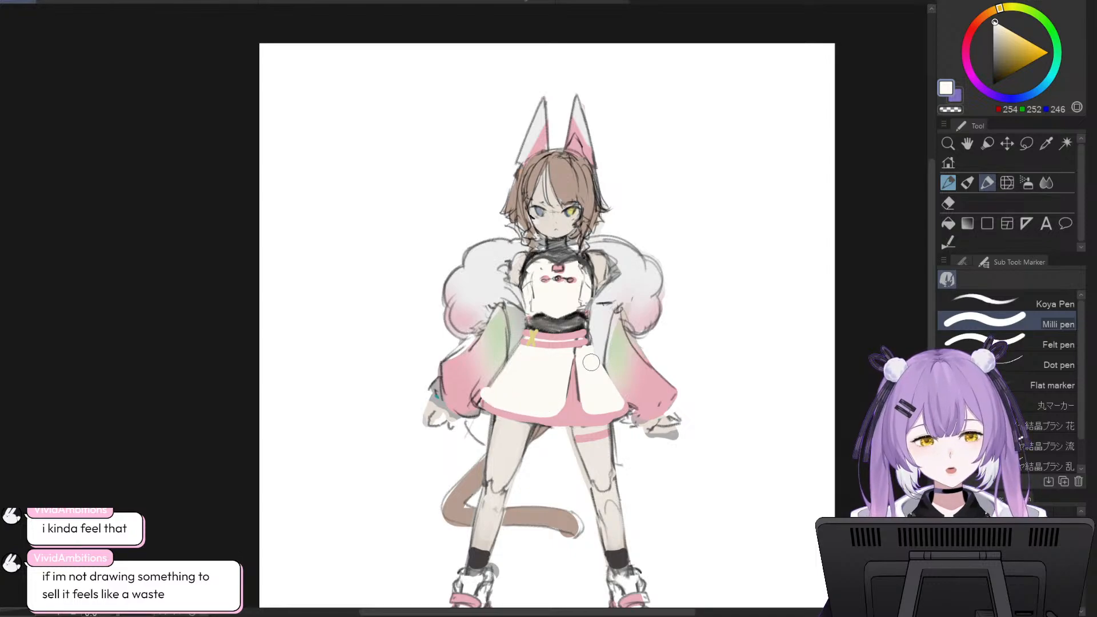
key("ctrl+z")
mouse_move(554, 406)
left_mouse_down()
mouse_move(511, 406)
mouse_move(490, 396)
left_mouse_up()
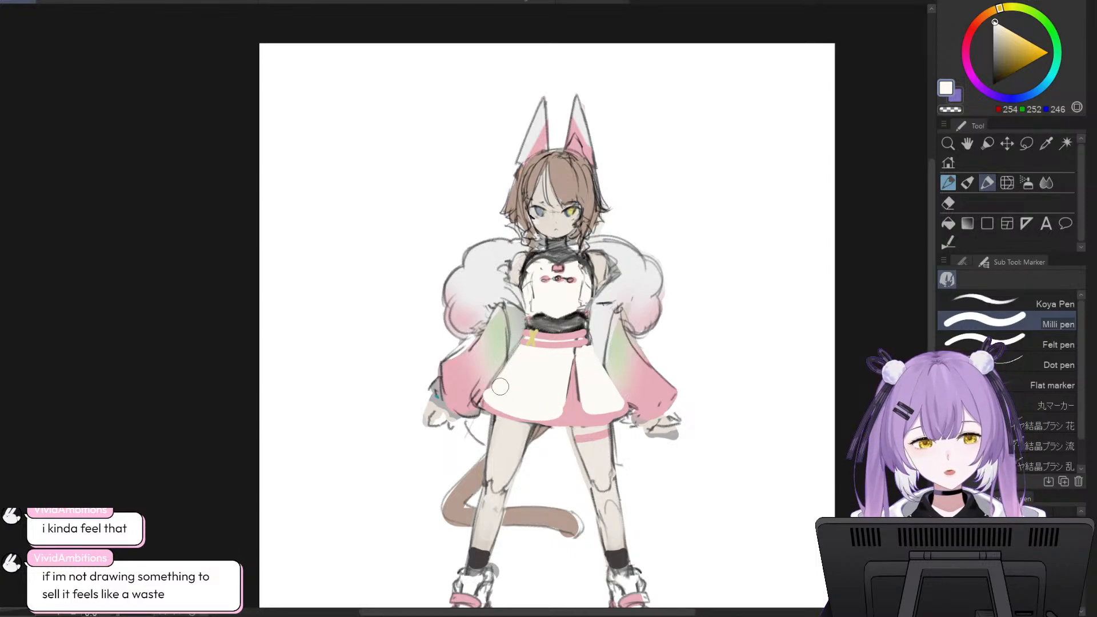
key("ctrl+z")
left_click_drag(557, 404, 492, 392)
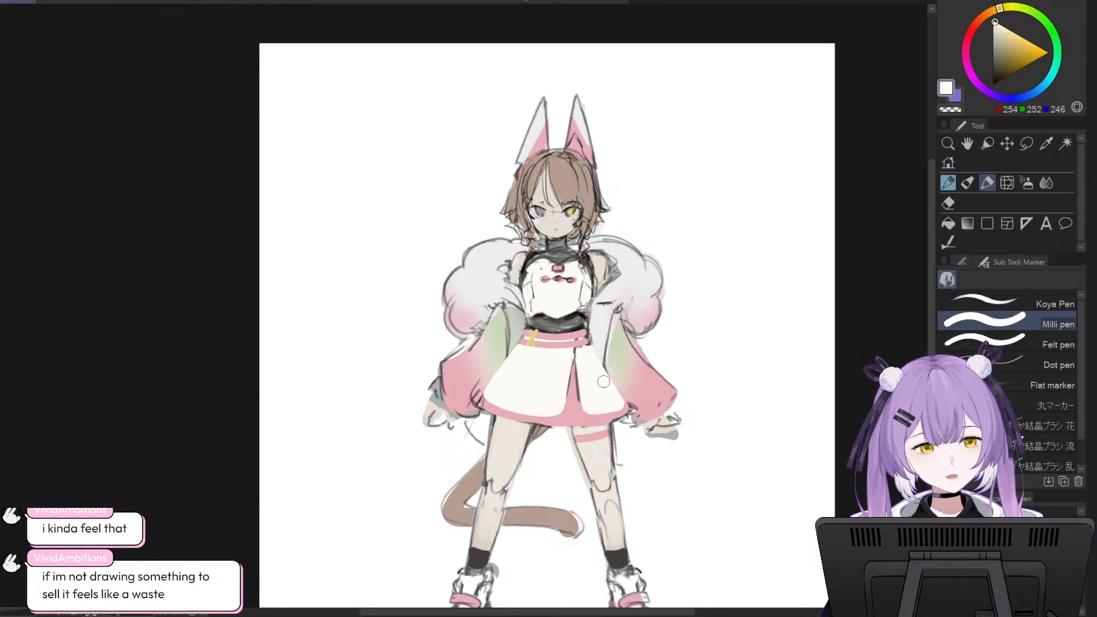
- Trim the outer corners of the skirt's pink hem with the Hard eraser, and return to the Milli pen
left_click(629, 399, "alt")
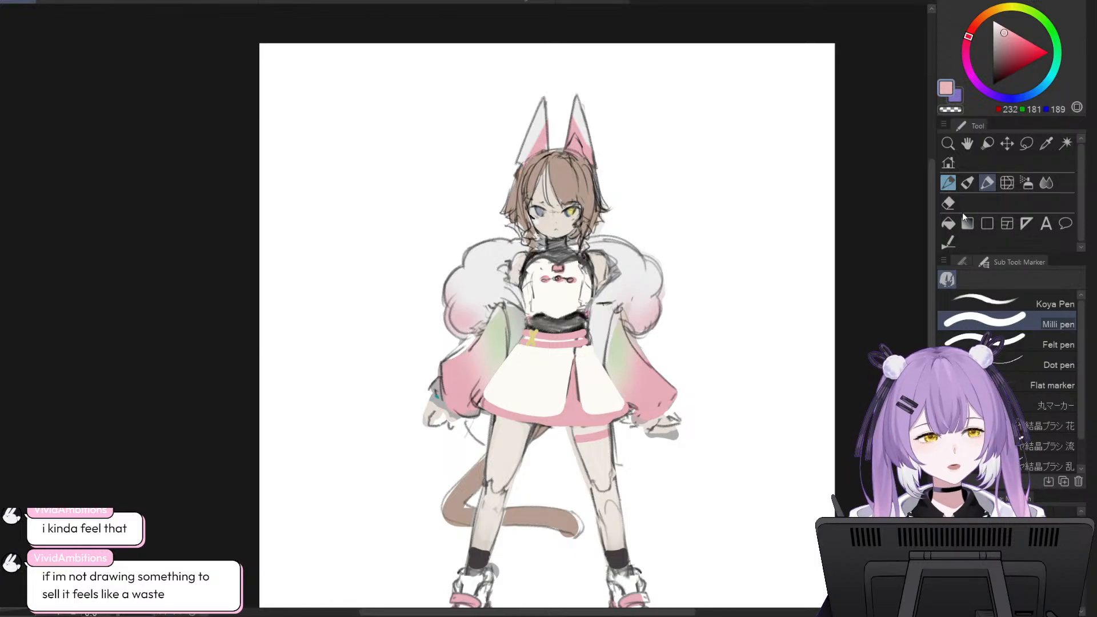
key("e")
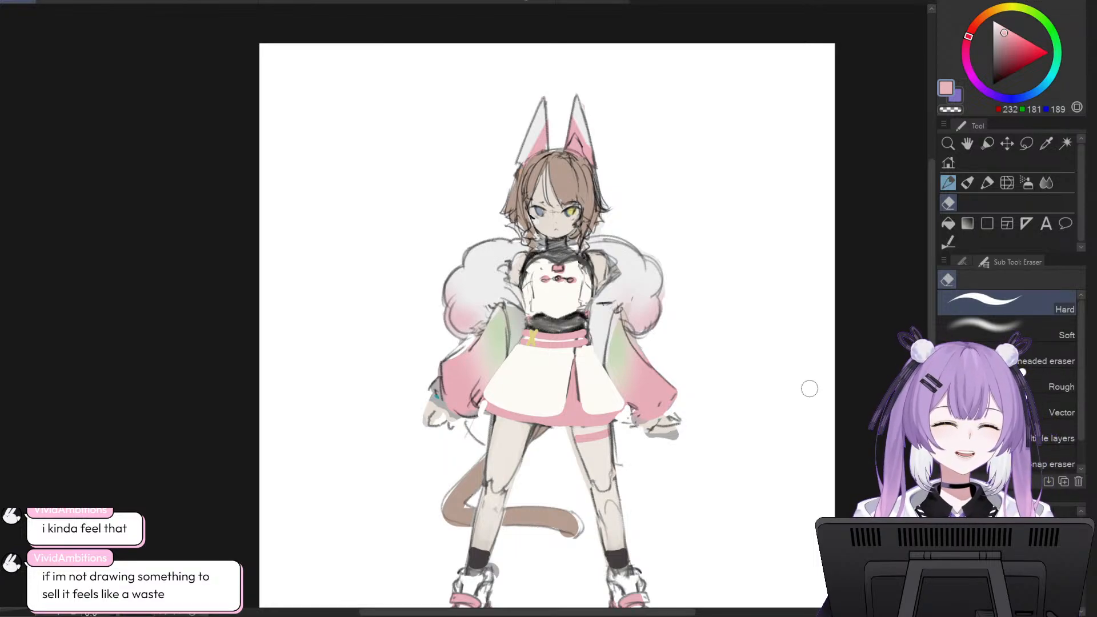
left_click(987, 184)
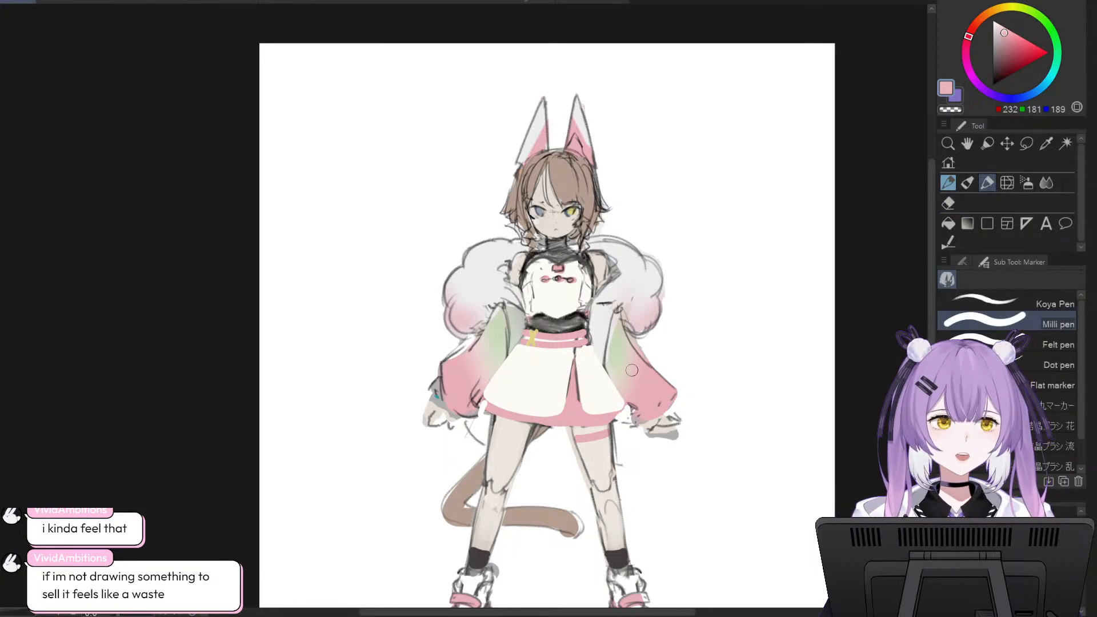
scroll(631, 370, "down", 2)
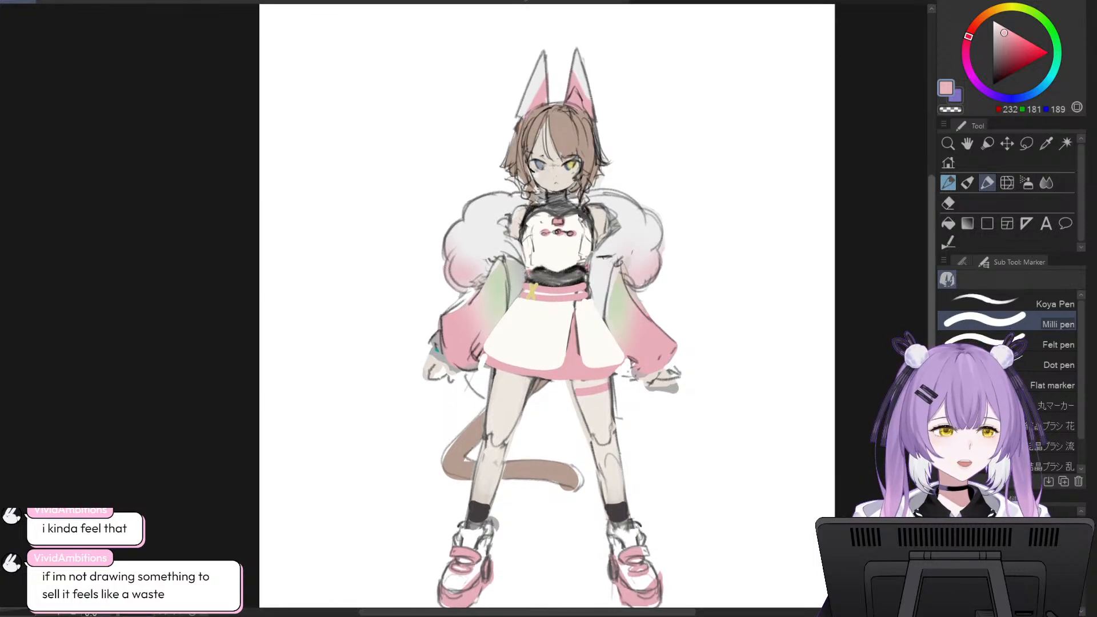
scroll(546, 308, "up", 1)
scroll(547, 308, "up", 1)
scroll(547, 308, "down", 1)
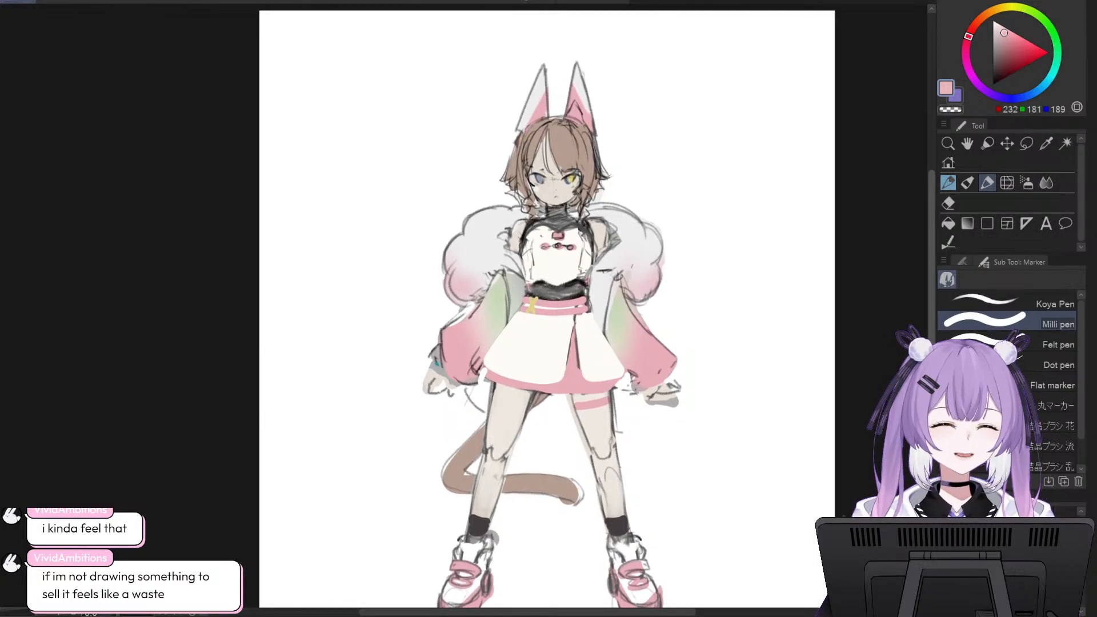
scroll(546, 309, "down", 1)
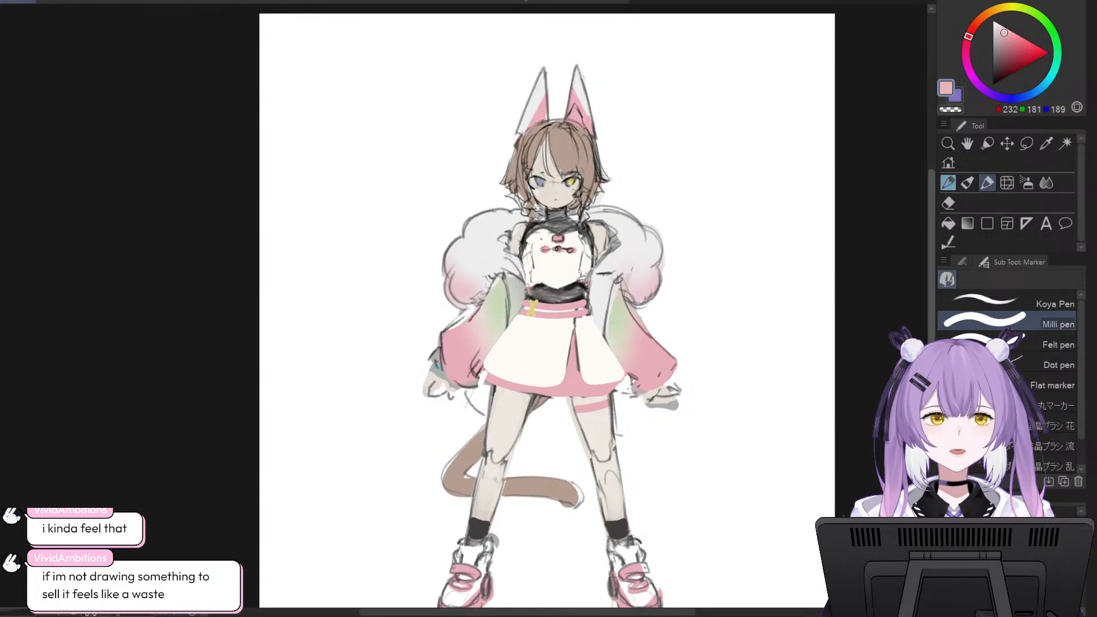
scroll(547, 308, "up", 1)
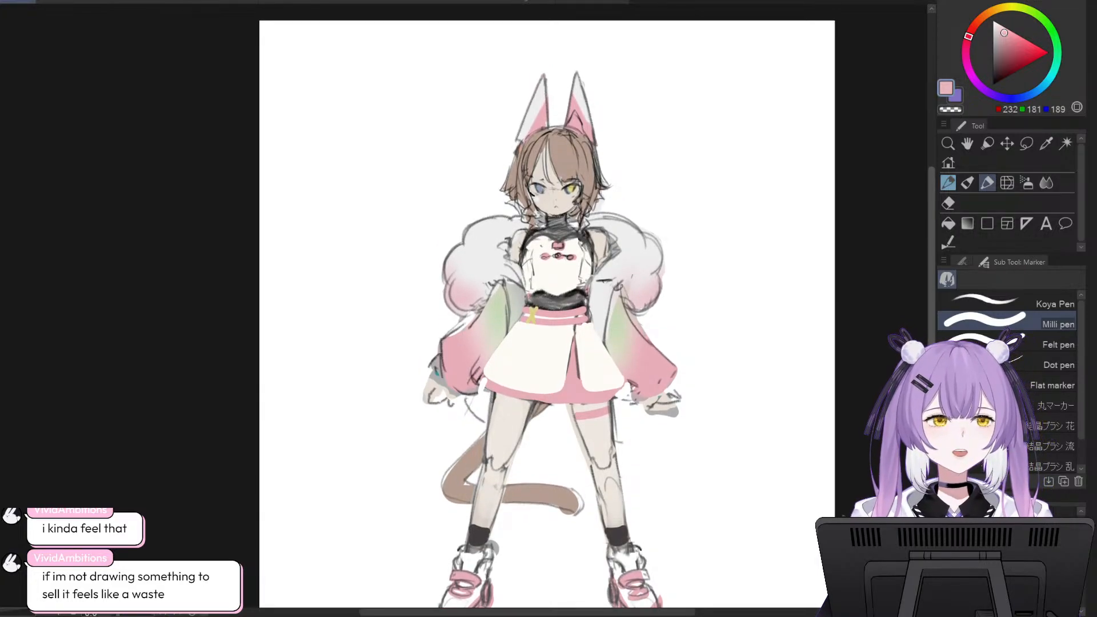
scroll(547, 309, "down", 1)
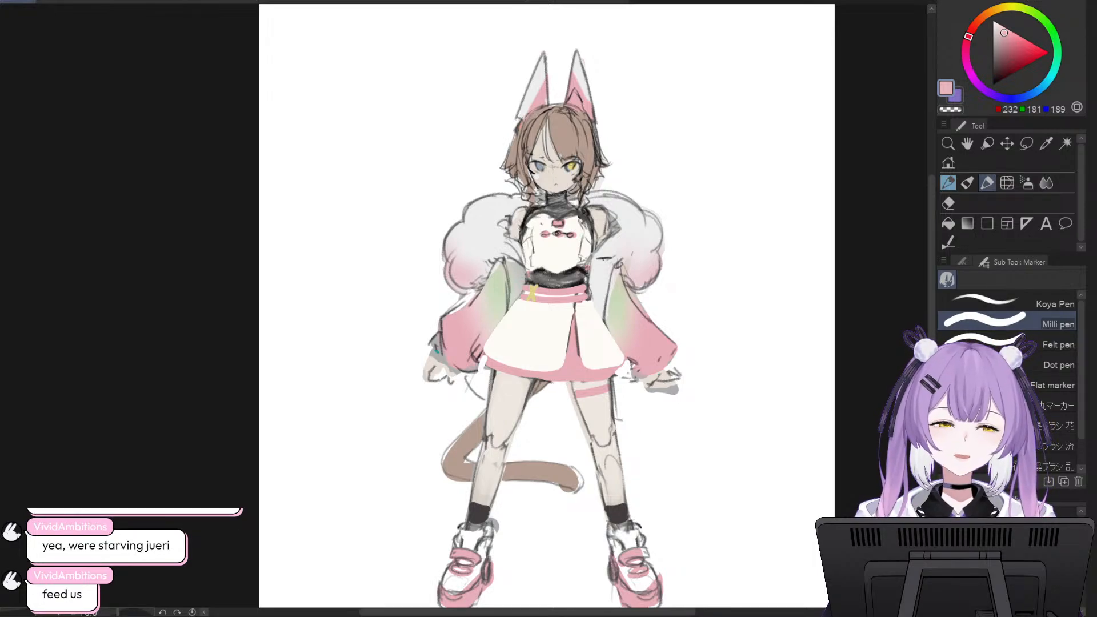
left_click(949, 201)
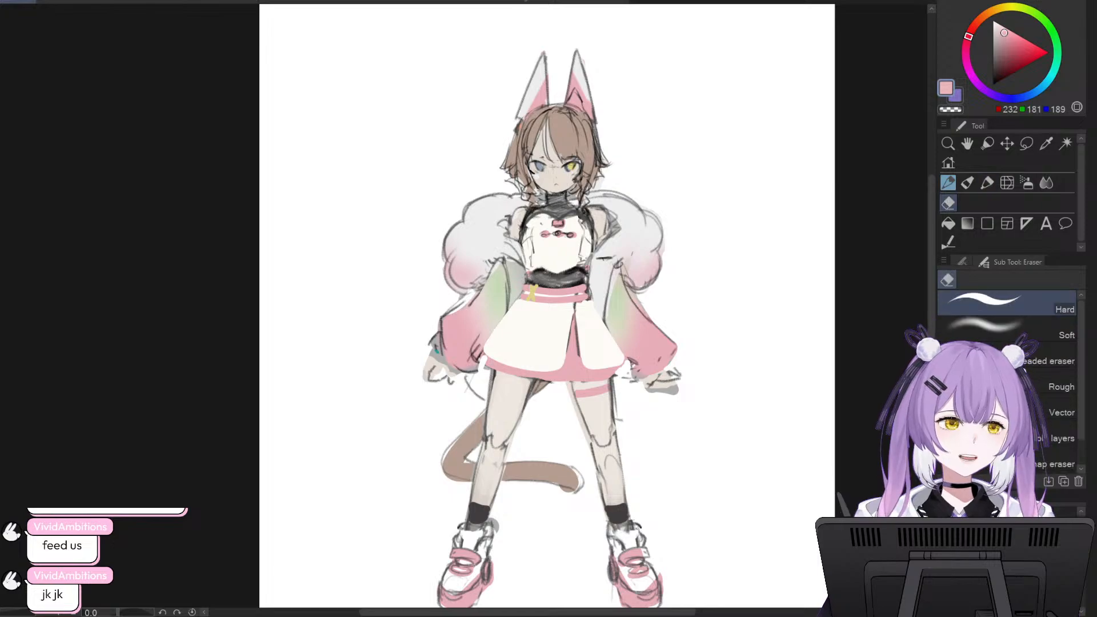
left_click(584, 365, "alt")
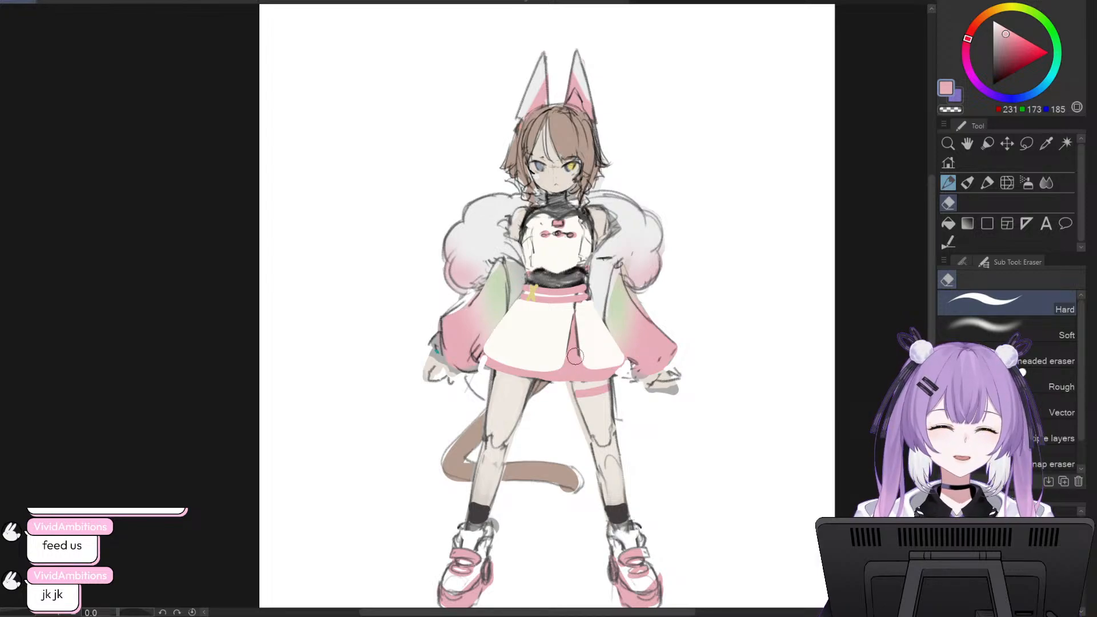
left_click(987, 182)
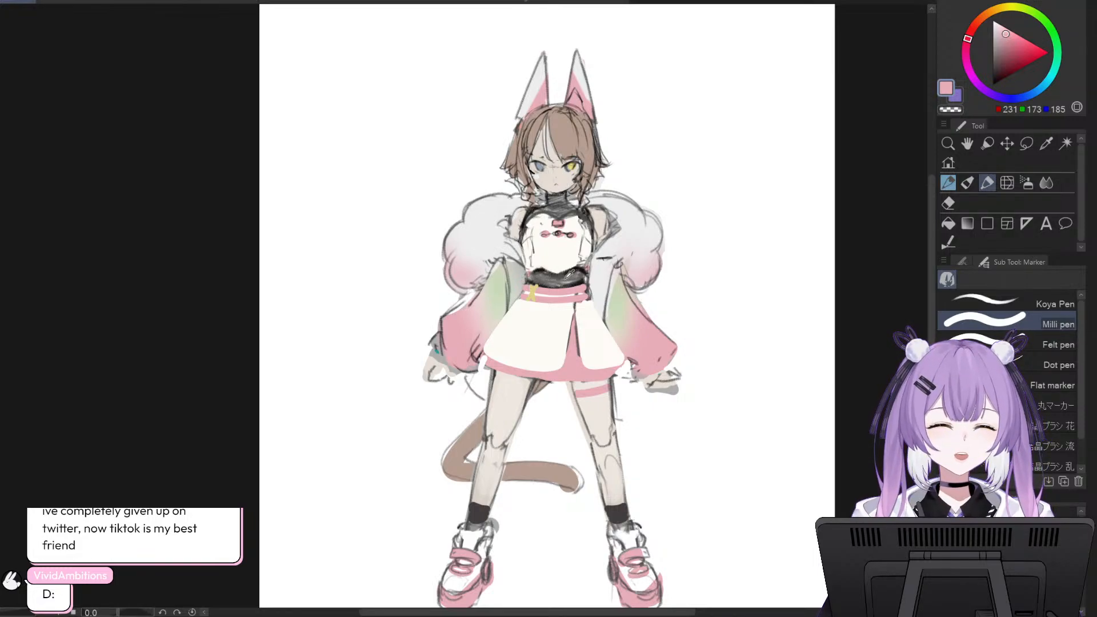
- Try a grey line under the belt and a near-black RGB 14, 14, 14 fill in the skirt's slit with Soro Pencil 2, and undo both
left_click(565, 278, "alt")
left_click(948, 183)
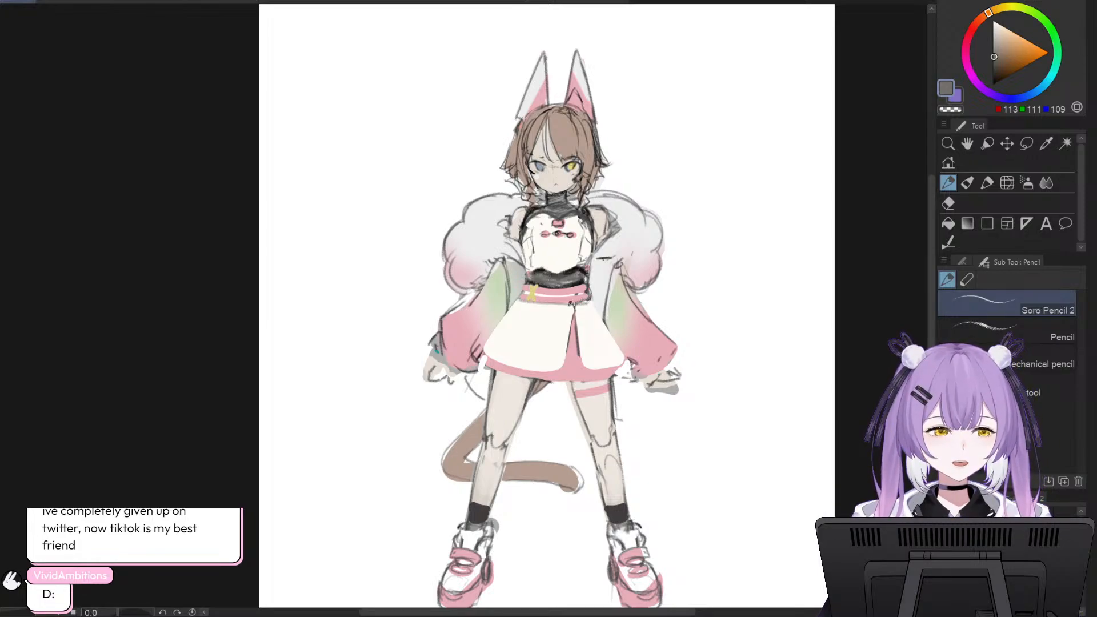
mouse_move(573, 304)
left_mouse_down()
mouse_move(516, 301)
mouse_move(571, 302)
left_mouse_up()
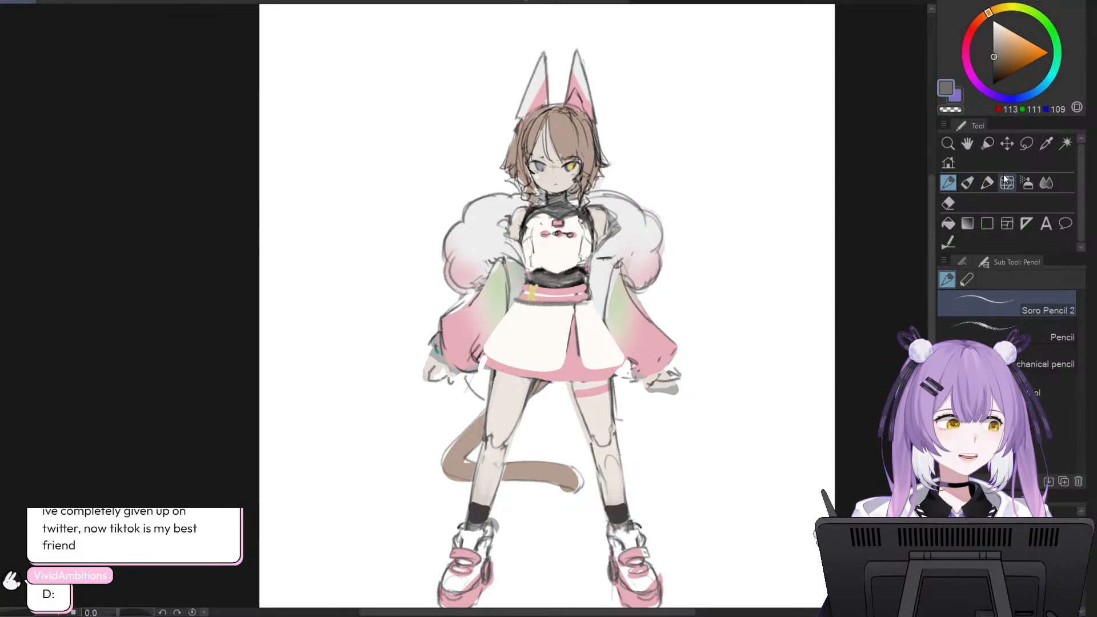
left_click_drag(1006, 65, 993, 81)
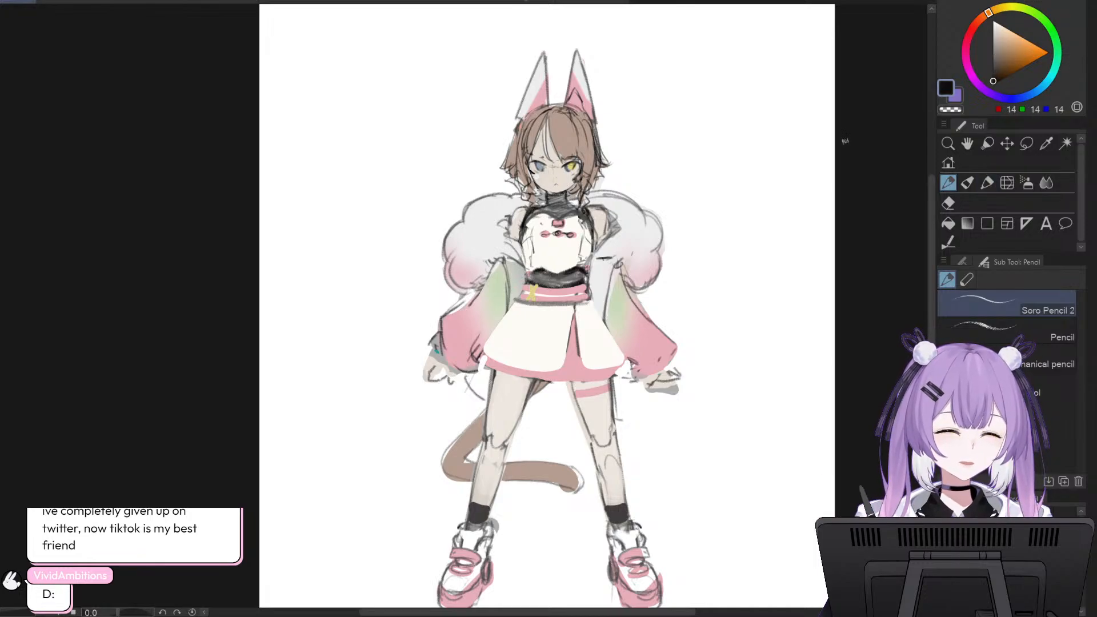
left_click_drag(575, 310, 567, 363)
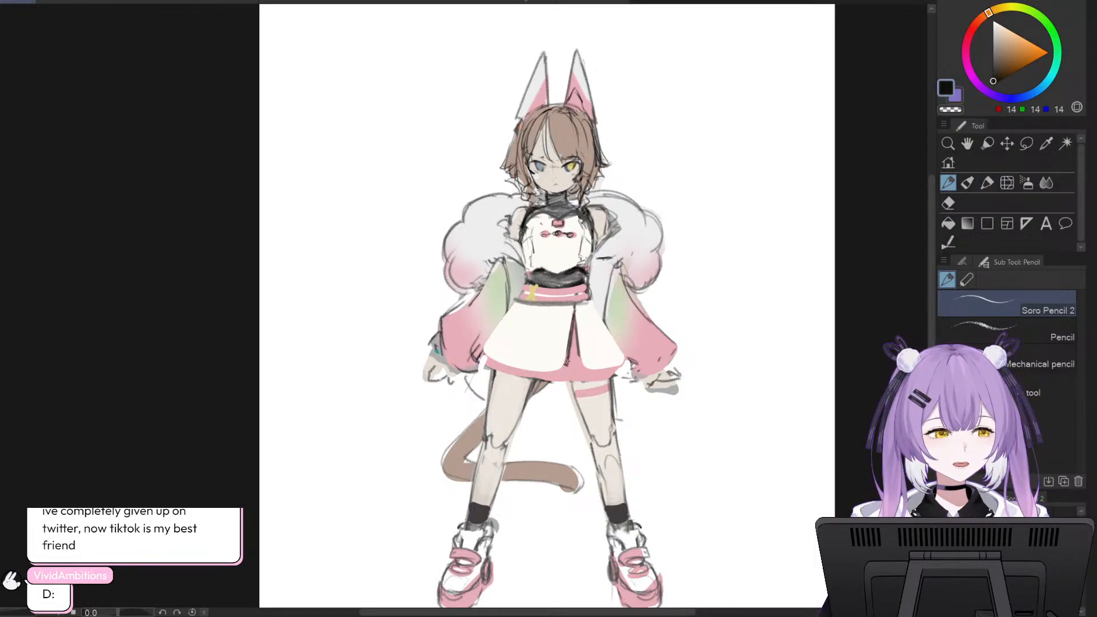
mouse_move(574, 320)
left_mouse_down()
mouse_move(570, 369)
mouse_move(583, 371)
left_mouse_up()
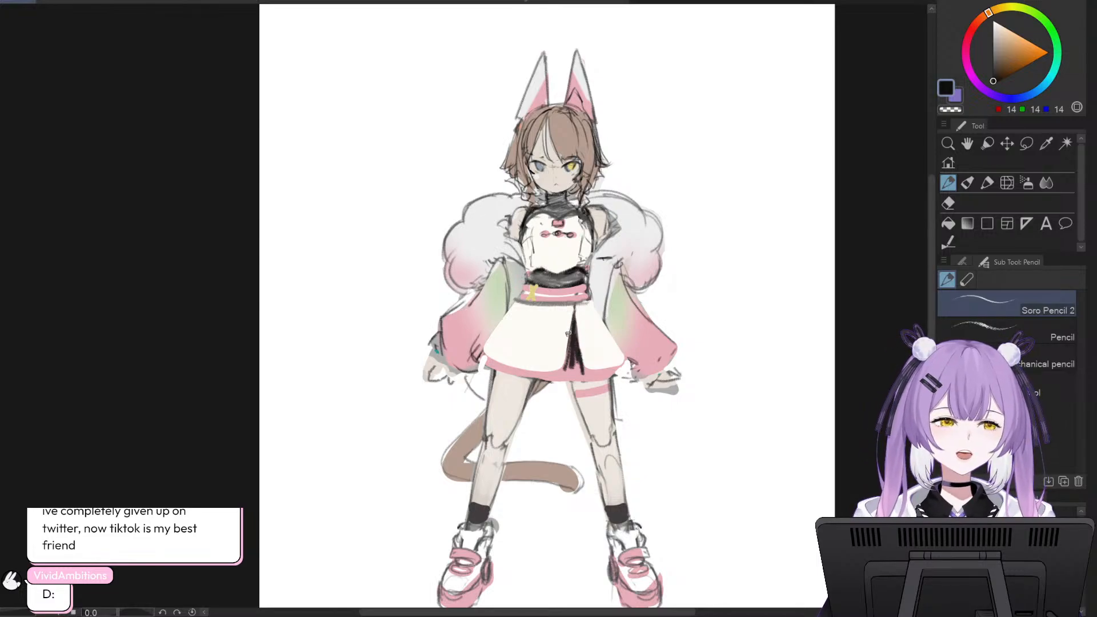
key("ctrl+z")
key("ctrl+z")
key("ctrl+z")
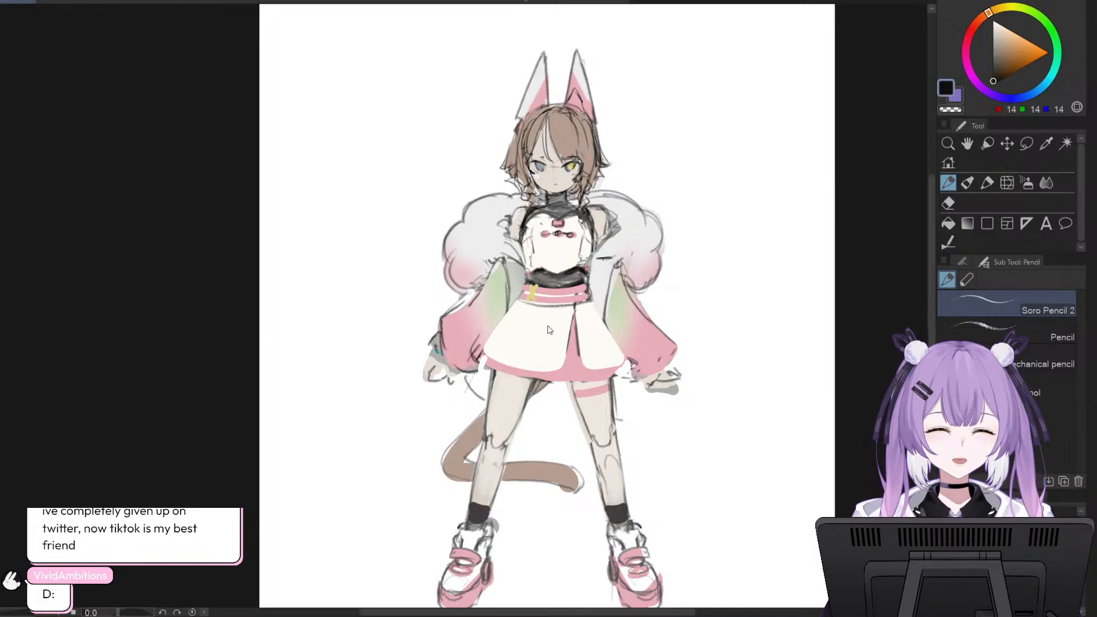
key("ctrl+z")
- Try outlining the pink belt's edges with Soro Pencil 2 in near-black RGB 14, 14, 14, and undo the lines
left_click_drag(520, 299, 590, 299)
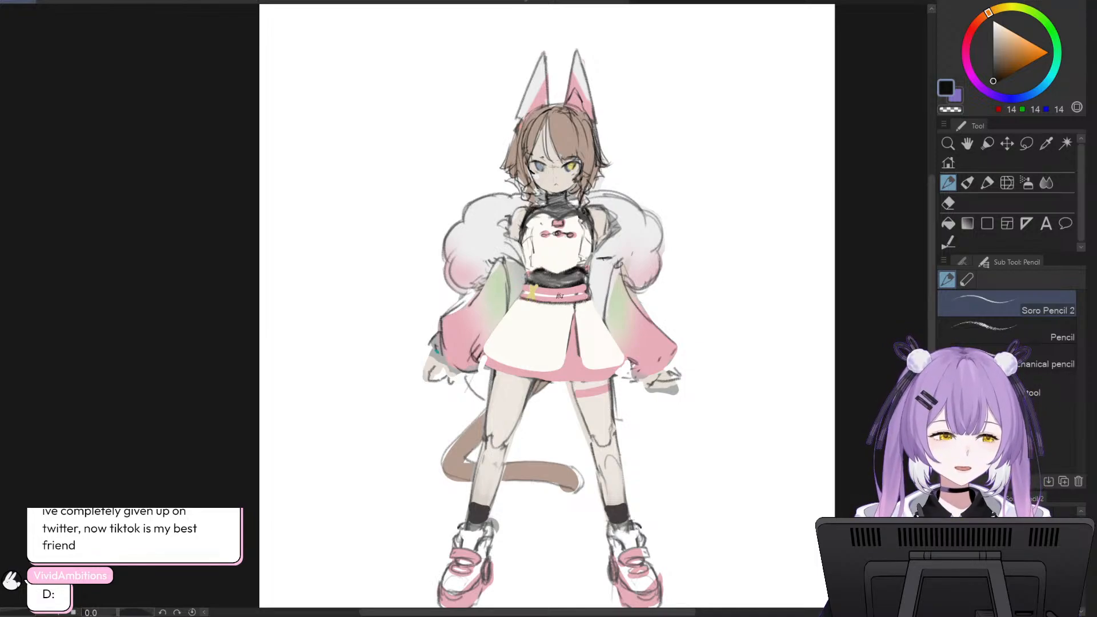
left_click_drag(520, 294, 578, 296)
key("ctrl+z")
key("ctrl+z")
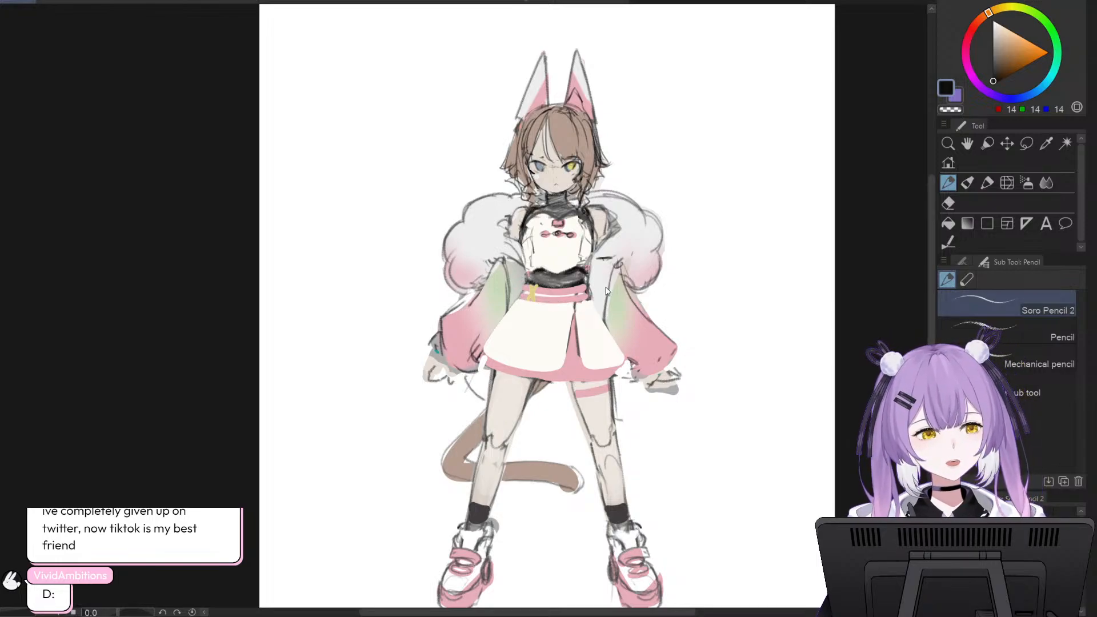
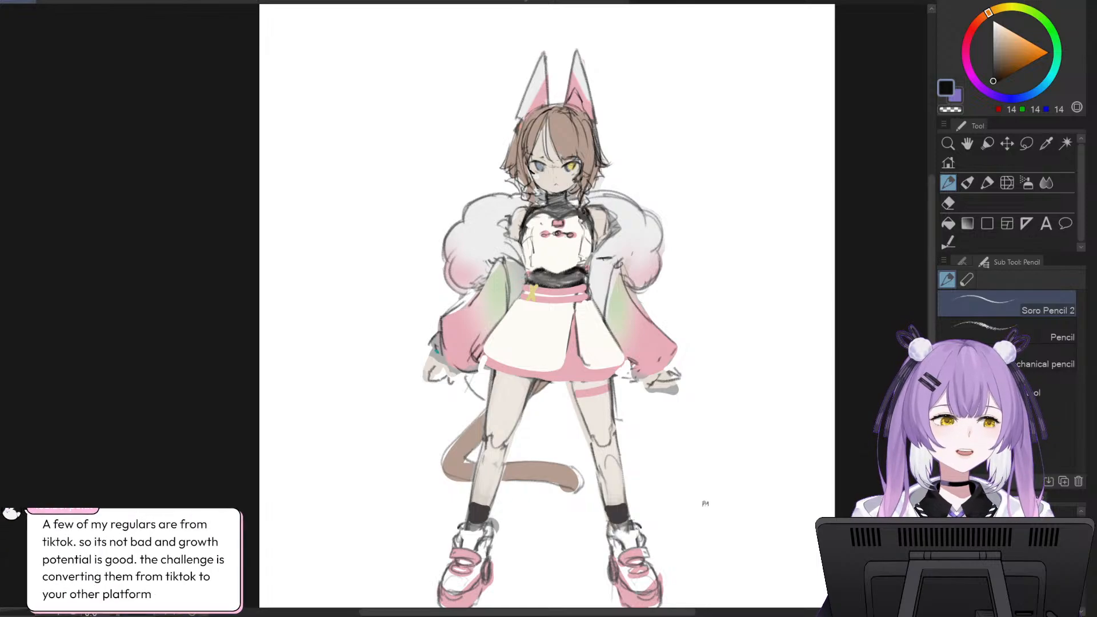
- Paint over the pink thigh band below the skirt with Soro Pencil 2 in skin colour RGB 238, 232, 225
left_click(596, 386, "alt")
mouse_move(584, 401)
left_mouse_down()
mouse_move(577, 395)
mouse_move(604, 399)
left_mouse_up()
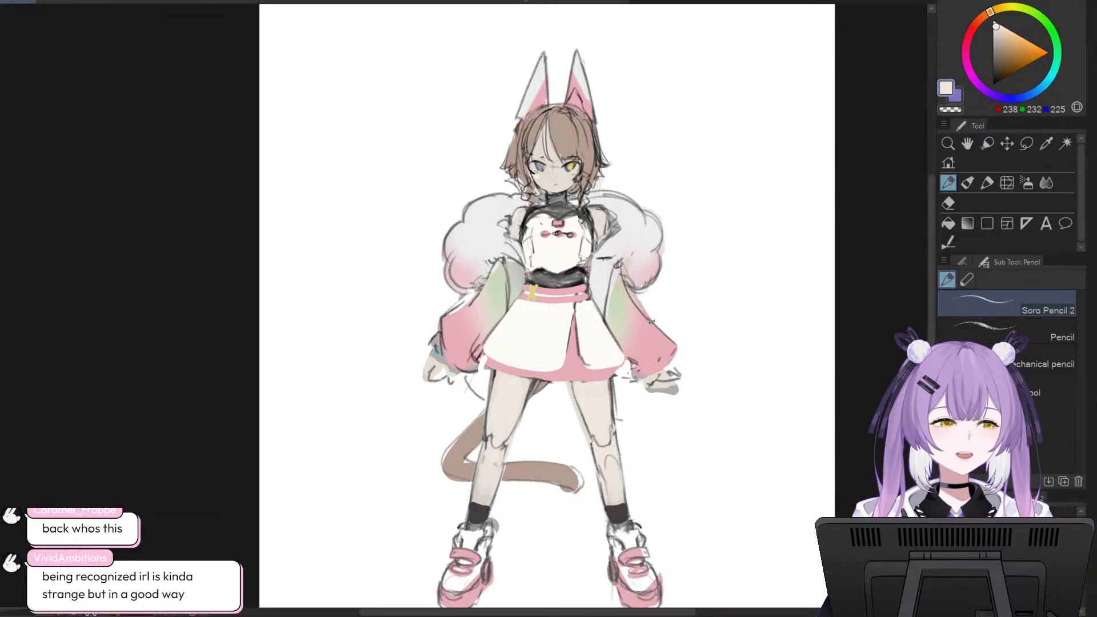
- Try a forked garter strap on the thigh with the Milli pen in pink RGB 231, 173, 185, and undo it
left_click(586, 370, "alt")
left_click(985, 183)
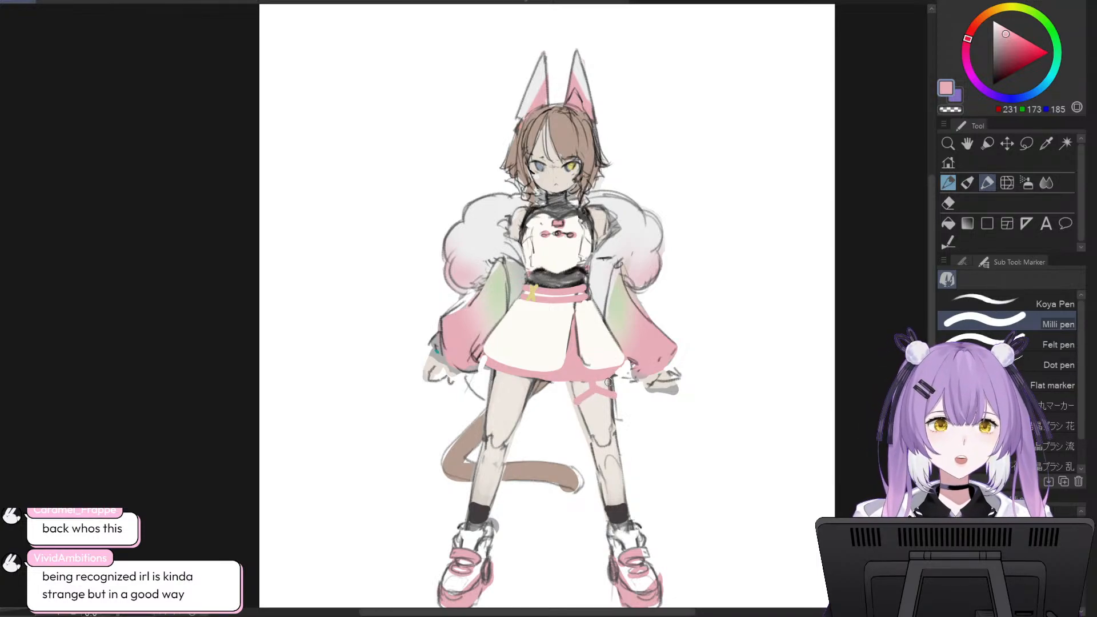
key("ctrl+z")
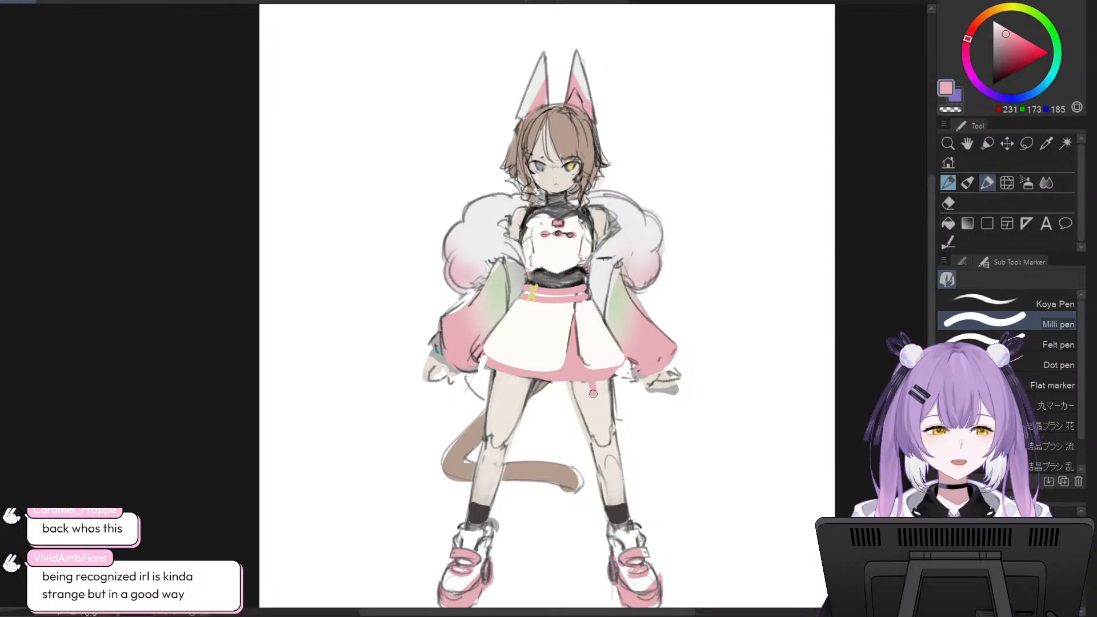
left_click_drag(592, 393, 582, 412)
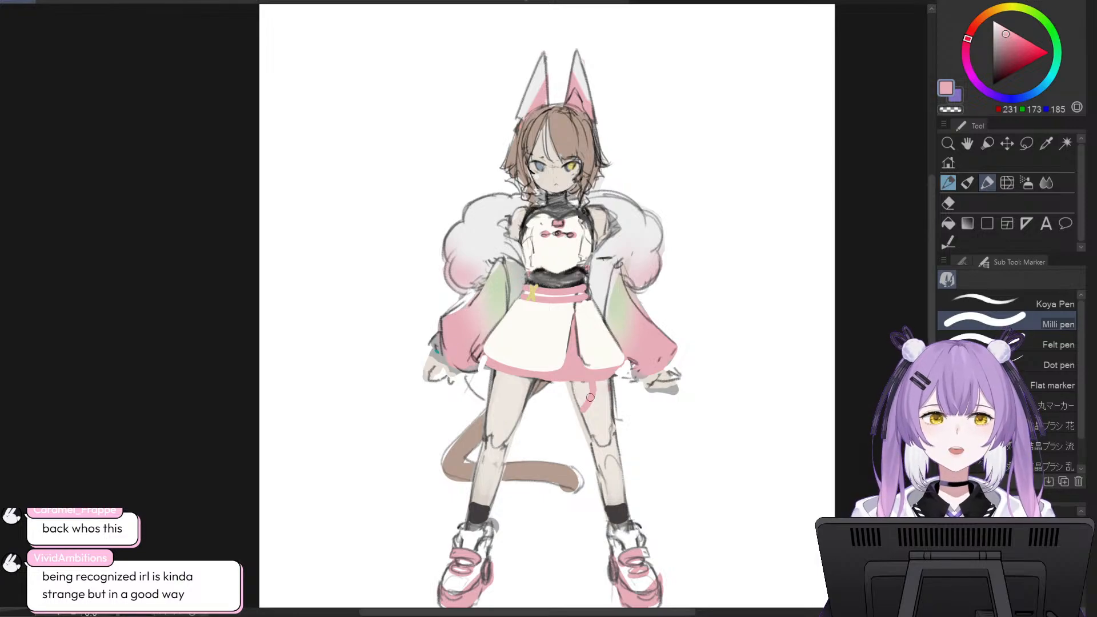
key("ctrl+z")
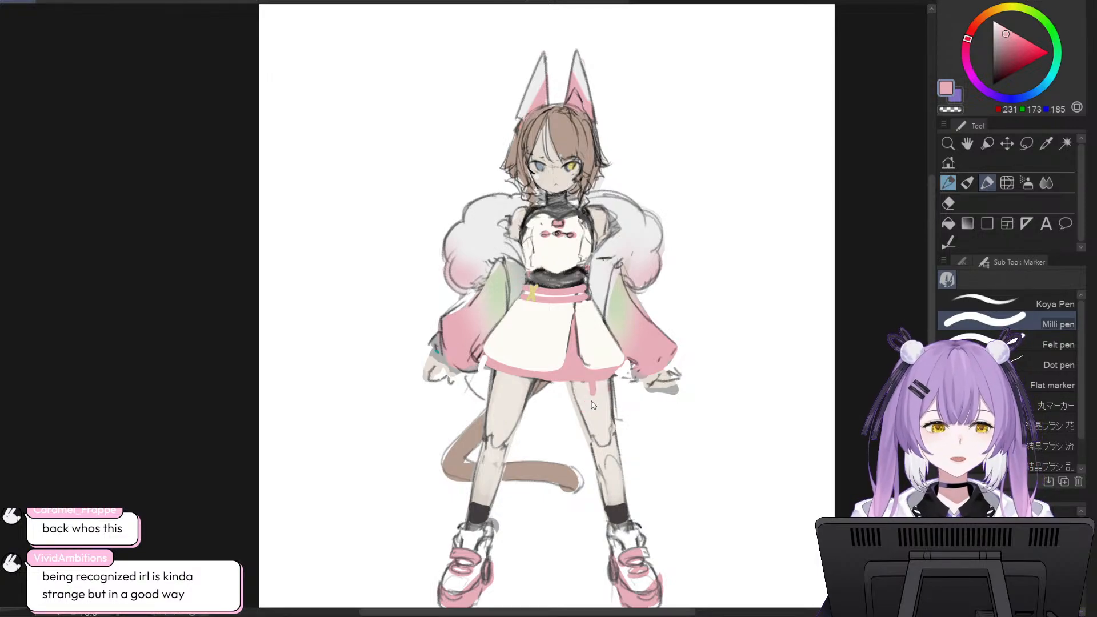
left_click_drag(591, 395, 579, 408)
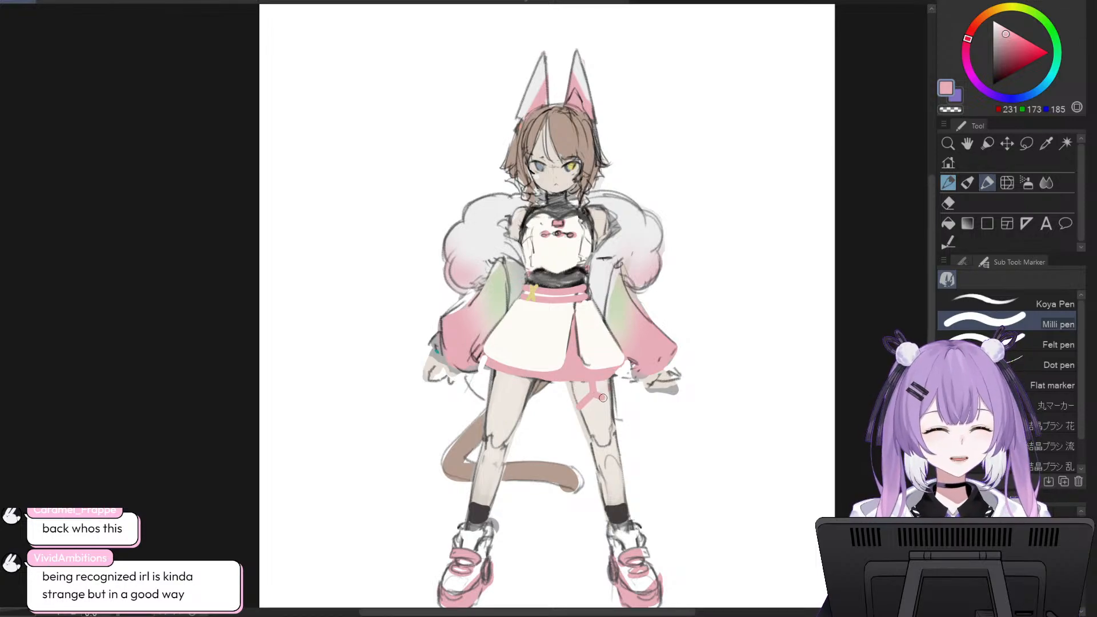
left_click_drag(602, 397, 611, 401)
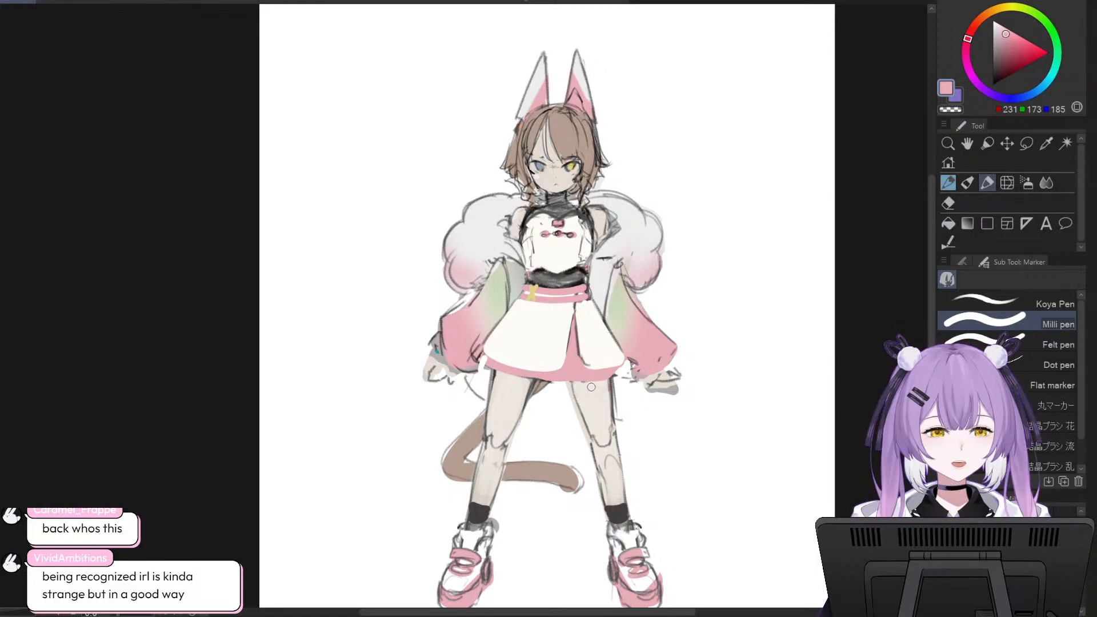
key("ctrl+z")
- Reshape the pink slit in the skirt with the Milli pen, using off-white RGB 254, 252, 246 and pink RGB 231, 173, 185
left_click(602, 344, "alt")
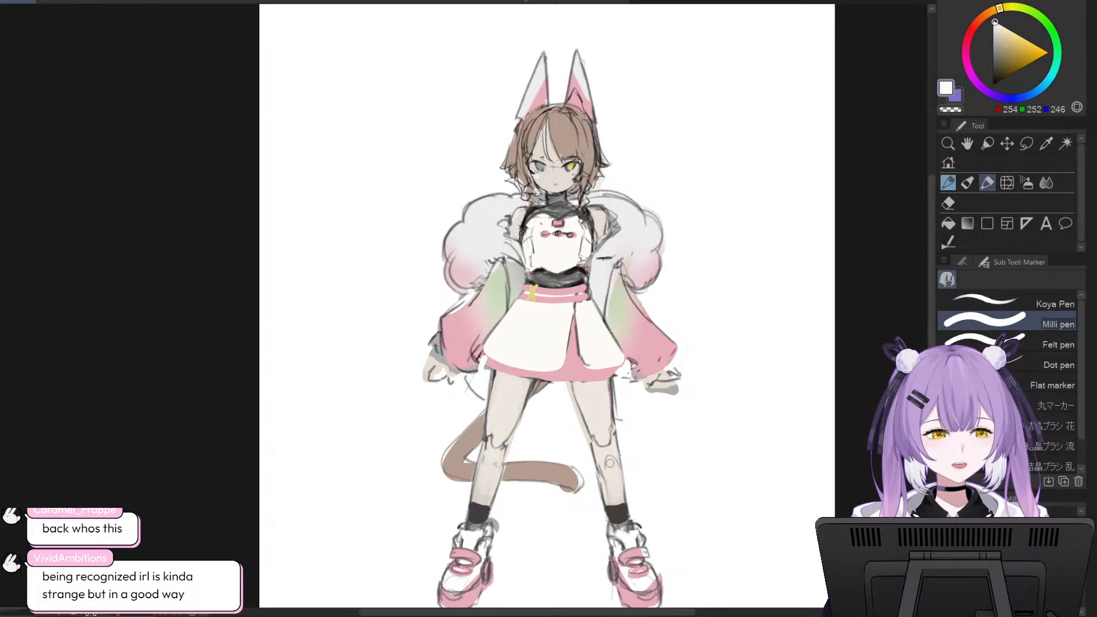
left_click(623, 508, "alt")
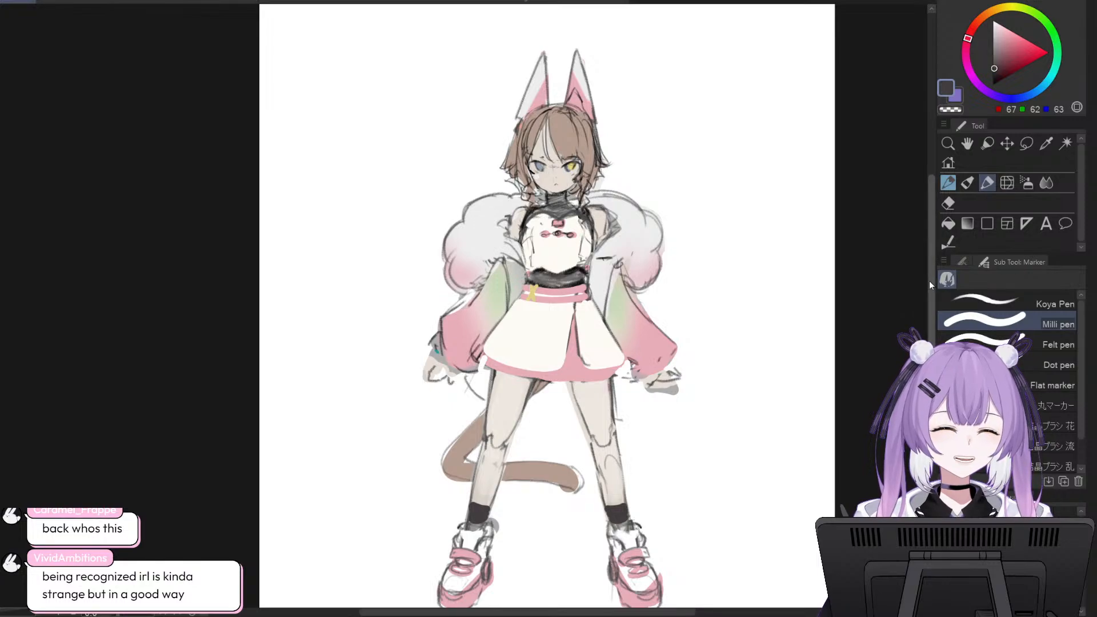
left_click(561, 318, "alt")
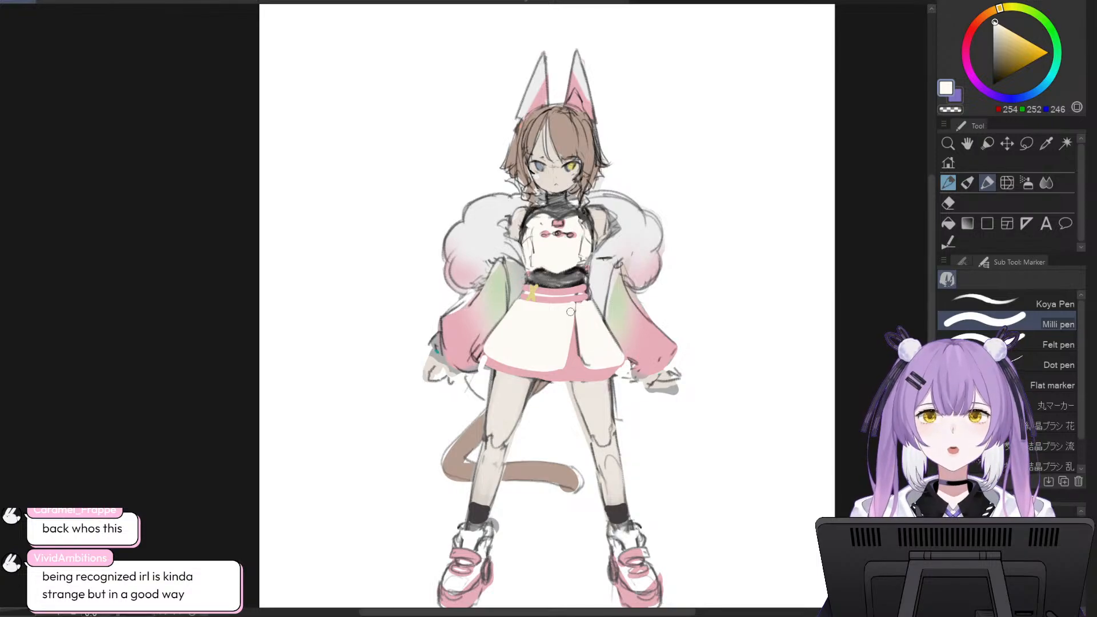
left_click(576, 351, "alt")
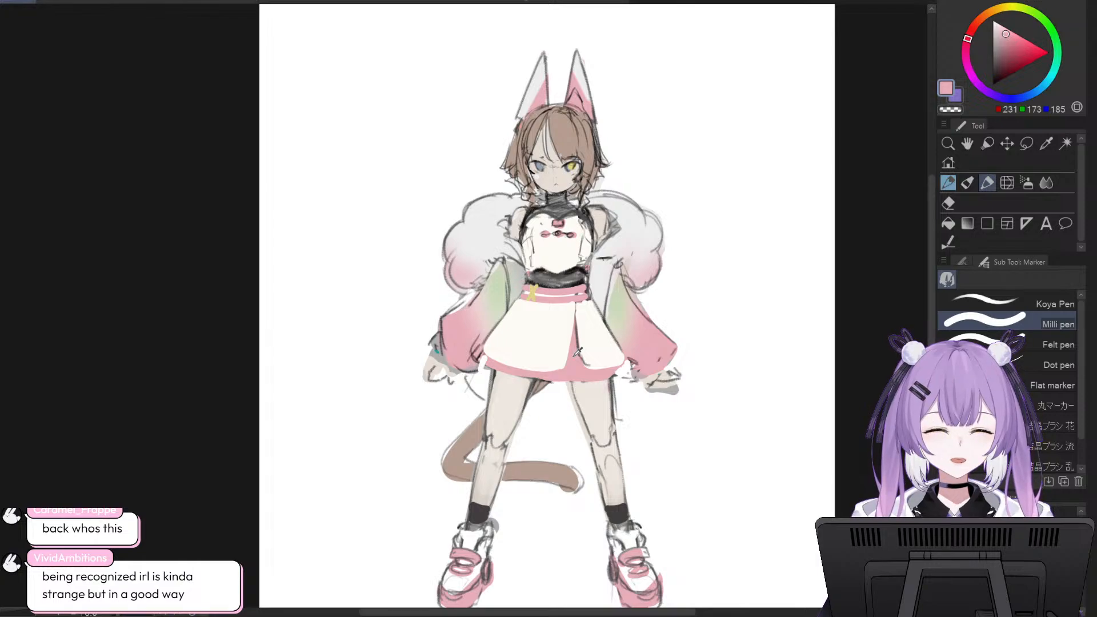
- Try a row of grey RGB 116, 114, 112 scallops along the skirt's hem beside the slit with the Milli pen, and undo them
left_click(572, 278, "alt")
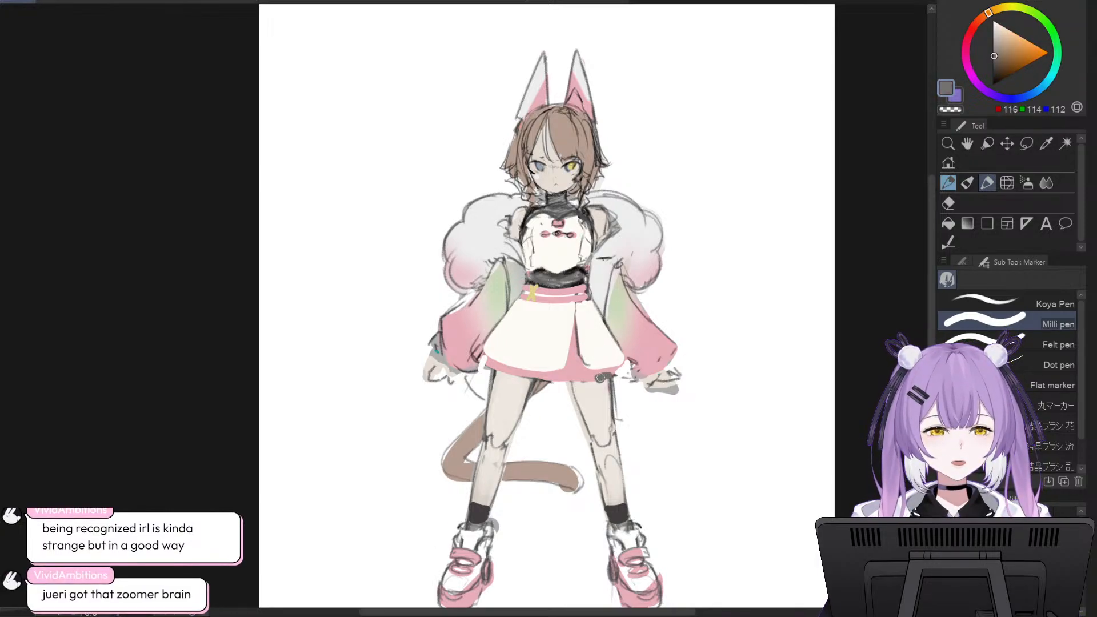
left_click_drag(578, 380, 597, 378)
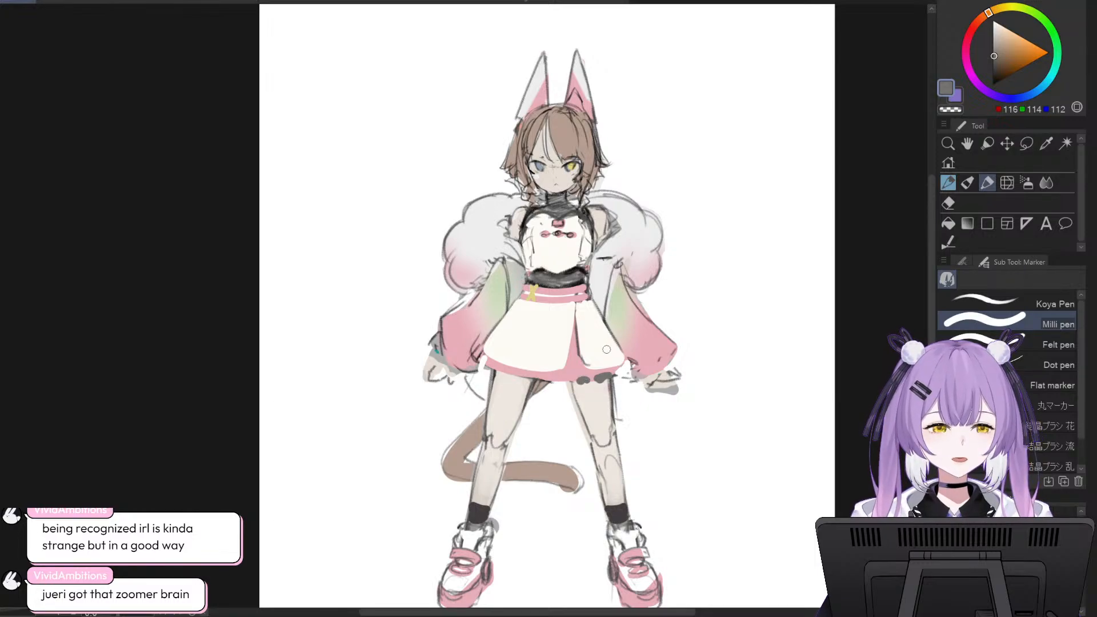
key("ctrl+z")
key("ctrl+z")
key("ctrl+z")
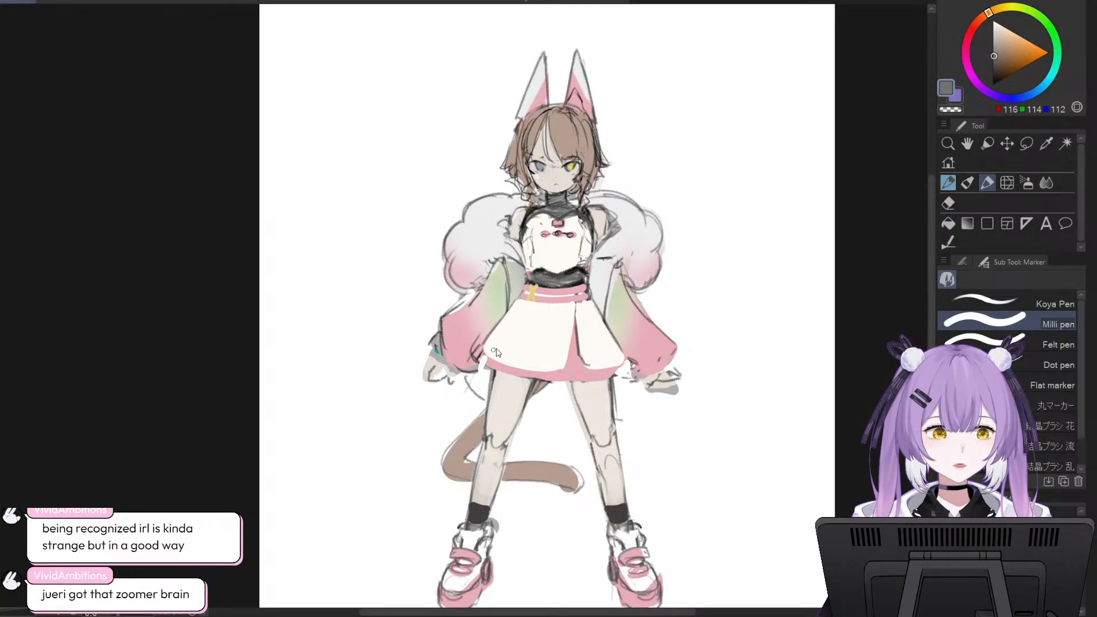
- Try a grey RGB 116, 114, 112 stripe parallel to the skirt's hem on both panels, and undo it
mouse_move(489, 338)
left_mouse_down()
mouse_move(553, 363)
mouse_move(615, 356)
left_mouse_up()
key("ctrl+z")
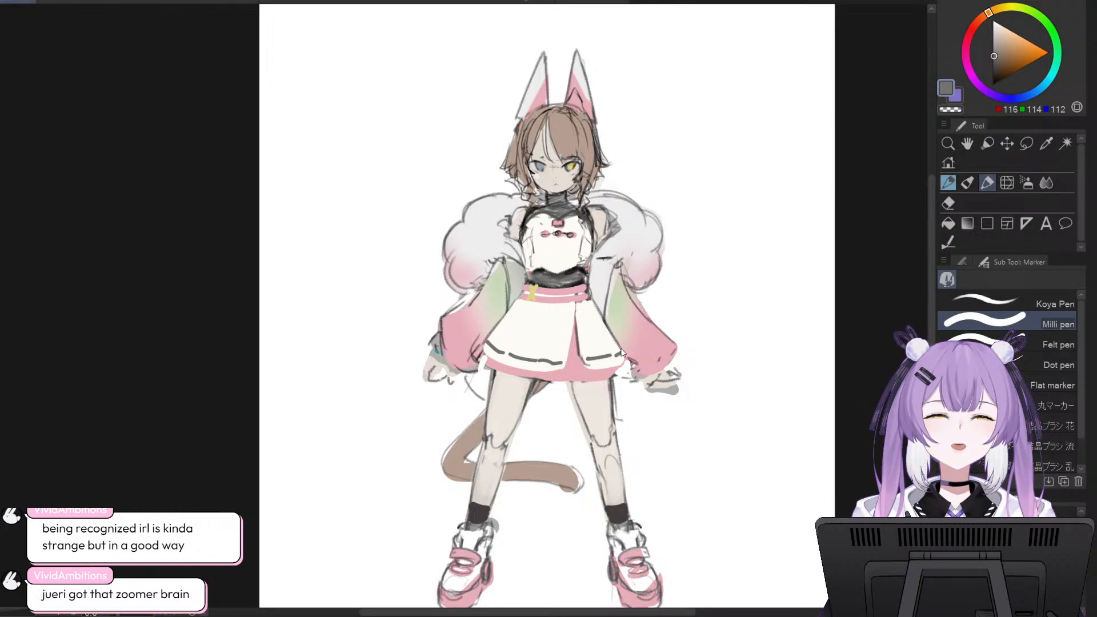
key("ctrl+z")
key("ctrl+z")
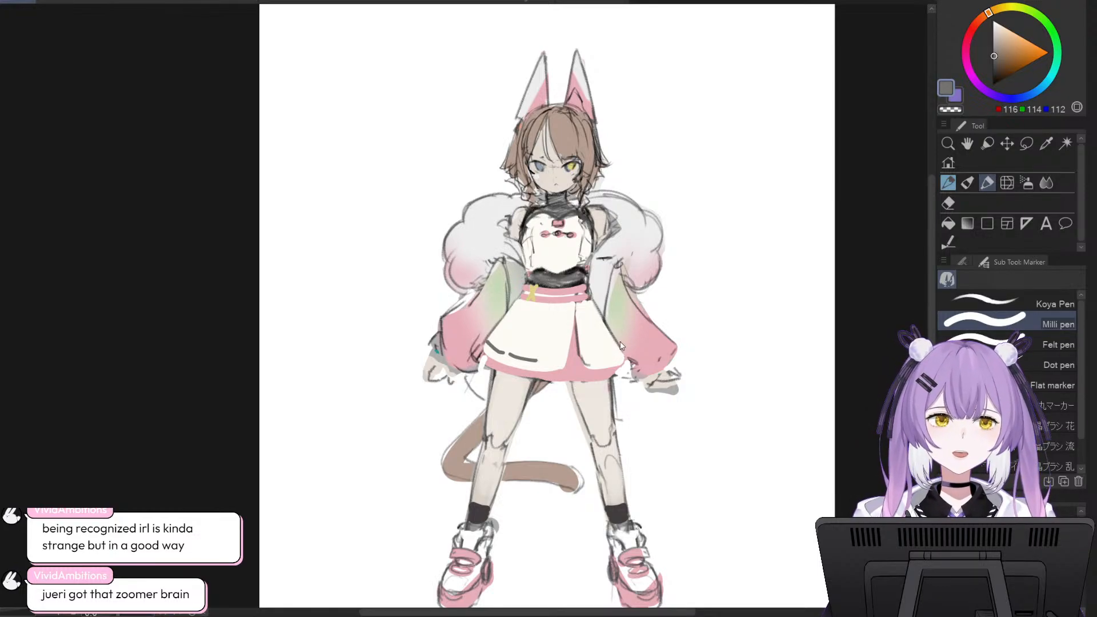
key("ctrl+z")
key("ctrl+z")
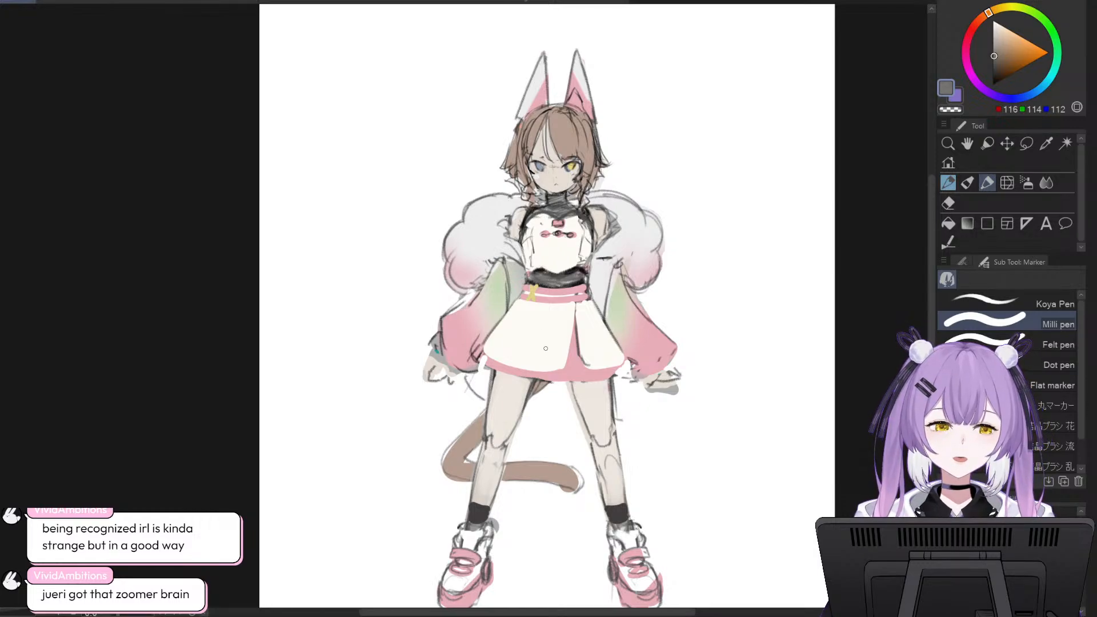
- Reshape the skirt's hem into an uneven pleated edge with the Milli pen in pink RGB 231, 173, 185 and off-white RGB 254, 252, 246
left_click(551, 369, "alt")
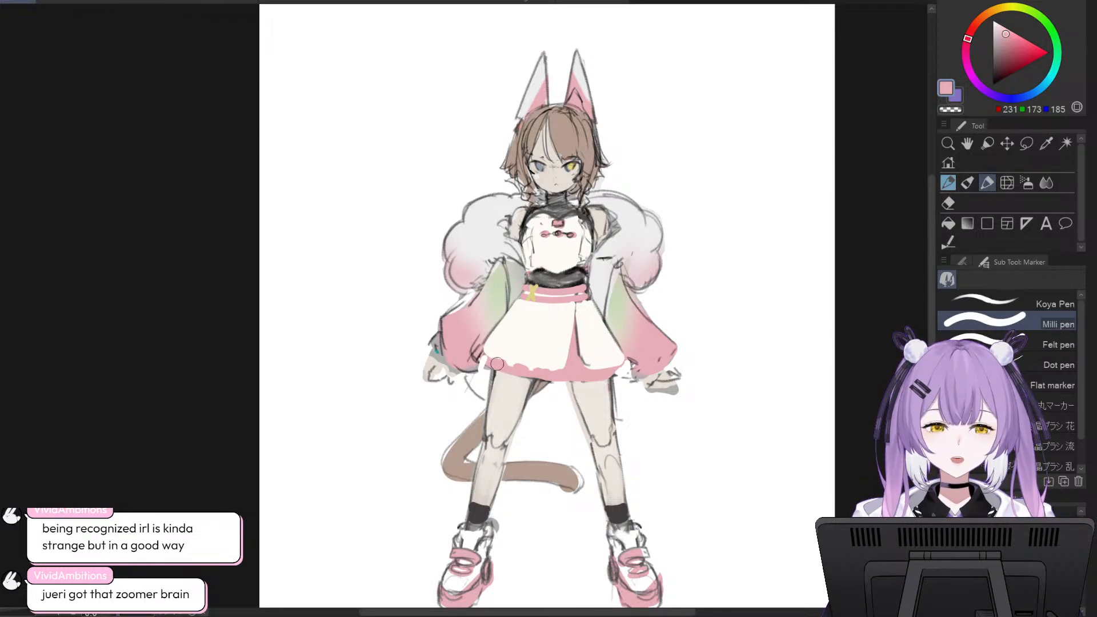
left_click(537, 331, "alt")
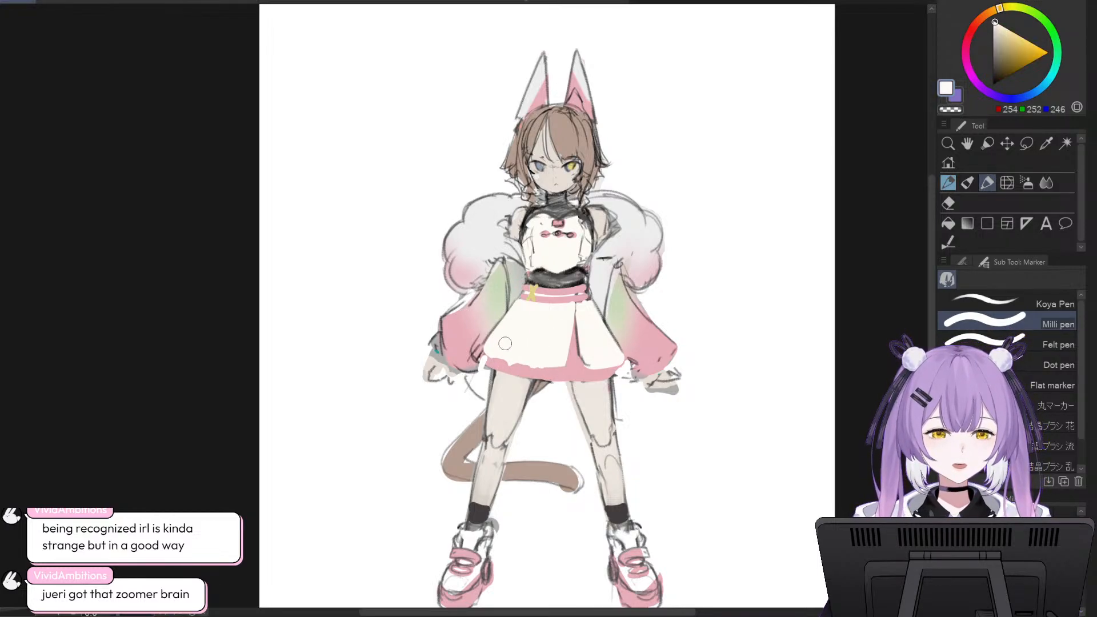
mouse_move(505, 343)
left_mouse_down()
mouse_move(495, 357)
mouse_move(552, 367)
left_mouse_up()
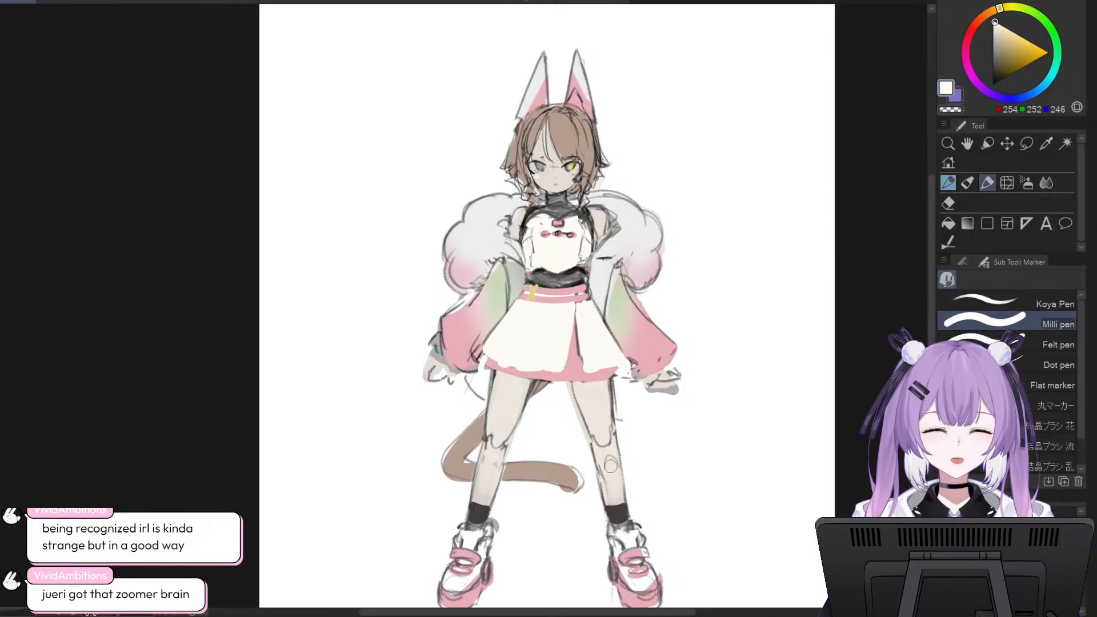
- Sketch the hem outline and pleat folds on the off-white skirt with Soro Pencil 2 in grey RGB 119, 117, 115
left_click(576, 275, "alt")
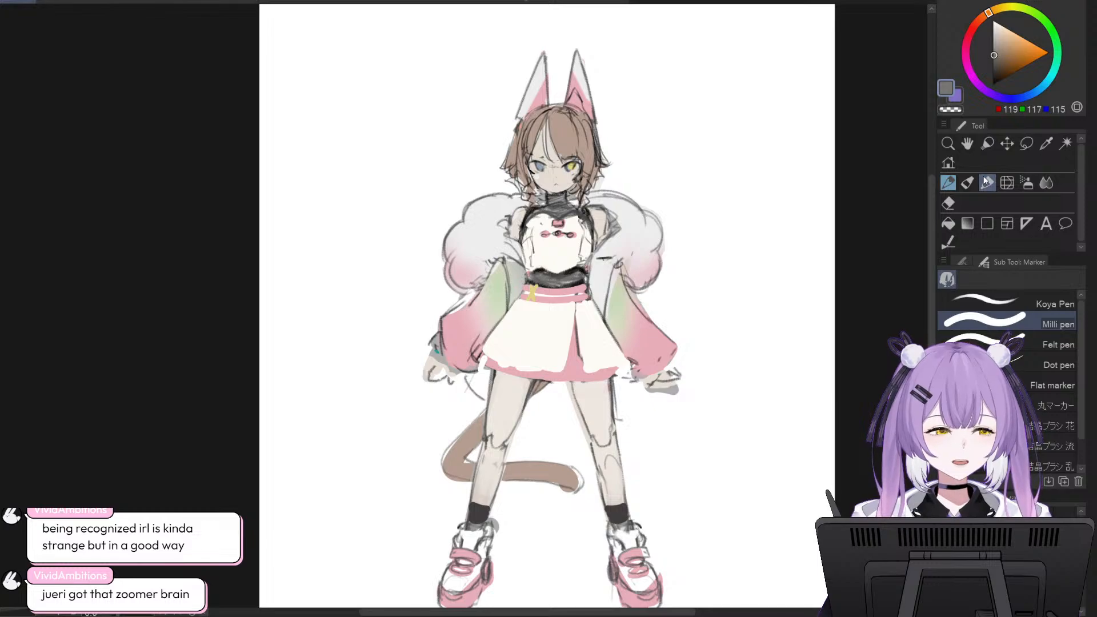
key("p")
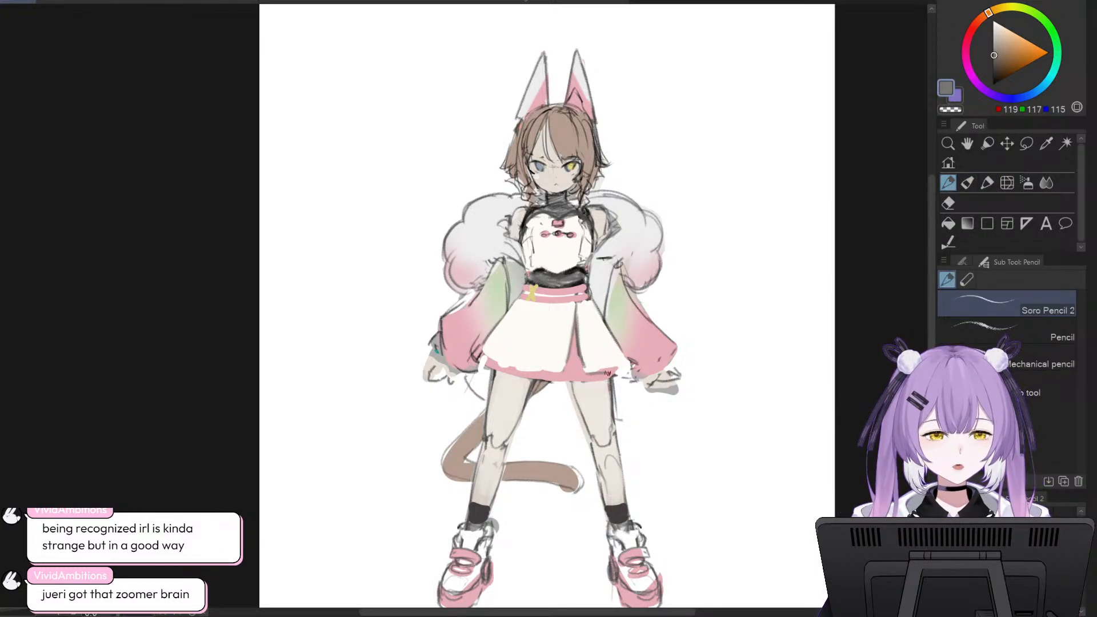
left_click_drag(485, 353, 551, 372)
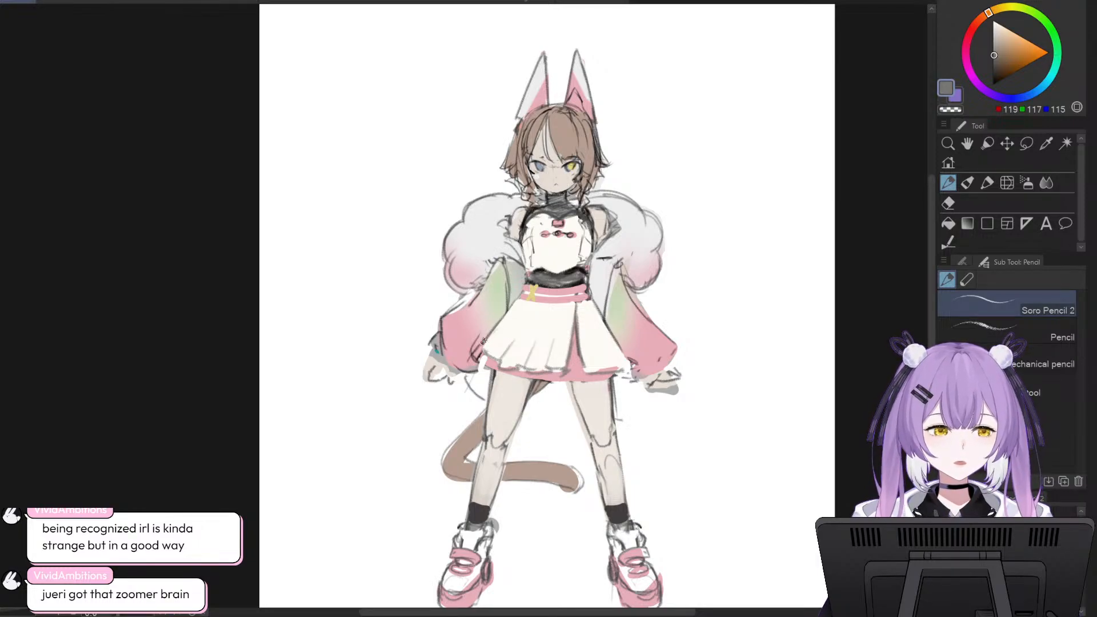
- Touch up the skirt's hem and slit in pink RGB 231, 173, 185 and off-white RGB 254, 252, 246 with the Milli pen
left_click(495, 371, "alt")
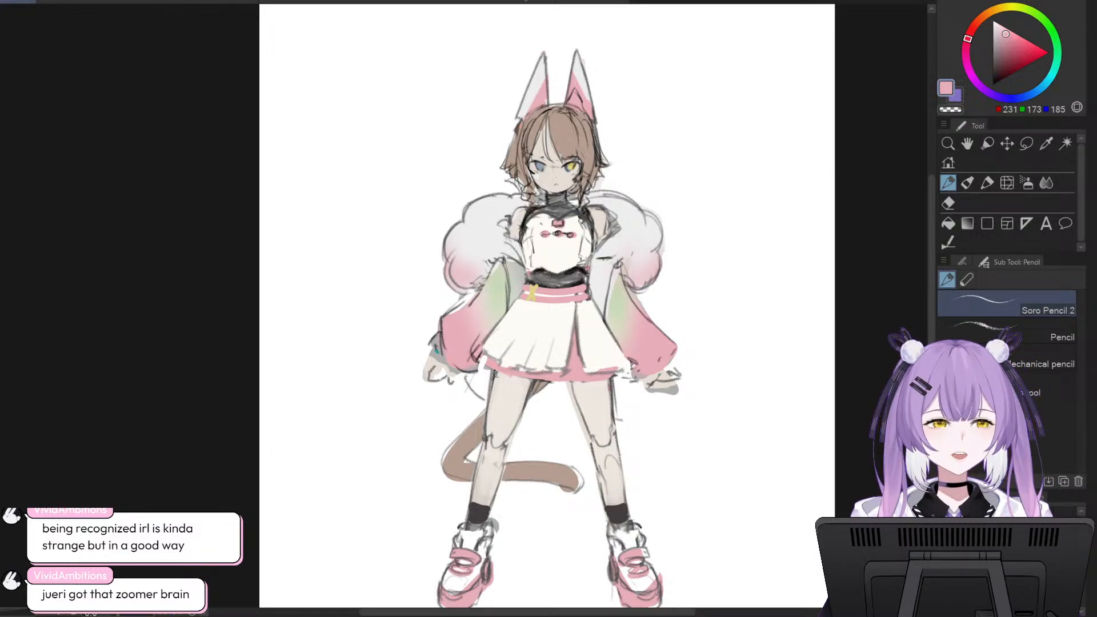
left_click(563, 314, "alt")
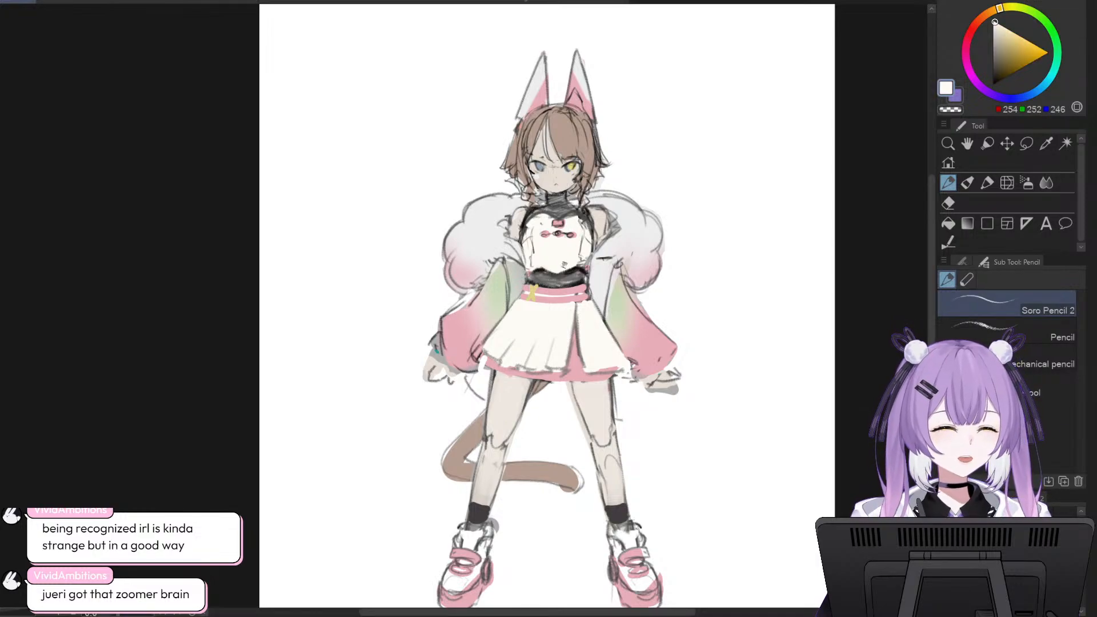
left_click(987, 183)
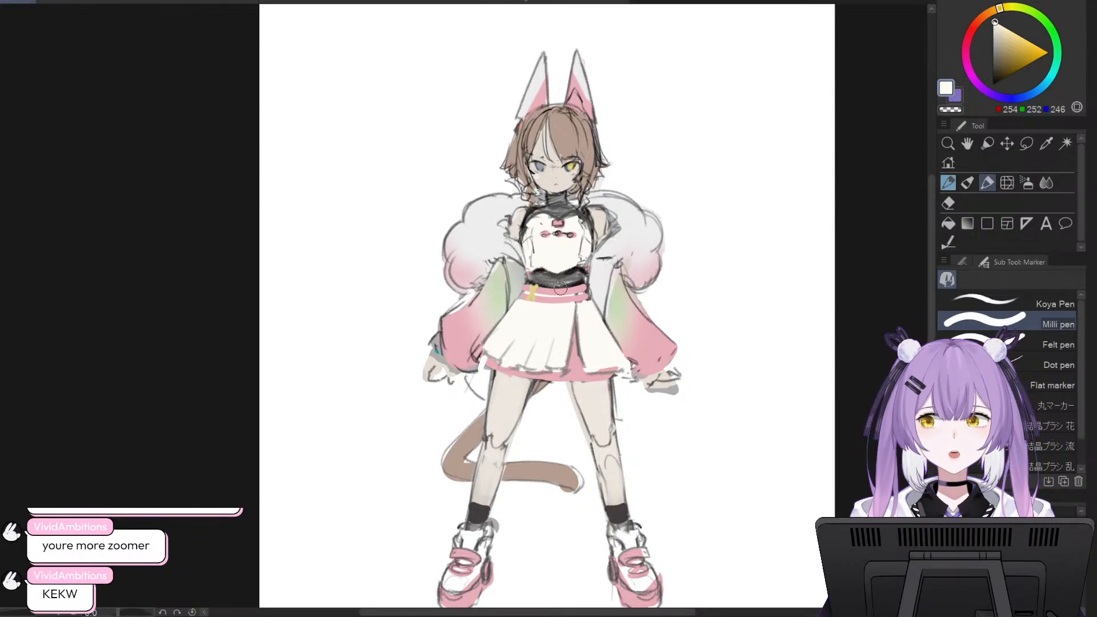
left_click(569, 355, "alt")
left_click(573, 361, "alt")
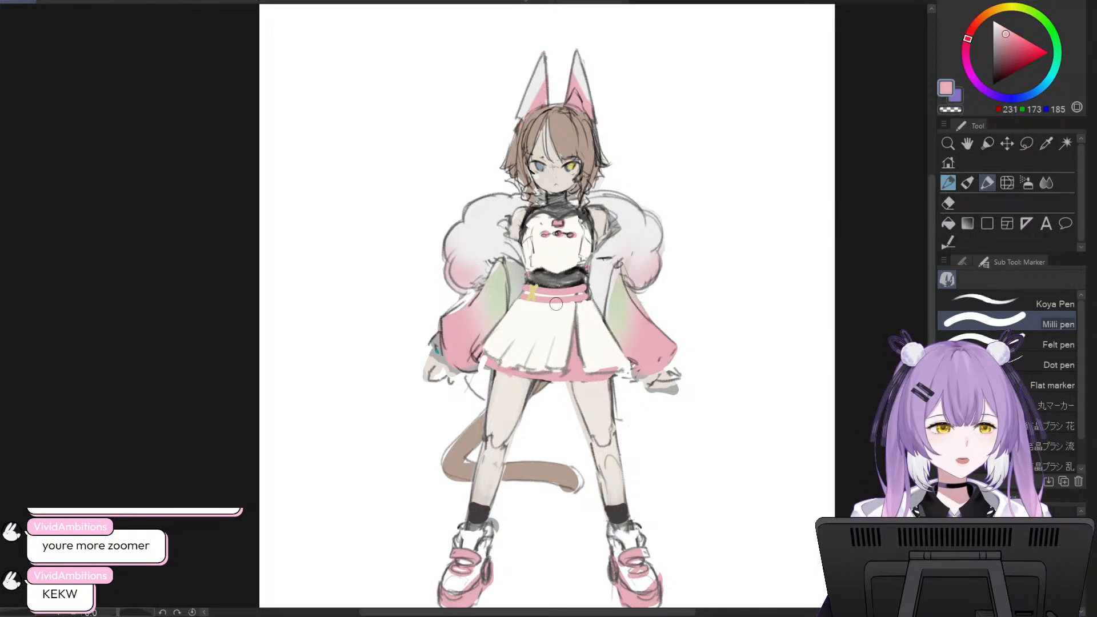
left_click(571, 317, "alt")
- Trim the underside of the skirt's pink hem over both thighs with the Milli pen in skin tone RGB 237, 224, 220, undoing the last stroke
left_click(610, 387, "alt")
left_click(606, 391, "alt")
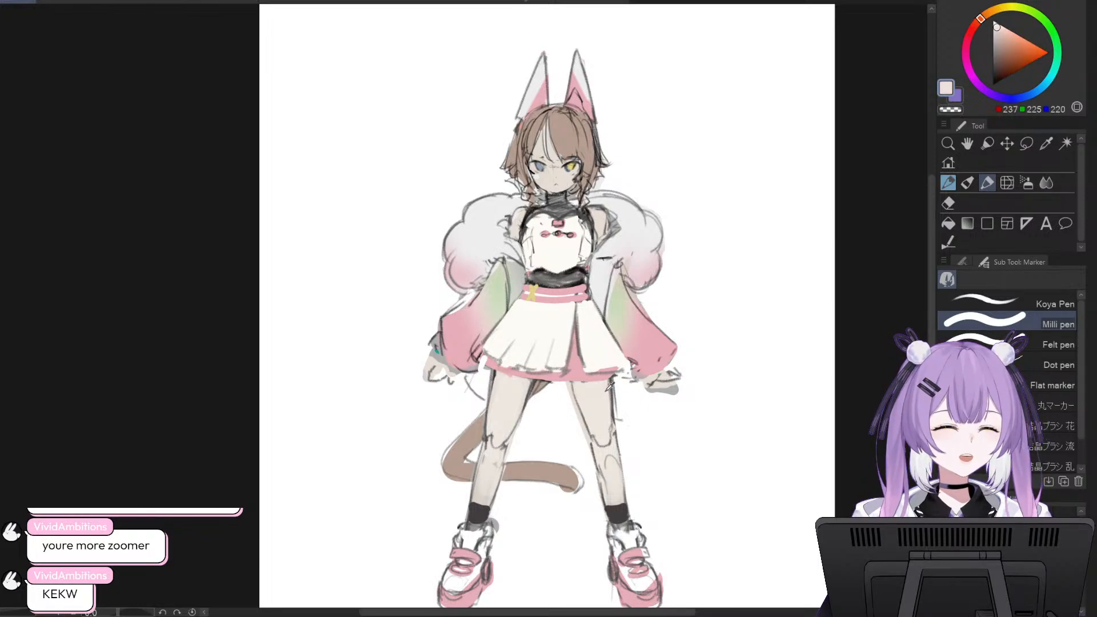
left_click(606, 390, "alt")
left_click_drag(581, 386, 606, 383)
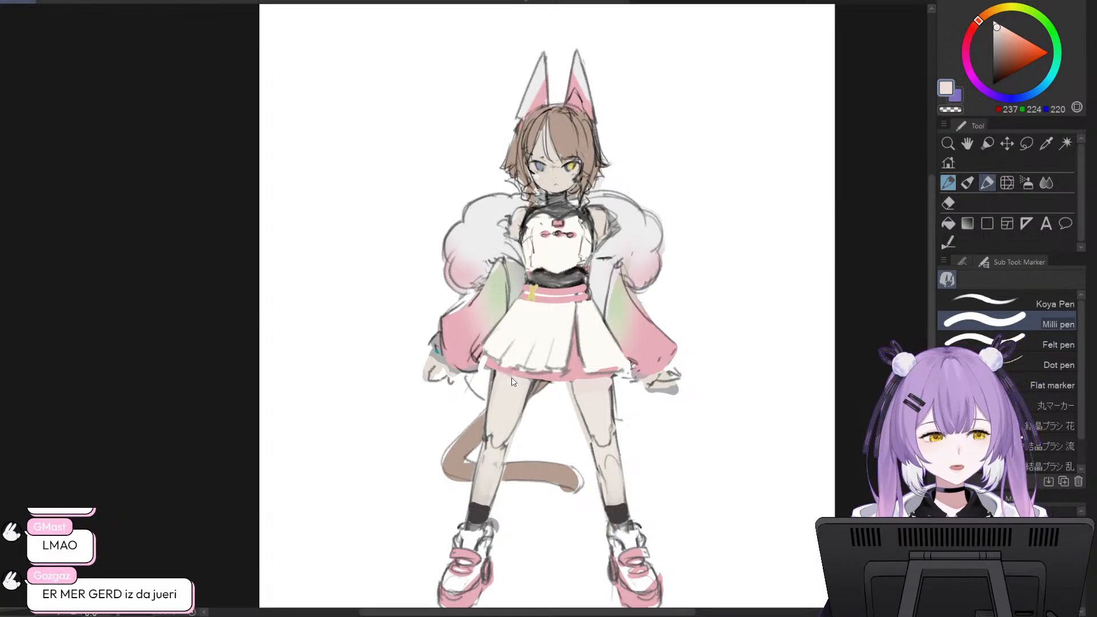
left_click_drag(506, 379, 526, 377)
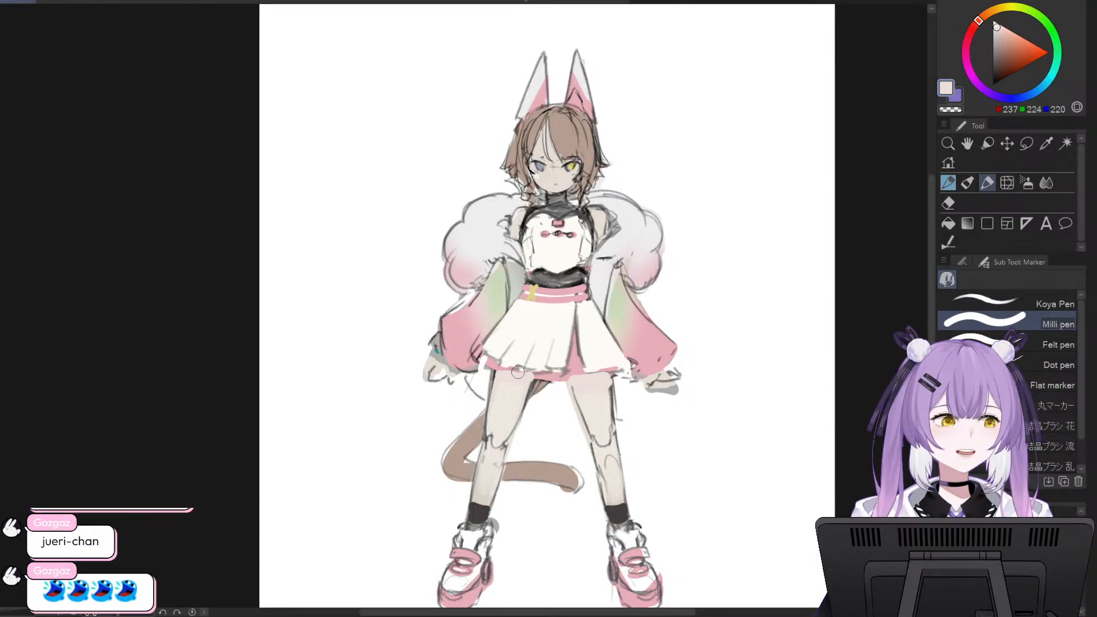
key("ctrl+z")
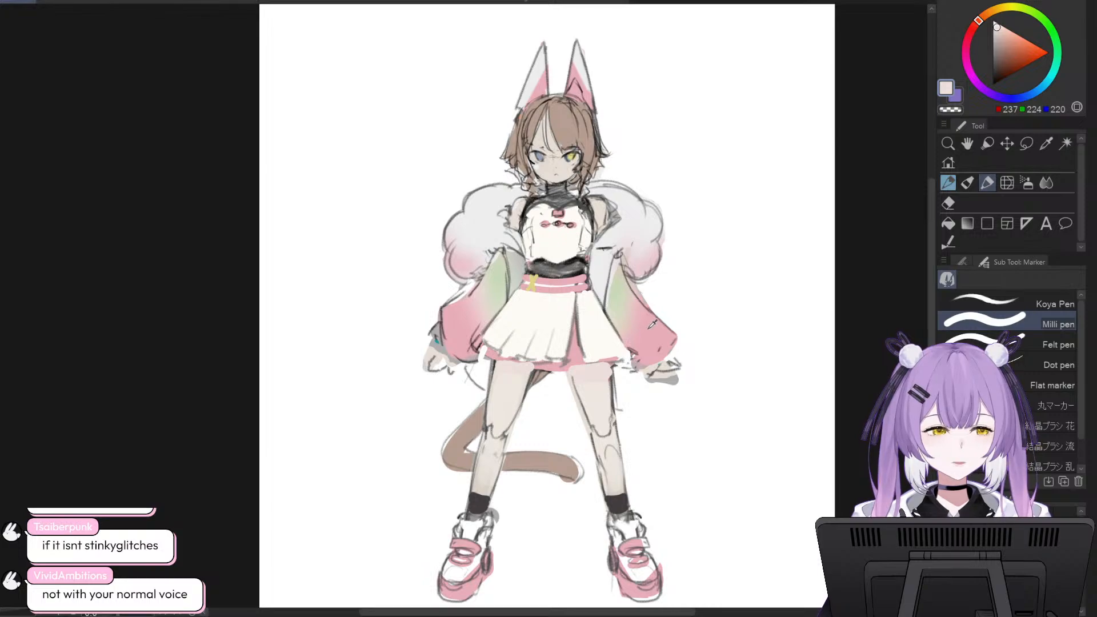
- Try a thin pink RGB 231, 173, 185 band across the character's left upper thigh with the Milli pen, and undo it
left_click(625, 285, "alt")
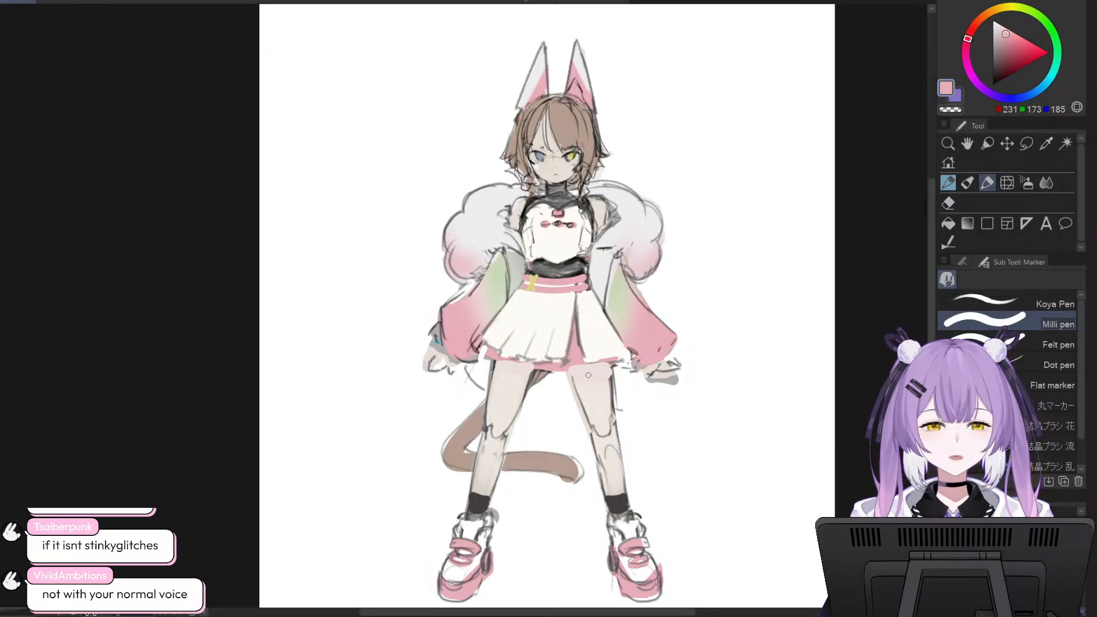
mouse_move(591, 368)
left_mouse_down()
mouse_move(594, 381)
mouse_move(603, 366)
left_mouse_up()
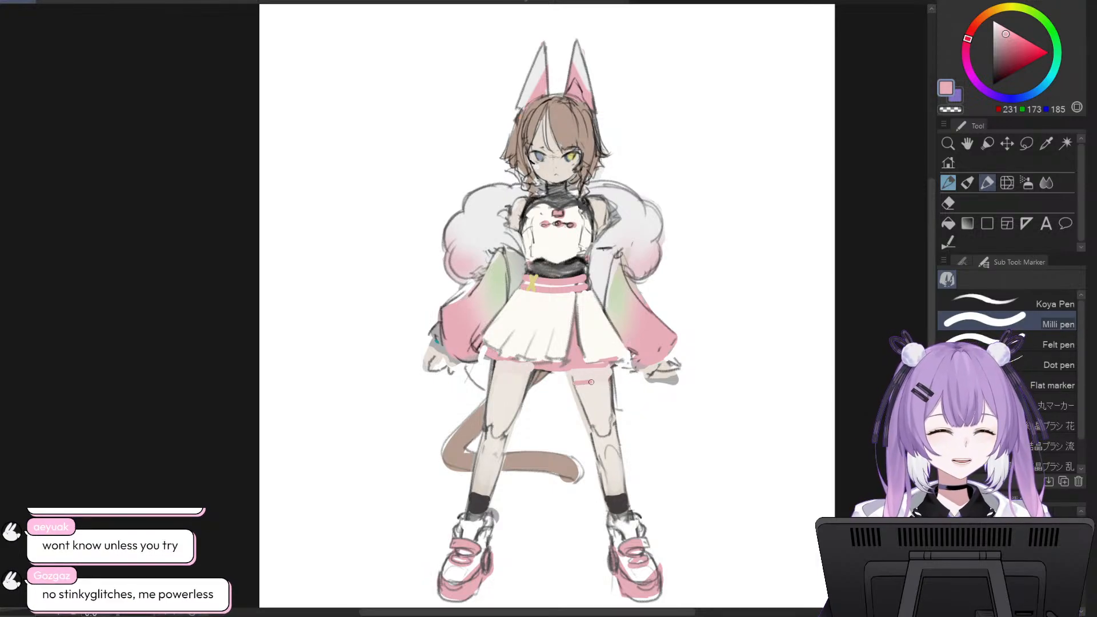
left_click_drag(573, 379, 602, 378)
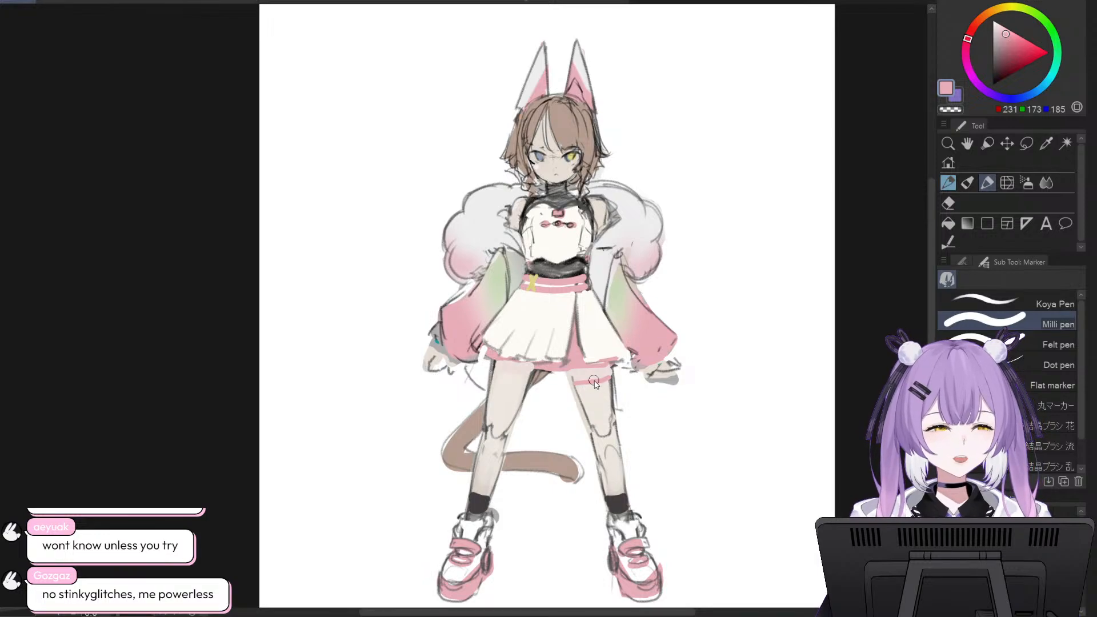
key("ctrl+z")
key("ctrl+z")
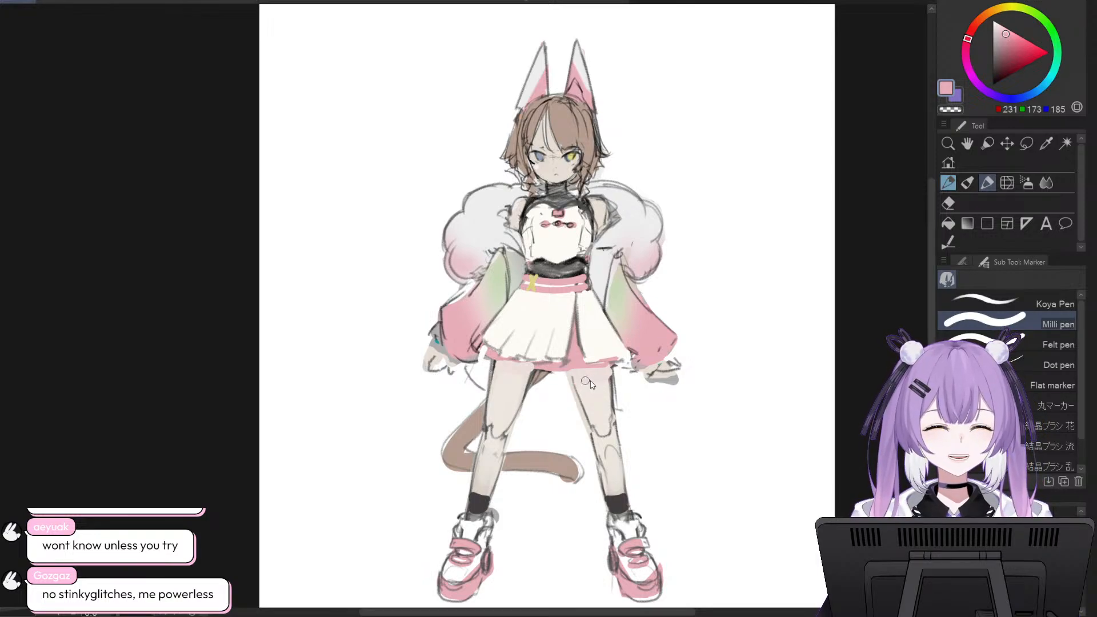
- Paint a slanted pink RGB 231, 173, 185 band around the character's left upper thigh, cleaning its edge in skin tone RGB 237, 224, 220
left_click_drag(591, 374, 591, 383)
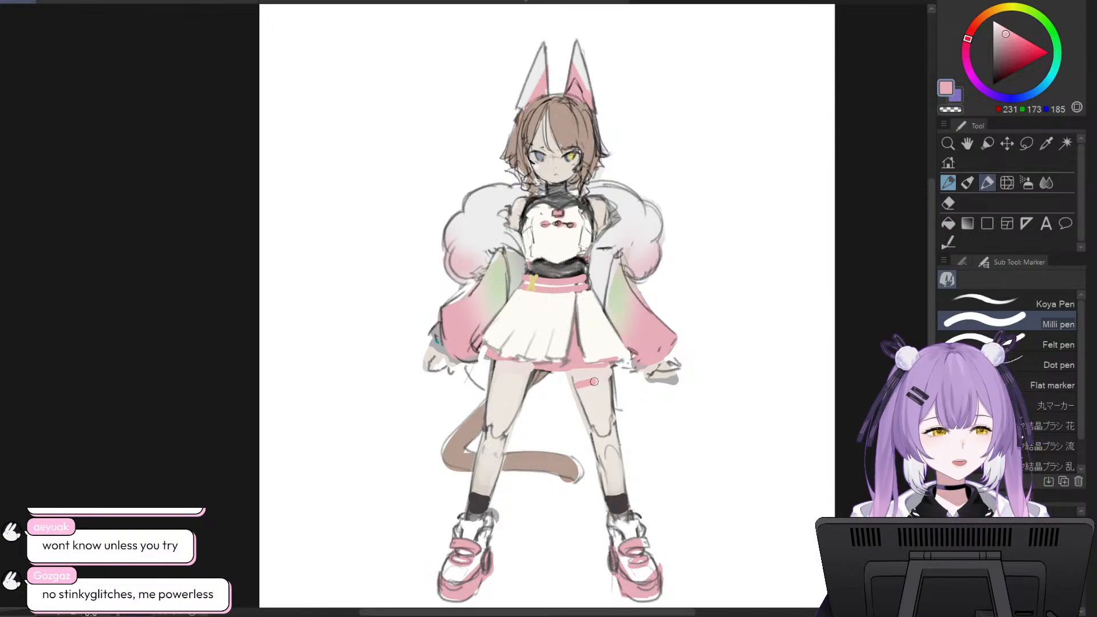
left_click_drag(576, 383, 609, 377)
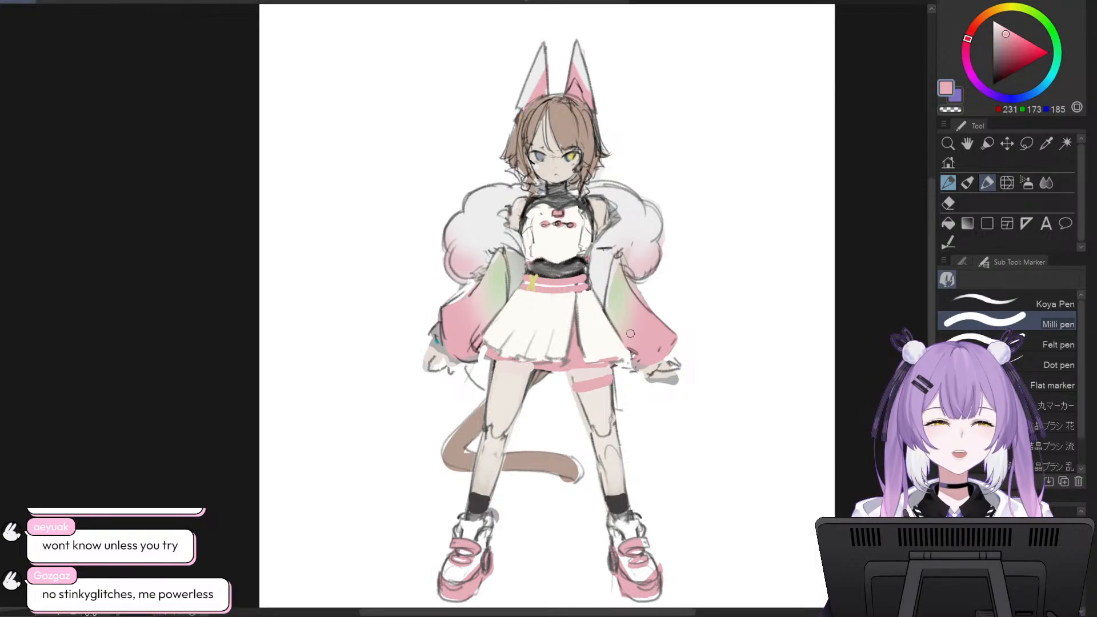
left_click(587, 370, "alt")
left_click_drag(580, 381, 602, 375)
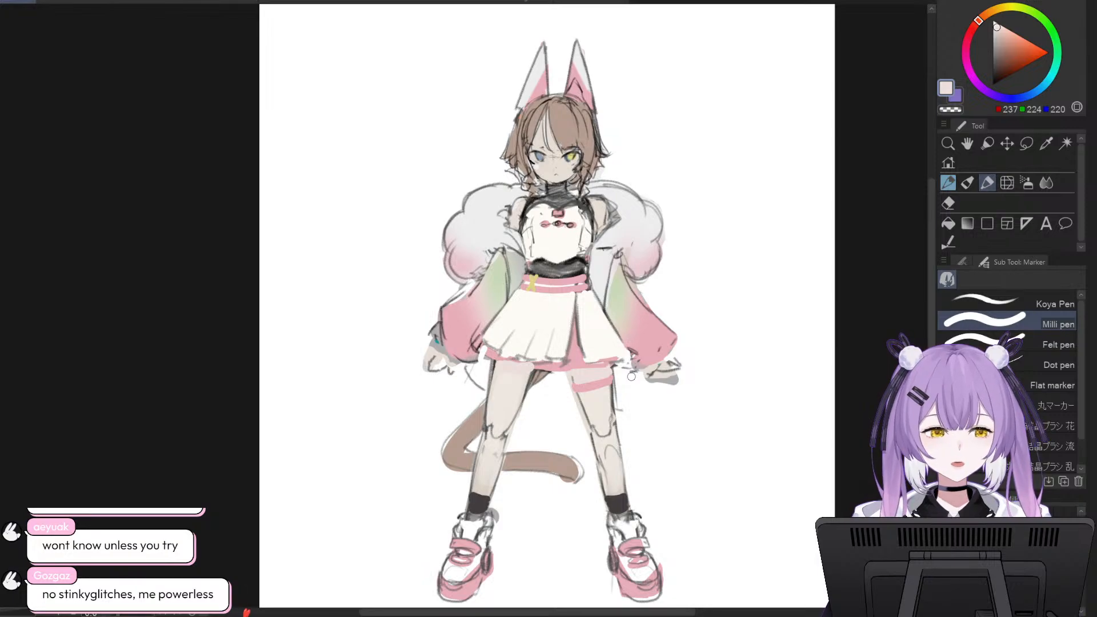
- Redraw the waistband in black RGB 10, 9, 9 with a pointed lower edge and reshape the pink belt beneath it to match, using Soro Pencil 2
left_click(572, 264, "alt")
left_click(950, 184)
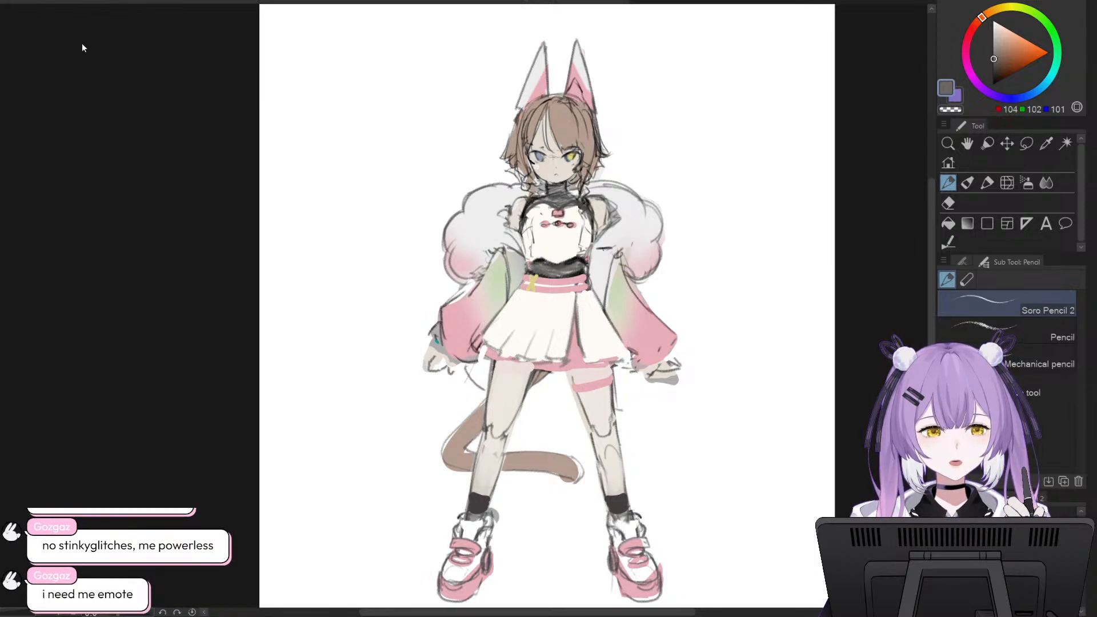
left_click(583, 269, "alt")
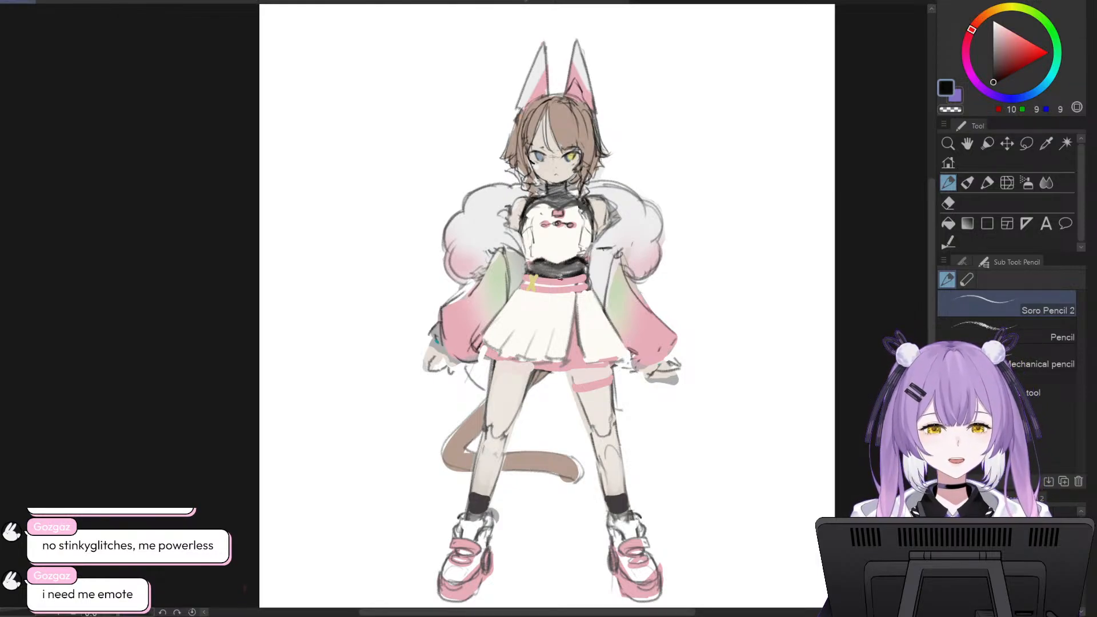
mouse_move(557, 278)
left_mouse_down()
mouse_move(546, 278)
mouse_move(573, 276)
mouse_move(559, 281)
left_mouse_up()
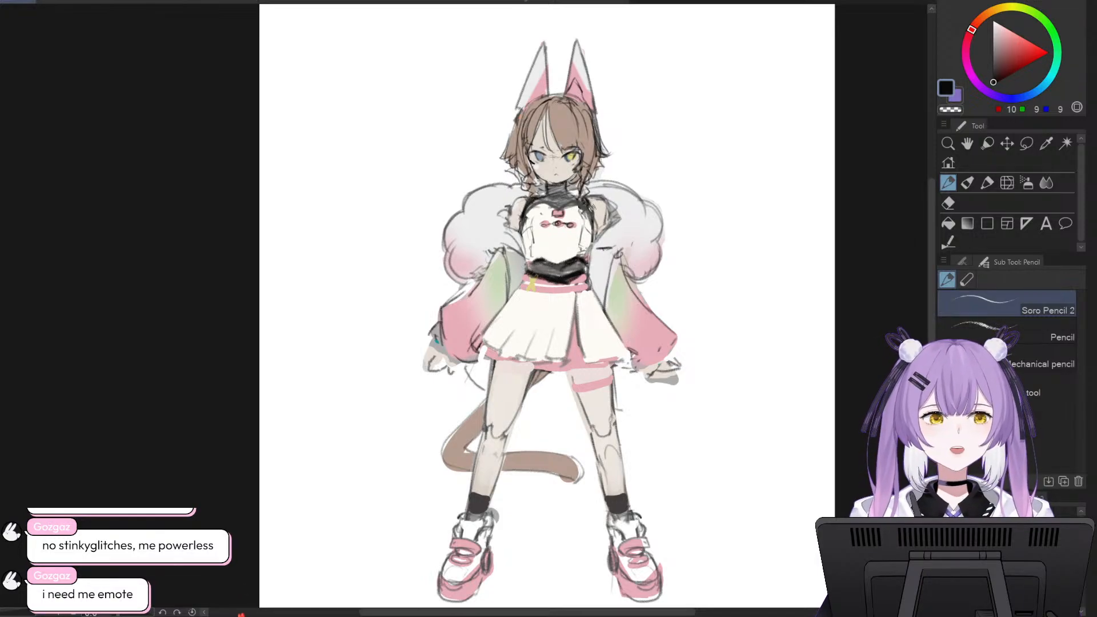
left_click(577, 276, "alt")
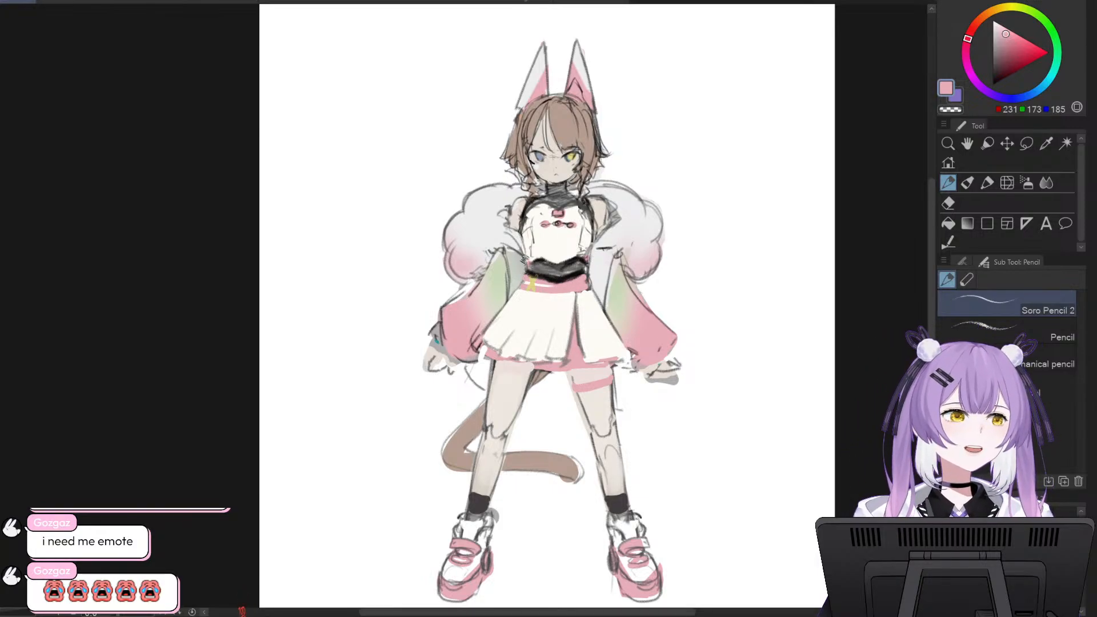
left_click(536, 309, "alt")
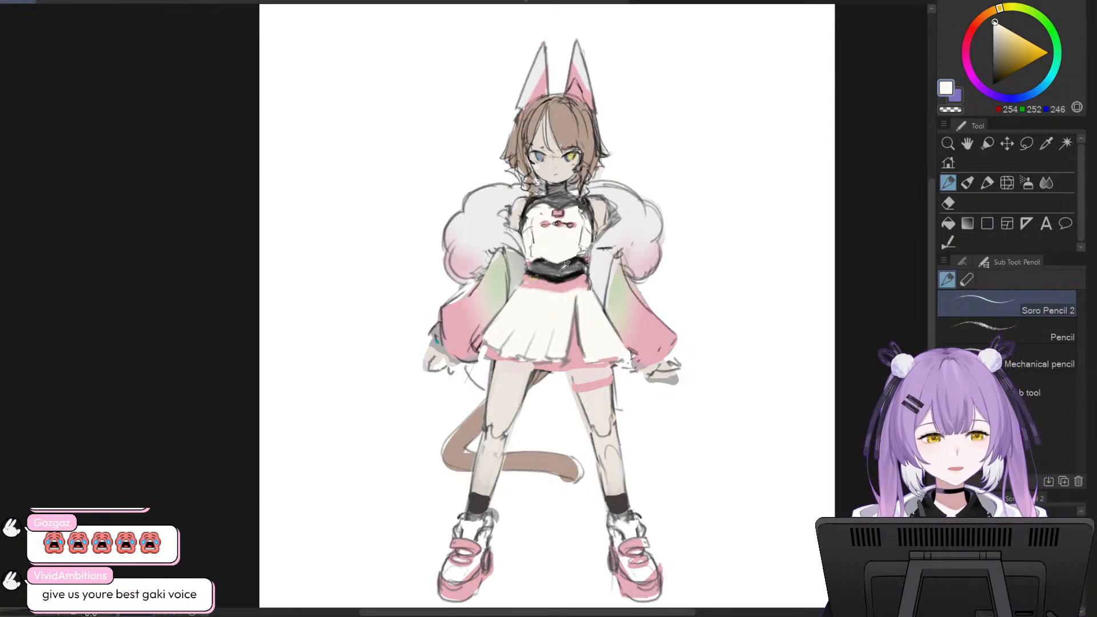
- Outline the belt's pointed lower edge and the skirt's sides with Soro Pencil 2 in near-black RGB 16, 13, 14
left_click(565, 266, "alt")
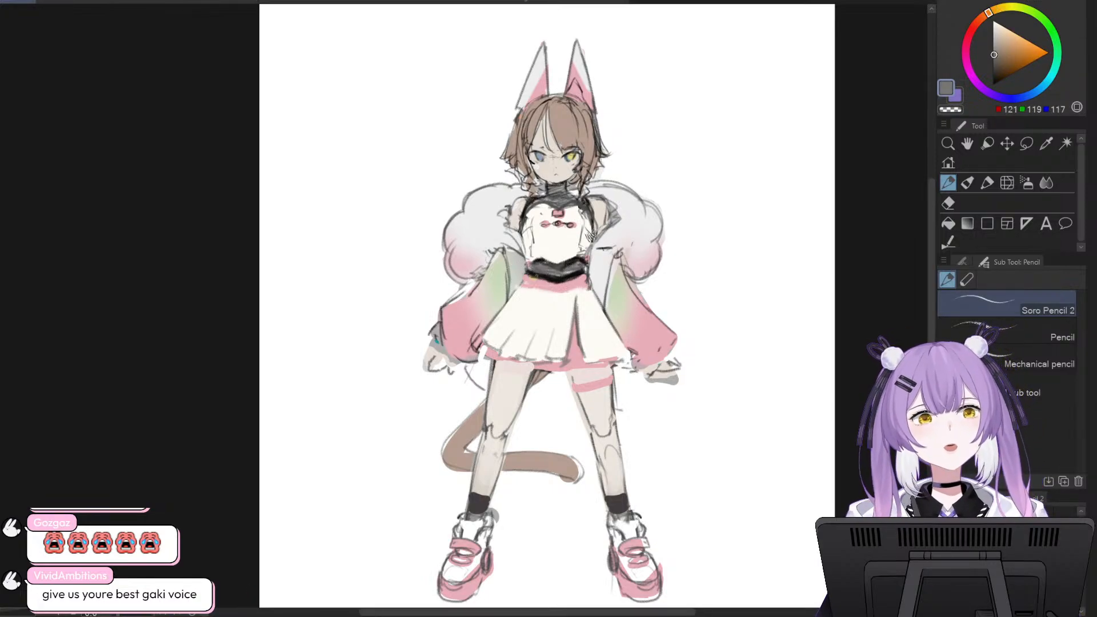
left_click(559, 272, "alt")
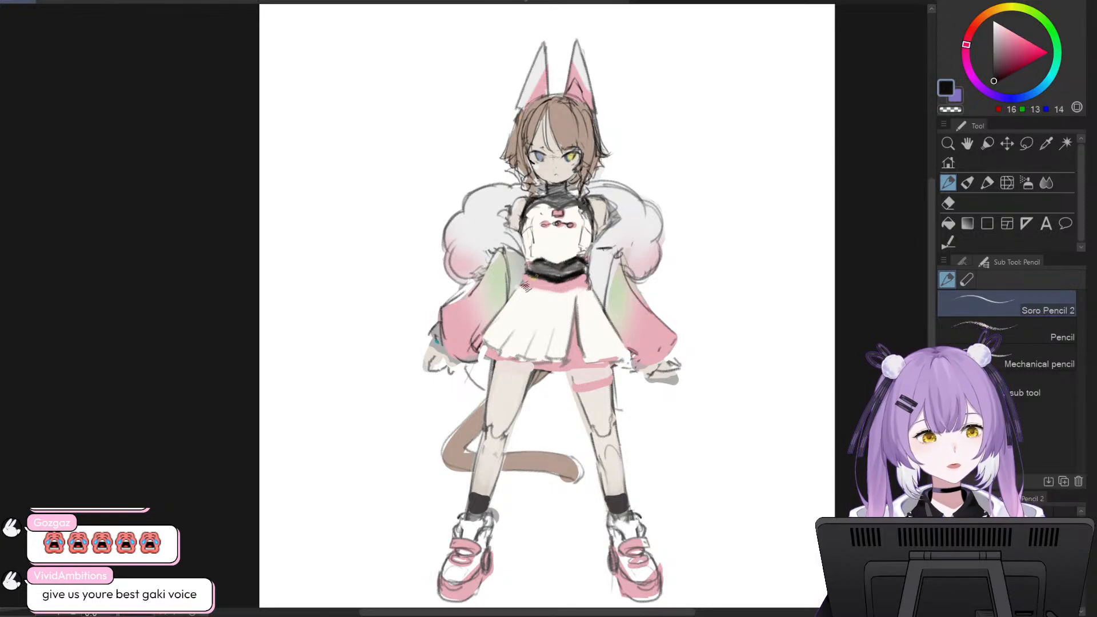
mouse_move(523, 285)
left_mouse_down()
mouse_move(559, 295)
mouse_move(591, 284)
left_mouse_up()
key("ctrl+z")
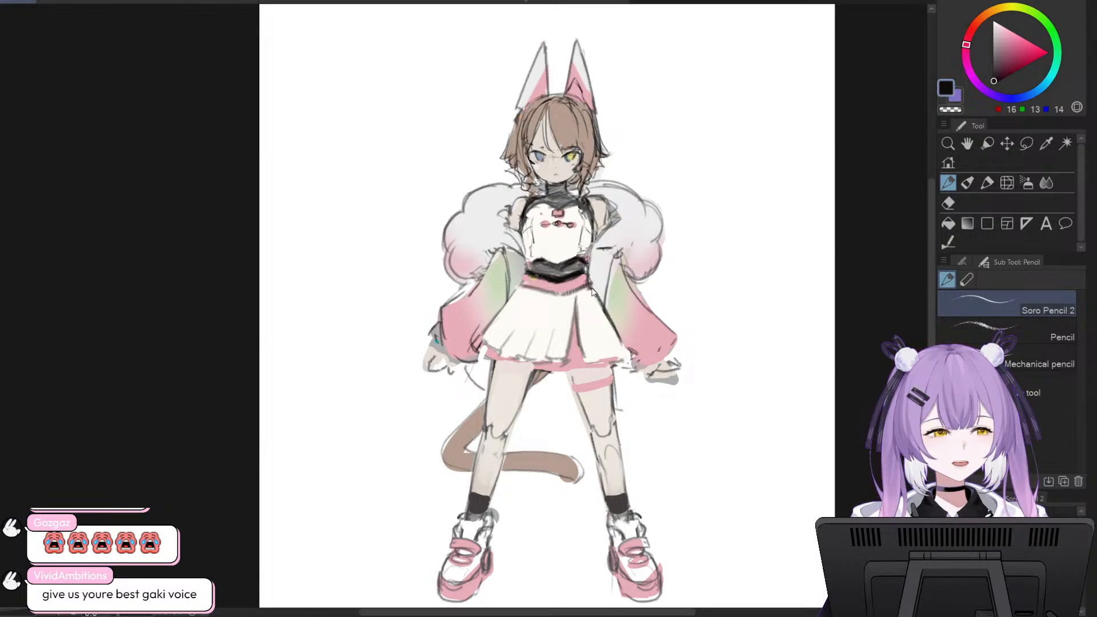
left_click_drag(519, 290, 481, 340)
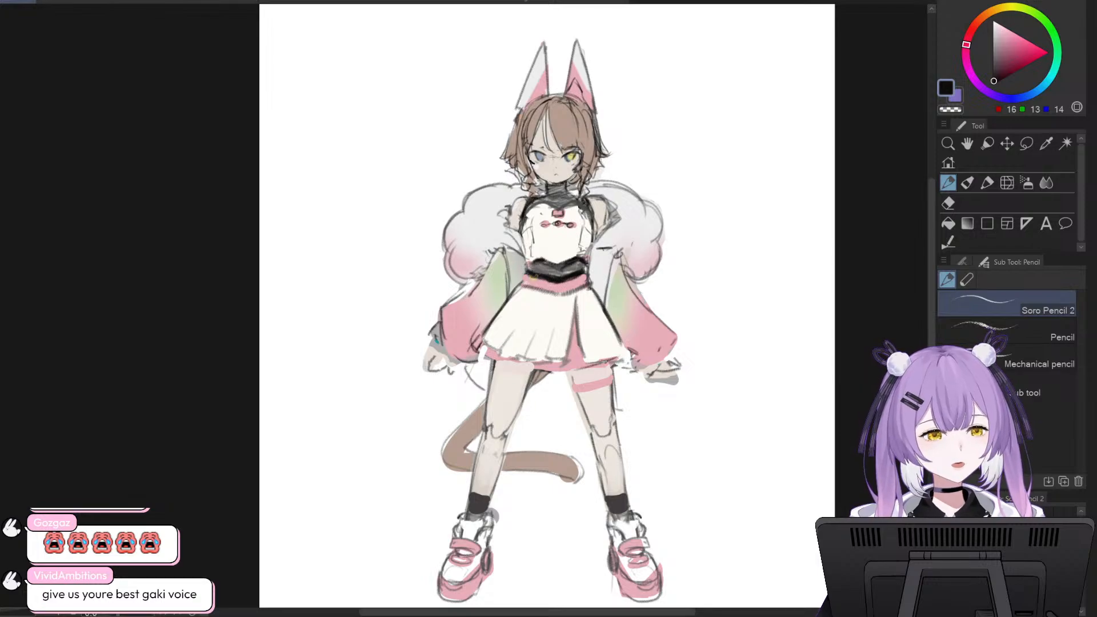
- Push the skirt's hem into a smoother shape over the character's right thigh with Liquify at a smaller brush size
left_click(1007, 183)
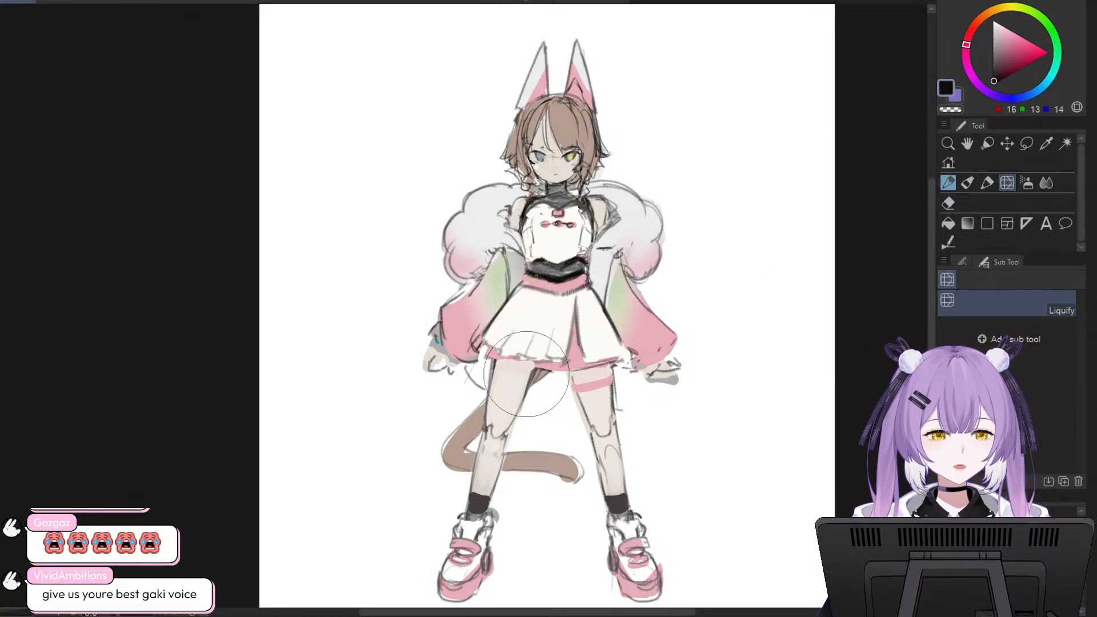
key("bracketleft")
key("bracketleft")
mouse_move(506, 378)
left_mouse_down()
mouse_move(544, 361)
mouse_move(519, 365)
left_mouse_up()
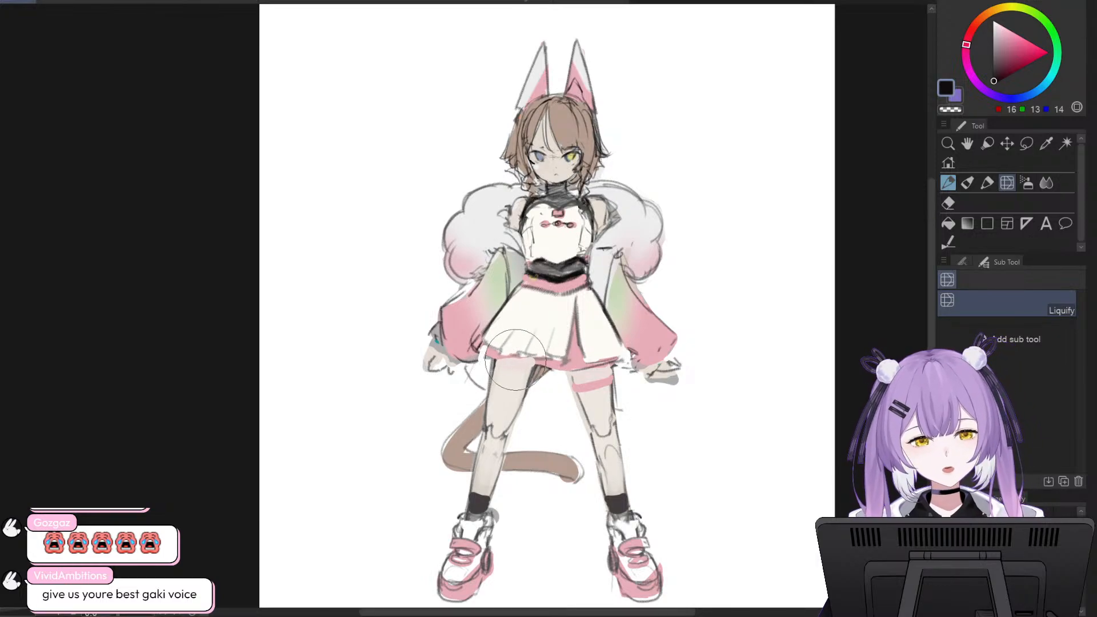
- Outline the lower edge of the skirt's pink hem with Soro Pencil 2 in near-black RGB 16, 13, 14
left_click(947, 183)
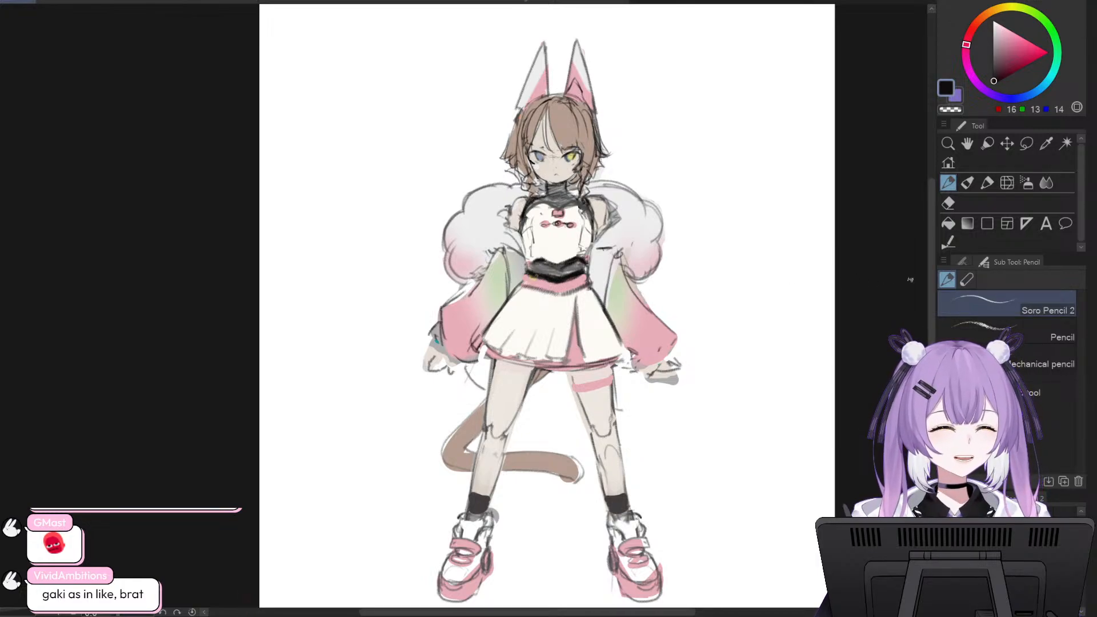
scroll(929, 272, "down", 2)
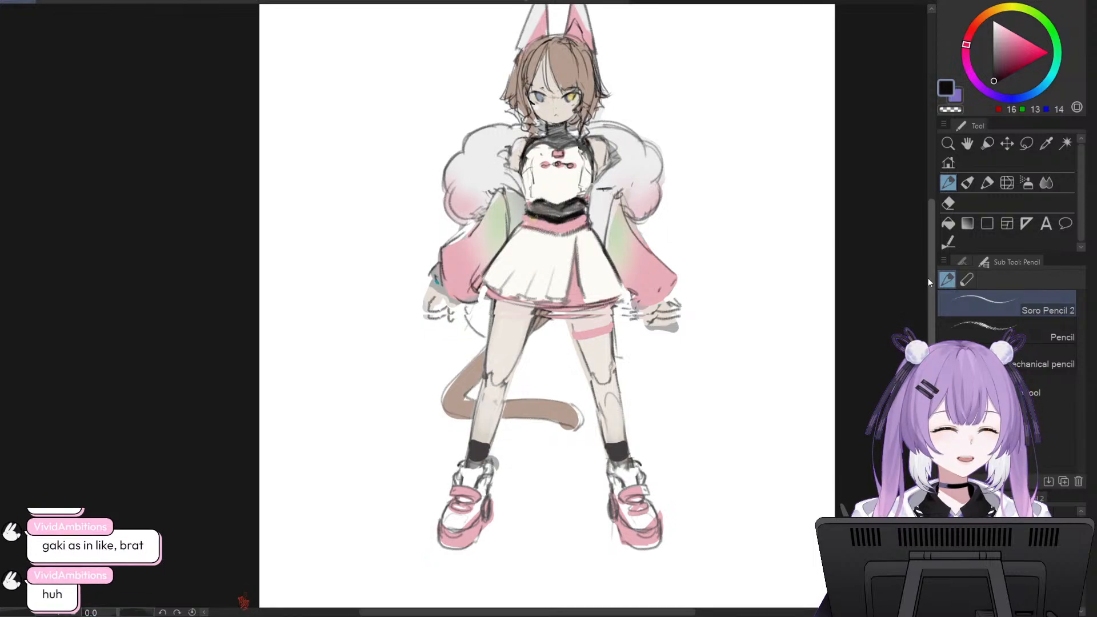
scroll(929, 269, "up", 2)
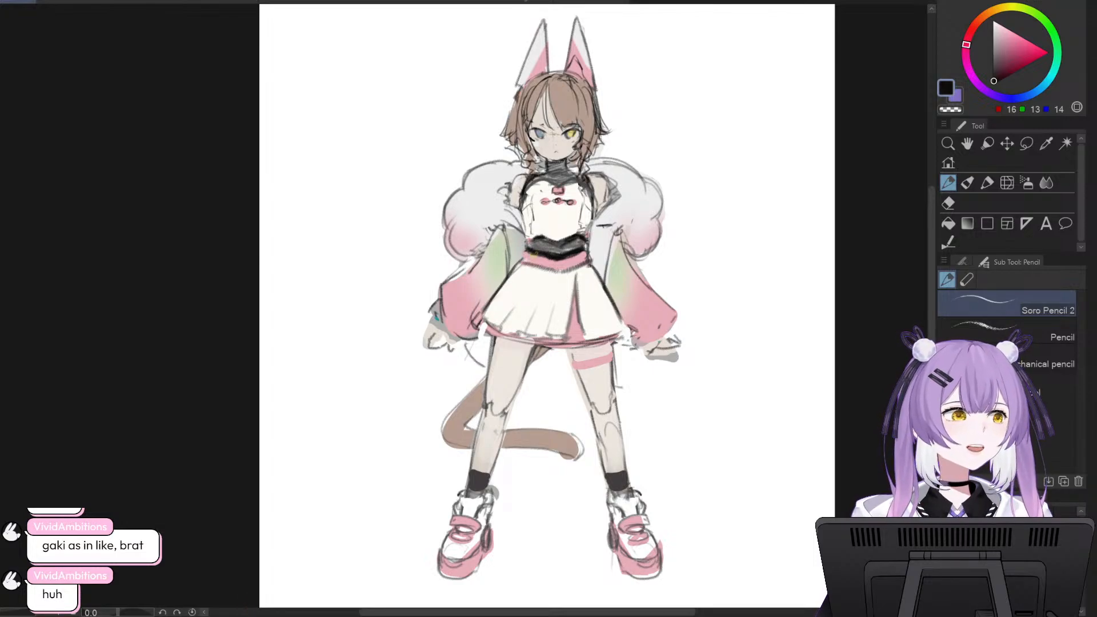
scroll(547, 309, "up", 3)
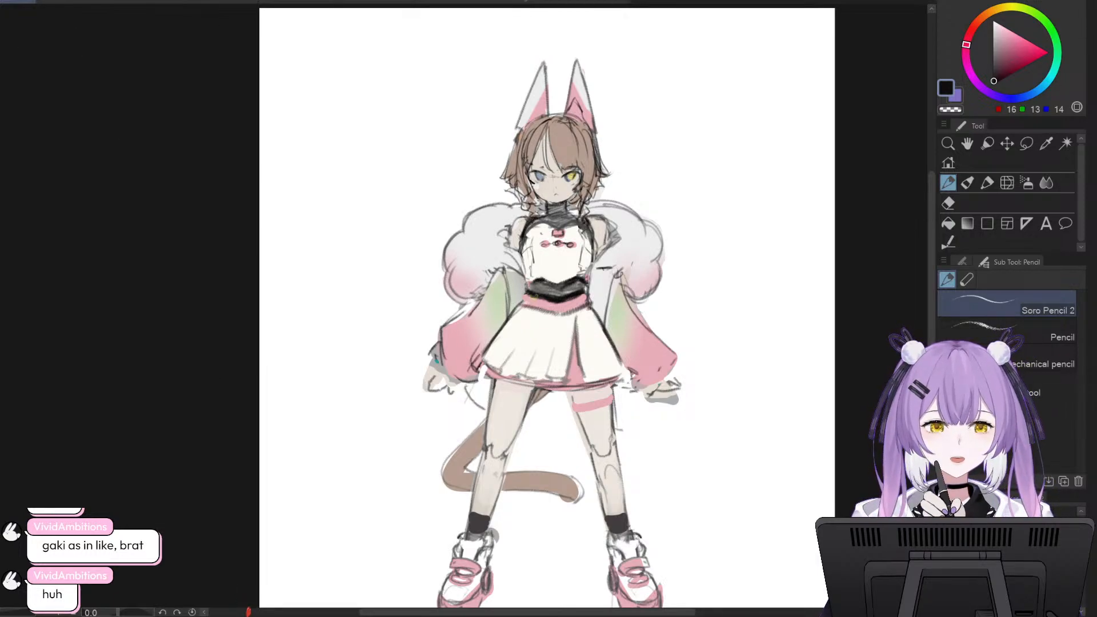
- Examine the robot image in the reference board's Theme section, marking its shoulder joint with a temporary arrow, and return to the character drawing
left_click(506, 2)
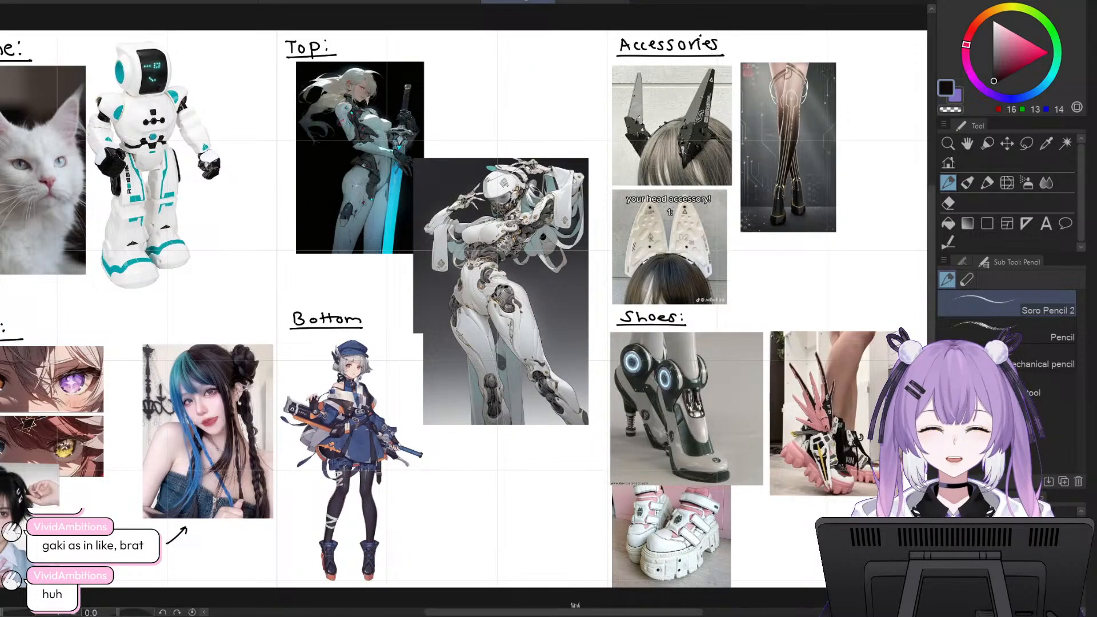
scroll(457, 308, "down", 3)
scroll(639, 140, "up", 5)
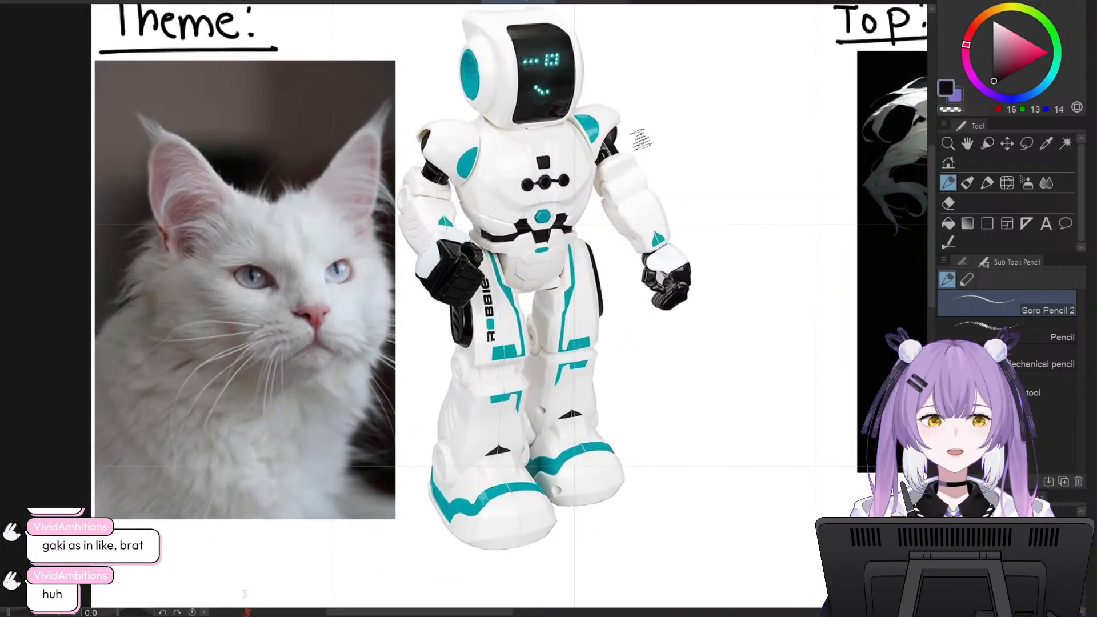
scroll(639, 140, "up", 2)
mouse_move(752, 77)
left_mouse_down()
mouse_move(641, 119)
mouse_move(655, 63)
mouse_move(640, 143)
mouse_move(735, 148)
left_mouse_up()
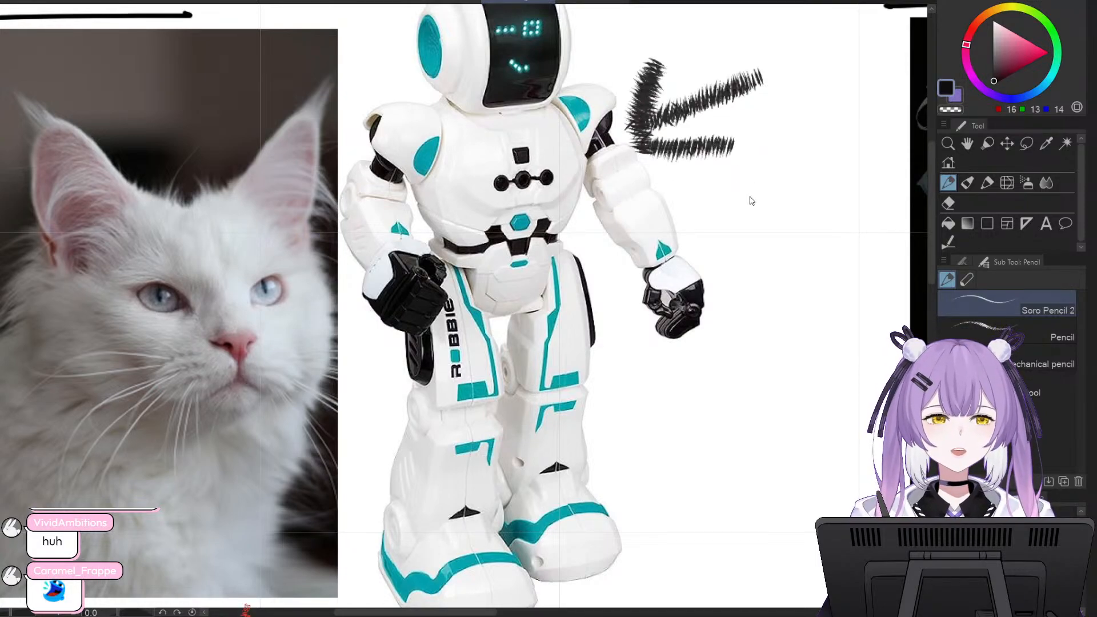
key("Delete")
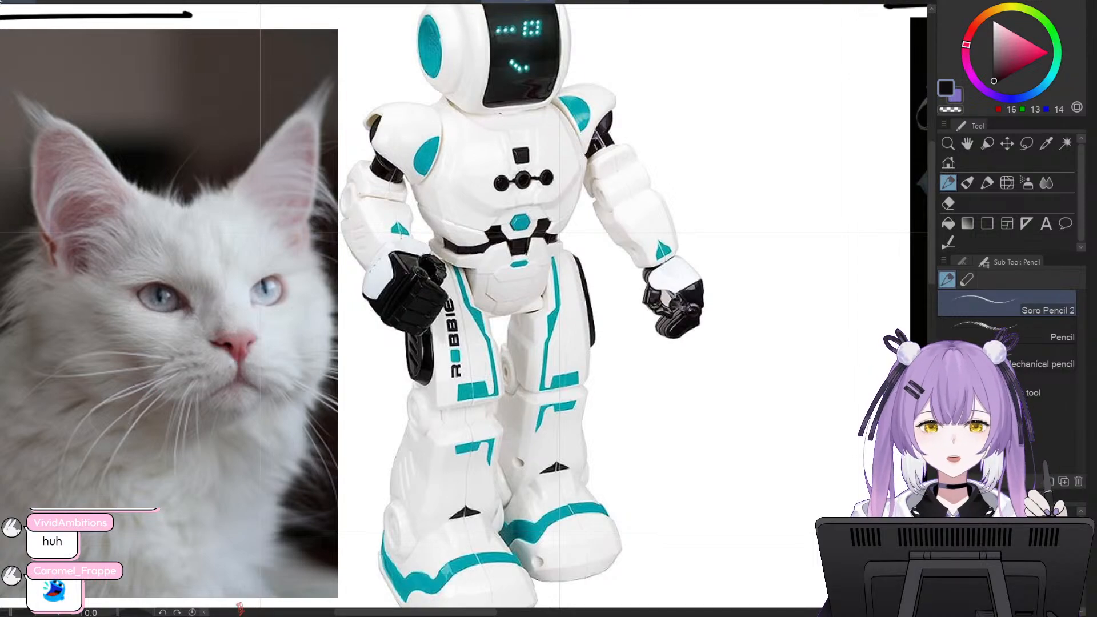
left_click(18, 1)
scroll(627, 263, "up", 1)
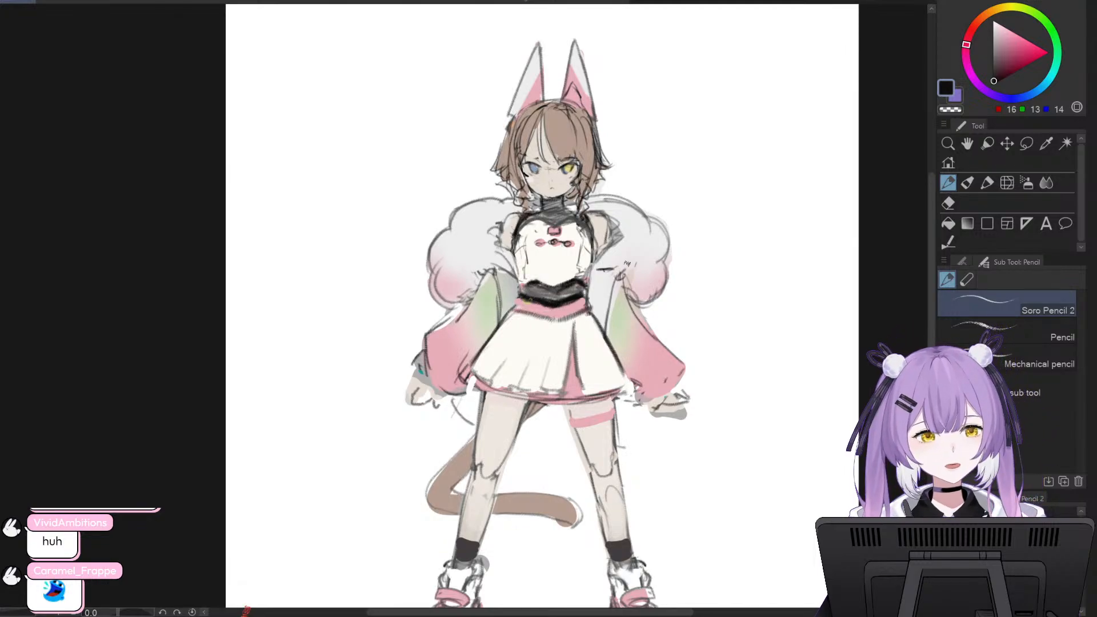
left_click_drag(931, 317, 929, 327)
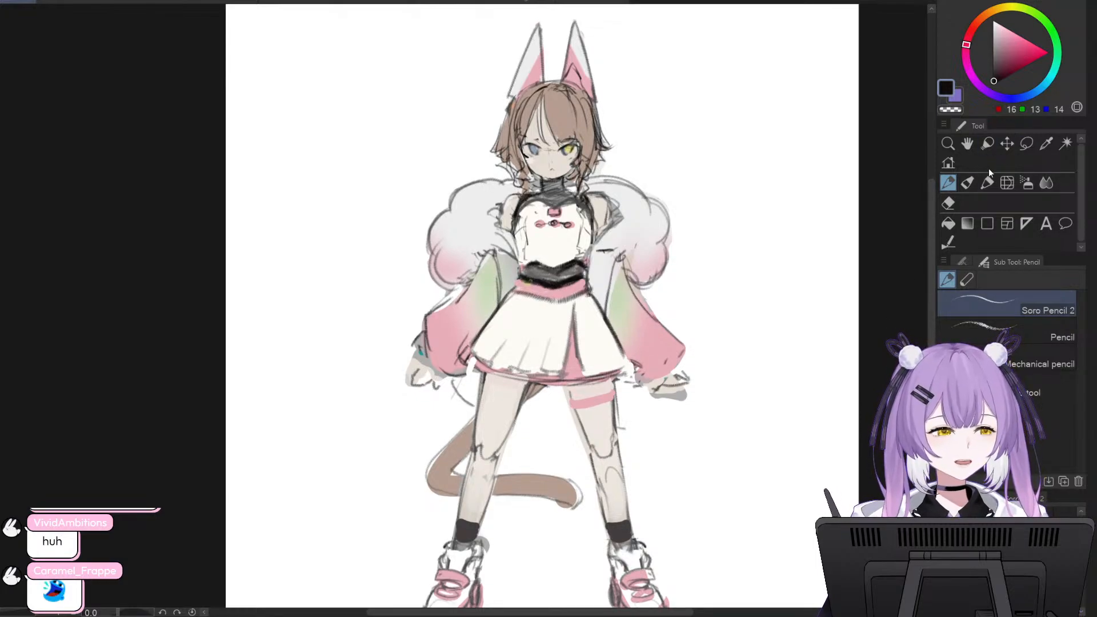
left_click(1008, 142)
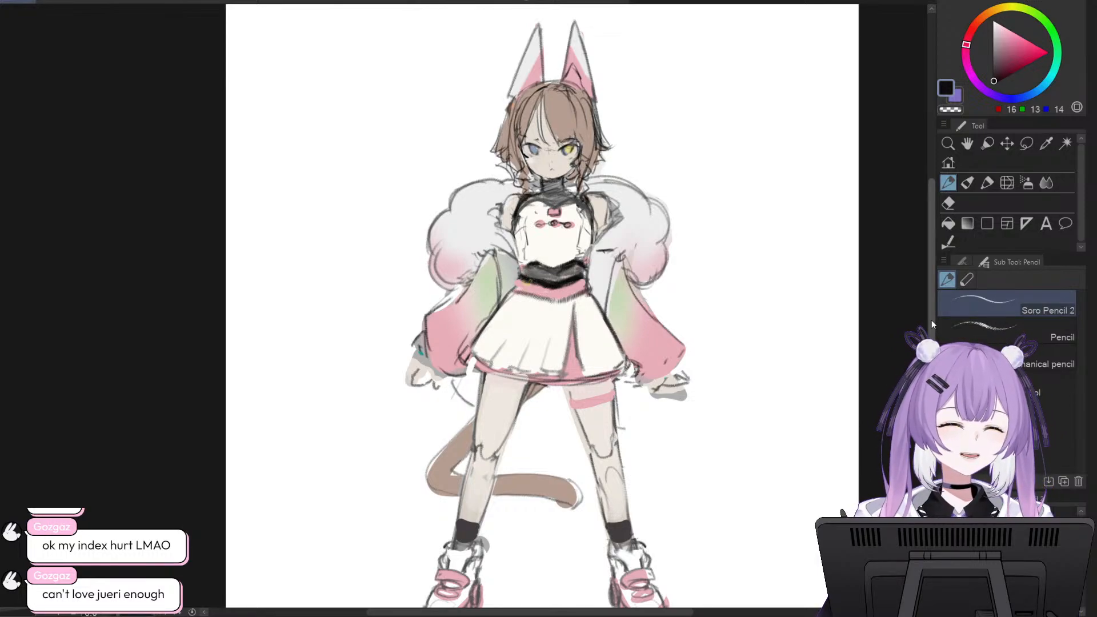
scroll(929, 320, "down", 3)
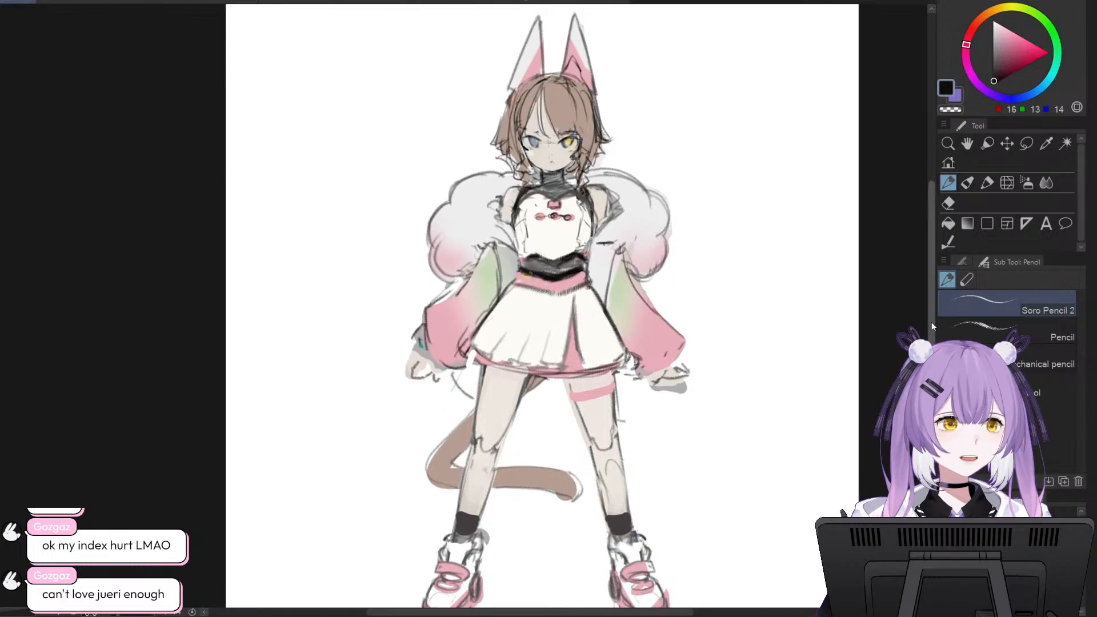
scroll(822, 374, "down", 1)
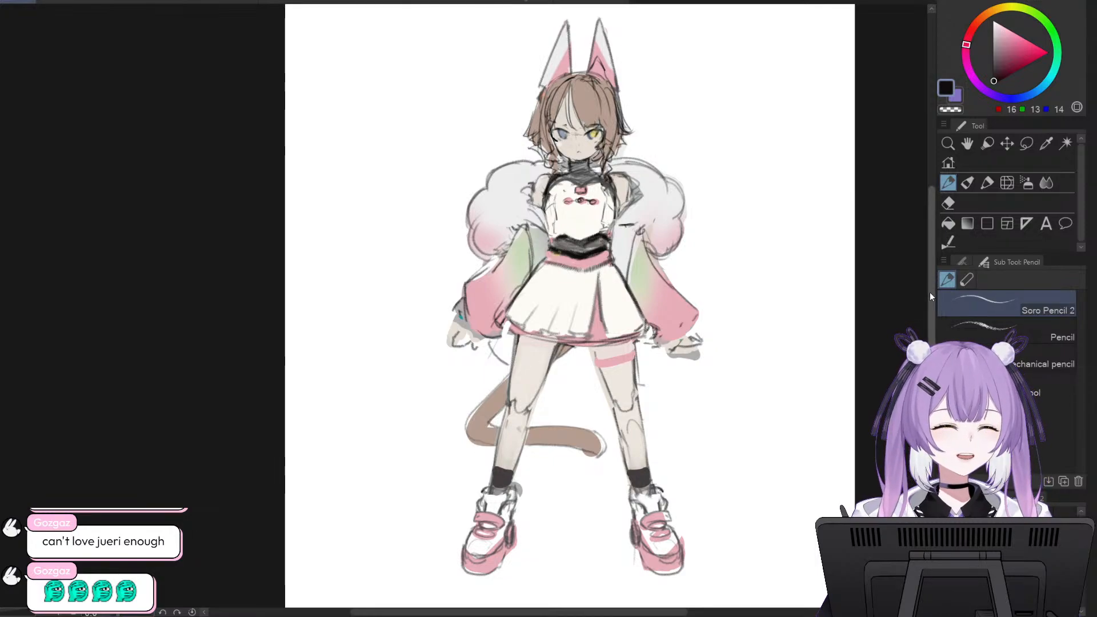
scroll(931, 282, "up", 1)
left_click_drag(930, 282, 931, 284)
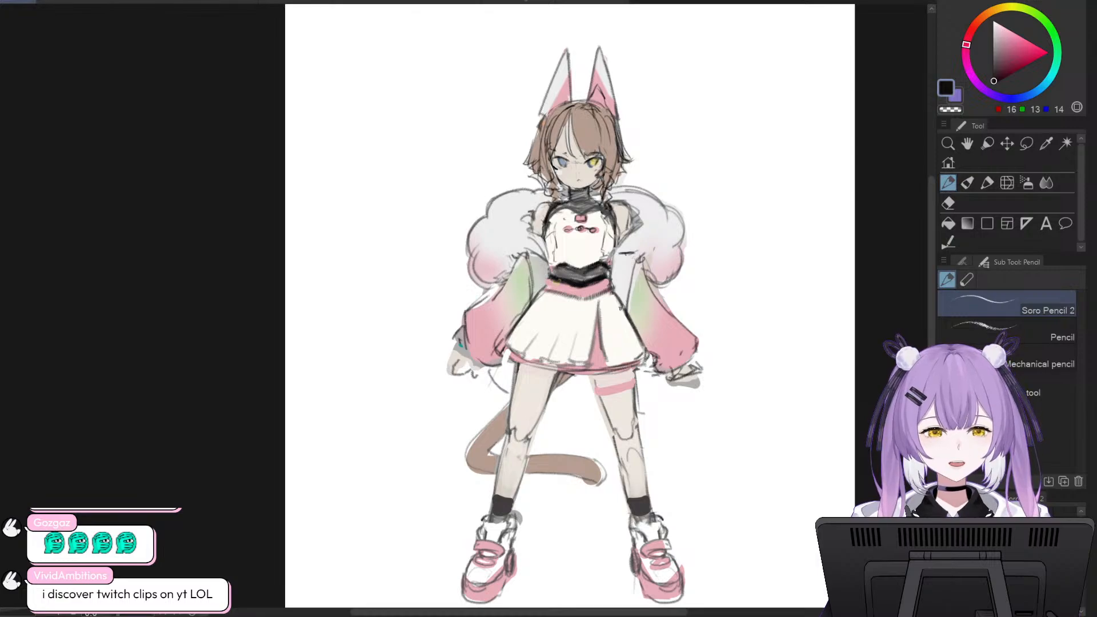
- Try a dark grey RGB 67, 62, 63 mark below the character's left knee with the Milli pen, and undo it
left_click(639, 505, "alt")
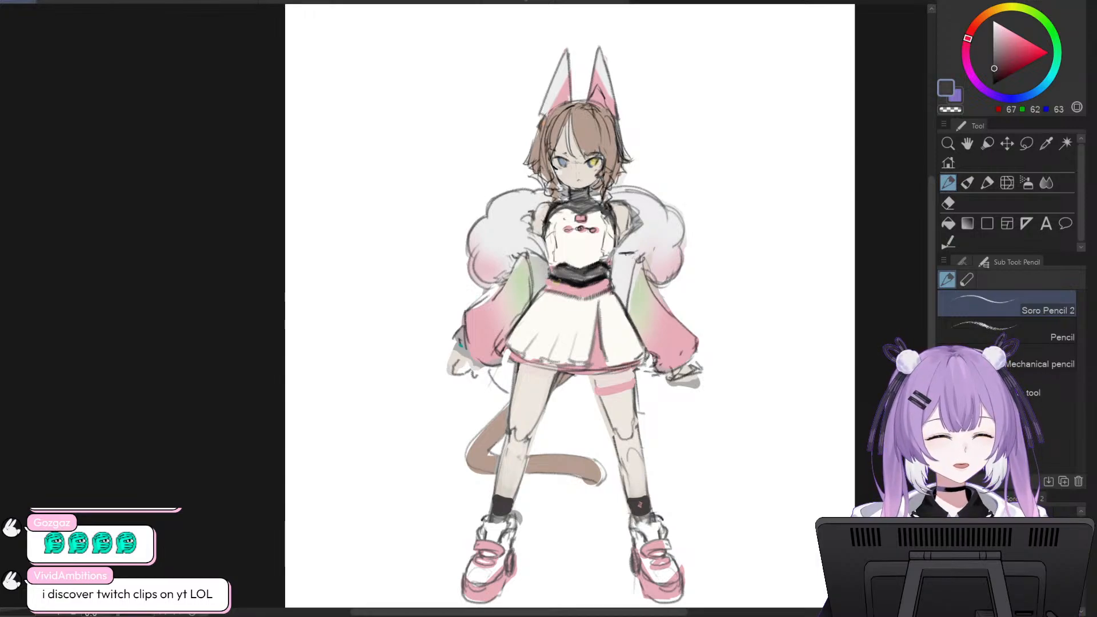
left_click(986, 182)
mouse_move(626, 450)
left_mouse_down()
mouse_move(631, 472)
mouse_move(634, 442)
mouse_move(639, 481)
mouse_move(638, 443)
left_mouse_up()
key("ctrl+z")
key("ctrl+z")
key("ctrl+z")
key("ctrl+z")
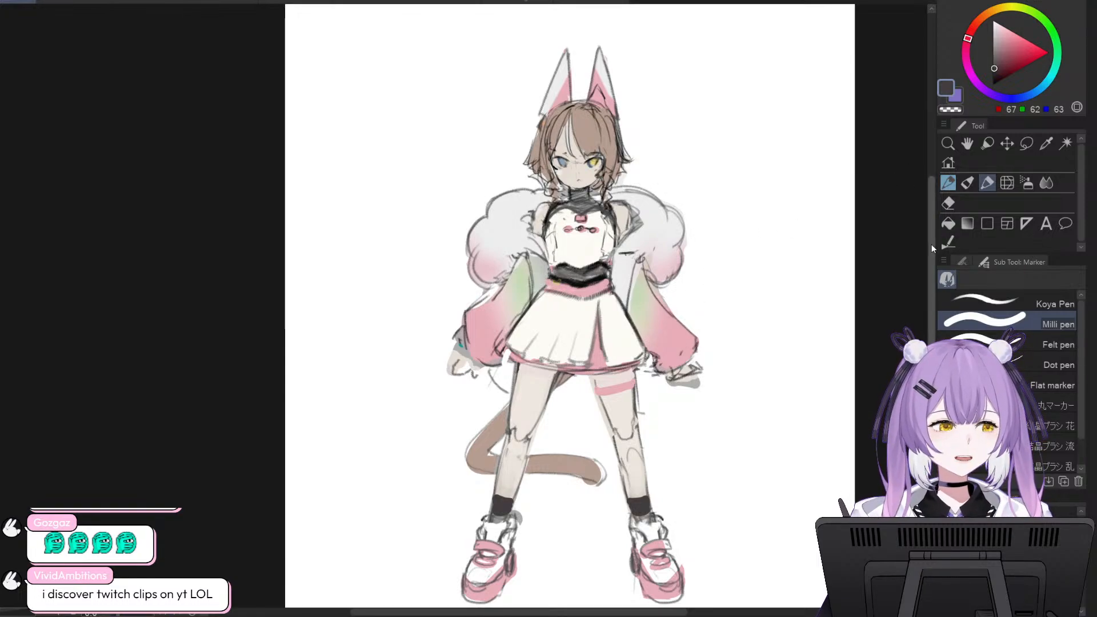
- Try an off-white RGB 254, 252, 246 choker with a yellow RGB 228, 217, 136 bell on the neck using the Milli pen
left_click_drag(931, 244, 938, 231)
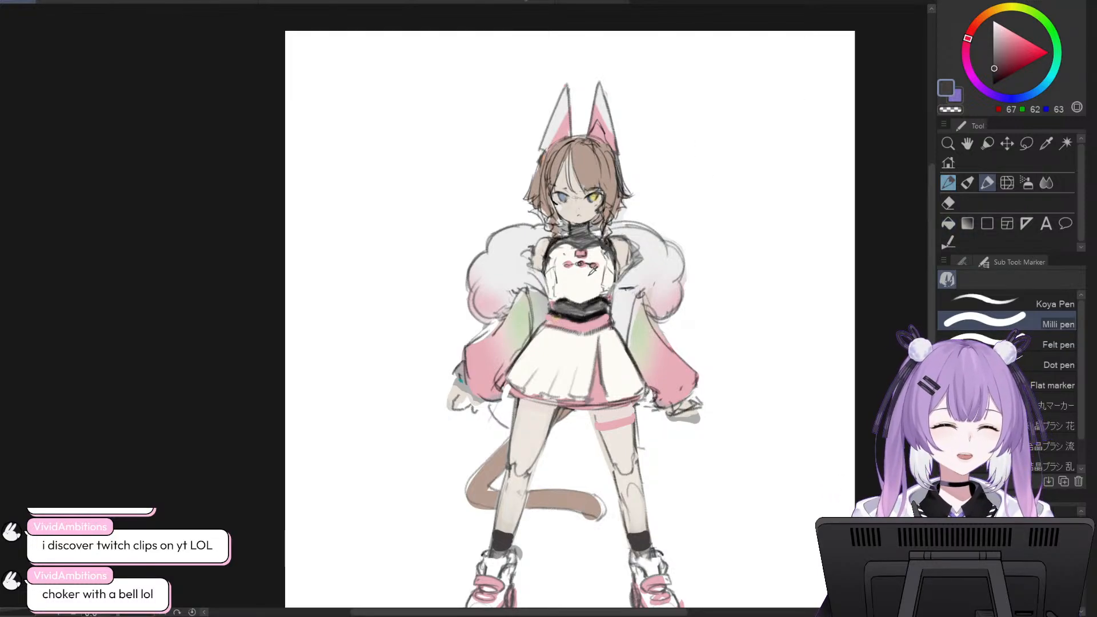
left_click(591, 272, "alt")
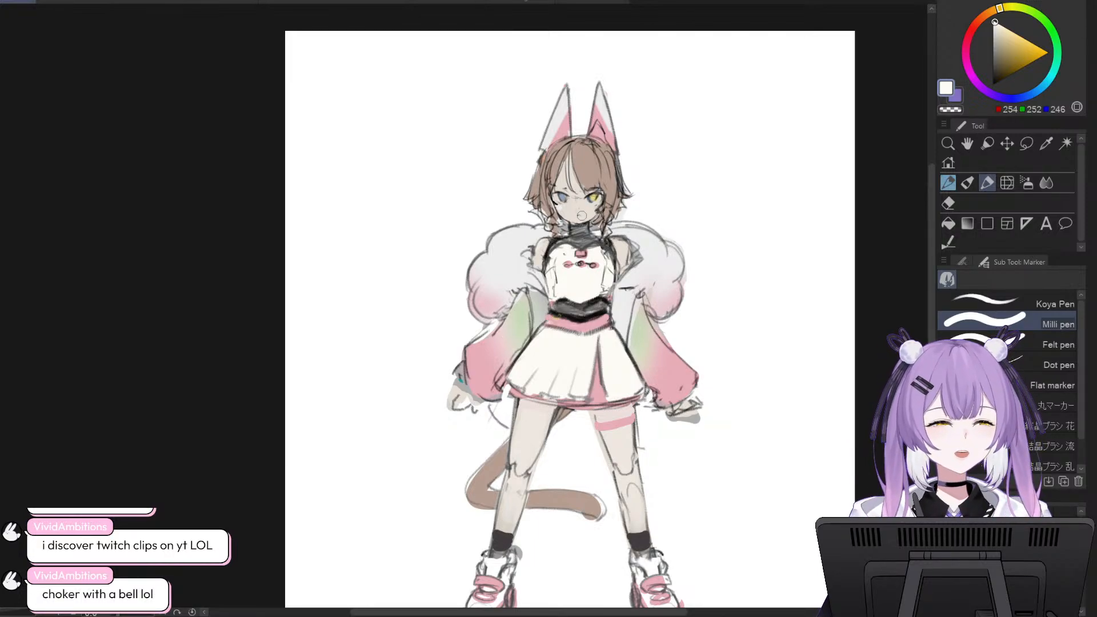
left_click_drag(569, 228, 588, 226)
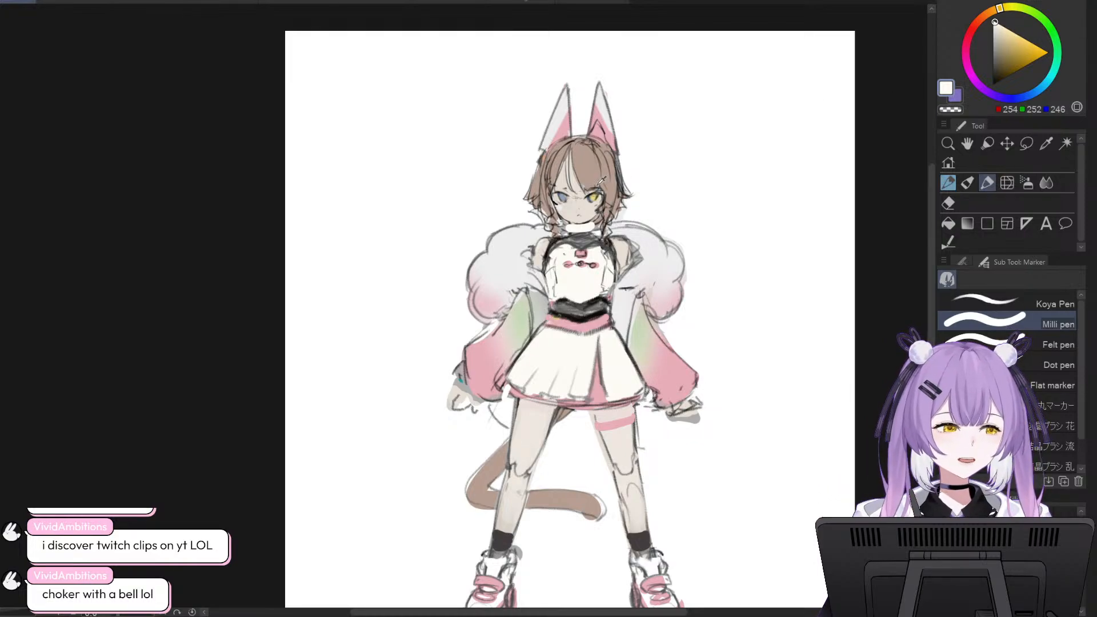
left_click(594, 196, "alt")
left_click_drag(578, 229, 582, 229)
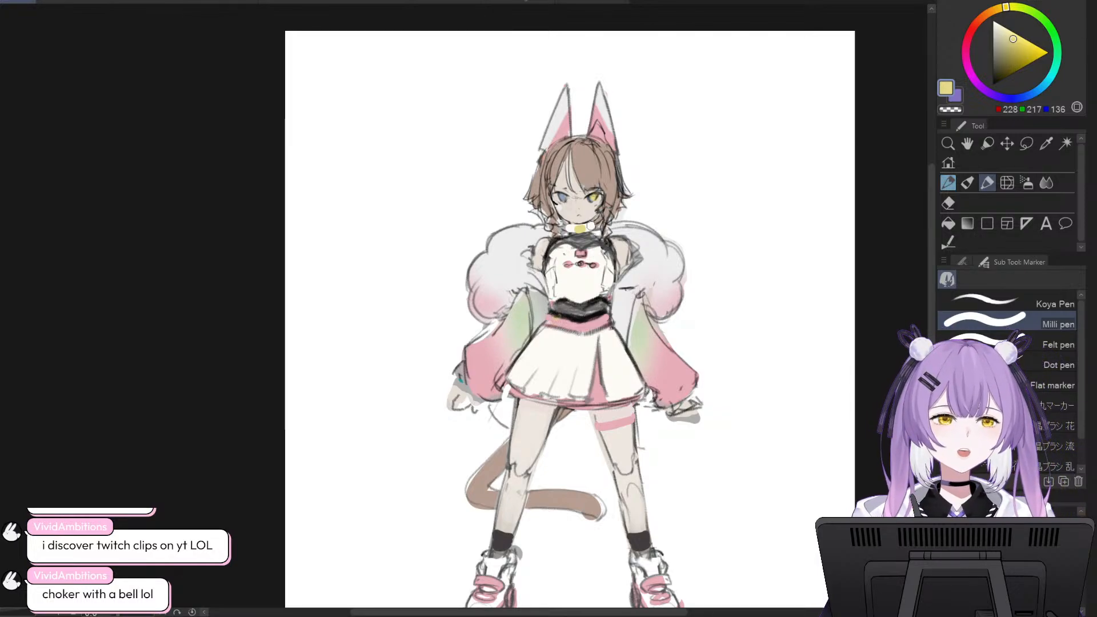
left_click_drag(576, 228, 583, 233)
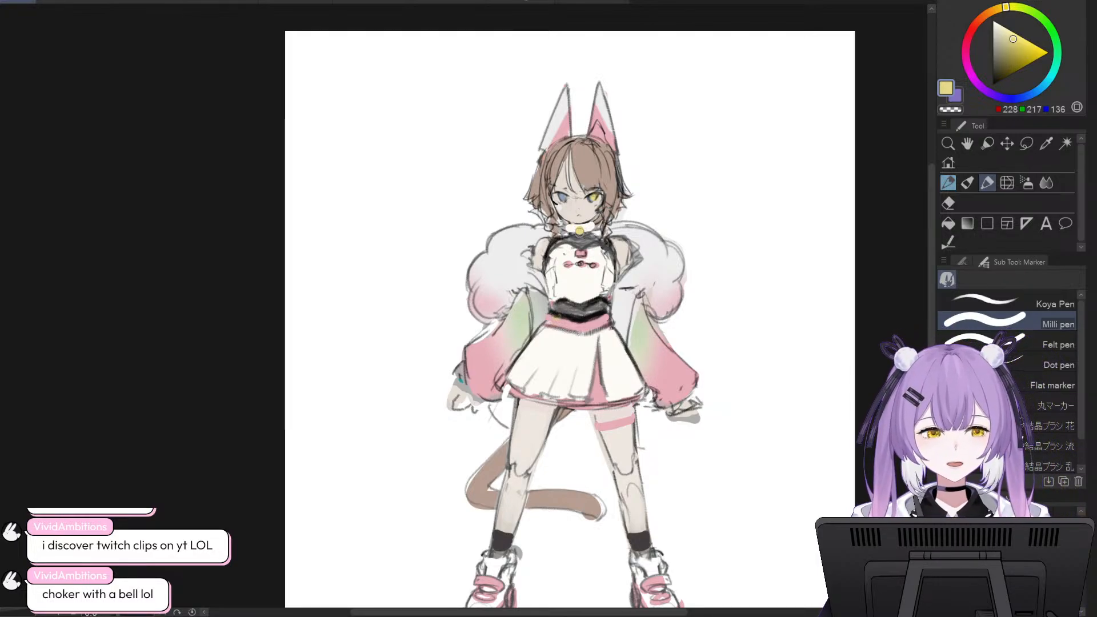
key("ctrl+z")
- Try a thinner off-white choker with a yellow bell over the dark collar, and undo both
left_click(588, 261, "alt")
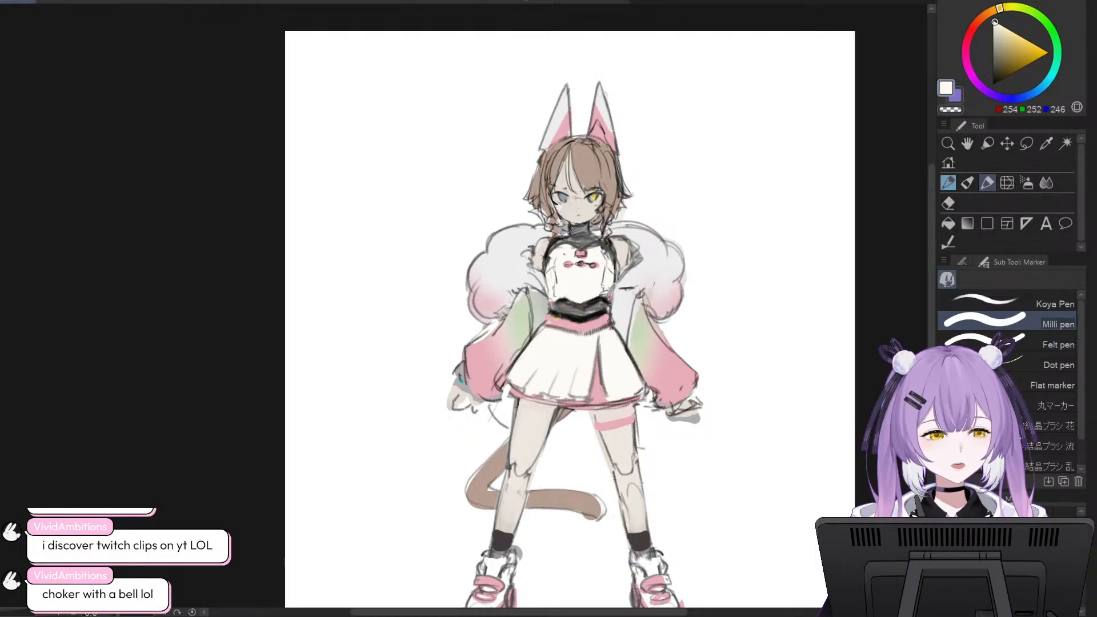
left_click_drag(569, 232, 586, 231)
key("ctrl+z")
key("ctrl+z")
key("ctrl+z")
key("ctrl+z")
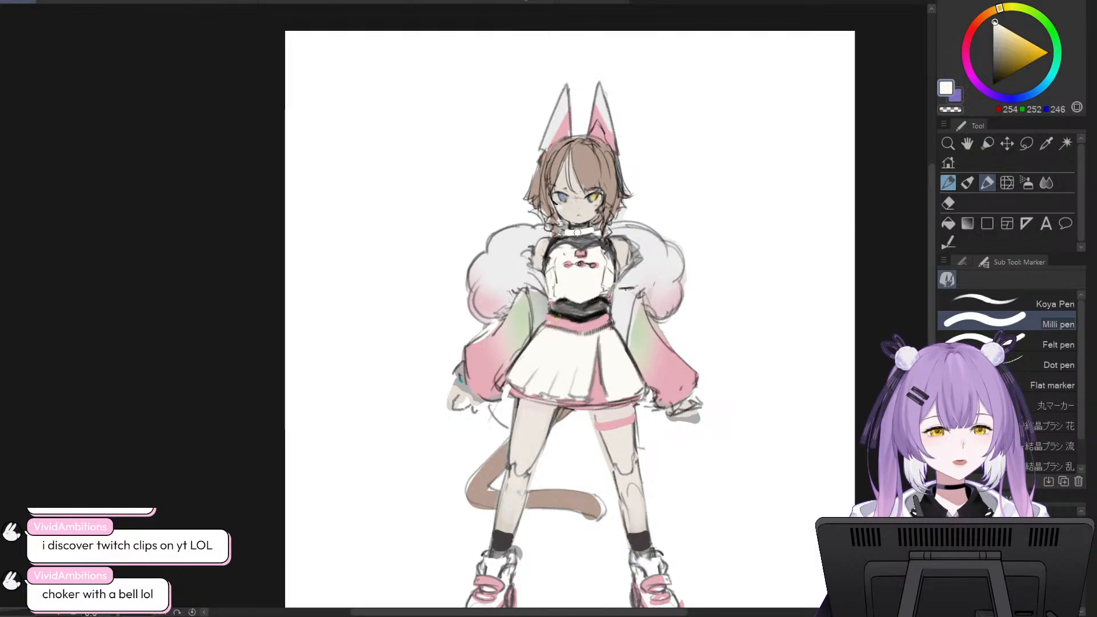
left_click(595, 198, "alt")
left_click_drag(578, 228, 581, 233)
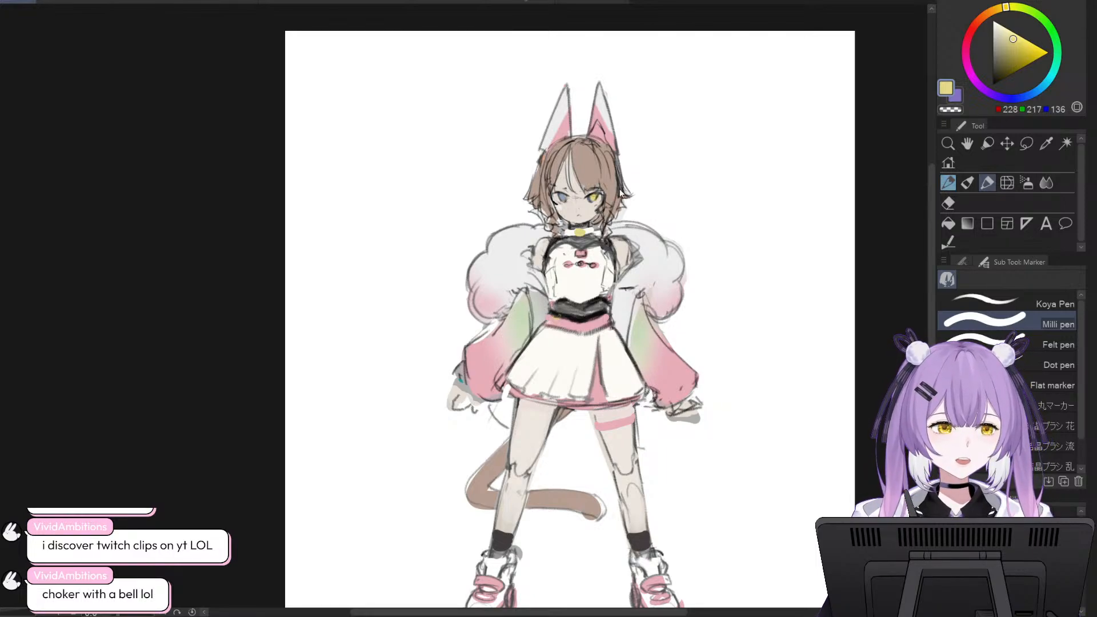
key("ctrl+z")
key("ctrl+z")
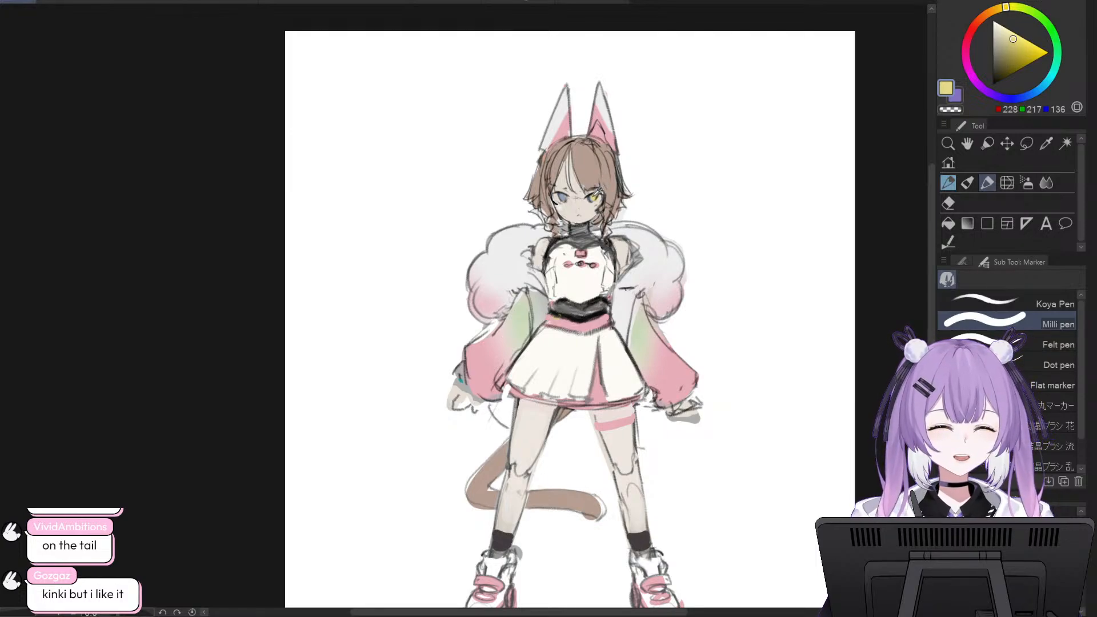
- Try small yellow RGB 228, 217, 136 bells at the base of the character's right ear, and undo them
left_click_drag(569, 136, 565, 136)
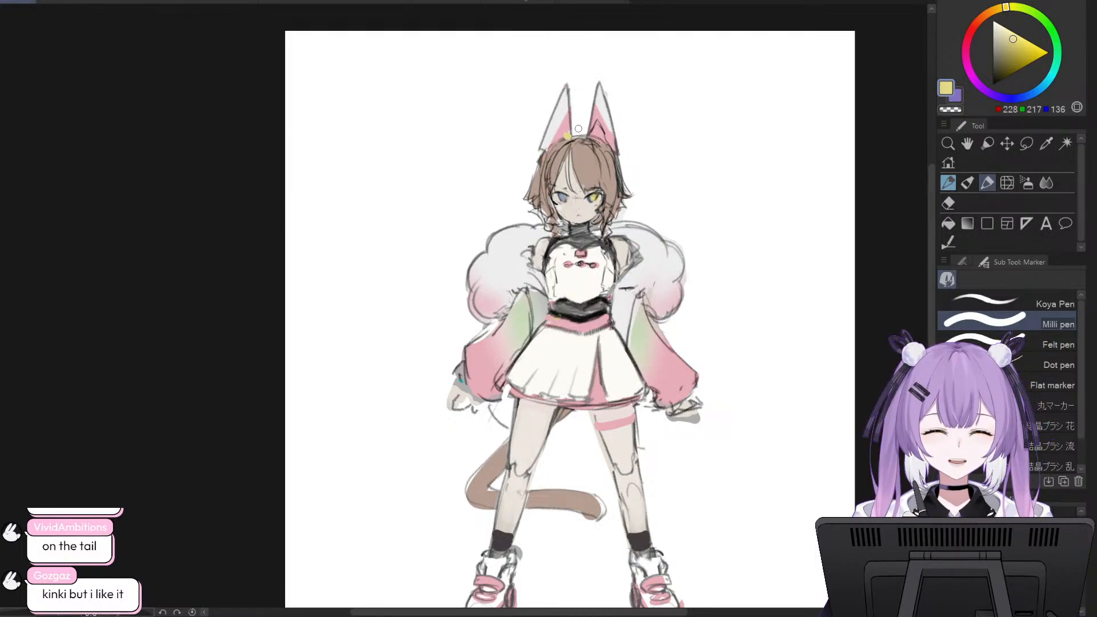
key("ctrl+z")
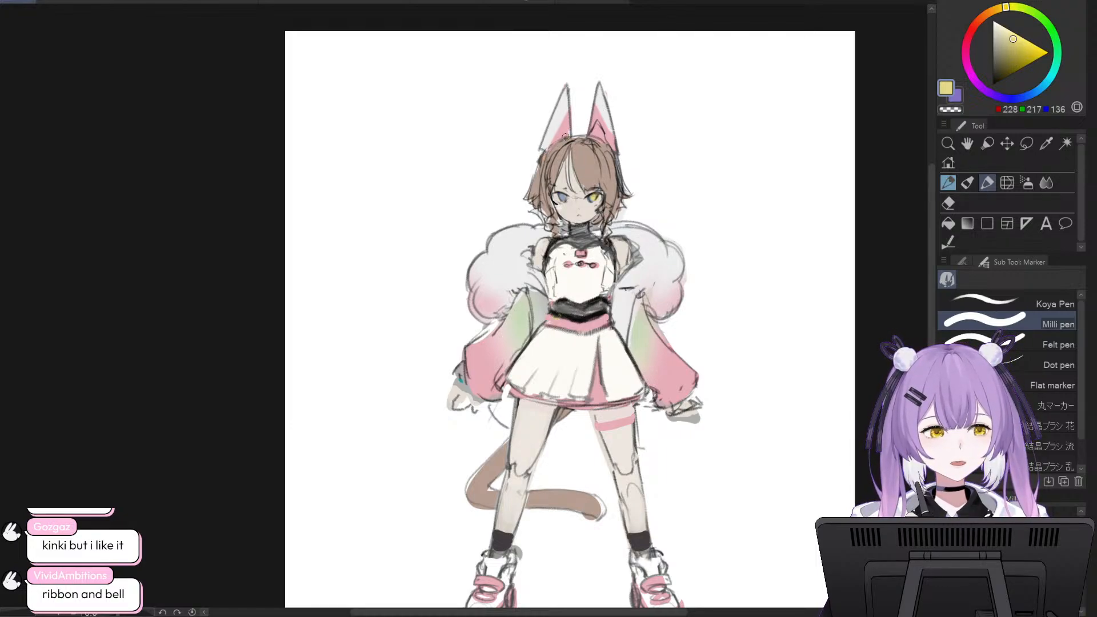
mouse_move(544, 152)
left_mouse_down()
mouse_move(538, 160)
mouse_move(547, 146)
left_mouse_up()
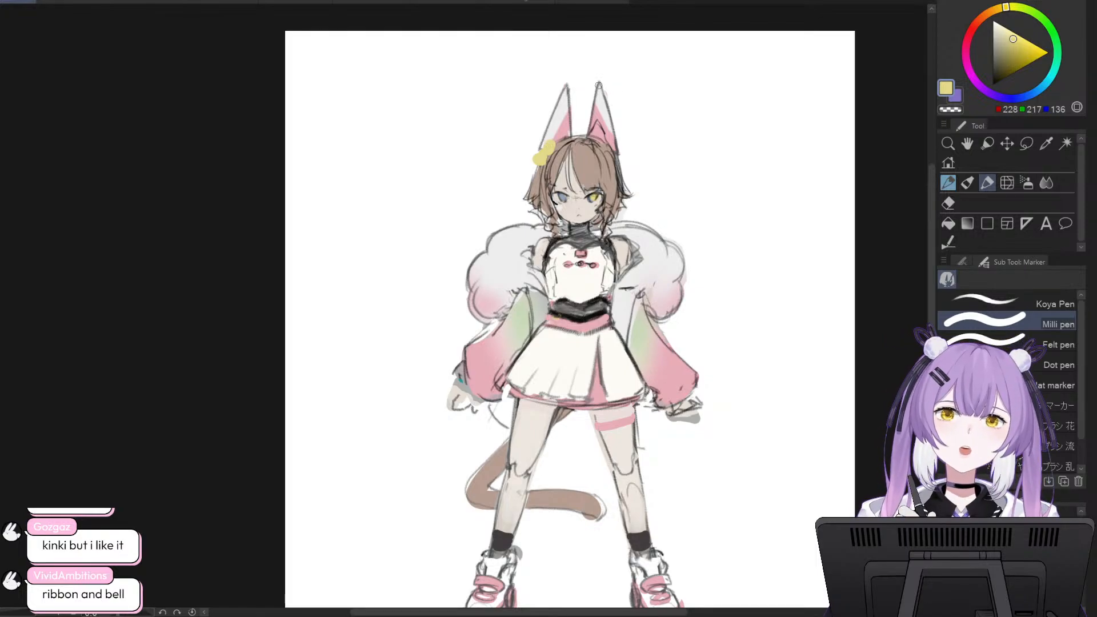
key("ctrl+z")
key("ctrl+z")
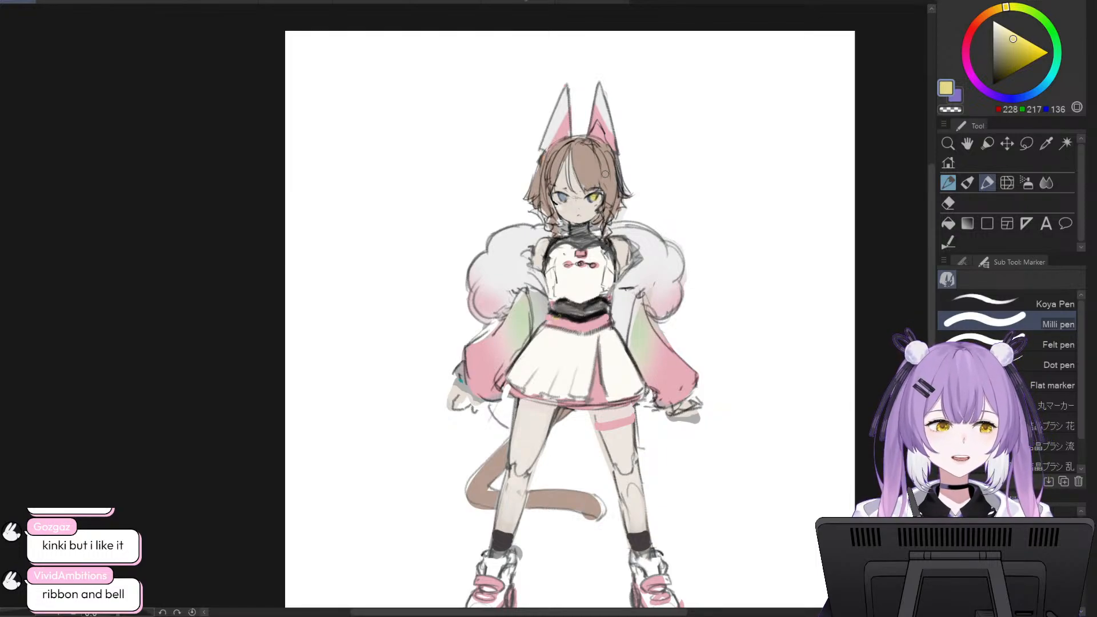
- Paint a yellow RGB 228, 217, 136 bell with a pink RGB 231, 173, 185 bow on the tail using the Milli pen
left_click_drag(929, 337, 930, 344)
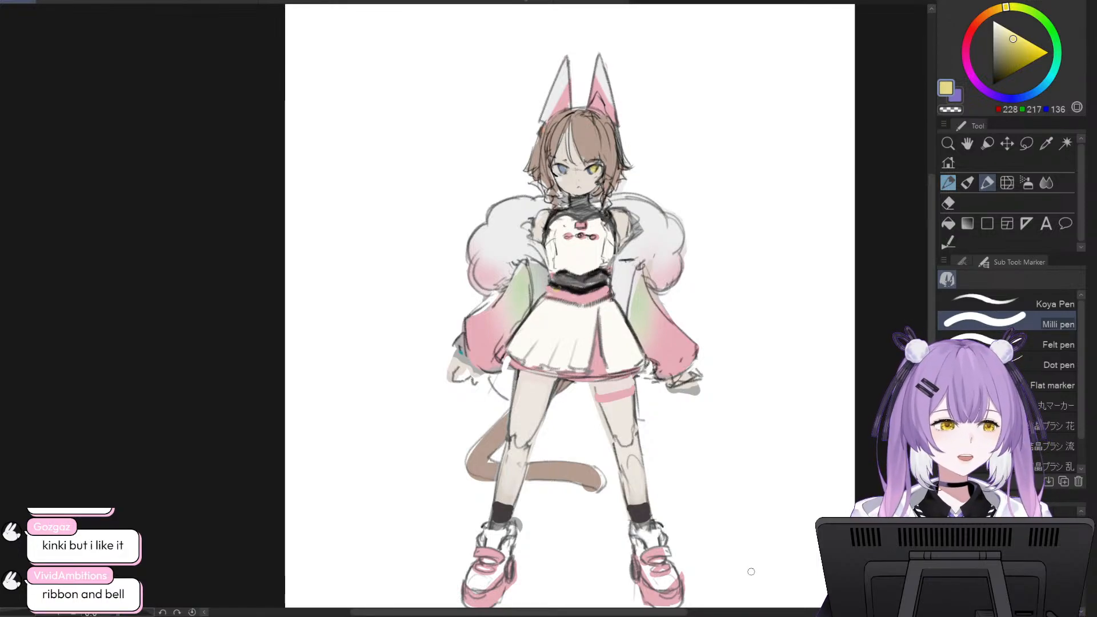
left_click_drag(664, 612, 671, 612)
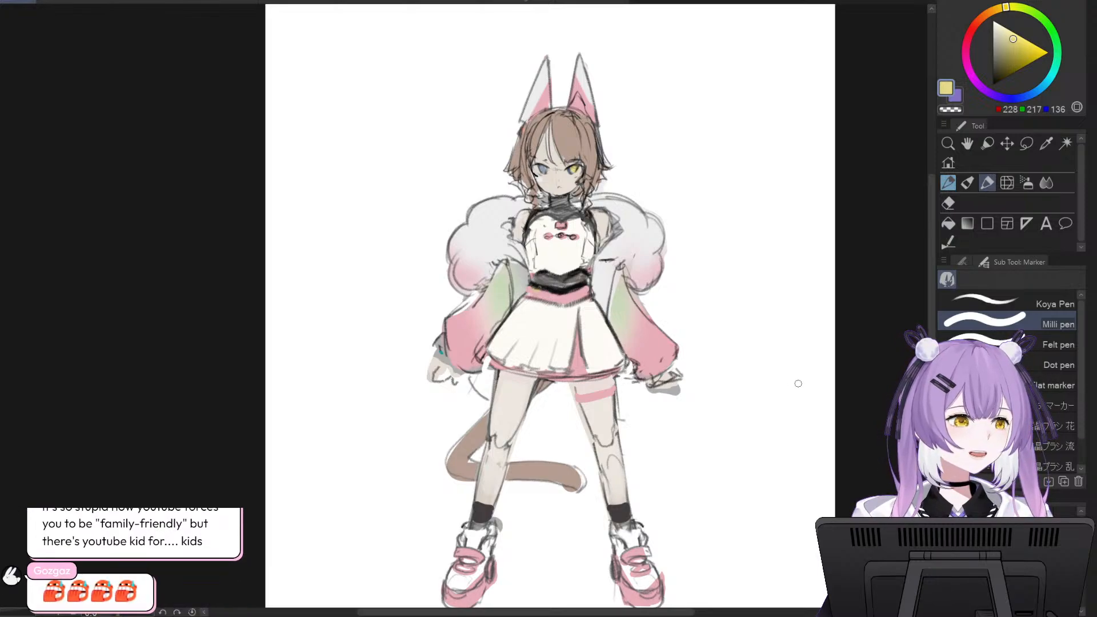
scroll(929, 324, "down", 1)
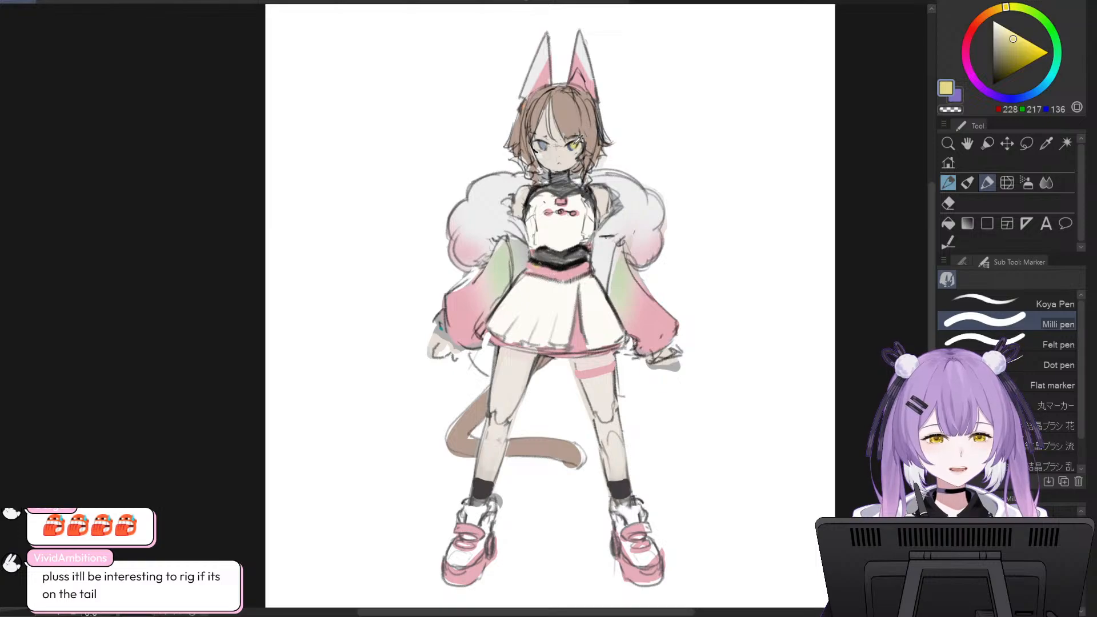
left_click_drag(536, 443, 532, 445)
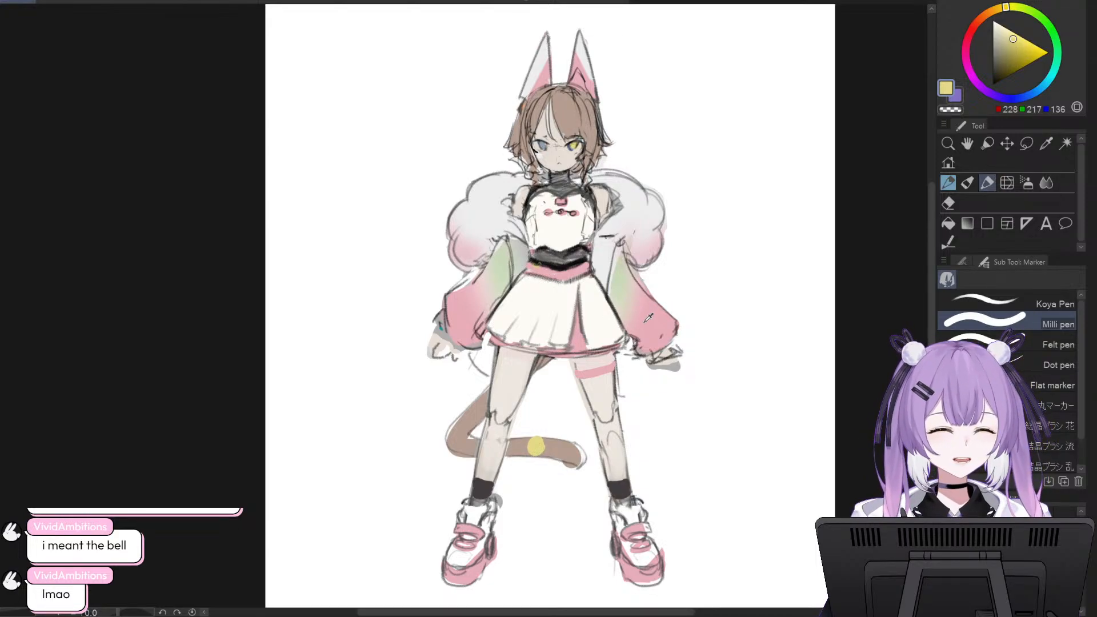
left_click(649, 331, "alt")
mouse_move(540, 436)
left_mouse_down()
mouse_move(532, 430)
mouse_move(548, 432)
mouse_move(526, 464)
mouse_move(540, 460)
mouse_move(523, 461)
mouse_move(538, 470)
left_mouse_up()
mouse_move(534, 427)
left_mouse_down()
mouse_move(554, 423)
mouse_move(546, 434)
left_mouse_up()
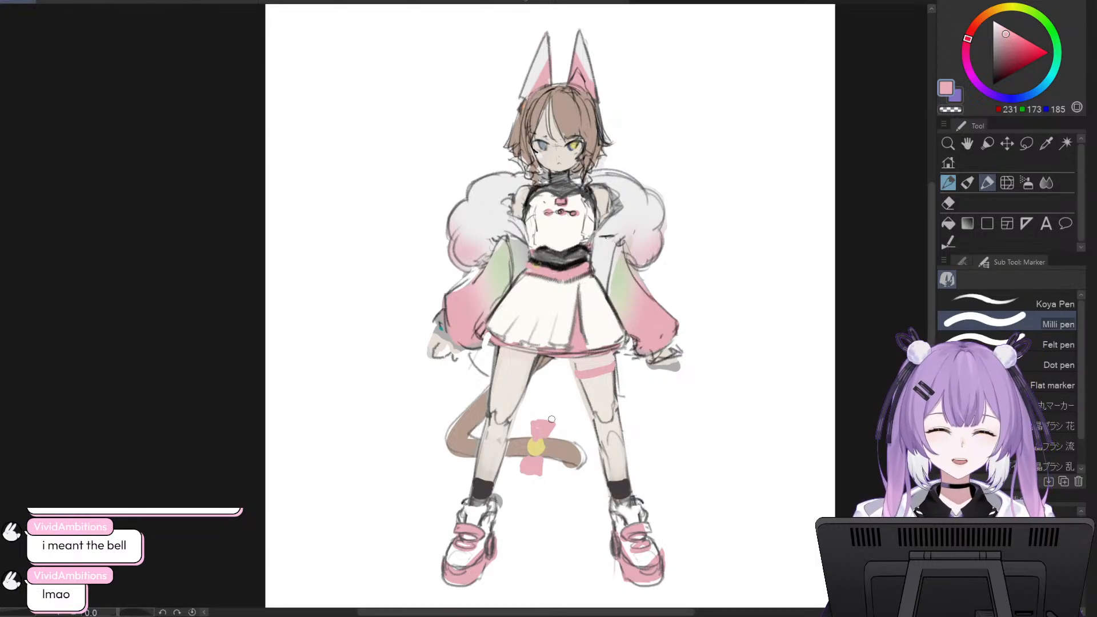
- Trim the bow on the tail with the Hard eraser, and remove the whole bow and bell
left_click(948, 203)
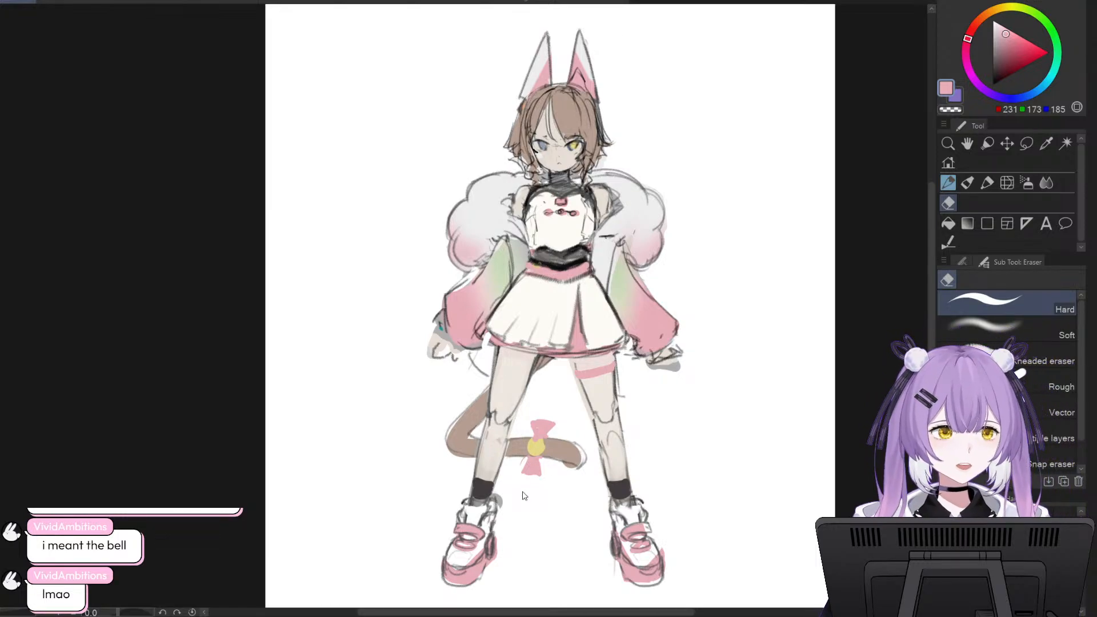
left_click_drag(521, 457, 542, 475)
left_click_drag(531, 422, 554, 430)
left_click_drag(521, 457, 541, 469)
mouse_move(530, 431)
left_mouse_down()
mouse_move(549, 438)
mouse_move(543, 452)
left_mouse_up()
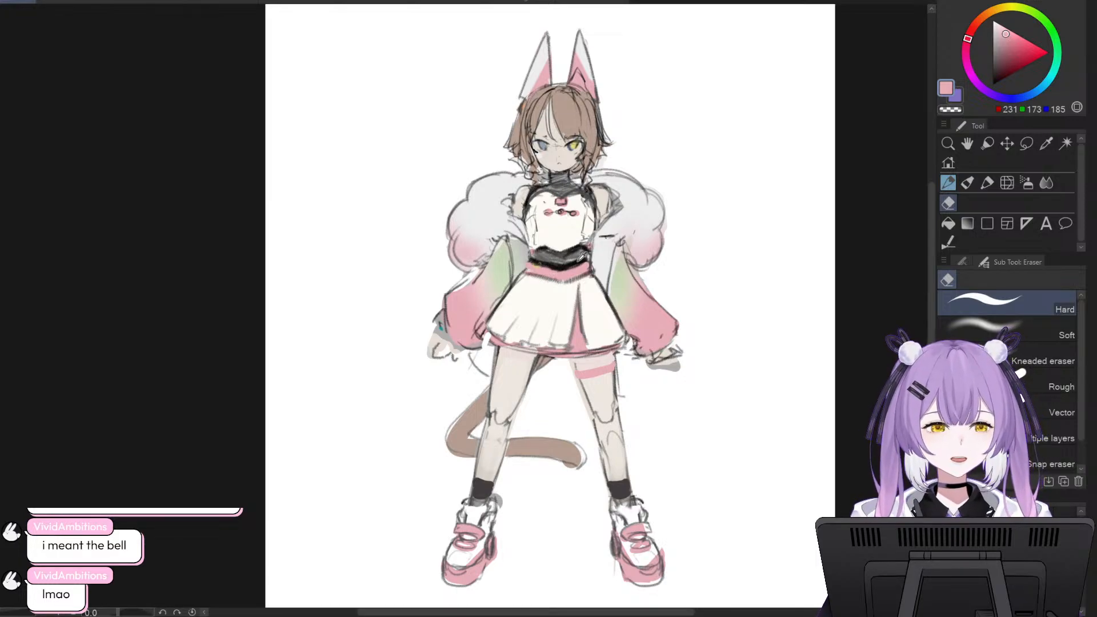
- Draw an overlapping fold line across the pink belt with Soro Pencil 2 in near-black sampled from the waistband
left_click(571, 257, "alt")
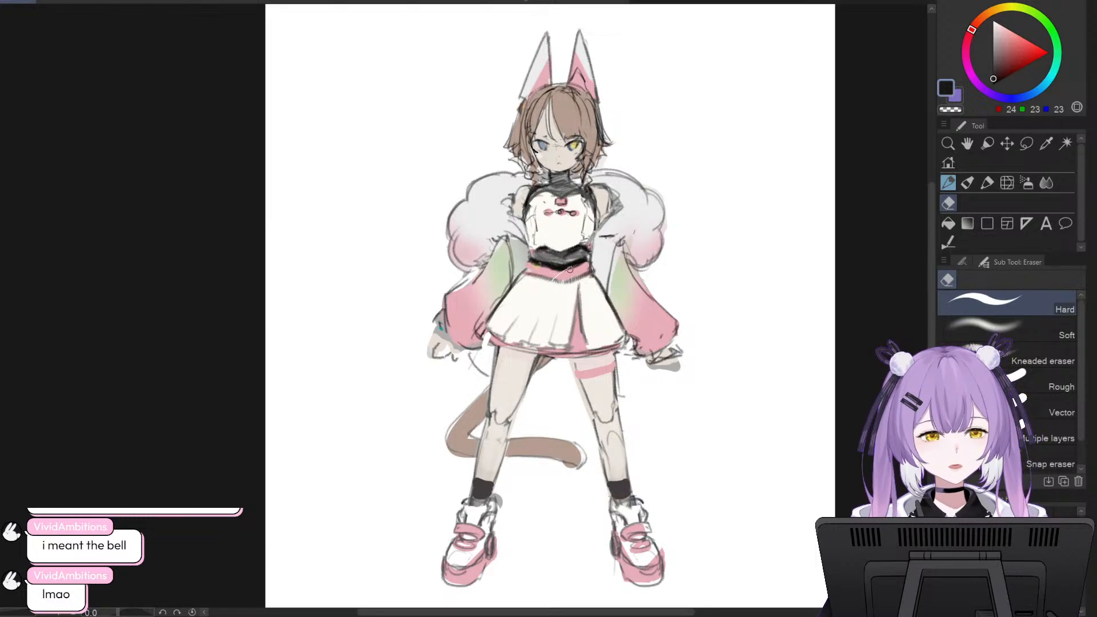
key("p")
left_click(569, 257, "alt")
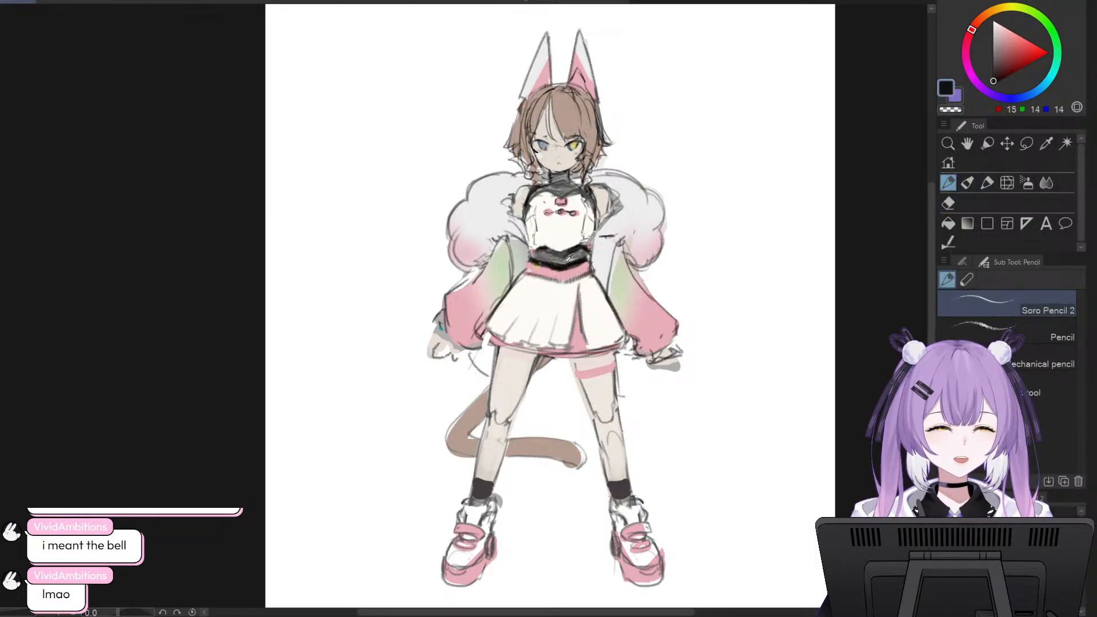
left_click(556, 258, "alt")
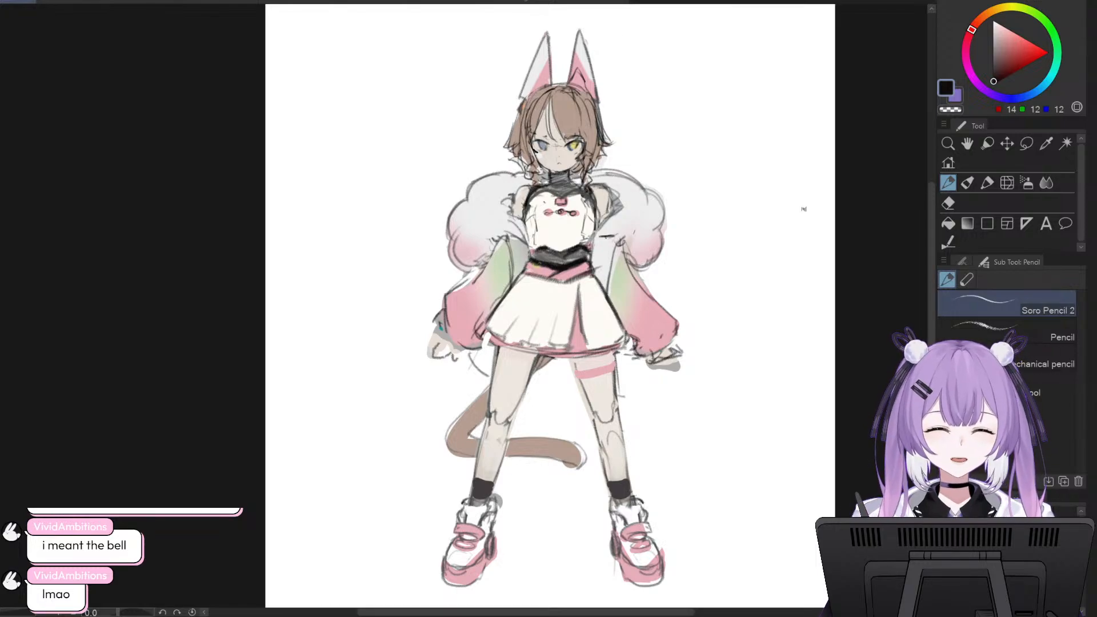
- Push the skirt's pink pleat outward with Liquify, and try a pink RGB 231, 173, 185 Soro Pencil 2 stroke across its upper part
key("j")
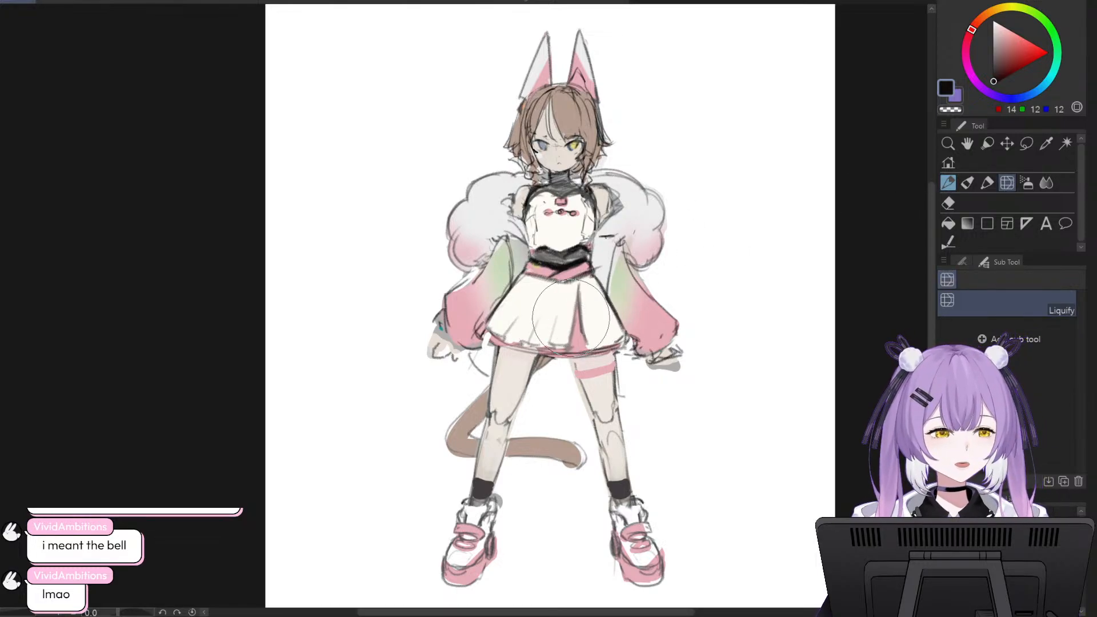
mouse_move(571, 317)
left_mouse_down()
mouse_move(594, 317)
mouse_move(580, 320)
mouse_move(566, 350)
mouse_move(594, 328)
mouse_move(583, 302)
mouse_move(587, 333)
left_mouse_up()
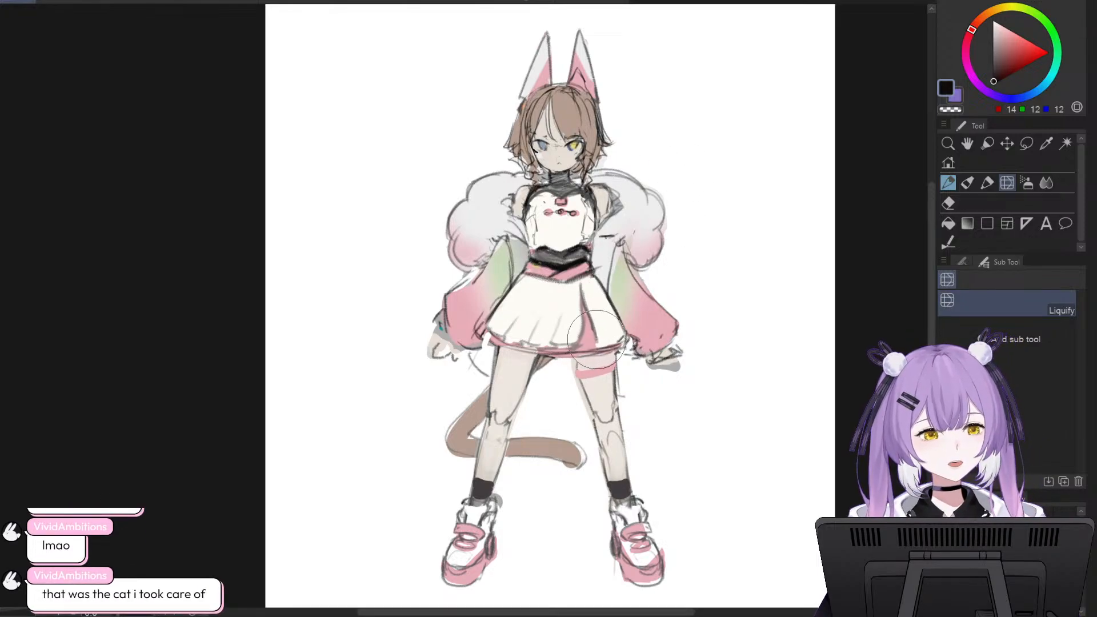
left_click(965, 182)
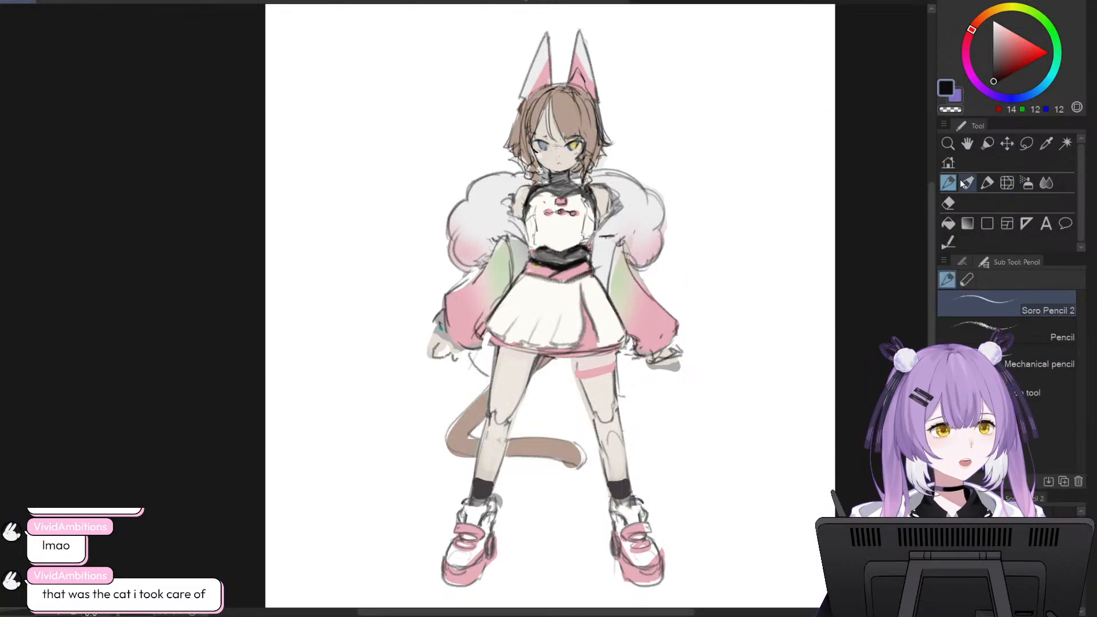
left_click(592, 328, "alt")
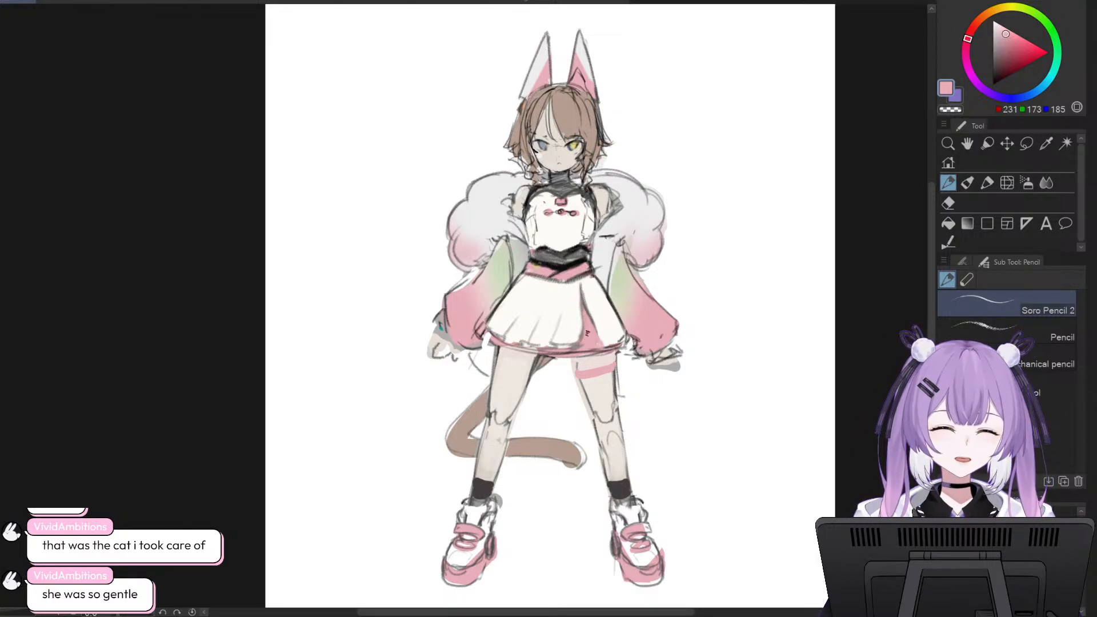
left_click(572, 328, "alt")
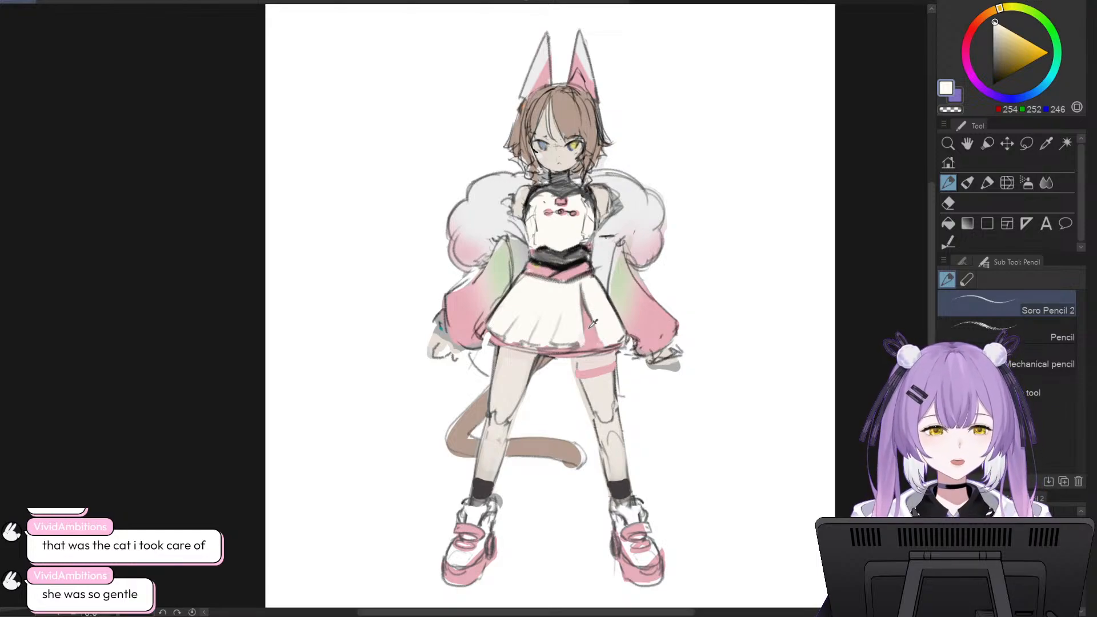
left_click(572, 284, "alt")
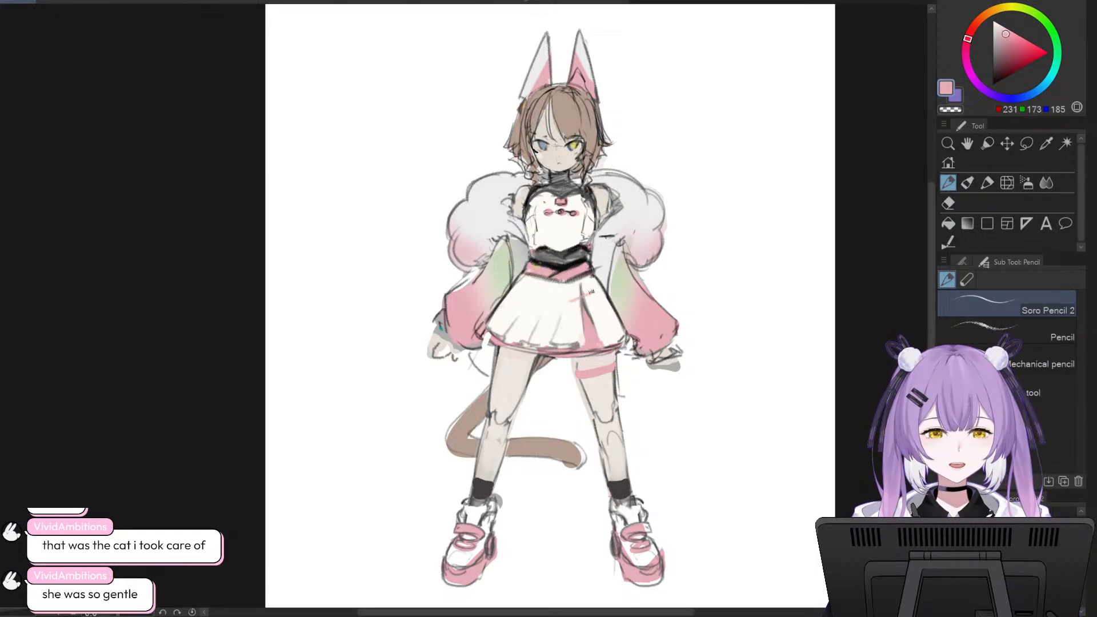
left_click_drag(571, 301, 589, 295)
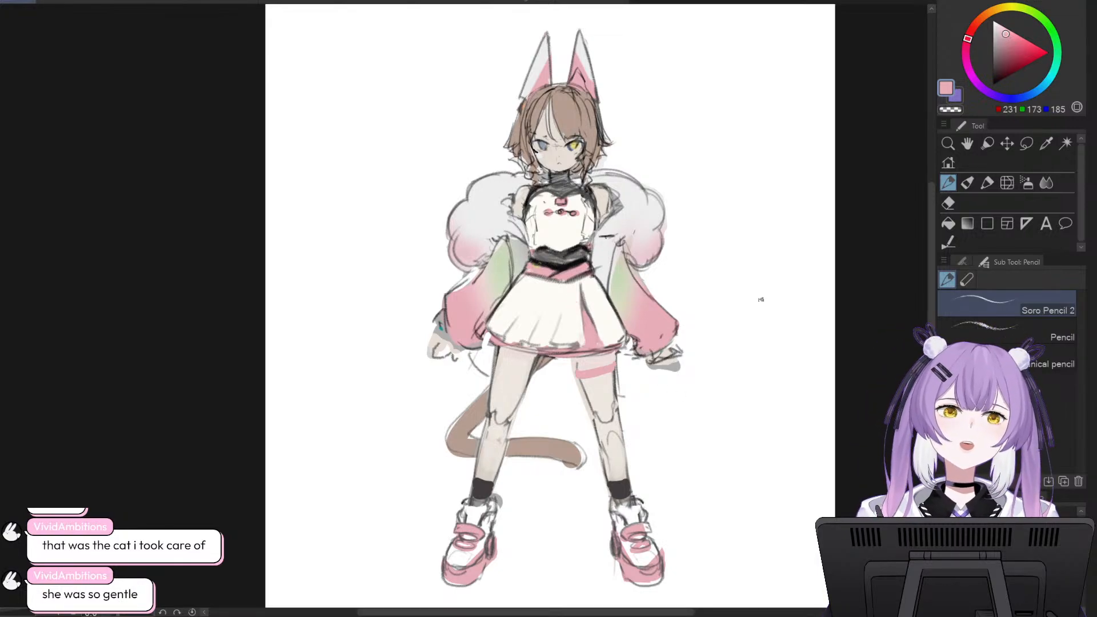
- Paint over the skirt's pink pleat and its dark fold line with the Milli pen in off-white RGB 254, 252, 246
left_click(577, 306, "alt")
left_click(987, 183)
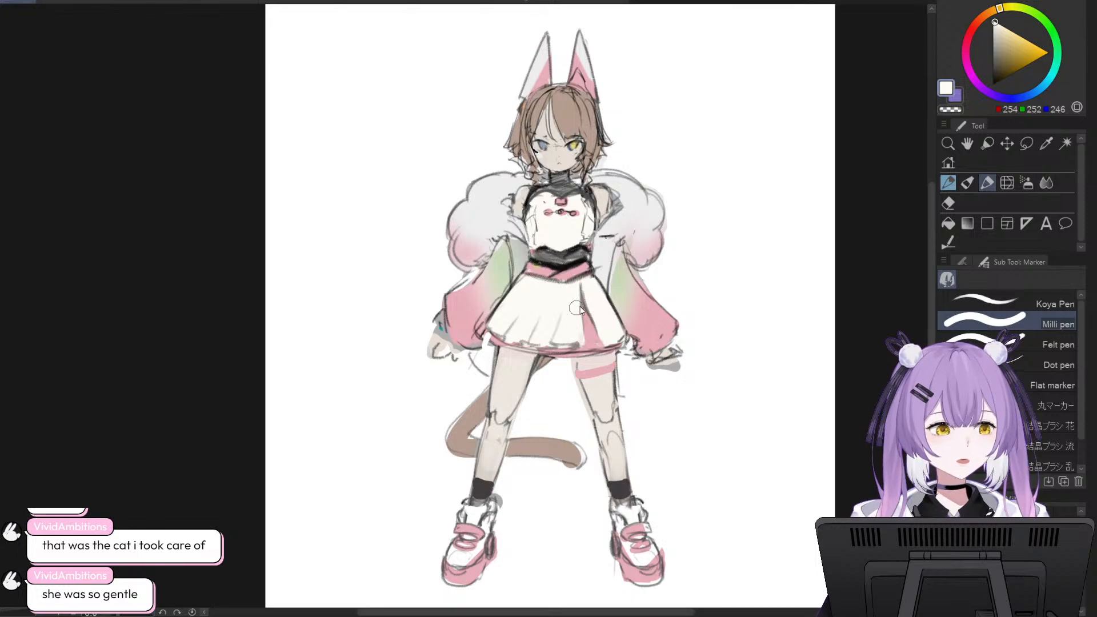
mouse_move(586, 296)
left_mouse_down()
mouse_move(590, 333)
mouse_move(602, 331)
left_mouse_up()
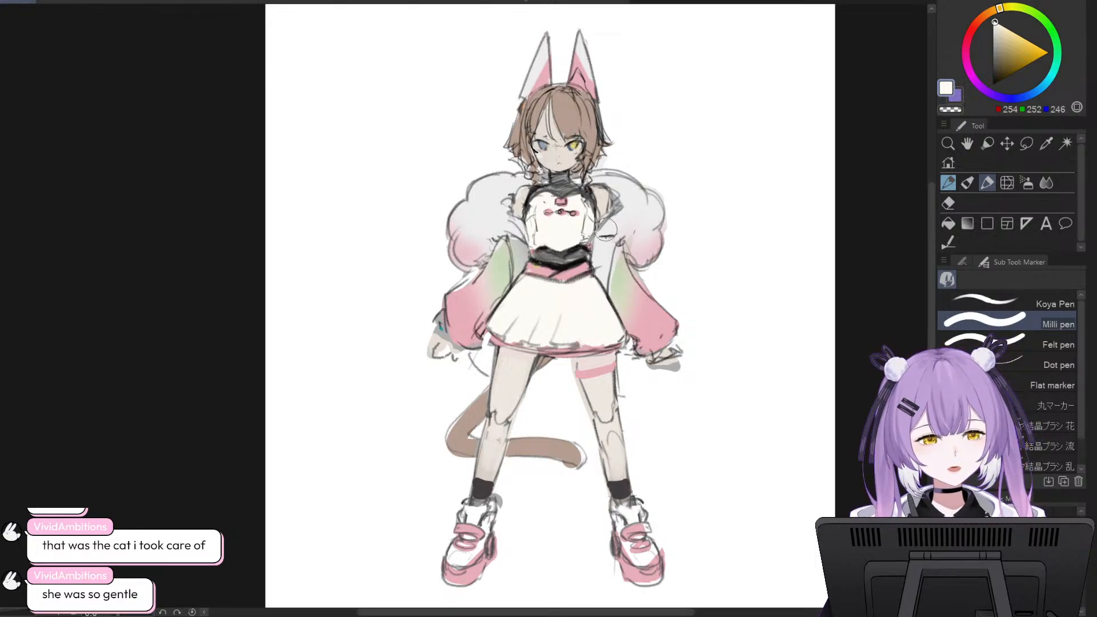
- Paint a slanted pink RGB 231, 173, 185 stripe on the skirt, widening from below the belt down to the hem
left_click(597, 344, "alt")
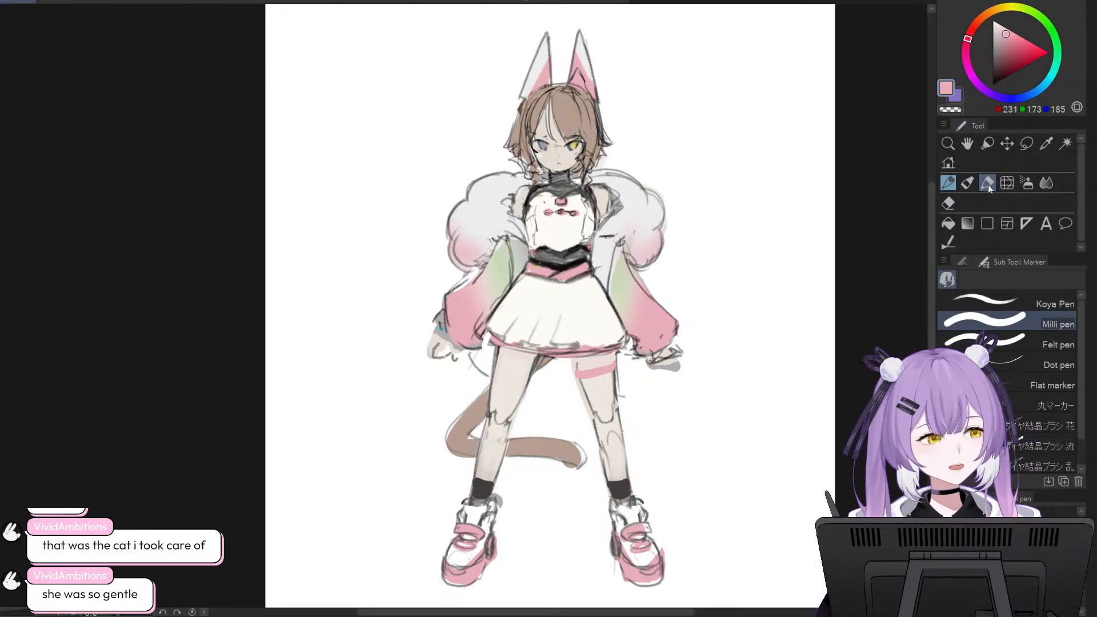
mouse_move(591, 332)
left_mouse_down()
mouse_move(598, 343)
mouse_move(584, 302)
left_mouse_up()
left_click(588, 296, "alt")
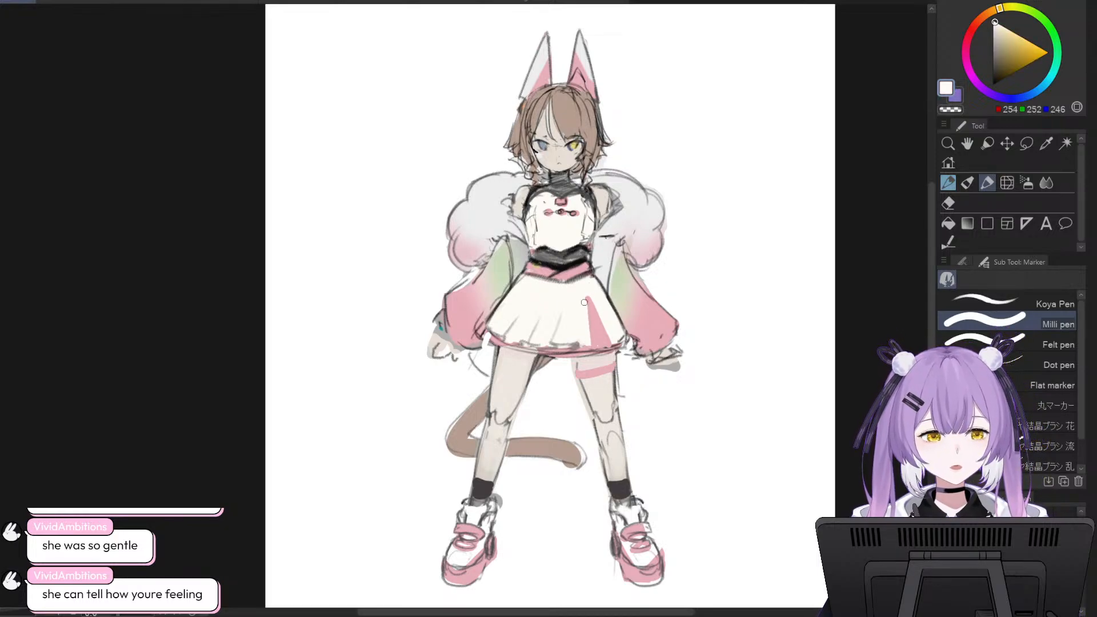
left_click(597, 311, "alt")
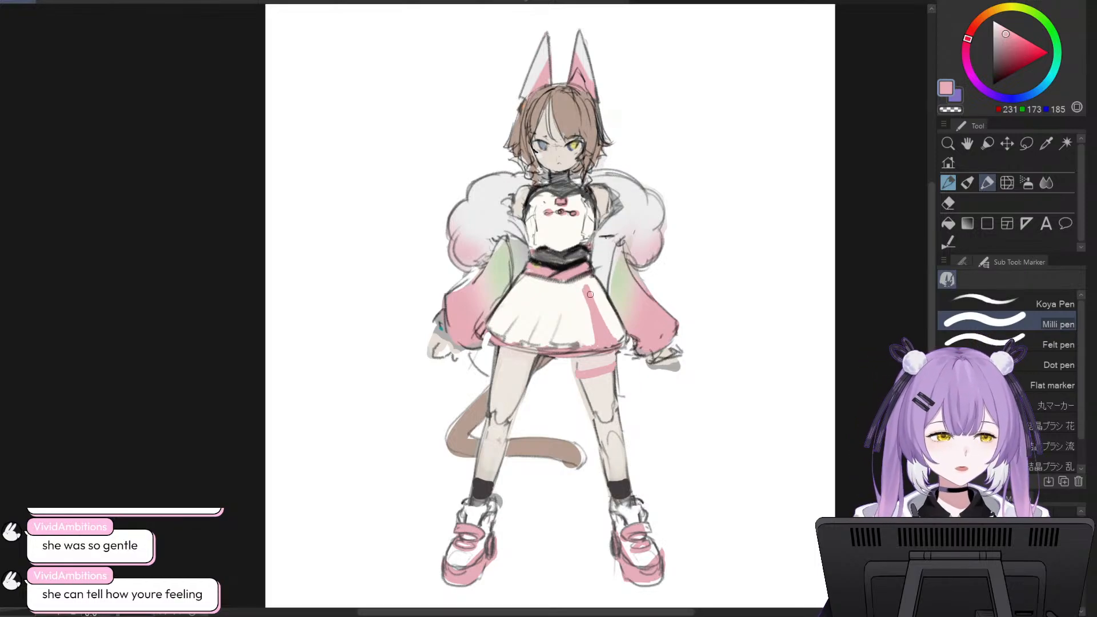
left_click_drag(588, 293, 610, 342)
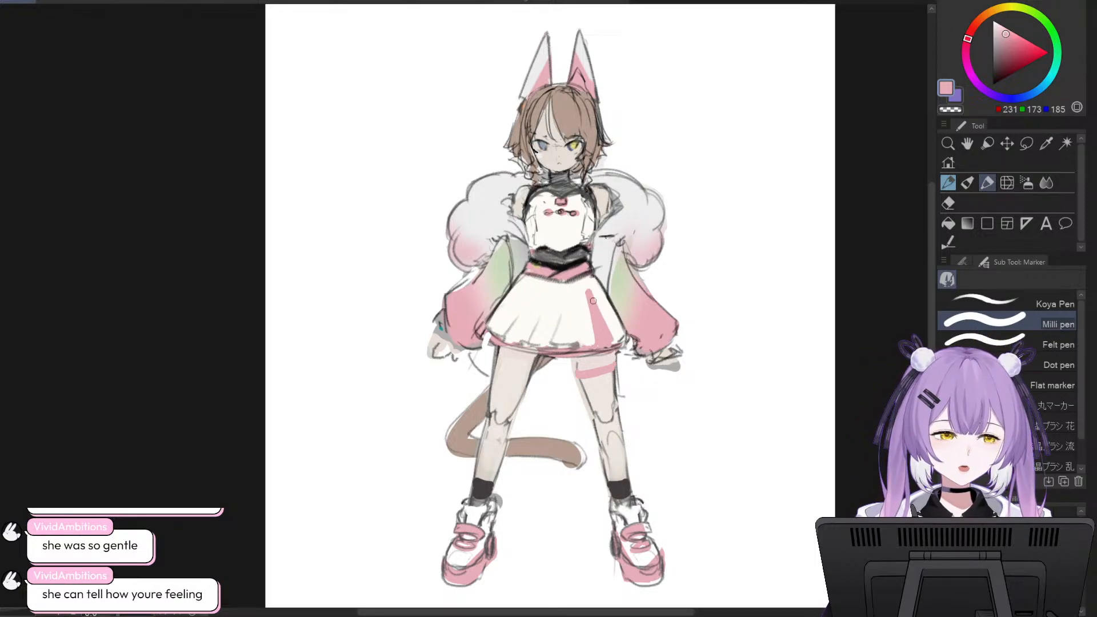
left_click_drag(588, 291, 610, 342)
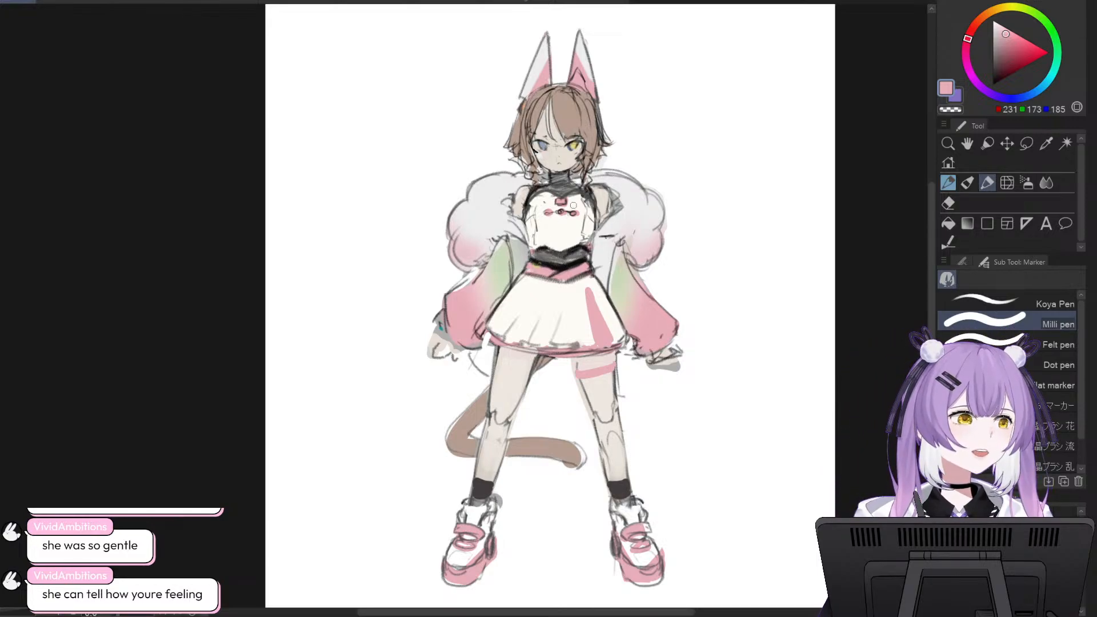
- Try a yellow RGB 228, 217, 136 accent across the pink skirt stripe, and trim the stripe's upper end to a point with off-white RGB 254, 252, 246
left_click(586, 268, "alt")
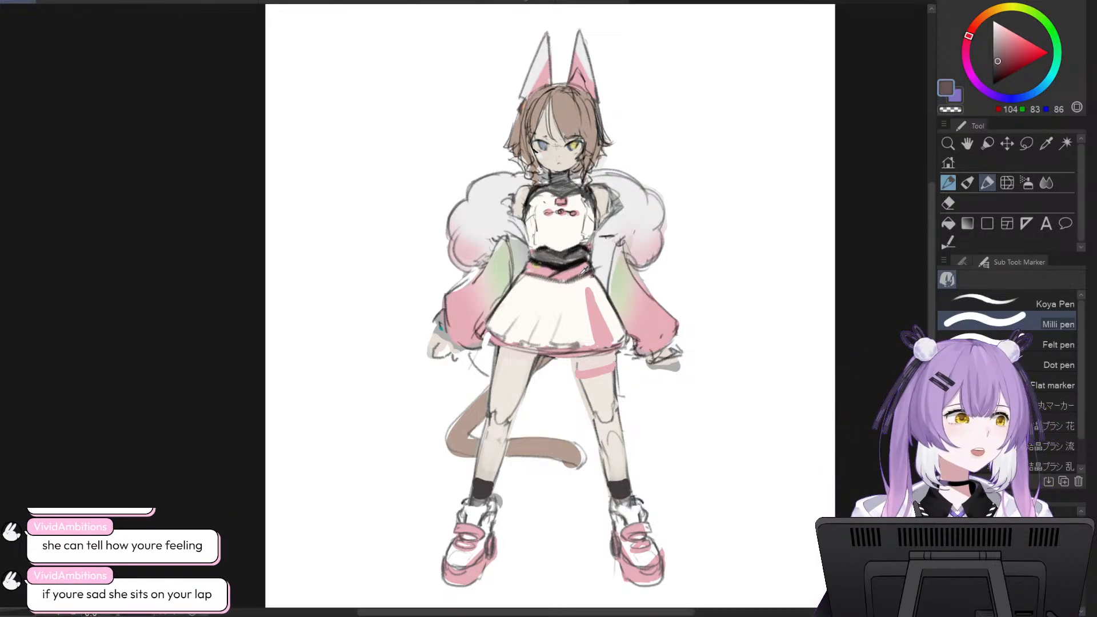
left_click(586, 284, "alt")
left_click(623, 485, "alt")
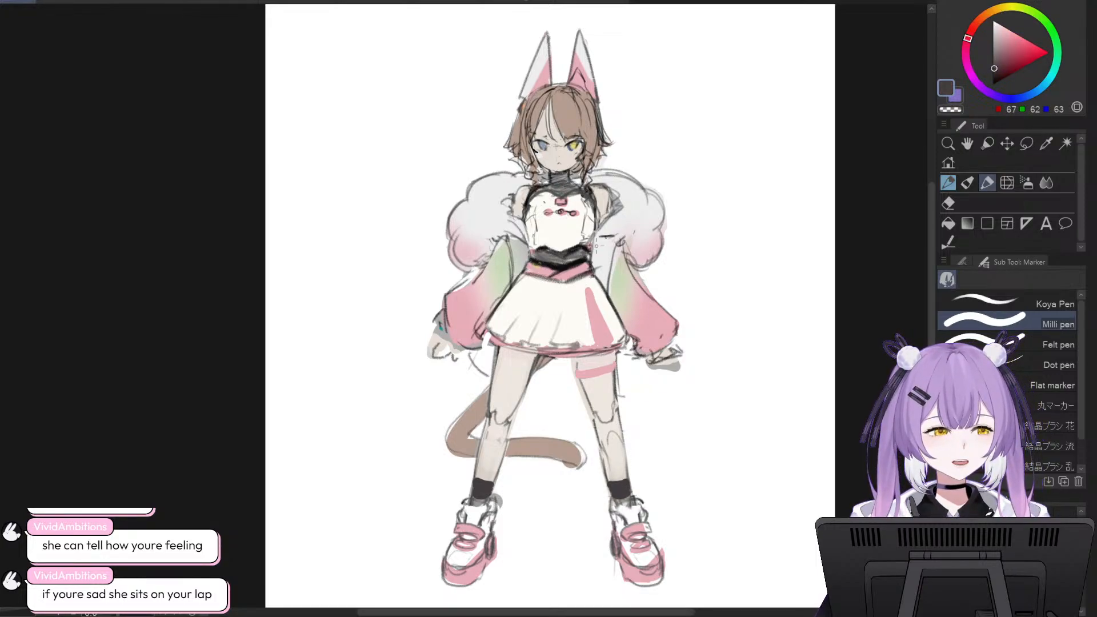
left_click(576, 143, "alt")
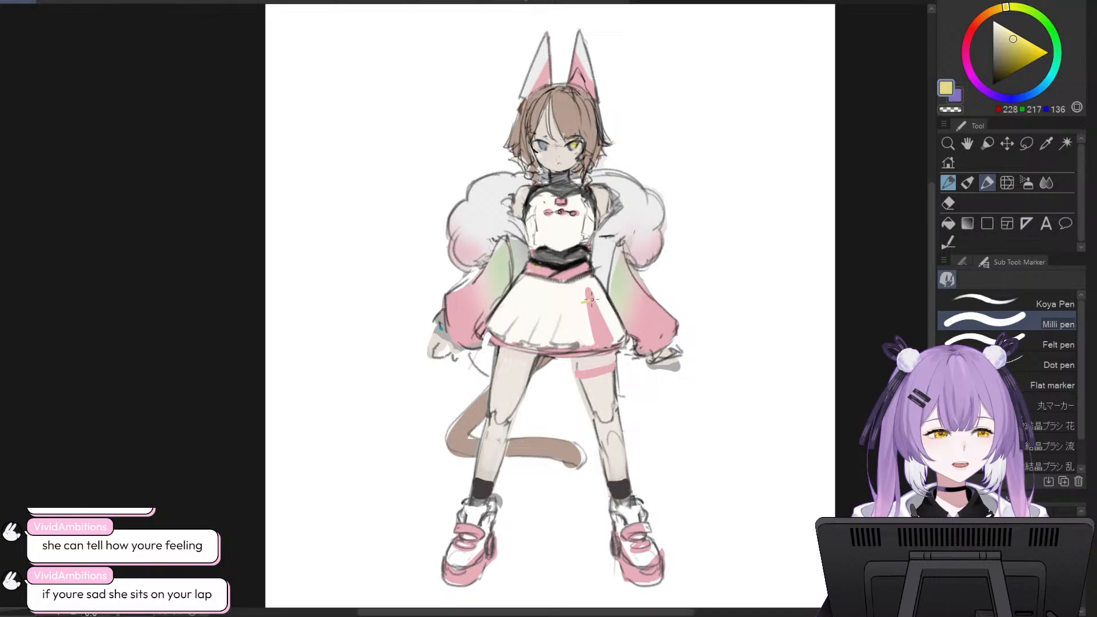
left_click(594, 279, "alt")
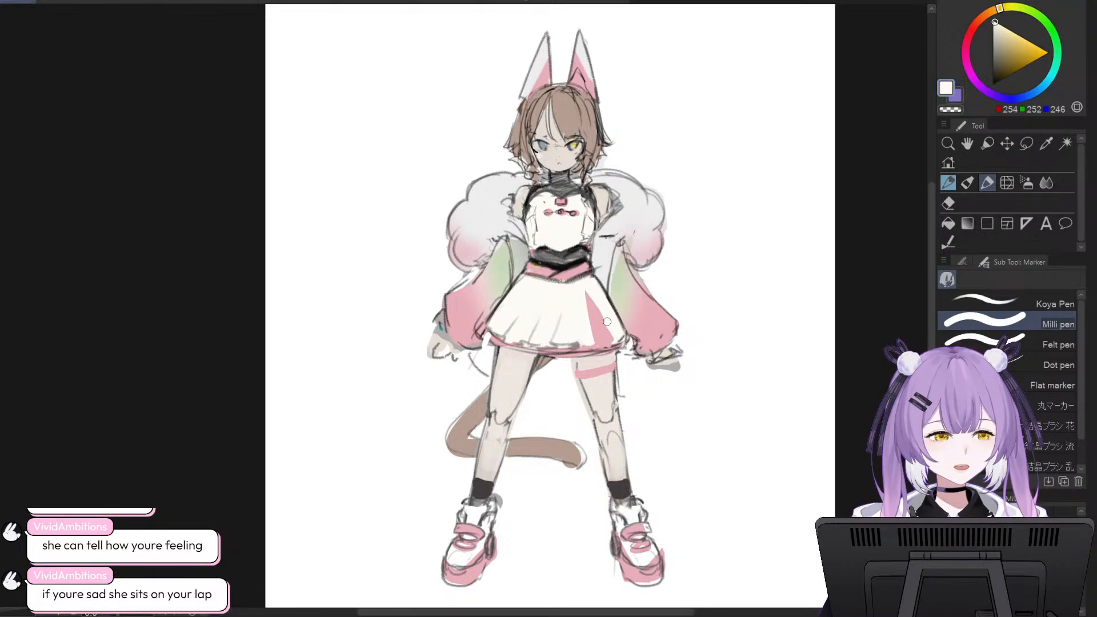
- Try two yellow RGB 225, 214, 134 bars across the pink skirt stripe with the Milli pen, and undo them
left_click(585, 273, "alt")
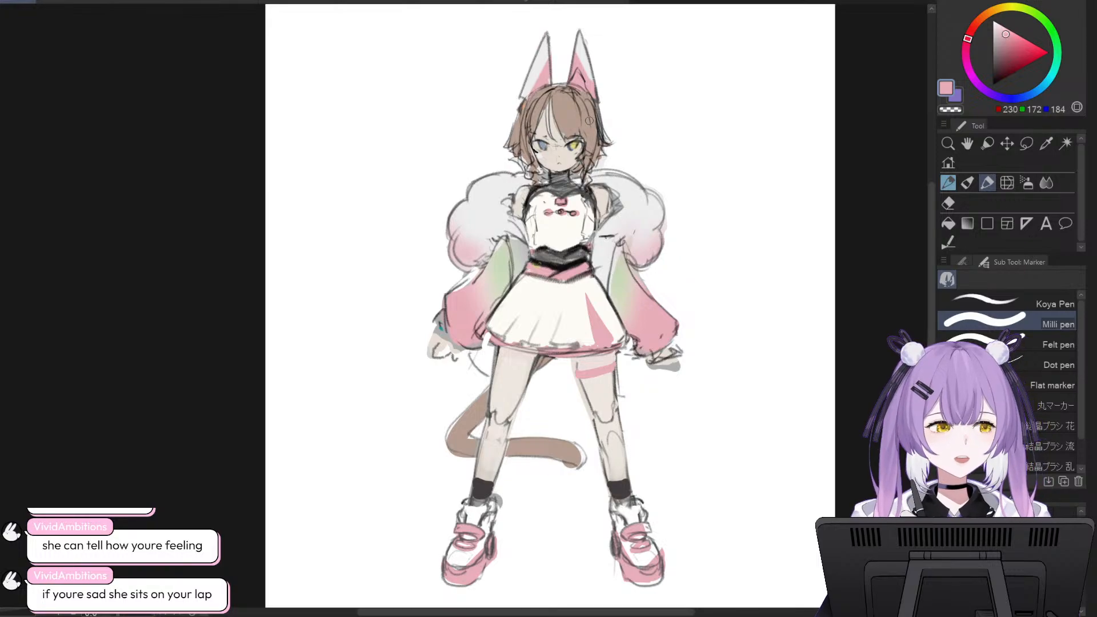
left_click(577, 141, "alt")
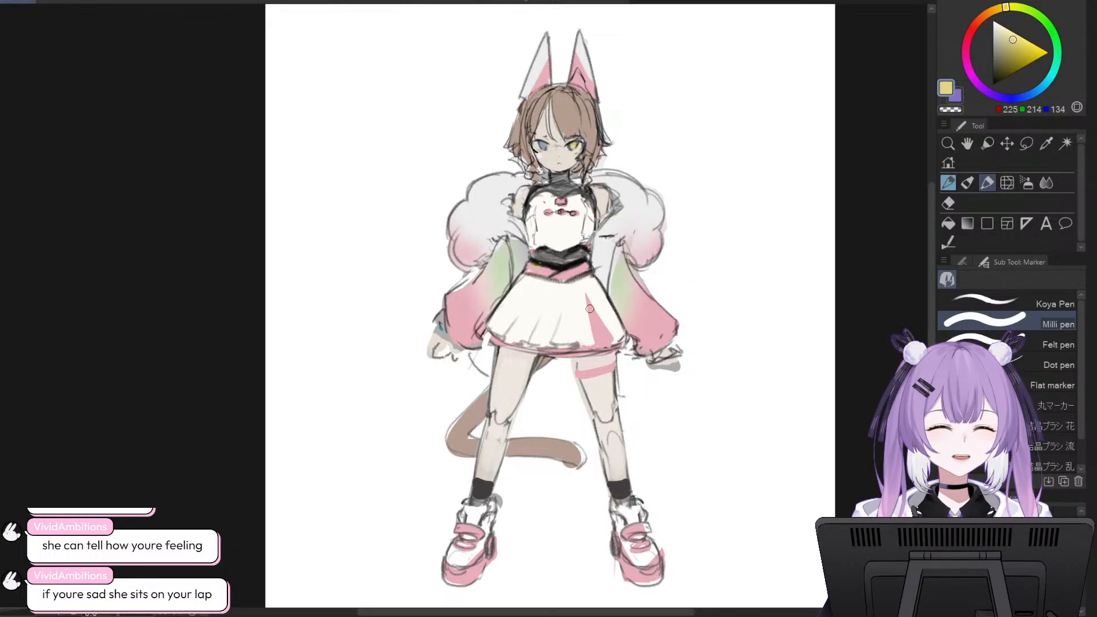
left_click_drag(584, 309, 602, 313)
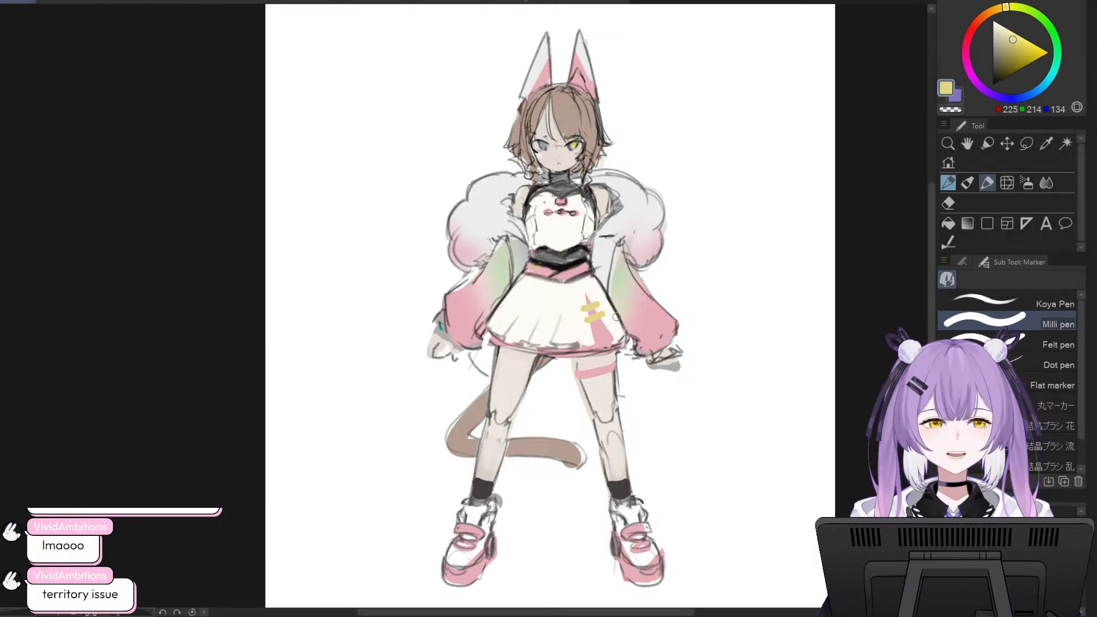
key("ctrl+z")
key("ctrl+z")
key("ctrl+z")
key("ctrl+z")
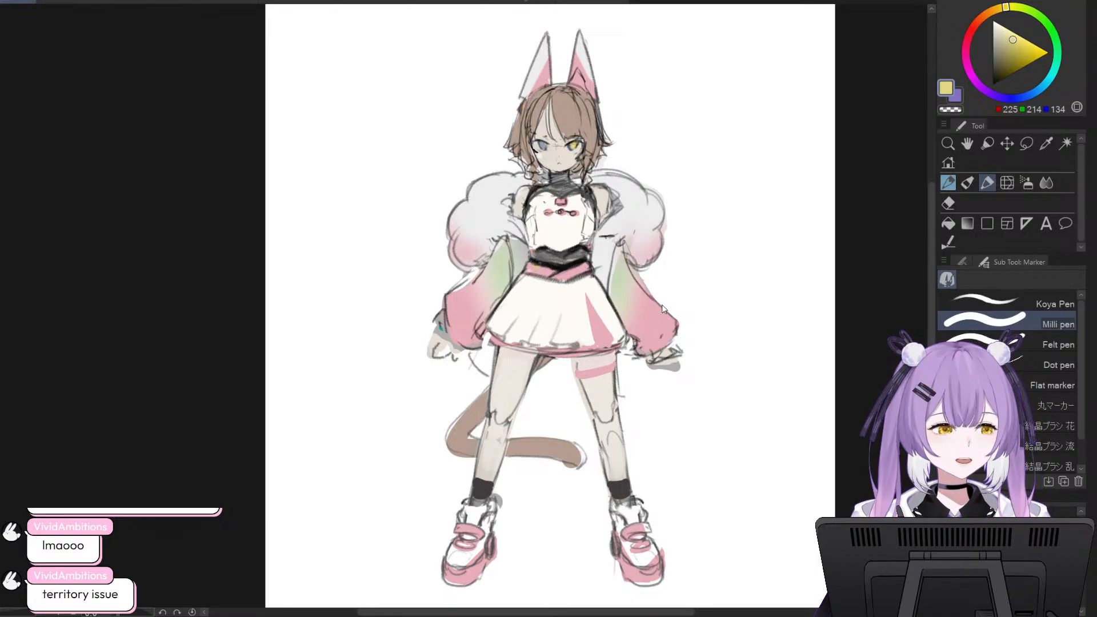
- Step back through the skirt edits to compare earlier pleat versions, and redo up to the slanted pink stripe with the rounded upper end
key("ctrl+z")
key("ctrl+z")
key("ctrl+z")
key("ctrl+z")
key("ctrl+z")
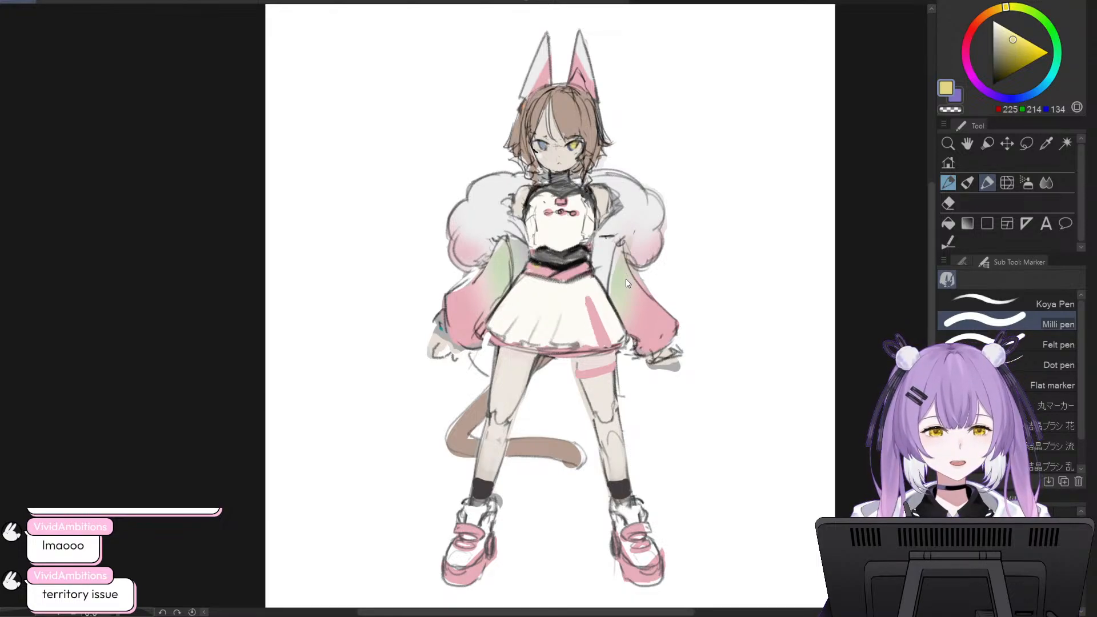
key("ctrl+z")
key("ctrl+z")
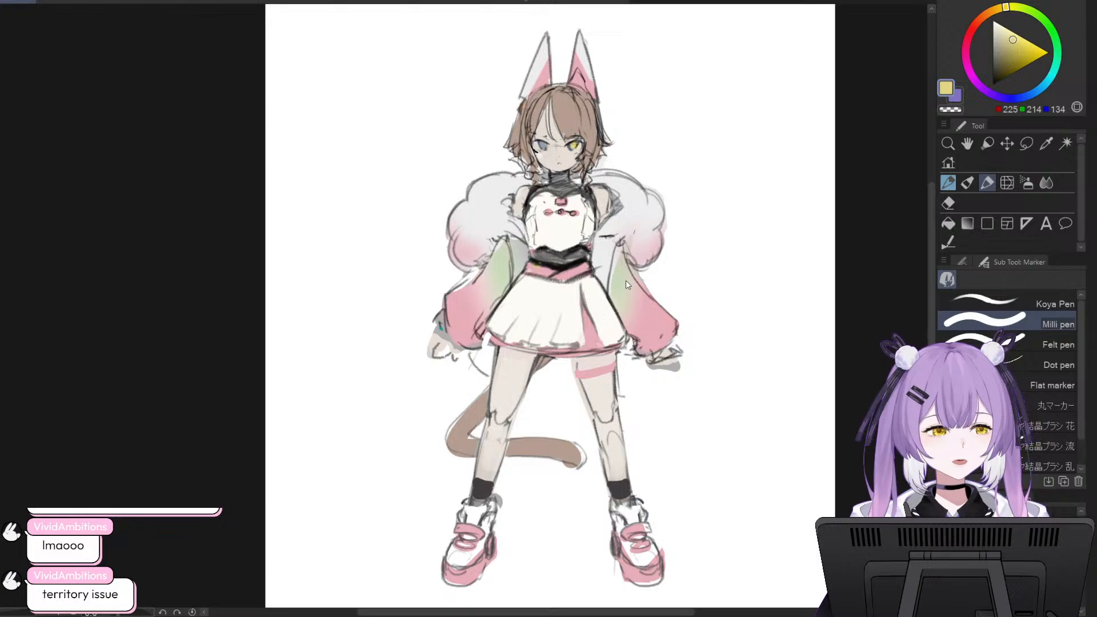
key("ctrl+z")
key("ctrl+z")
key("ctrl+y")
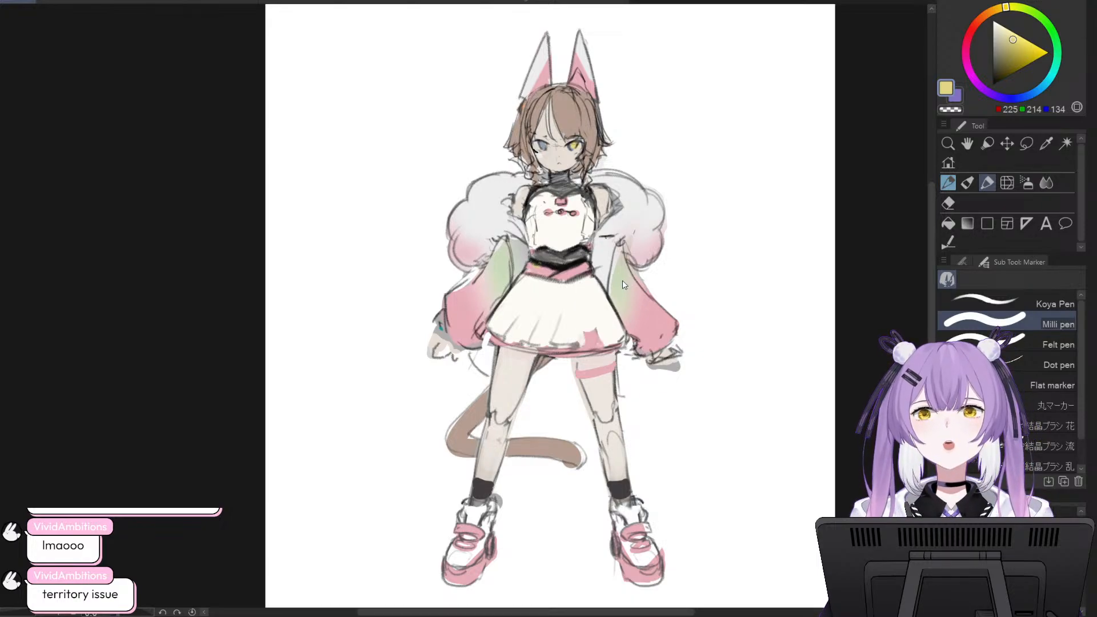
key("ctrl+y")
key("ctrl+y")
key("ctrl+y")
key("ctrl+y")
key("ctrl+y")
key("ctrl+y")
key("ctrl+y")
key("ctrl+y")
key("ctrl+y")
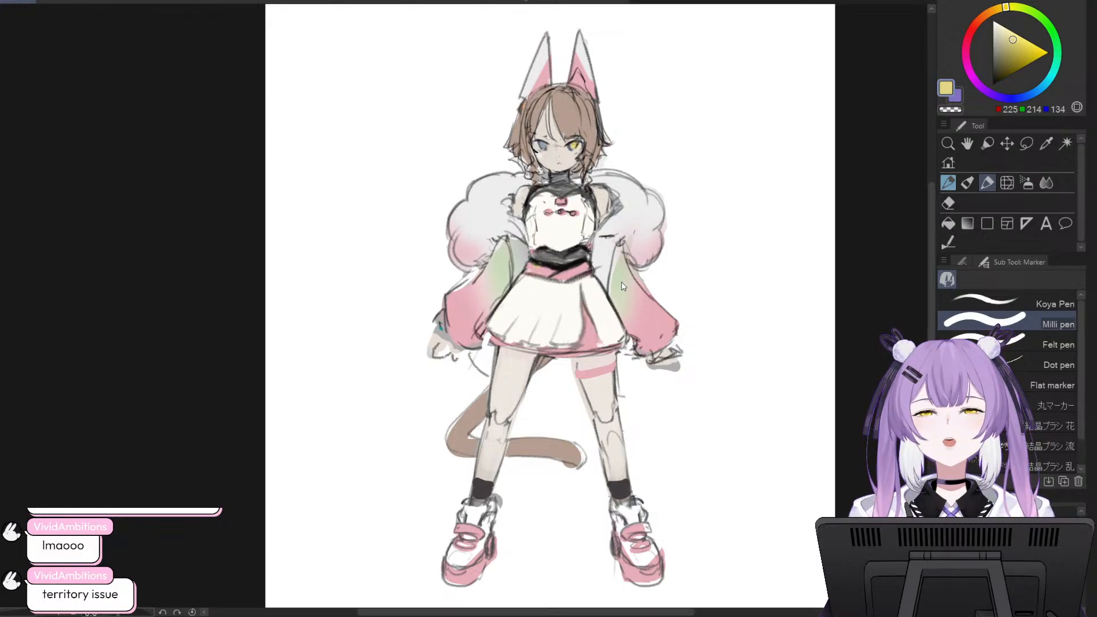
key("ctrl+y")
key("ctrl+y")
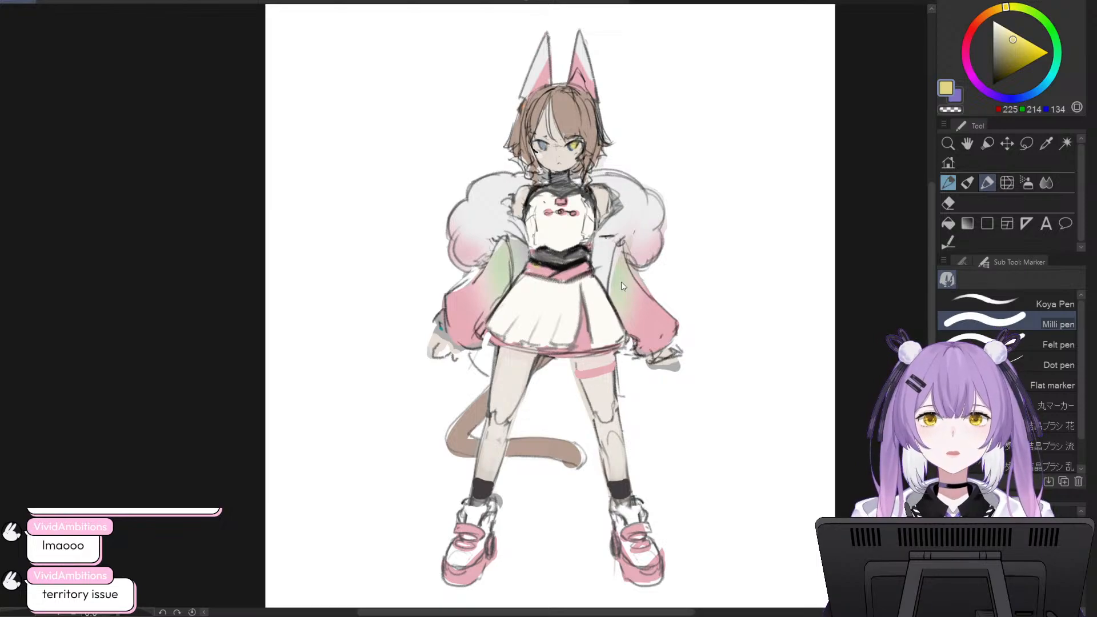
key("ctrl+y")
key("ctrl+y")
key("ctrl+y")
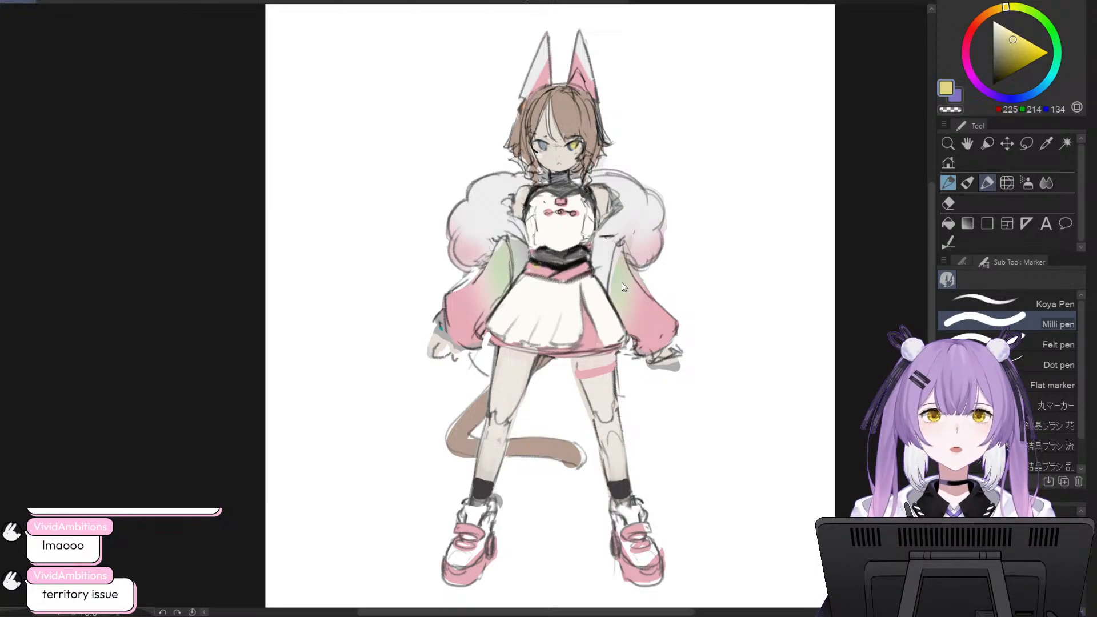
key("ctrl+y")
key("ctrl+y")
key("ctrl+y")
key("ctrl+y")
key("ctrl+y")
key("ctrl+y")
key("ctrl+y")
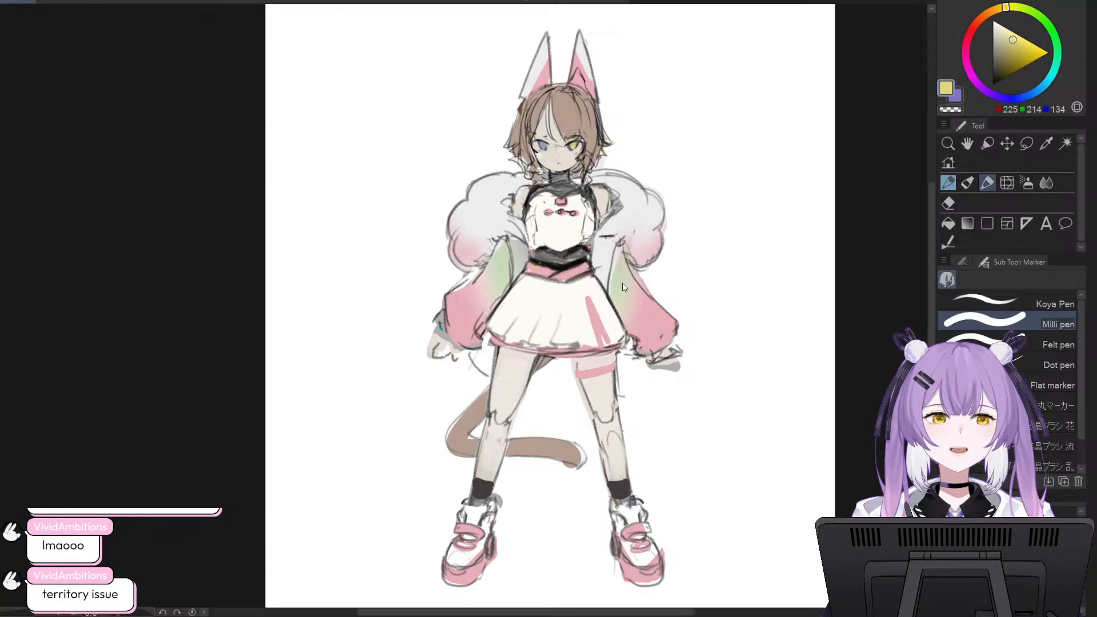
key("ctrl+y")
key("ctrl+y")
key("ctrl+y")
key("ctrl+y")
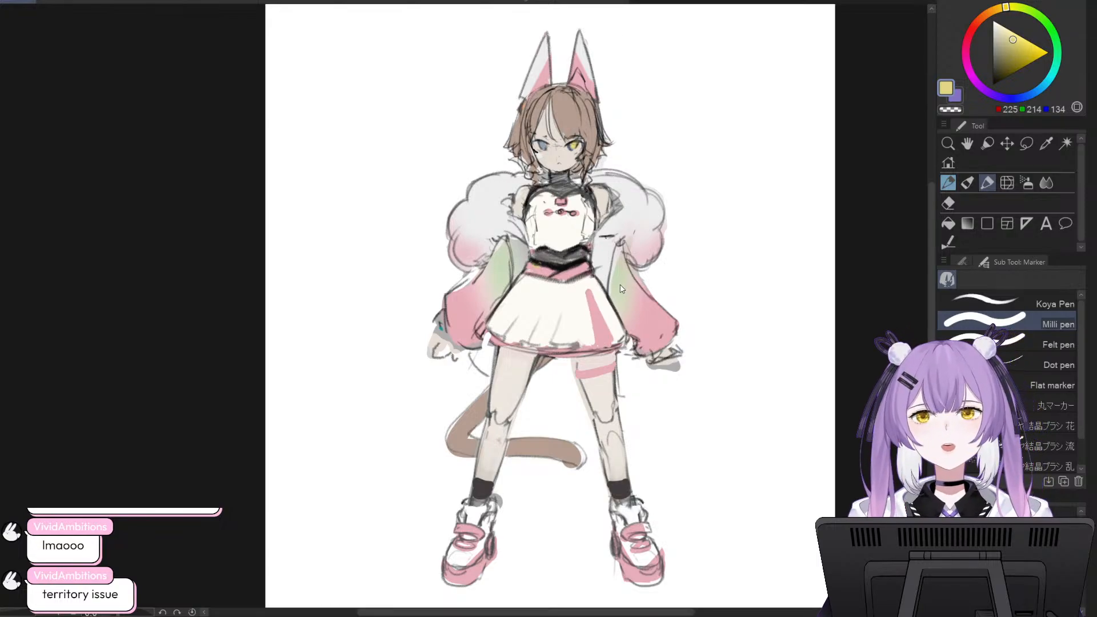
- Widen the skirt stripe into a pink RGB 231, 173, 185 wedge reaching up toward the belt, and trim its inner edge with off-white RGB 254, 252, 246
left_click(592, 295, "alt")
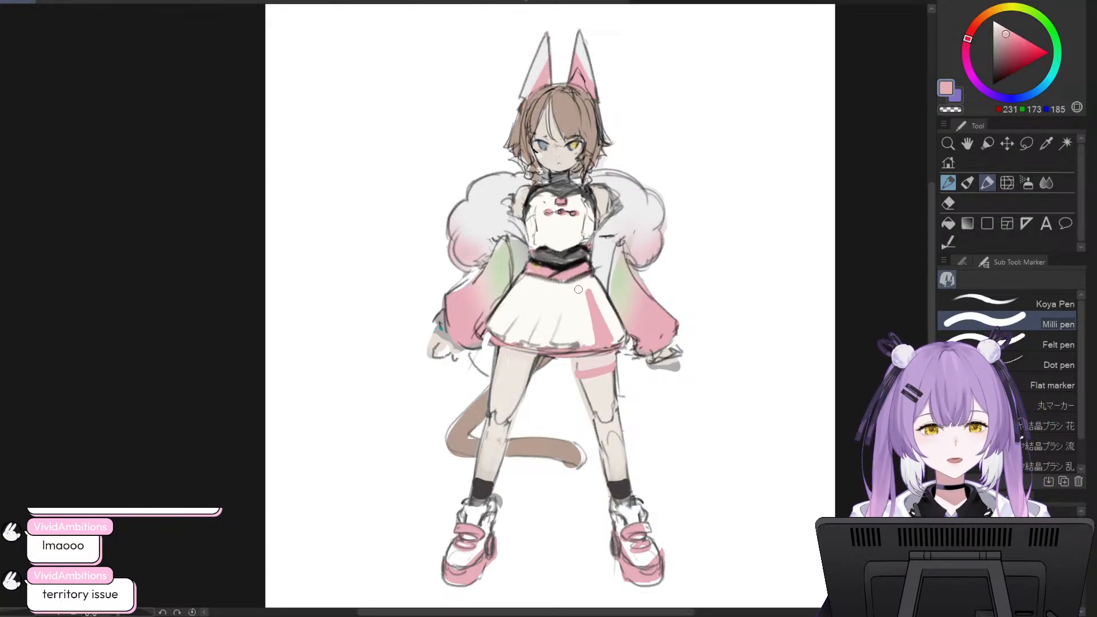
left_click_drag(589, 288, 591, 337)
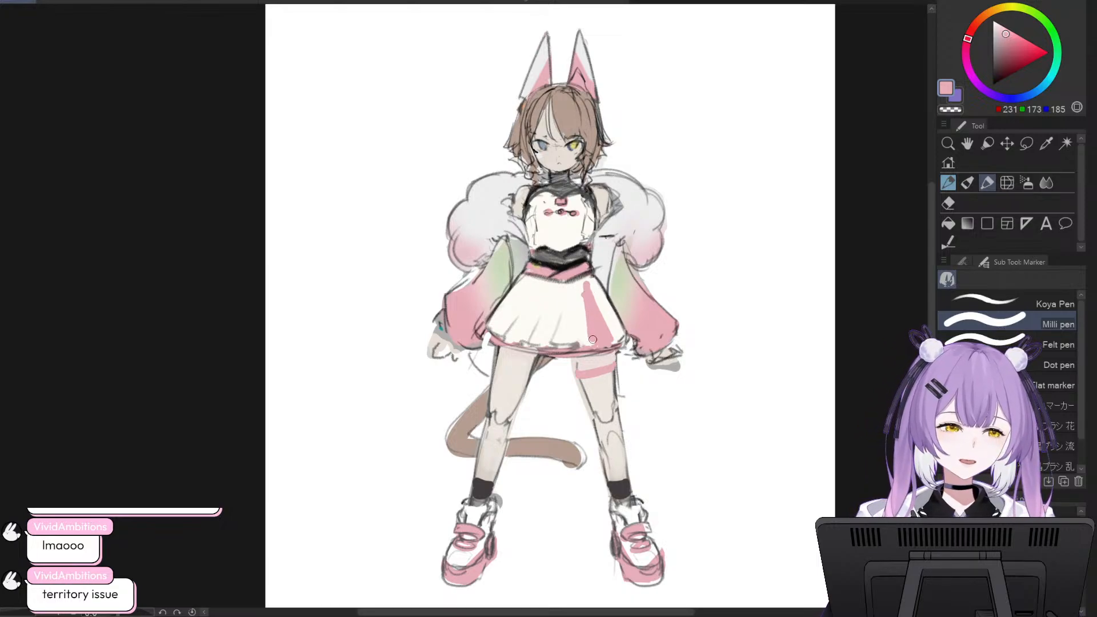
left_click_drag(587, 288, 587, 318)
left_click(579, 292, "alt")
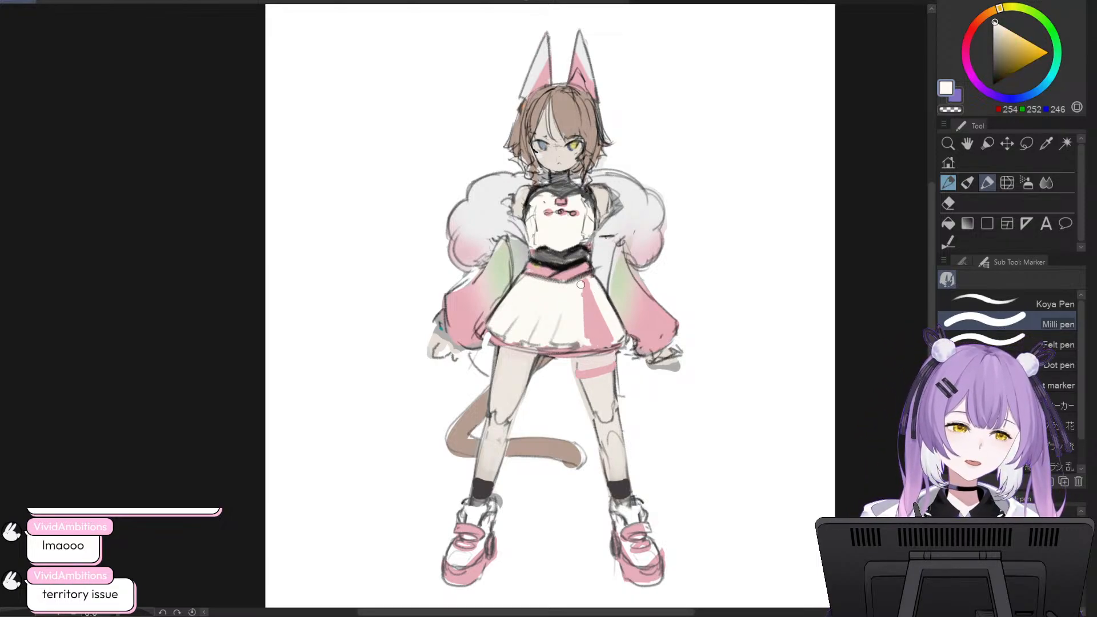
mouse_move(581, 281)
left_mouse_down()
mouse_move(582, 347)
mouse_move(585, 285)
mouse_move(586, 324)
left_mouse_up()
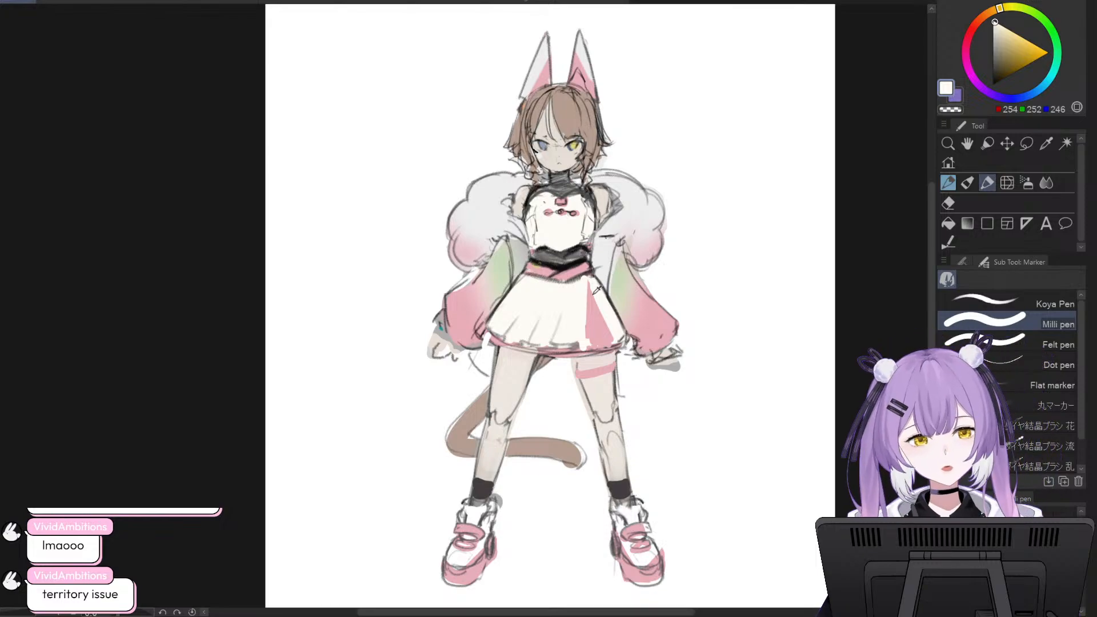
- Paint two slanted yellow RGB 228, 217, 136 bars across the pink skirt wedge's upper end, and edge them with black RGB 13, 12, 12
left_click(584, 258, "alt")
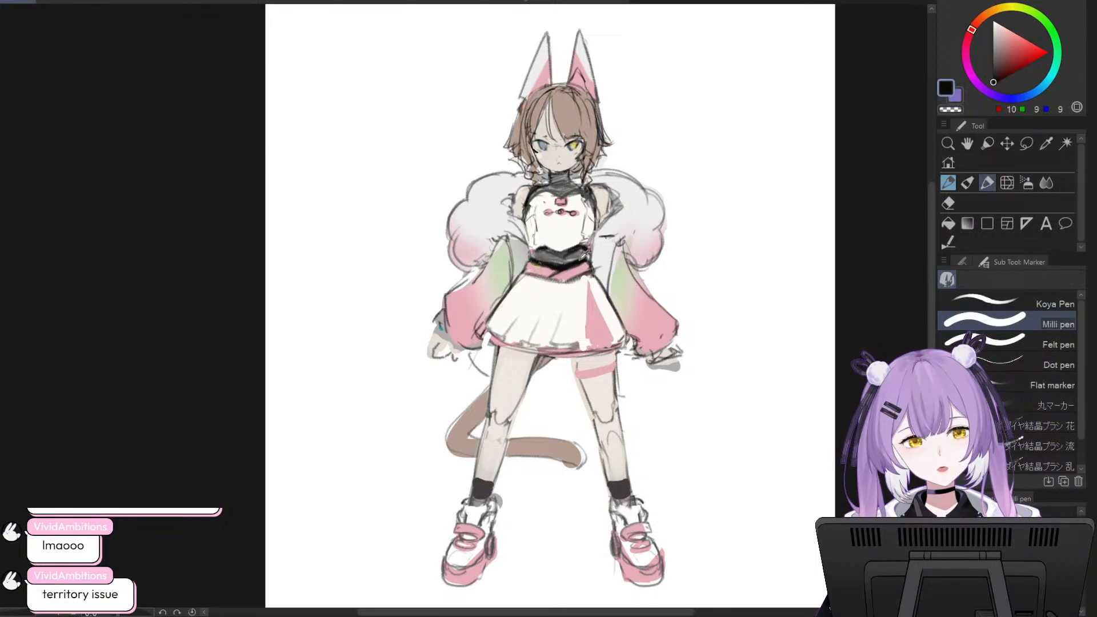
left_click_drag(583, 280, 593, 289)
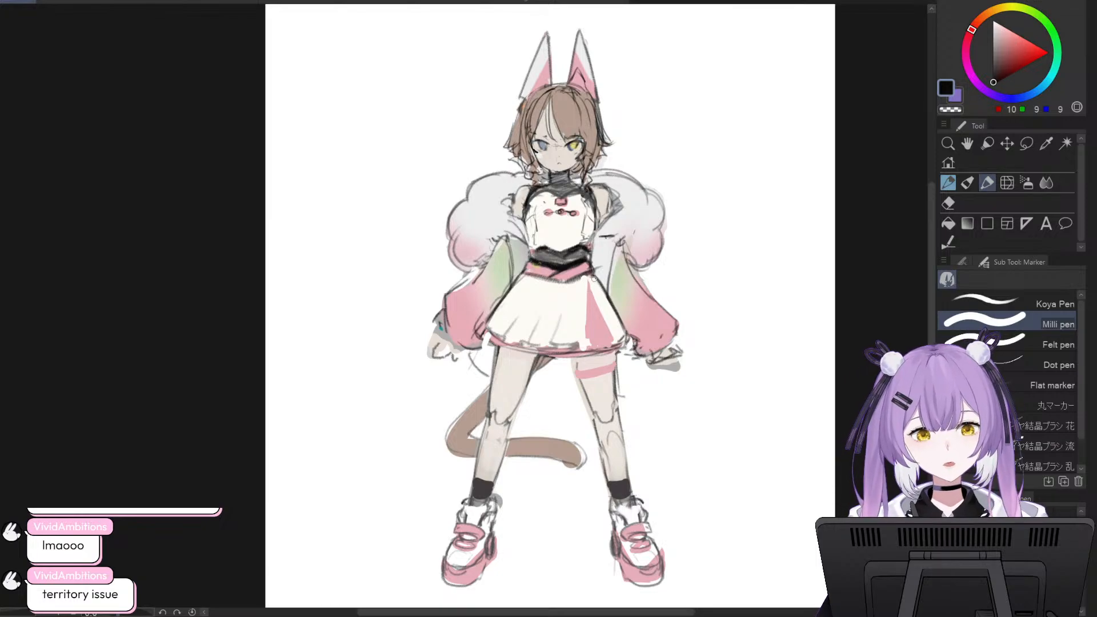
left_click(574, 144, "alt")
mouse_move(580, 290)
left_mouse_down()
mouse_move(595, 283)
mouse_move(594, 294)
left_mouse_up()
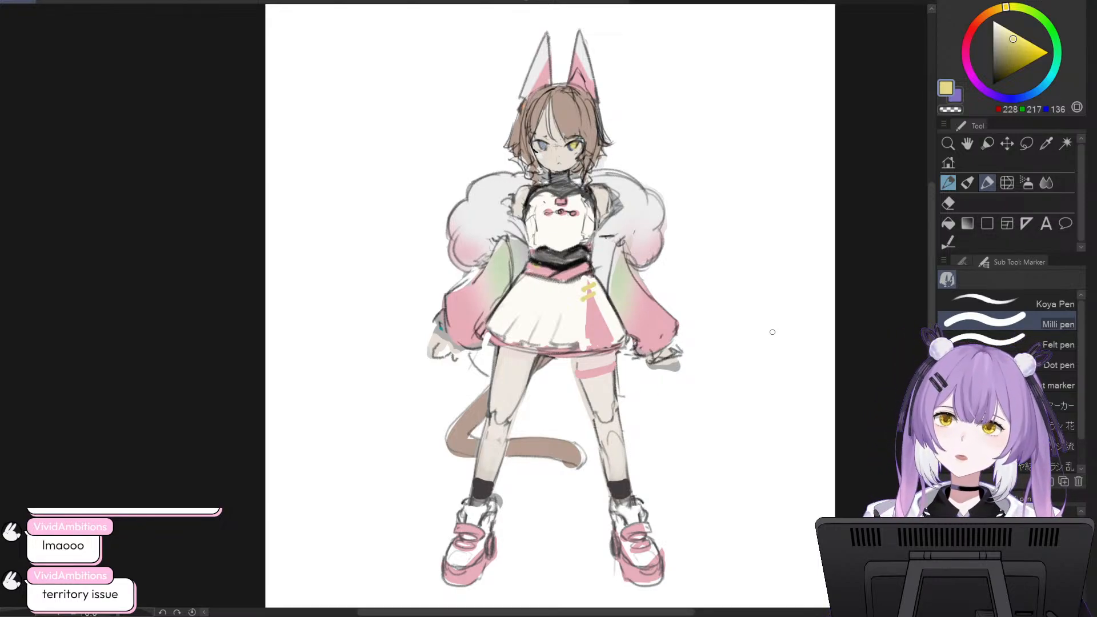
left_click(591, 277, "alt")
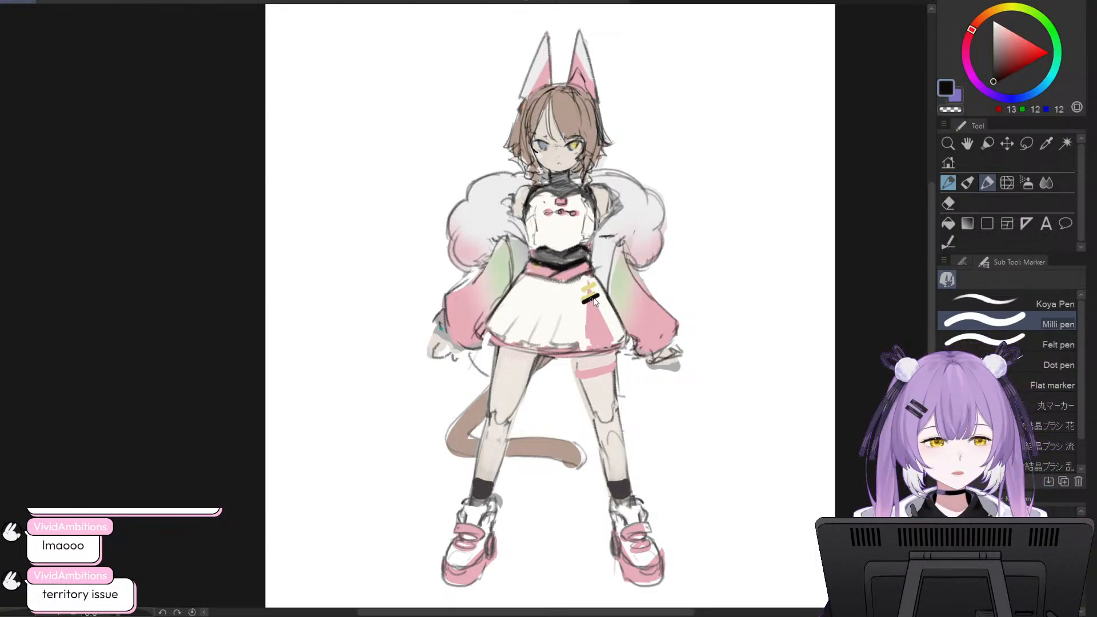
left_click_drag(582, 301, 597, 288)
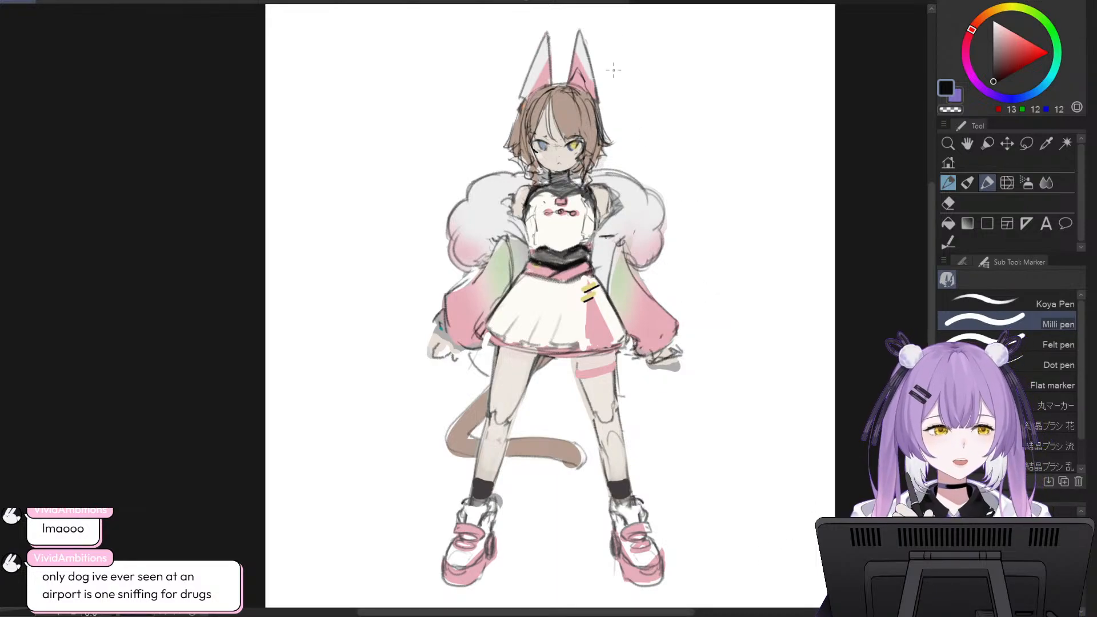
- Compare the pleated skirt outfit with the earlier split-dress version, and fade the whole character drawing into a pale underlay
scroll(661, 84, "up", 2)
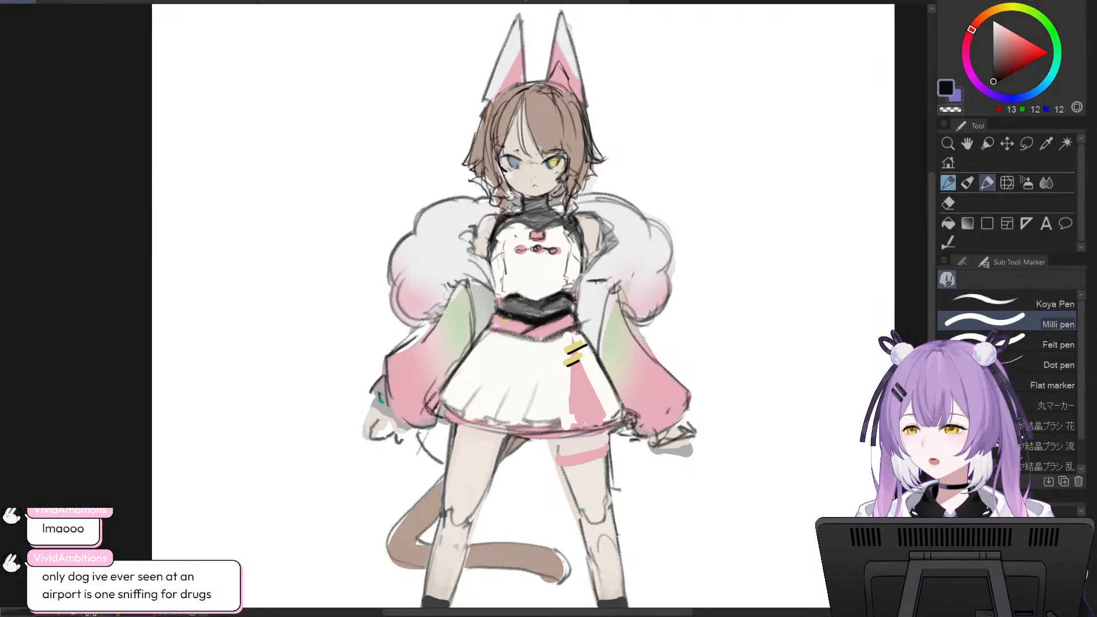
scroll(615, 419, "down", 2)
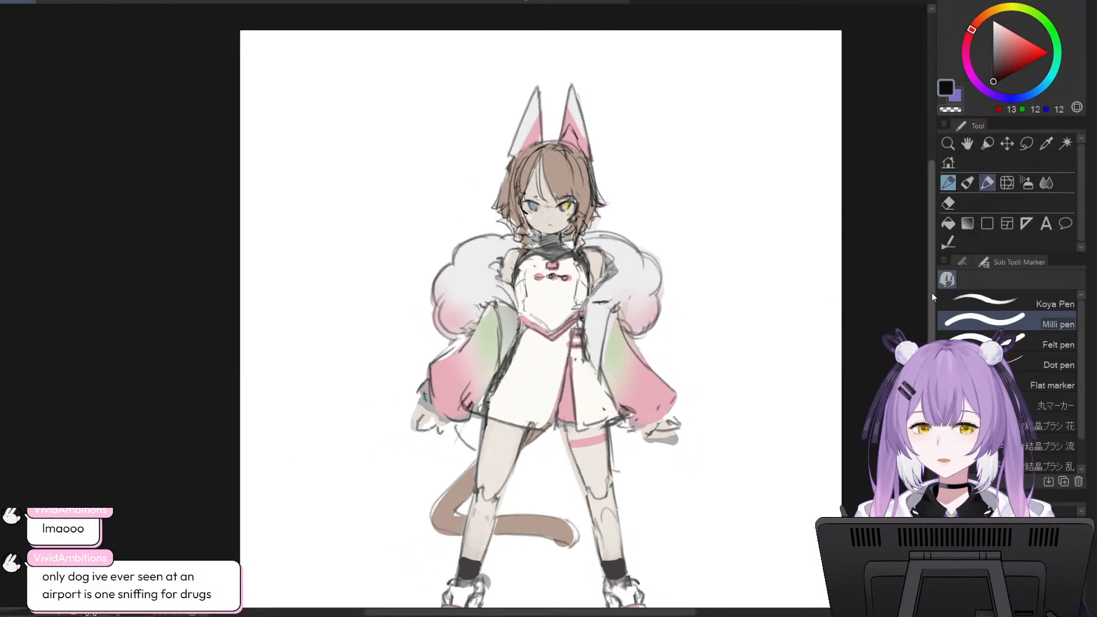
scroll(930, 296, "down", 2)
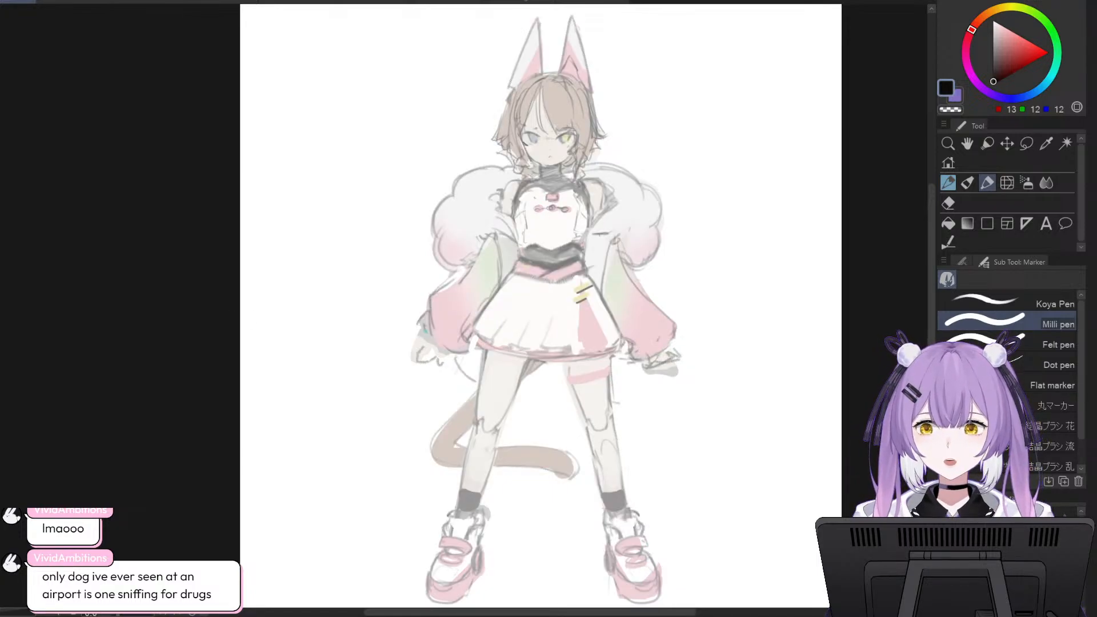
scroll(574, 133, "up", 2)
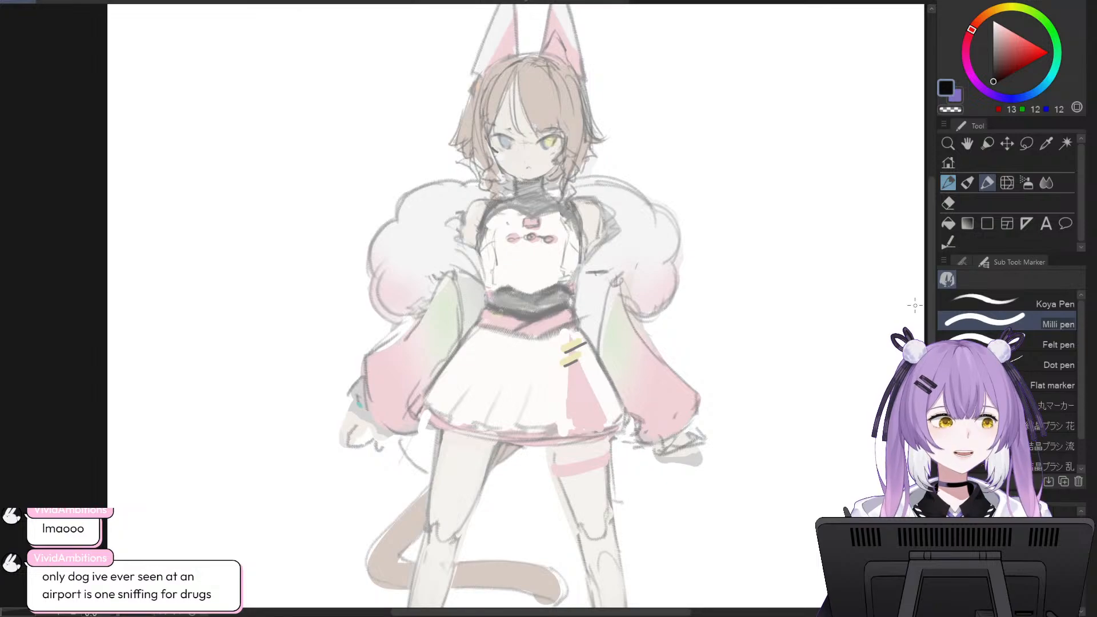
scroll(930, 299, "up", 3)
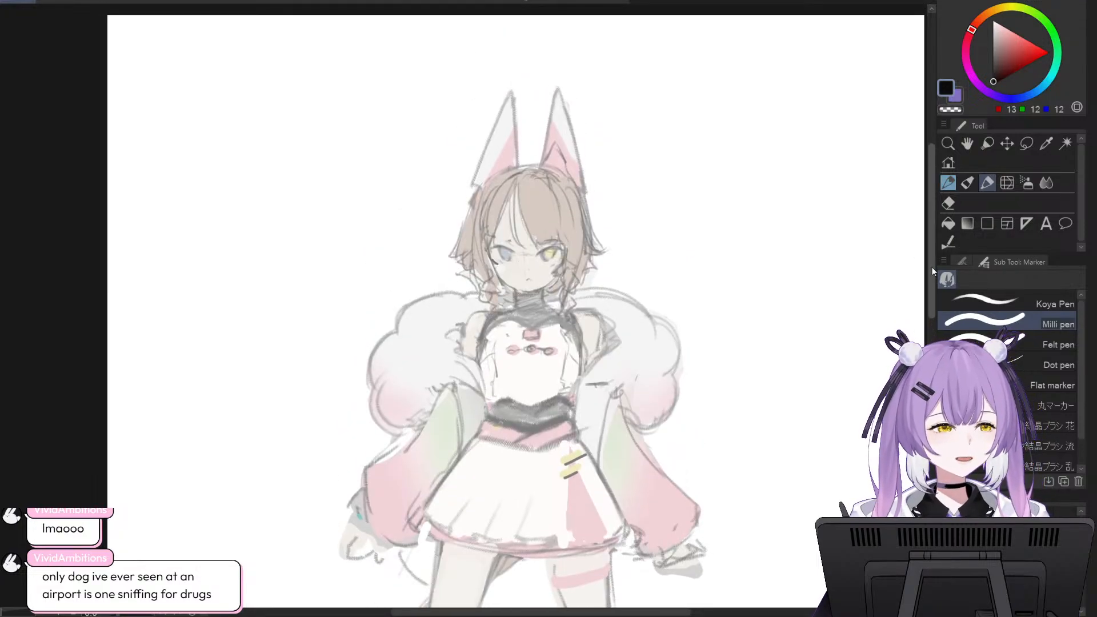
mouse_move(932, 268)
left_mouse_down()
mouse_move(930, 310)
mouse_move(927, 292)
left_mouse_up()
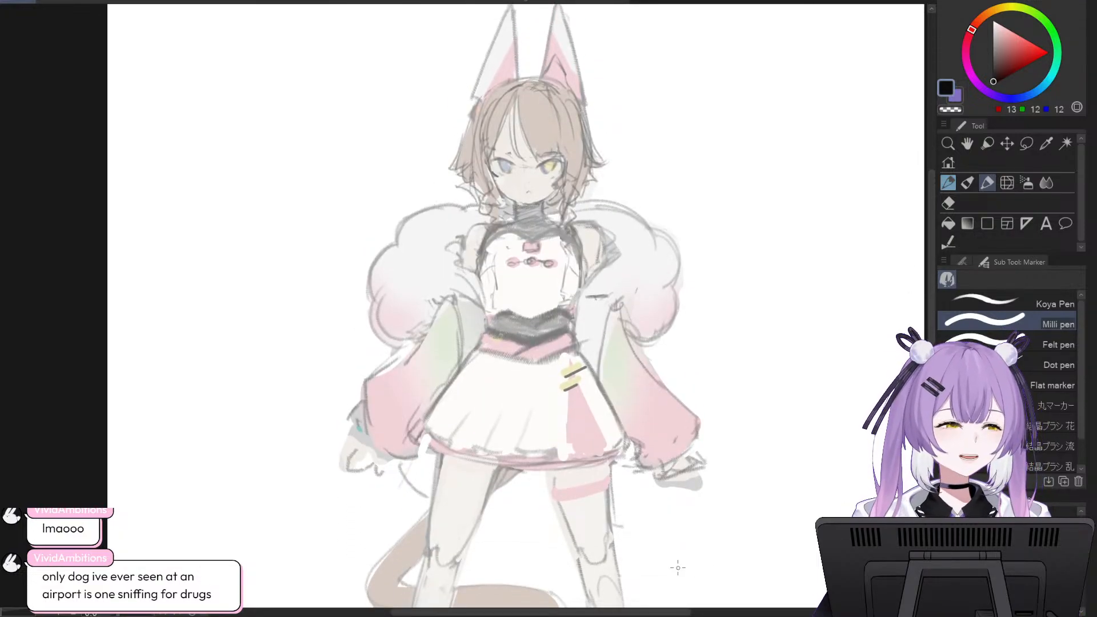
left_click_drag(635, 612, 608, 612)
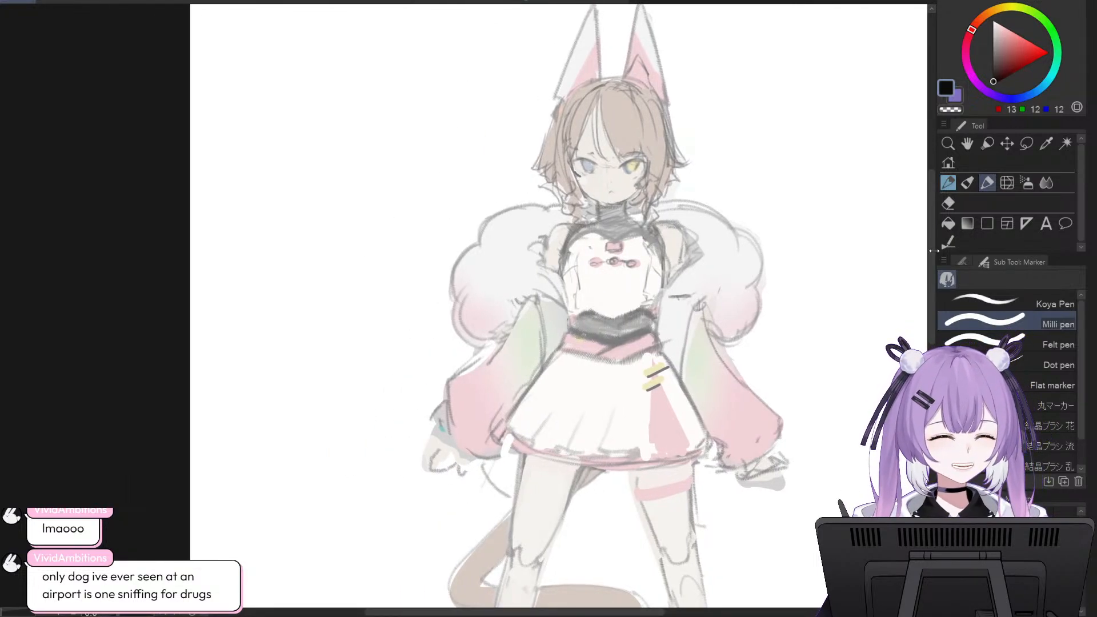
left_click_drag(933, 250, 933, 226)
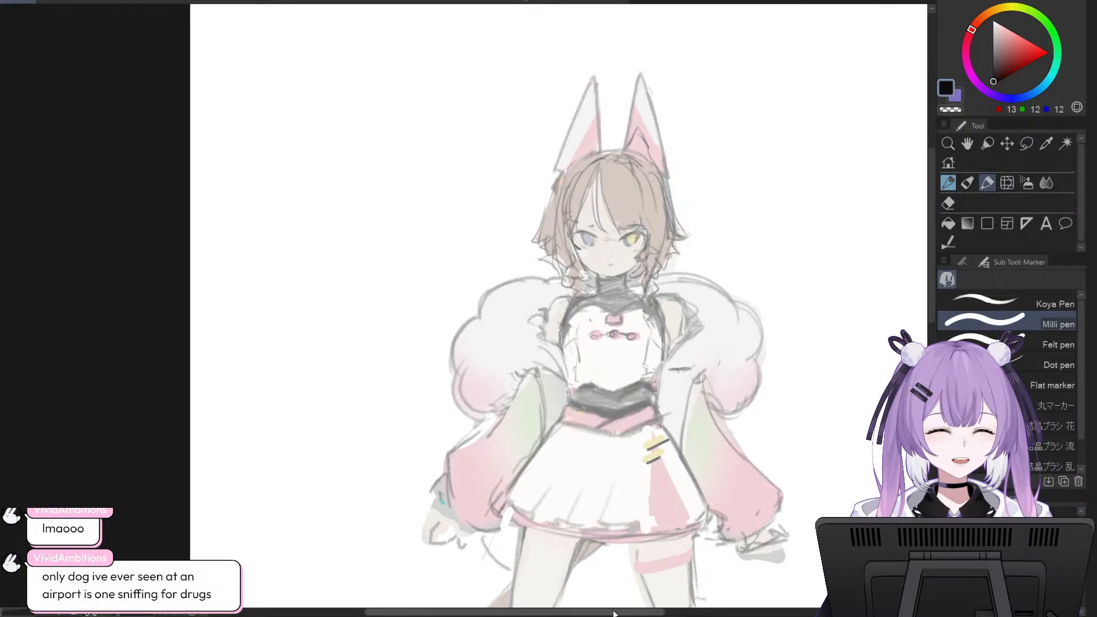
- Select the Koya Pen marker as the brush for inking the character sketch
mouse_move(613, 613)
left_mouse_down()
mouse_move(636, 613)
mouse_move(625, 613)
left_mouse_up()
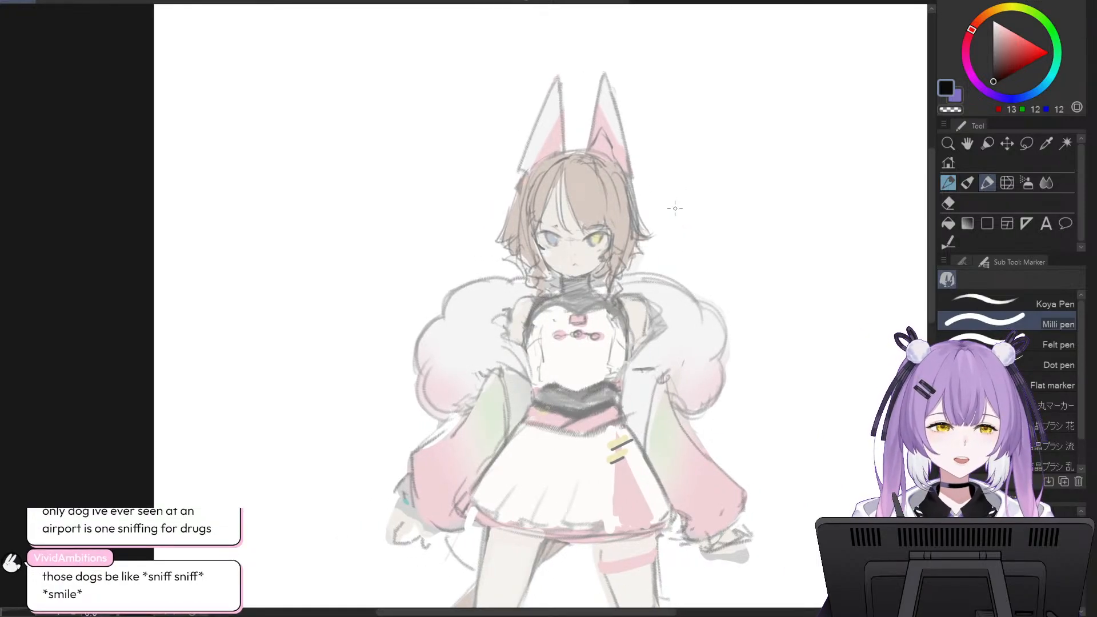
scroll(636, 136, "up", 2)
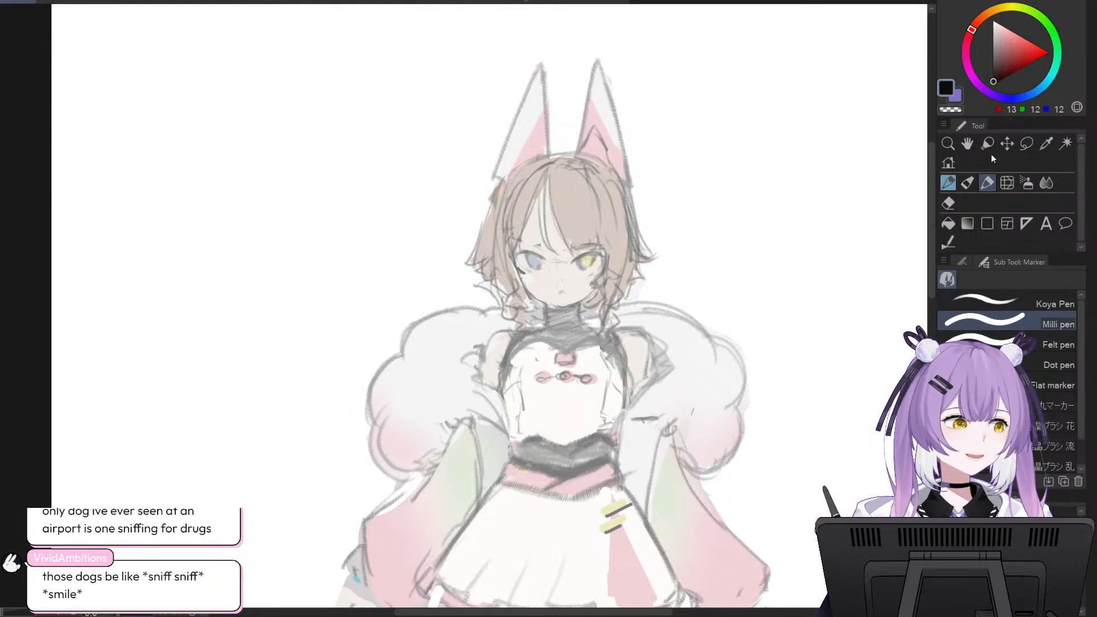
left_click(968, 183)
left_click(988, 183)
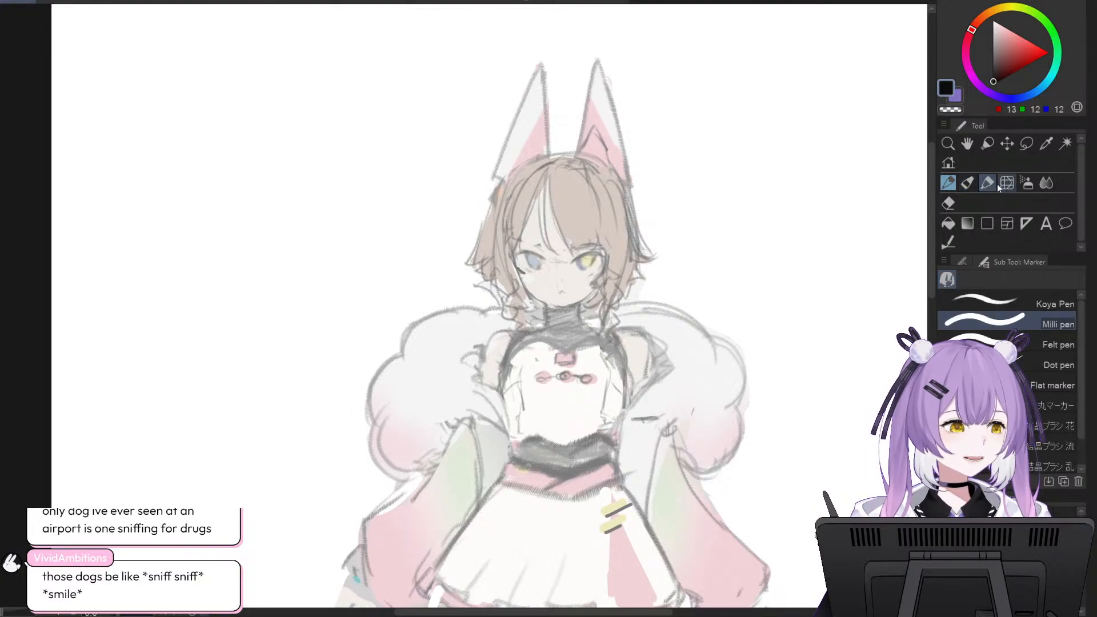
left_click(1001, 302)
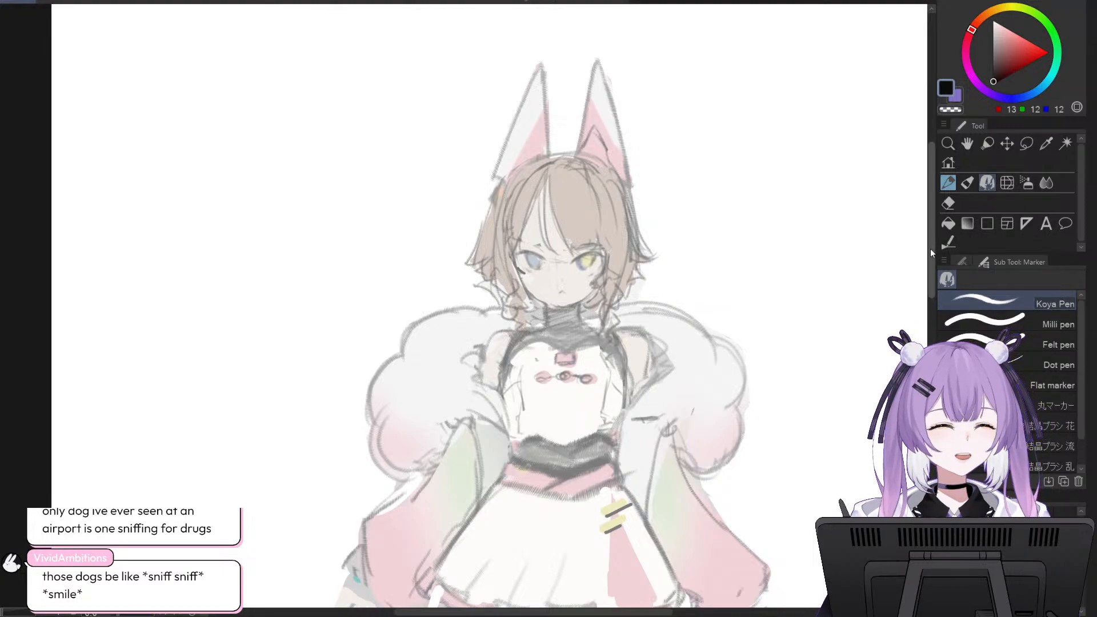
left_click_drag(930, 250, 931, 253)
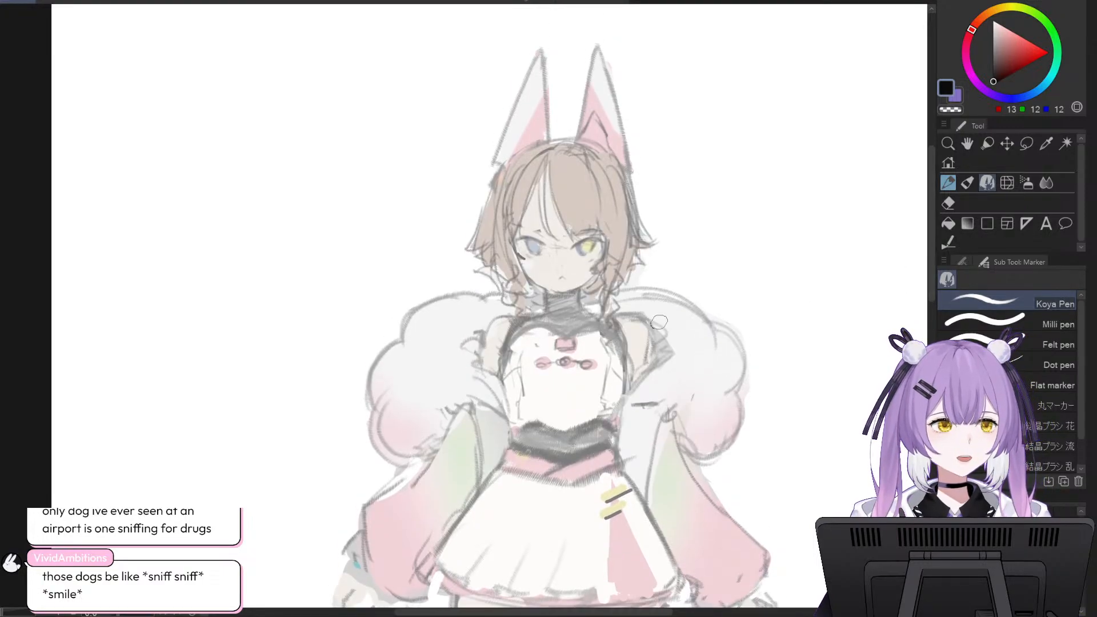
left_click(574, 300)
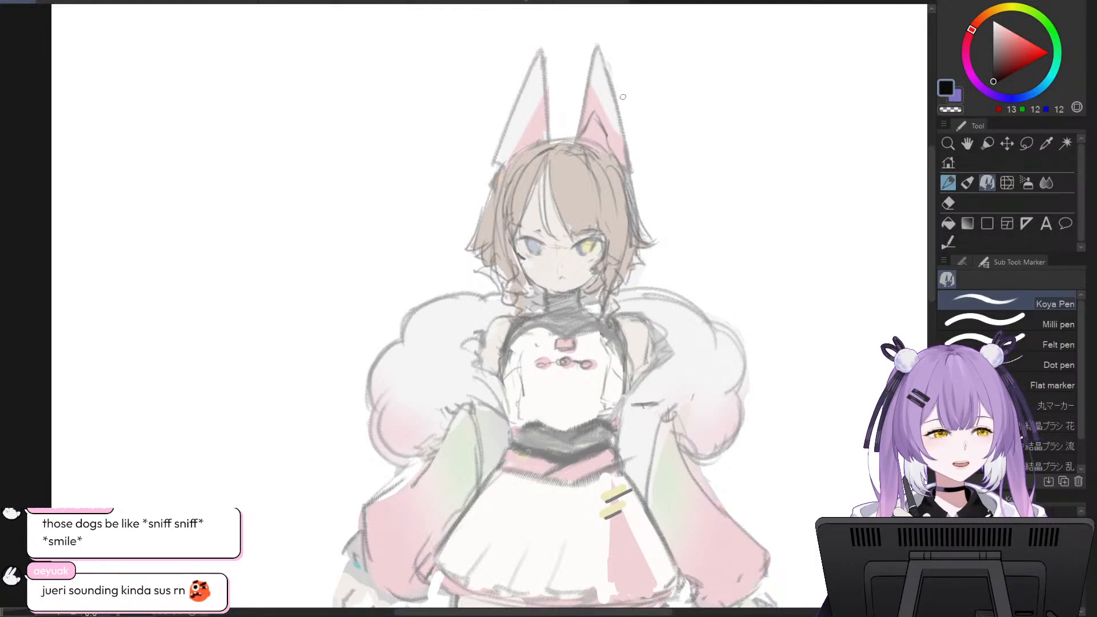
scroll(622, 97, "up", 1)
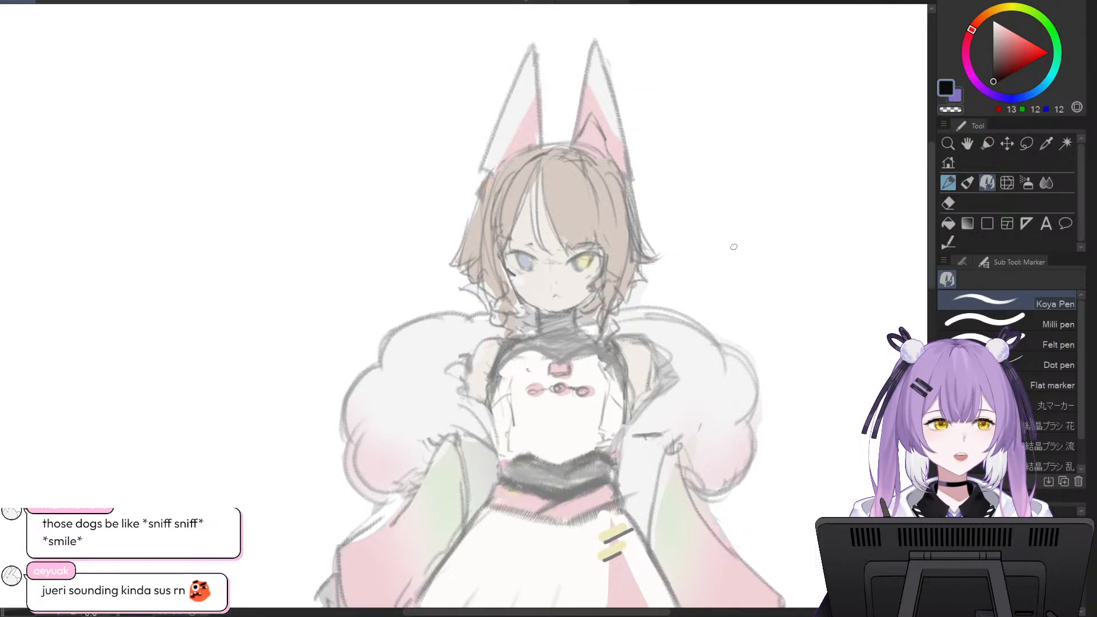
left_click_drag(592, 613, 612, 615)
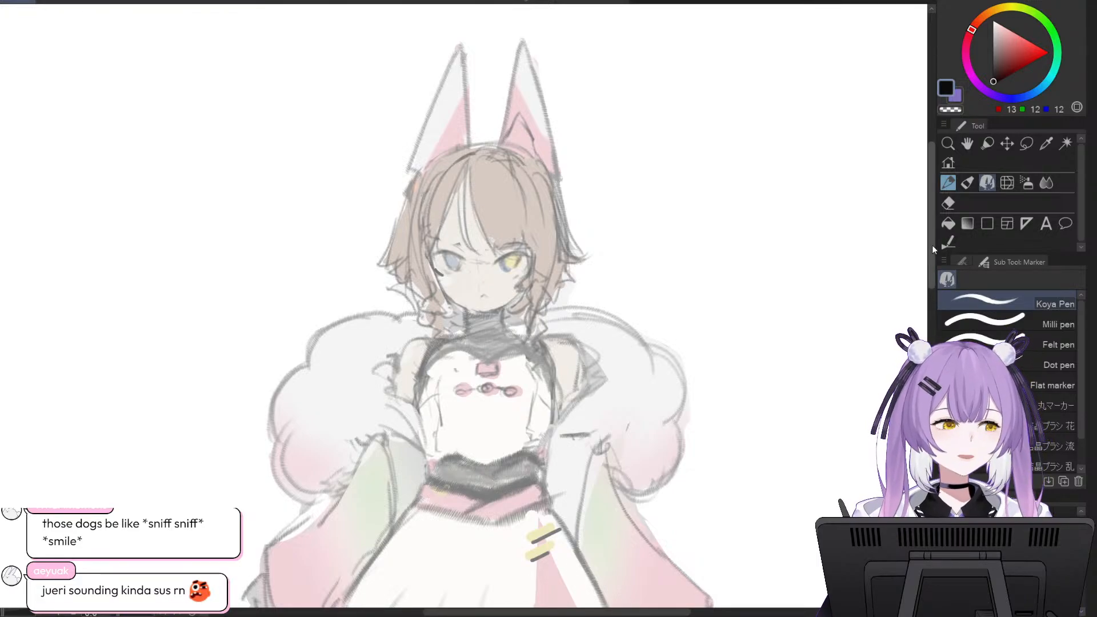
left_click_drag(930, 244, 932, 229)
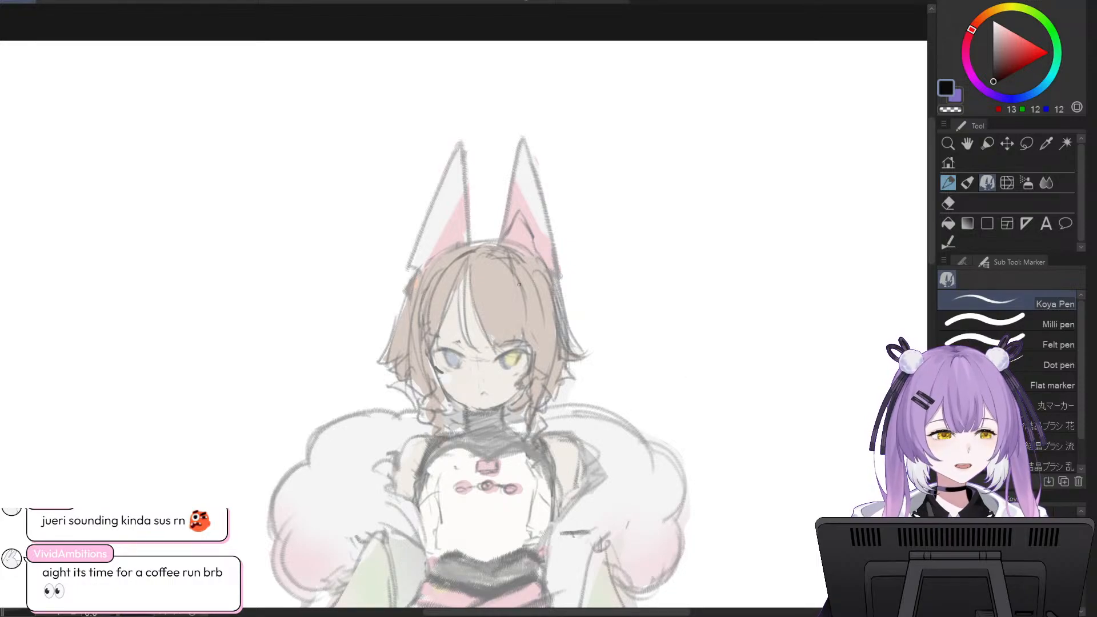
left_click_drag(931, 255, 927, 259)
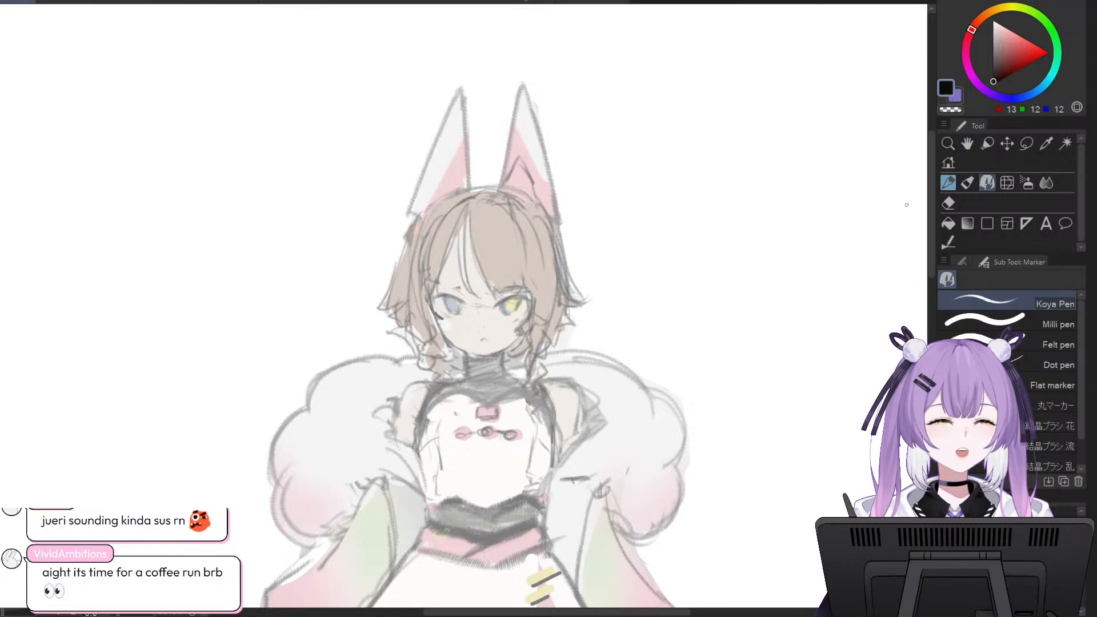
scroll(458, 335, "up", 1)
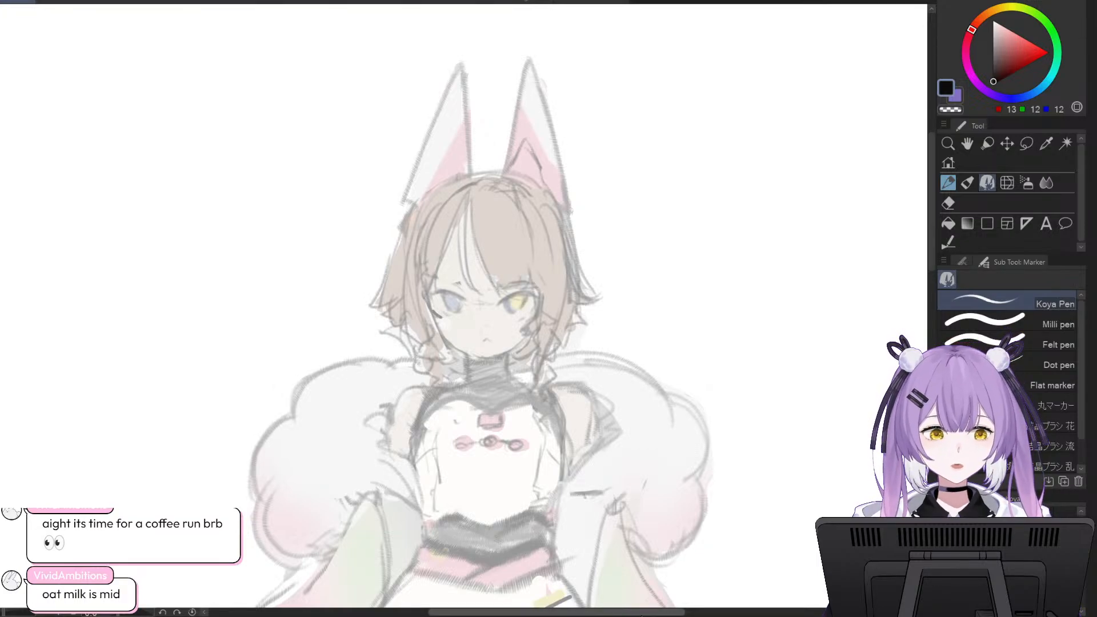
left_click_drag(6, 528, 666, 539)
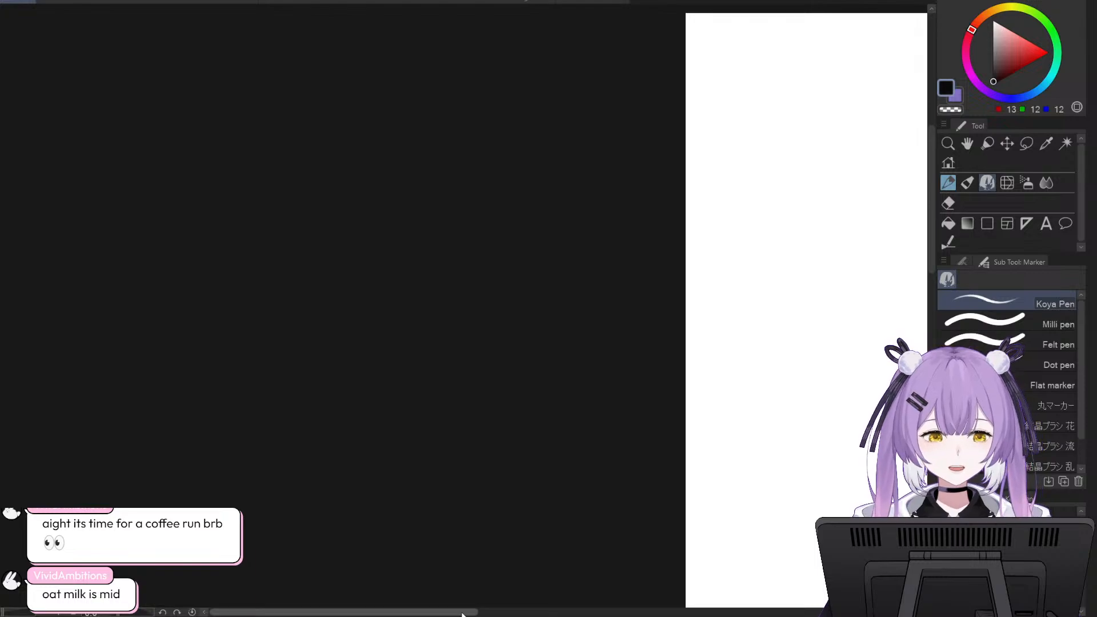
left_click_drag(462, 612, 690, 611)
scroll(594, 516, "up", 1)
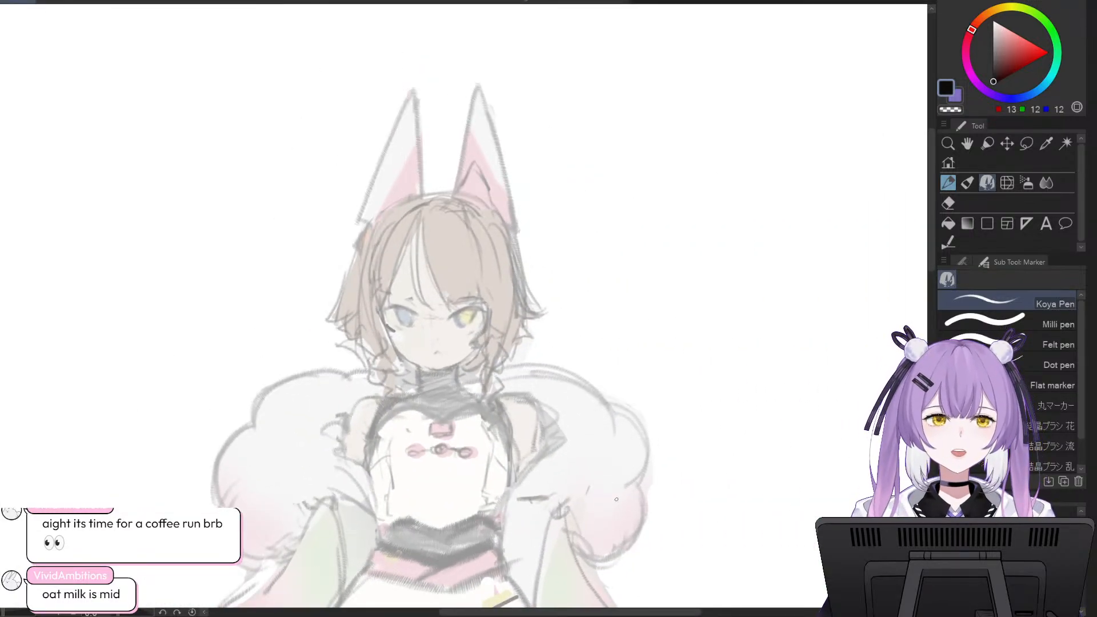
left_click_drag(655, 614, 623, 614)
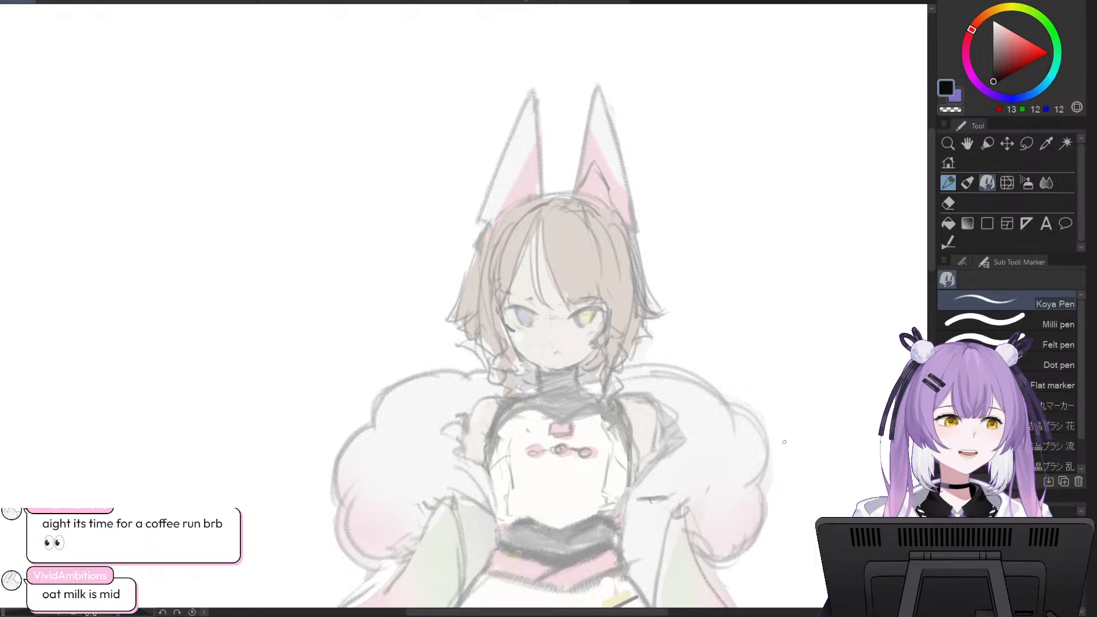
scroll(760, 287, "up", 2)
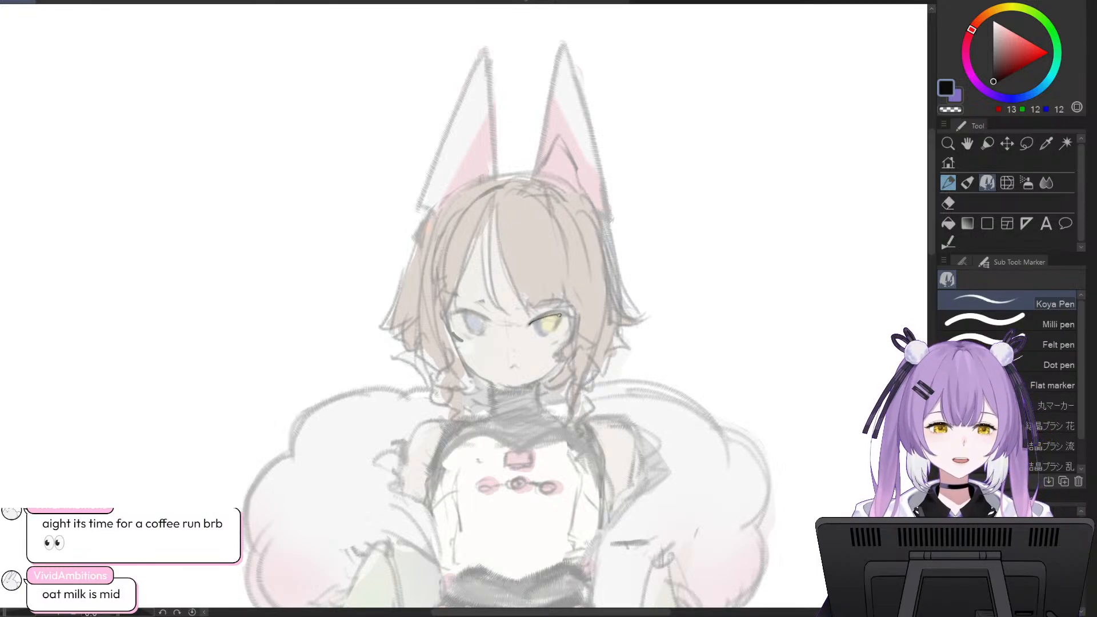
- Try out black upper lash strokes over the sketched yellow eye with the Koya Pen
mouse_move(534, 321)
left_mouse_down()
mouse_move(563, 313)
mouse_move(544, 317)
left_mouse_up()
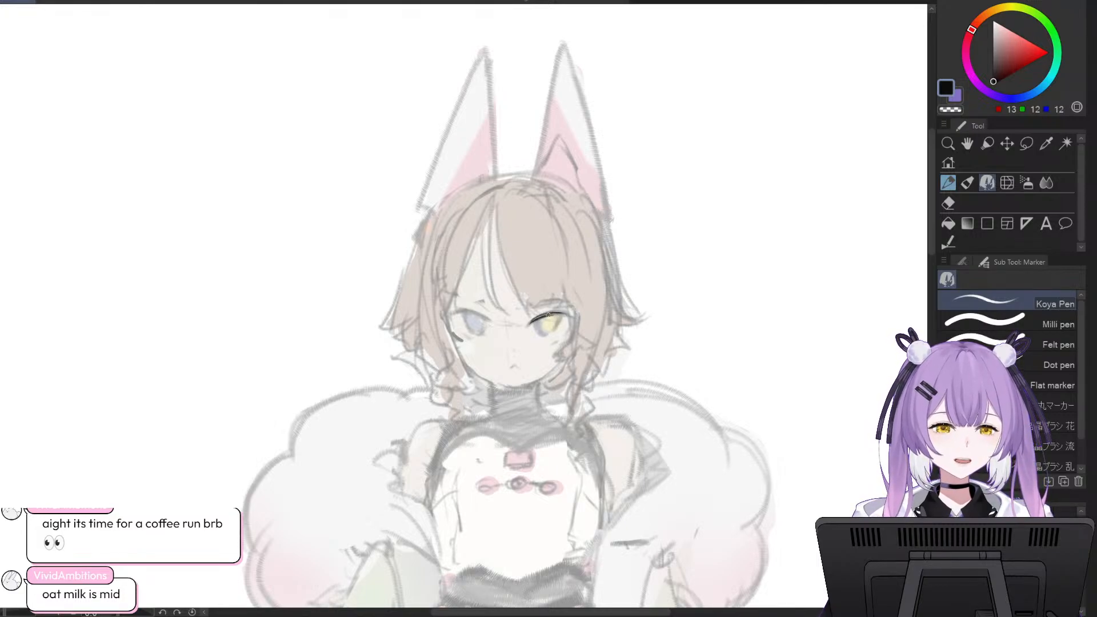
left_click_drag(570, 317, 537, 315)
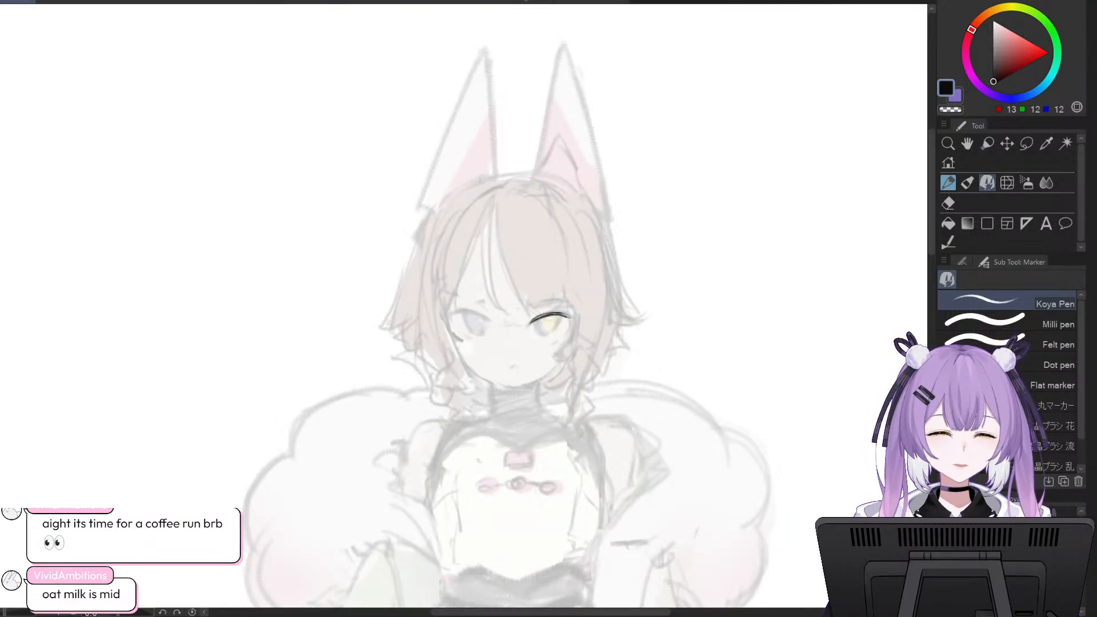
left_click_drag(545, 312, 568, 310)
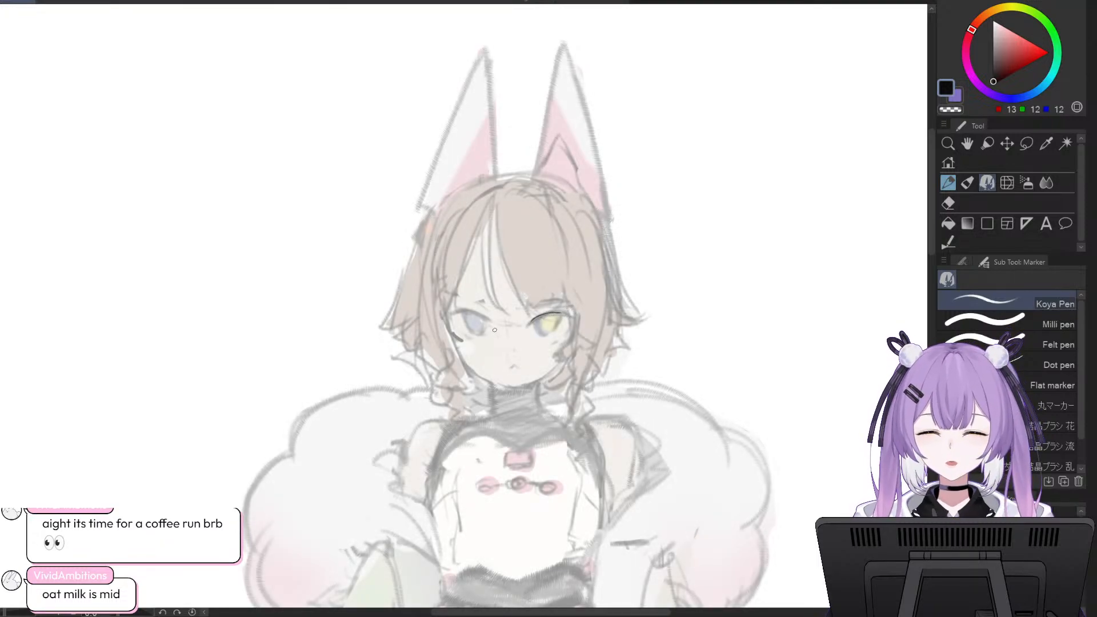
key("ctrl+z")
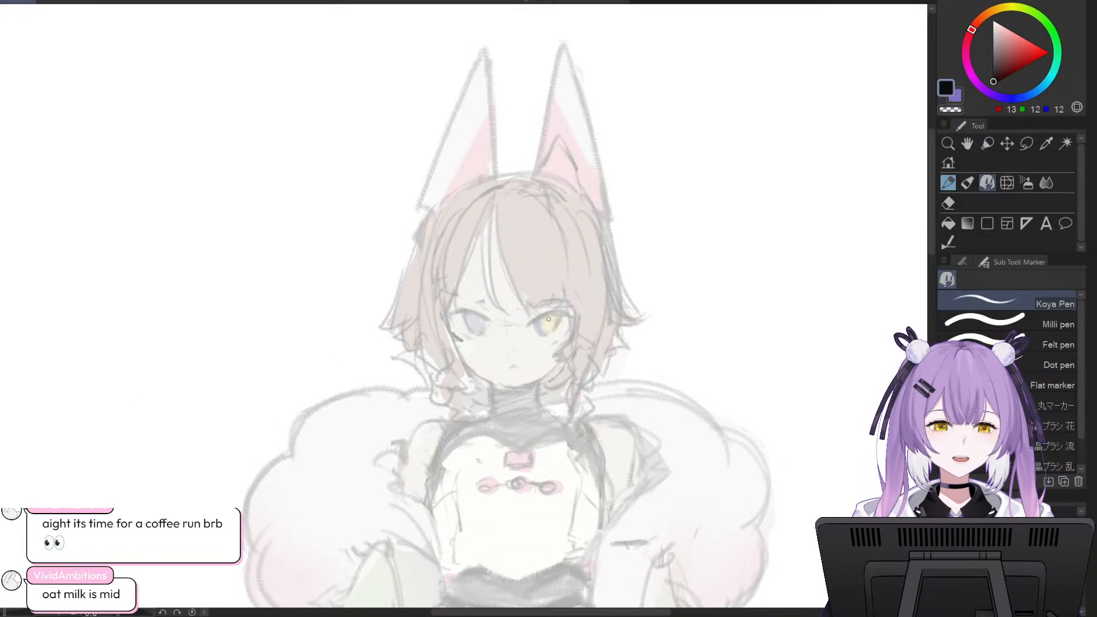
mouse_move(531, 322)
left_mouse_down()
mouse_move(567, 316)
mouse_move(538, 318)
left_mouse_up()
key("ctrl+z")
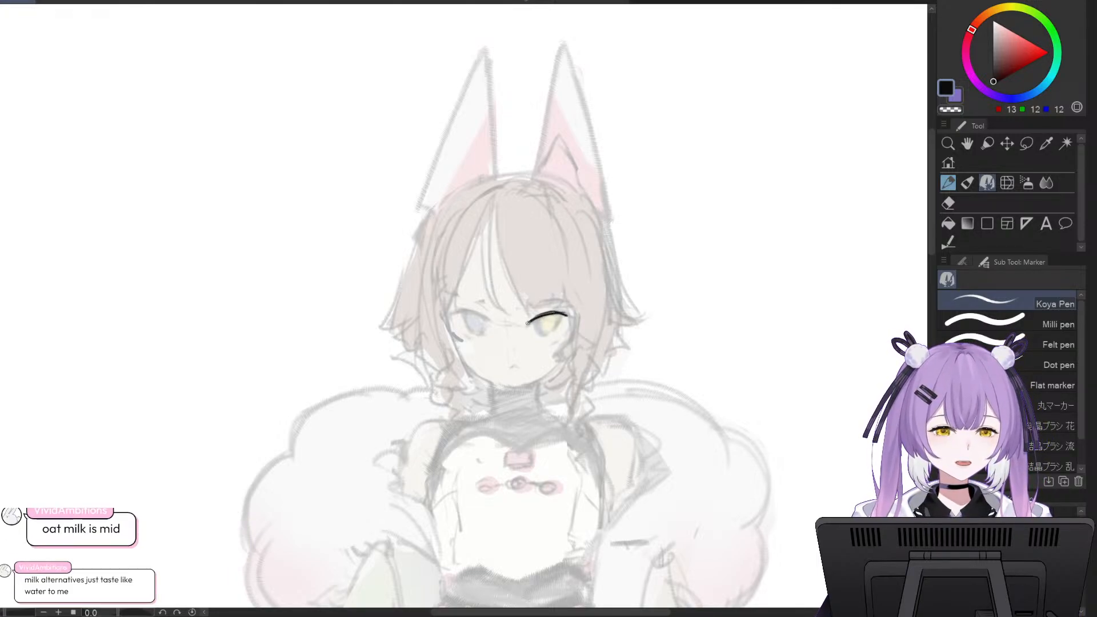
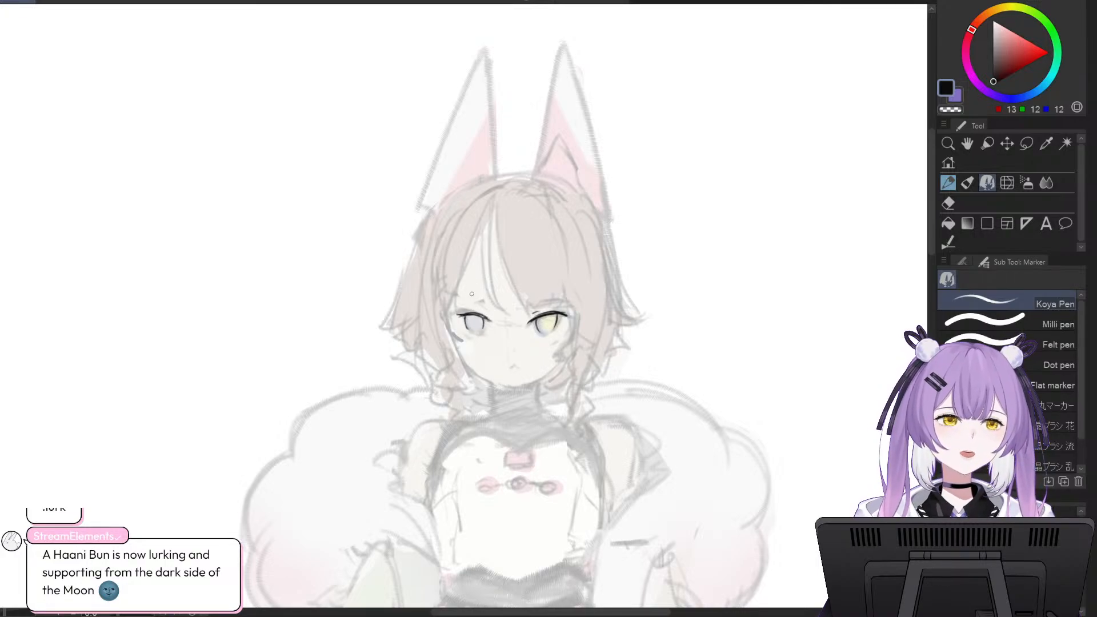
- Undo the last strokes outlining the grey-blue eye, restoring the final one undone
key("ctrl+z")
key("ctrl+z")
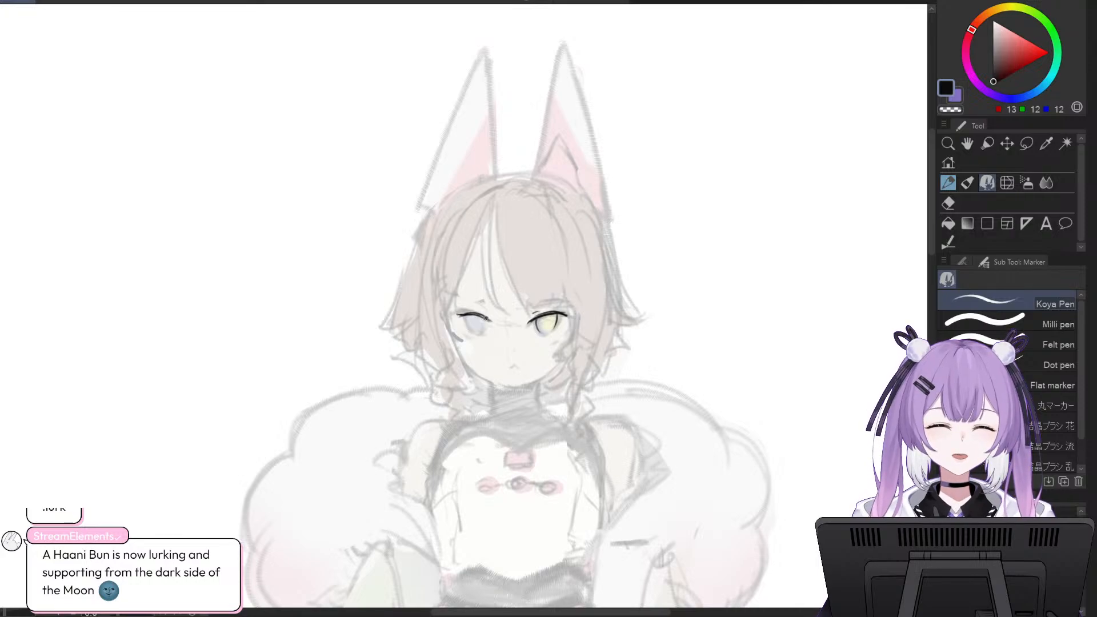
key("ctrl+y")
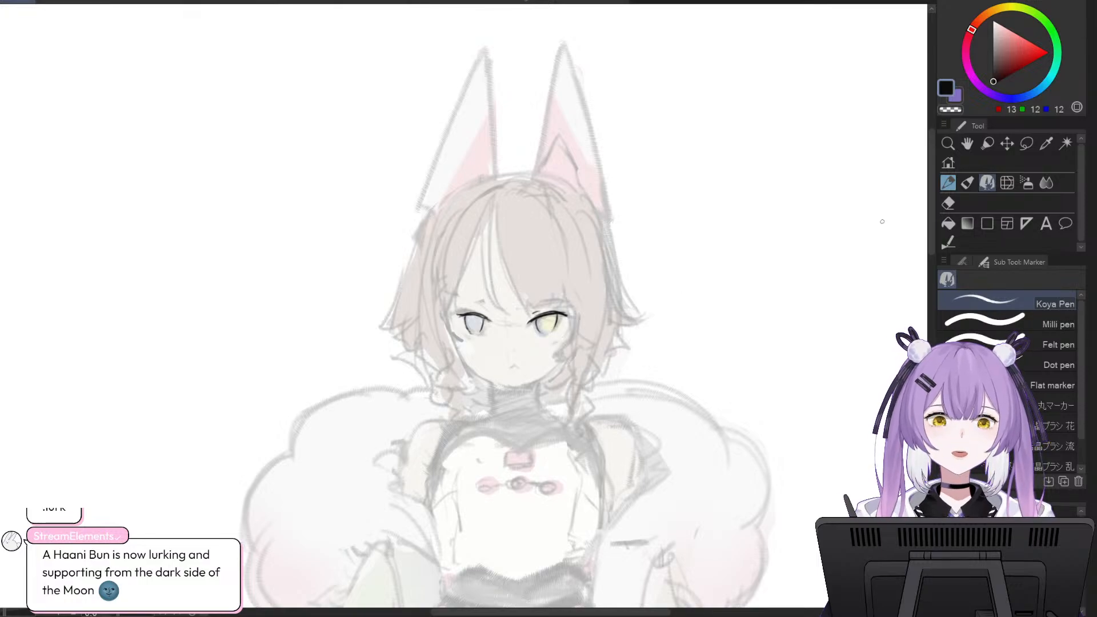
- Use Liquify to adjust the shape and placement of the inked eye lines
left_click(1007, 183)
mouse_move(503, 349)
left_mouse_down()
mouse_move(525, 390)
mouse_move(525, 364)
left_mouse_up()
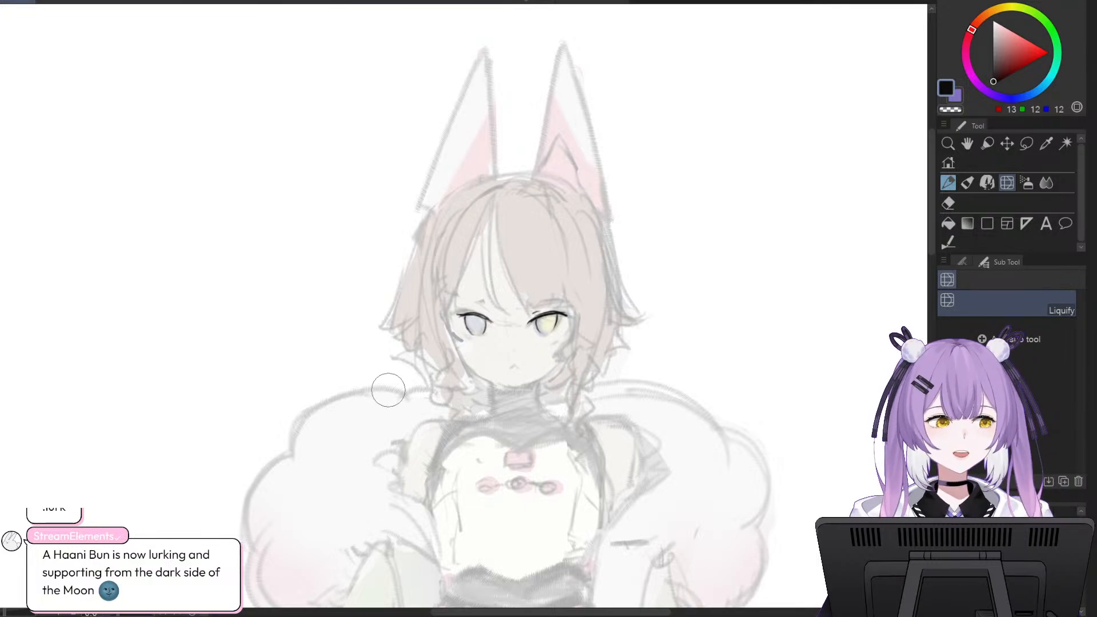
scroll(882, 276, "down", 2)
left_click_drag(484, 613, 515, 611)
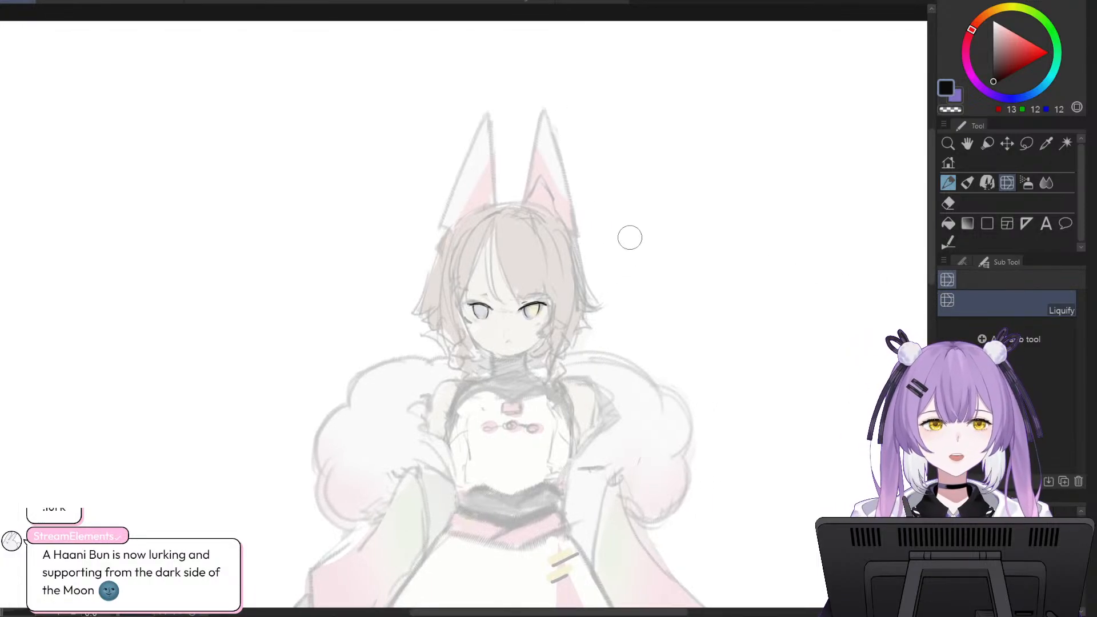
scroll(598, 223, "up", 2)
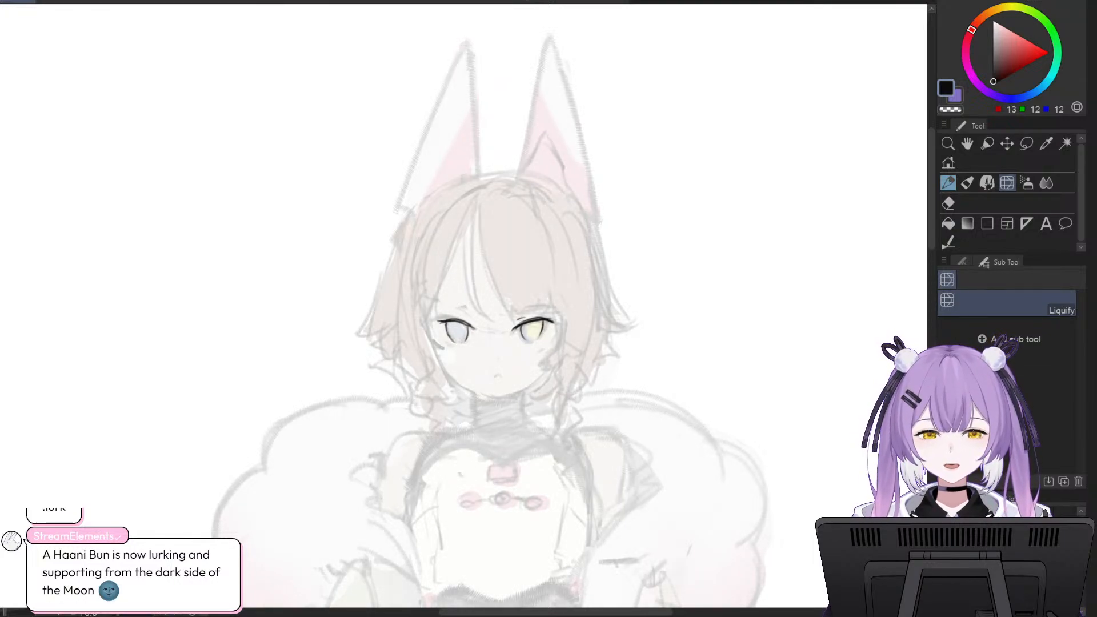
scroll(467, 376, "up", 1)
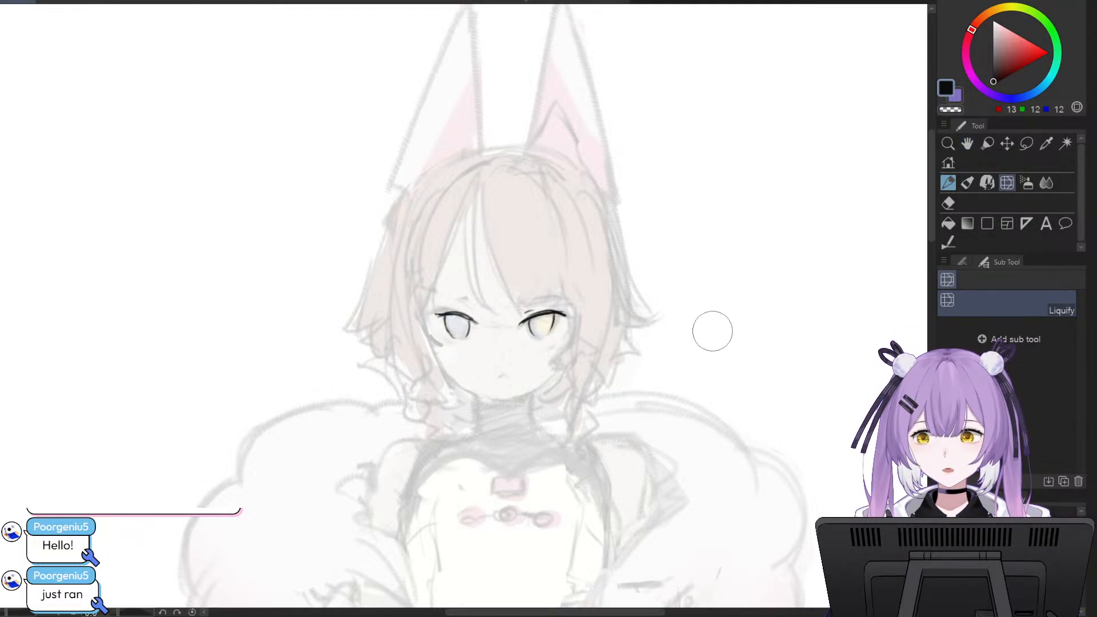
- Erase the inked lines of both eyes with the Hard eraser, leaving the faded sketch underneath
left_click(948, 203)
left_click(991, 182)
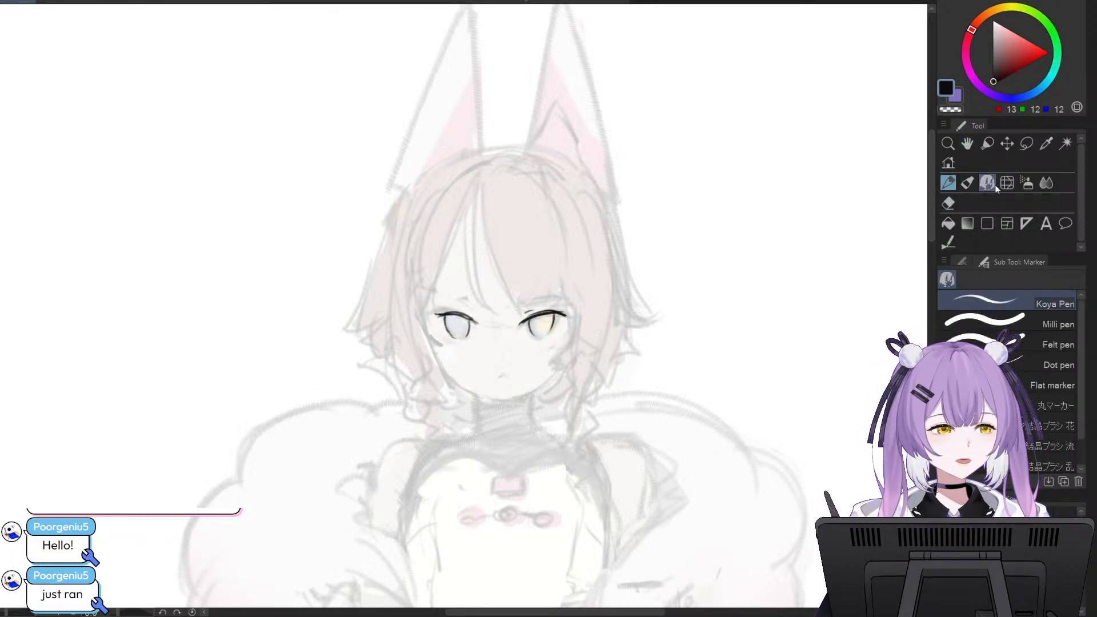
key("e")
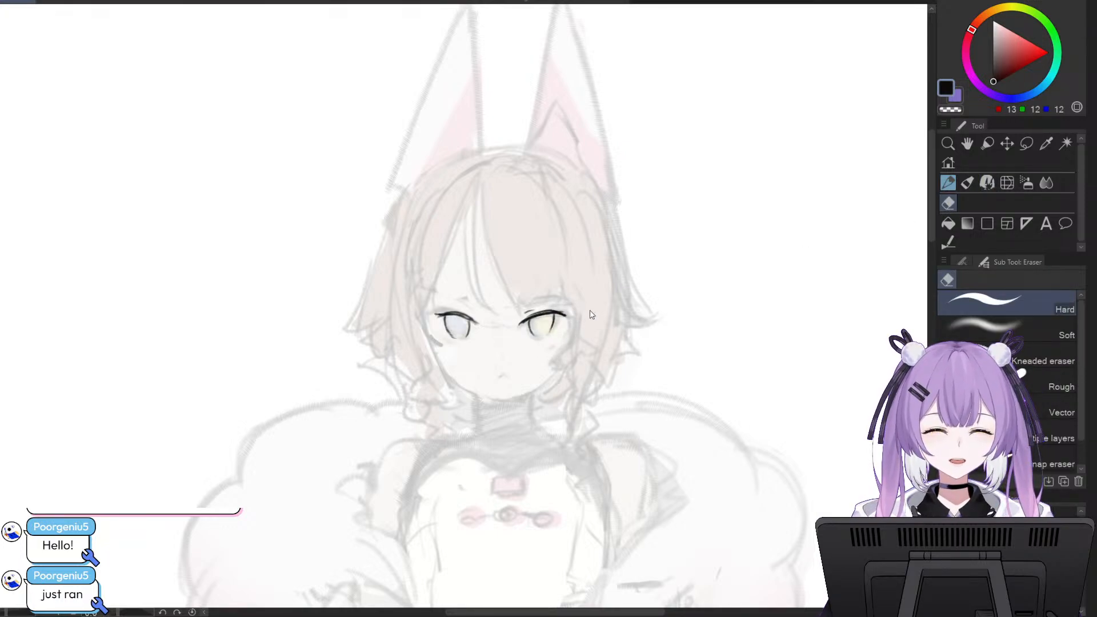
mouse_move(569, 303)
left_mouse_down()
mouse_move(511, 331)
mouse_move(565, 324)
left_mouse_up()
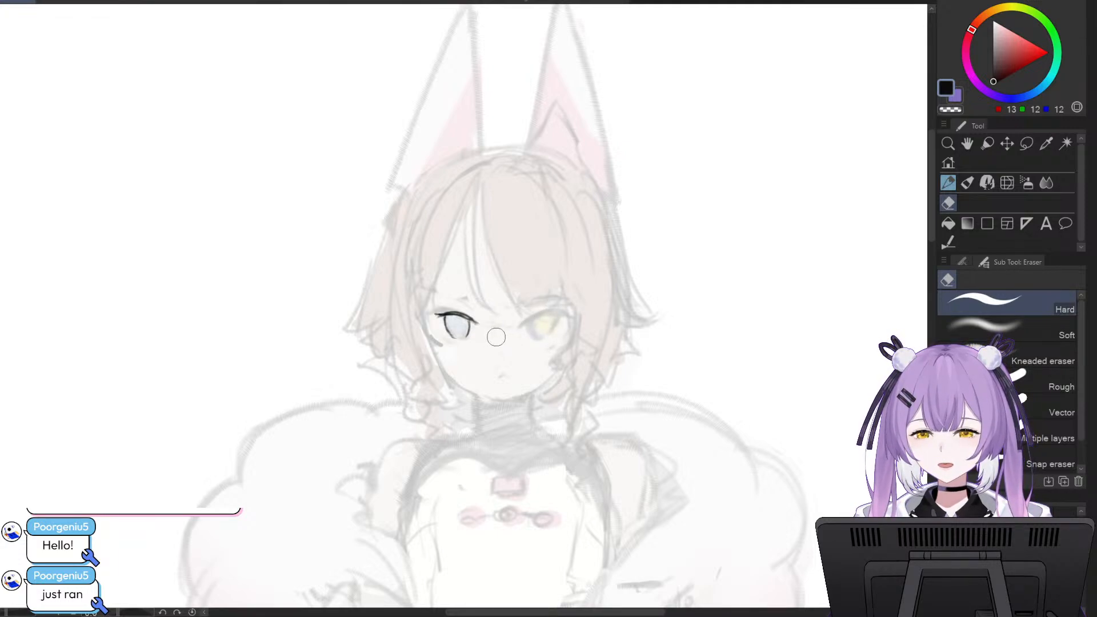
mouse_move(489, 338)
left_mouse_down()
mouse_move(425, 316)
mouse_move(468, 306)
left_mouse_up()
- Ink a thicker black upper lash line over the sketched yellow eye using the Koya Pen
key("p")
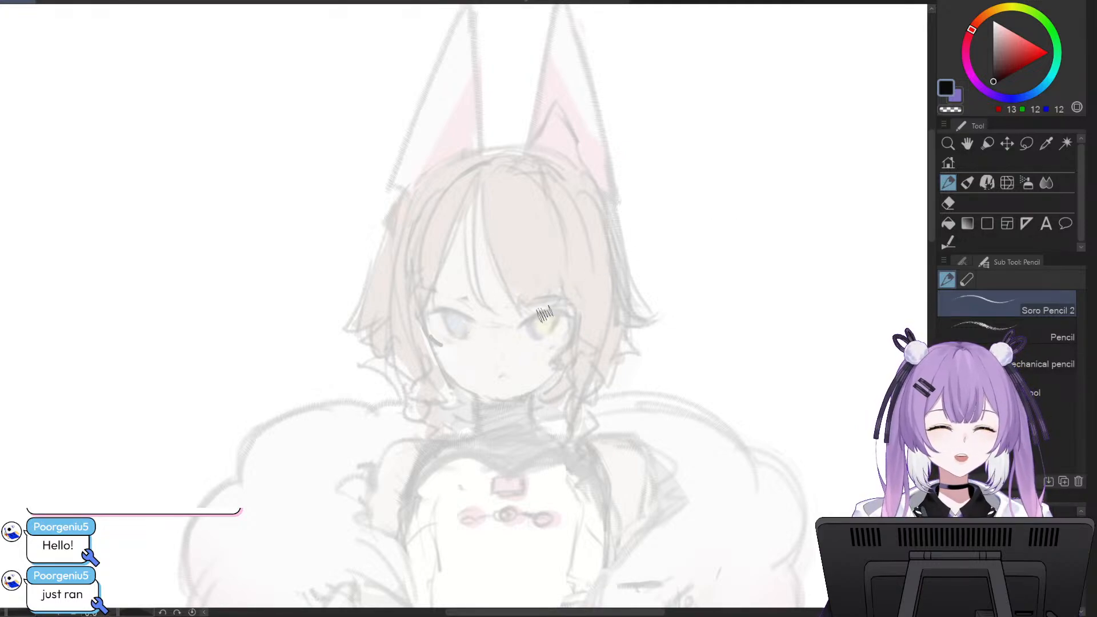
left_click(985, 183)
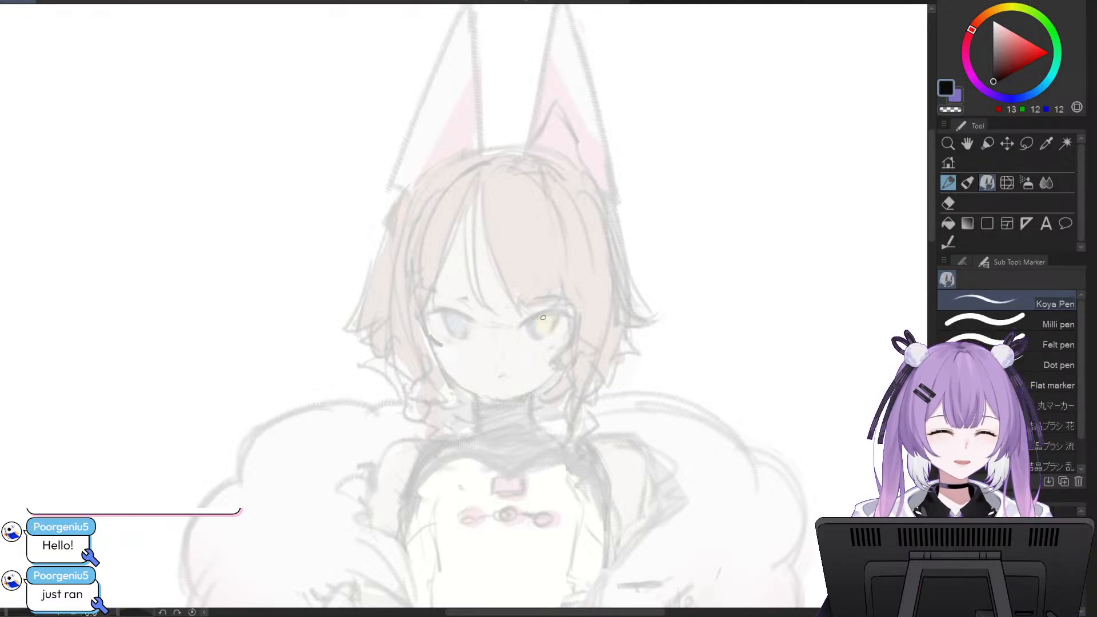
mouse_move(528, 317)
left_mouse_down()
mouse_move(561, 315)
mouse_move(530, 318)
left_mouse_up()
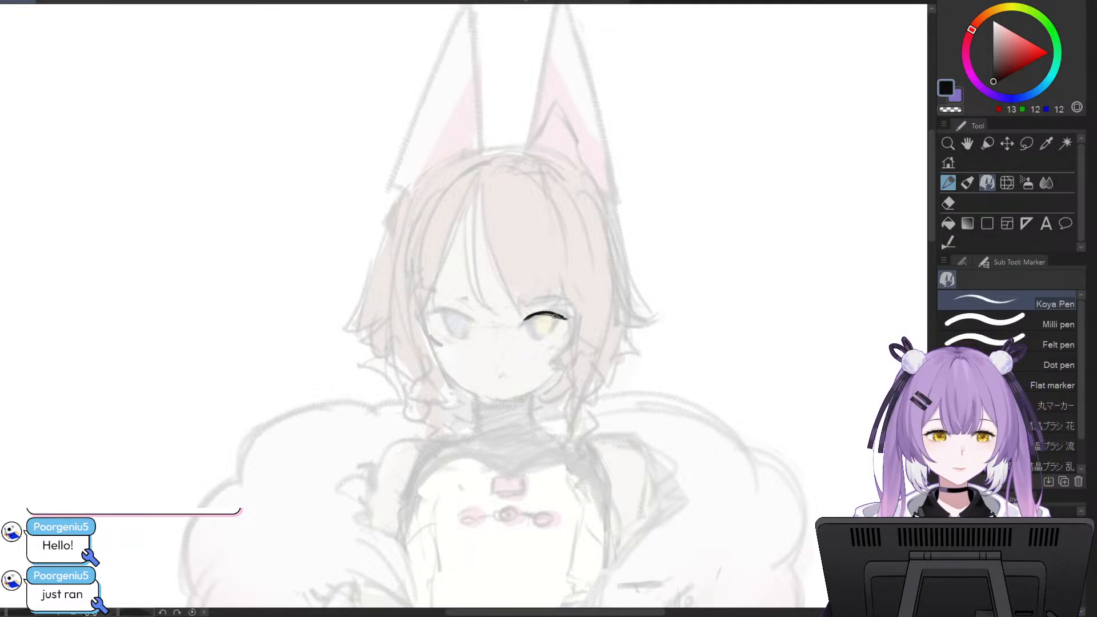
left_click_drag(554, 316, 526, 320)
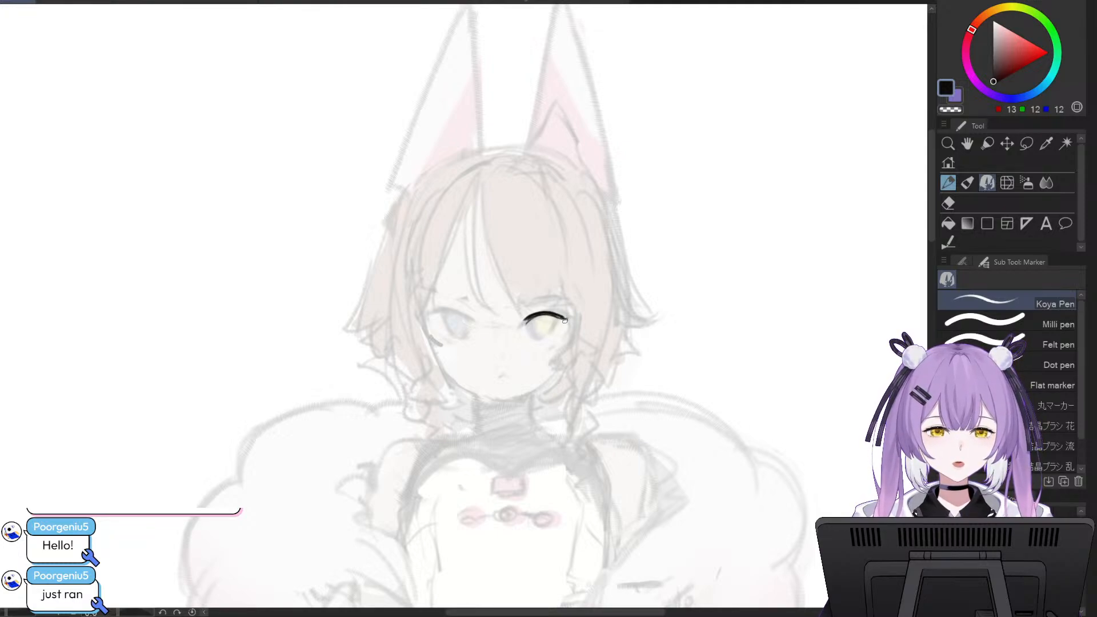
key("ctrl+z")
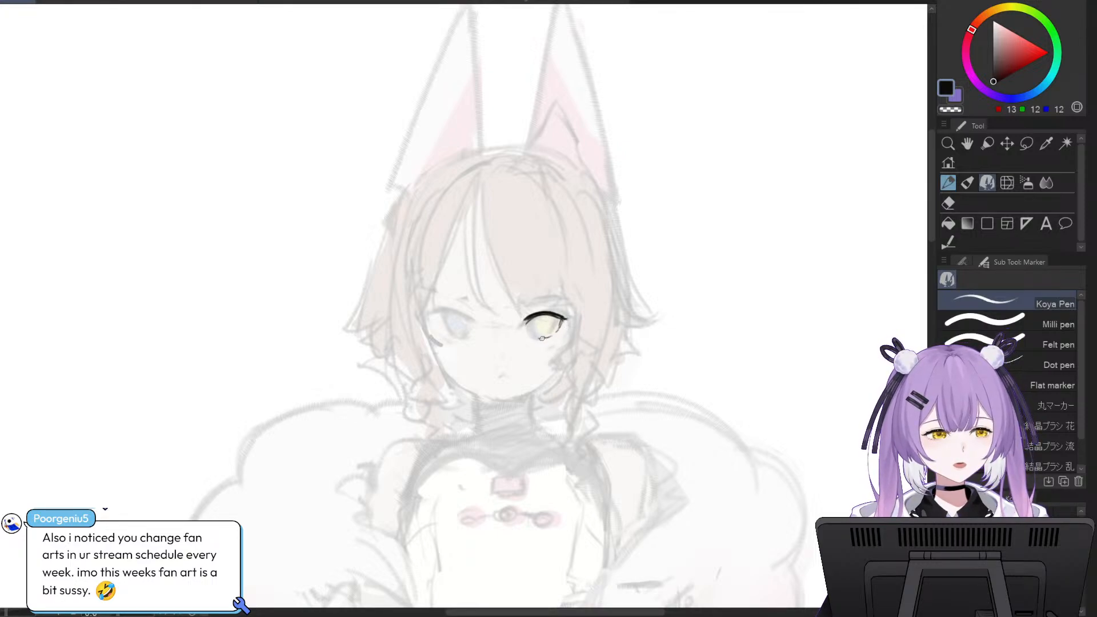
- Lasso the inked lines of the yellow eye and move them slightly outward, away from the nose
left_click(1025, 144)
mouse_move(574, 296)
left_mouse_down()
mouse_move(520, 307)
mouse_move(585, 302)
left_mouse_up()
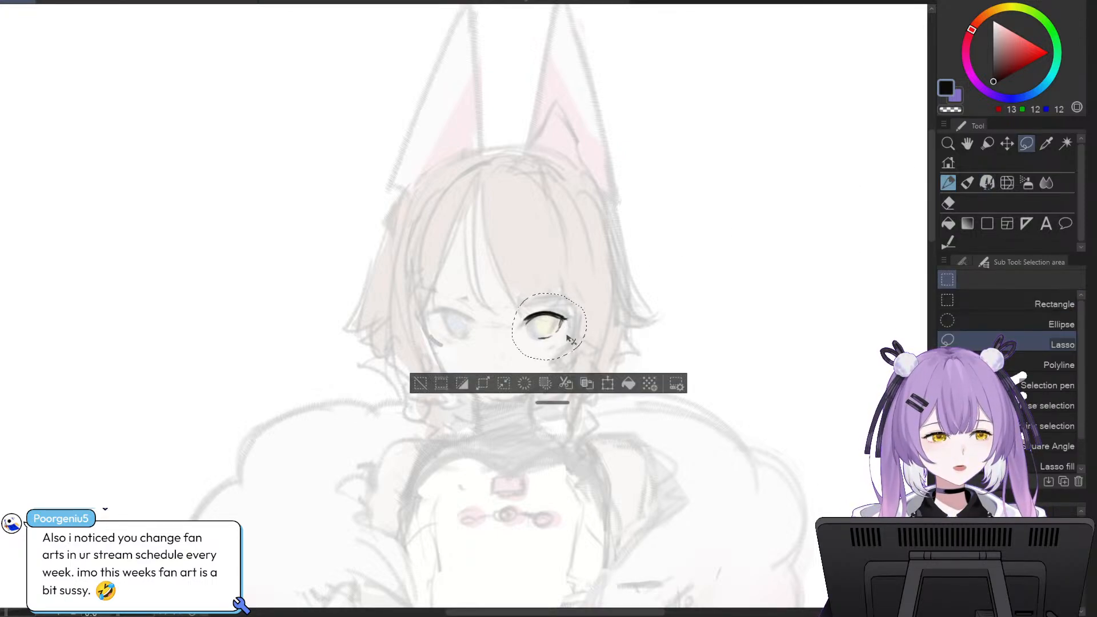
left_click_drag(557, 338, 573, 343)
key("ctrl+t")
left_click(533, 383)
key("ctrl+d")
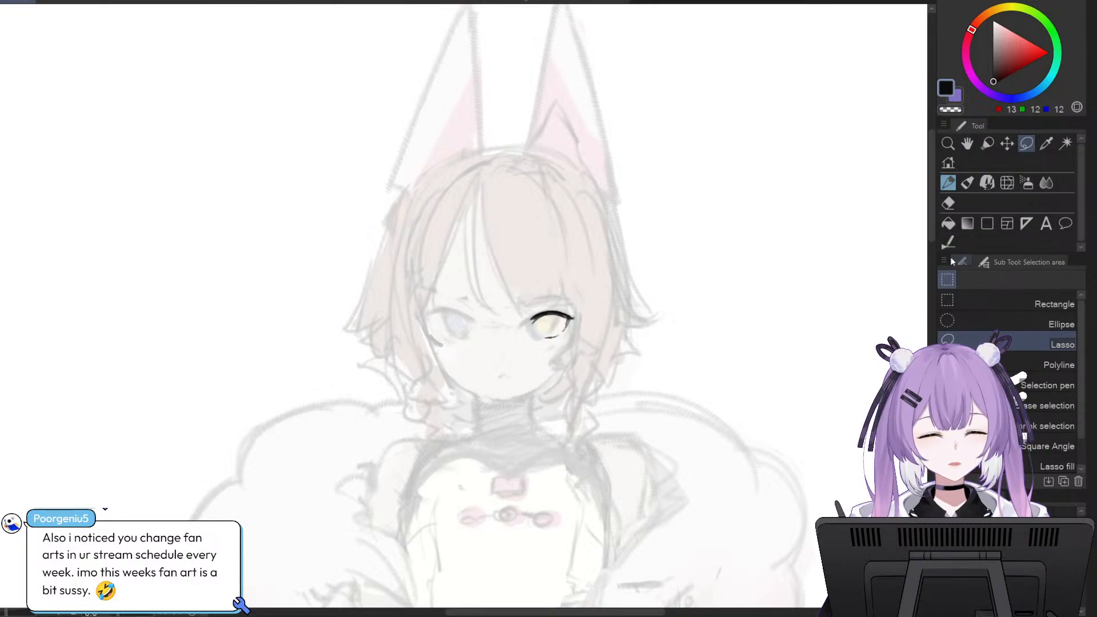
- Ink the lower lash line and the iris outline of the yellow eye with the Koya Pen, undoing a stray stroke
left_click(949, 183)
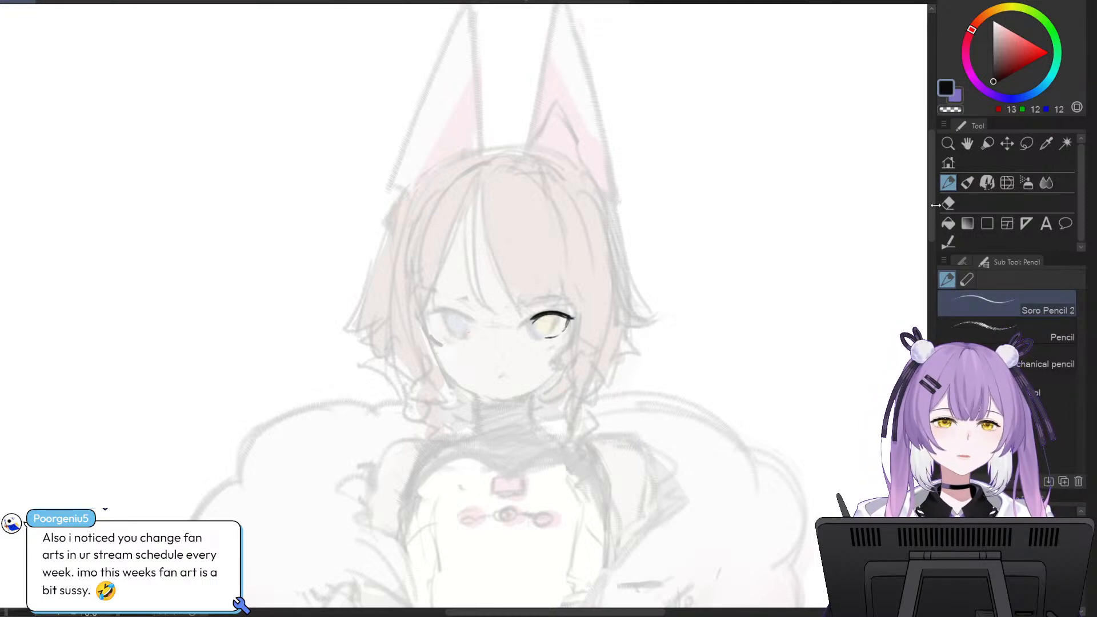
left_click(992, 183)
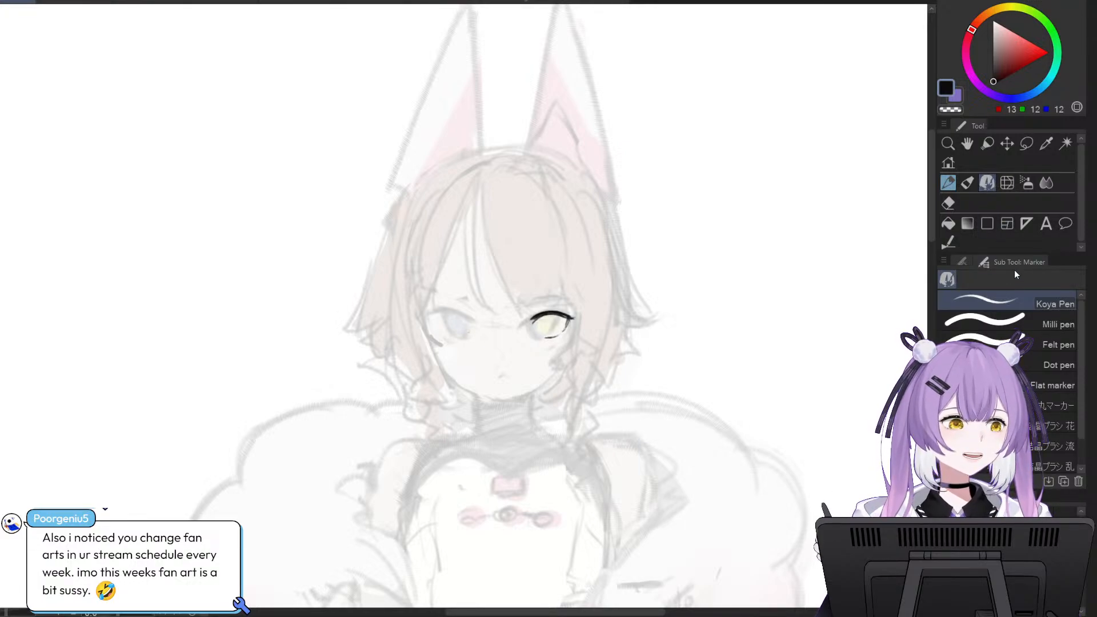
left_click(949, 183)
left_click(987, 183)
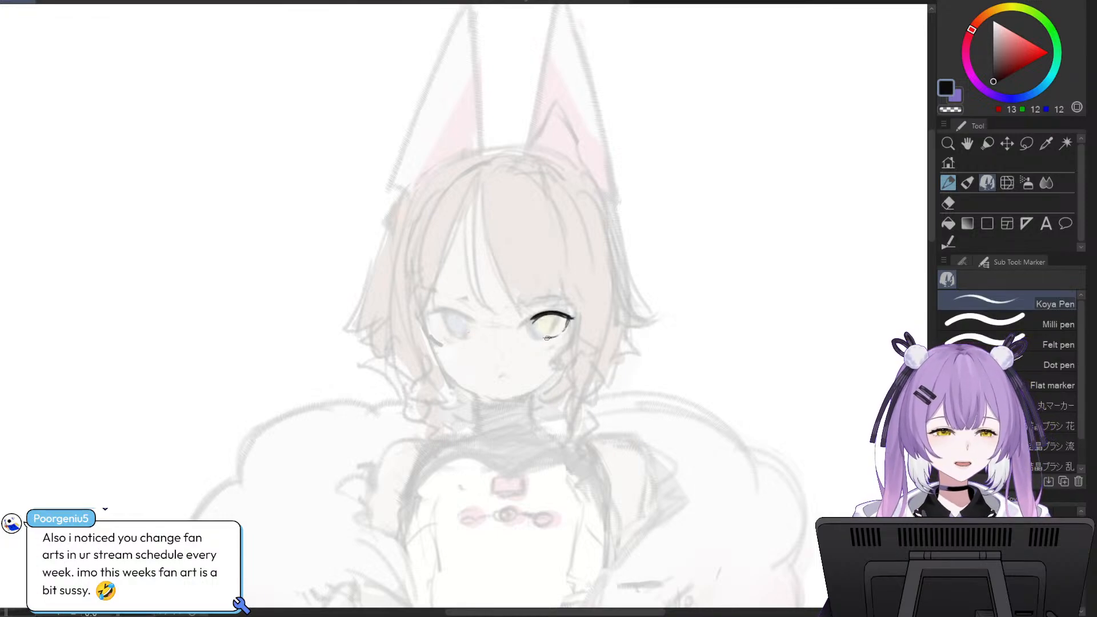
left_click_drag(547, 338, 562, 334)
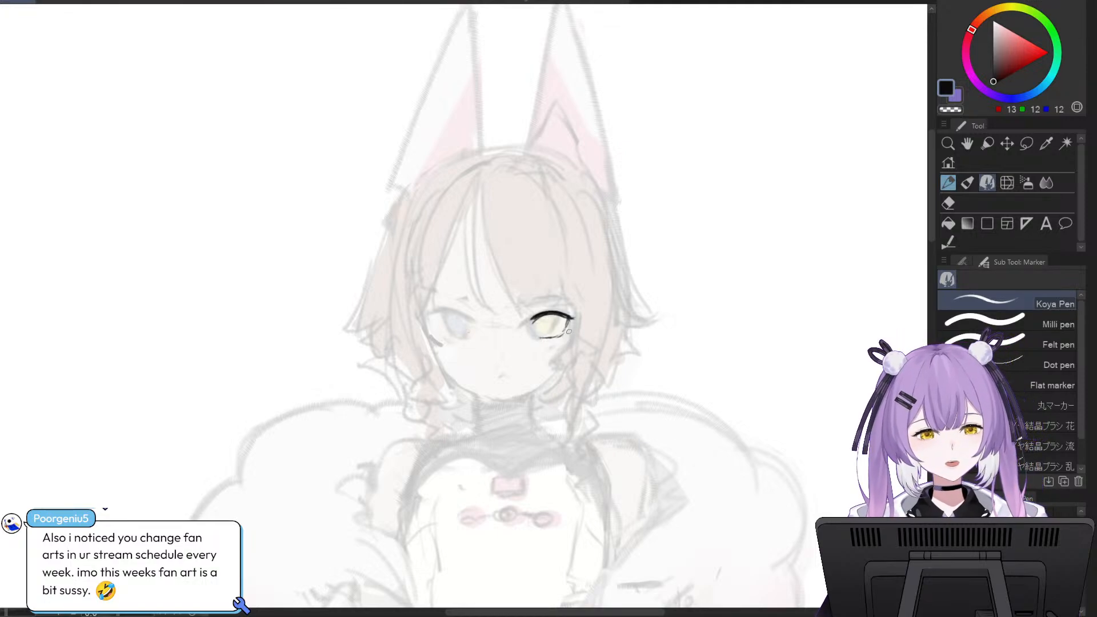
left_click_drag(566, 334, 557, 340)
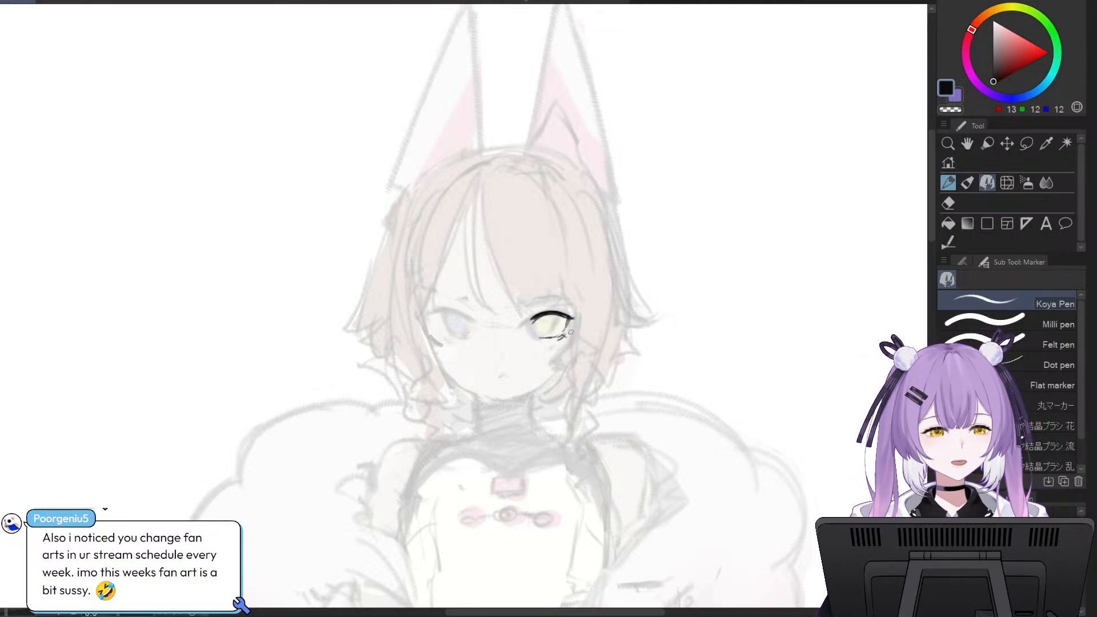
key("ctrl+z")
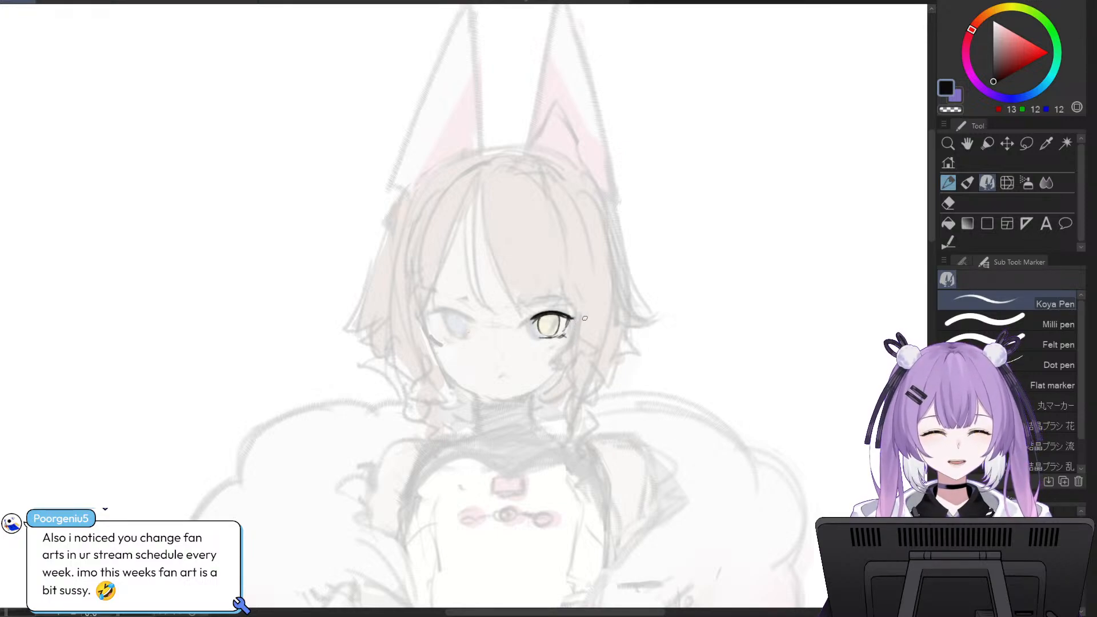
- Rotate the inked eye lines slightly counterclockwise so the outer corner of the yellow eye tilts up
key("ctrl+t")
left_click_drag(629, 330, 628, 316)
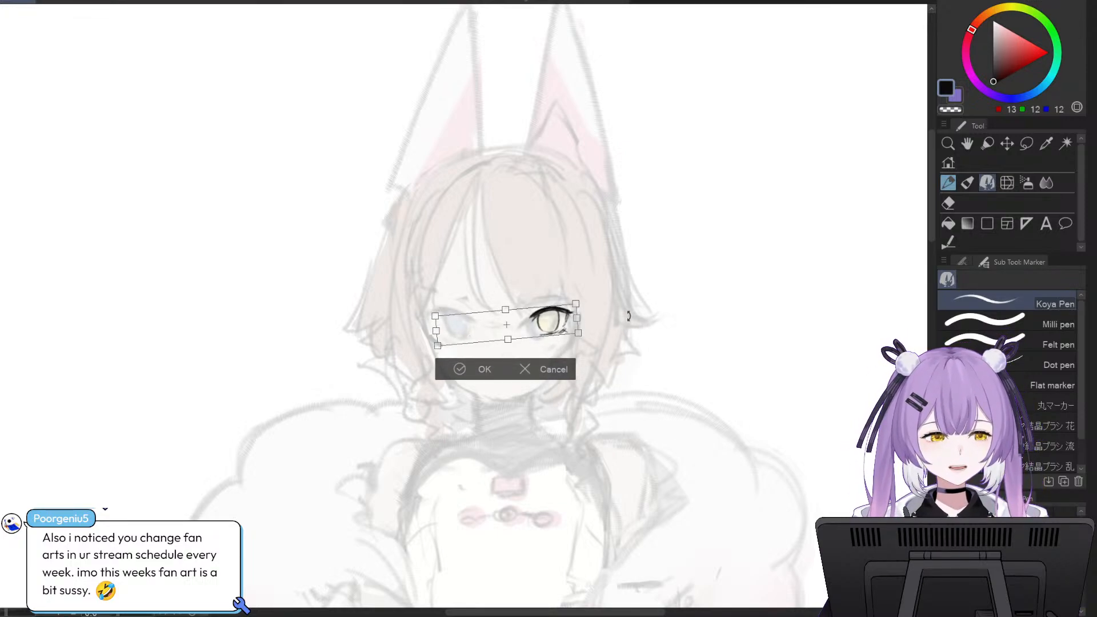
left_click(466, 369)
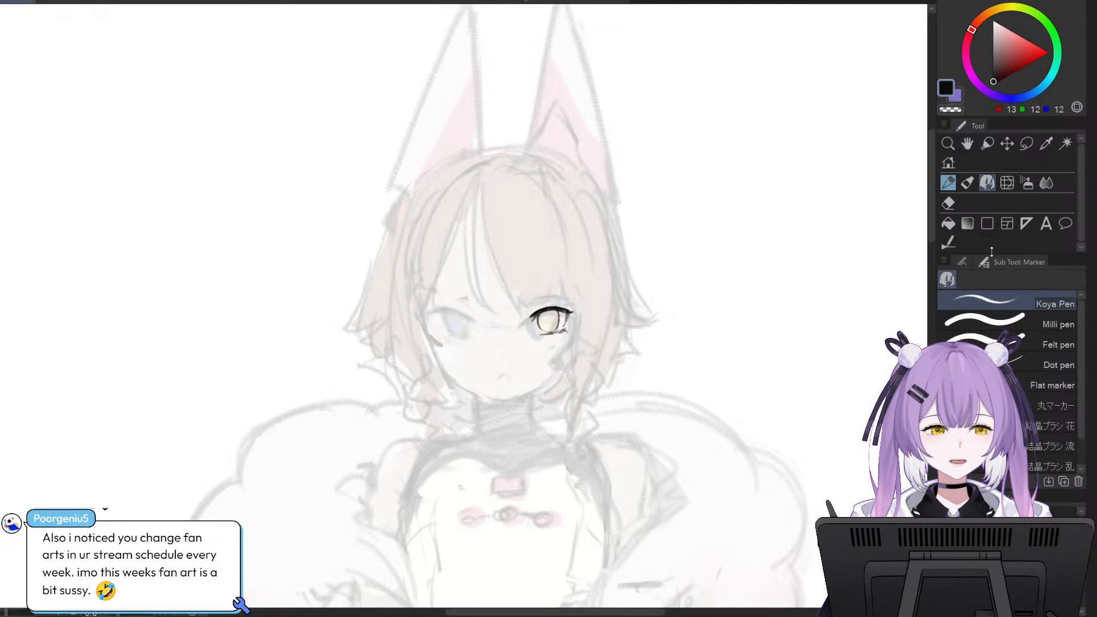
- Switch Liquify to its last mode and enlarge its brush to 148.8 over the inked yellow eye
left_click(1006, 183)
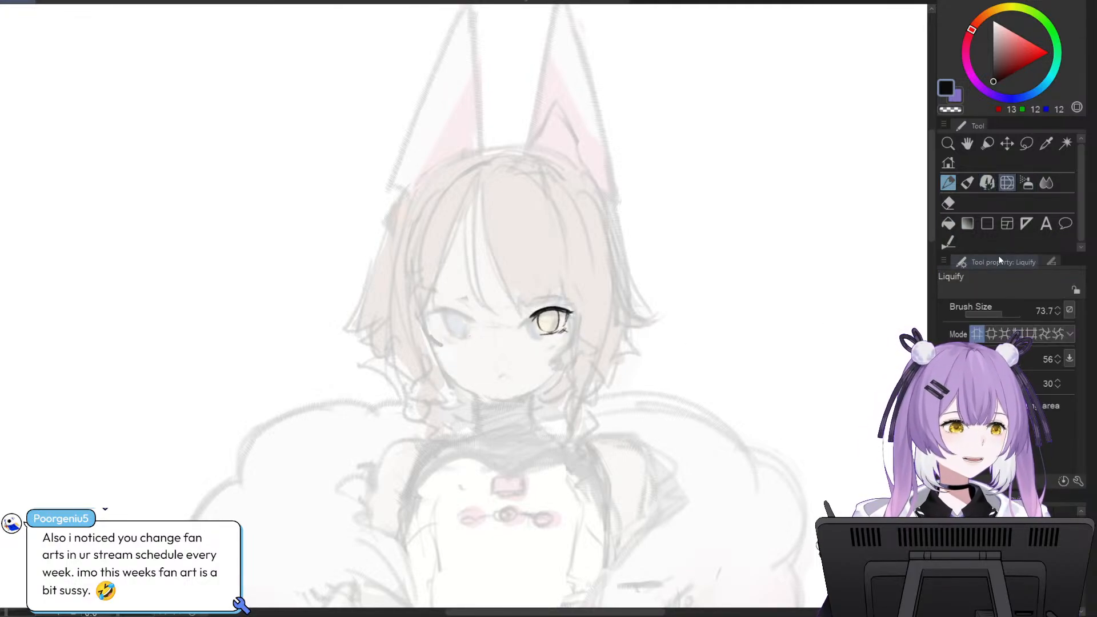
left_click(1055, 335)
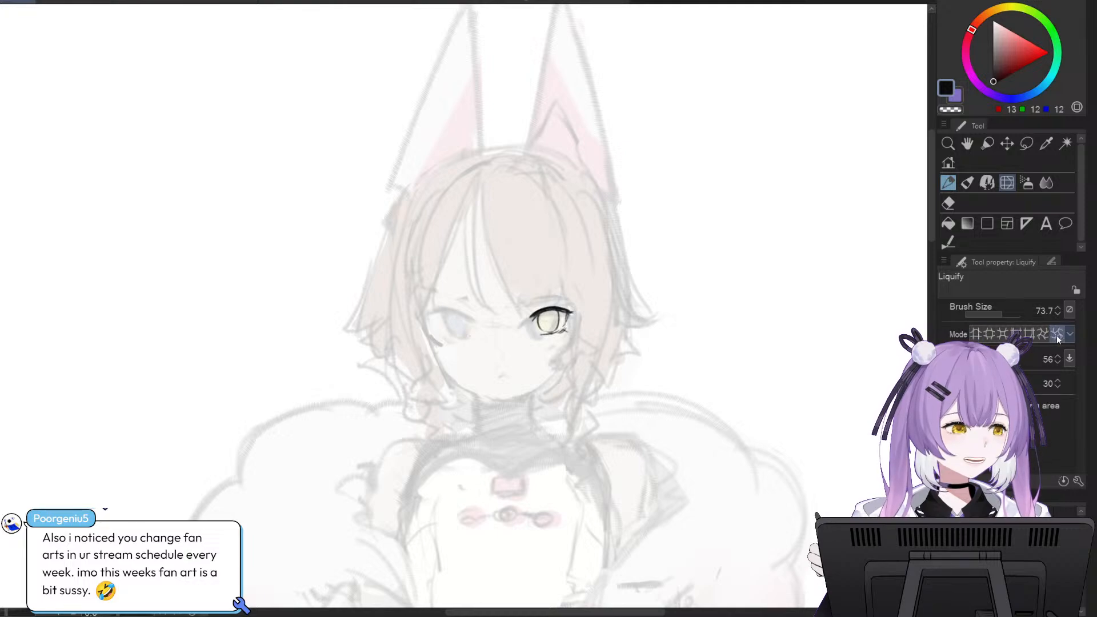
key("bracketright")
key("bracketright")
key("bracketright")
key("bracketright")
key("bracketright")
key("bracketright")
key("bracketright")
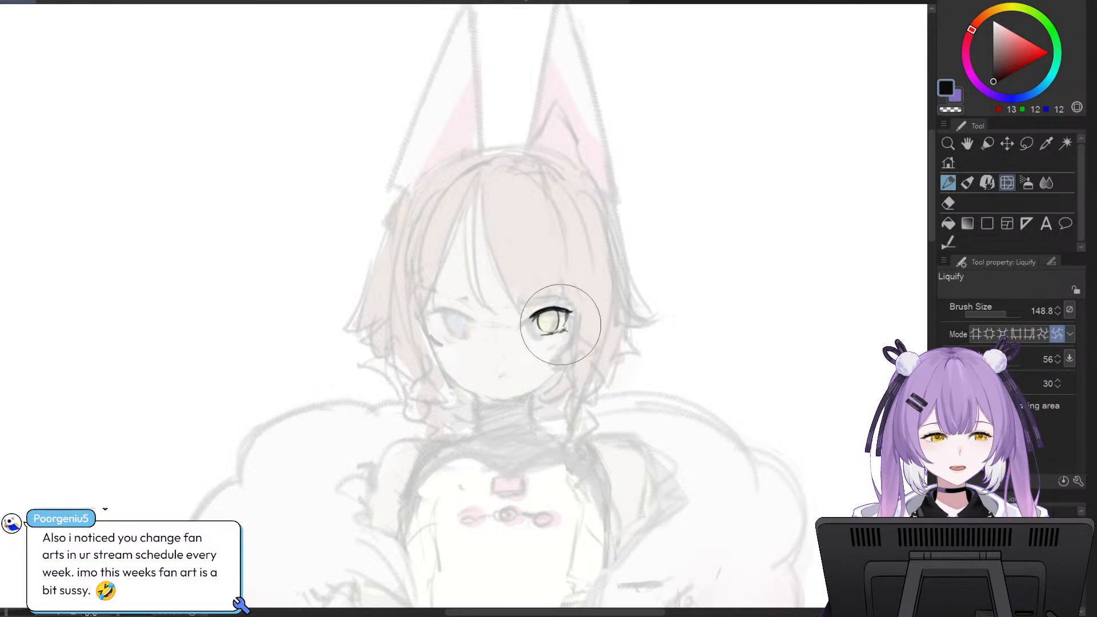
- Erase the lower lash line of the yellow eye with the Hard eraser at size 21.9
key("e")
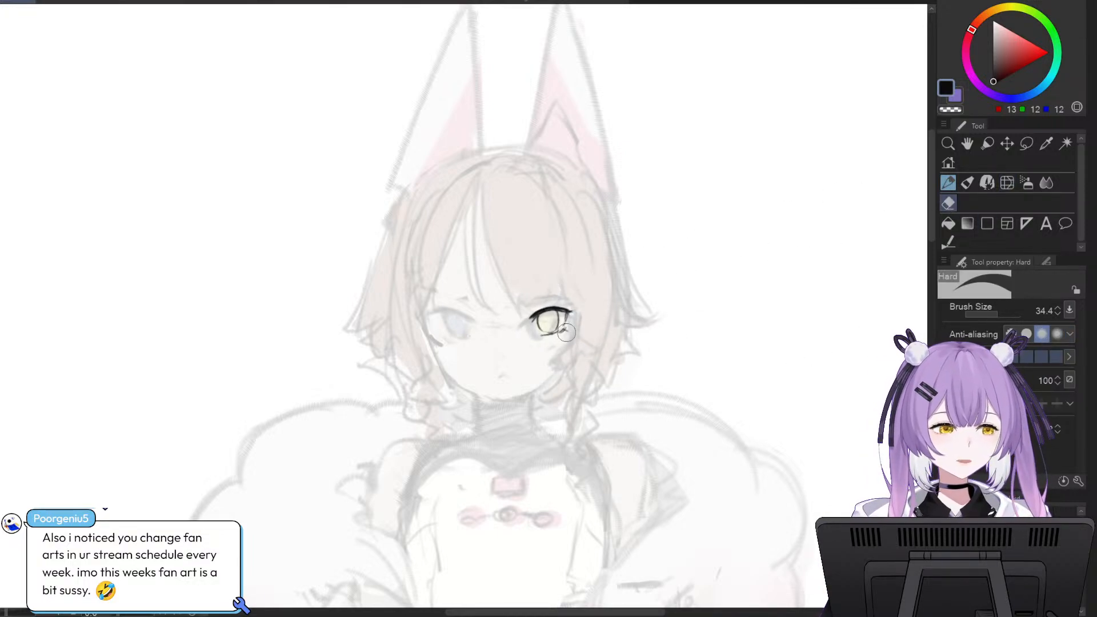
key("bracketleft")
key("bracketleft")
key("bracketleft")
key("bracketleft")
key("bracketleft")
key("bracketleft")
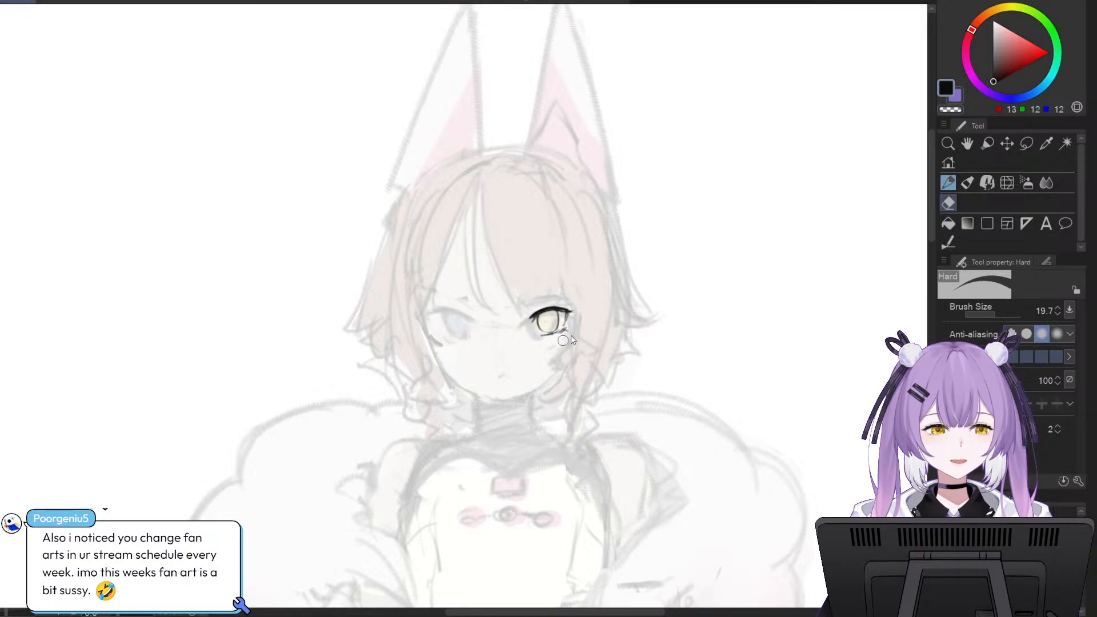
key("bracketright")
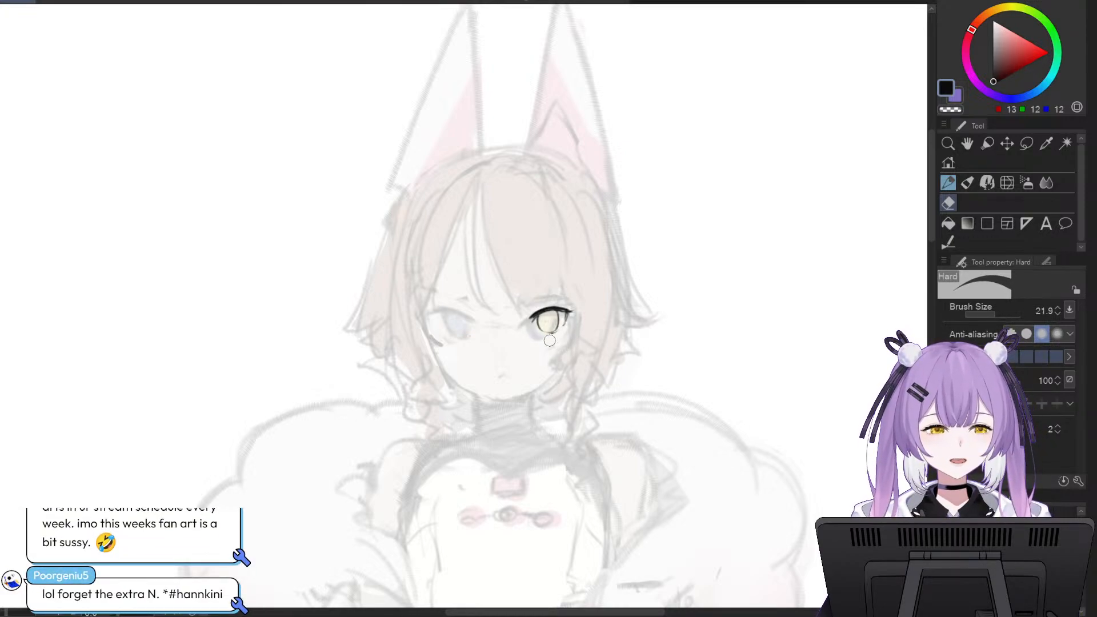
- Touch up the yellow eye's lower line with the Koya Pen and move the inked lines slightly down and toward the nose
left_click(987, 182)
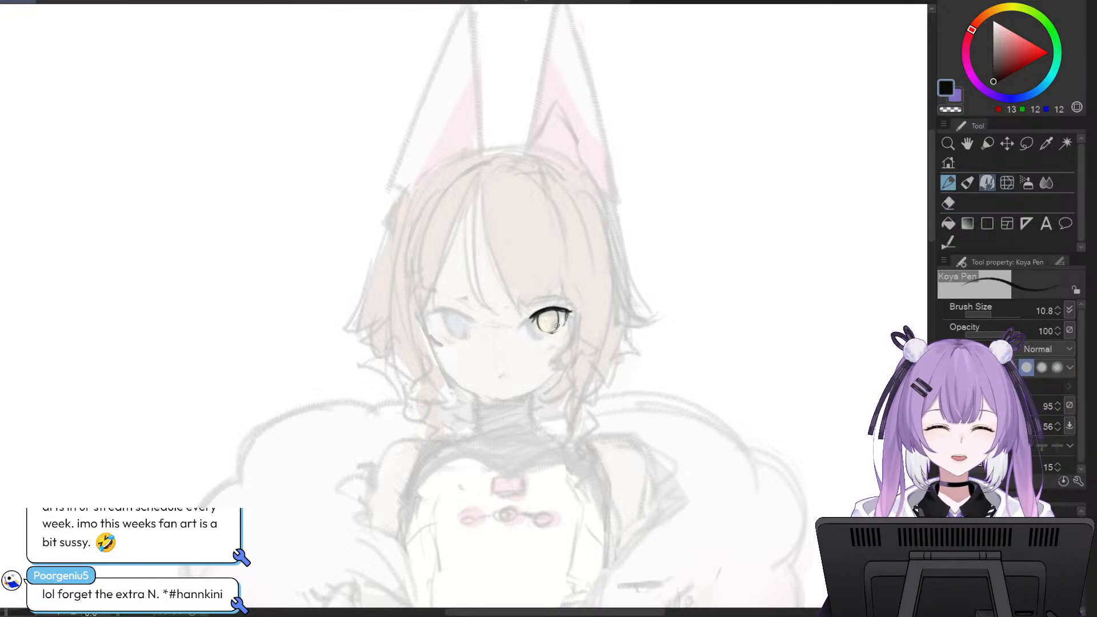
key("ctrl+t")
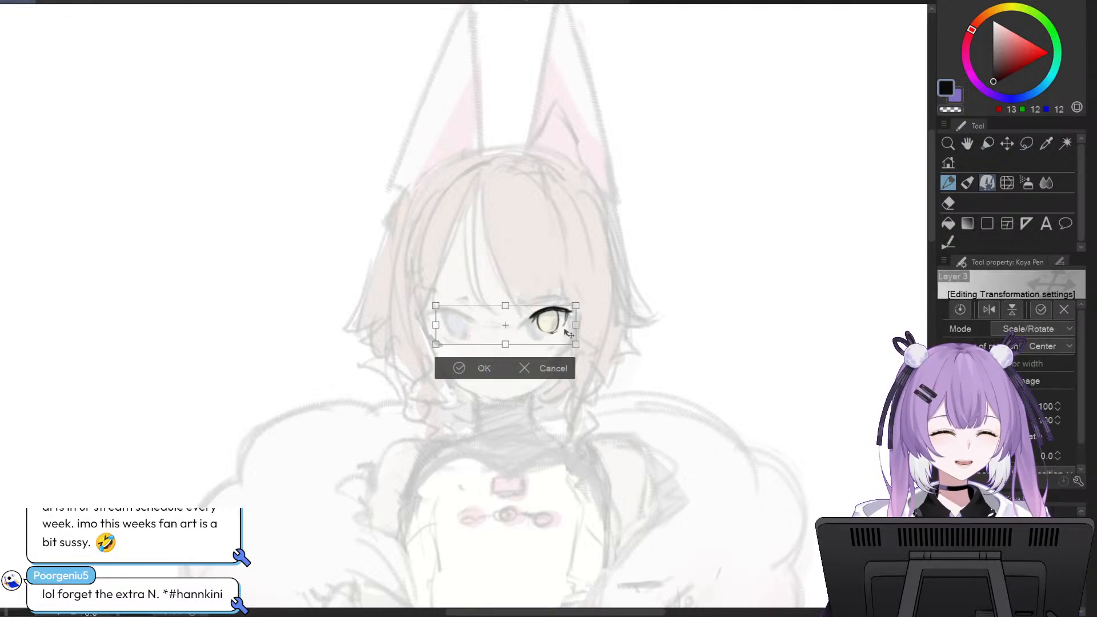
left_click_drag(568, 333, 562, 339)
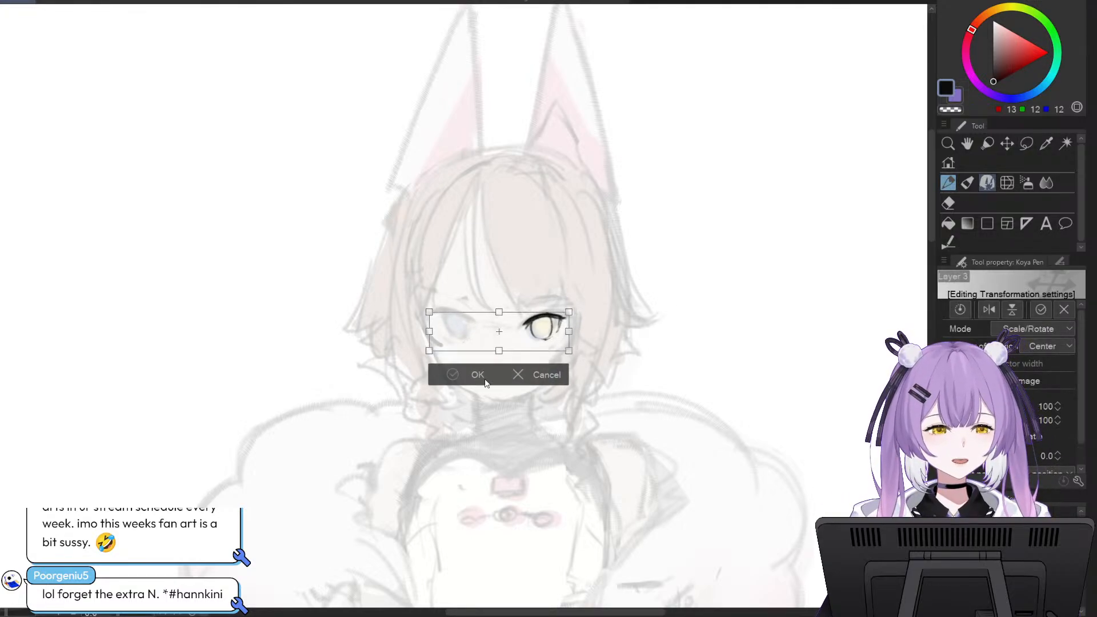
left_click(477, 375)
- Ink a short eyelid crease above the yellow eye with the Koya Pen and nudge the inked lines slightly up and outward
left_click(947, 203)
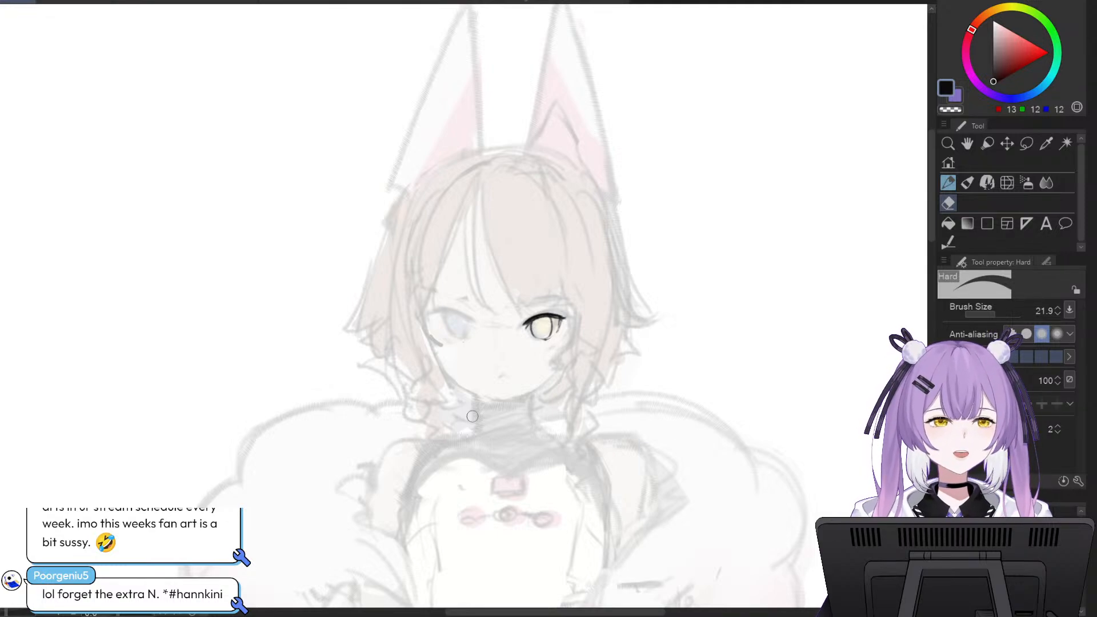
left_click(994, 181)
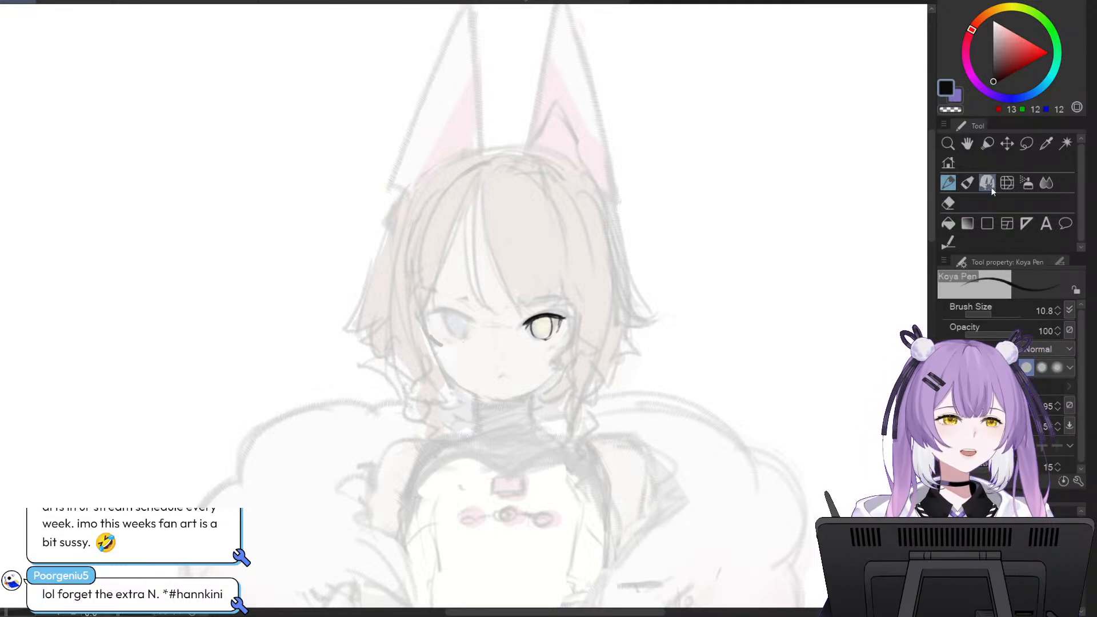
left_click(1059, 261)
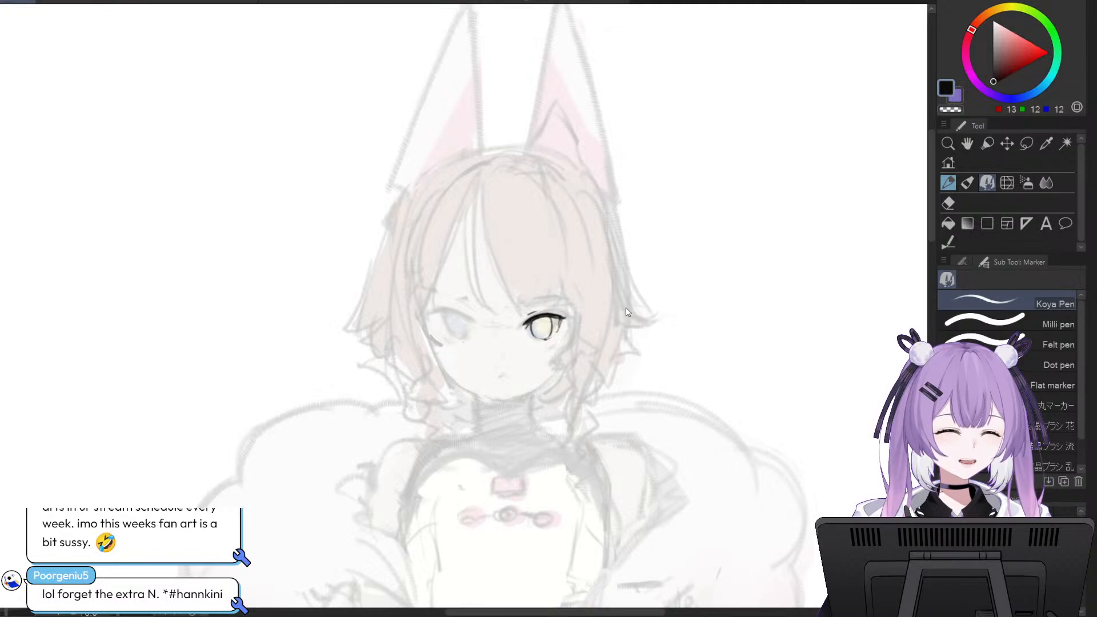
key("ctrl+t")
left_click_drag(572, 307, 572, 305)
left_click(455, 367)
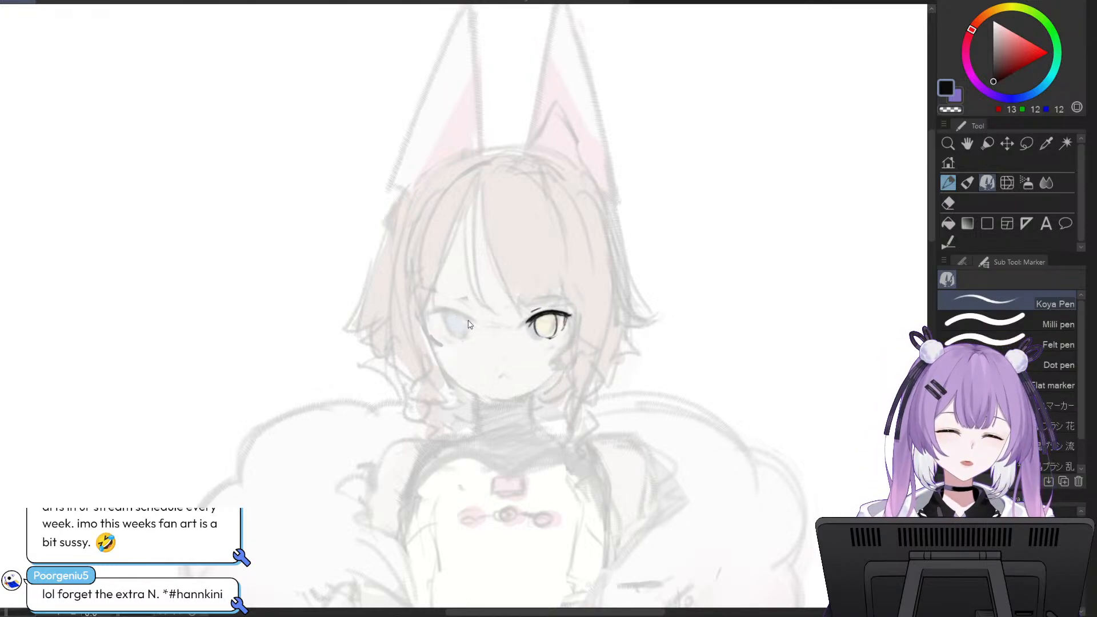
- Ink a thick upper lash line over the grey-blue eye and trim its outer end with the Hard eraser
mouse_move(464, 316)
left_mouse_down()
mouse_move(445, 313)
mouse_move(458, 314)
left_mouse_up()
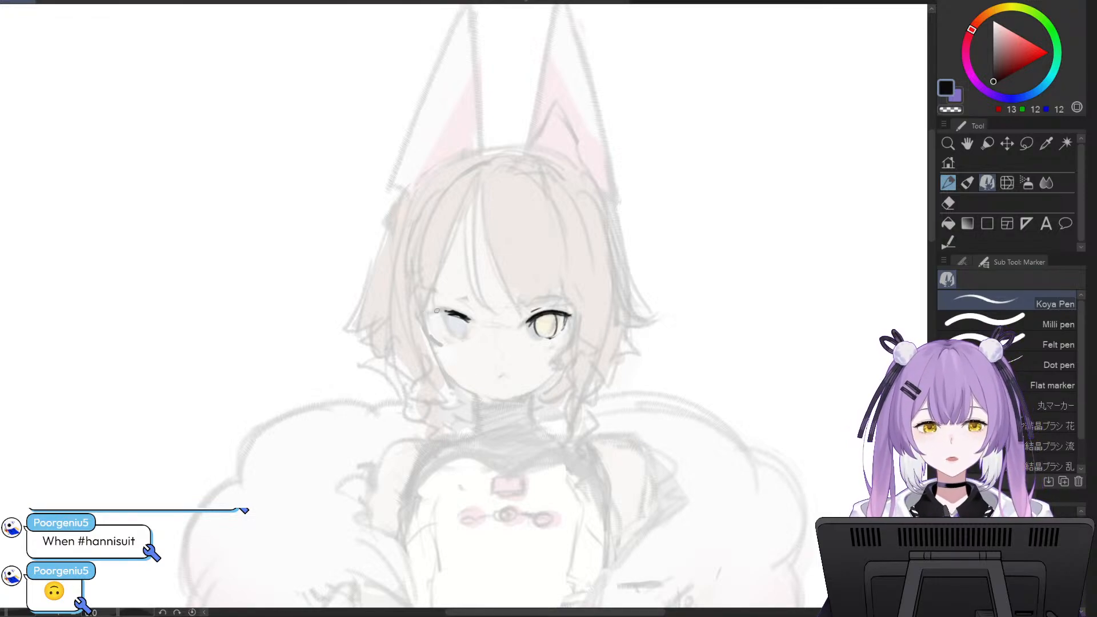
mouse_move(439, 309)
left_mouse_down()
mouse_move(467, 319)
mouse_move(430, 315)
mouse_move(445, 311)
left_mouse_up()
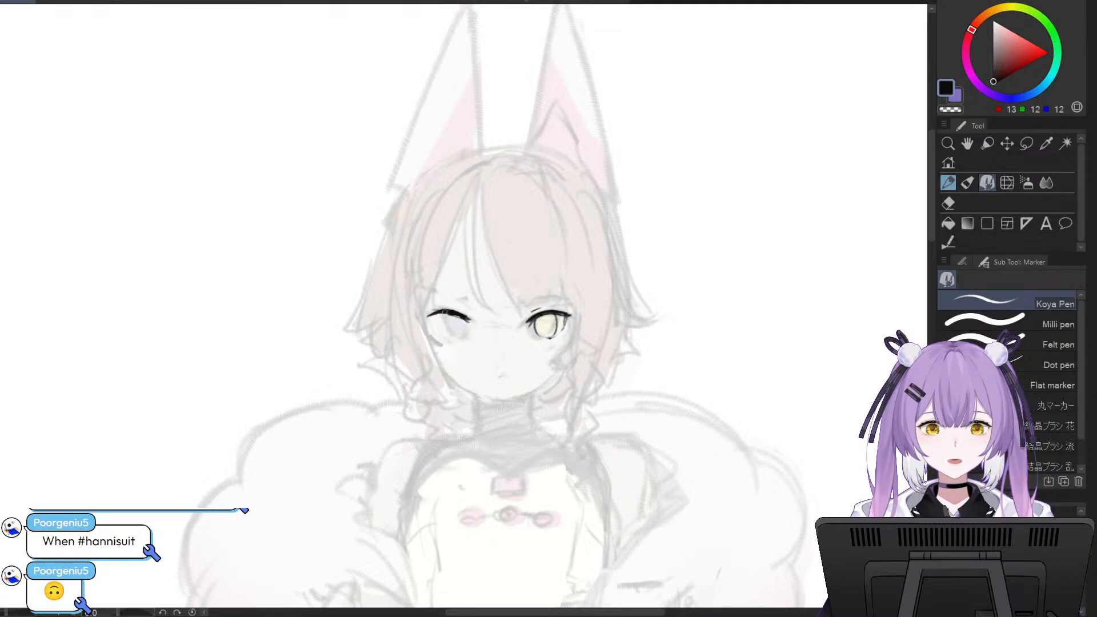
left_click(949, 203)
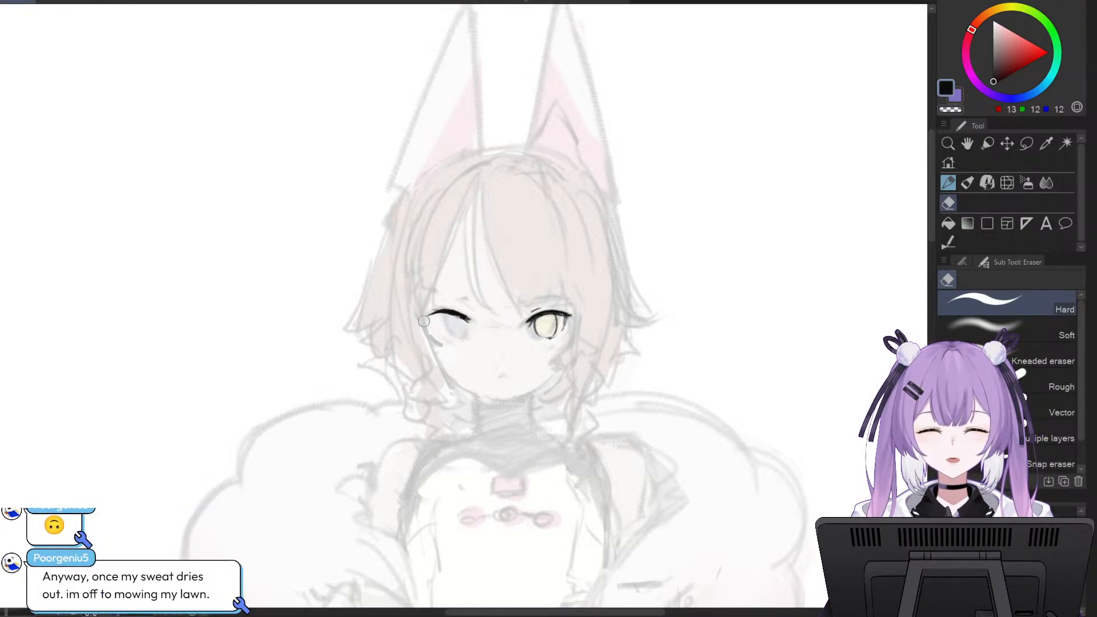
left_click_drag(434, 307, 426, 320)
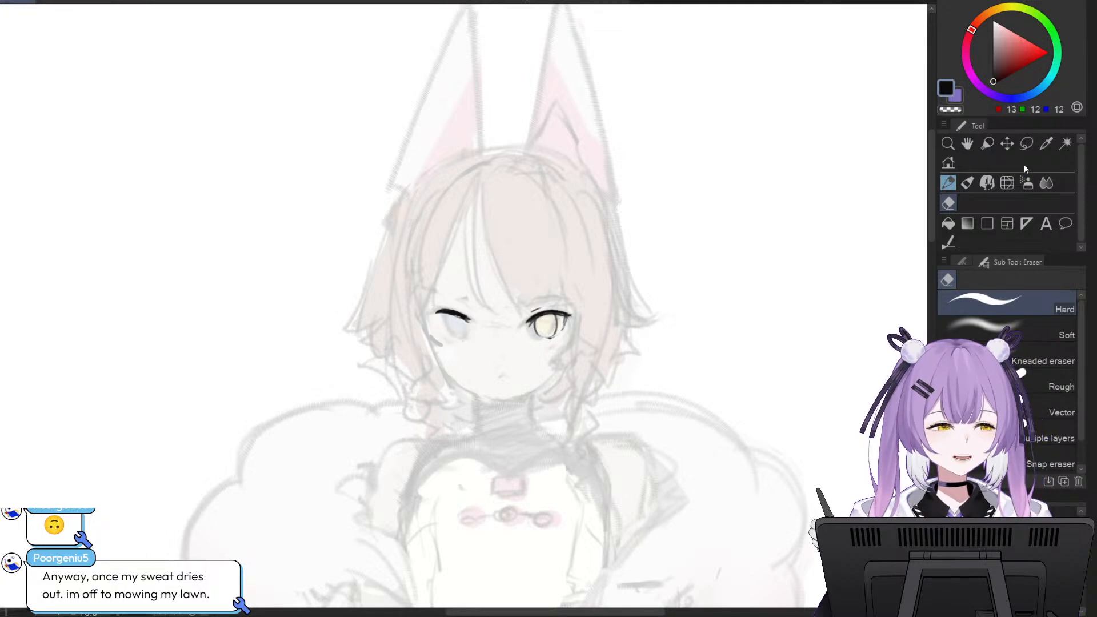
- Lasso the grey-blue eye's lash line, rotate it slightly and move it toward the nose
left_click(1026, 143)
mouse_move(462, 295)
left_mouse_down()
mouse_move(445, 348)
mouse_move(477, 345)
left_mouse_up()
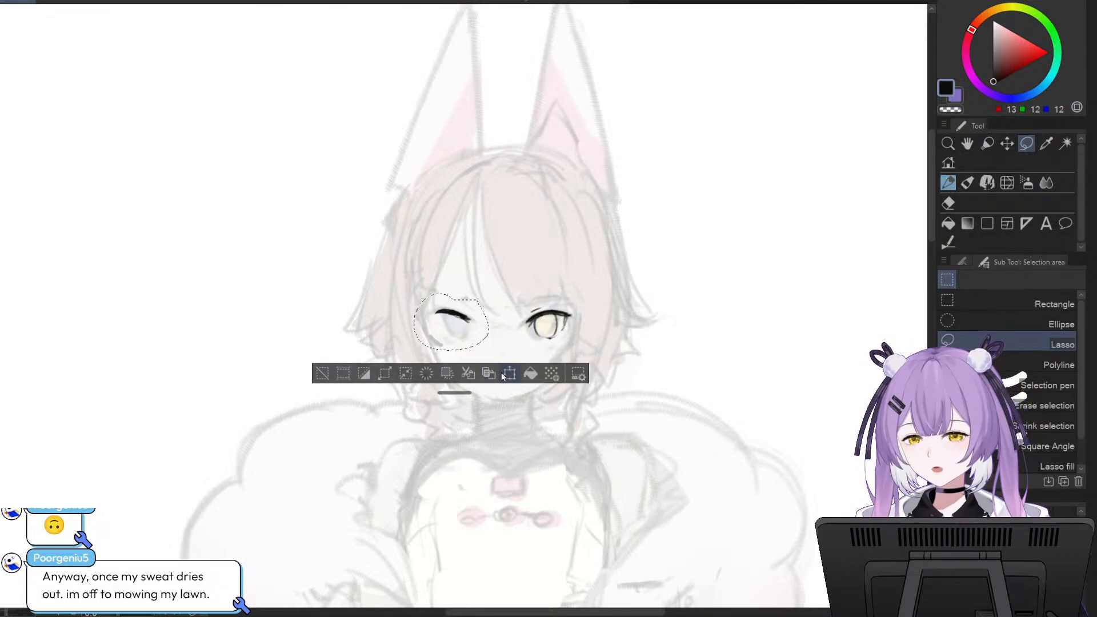
key("ctrl+t")
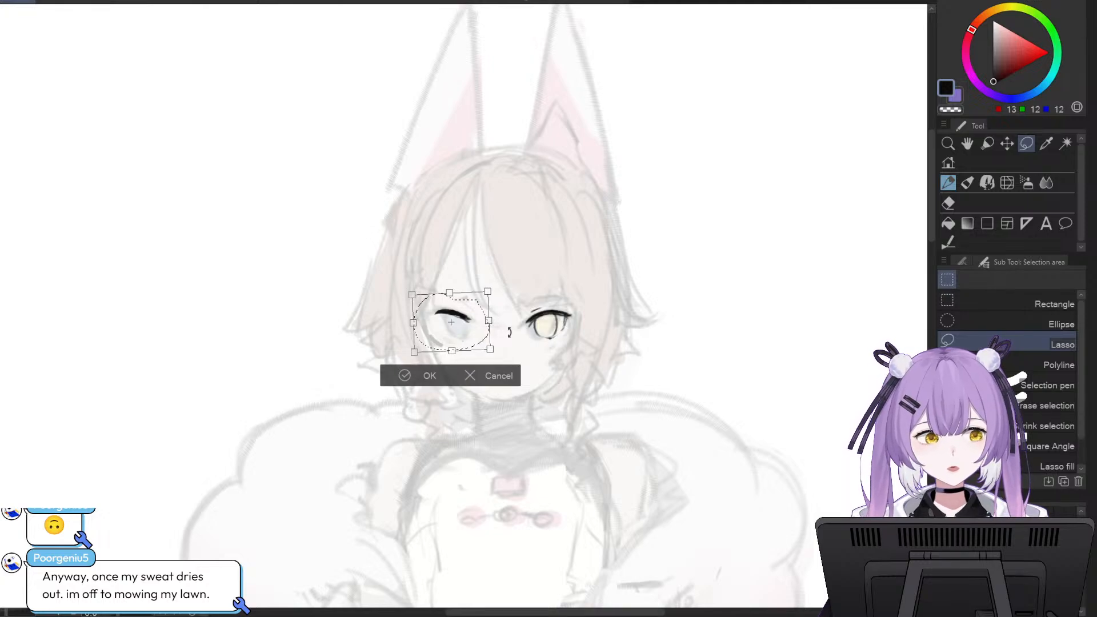
left_click_drag(447, 342, 455, 343)
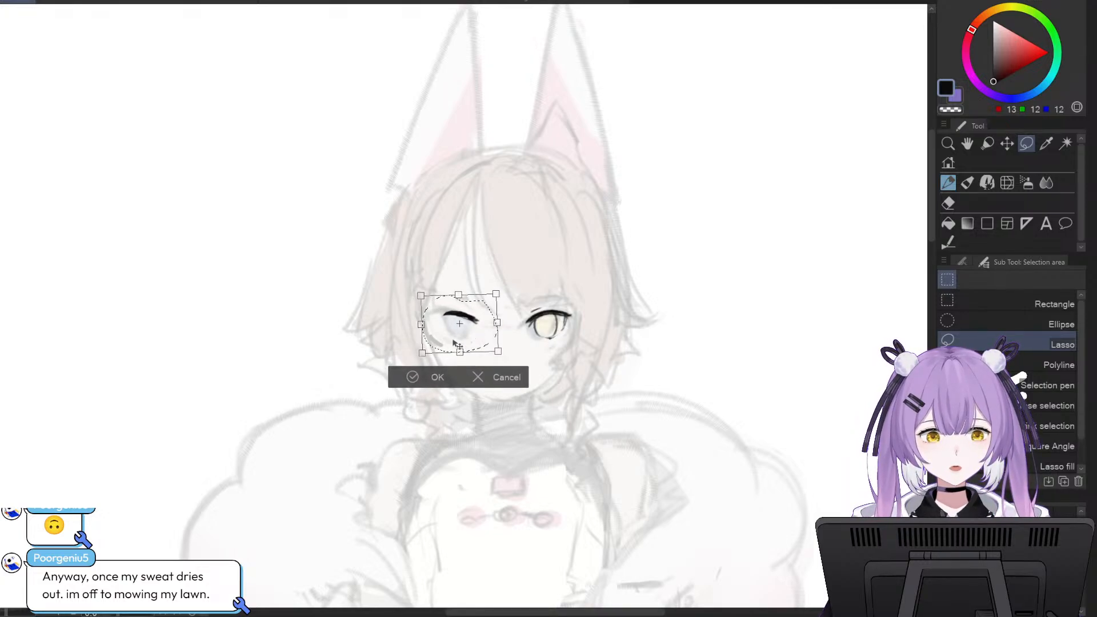
left_click(413, 377)
key("ctrl+d")
- Ink the outer corner of the grey-blue eye with the Koya Pen, erasing the first side and iris lines and redrawing the corner
left_click(987, 183)
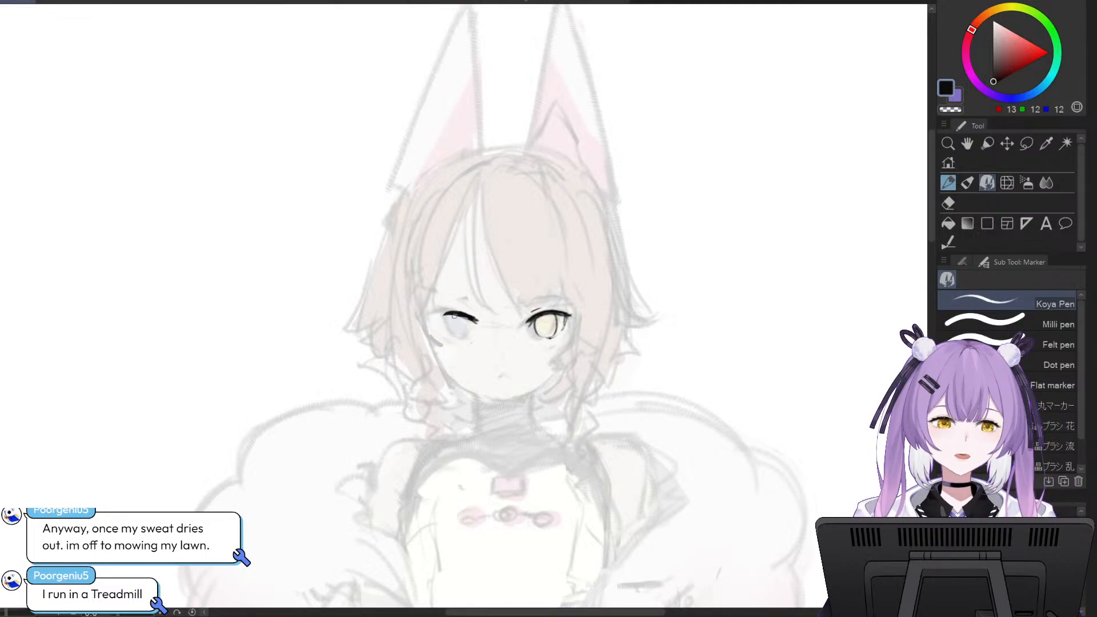
left_click_drag(441, 314, 438, 316)
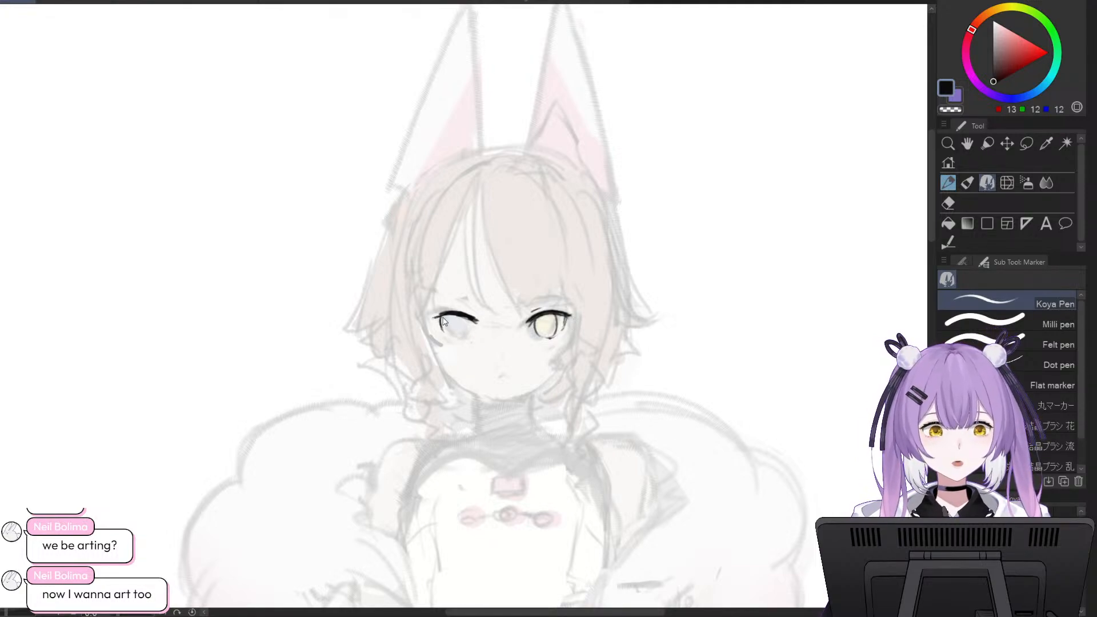
key("e")
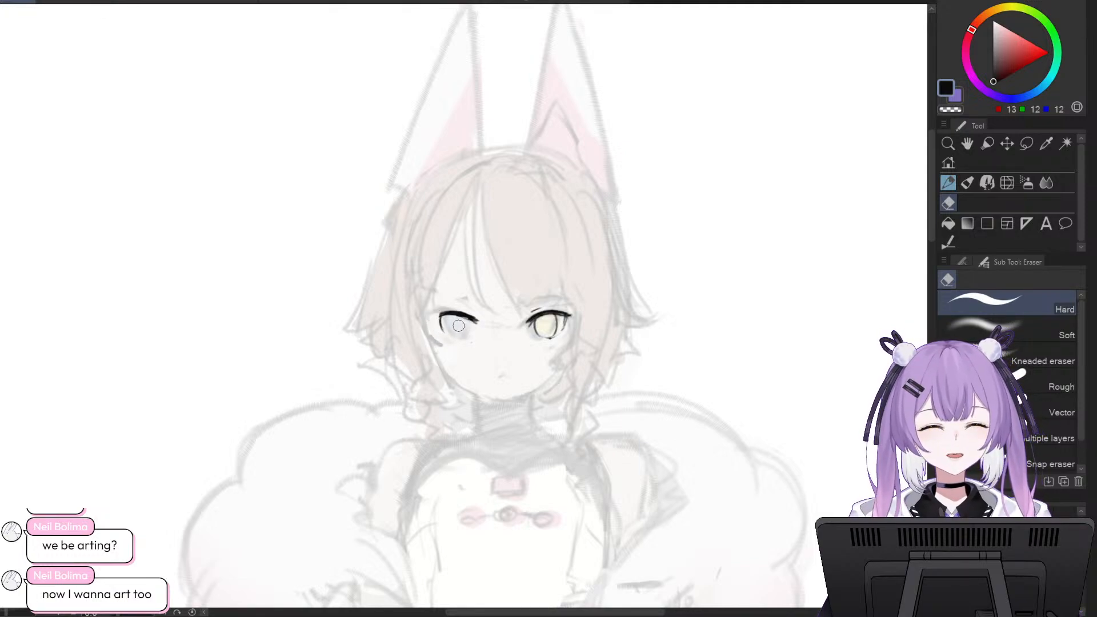
left_click(987, 182)
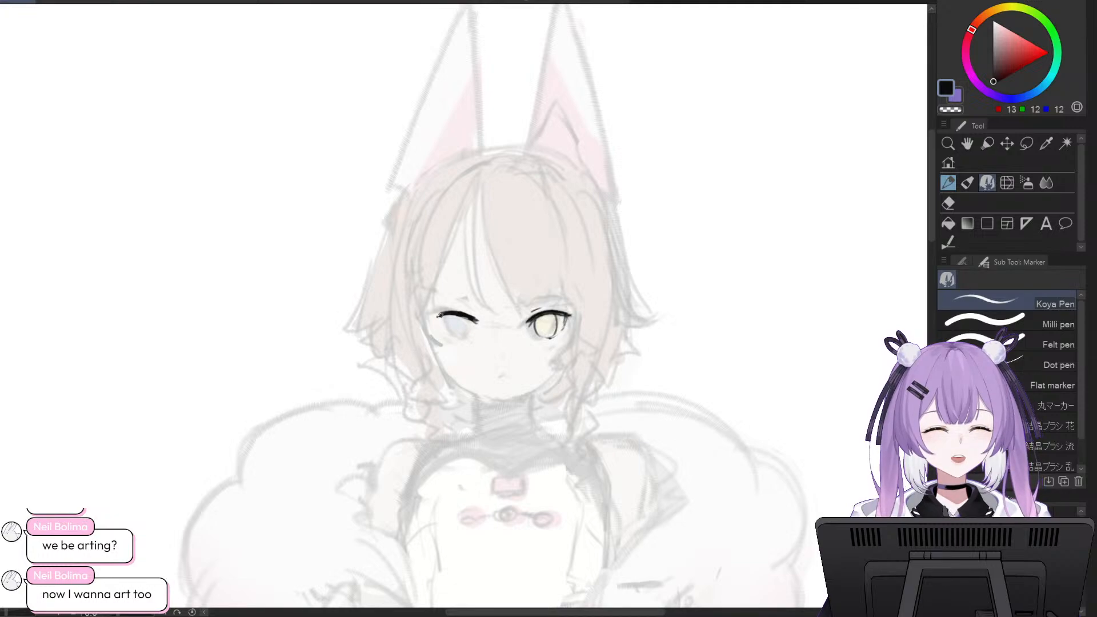
left_click_drag(439, 316, 444, 312)
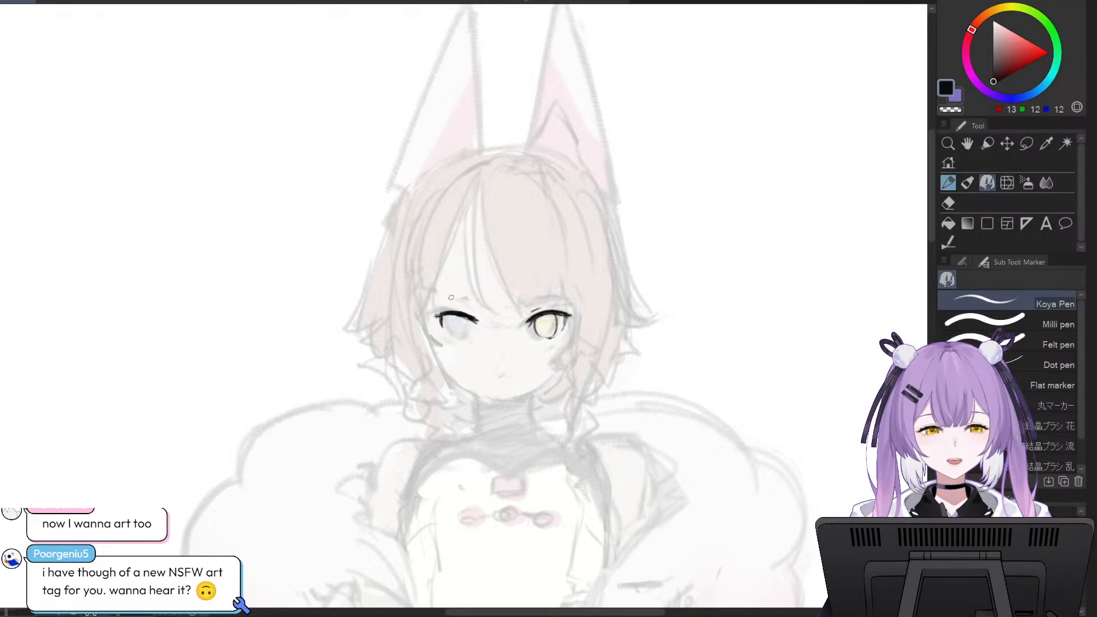
- Reshape the grey-blue eye's lash line with Liquify, and ink its iris outline and lower lash with the Koya Pen
left_click(1003, 186)
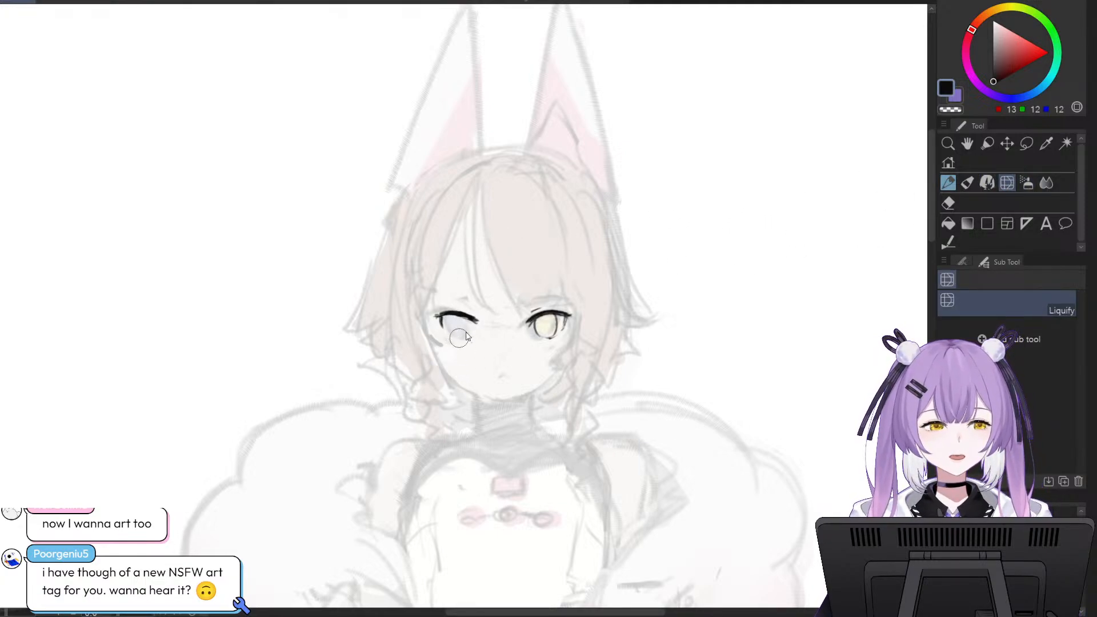
left_click_drag(459, 338, 456, 329)
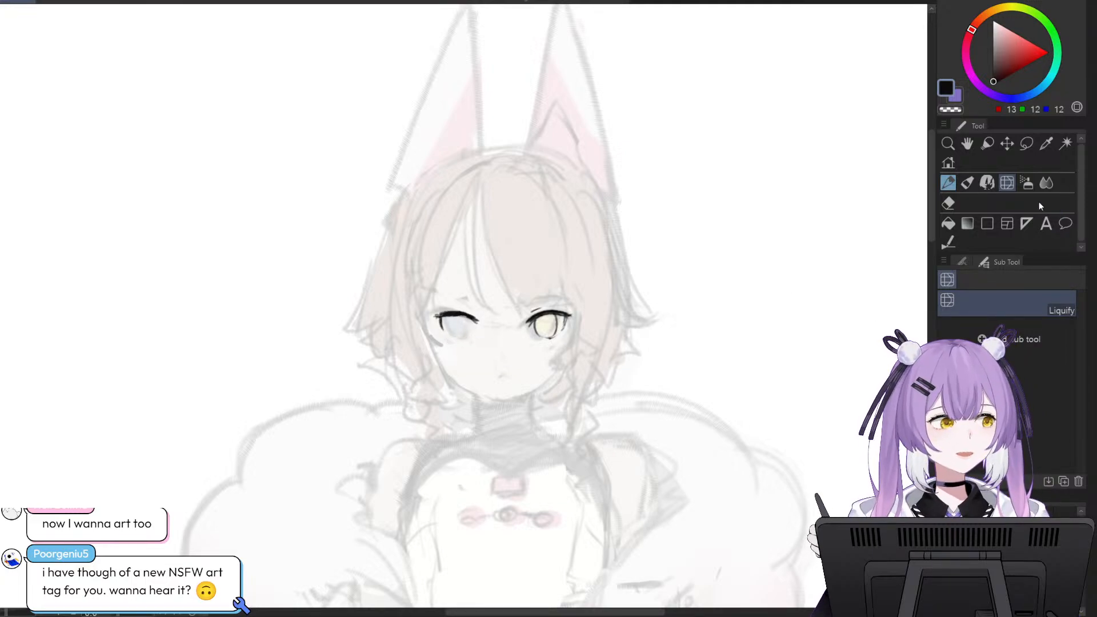
left_click(959, 263)
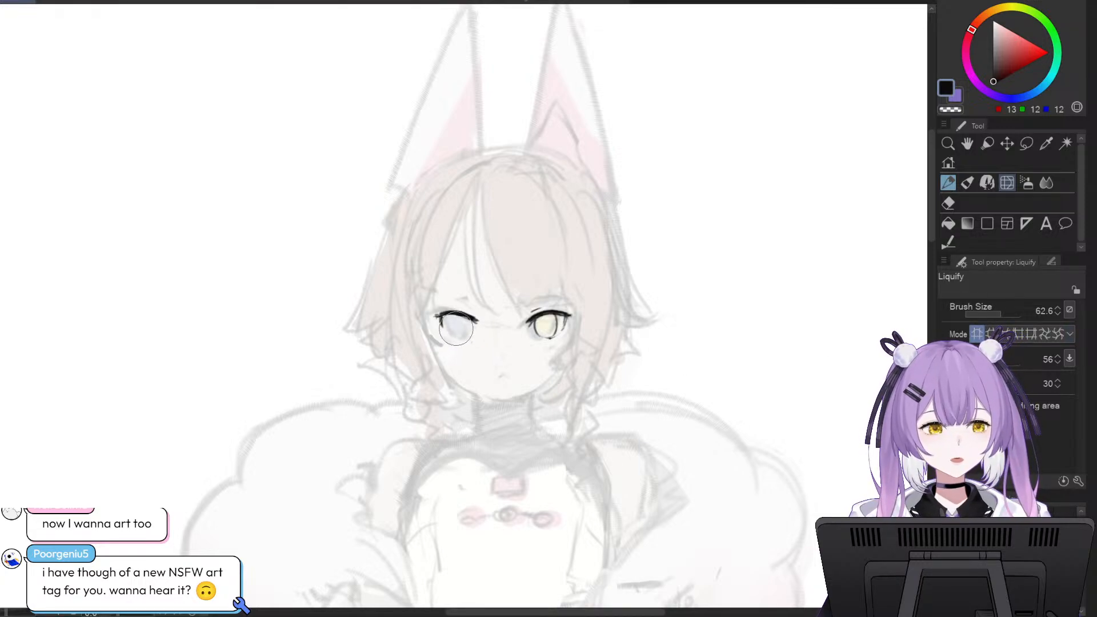
left_click_drag(456, 328, 435, 339)
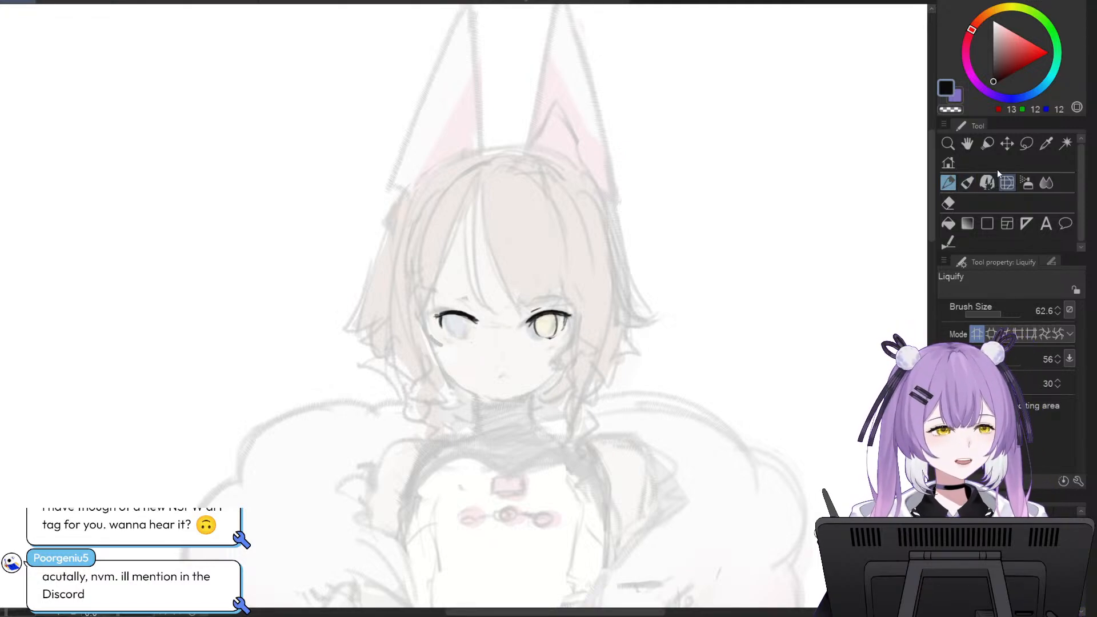
left_click(987, 182)
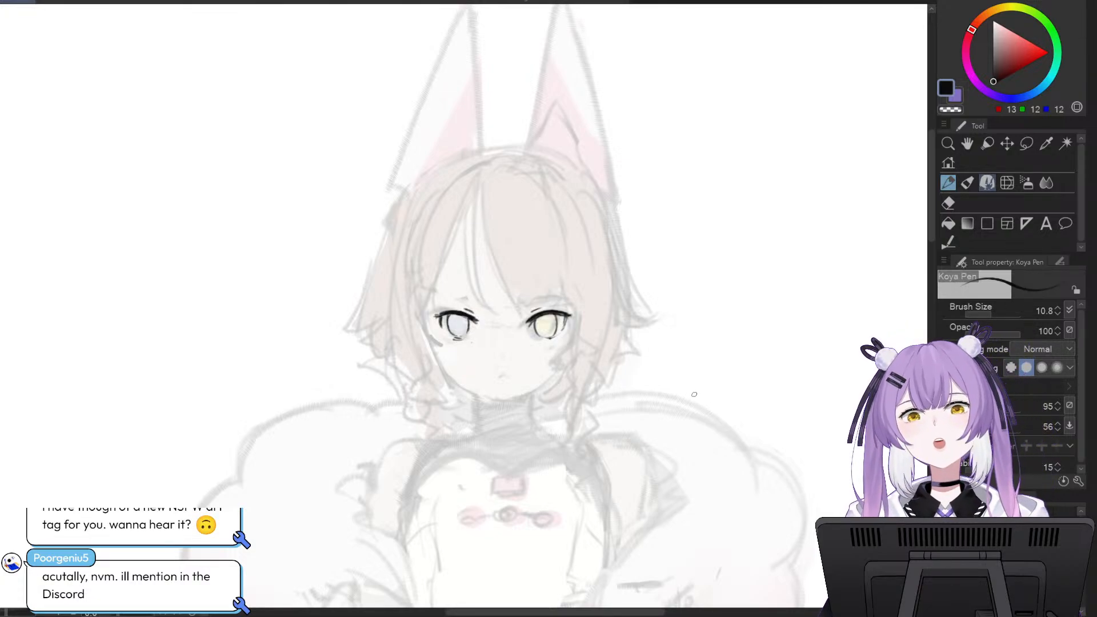
- Lasso the inked yellow eye, scale it to 104 percent and shift it slightly toward the nose
left_click_drag(569, 613, 578, 613)
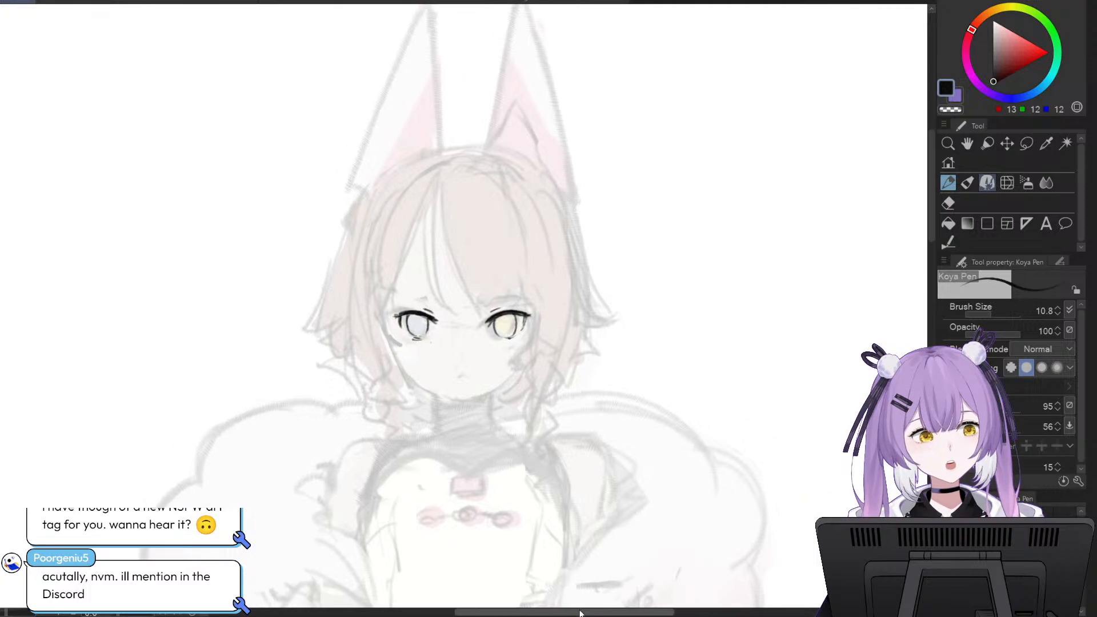
left_click(1026, 143)
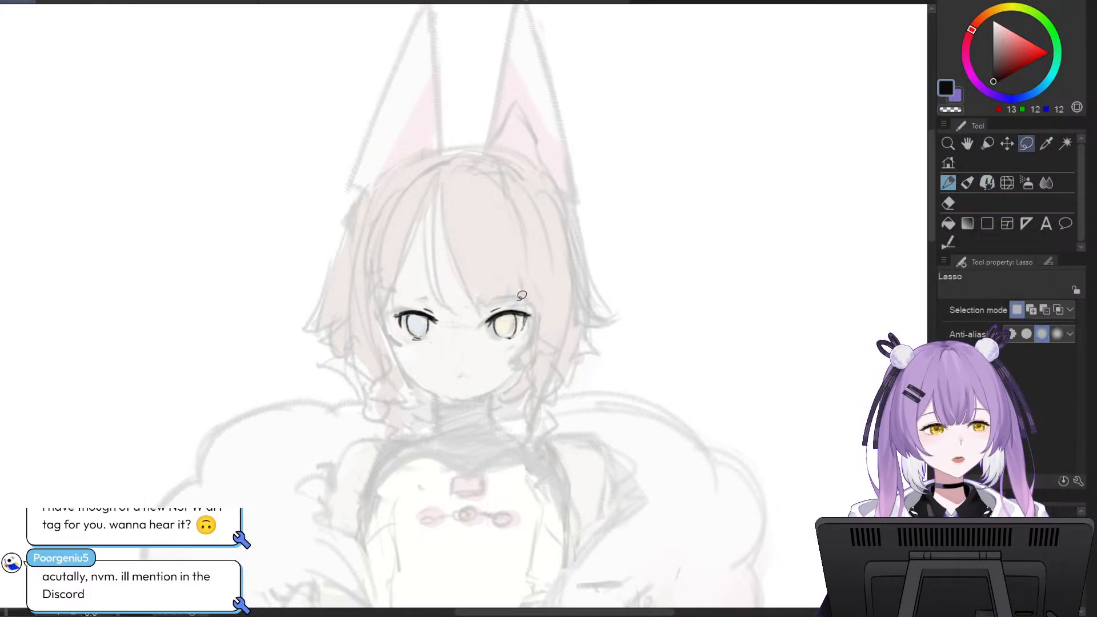
left_click_drag(525, 297, 517, 299)
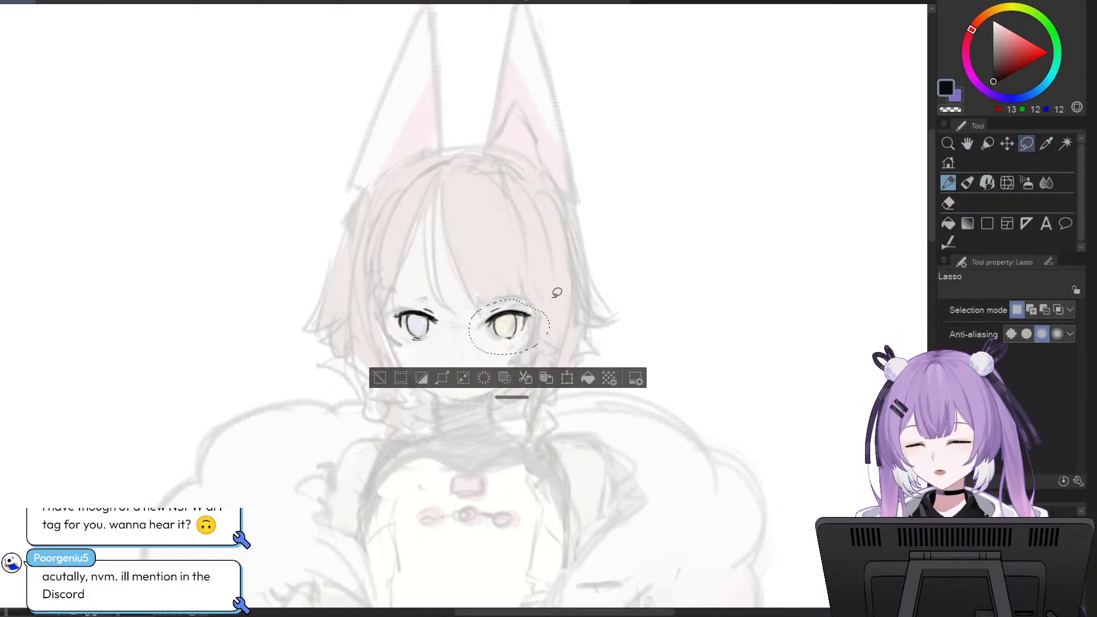
key("ctrl+t")
left_click_drag(550, 296, 553, 295)
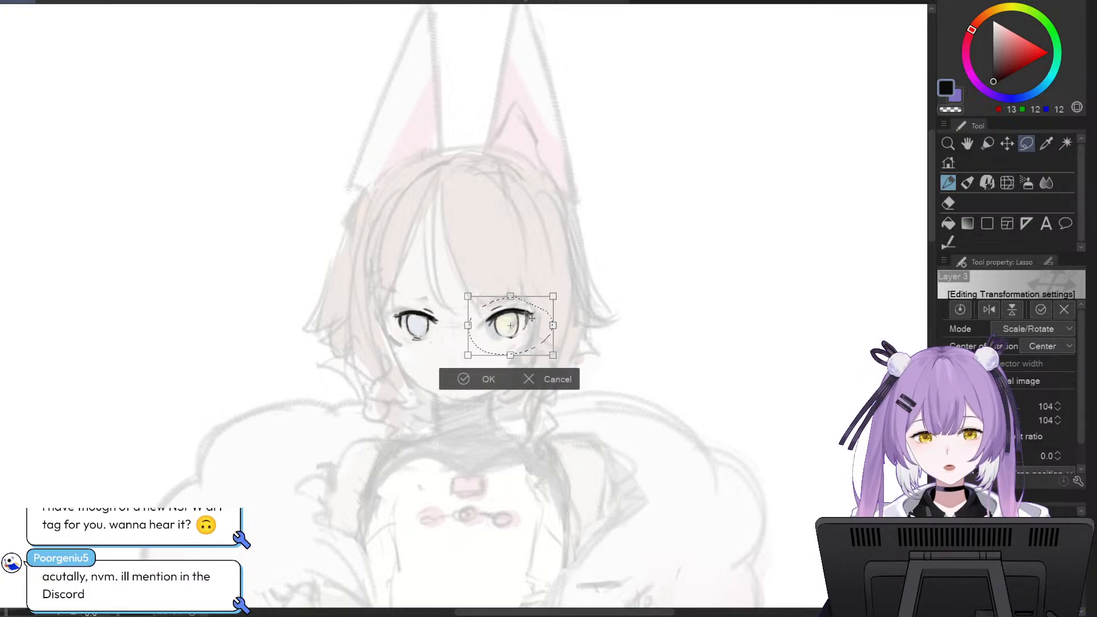
left_click_drag(509, 326, 512, 326)
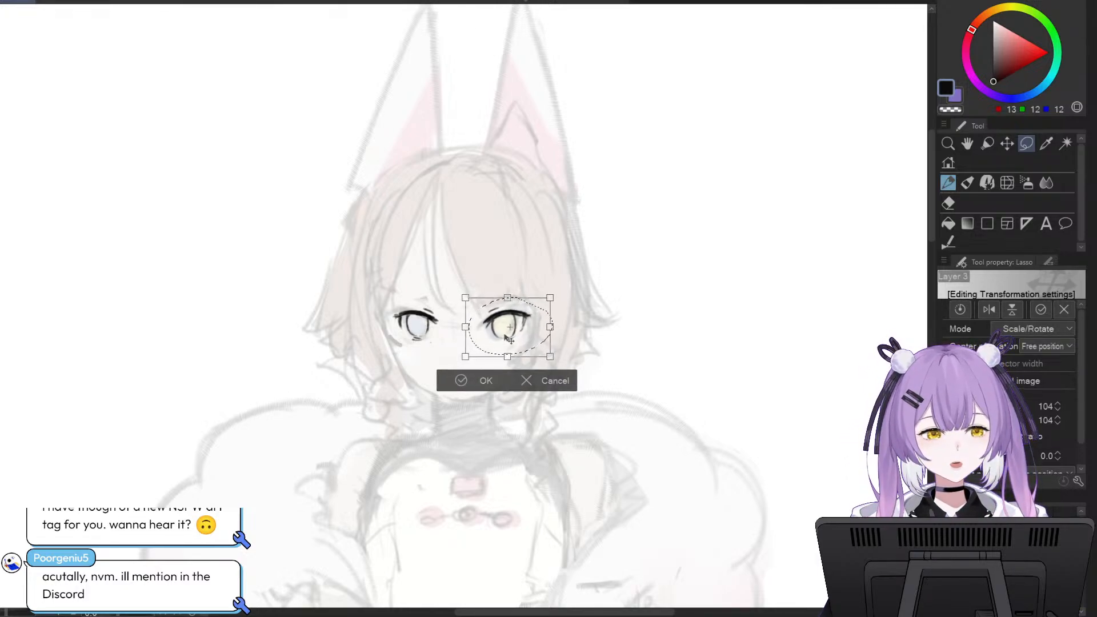
left_click(462, 379)
- Lasso the inked grey-blue eye, scale it to 108 percent and clear the selection
mouse_move(447, 355)
left_mouse_down()
mouse_move(451, 343)
mouse_move(391, 330)
mouse_move(414, 349)
mouse_move(377, 356)
mouse_move(419, 336)
mouse_move(373, 359)
left_mouse_up()
key("ctrl+t")
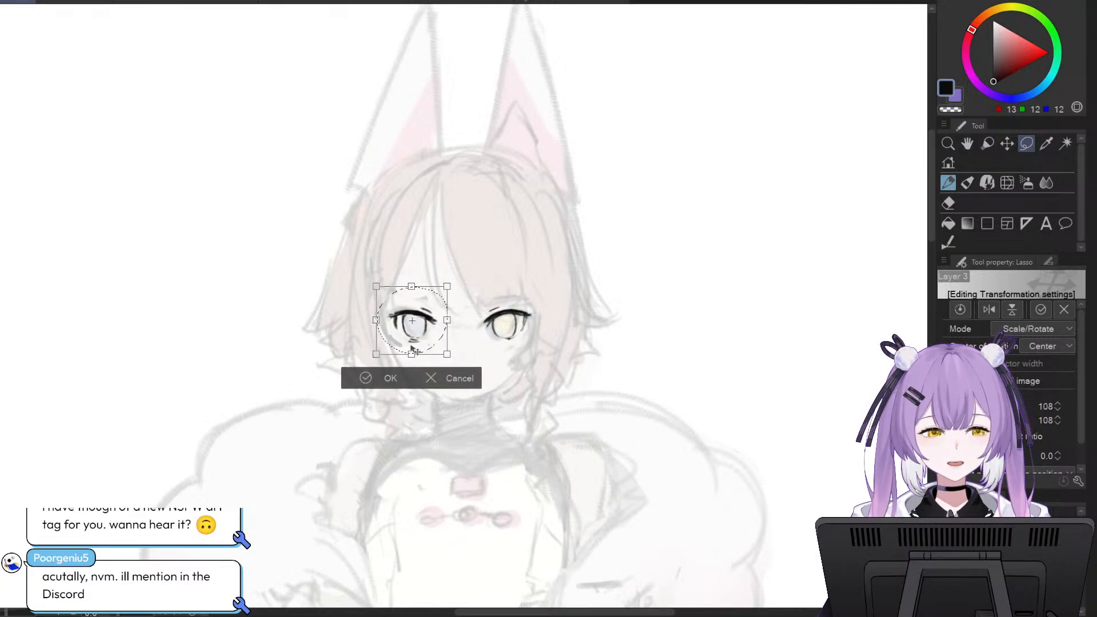
left_click(389, 379)
key("ctrl+d")
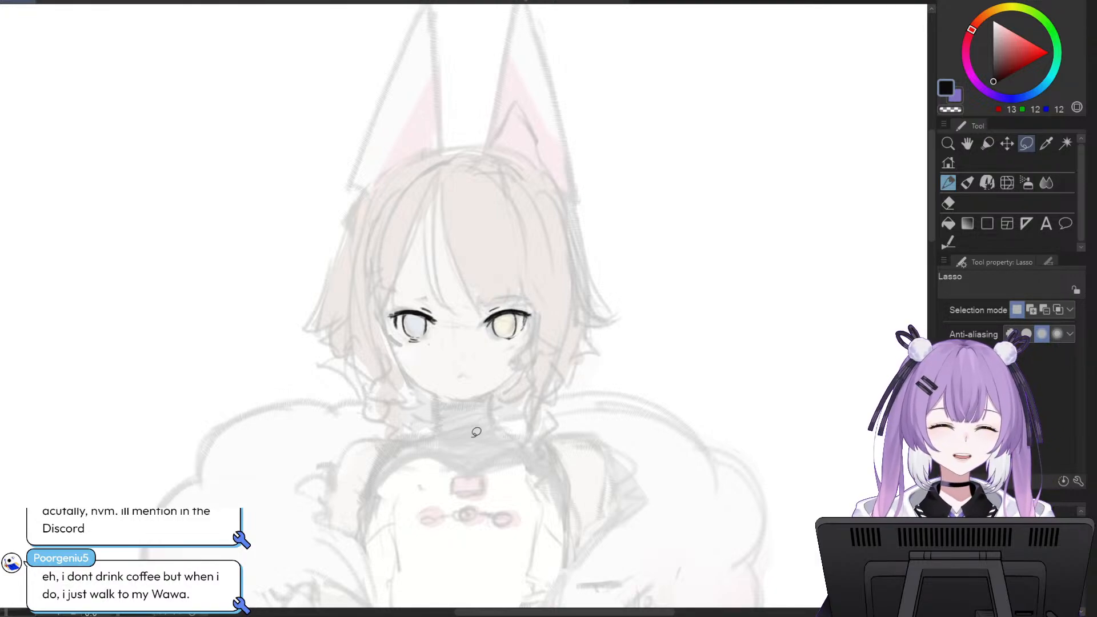
- Ink the curved inner edge of the large bang from the hair parting to the yellow eye's inner corner, redrawing it until smooth
left_click(947, 186)
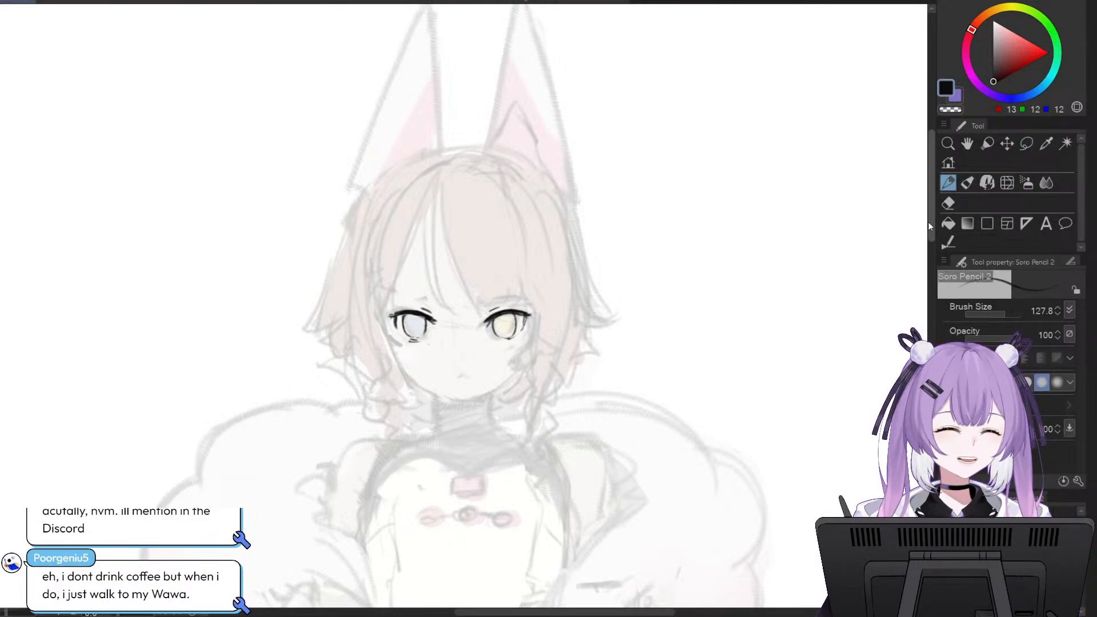
left_click_drag(929, 217, 930, 211)
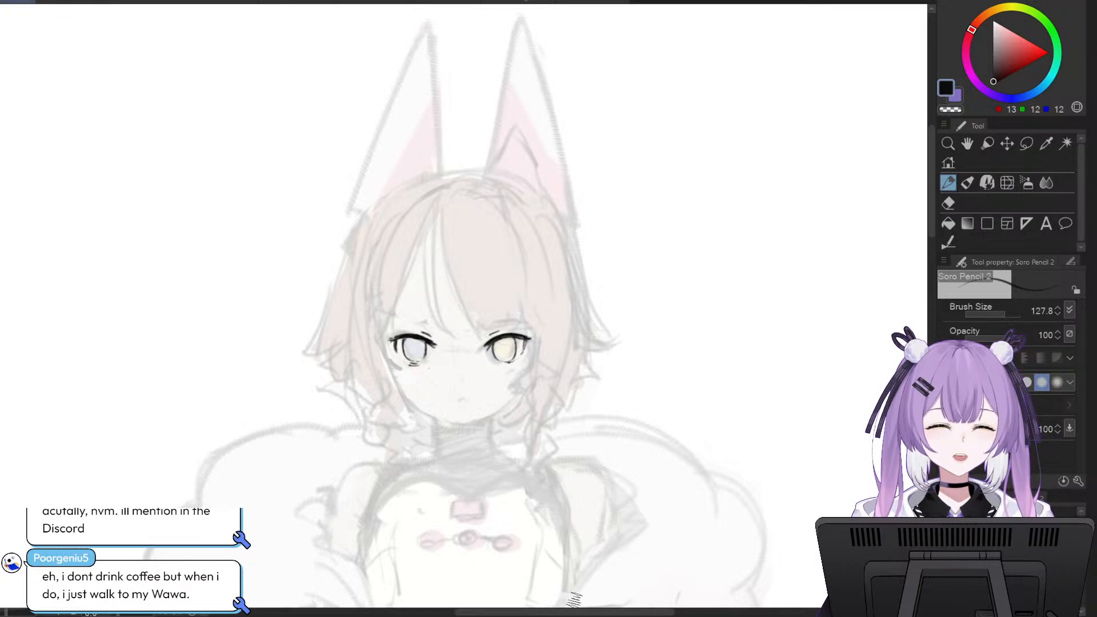
left_click_drag(577, 611, 558, 611)
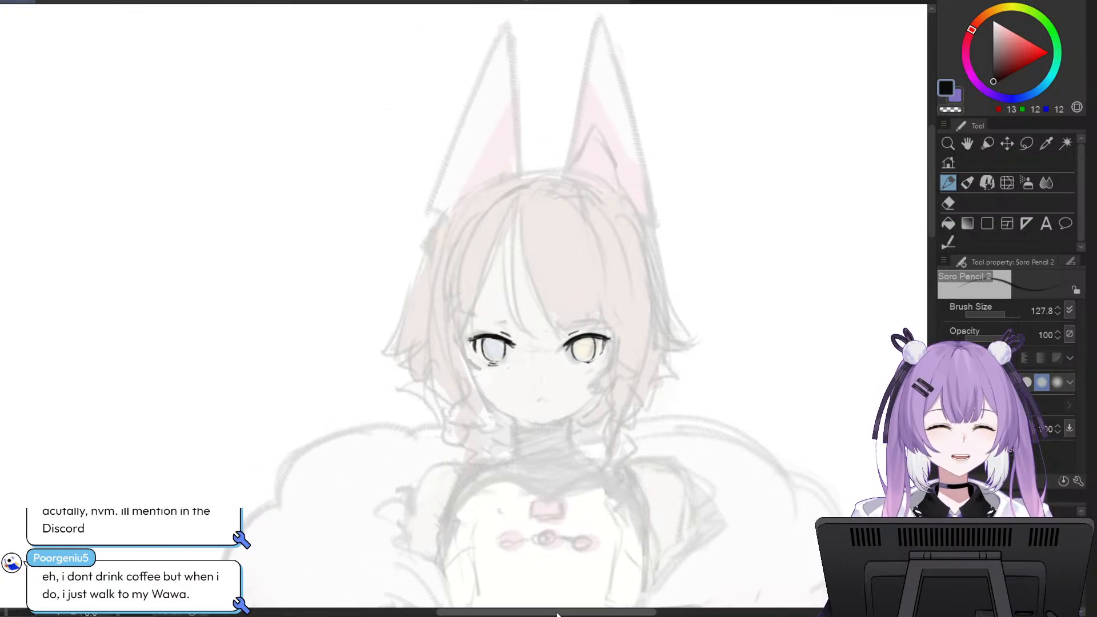
left_click(986, 187)
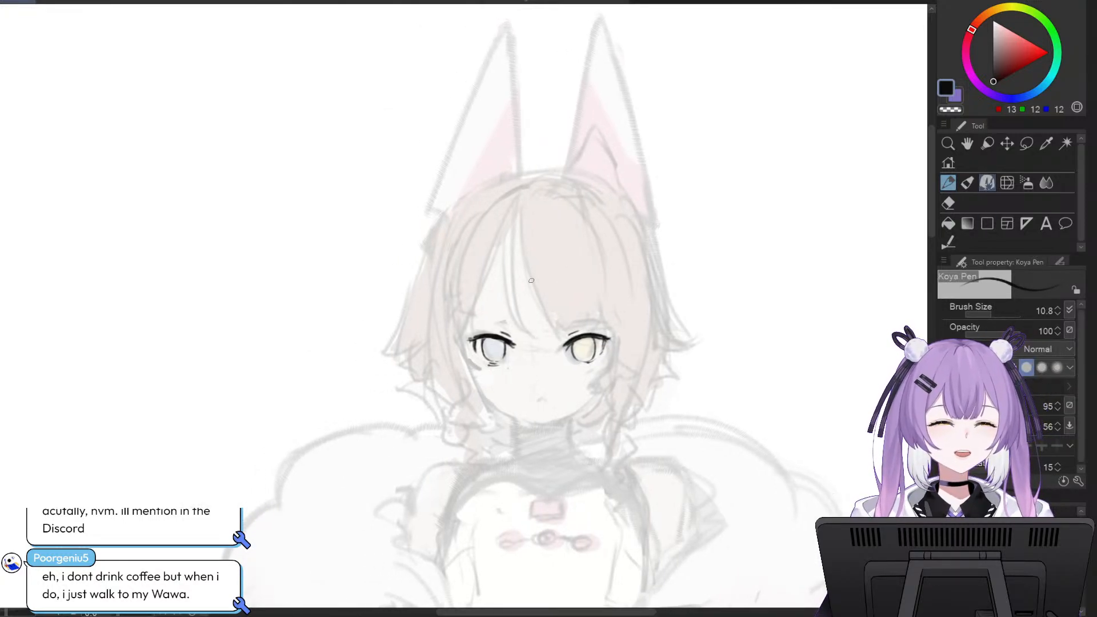
mouse_move(516, 221)
left_mouse_down()
mouse_move(554, 336)
mouse_move(522, 268)
mouse_move(554, 332)
left_mouse_up()
key("ctrl+z")
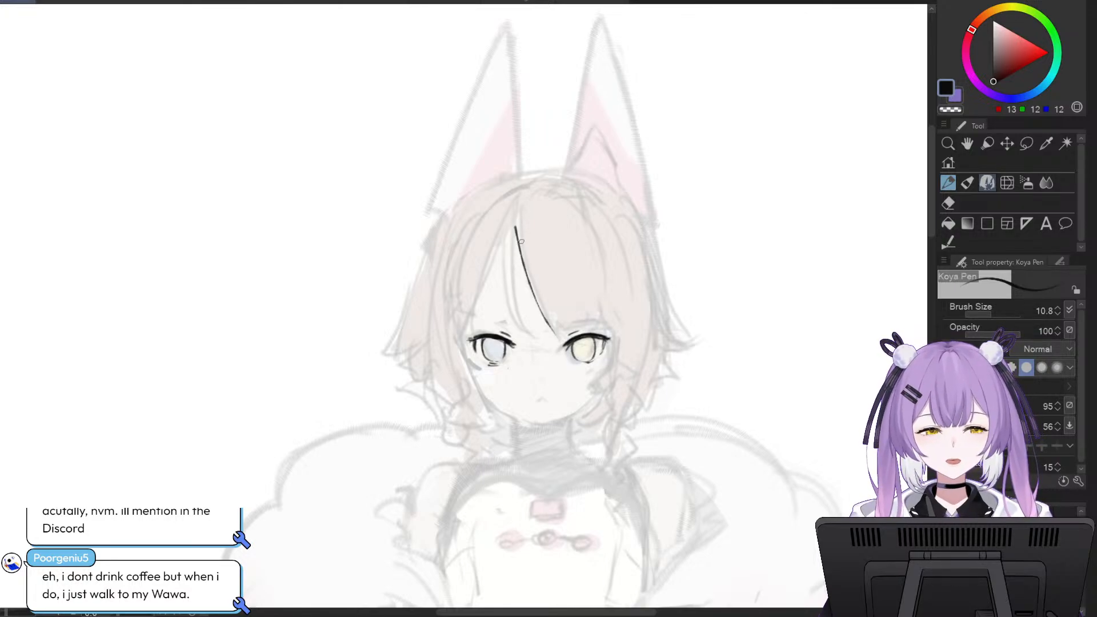
key("ctrl+z")
mouse_move(559, 341)
left_mouse_down()
mouse_move(526, 245)
mouse_move(556, 326)
left_mouse_up()
key("ctrl+z")
left_click_drag(518, 239, 548, 318)
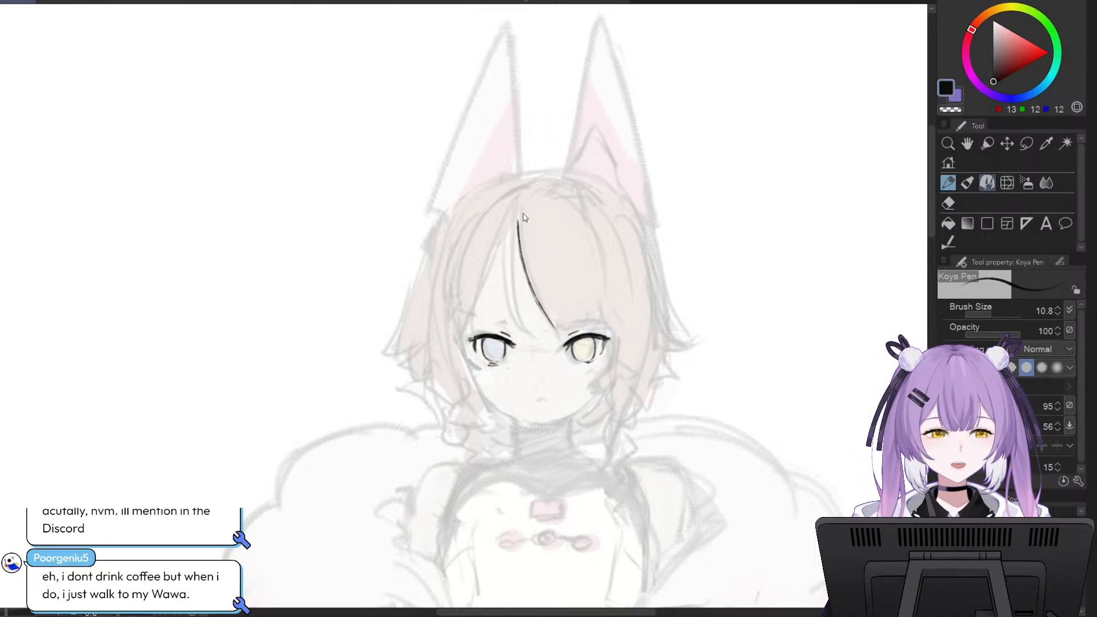
key("ctrl+z")
key("ctrl+z")
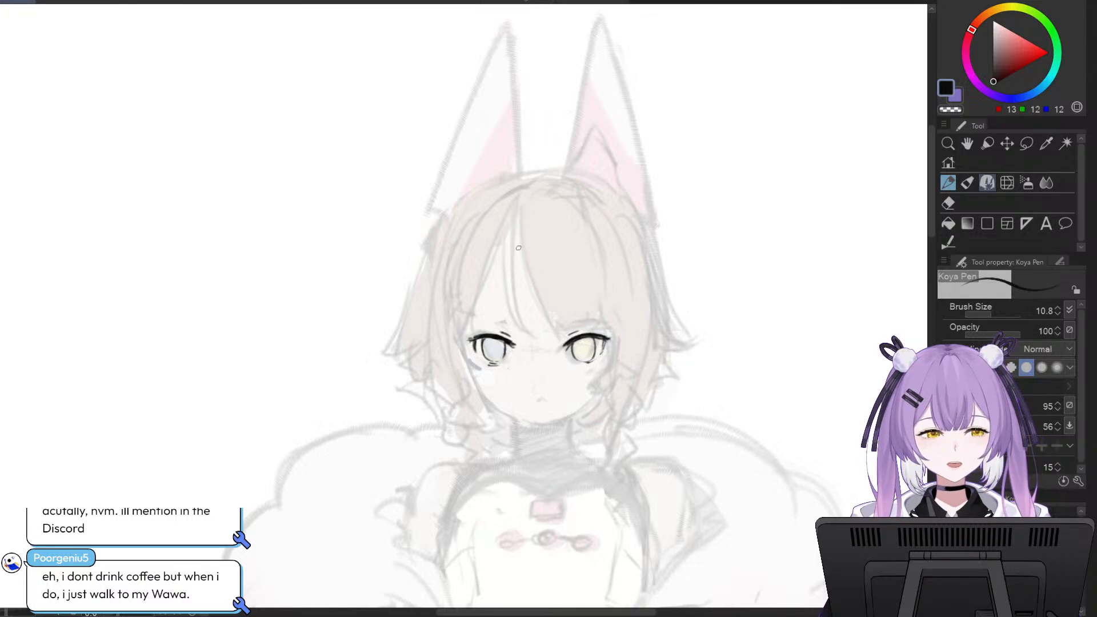
left_click_drag(518, 232, 559, 338)
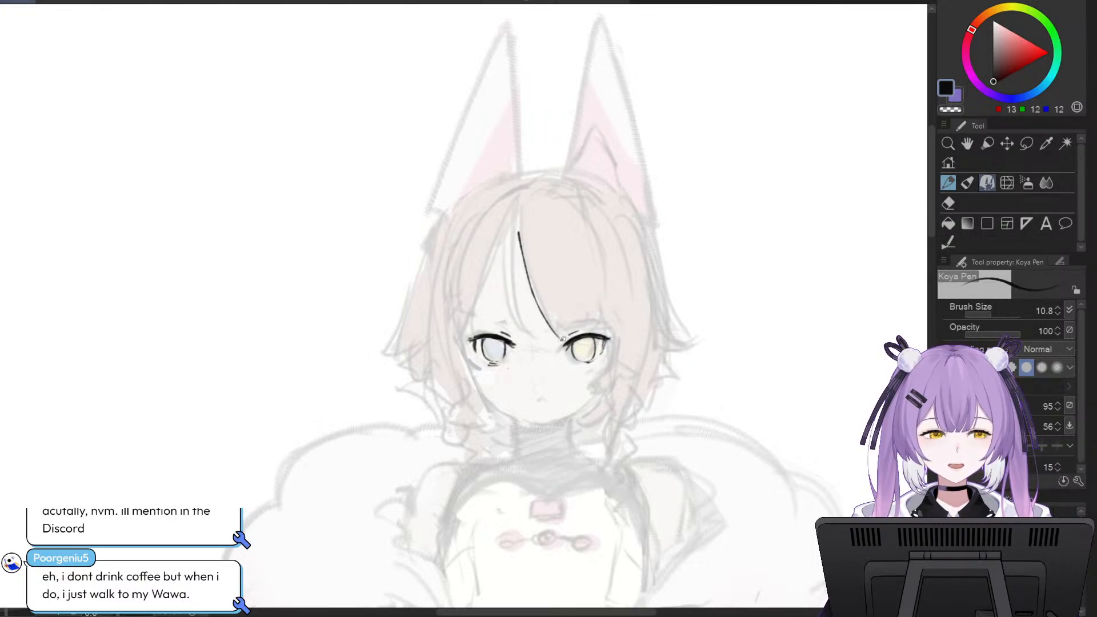
- Ink the bang's jagged lower edge above the yellow eye and refine the upper part of its inner line with Liquify at brush size 82.1
left_click_drag(559, 337, 594, 321)
key("ctrl+z")
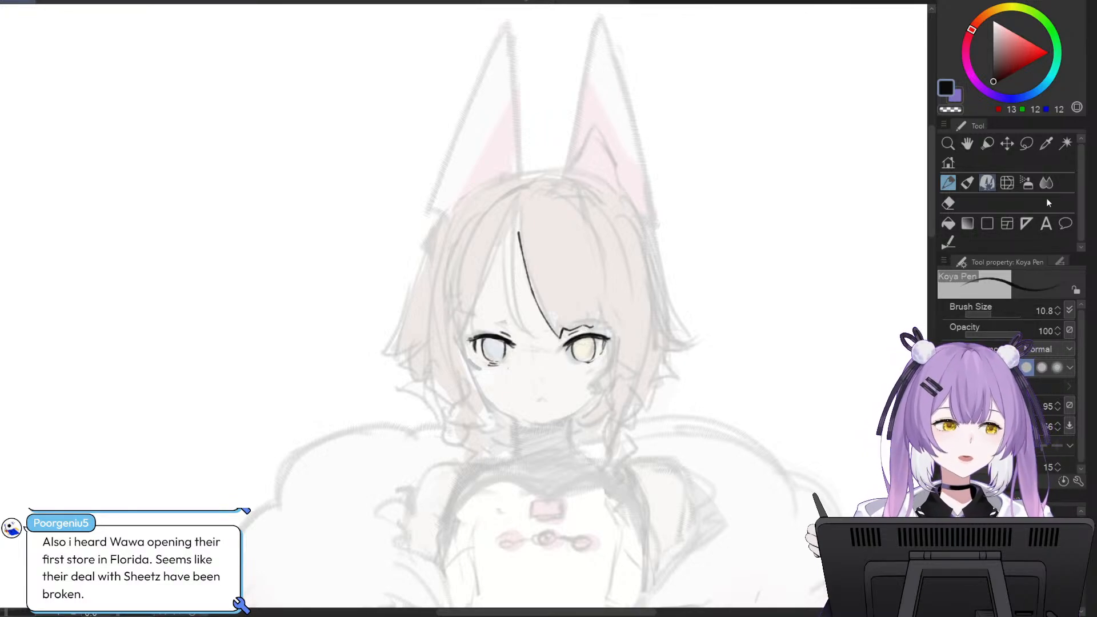
left_click(1007, 182)
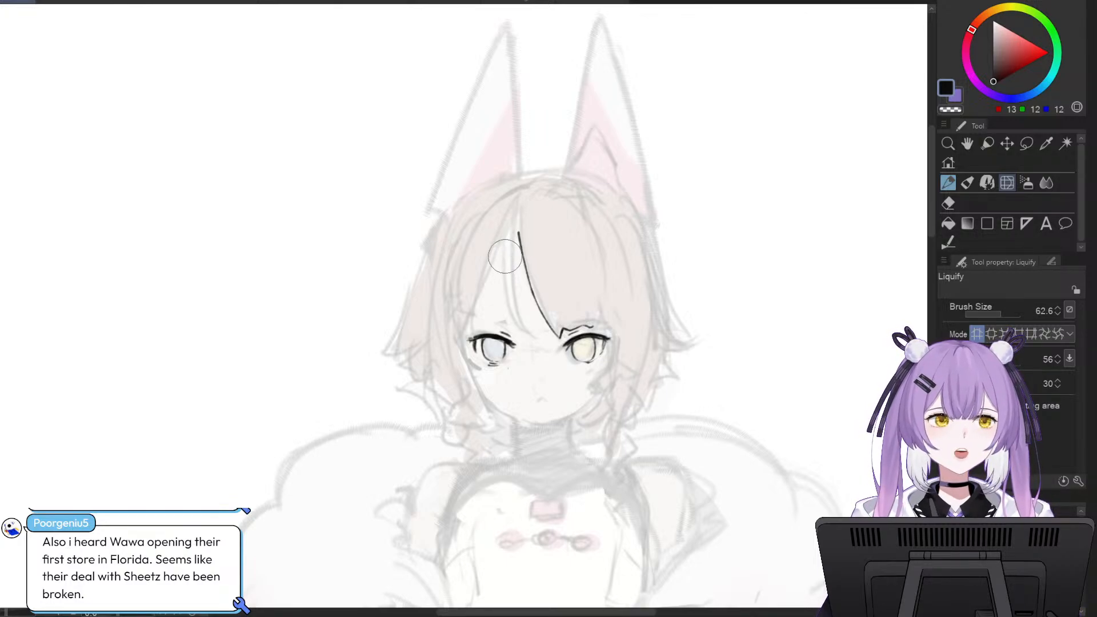
left_click_drag(549, 244, 554, 244, "ctrl+alt")
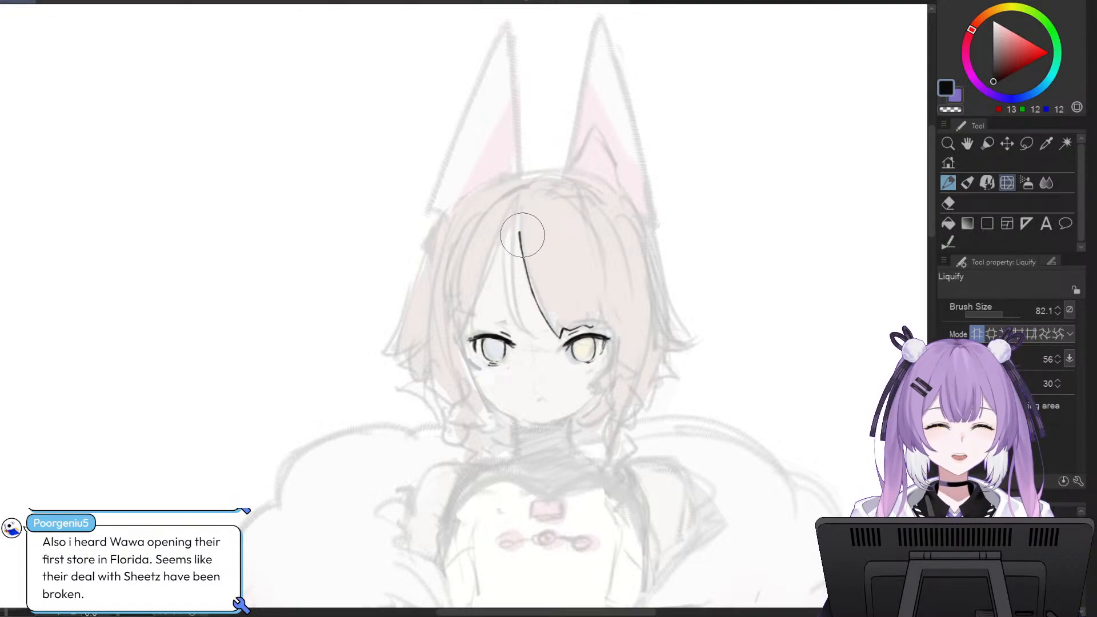
- Ink the large bang's outer edge with the Koya Pen, curving from the crown down to its jagged tip above the yellow eye
left_click(947, 182)
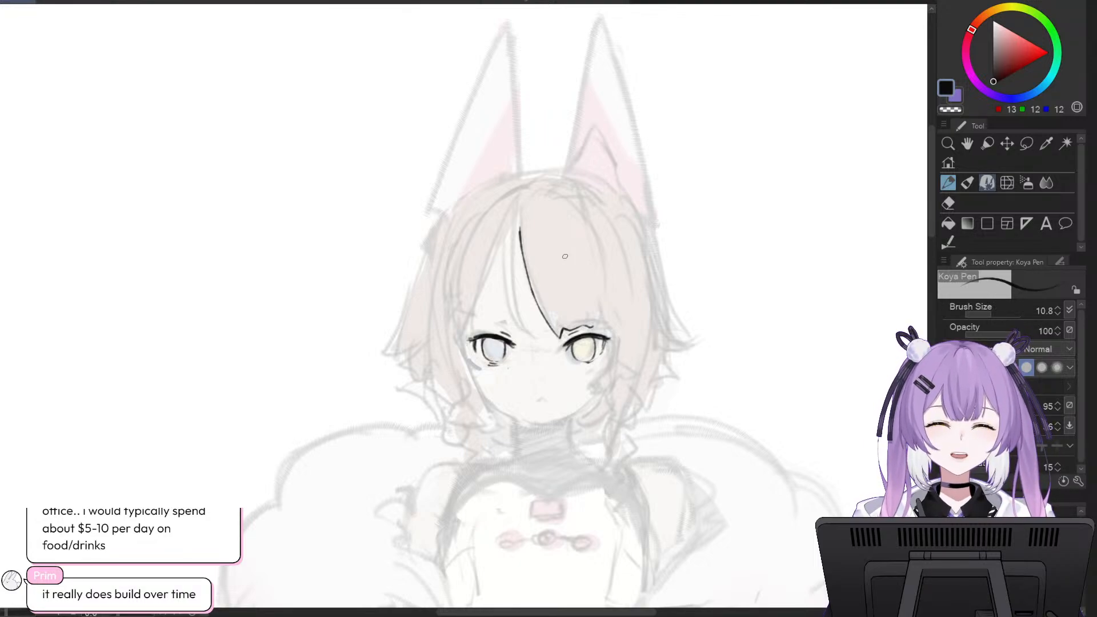
left_click_drag(581, 207, 602, 324)
key("ctrl+z")
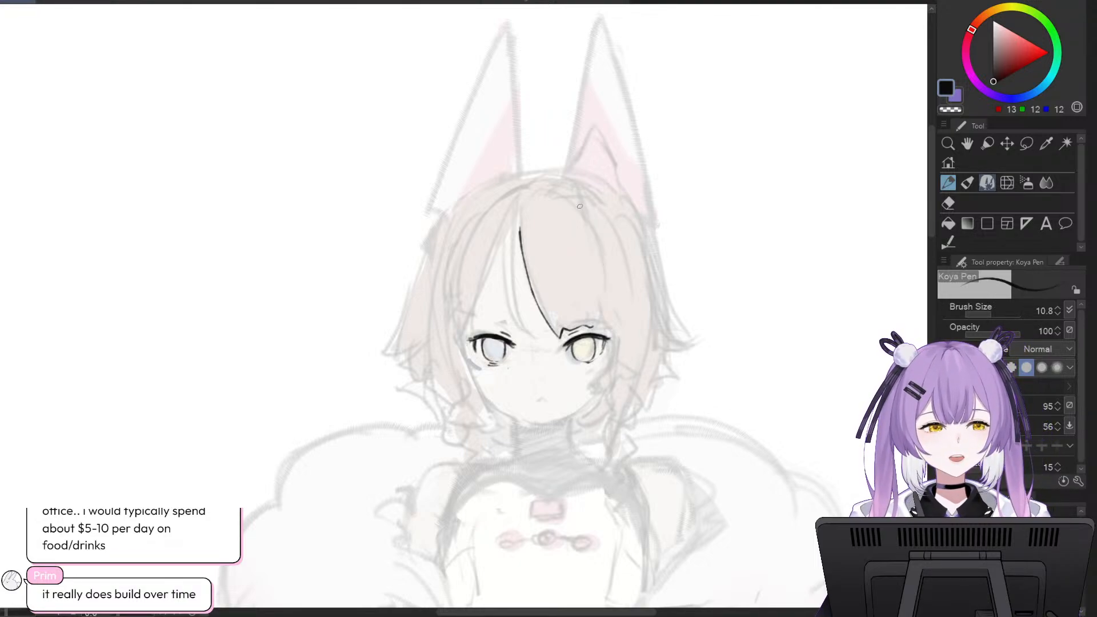
left_click_drag(570, 201, 603, 324)
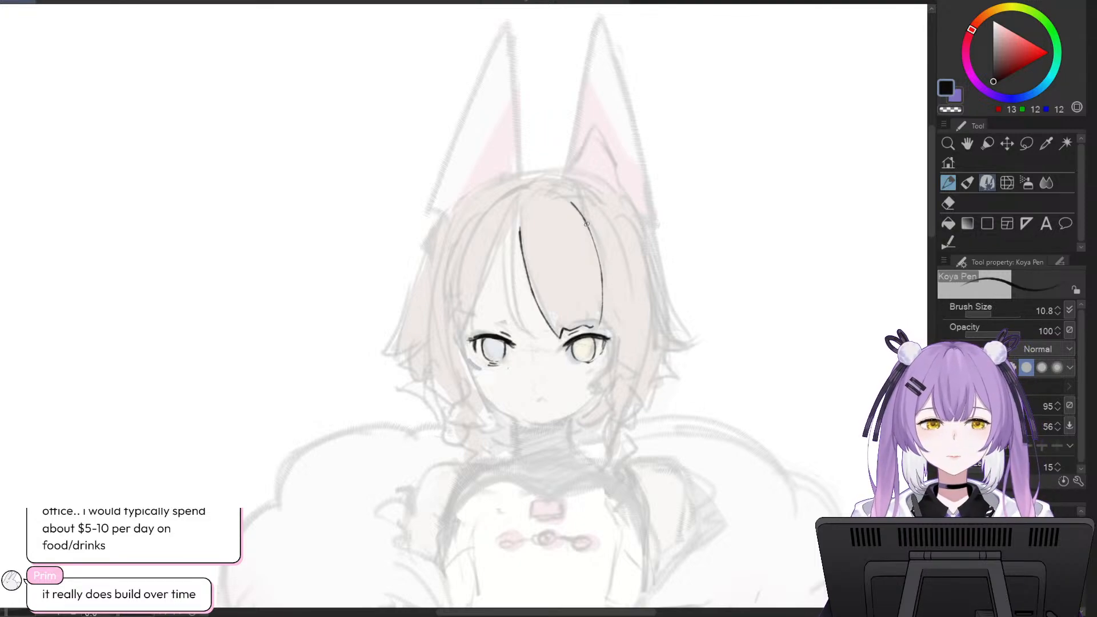
mouse_move(583, 223)
left_mouse_down()
mouse_move(600, 274)
mouse_move(599, 327)
left_mouse_up()
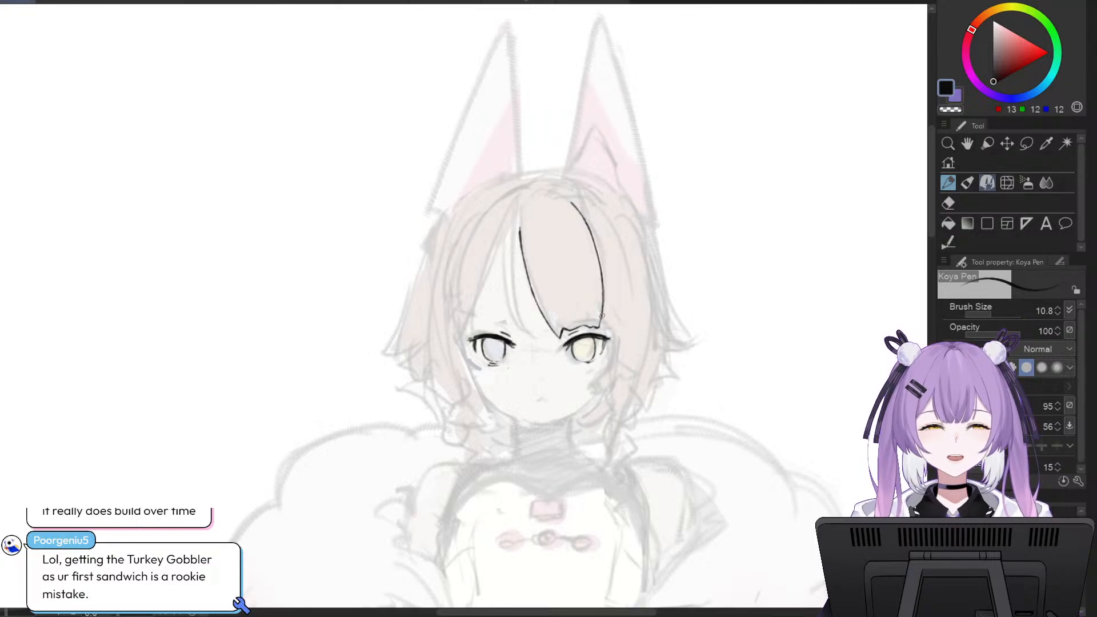
left_click_drag(601, 310, 602, 326)
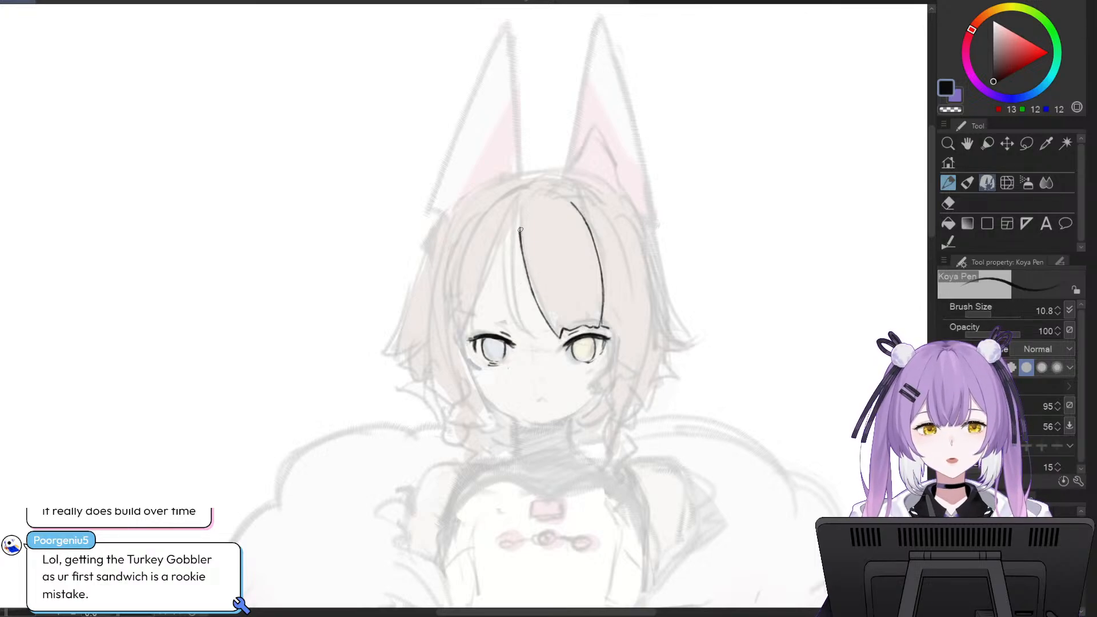
- Ink the two lines of the thin hair strand running from the parting down between the eyes
left_click_drag(520, 230, 526, 332)
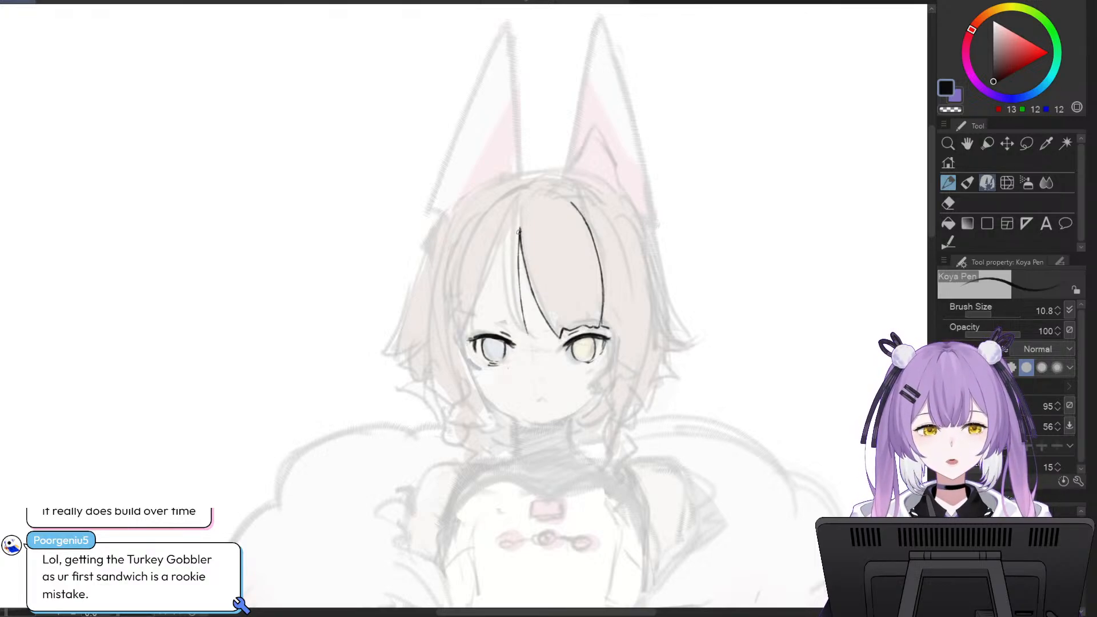
key("ctrl+z")
left_click_drag(519, 232, 526, 330)
key("ctrl+z")
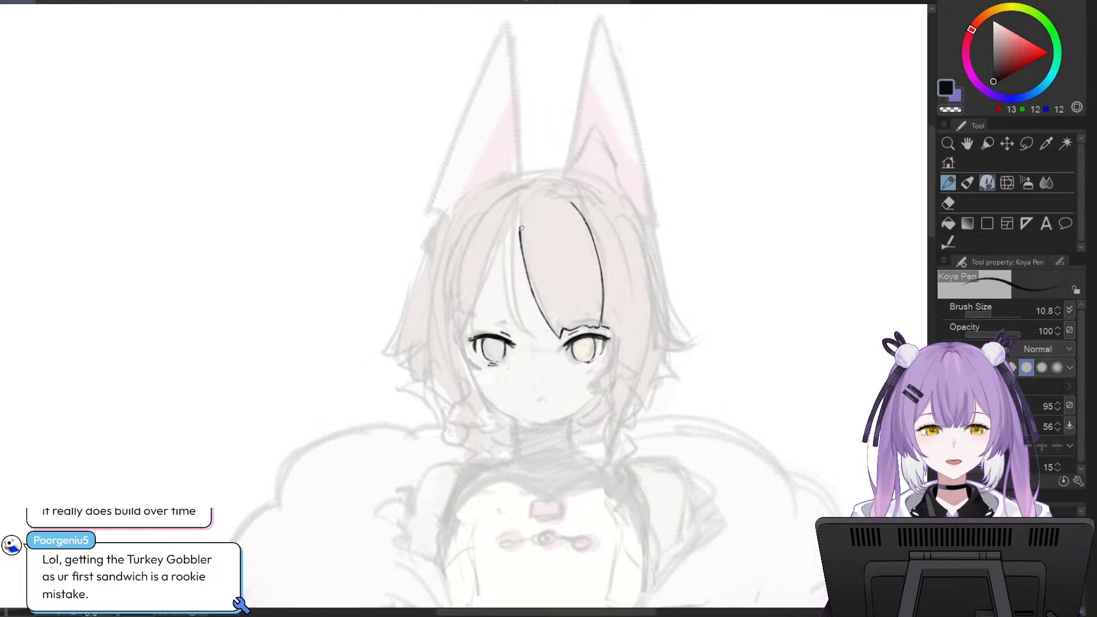
left_click_drag(520, 226, 528, 321)
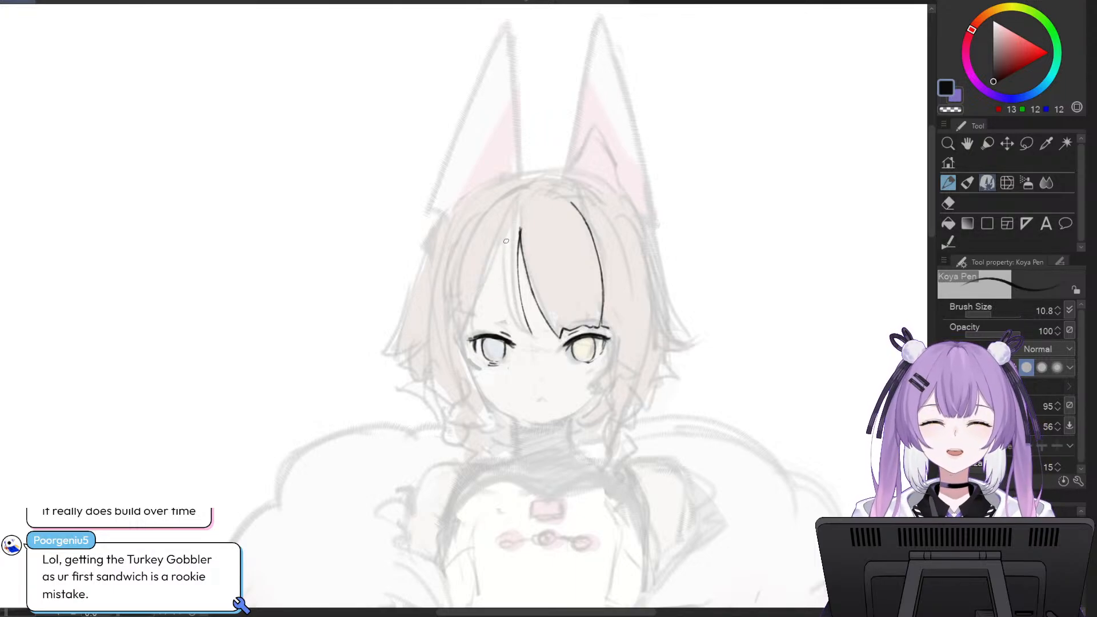
left_click_drag(509, 236, 530, 330)
key("ctrl+z")
key("ctrl+z")
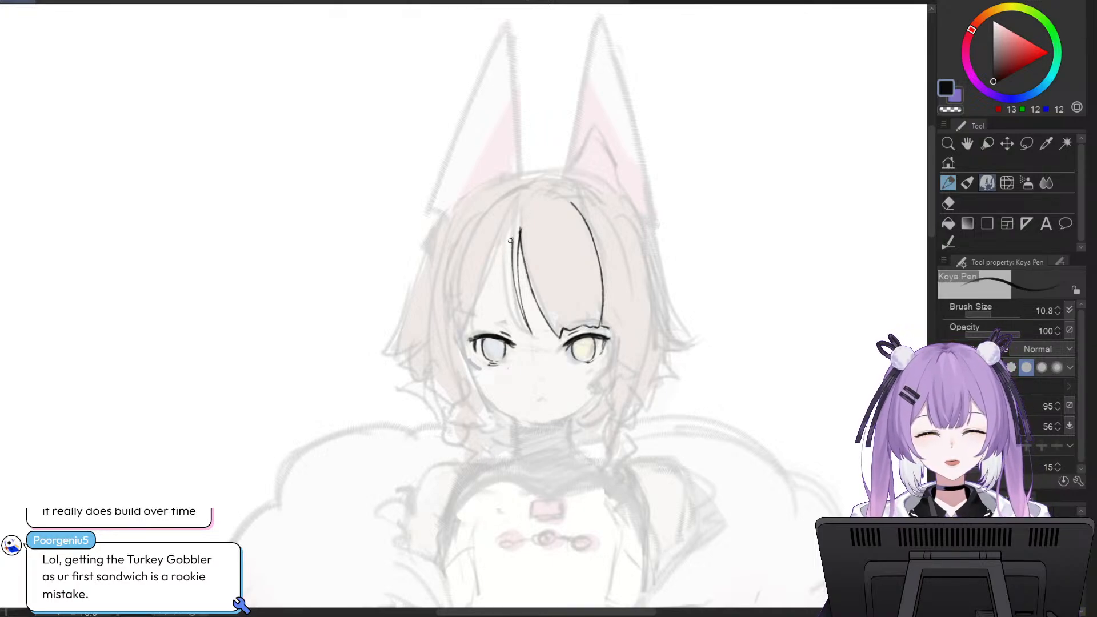
left_click_drag(510, 241, 468, 329)
key("ctrl+z")
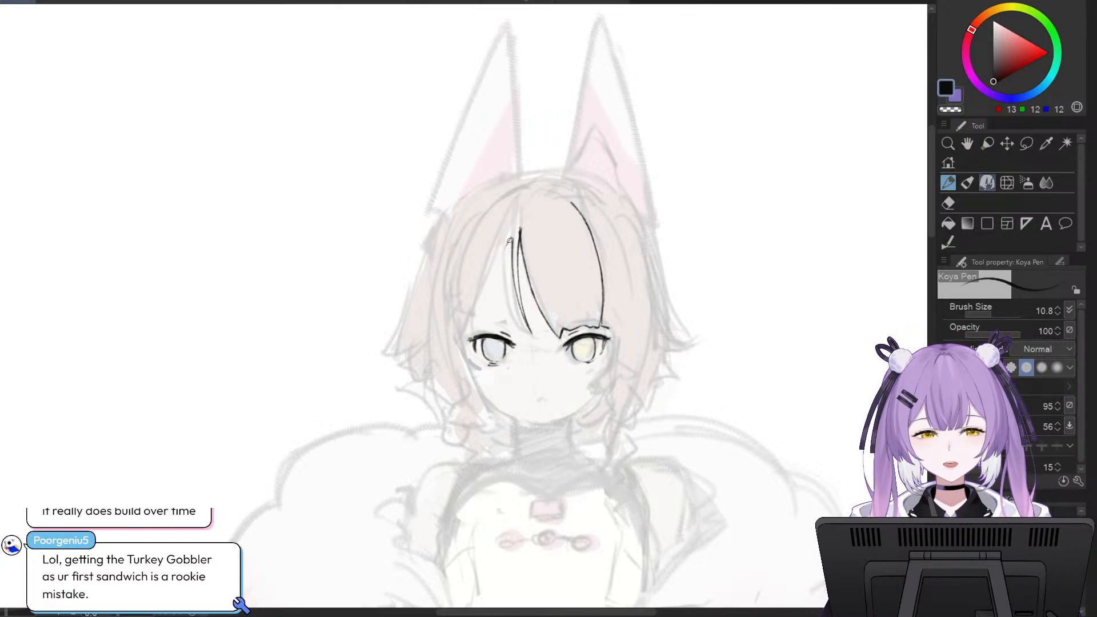
left_click_drag(515, 226, 465, 336)
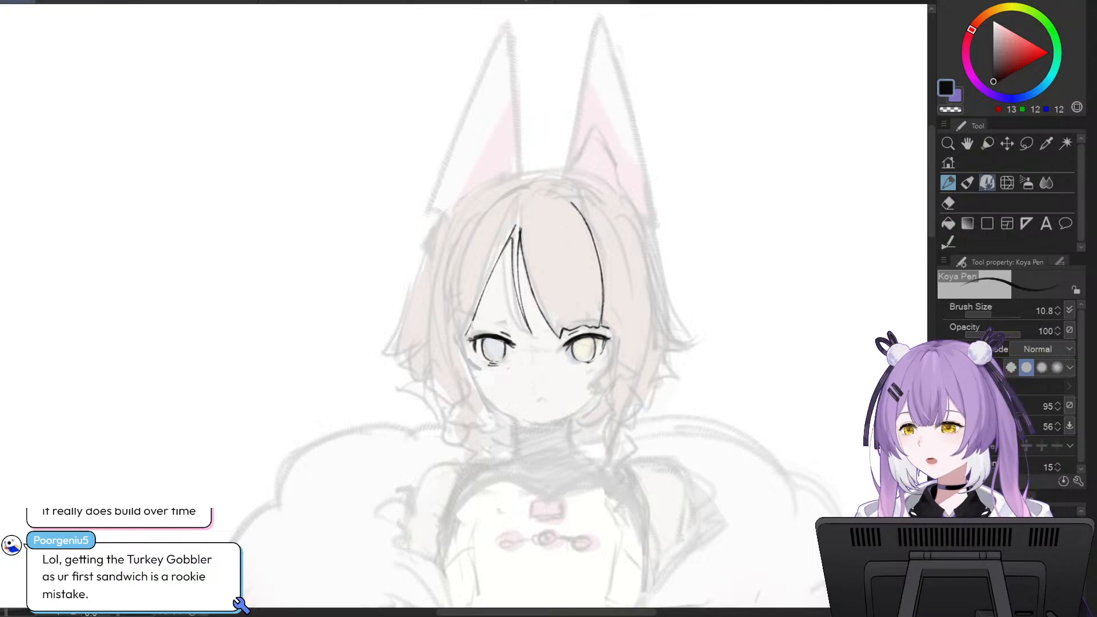
key("ctrl+z")
key("ctrl+z")
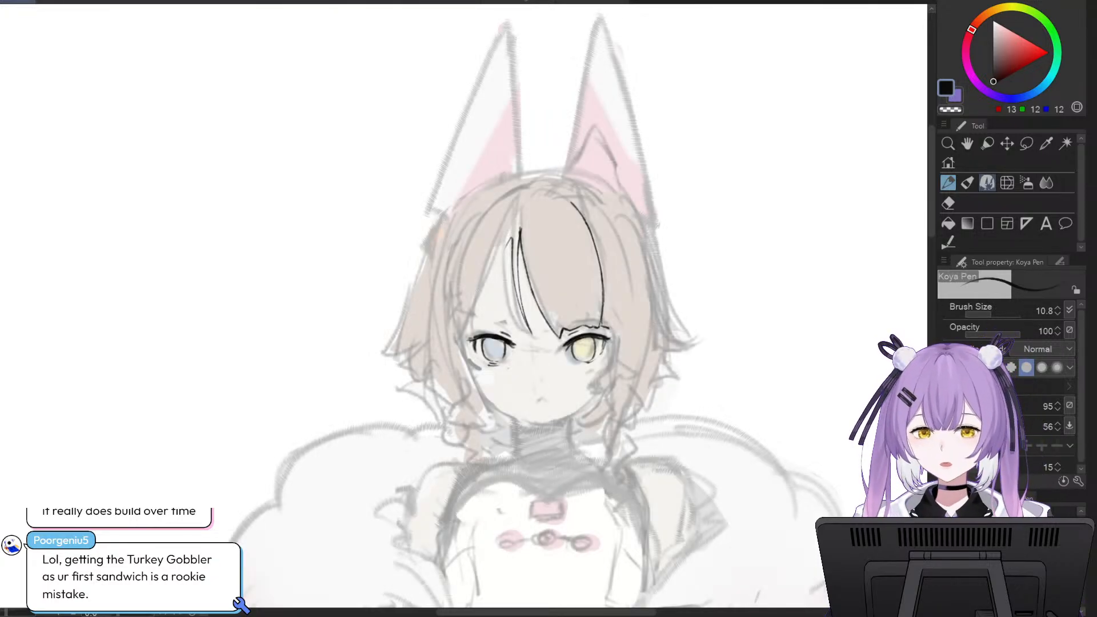
- Set the ink to pure black and ink a new outer edge for the large bang, curving down past the yellow eye's outer corner
key("ctrl+z")
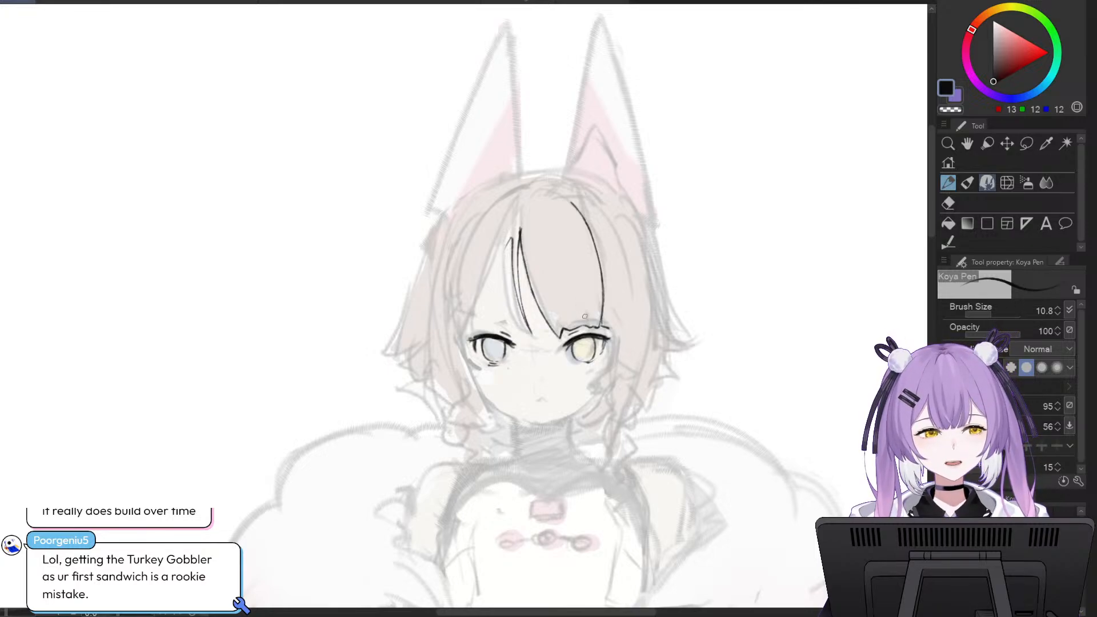
left_click(993, 84)
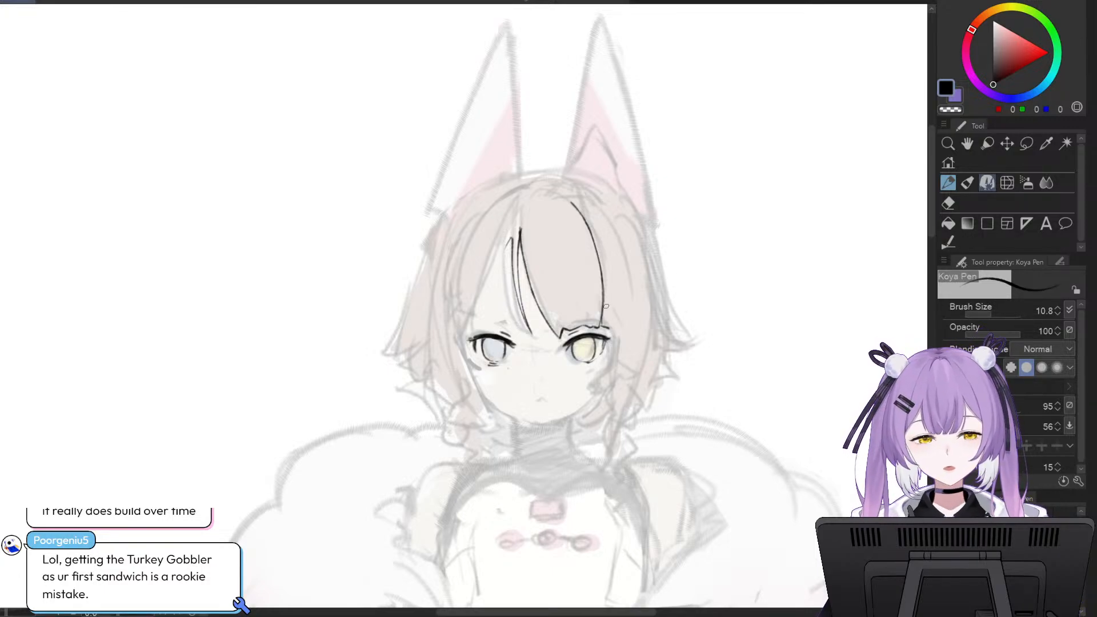
mouse_move(606, 225)
left_mouse_down()
mouse_move(615, 323)
mouse_move(619, 313)
mouse_move(611, 335)
left_mouse_up()
key("ctrl+z")
key("ctrl+z")
key("ctrl+z")
left_click_drag(604, 230, 616, 334)
- Erase the large bang's earlier outer line above the yellow eye with the Hard eraser at brush size 21.9
left_click(947, 203)
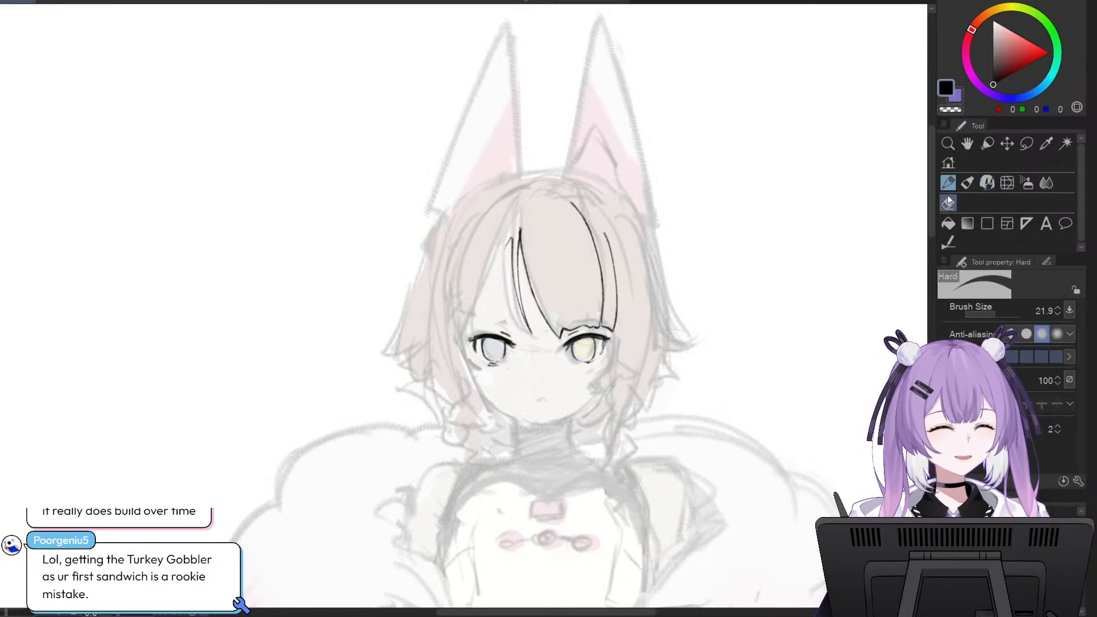
left_click_drag(568, 194, 590, 239)
left_click_drag(600, 277, 599, 310)
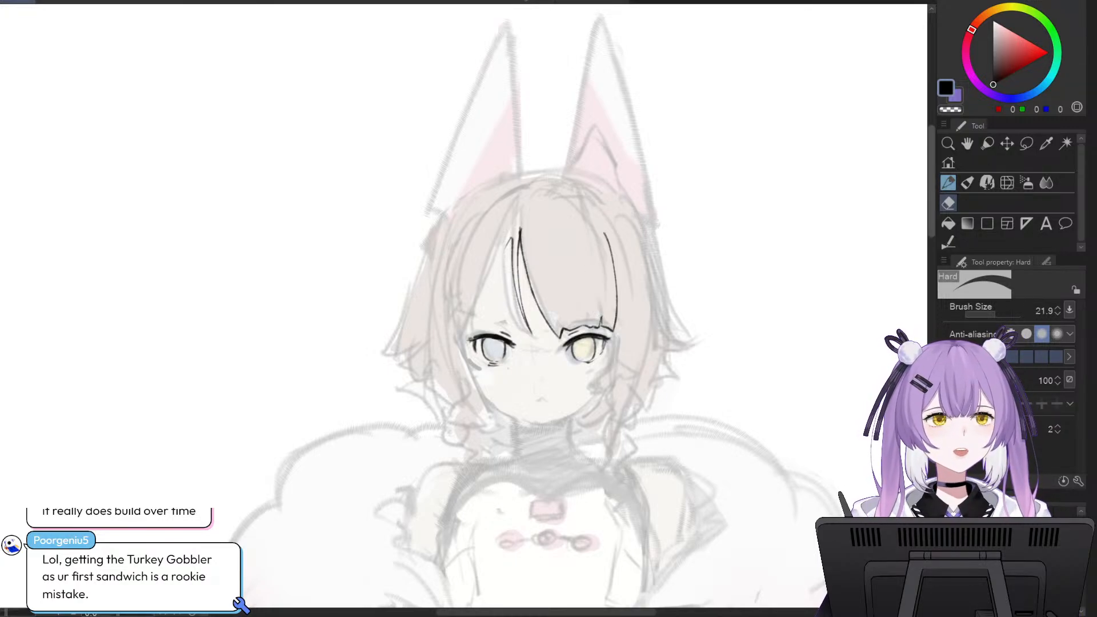
- Extend the new bang line with the Koya Pen from beside the yellow eye down the cheek to the start of the braid
left_click(986, 182)
left_click_drag(611, 295, 609, 370)
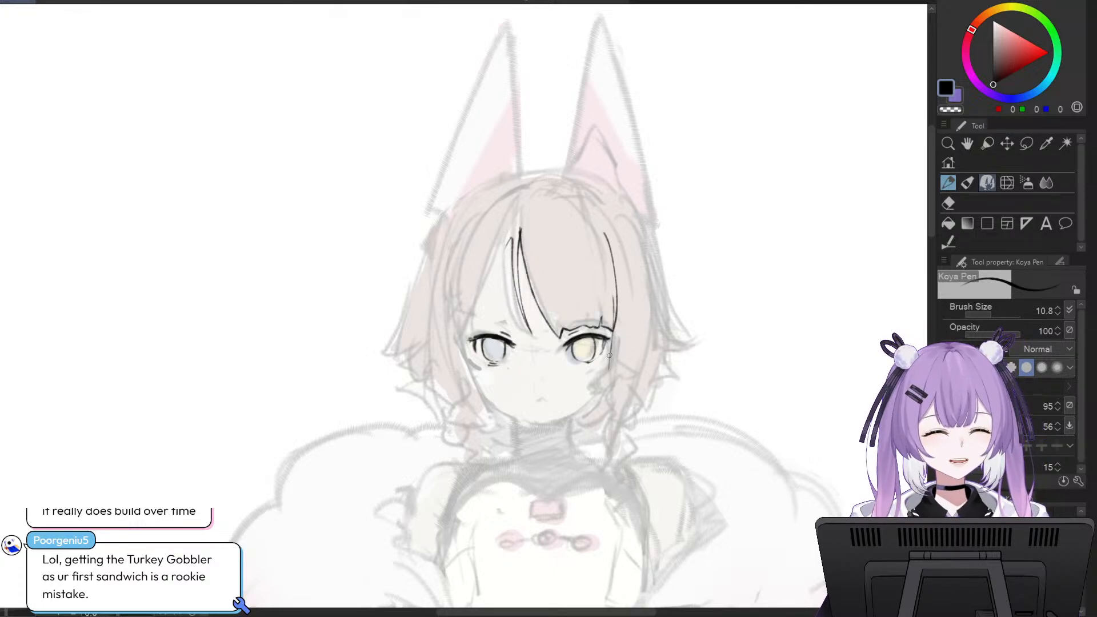
key("ctrl+z")
left_click_drag(613, 317, 612, 365)
key("ctrl+z")
left_click_drag(615, 317, 612, 383)
key("ctrl+z")
left_click_drag(615, 321, 612, 341)
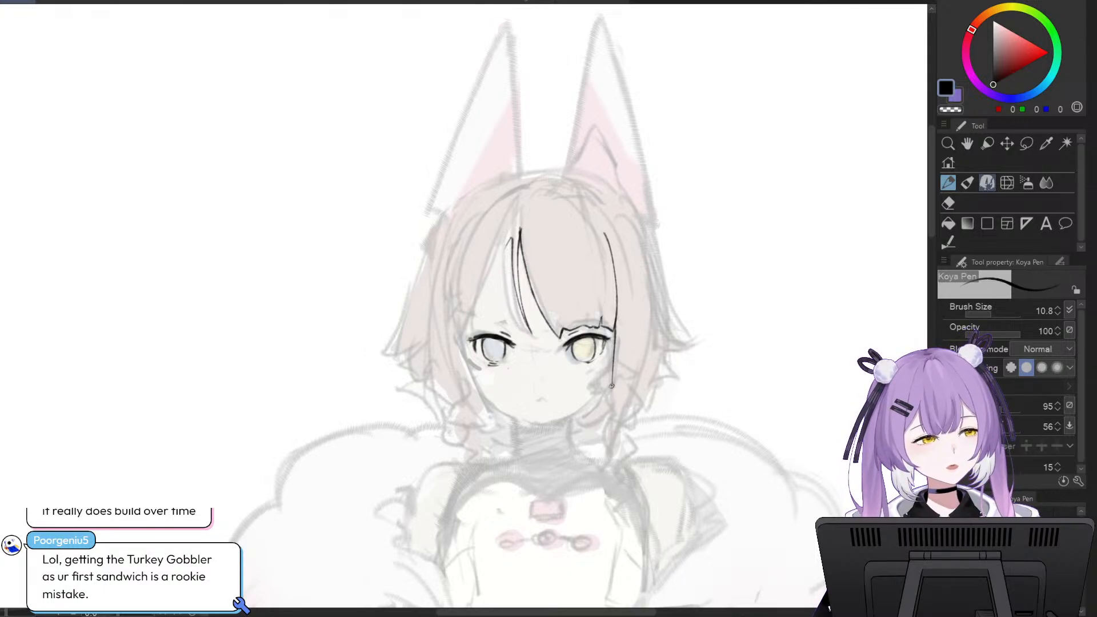
left_click_drag(611, 385, 609, 401)
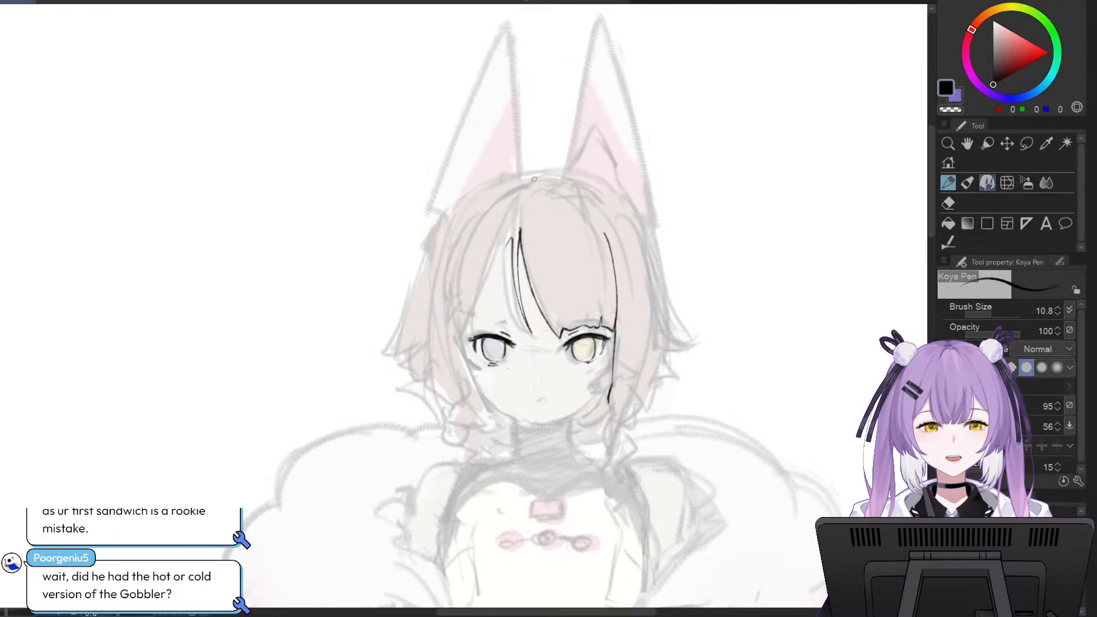
- Ink the rounded crown outline from the parting over the base of the ear above the yellow eye, redrawing it until it fits
left_click_drag(569, 173, 656, 260)
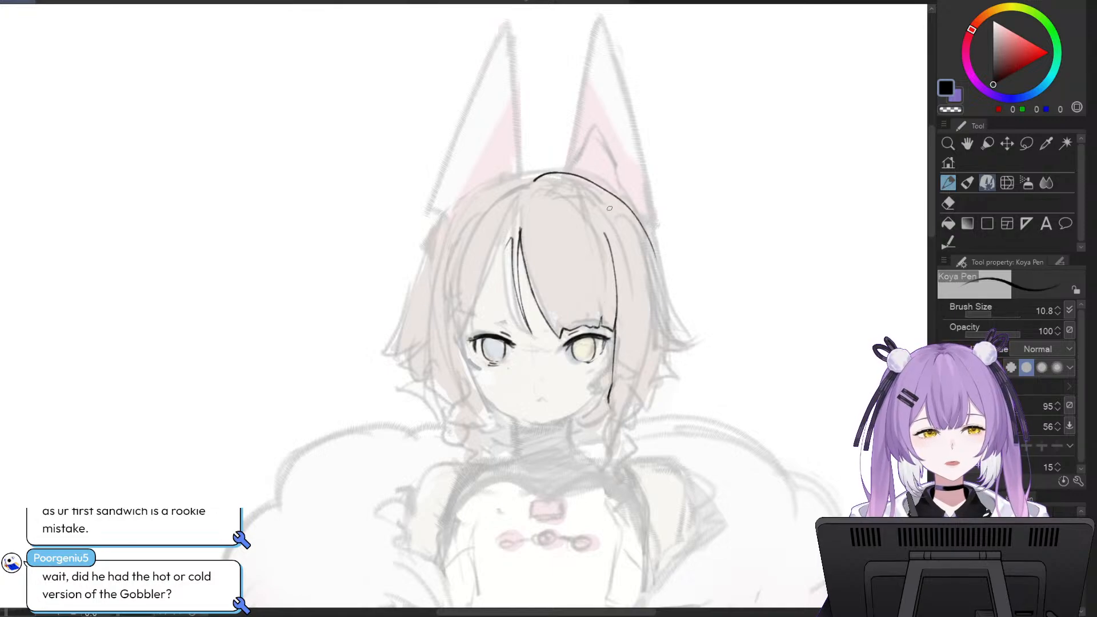
key("ctrl+z")
mouse_move(537, 176)
left_mouse_down()
mouse_move(641, 212)
mouse_move(655, 258)
left_mouse_up()
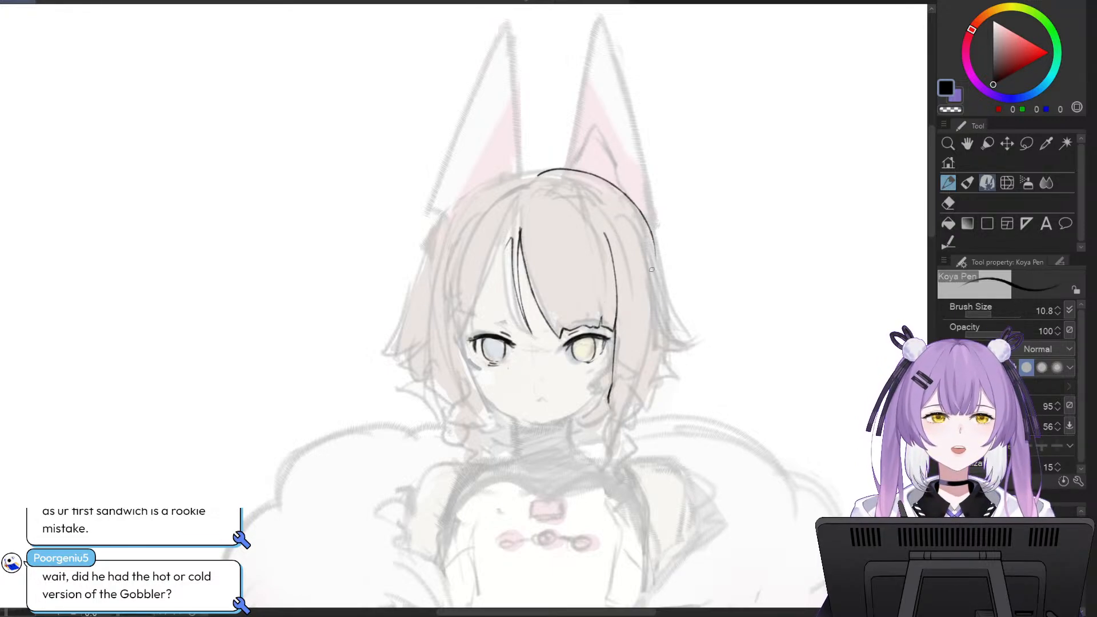
left_click_drag(656, 255, 667, 317)
key("ctrl+z")
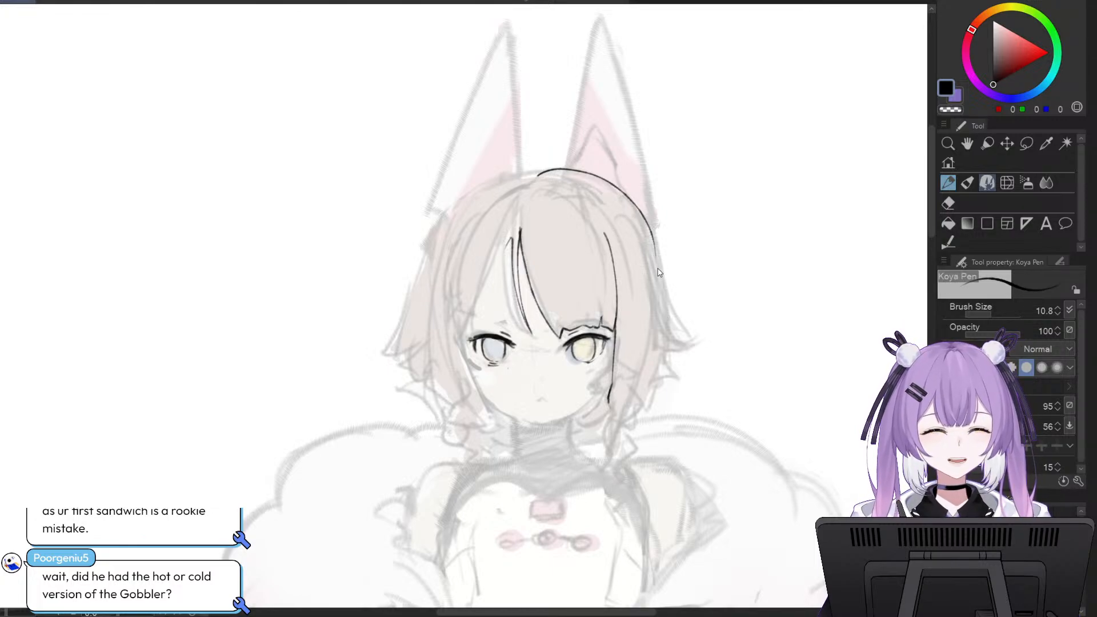
key("ctrl+z")
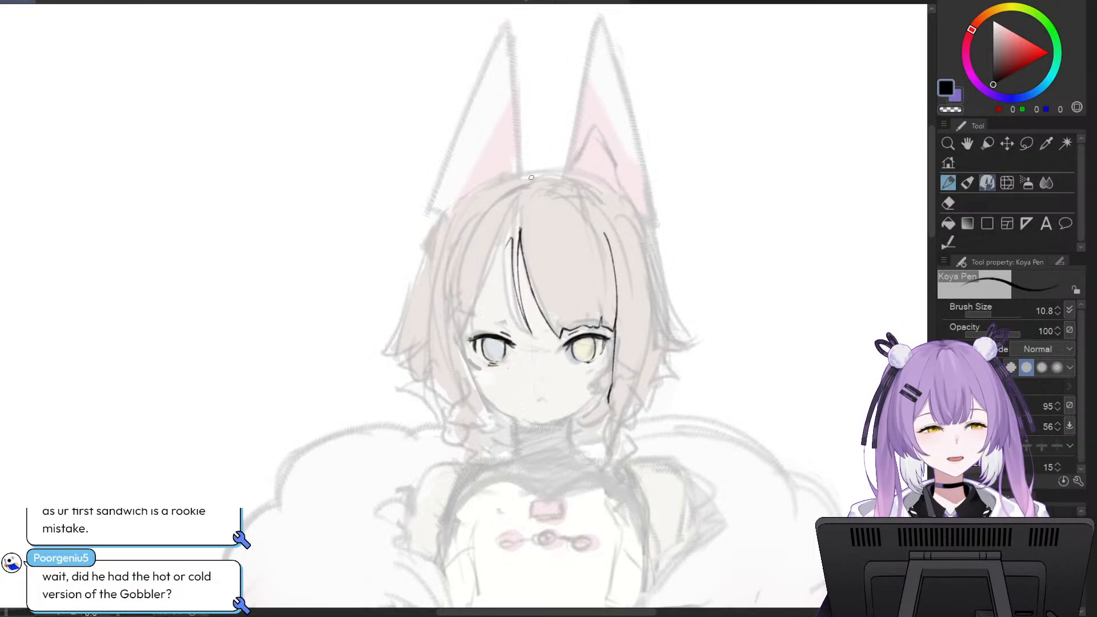
mouse_move(532, 177)
left_mouse_down()
mouse_move(611, 192)
mouse_move(652, 285)
left_mouse_up()
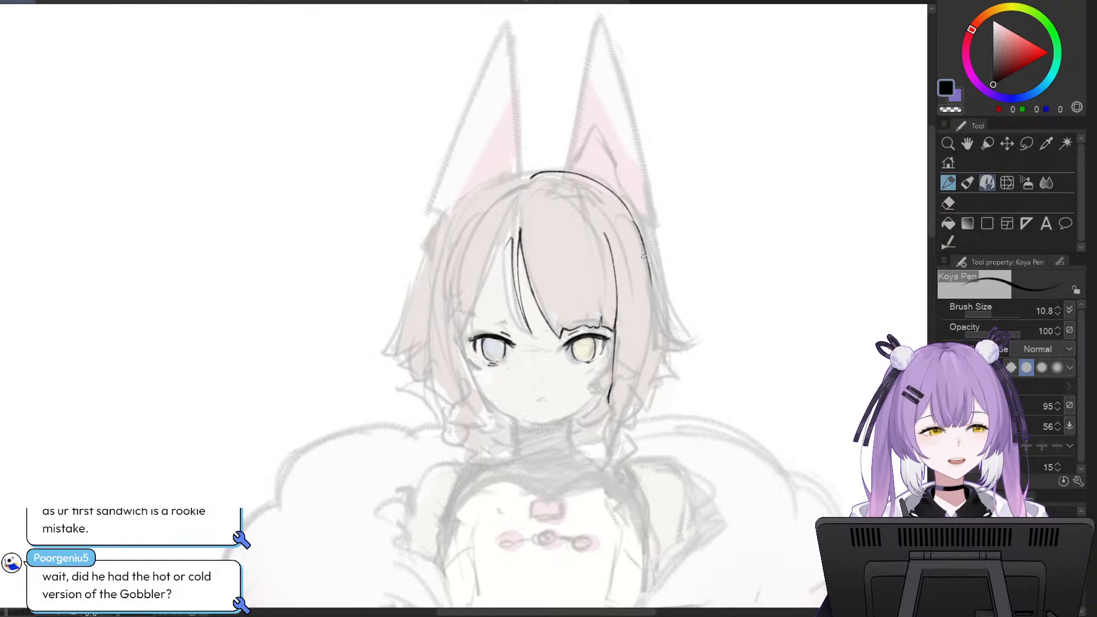
- Ink the outer hair outline from the crown curve down past the yellow eye, ending in an outward-flicked tip
key("ctrl+z")
left_click_drag(635, 224, 657, 312)
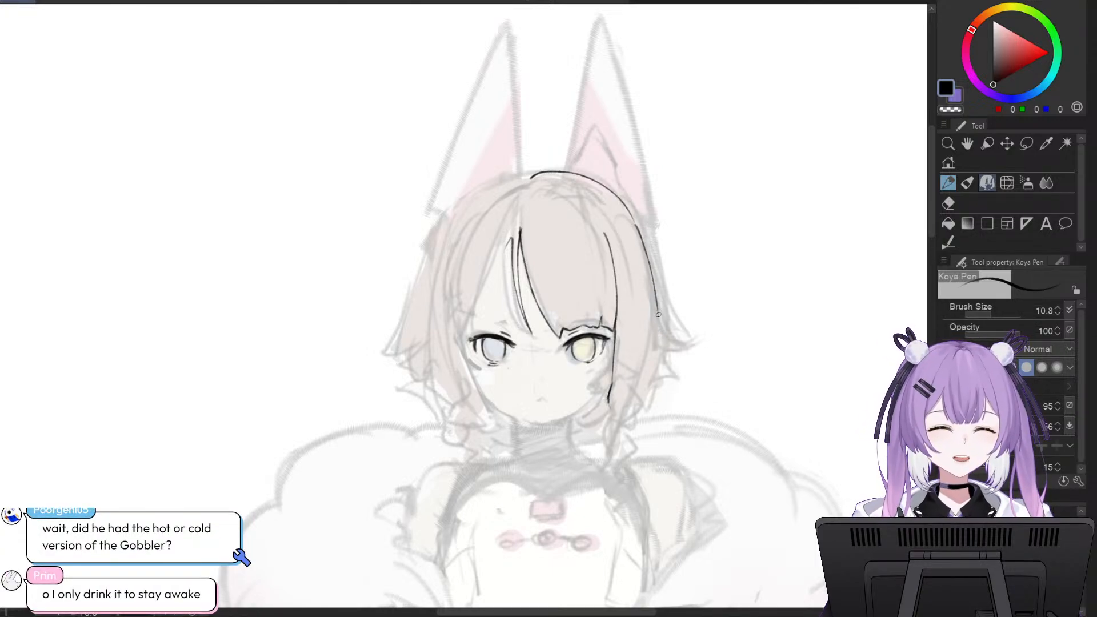
left_click_drag(657, 313, 679, 346)
left_click_drag(657, 308, 686, 341)
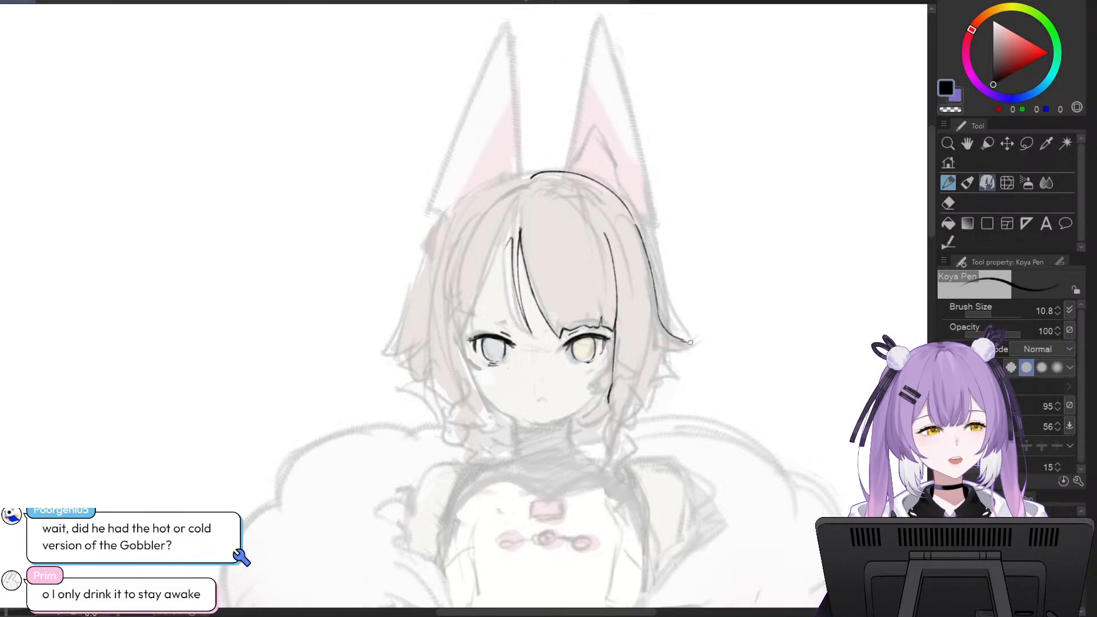
left_click_drag(685, 341, 696, 340)
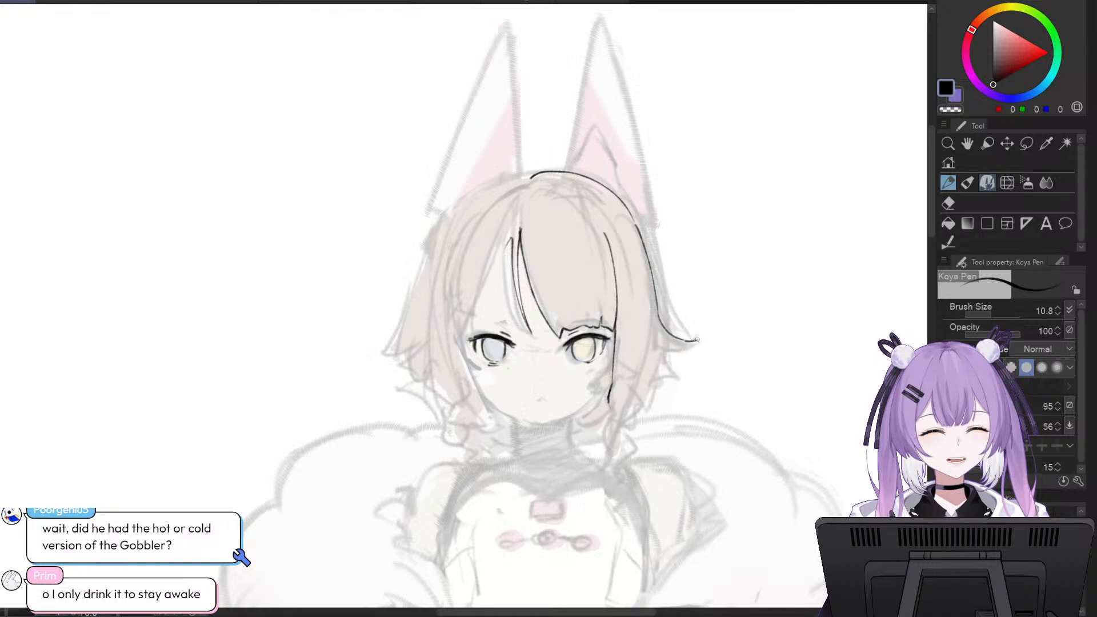
mouse_move(757, 288)
left_mouse_down()
mouse_move(780, 312)
mouse_move(858, 330)
left_mouse_up()
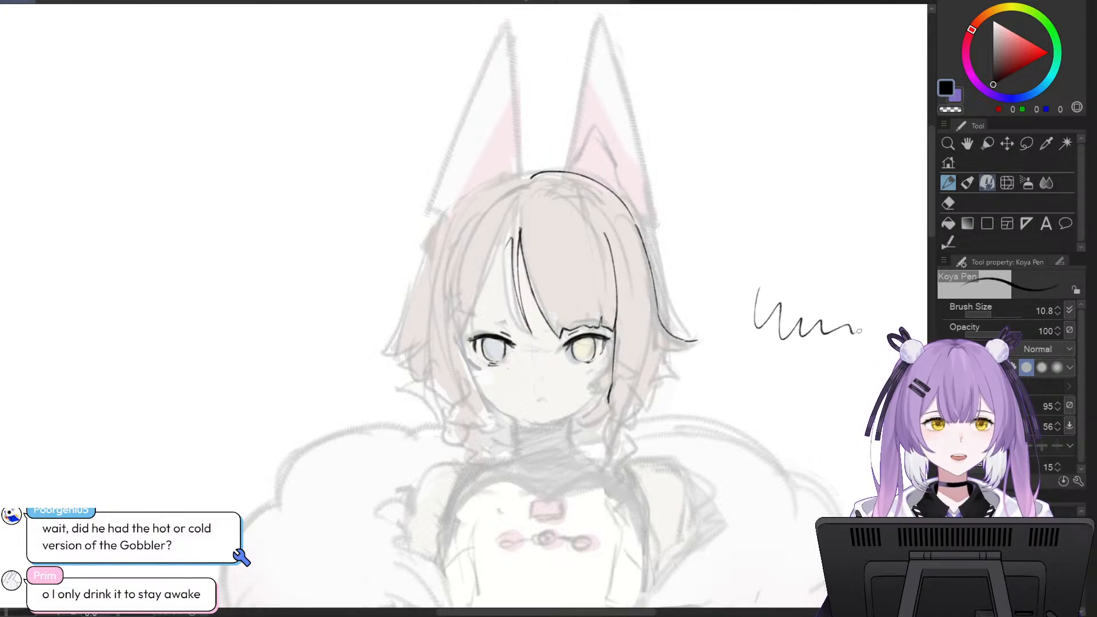
left_click_drag(768, 374, 851, 375)
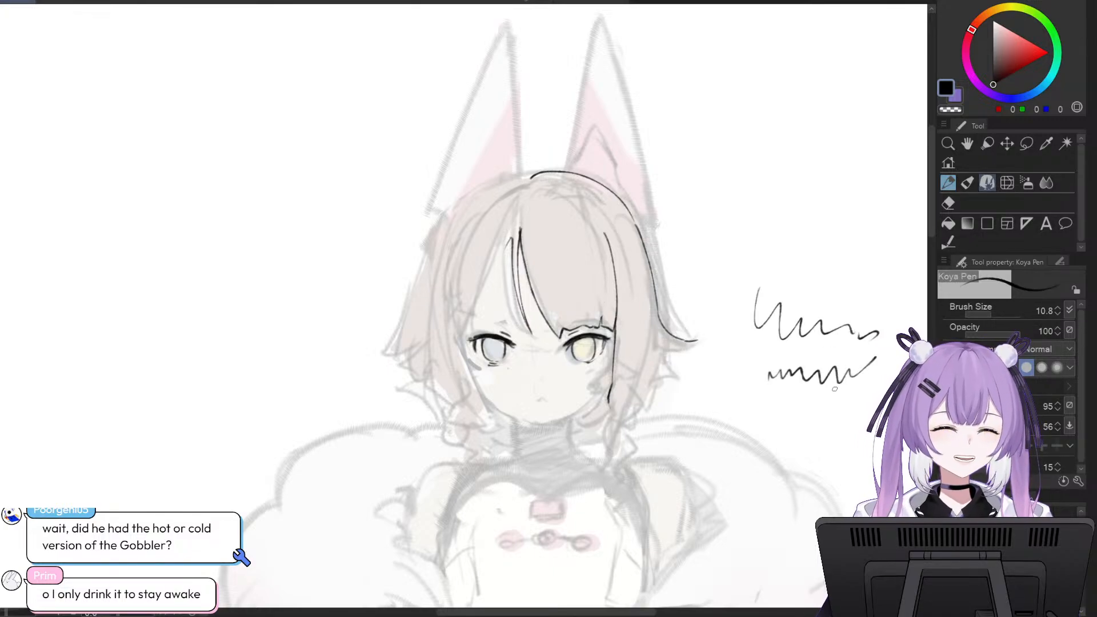
key("ctrl+z")
key("ctrl+z")
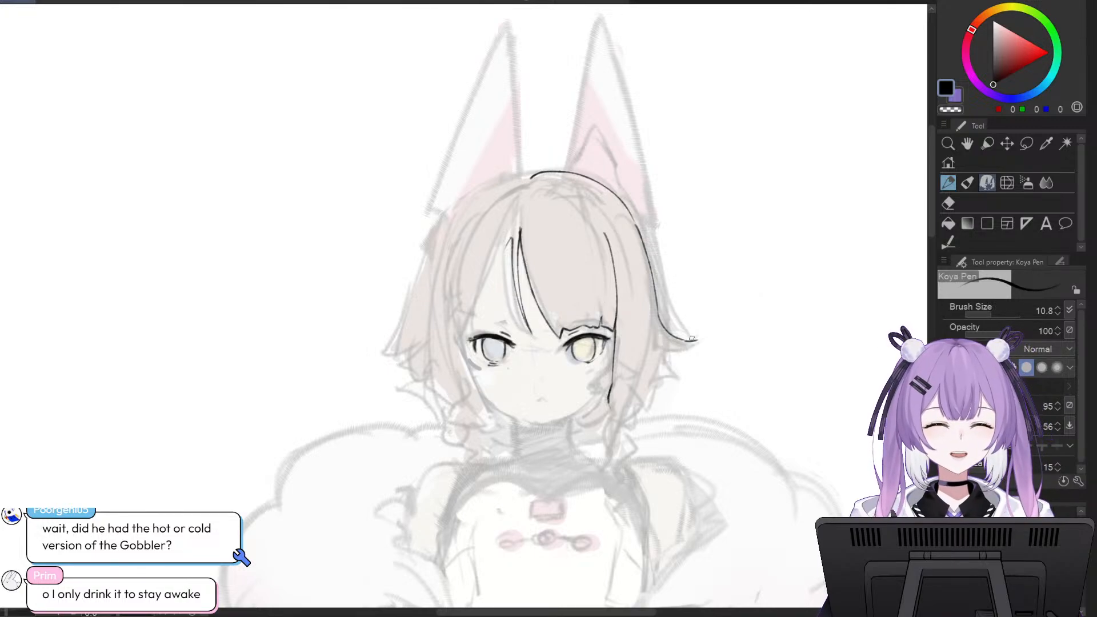
- Ink the underside of the flicked hair tip and the second pointed tip below it
left_click_drag(667, 349, 698, 342)
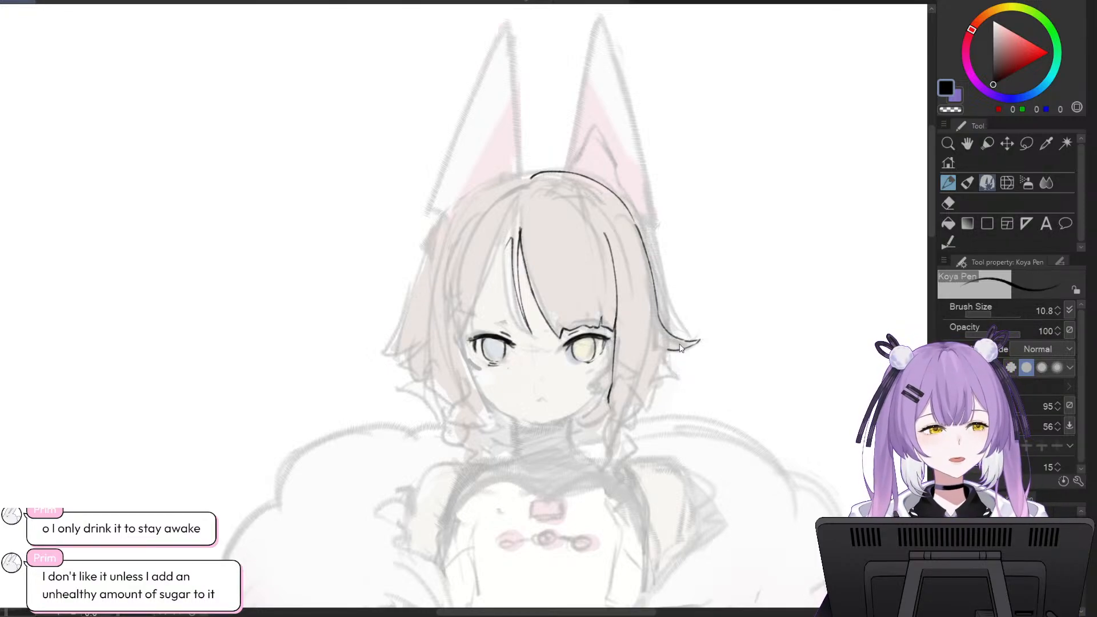
mouse_move(666, 356)
left_mouse_down()
mouse_move(671, 332)
mouse_move(681, 382)
mouse_move(669, 349)
mouse_move(681, 377)
left_mouse_up()
key("ctrl+z")
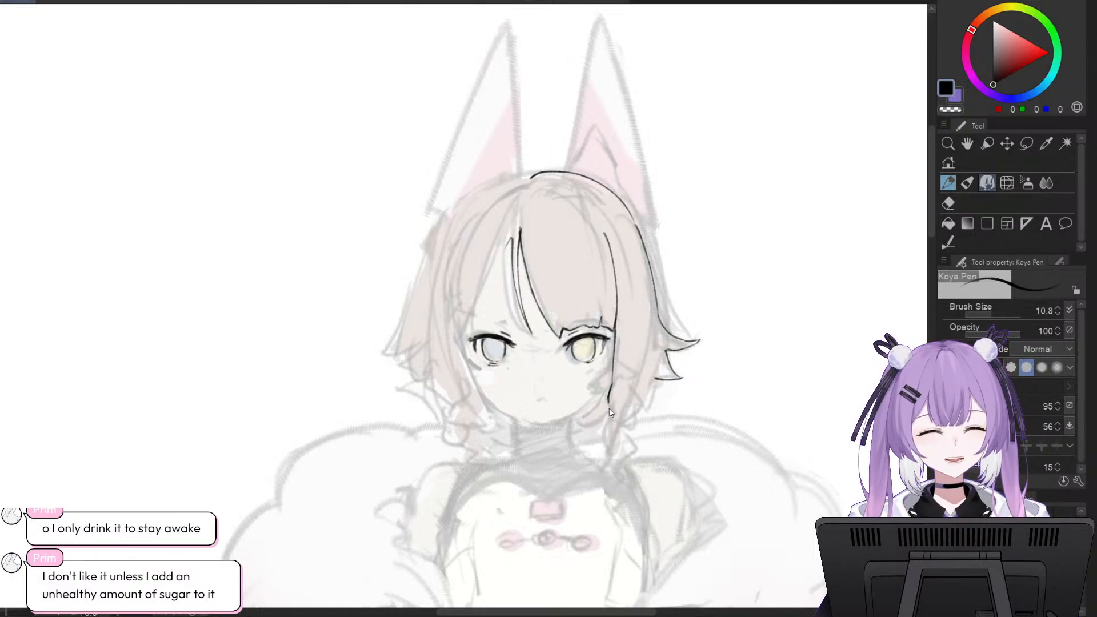
- Ink the wavy outline of the braid below the yellow eye, section by section down to its end, redoing uneven segments
left_click_drag(609, 411, 608, 446)
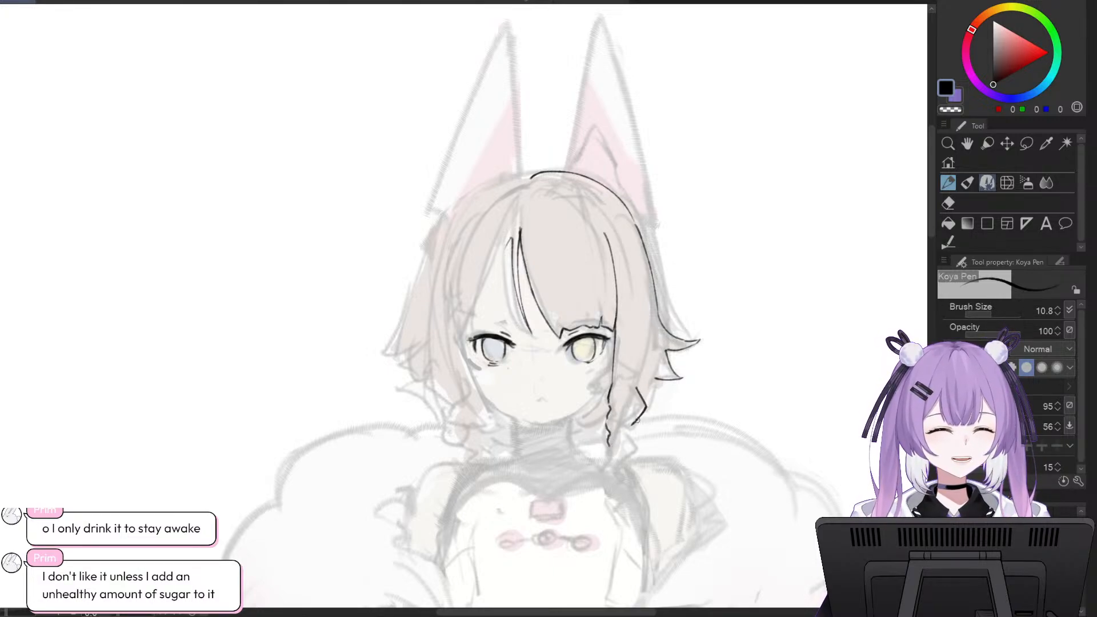
key("ctrl+z")
key("ctrl+z")
key("ctrl+z")
left_click_drag(637, 392, 627, 423)
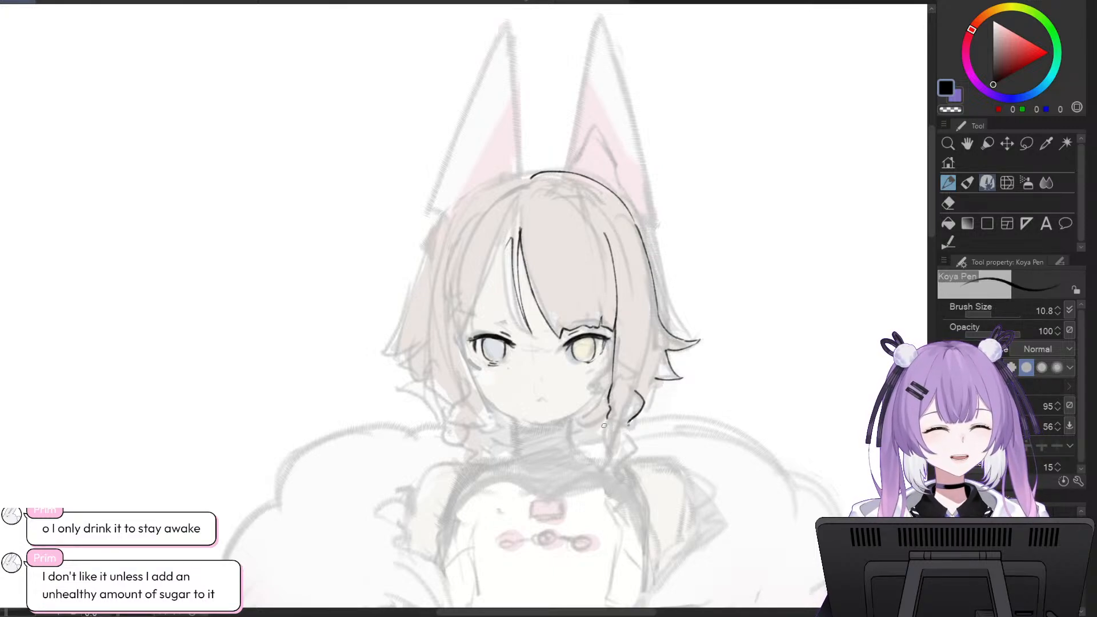
mouse_move(608, 421)
left_mouse_down()
mouse_move(609, 452)
mouse_move(632, 441)
mouse_move(619, 461)
left_mouse_up()
key("ctrl+z")
key("ctrl+z")
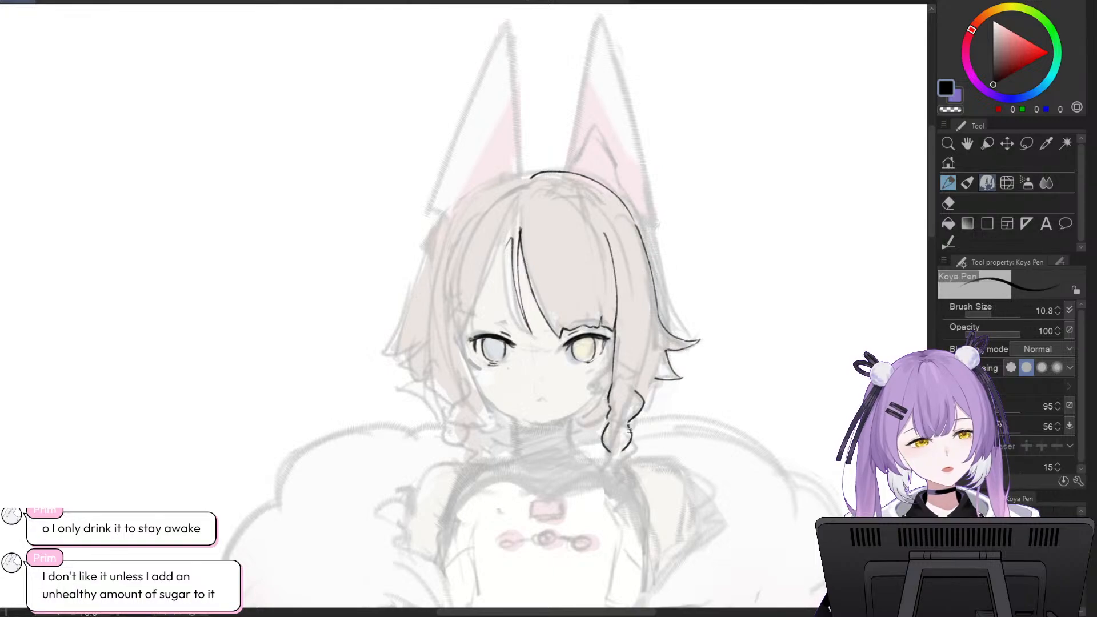
mouse_move(628, 426)
left_mouse_down()
mouse_move(631, 456)
mouse_move(609, 473)
mouse_move(621, 474)
mouse_move(603, 471)
mouse_move(613, 486)
mouse_move(621, 460)
left_mouse_up()
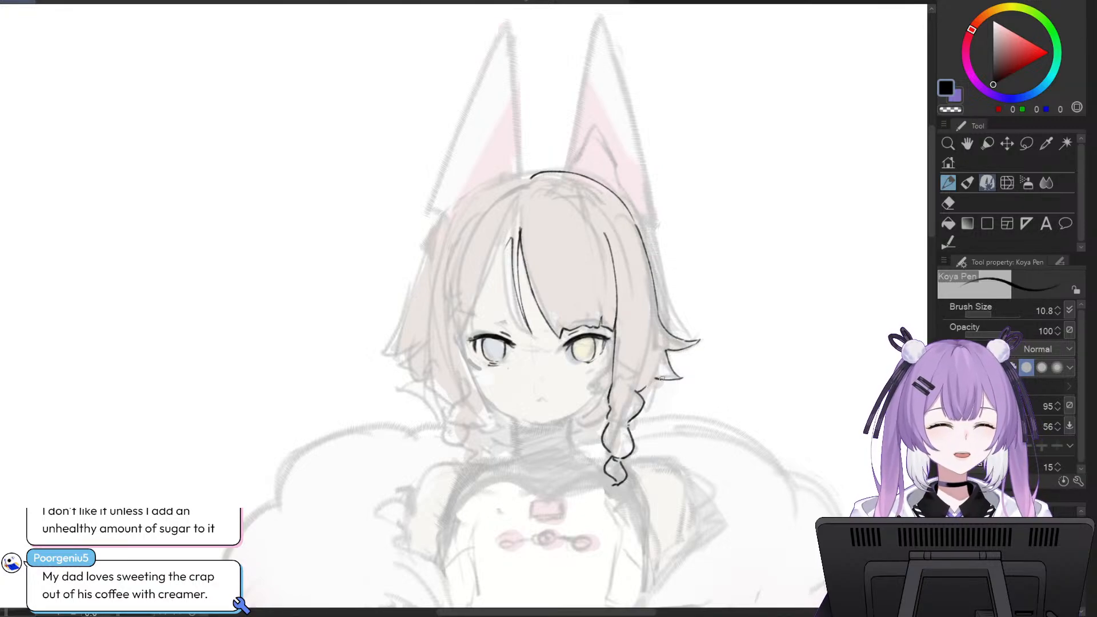
- Ink the small pointed lock between the braid and the flicked hair tips, and check the line art with the sketch hidden
left_click_drag(652, 384, 654, 404)
key("ctrl+z")
key("ctrl+z")
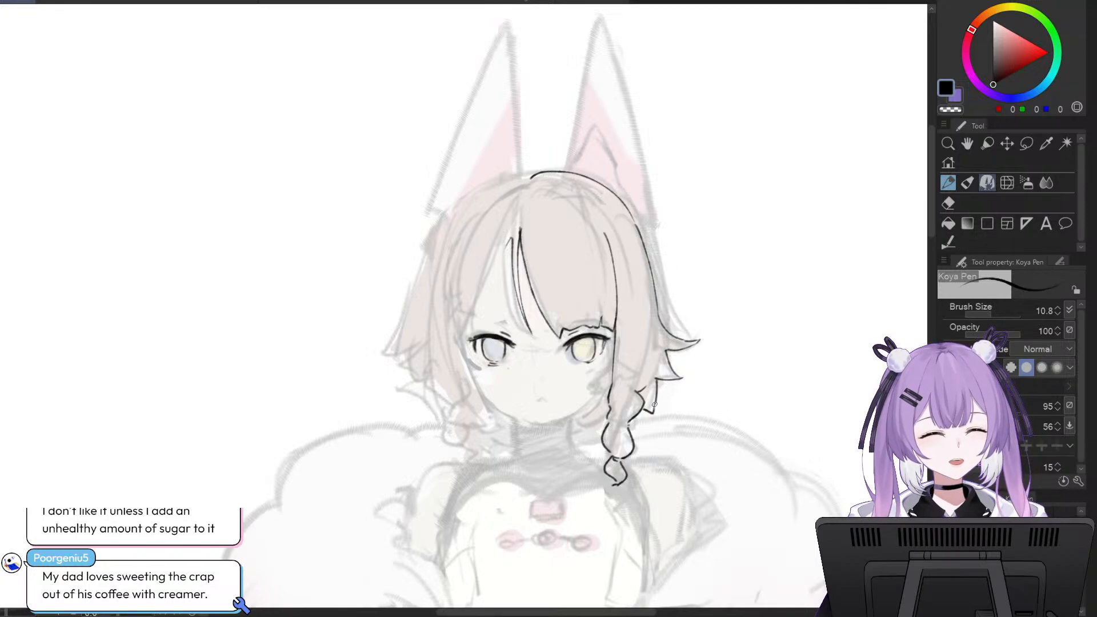
key("e")
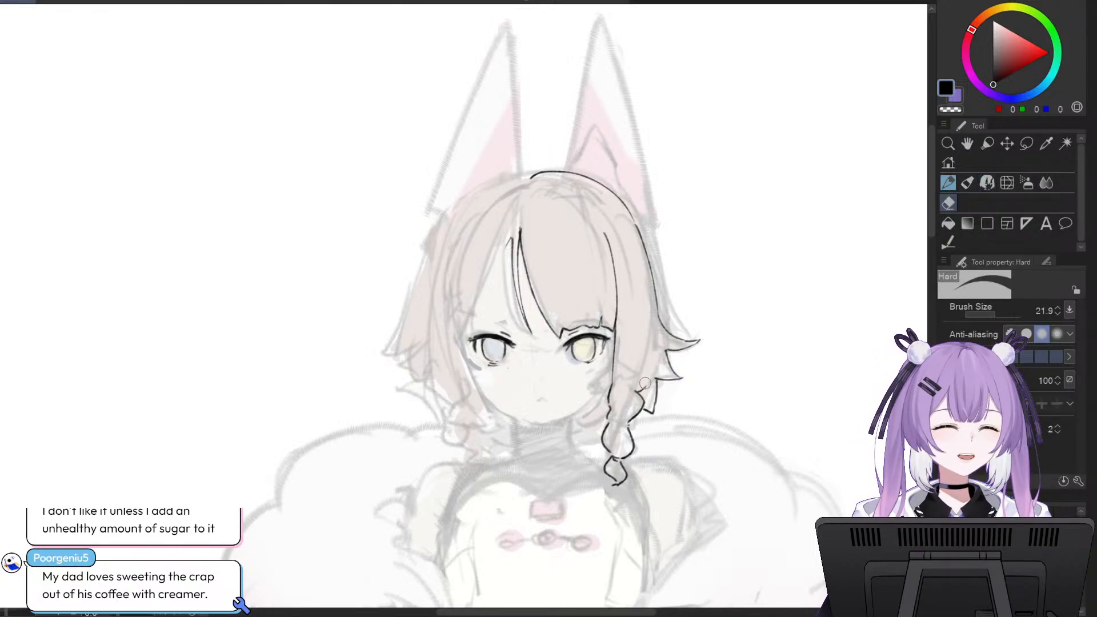
left_click(987, 184)
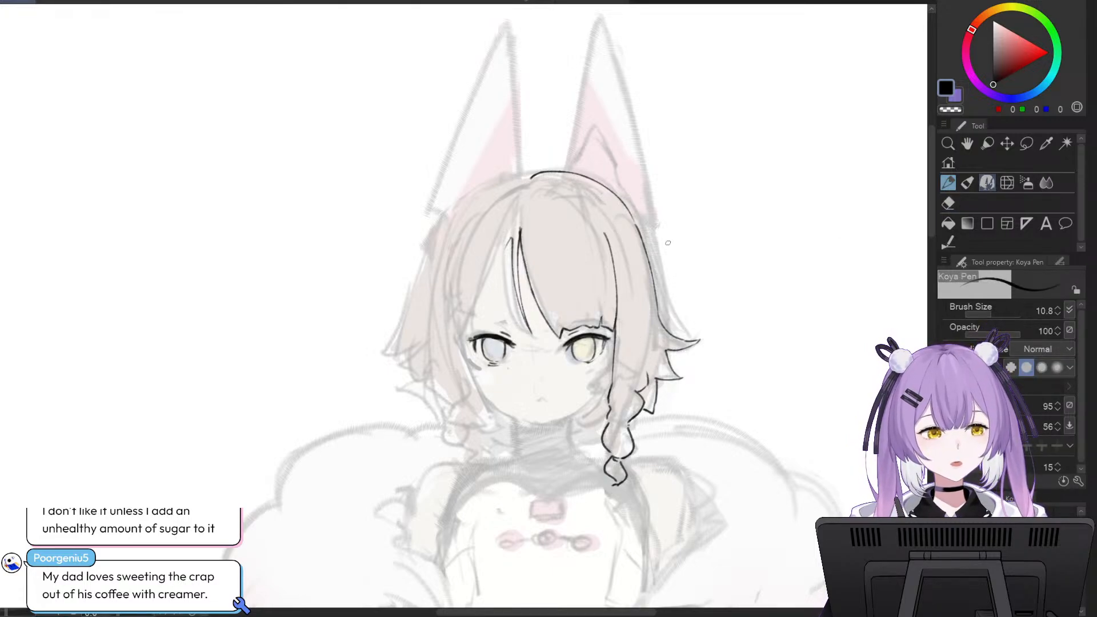
left_click(948, 571)
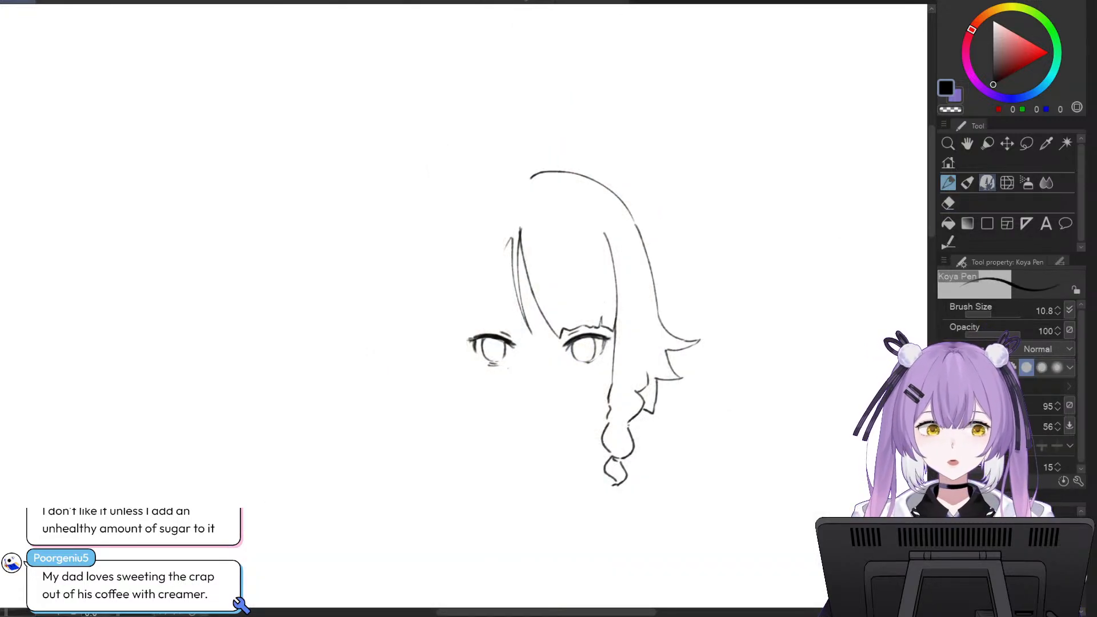
left_click(2, 435)
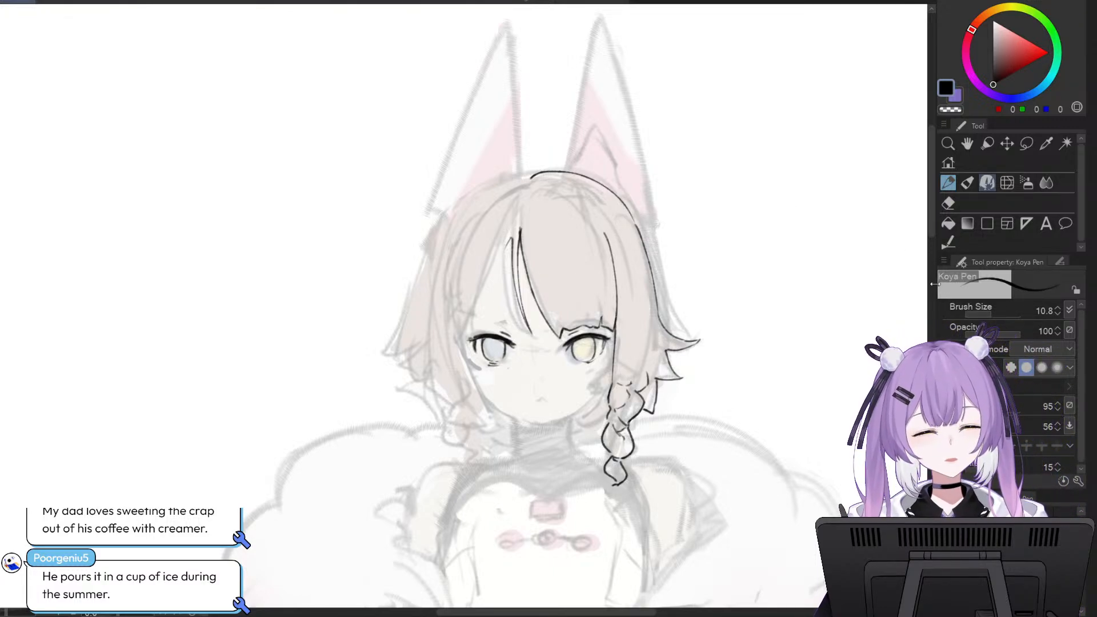
- Ink the straight inner edge of the ear above the yellow eye from the crown nearly to its tip, rotating the canvas for the stroke
scroll(930, 220, "up", 3)
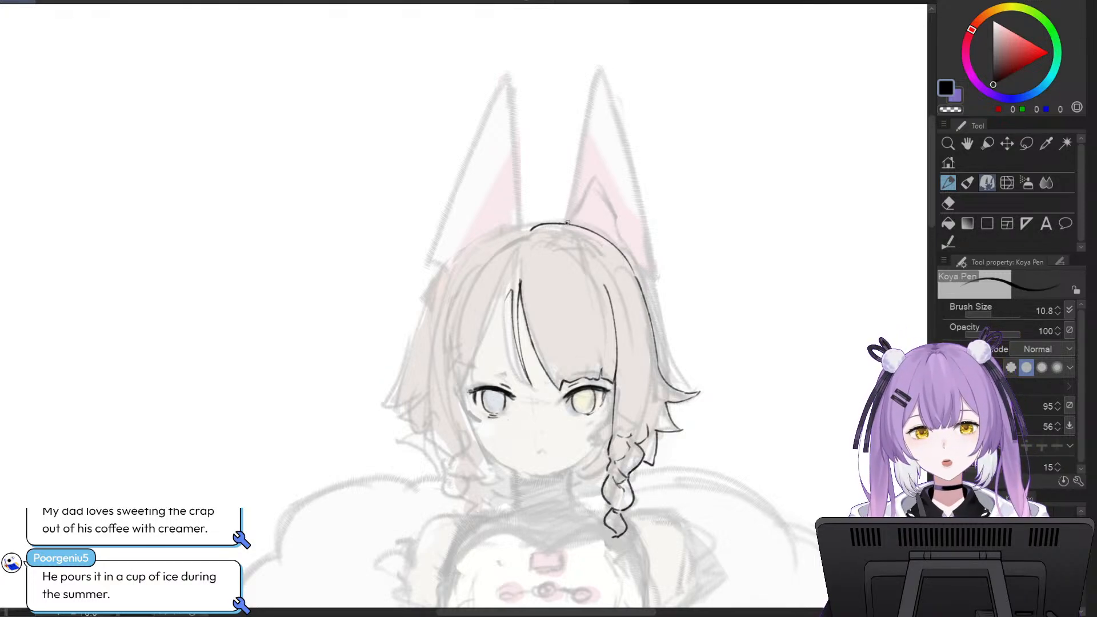
left_click_drag(567, 222, 597, 79)
key("ctrl+z")
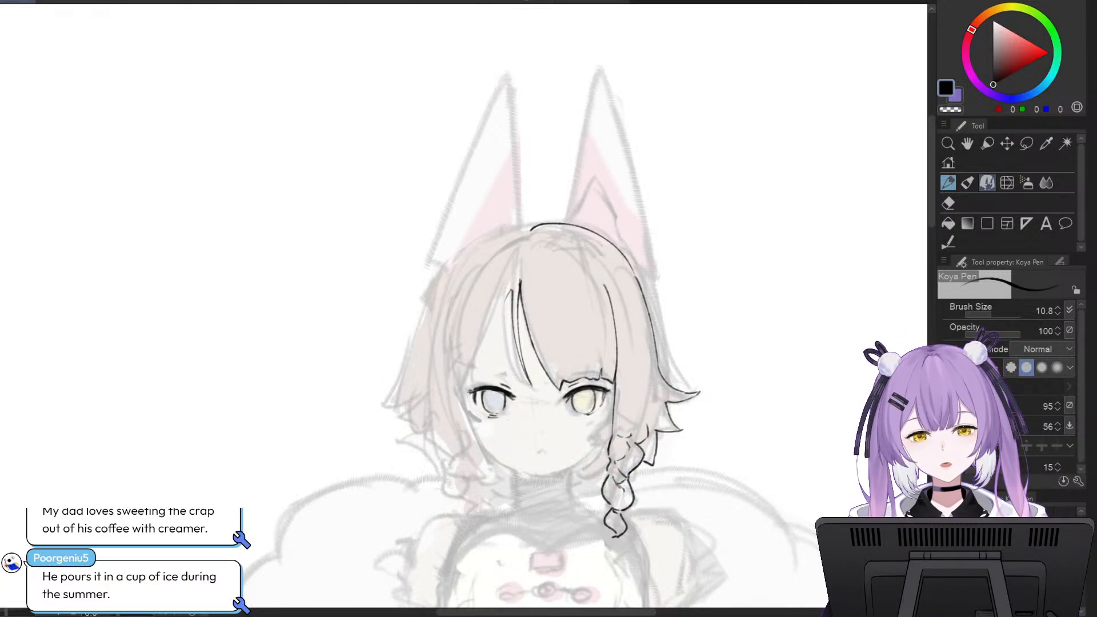
key("asciicircum")
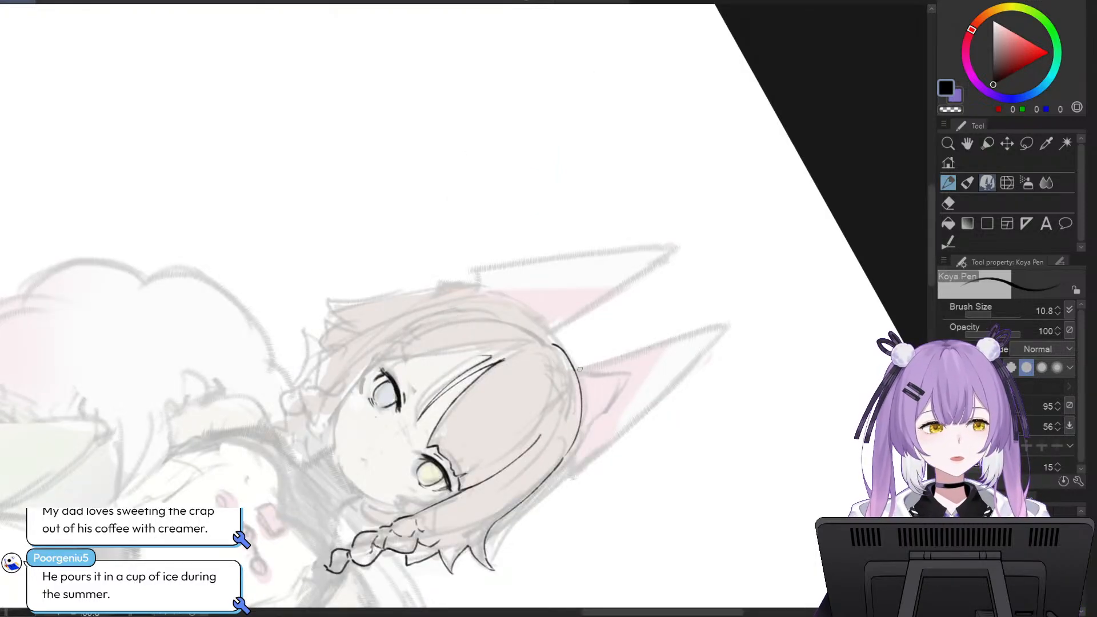
left_click_drag(574, 372, 731, 323)
key("ctrl+z")
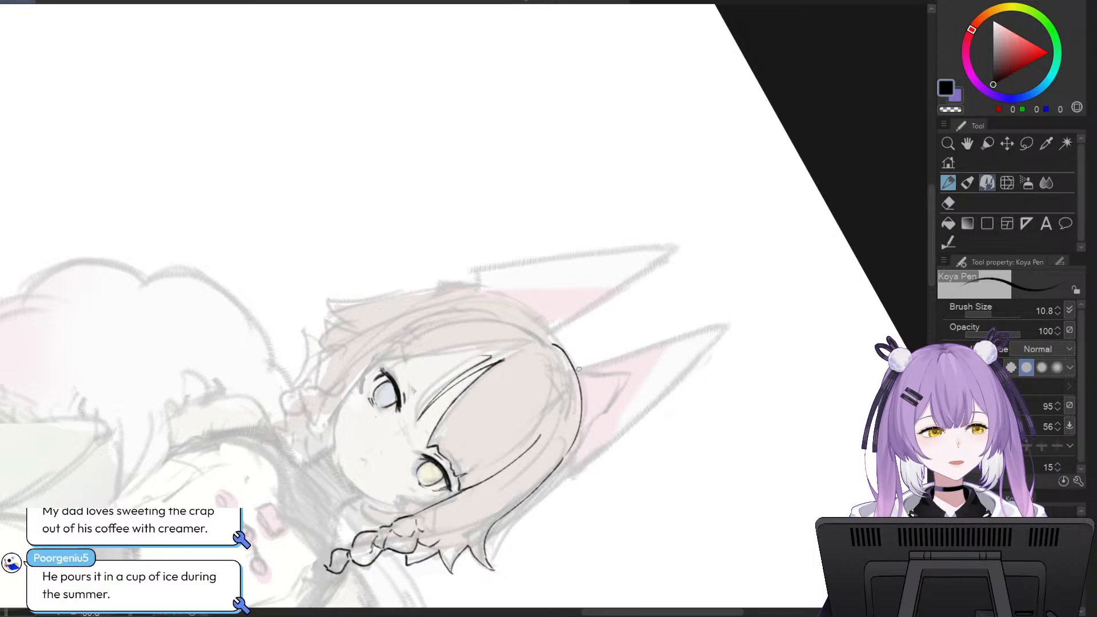
left_click_drag(578, 369, 717, 331)
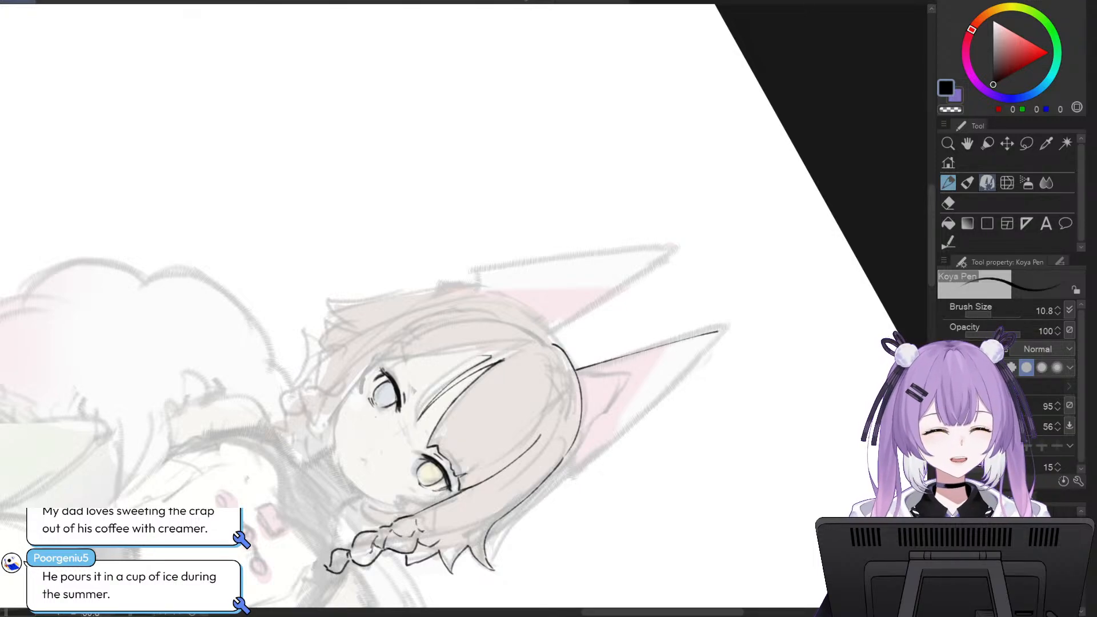
key("ctrl+@")
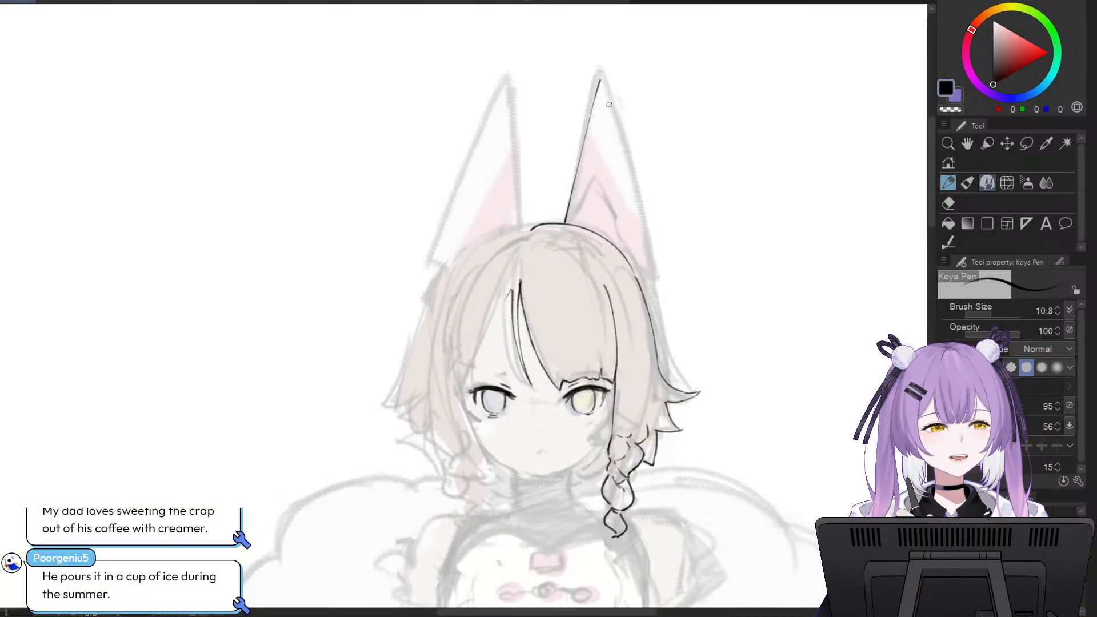
- Ink the outer edge of the ear above the yellow eye down to its base, and the hair edge directly below it, redoing uneven strokes
left_click_drag(601, 81, 654, 277)
key("ctrl+z")
mouse_move(599, 80)
left_mouse_down()
mouse_move(655, 280)
mouse_move(644, 277)
mouse_move(645, 297)
left_mouse_up()
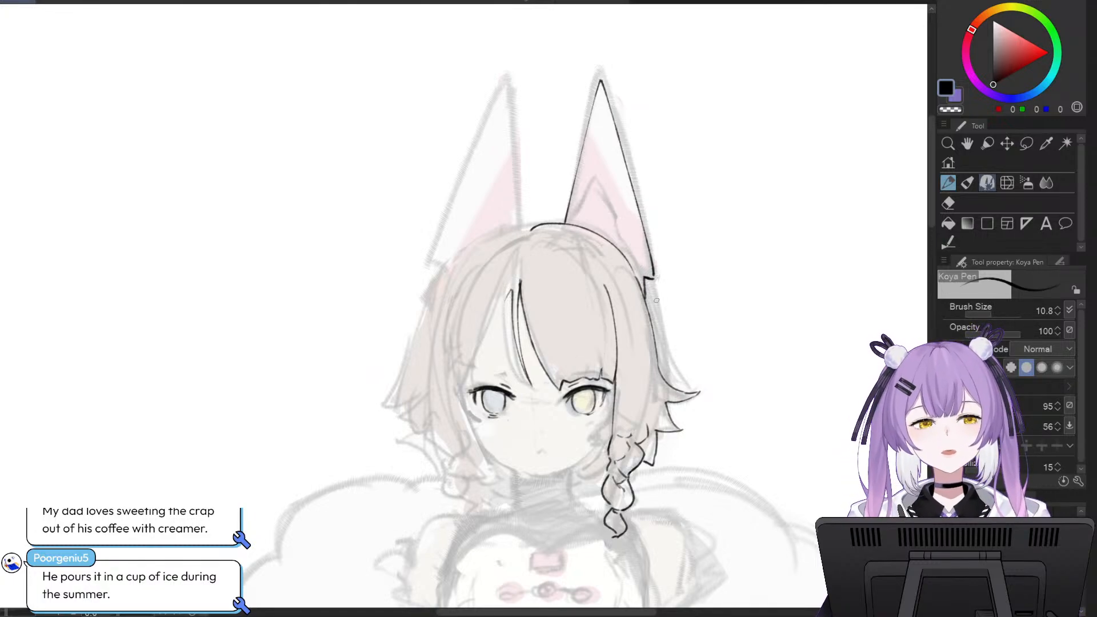
left_click_drag(647, 279, 668, 379)
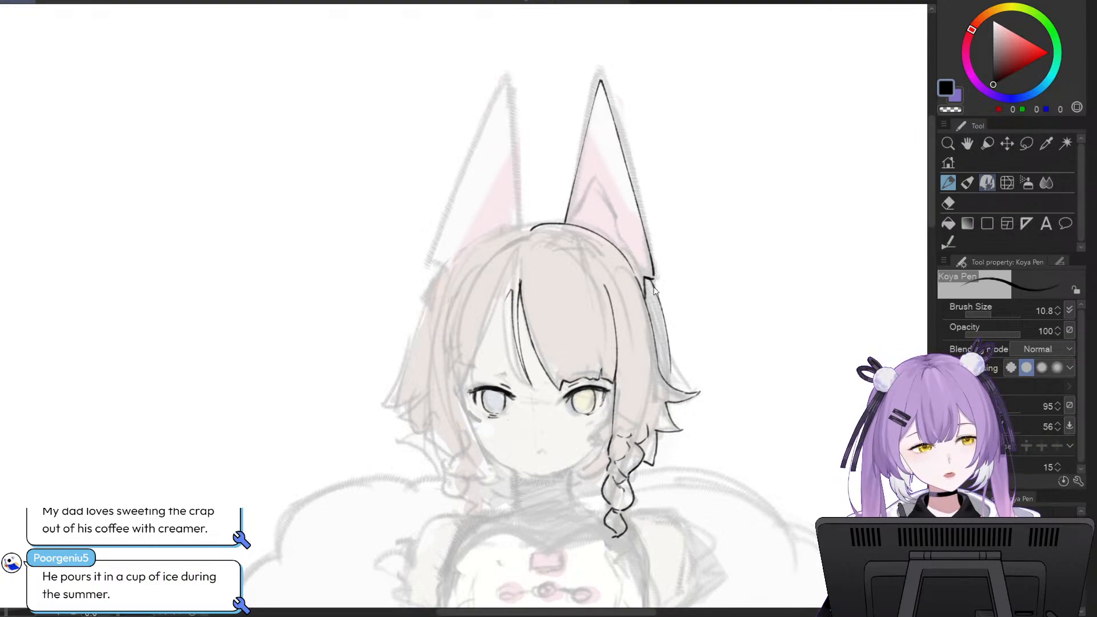
key("ctrl+z")
left_click_drag(652, 284, 671, 381)
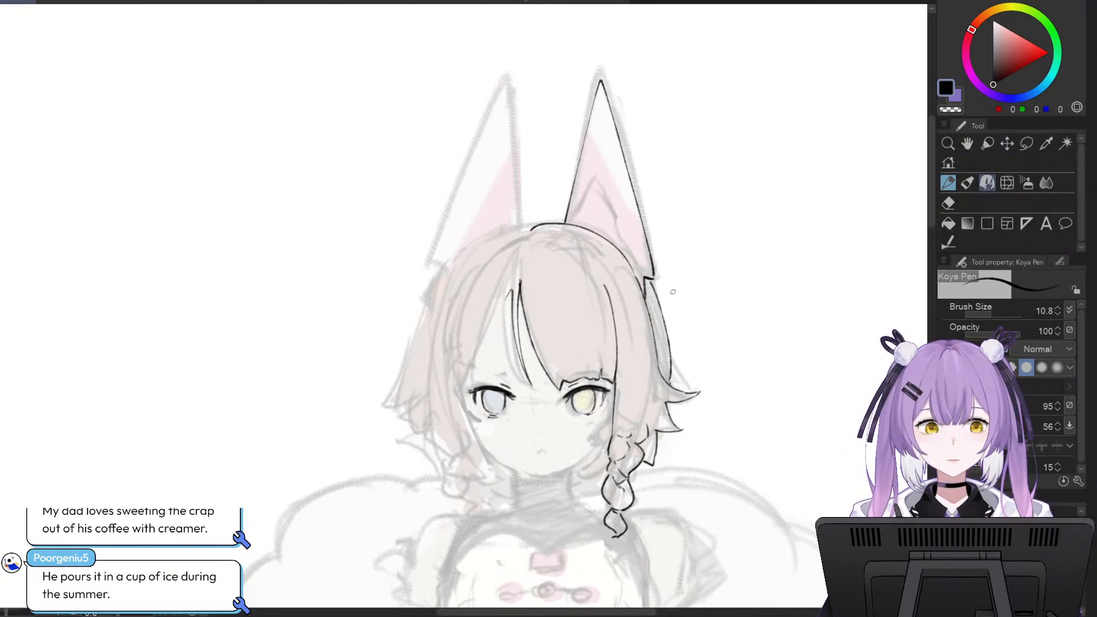
- Ink a short curved strand line from the crown parting toward the base of the inked ear, redoing it until smooth
left_click_drag(930, 184, 931, 192)
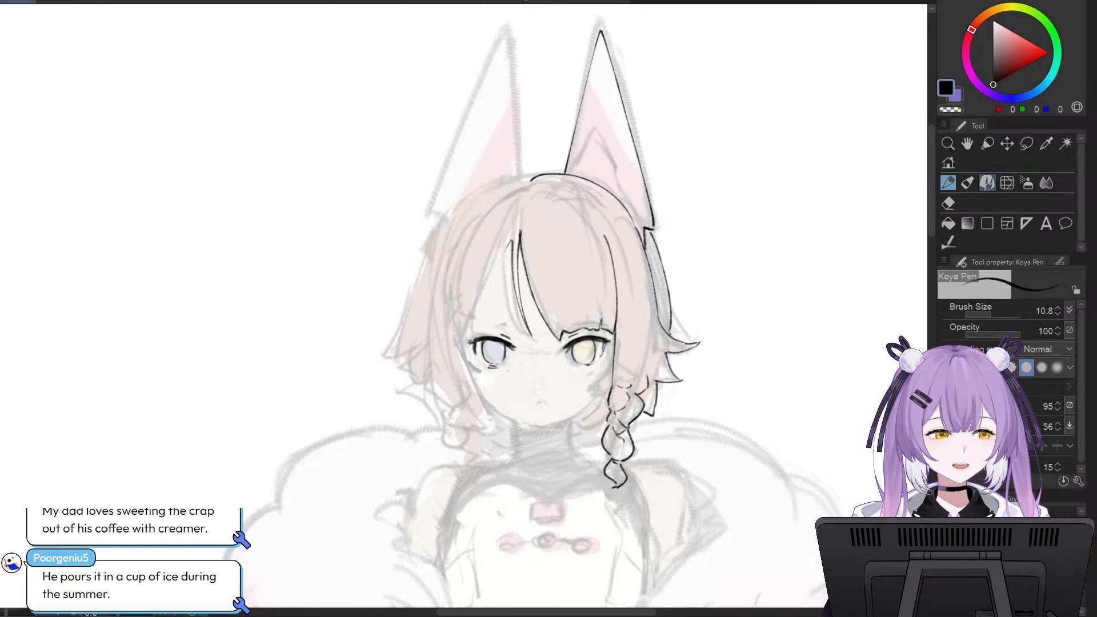
left_click_drag(551, 611, 561, 611)
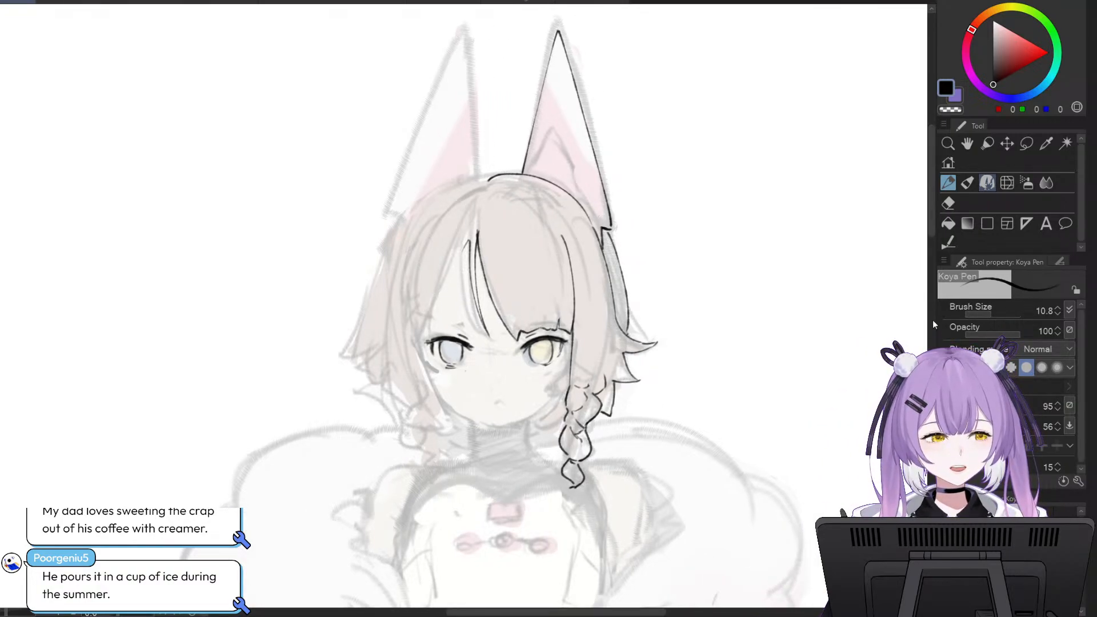
left_click_drag(929, 227, 930, 222)
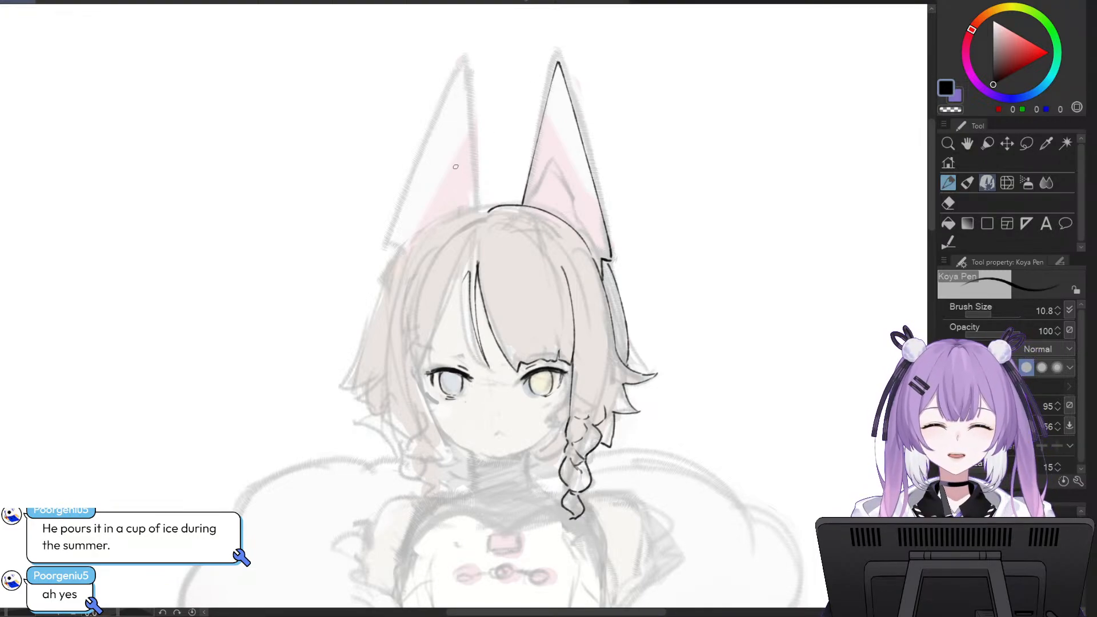
left_click_drag(494, 207, 402, 251)
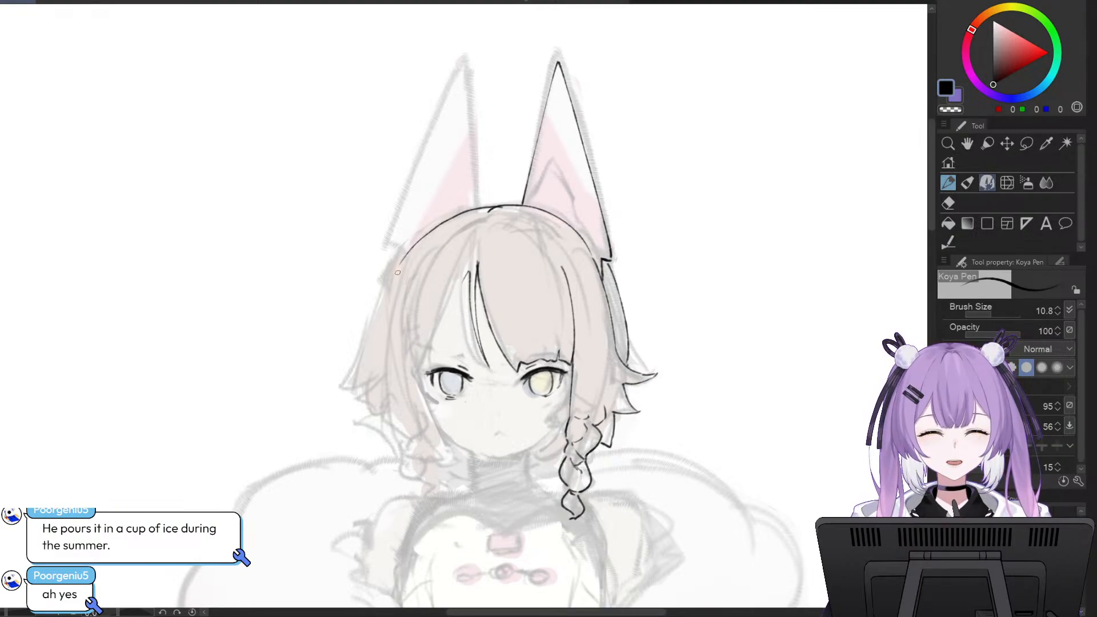
key("ctrl+z")
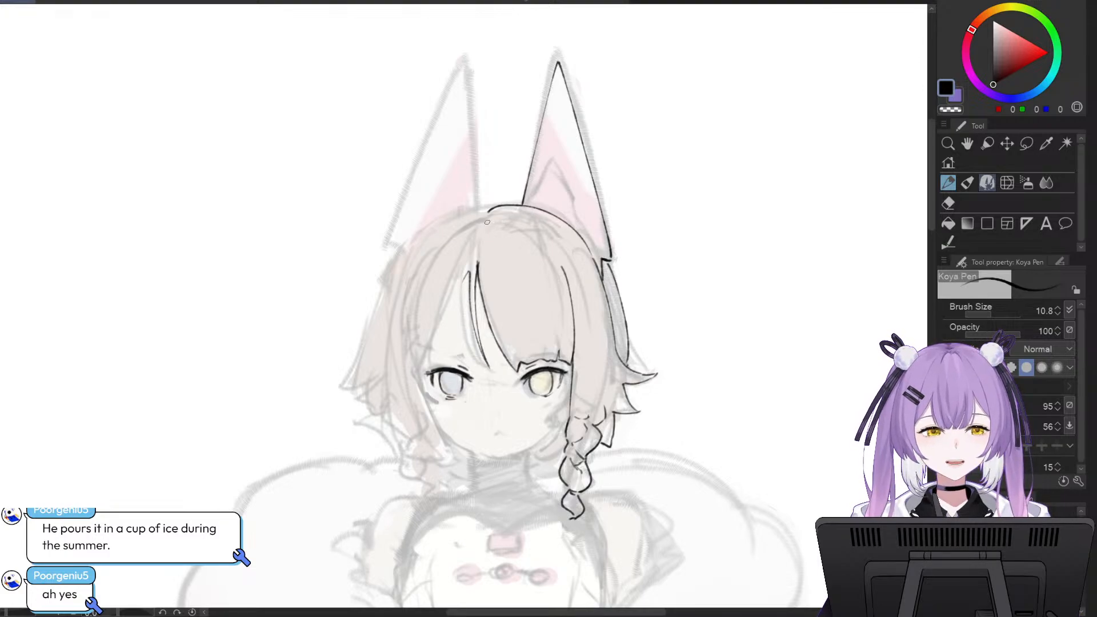
mouse_move(486, 222)
left_mouse_down()
mouse_move(529, 231)
mouse_move(552, 254)
left_mouse_up()
key("ctrl+z")
key("ctrl+z")
key("ctrl+z")
key("ctrl+z")
left_click_drag(495, 215, 546, 248)
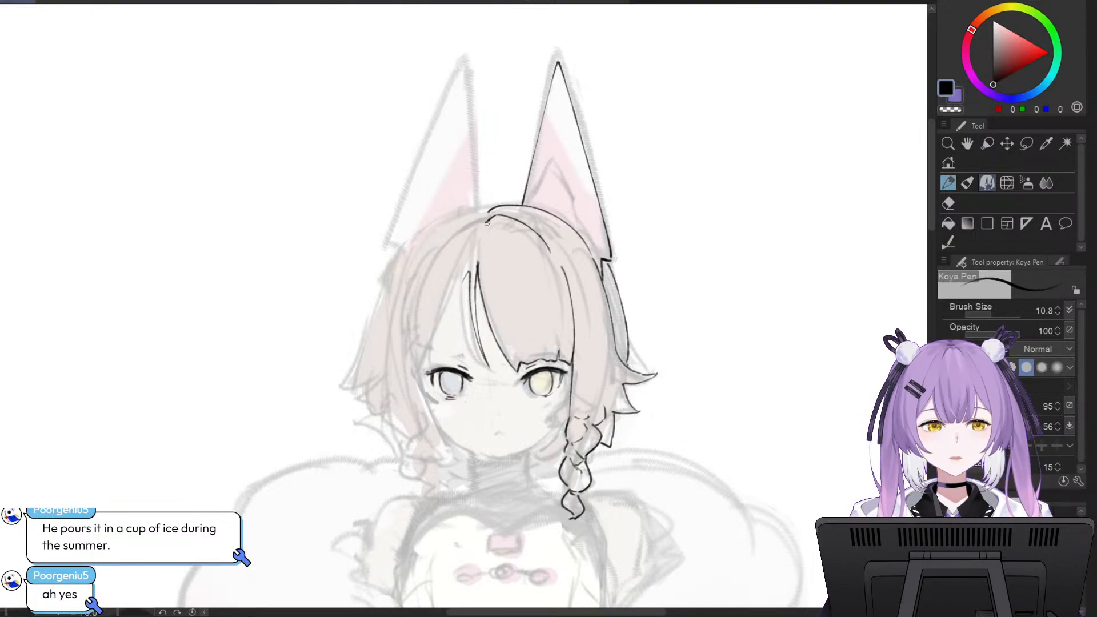
- Ink the long curved hair line from the crown parting down to beside the grey eye, extending it with a second stroke
left_click_drag(485, 220, 420, 321)
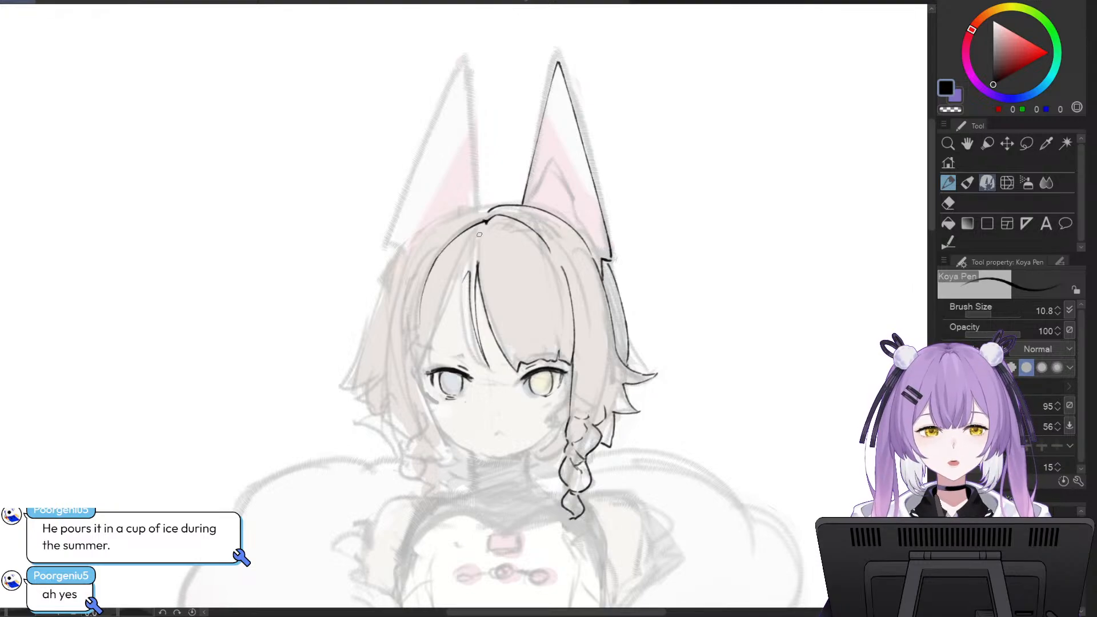
key("ctrl+z")
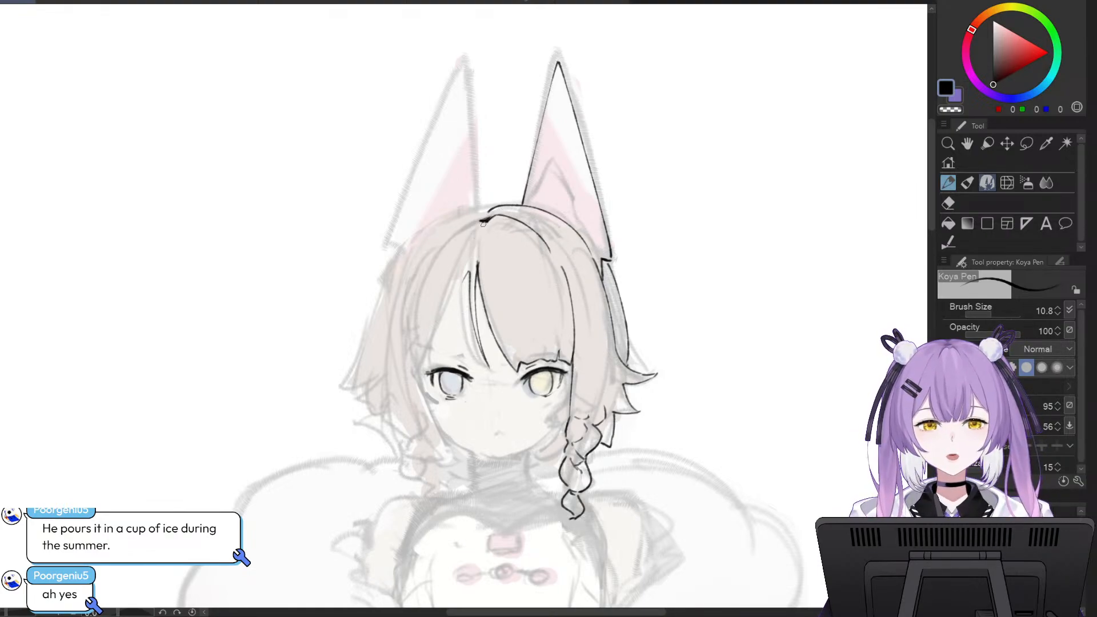
left_click_drag(484, 221, 420, 373)
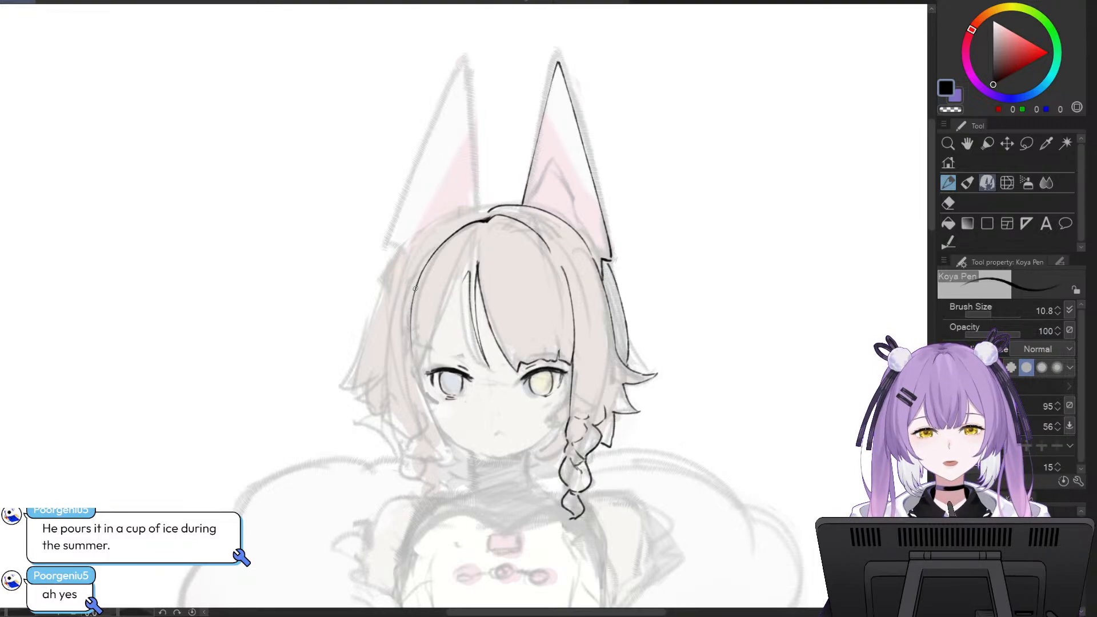
left_click_drag(414, 288, 417, 374)
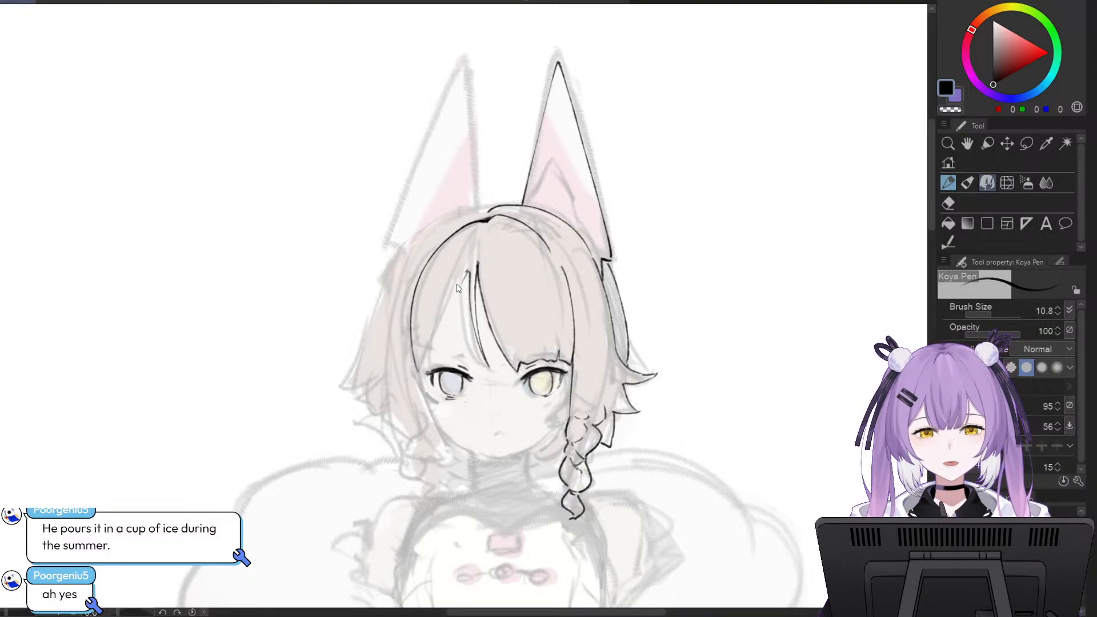
- Ink the diagonal fringe edge from the tip of the central strand down to beside the grey eye, redrawing it until it fits the sketch
left_click_drag(477, 264, 419, 363)
key("ctrl+z")
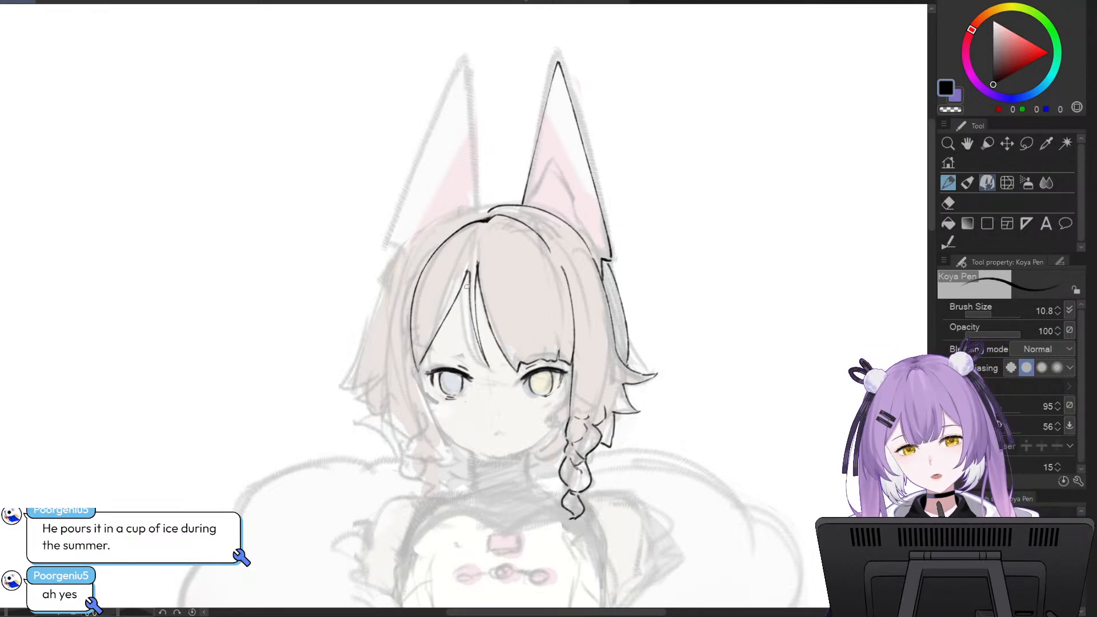
key("ctrl+z")
left_click_drag(468, 270, 416, 381)
key("ctrl+z")
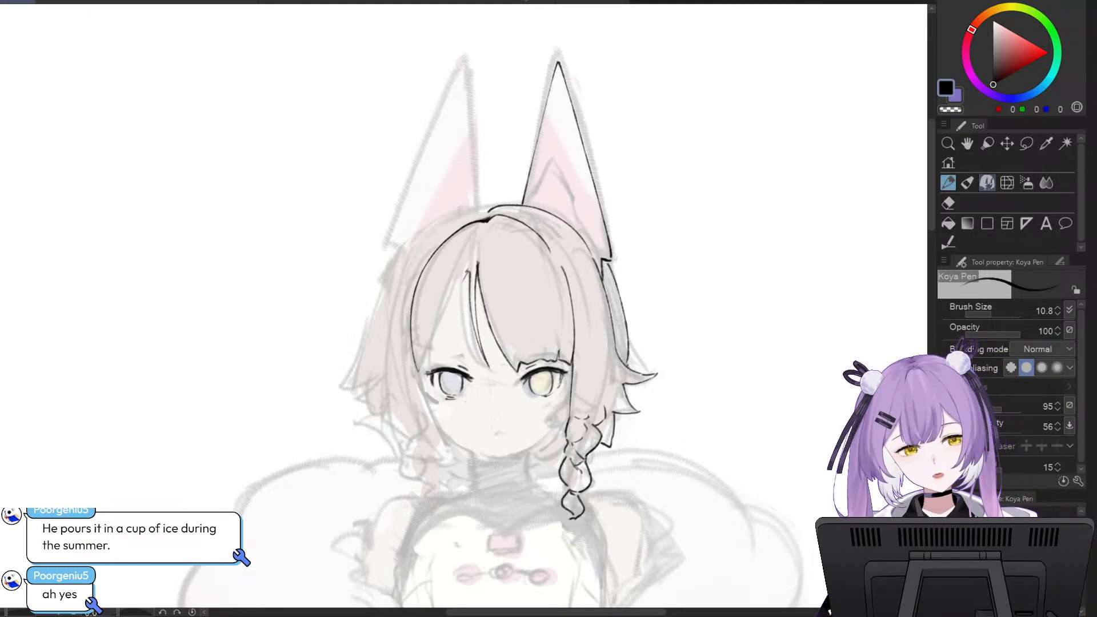
left_click(947, 203)
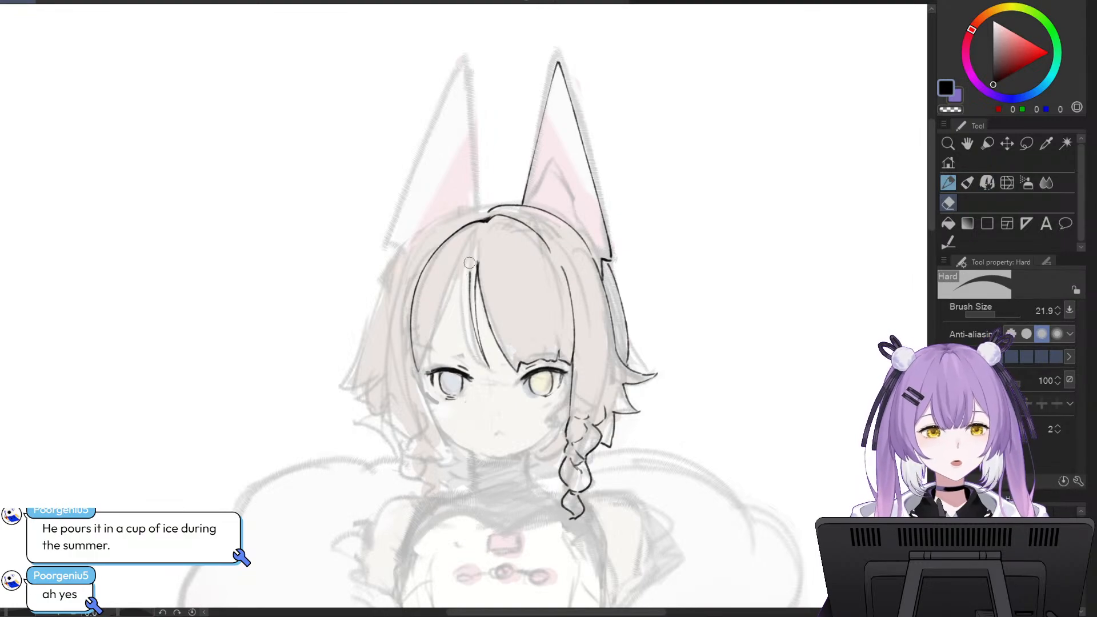
left_click(947, 183)
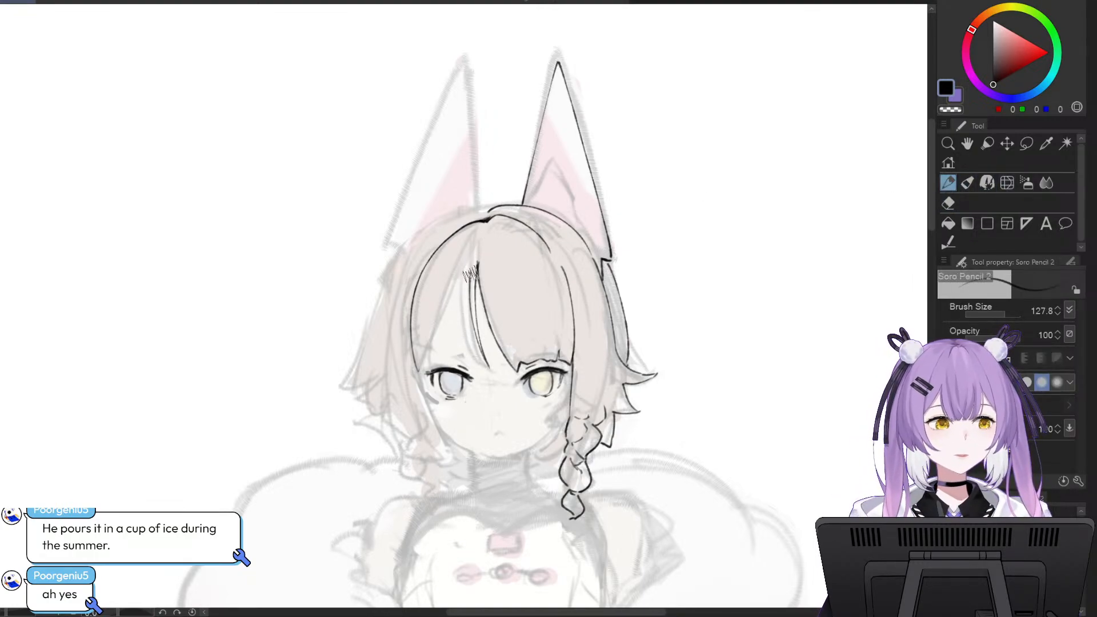
left_click(987, 182)
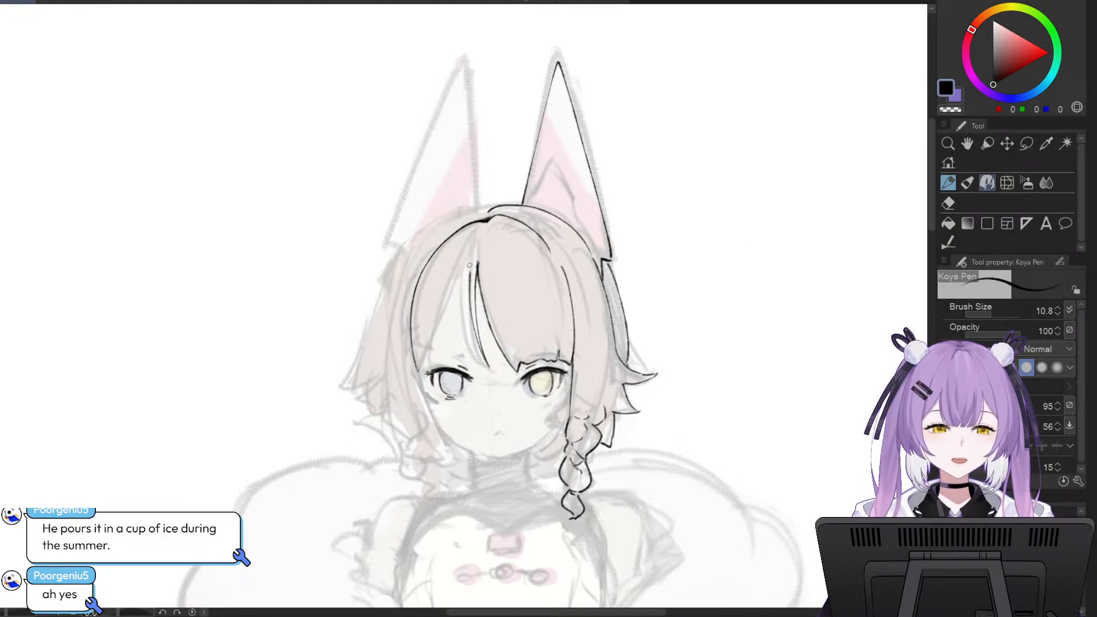
left_click_drag(477, 262, 442, 319)
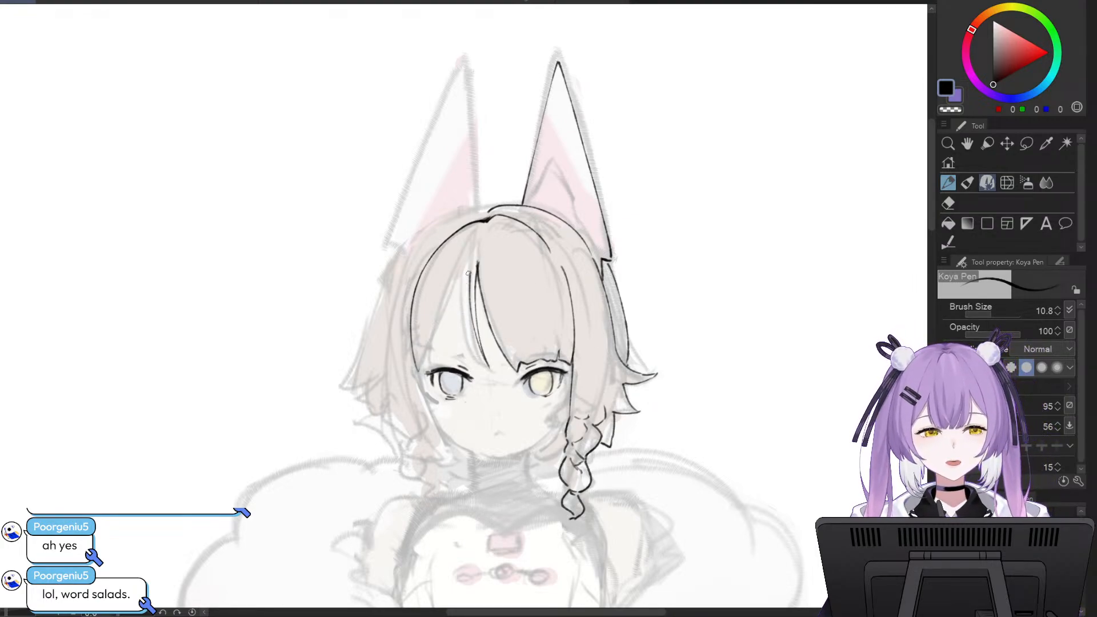
left_click_drag(469, 271, 417, 372)
key("ctrl+z")
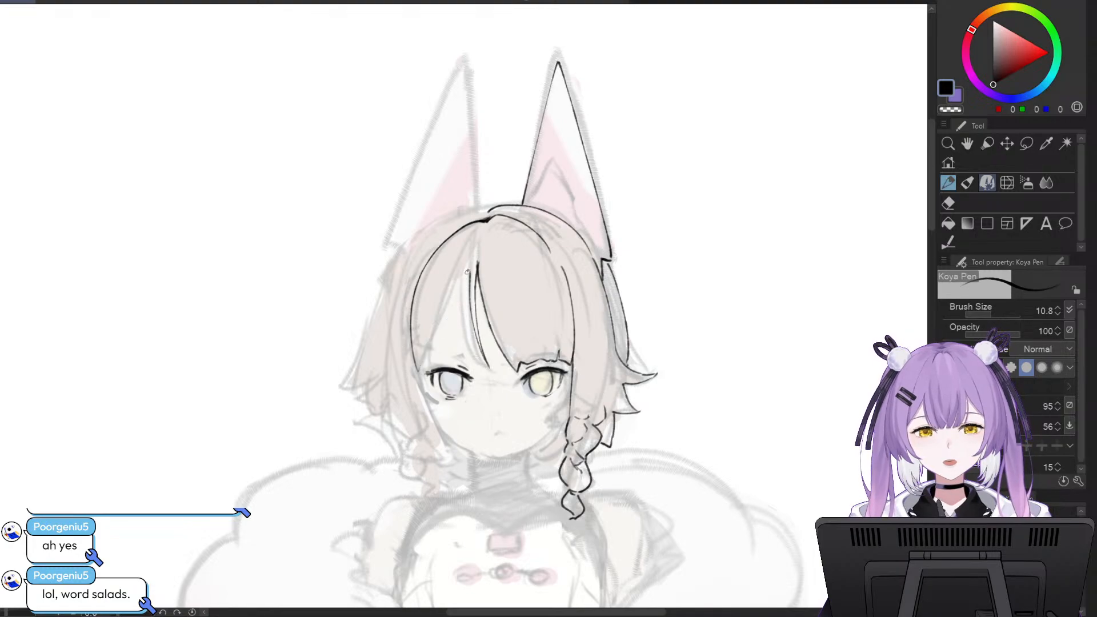
left_click_drag(469, 270, 410, 367)
key("ctrl+z")
left_click_drag(470, 261, 424, 348)
key("ctrl+z")
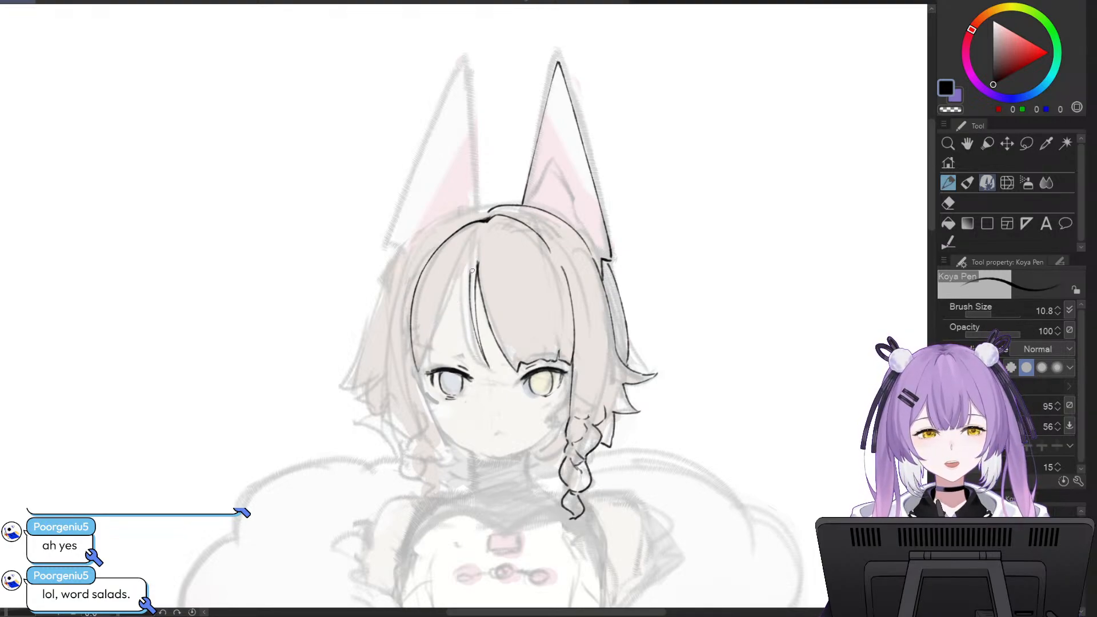
left_click_drag(469, 261, 415, 370)
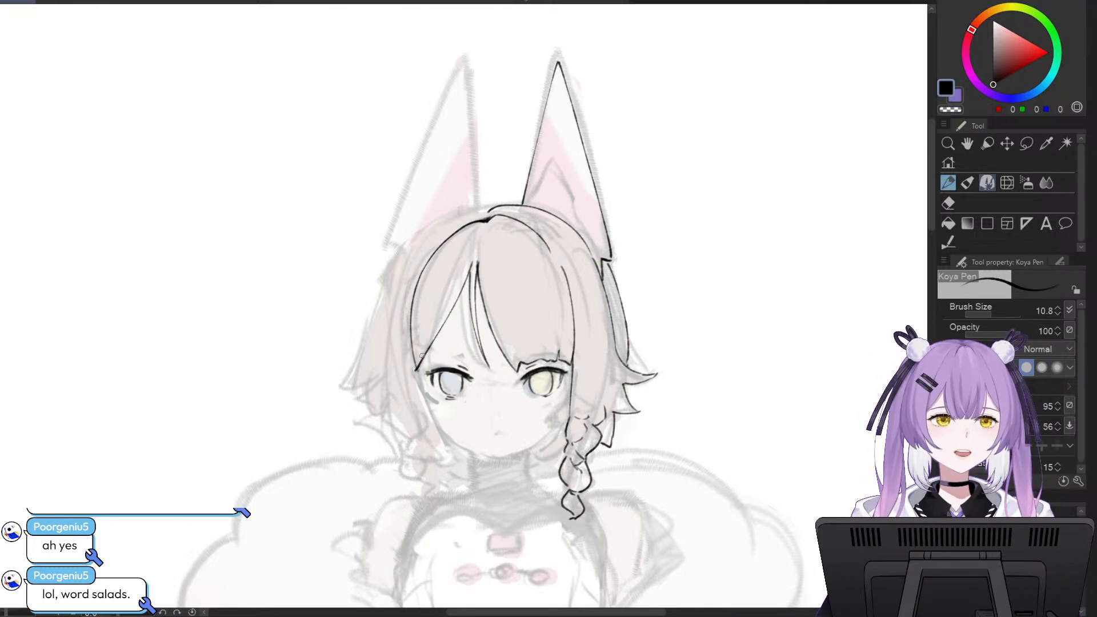
- Try to ink the outer hair outline from the crown past the uninked ear down to the flicked tip on the grey eye's side
left_click(948, 202)
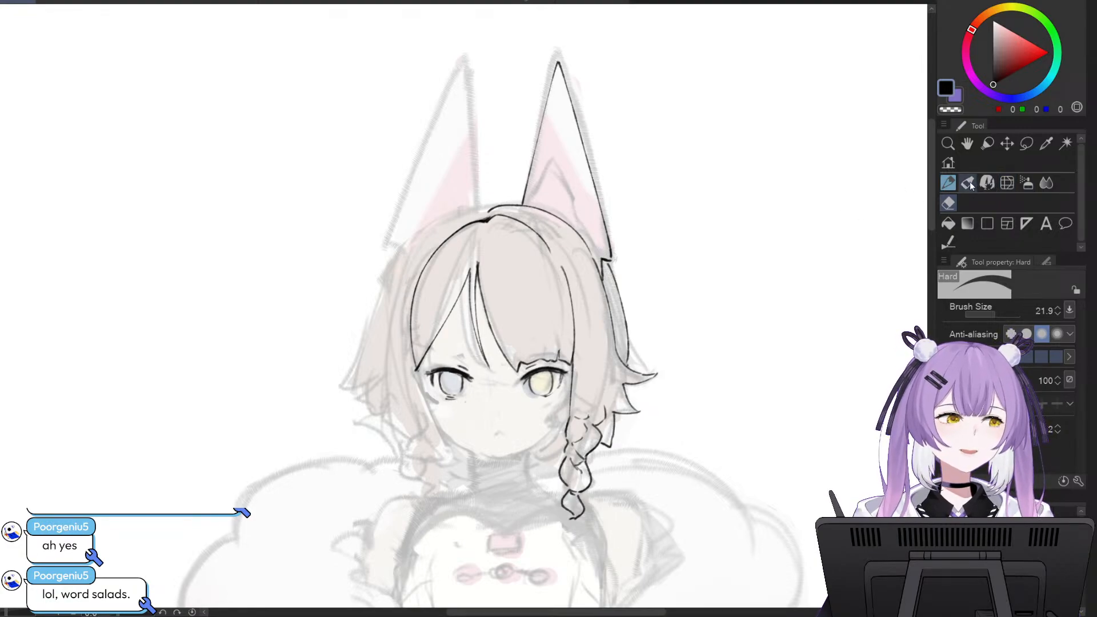
left_click(986, 183)
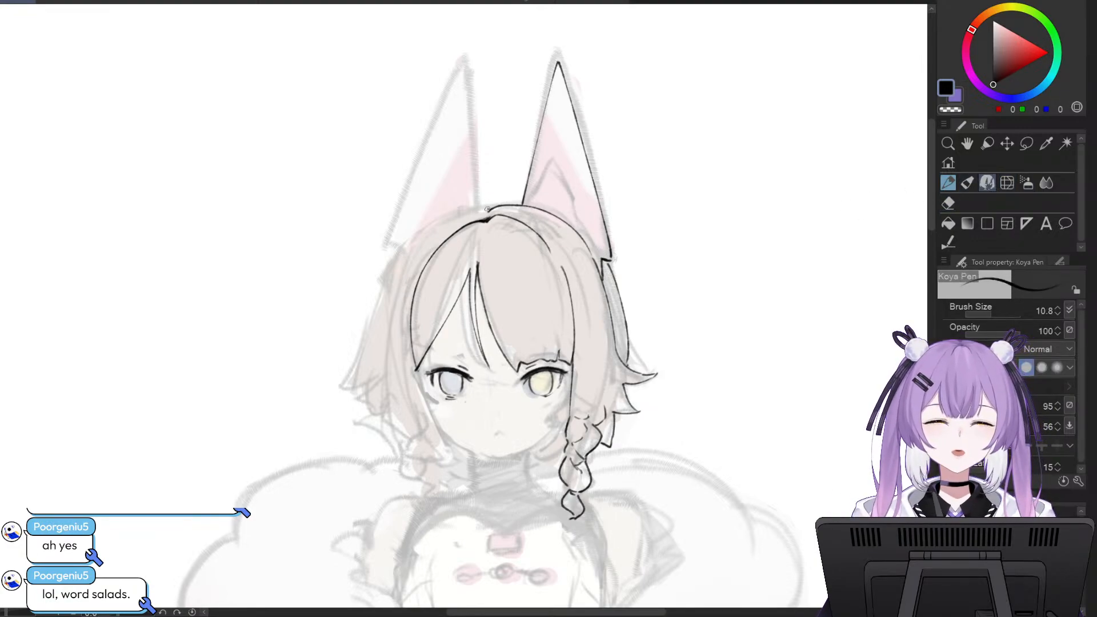
left_click_drag(488, 209, 374, 291)
key("ctrl+z")
mouse_move(488, 210)
left_mouse_down()
mouse_move(444, 222)
mouse_move(353, 350)
left_mouse_up()
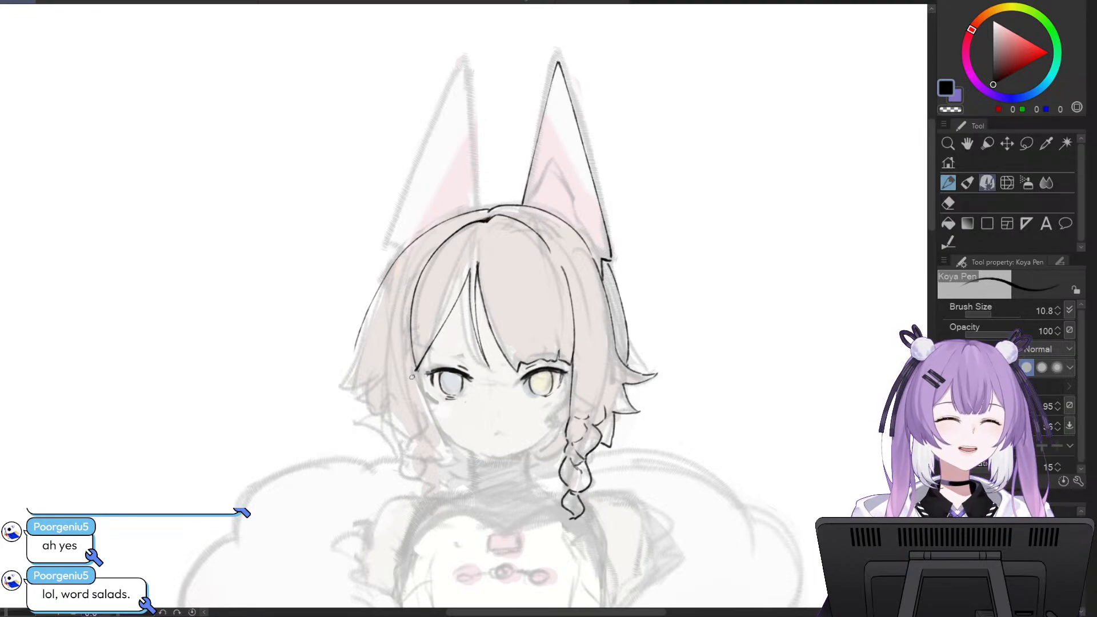
key("ctrl+z")
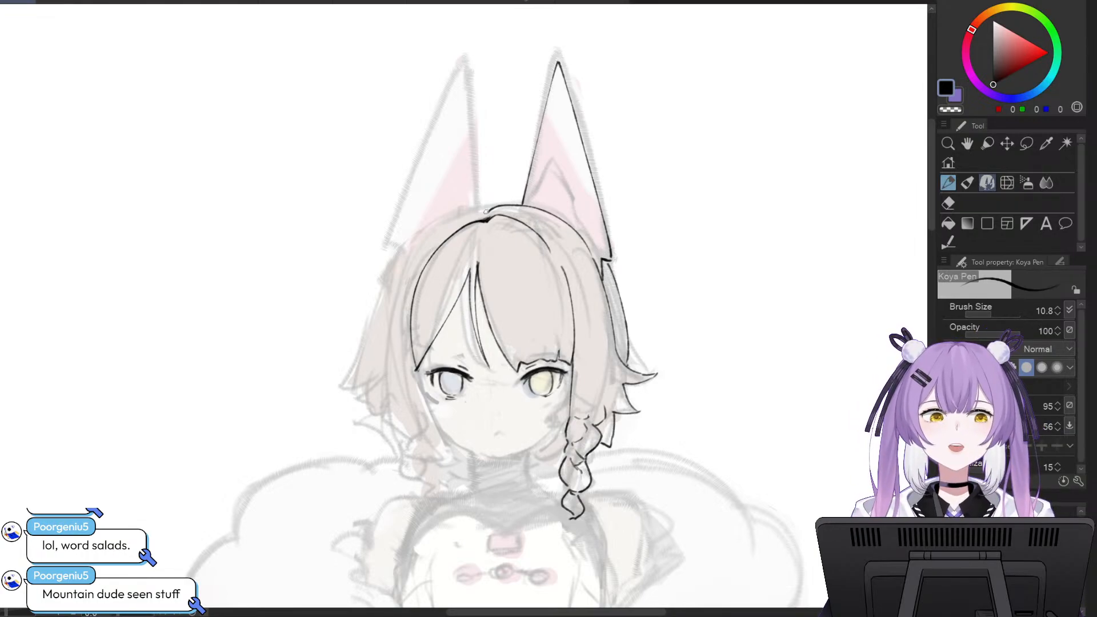
mouse_move(485, 211)
left_mouse_down()
mouse_move(403, 258)
mouse_move(371, 324)
left_mouse_up()
key("ctrl+z")
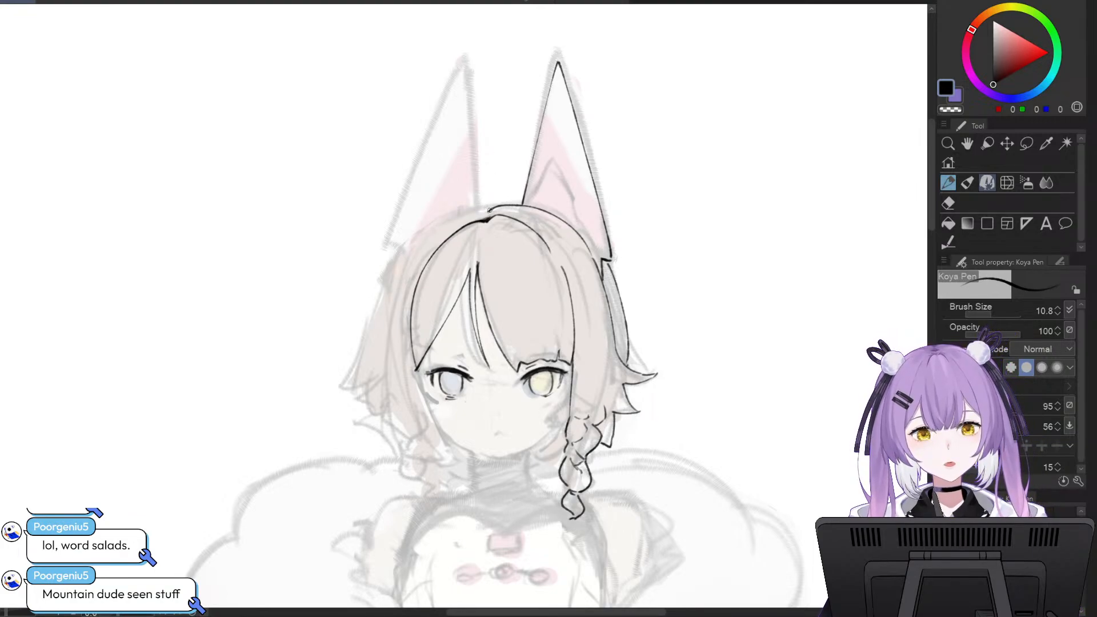
mouse_move(490, 210)
left_mouse_down()
mouse_move(431, 236)
mouse_move(377, 316)
mouse_move(359, 376)
left_mouse_up()
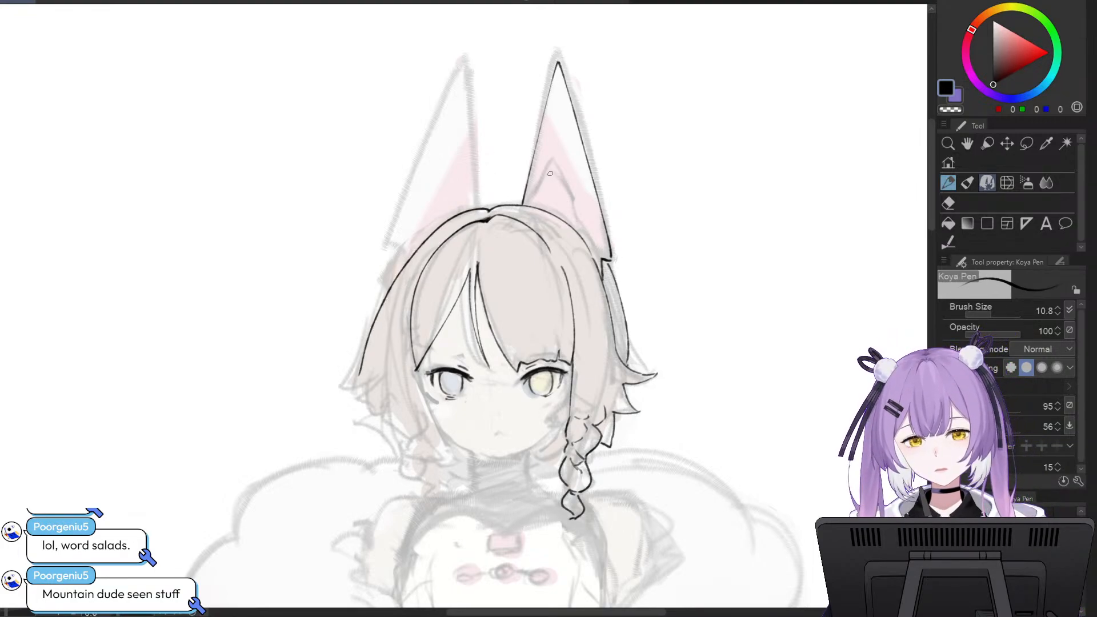
key("ctrl+z")
mouse_move(492, 208)
left_mouse_down()
mouse_move(399, 261)
mouse_move(352, 377)
left_mouse_up()
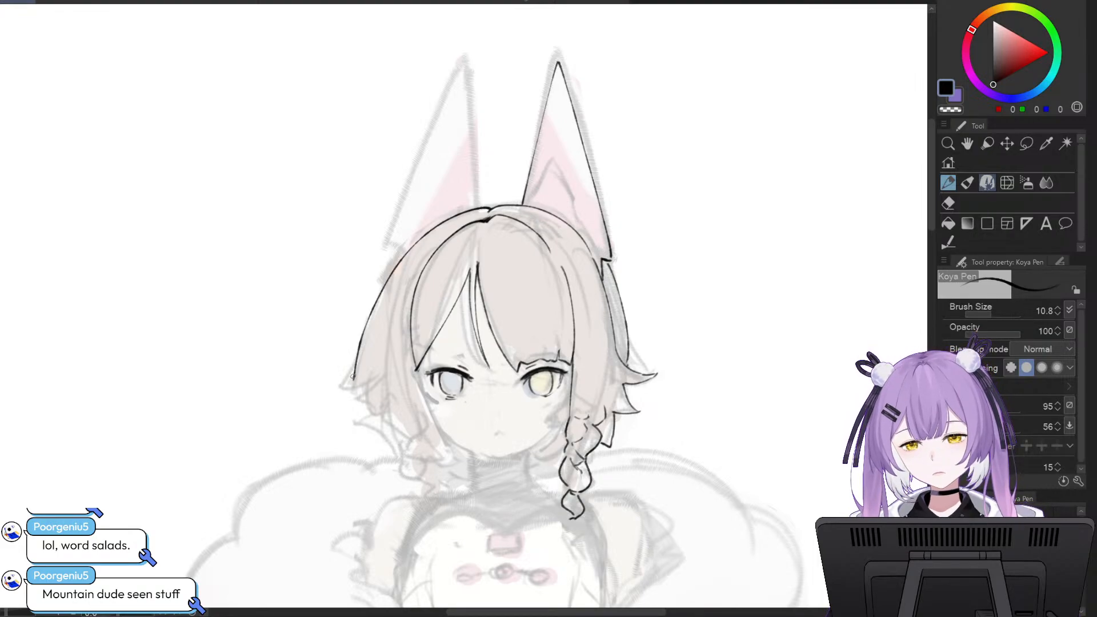
key("ctrl+z")
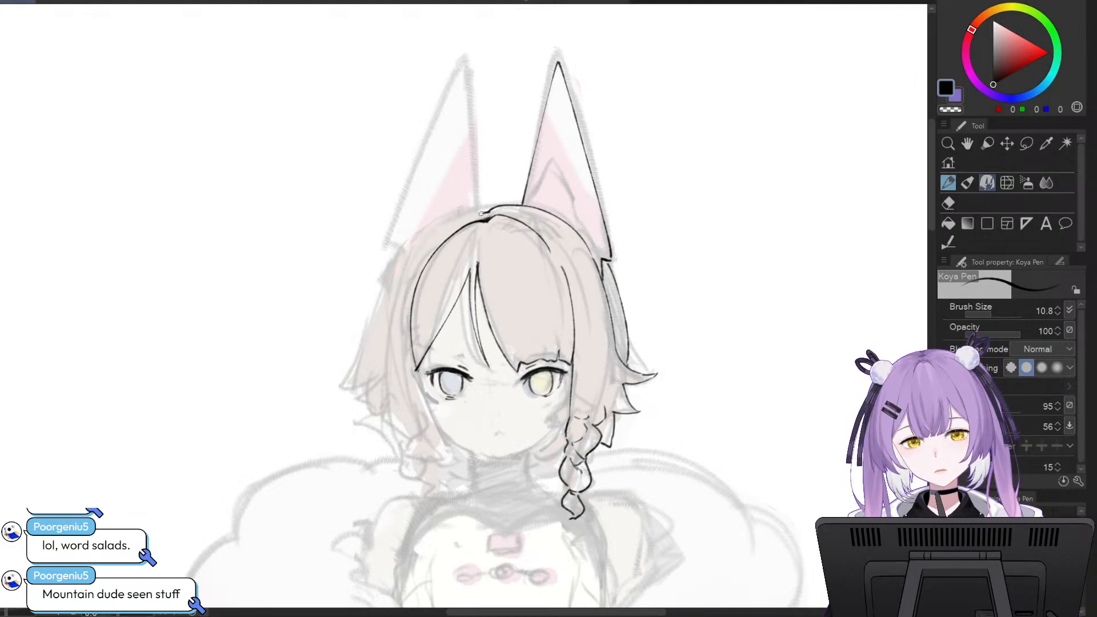
mouse_move(481, 214)
left_mouse_down()
mouse_move(412, 259)
mouse_move(362, 338)
left_mouse_up()
key("ctrl+z")
mouse_move(491, 209)
left_mouse_down()
mouse_move(467, 212)
mouse_move(401, 264)
mouse_move(366, 387)
left_mouse_up()
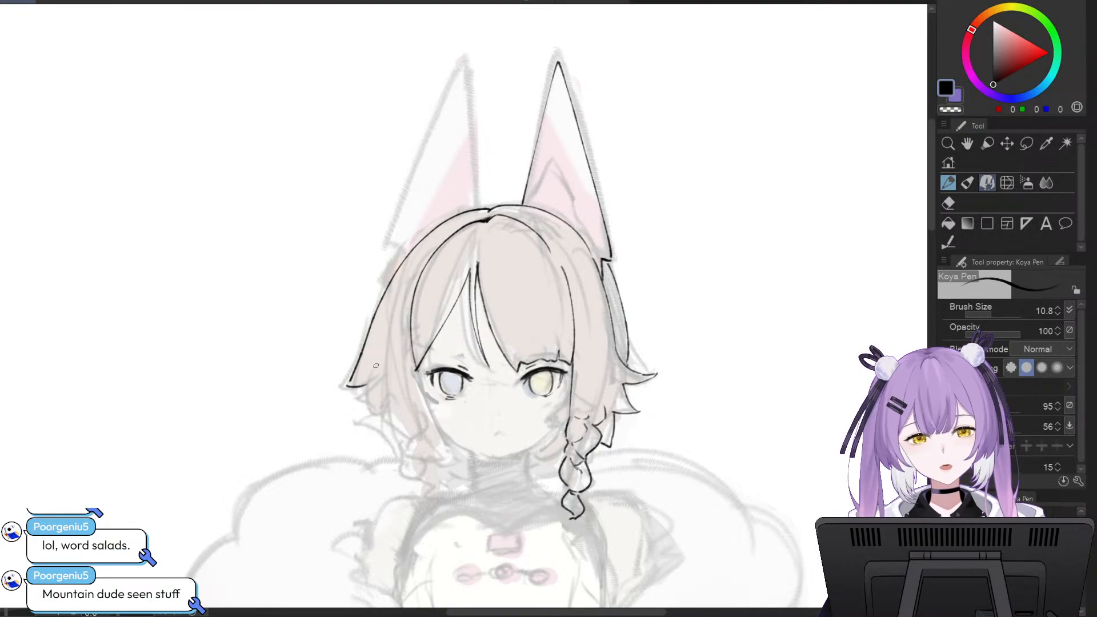
key("ctrl+z")
key("ctrl+z")
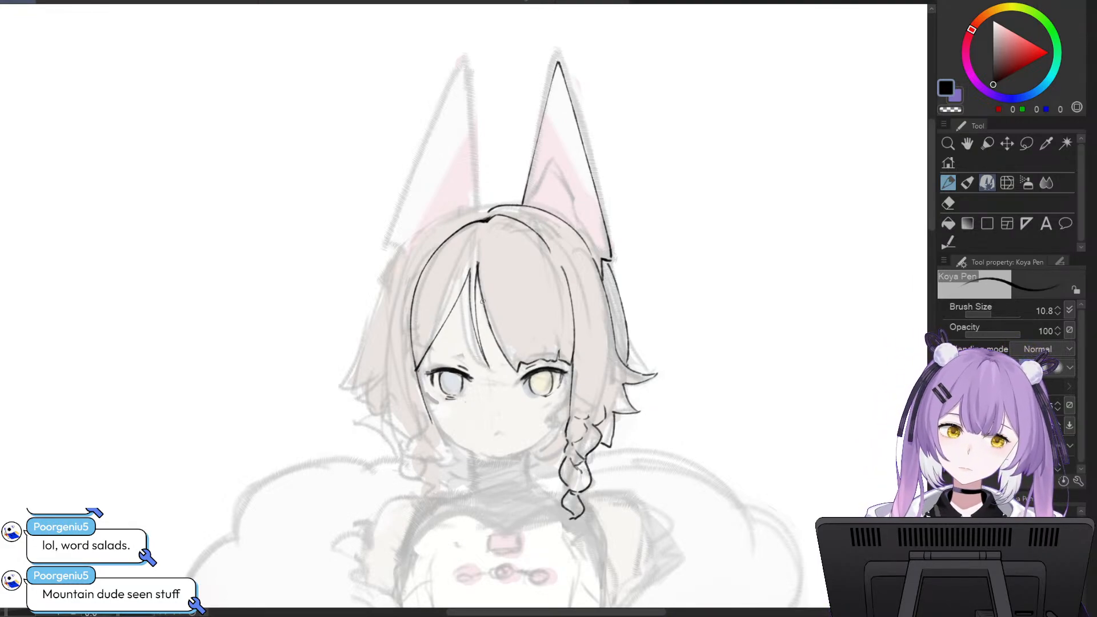
- Ink the lower end of the line running beside the cheek on the grey eye's side, down toward the uninked braid
left_click_drag(432, 422, 434, 440)
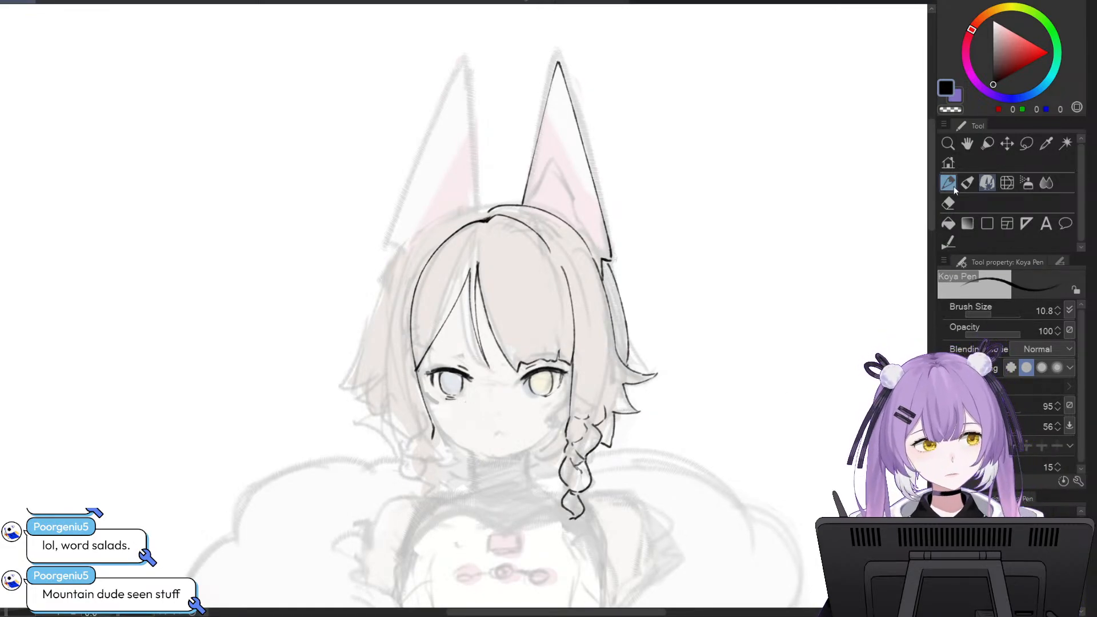
mouse_move(930, 188)
left_mouse_down()
mouse_move(930, 224)
mouse_move(929, 203)
left_mouse_up()
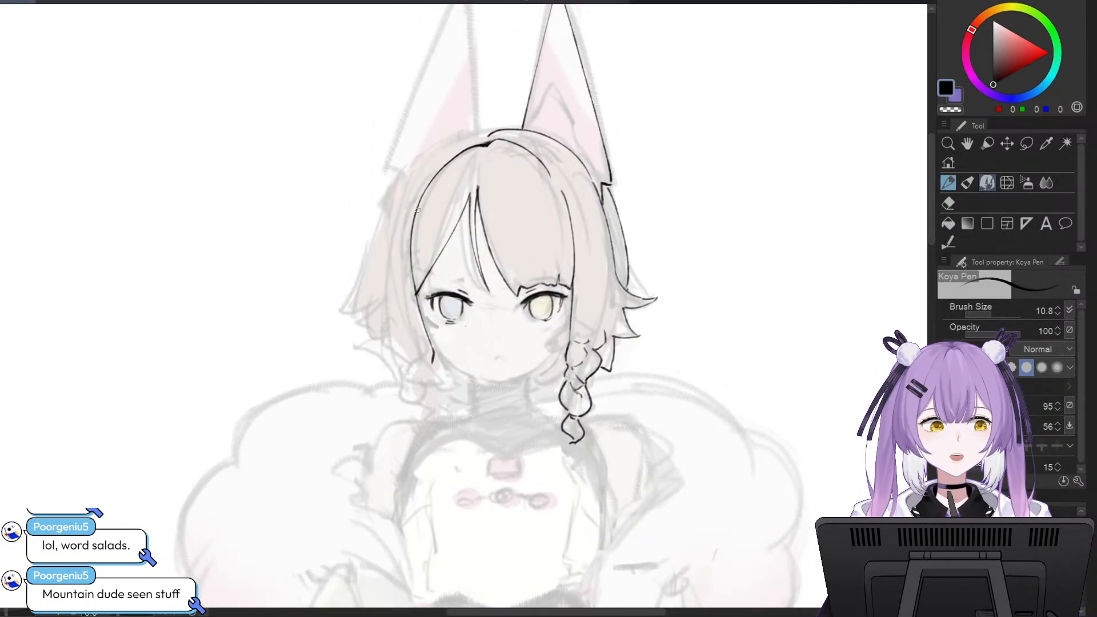
scroll(470, 204, "up", 1)
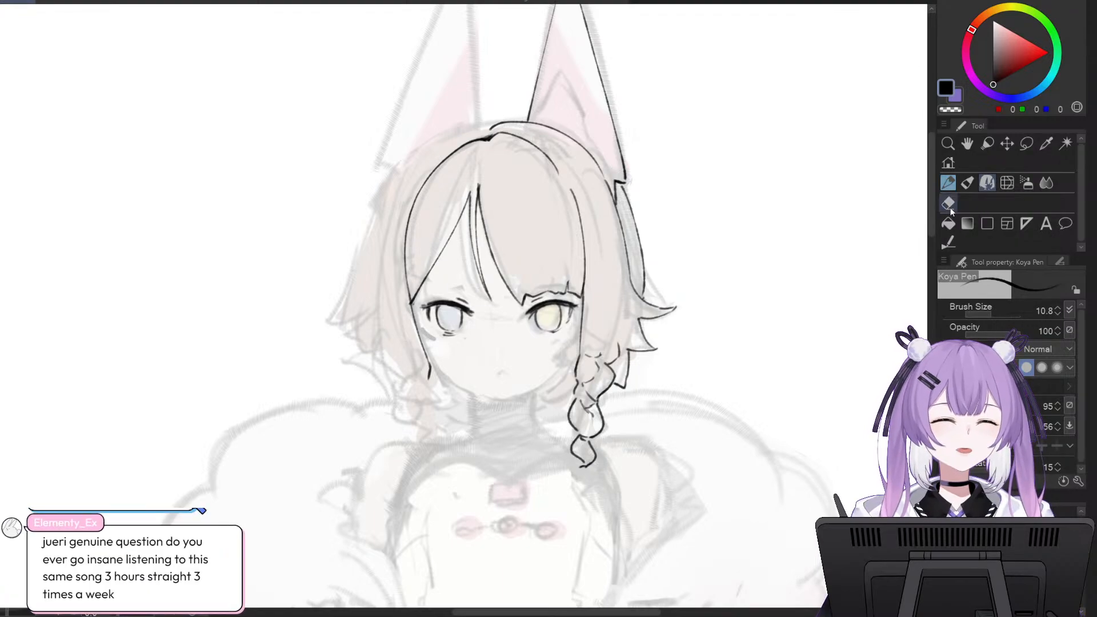
- Erase the lower end of the cheek line on the grey eye's side and re-ink it curving in toward the braid
key("e")
left_click_drag(431, 377, 439, 356)
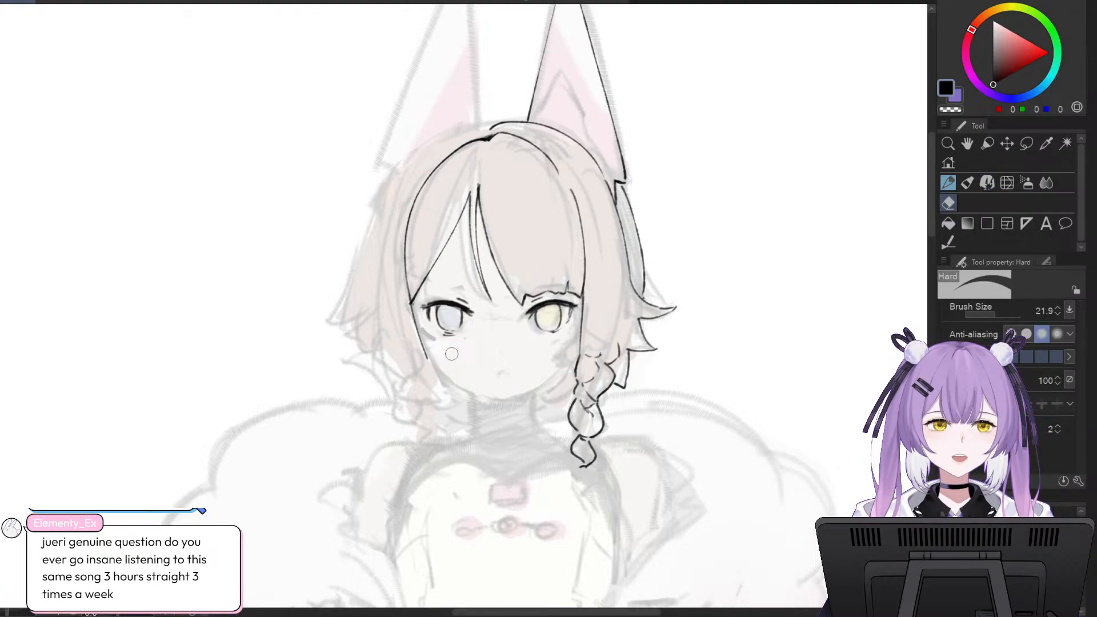
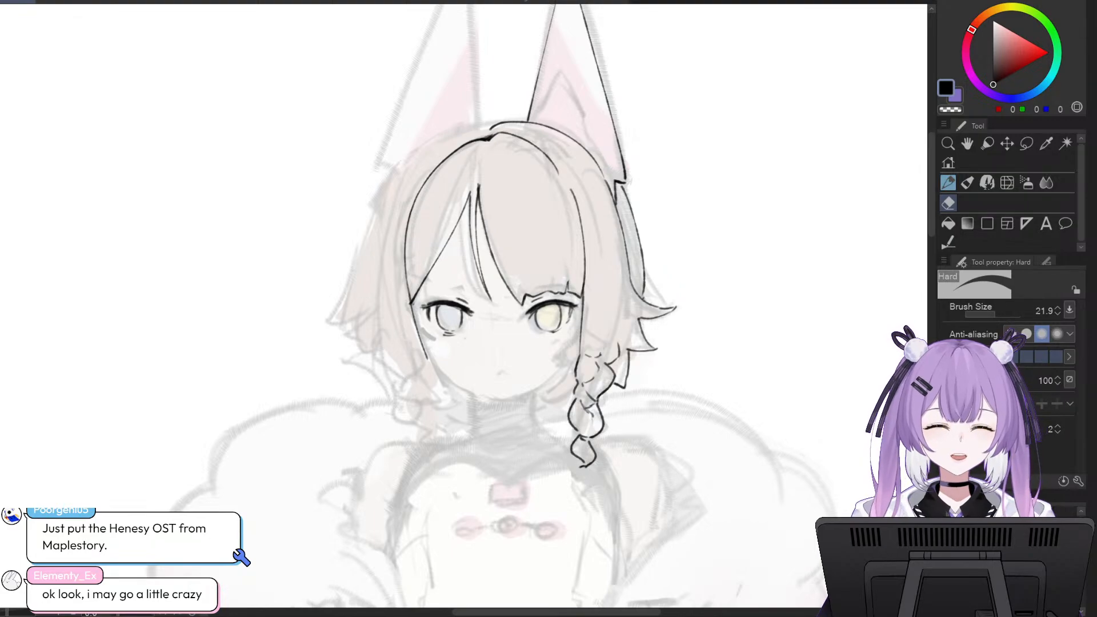
left_click(953, 186)
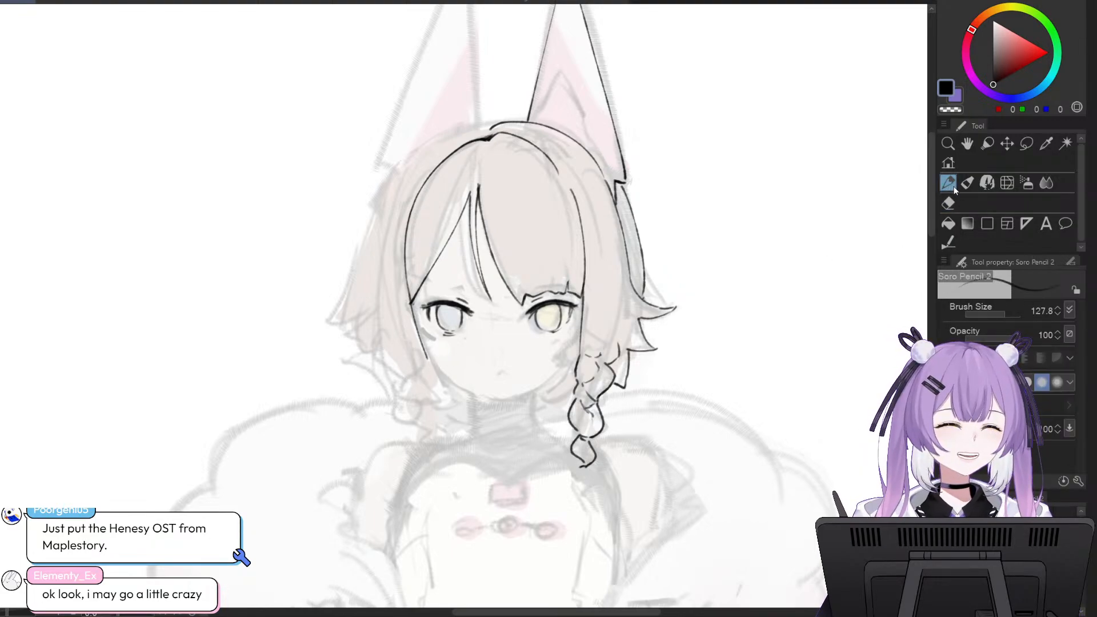
left_click(985, 188)
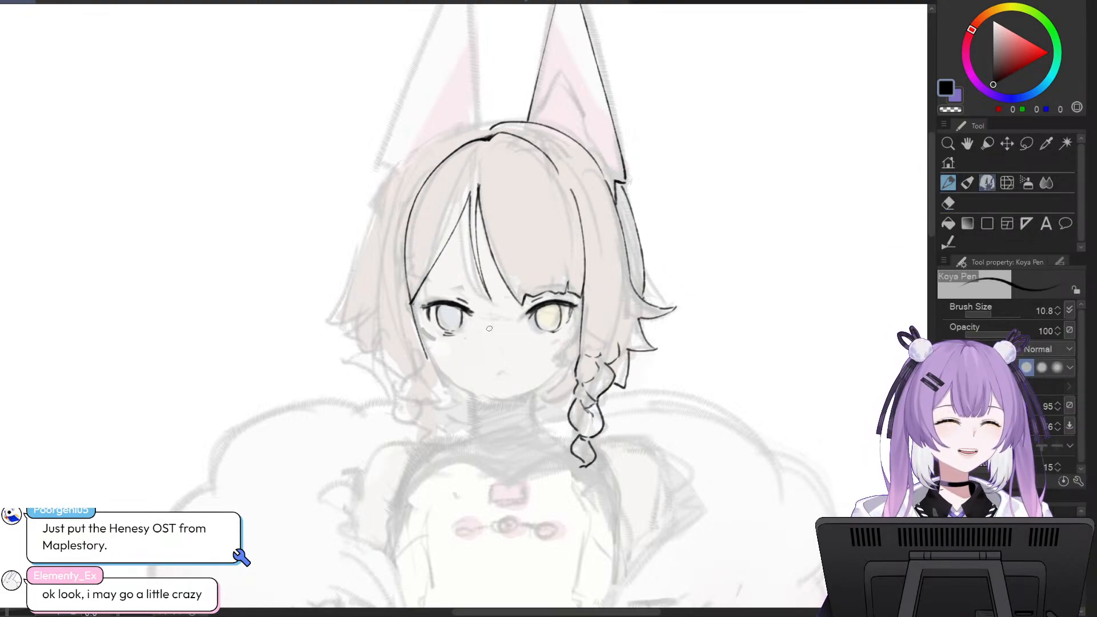
left_click_drag(427, 360, 435, 381)
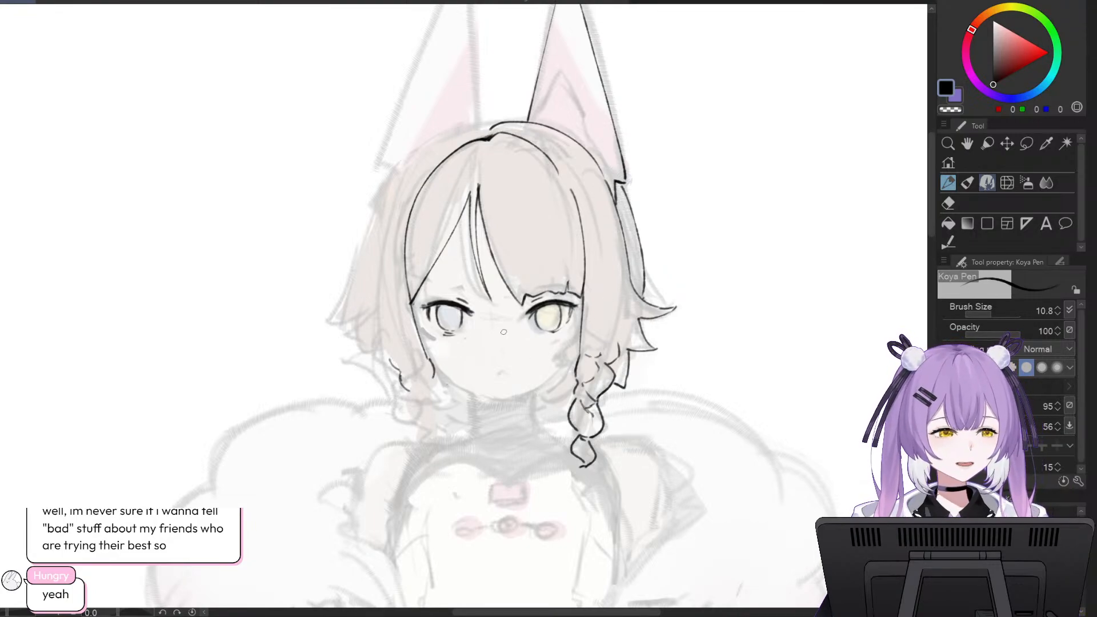
left_click(949, 203)
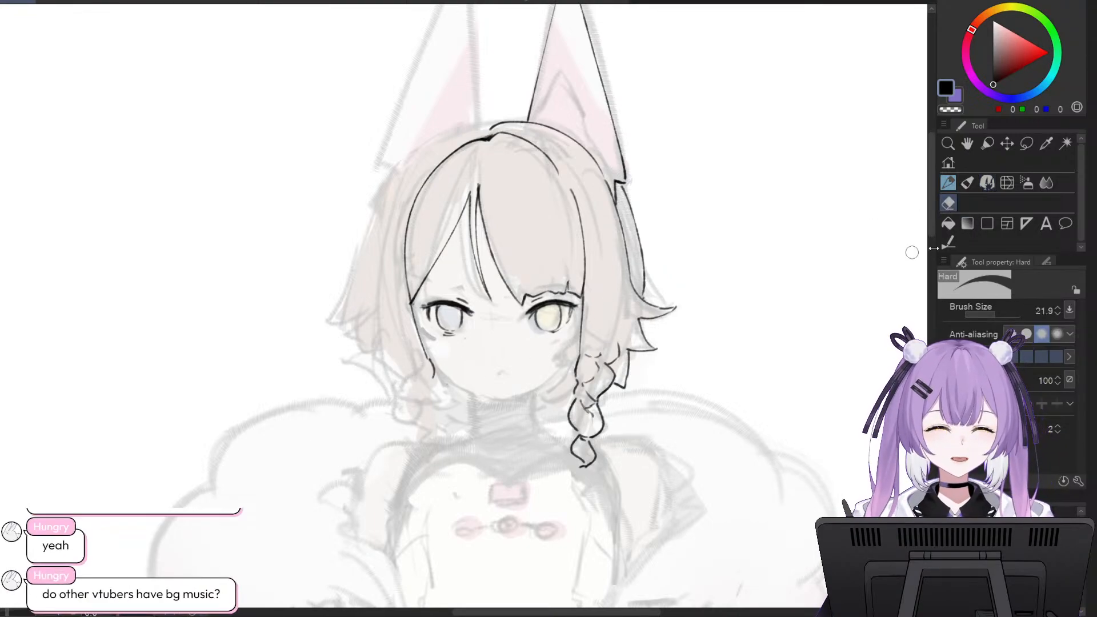
left_click(947, 183)
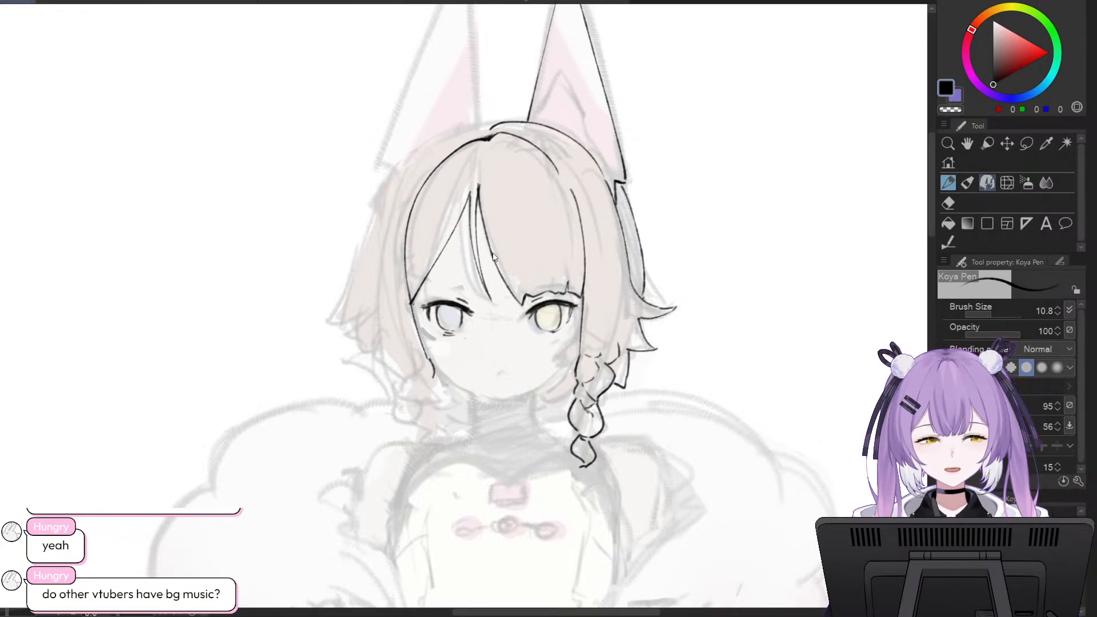
- Ink the outer edge of the uppermost braid segment on the grey eye's side, redrawing it to fit the sketch
left_click_drag(401, 365, 413, 384)
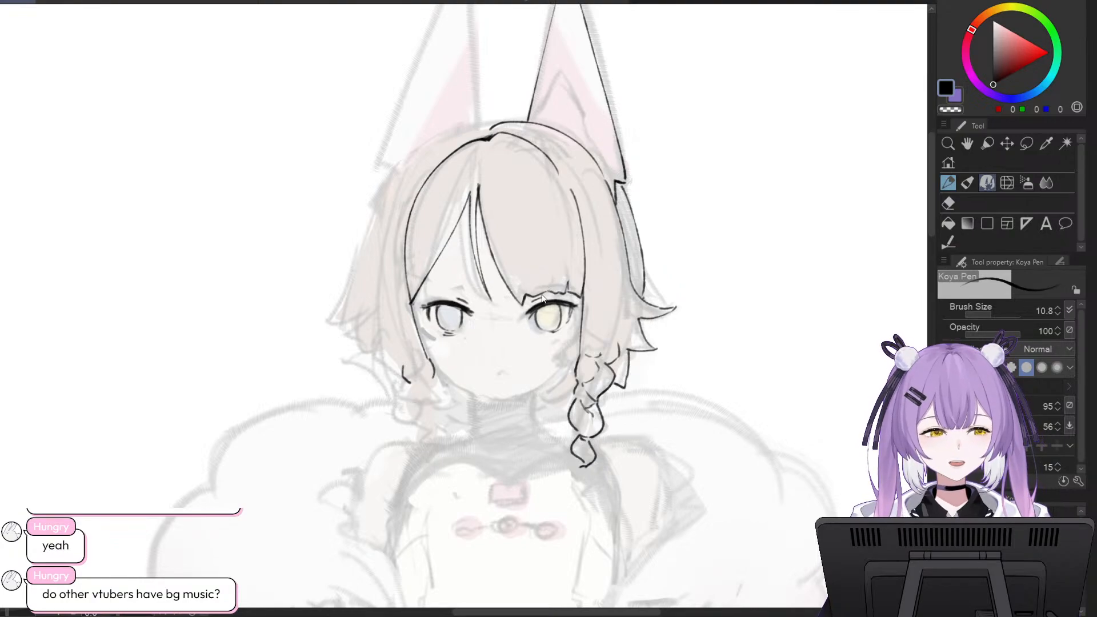
key("ctrl+z")
mouse_move(394, 367)
left_mouse_down()
mouse_move(410, 388)
mouse_move(396, 374)
left_mouse_up()
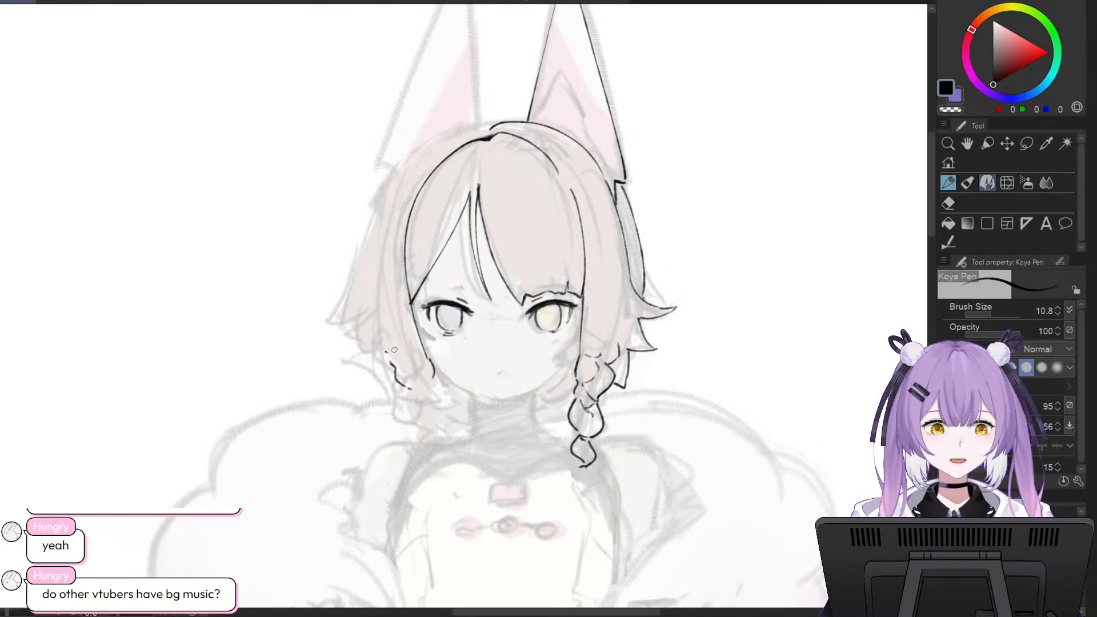
left_click_drag(385, 352, 392, 364)
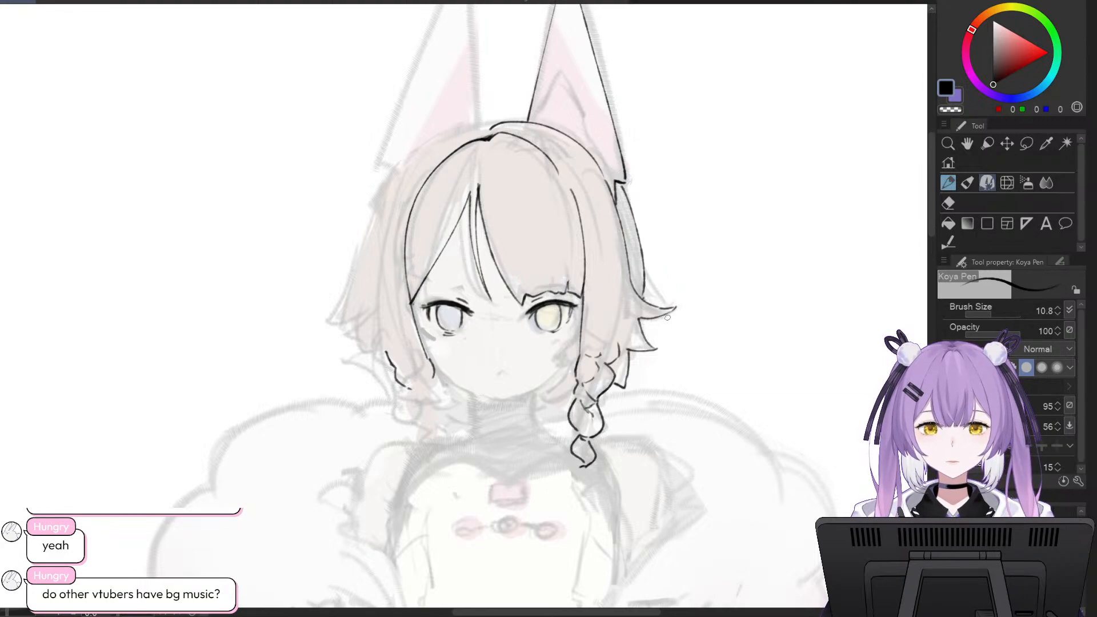
left_click(948, 202)
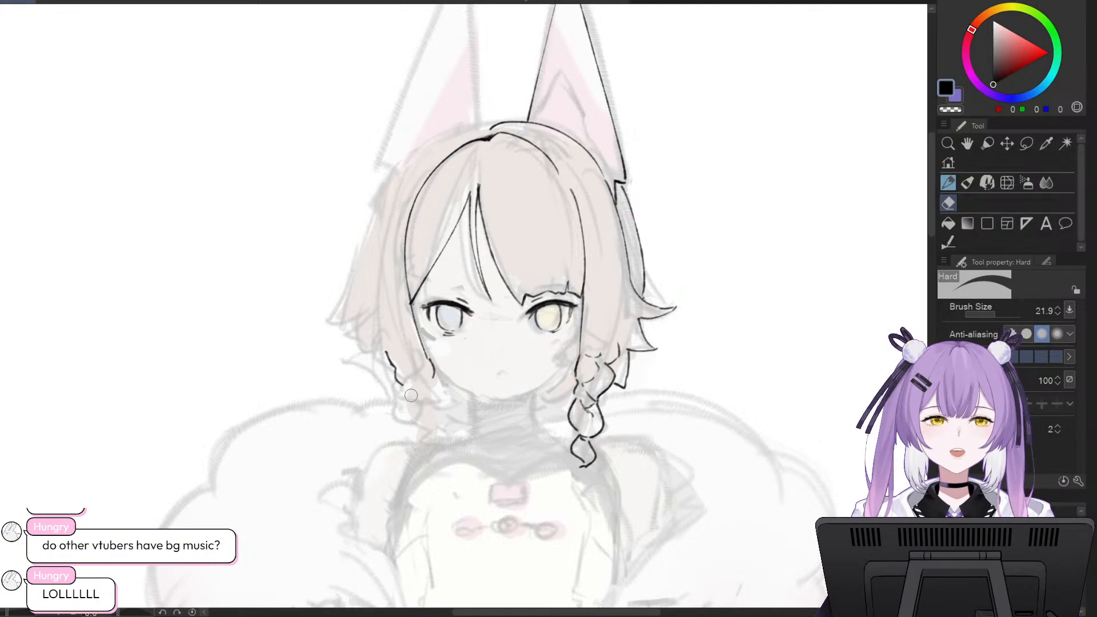
left_click(985, 184)
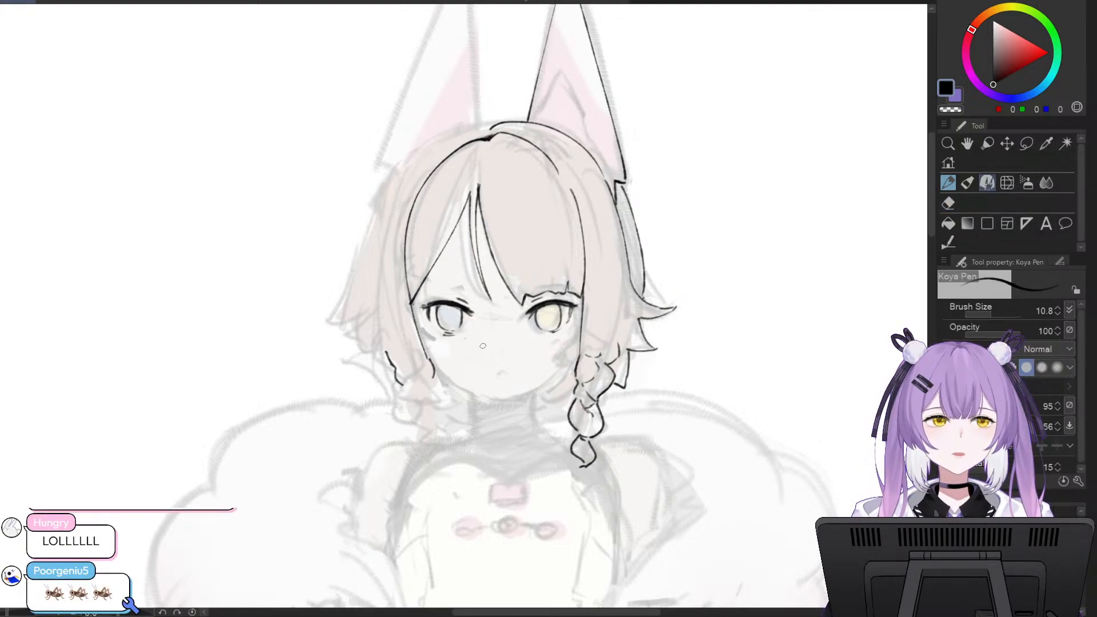
- Ink the outer edge of the second segment of the grey eye side's braid, redoing the stroke until it fits
mouse_move(401, 384)
left_mouse_down()
mouse_move(405, 411)
mouse_move(402, 393)
mouse_move(405, 409)
mouse_move(426, 411)
left_mouse_up()
key("ctrl+z")
key("ctrl+z")
key("ctrl+z")
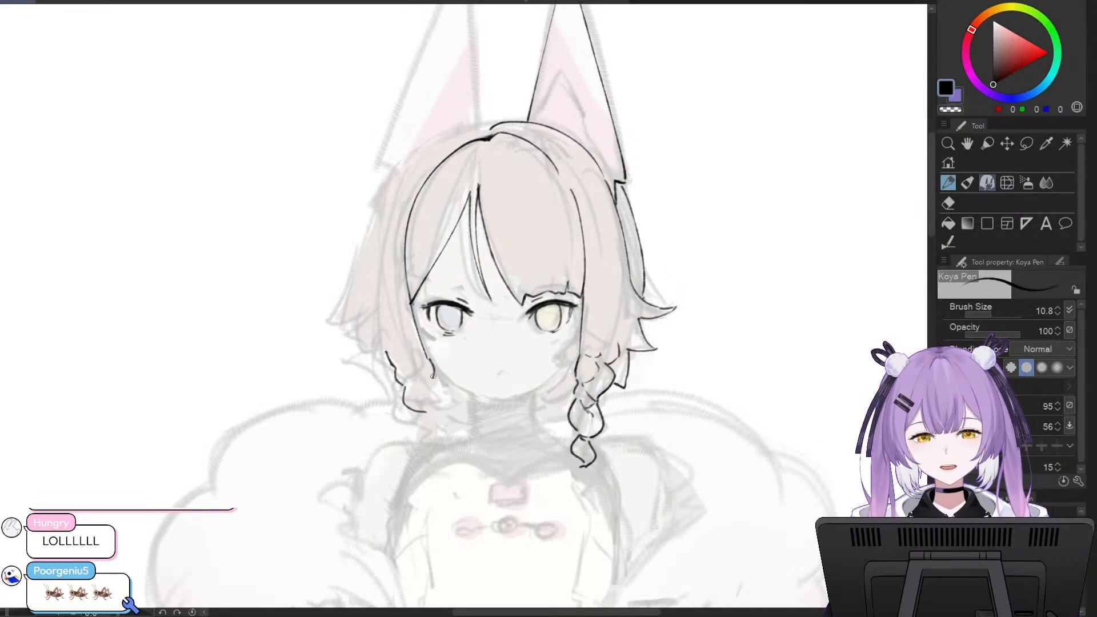
key("ctrl+z")
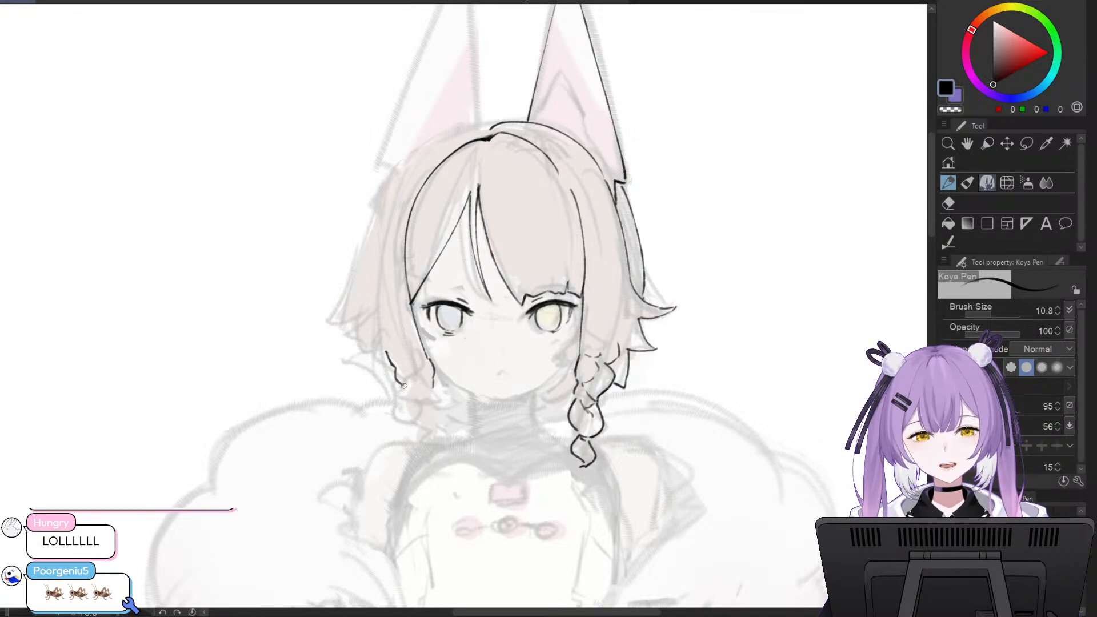
left_click_drag(403, 384, 418, 412)
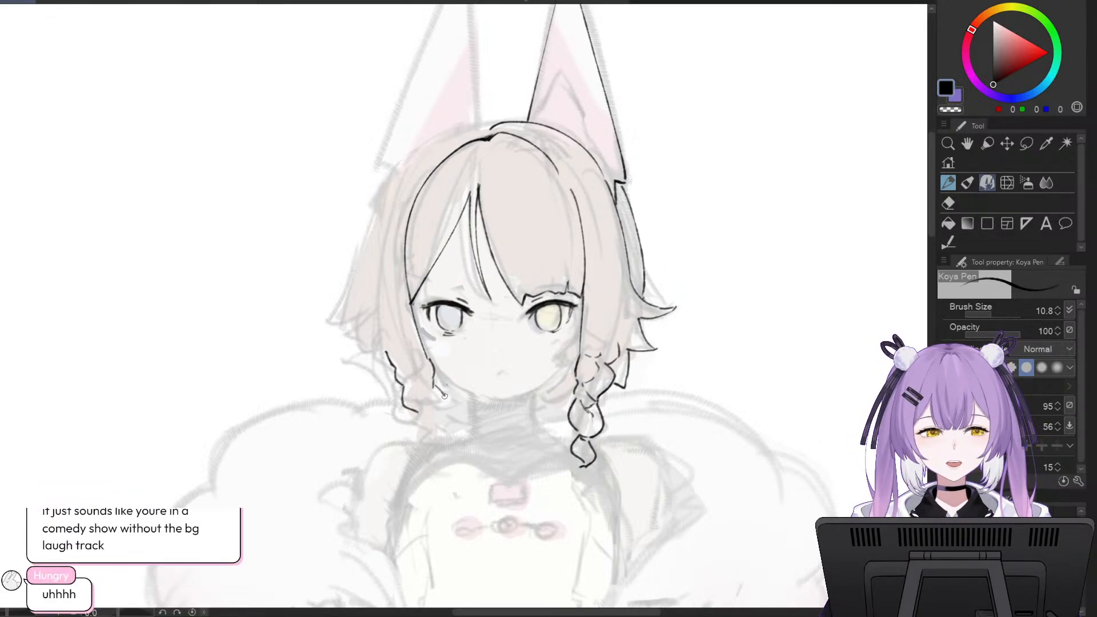
- Ink the inner edge of the grey eye side's braid and close the bottom of its lowest segment above the tie
left_click_drag(441, 392, 444, 407)
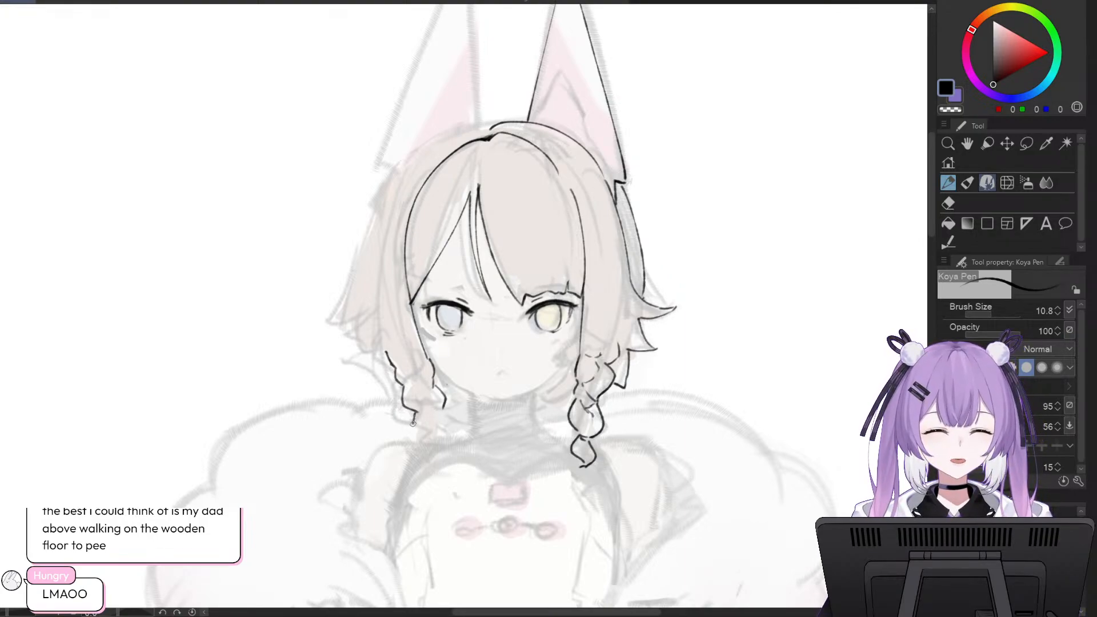
mouse_move(413, 409)
left_mouse_down()
mouse_move(421, 433)
mouse_move(414, 422)
mouse_move(425, 434)
mouse_move(454, 431)
mouse_move(445, 433)
left_mouse_up()
key("ctrl+z")
key("ctrl+z")
key("ctrl+z")
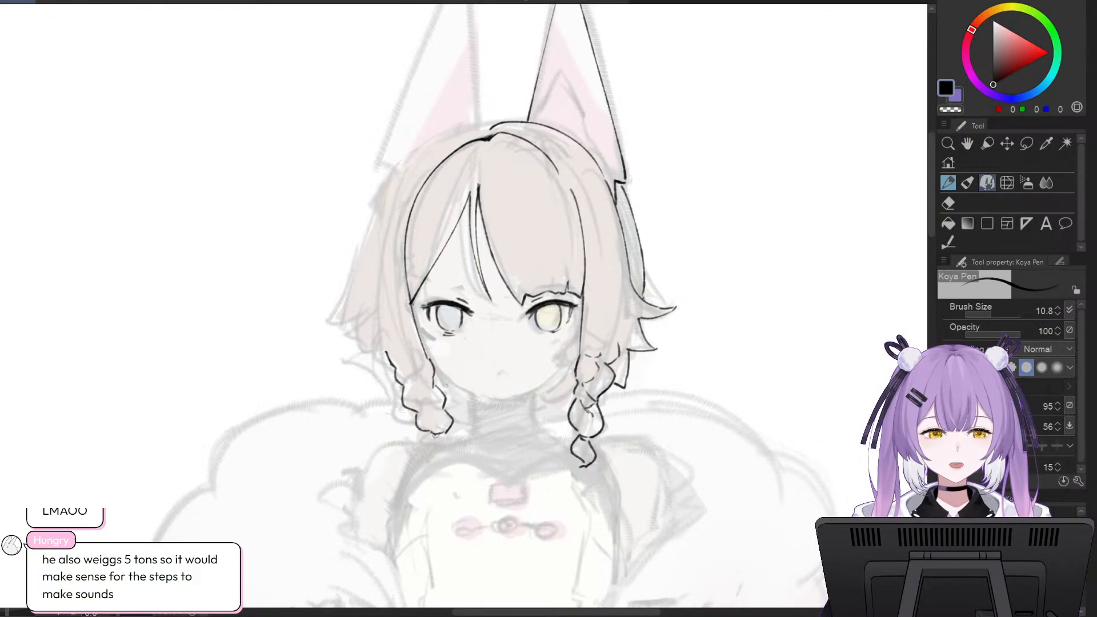
left_click_drag(435, 436, 442, 457)
key("ctrl+z")
key("ctrl+z")
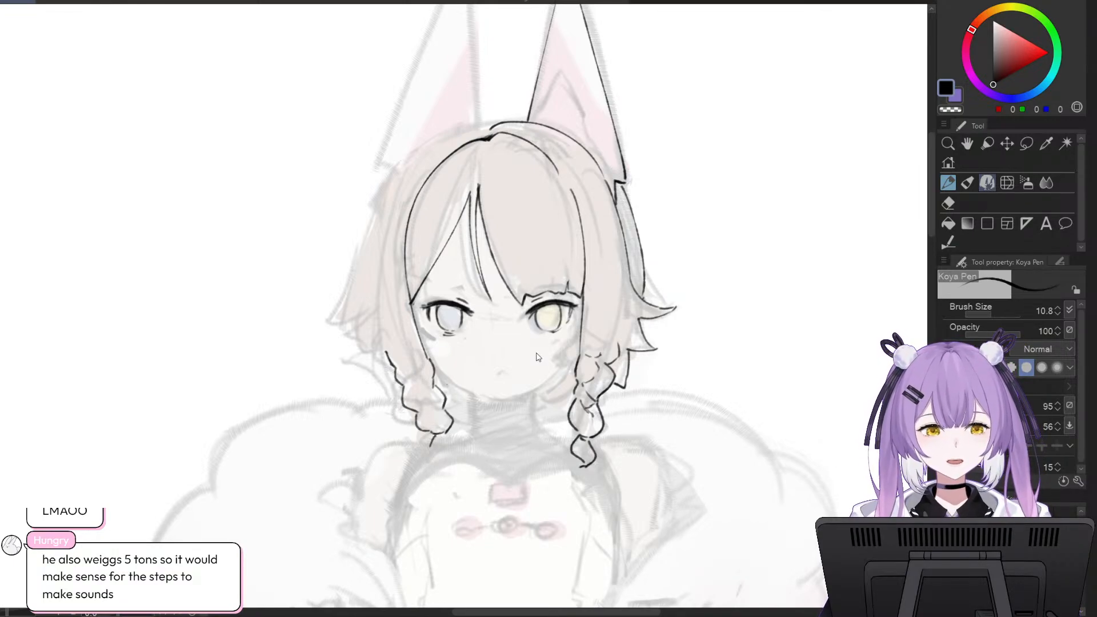
- Lasso the newly inked braid on the grey eye's side and rotate it by about 10.4 degrees to hang straighter
left_click(1026, 143)
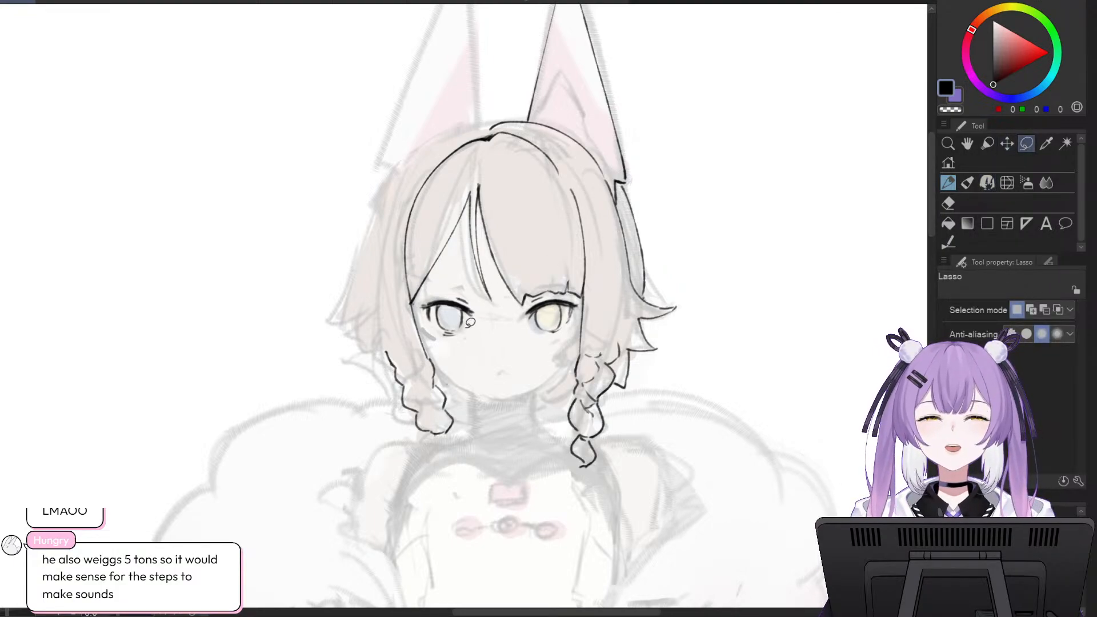
mouse_move(434, 354)
left_mouse_down()
mouse_move(412, 360)
mouse_move(388, 343)
mouse_move(400, 439)
mouse_move(464, 416)
mouse_move(454, 337)
left_mouse_up()
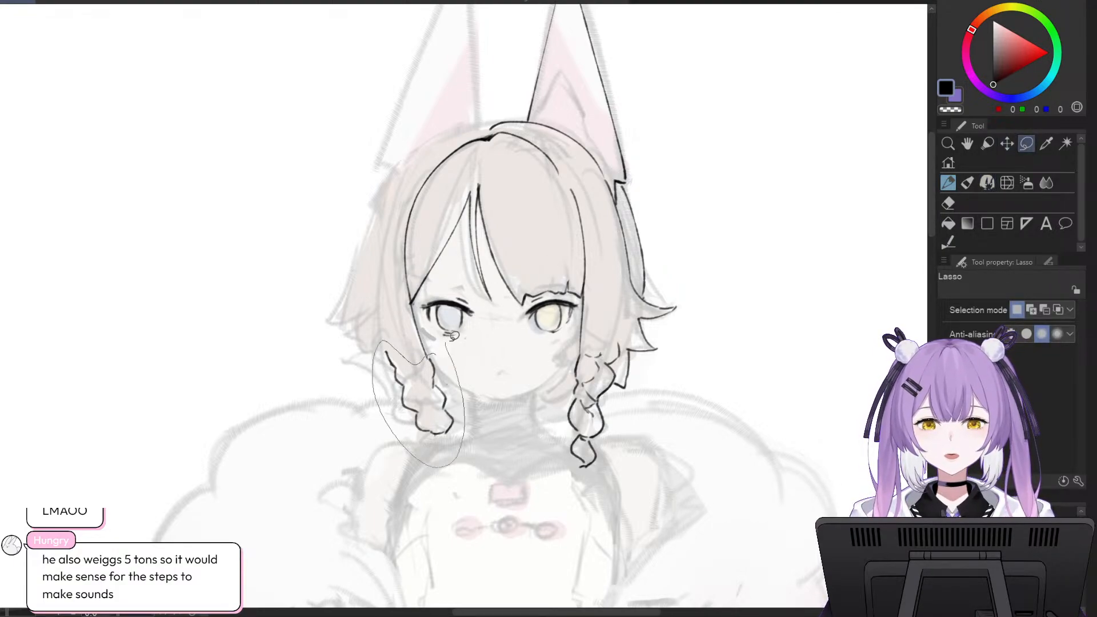
key("ctrl+t")
left_click_drag(503, 394, 504, 408)
left_click_drag(446, 427, 443, 425)
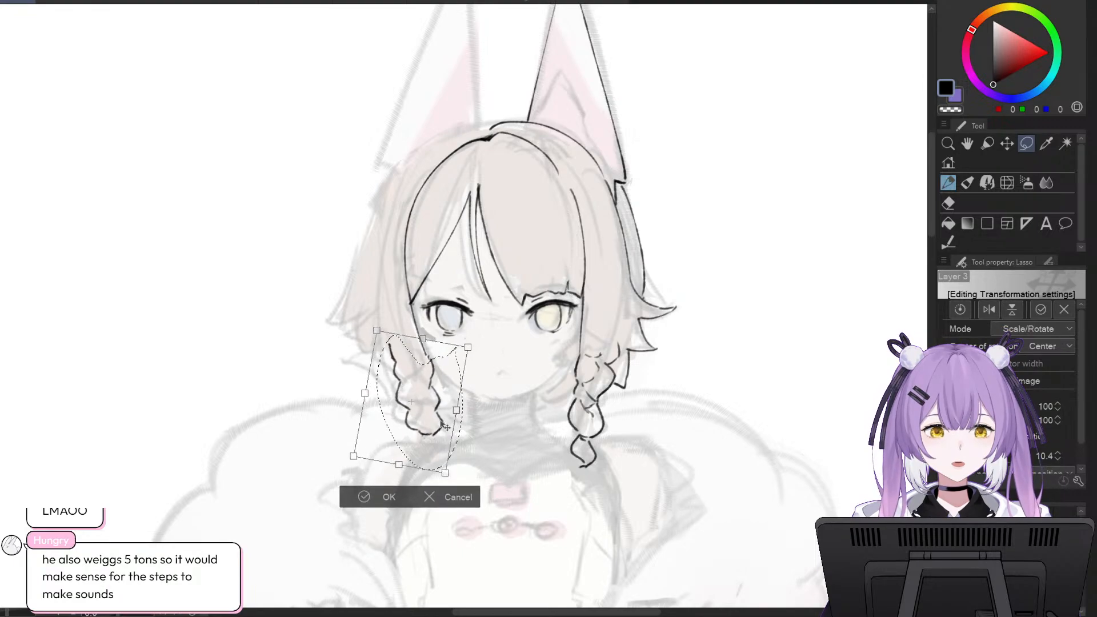
left_click(382, 498)
- Ink the tie and flared tail of the grey eye side's braid, and add the crossing strand lines inside it
left_click(985, 184)
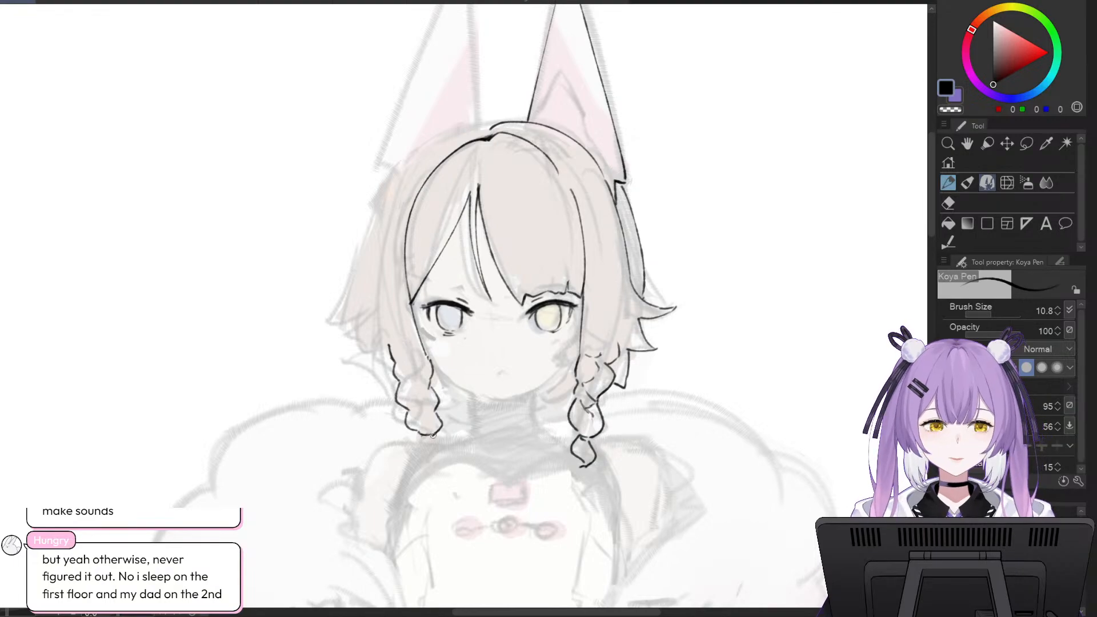
mouse_move(422, 437)
left_mouse_down()
mouse_move(439, 438)
mouse_move(424, 457)
mouse_move(441, 472)
mouse_move(442, 452)
mouse_move(440, 467)
left_mouse_up()
key("ctrl+z")
key("ctrl+z")
key("ctrl+z")
key("ctrl+z")
key("ctrl+z")
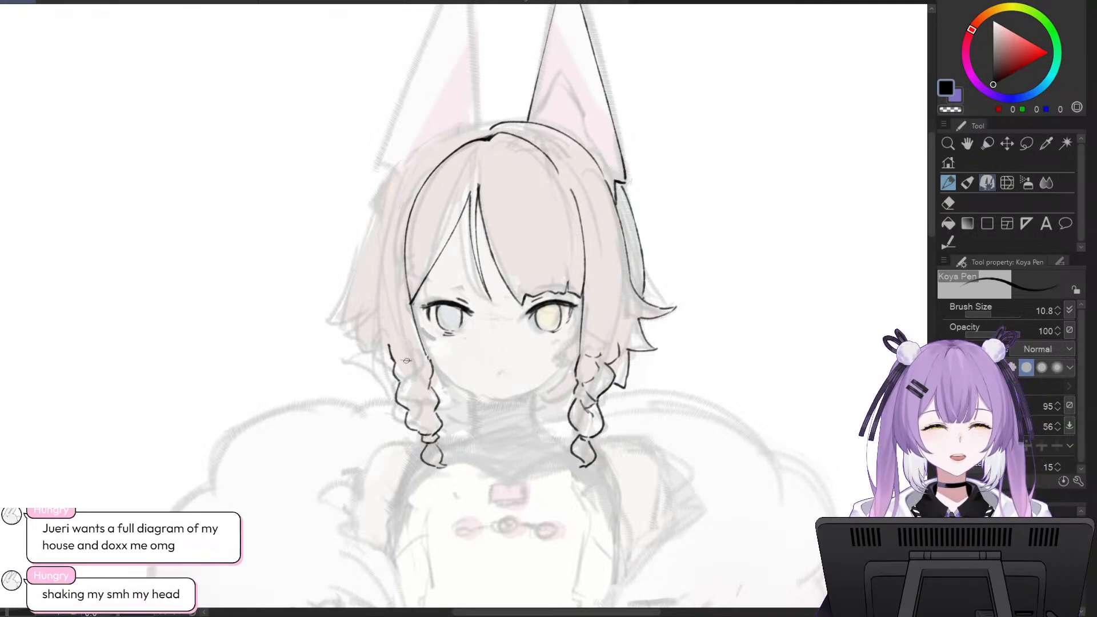
mouse_move(405, 360)
left_mouse_down()
mouse_move(418, 362)
mouse_move(407, 388)
mouse_move(431, 427)
left_mouse_up()
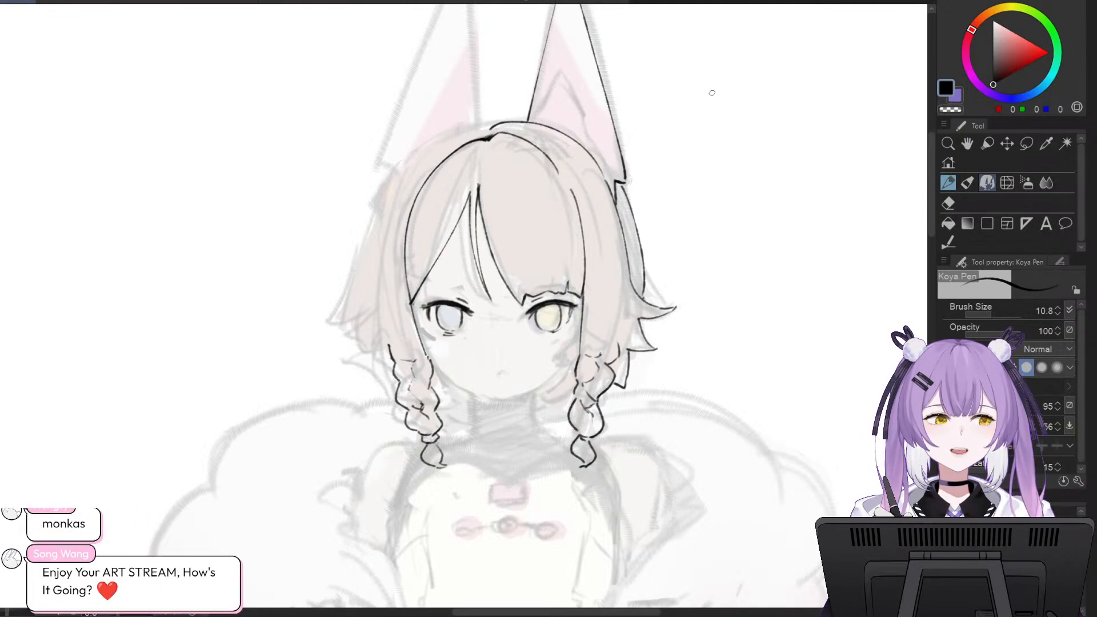
- Ink the outer hair outline from the crown past the uninked ear down the grey eye's side, redrawing it as one smooth curve
mouse_move(490, 126)
left_mouse_down()
mouse_move(401, 169)
mouse_move(383, 191)
mouse_move(468, 130)
mouse_move(368, 213)
left_mouse_up()
key("ctrl+z")
key("ctrl+z")
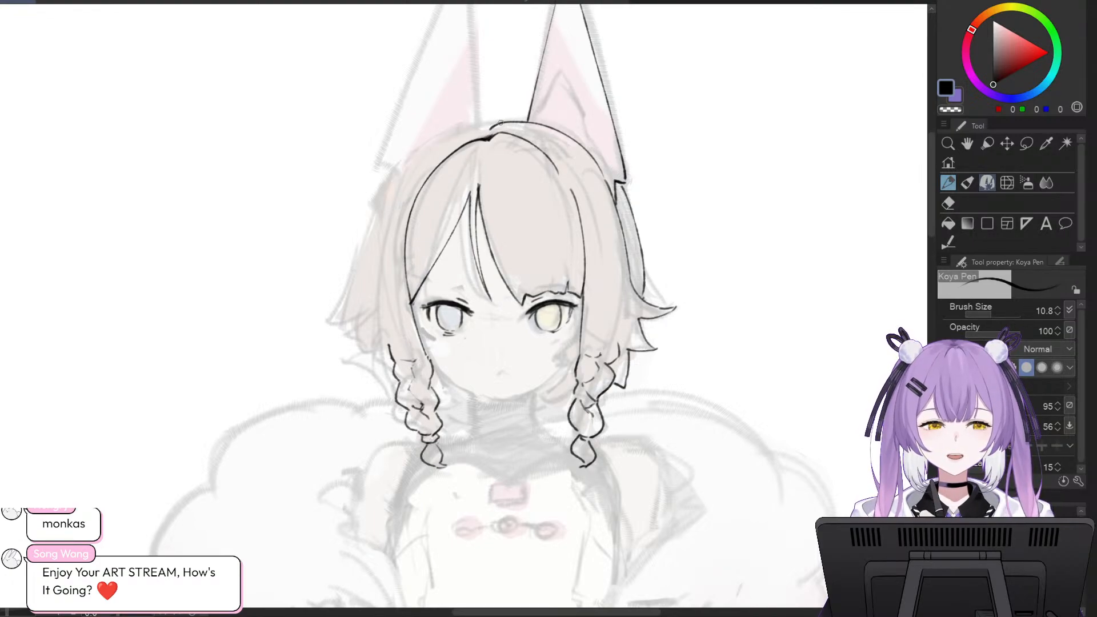
mouse_move(504, 122)
left_mouse_down()
mouse_move(471, 123)
mouse_move(358, 252)
left_mouse_up()
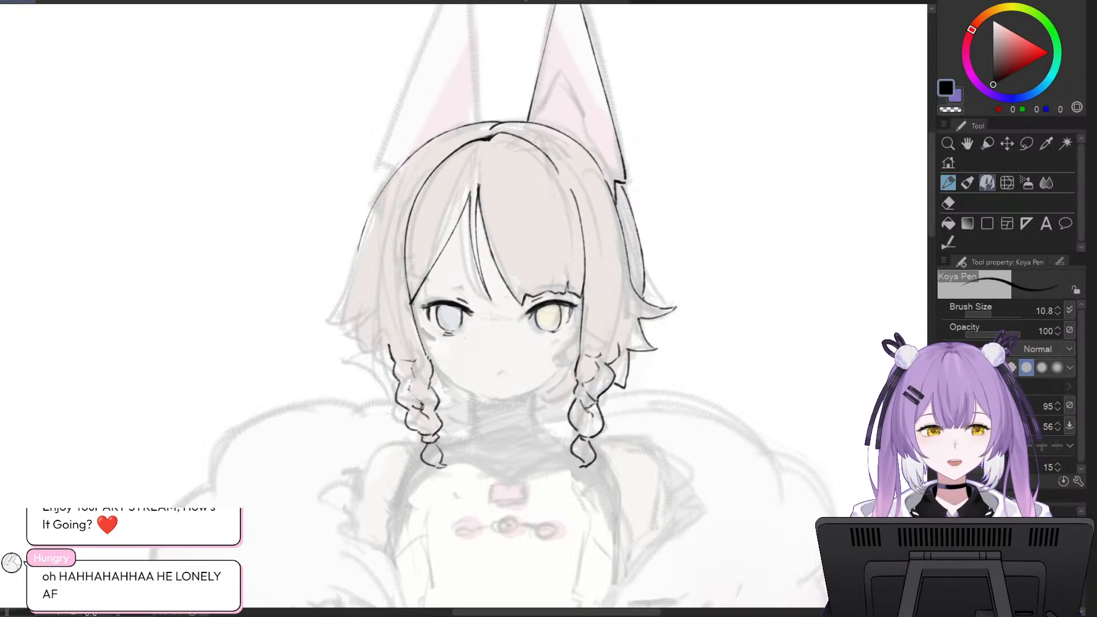
- Examine the full-colour sketch of the whole figure and compare its pleated-skirt outfit with the alternative outfit version
key("ctrl+comma")
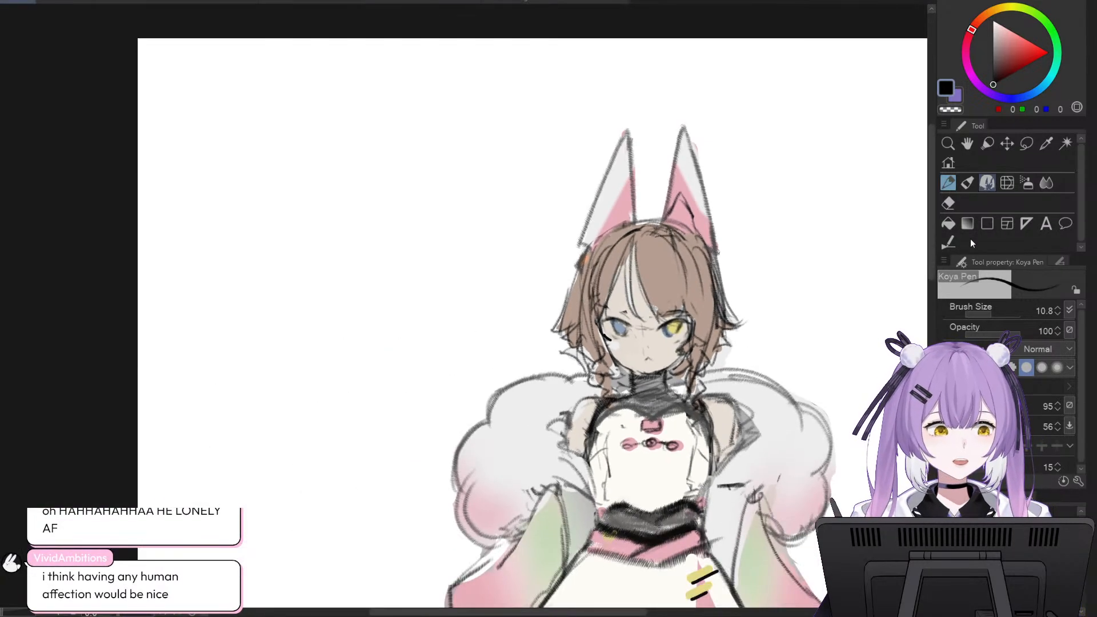
left_click_drag(930, 229, 928, 271)
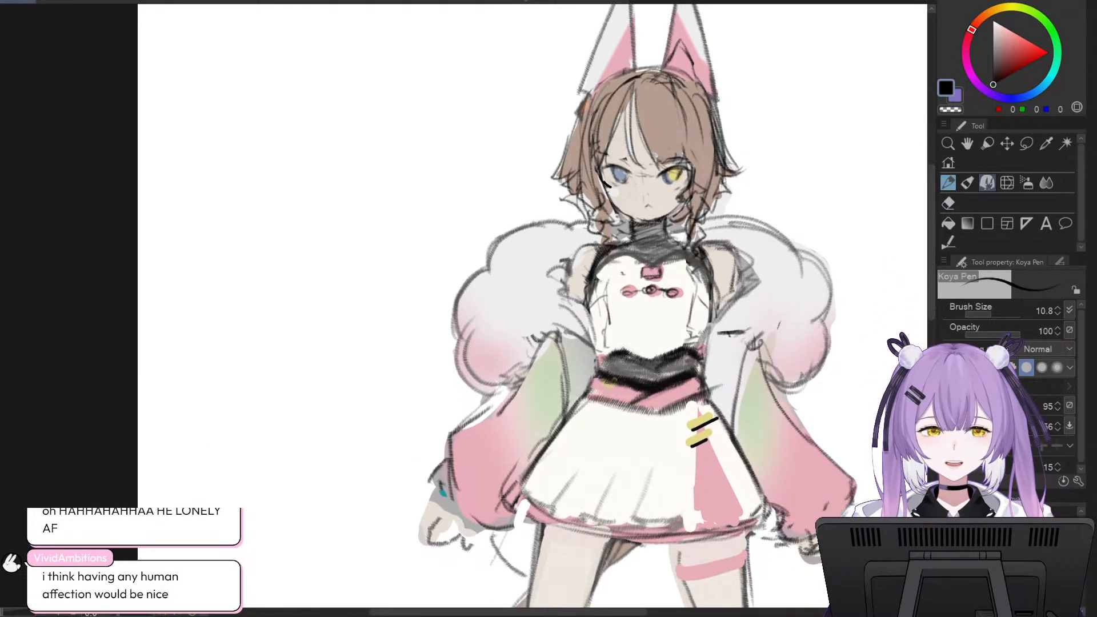
left_click_drag(551, 614, 598, 614)
scroll(737, 454, "down", 1)
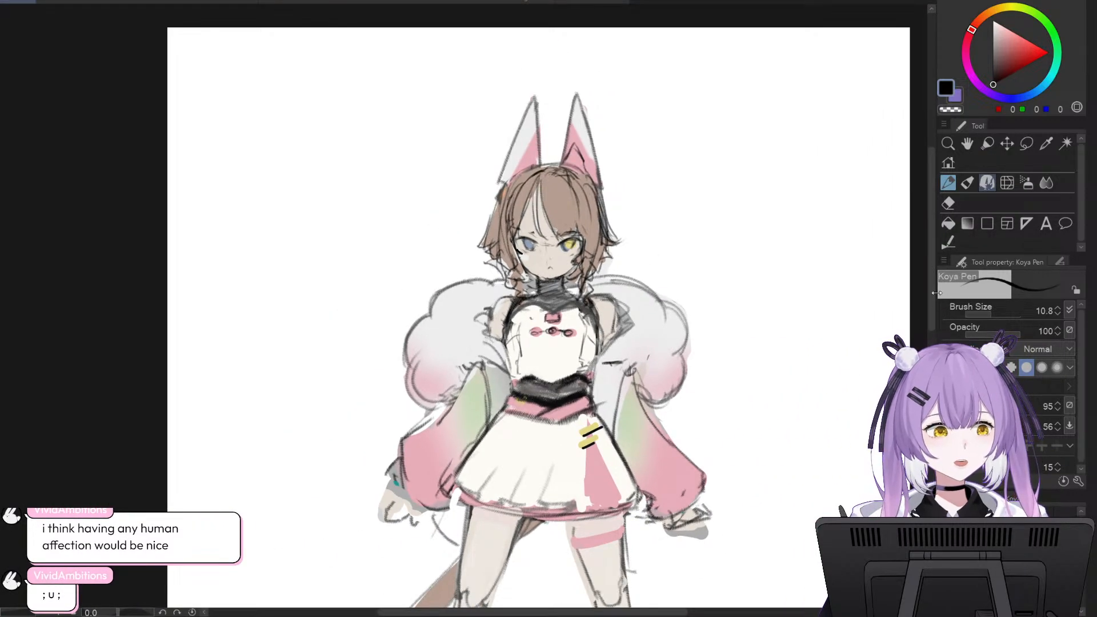
left_click_drag(931, 294, 931, 315)
scroll(869, 331, "down", 1)
left_click_drag(627, 612, 673, 611)
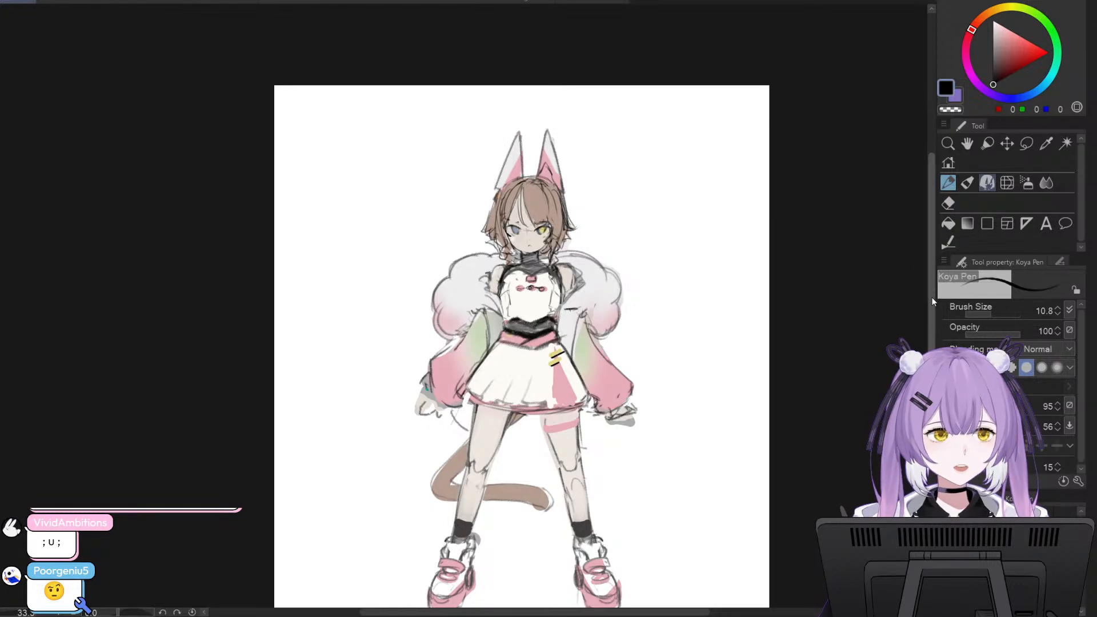
left_click_drag(933, 301, 931, 308)
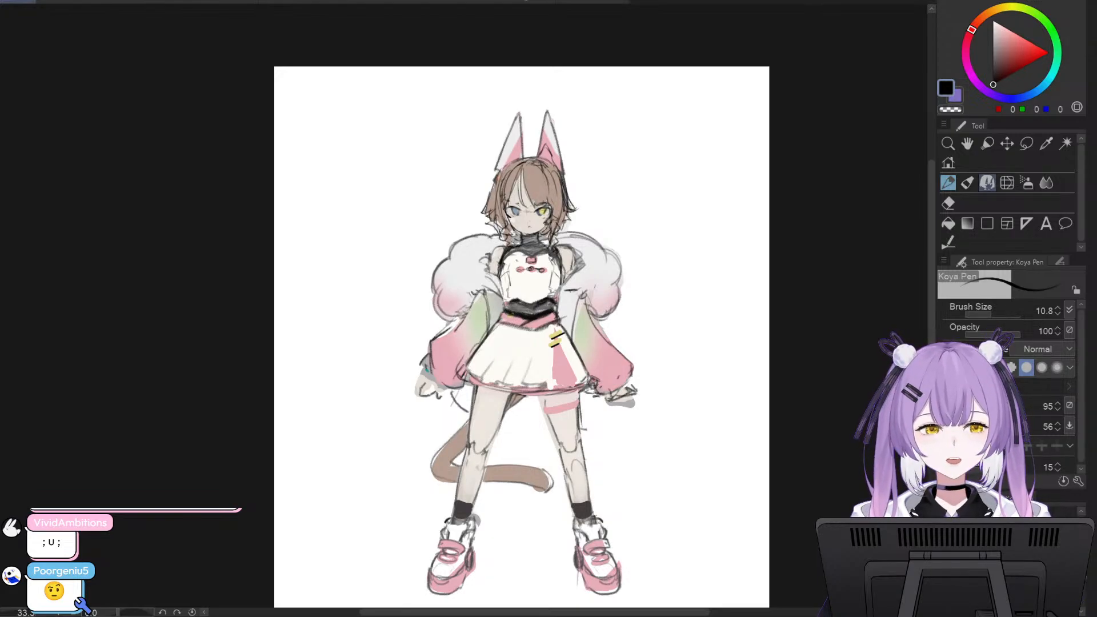
key("ctrl+z")
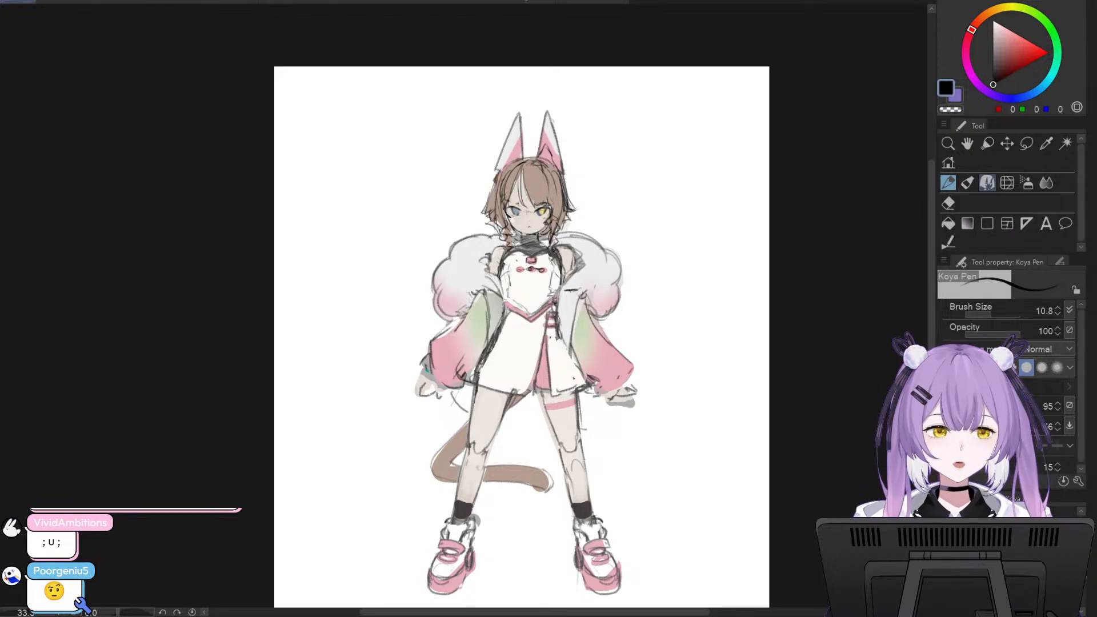
key("ctrl+y")
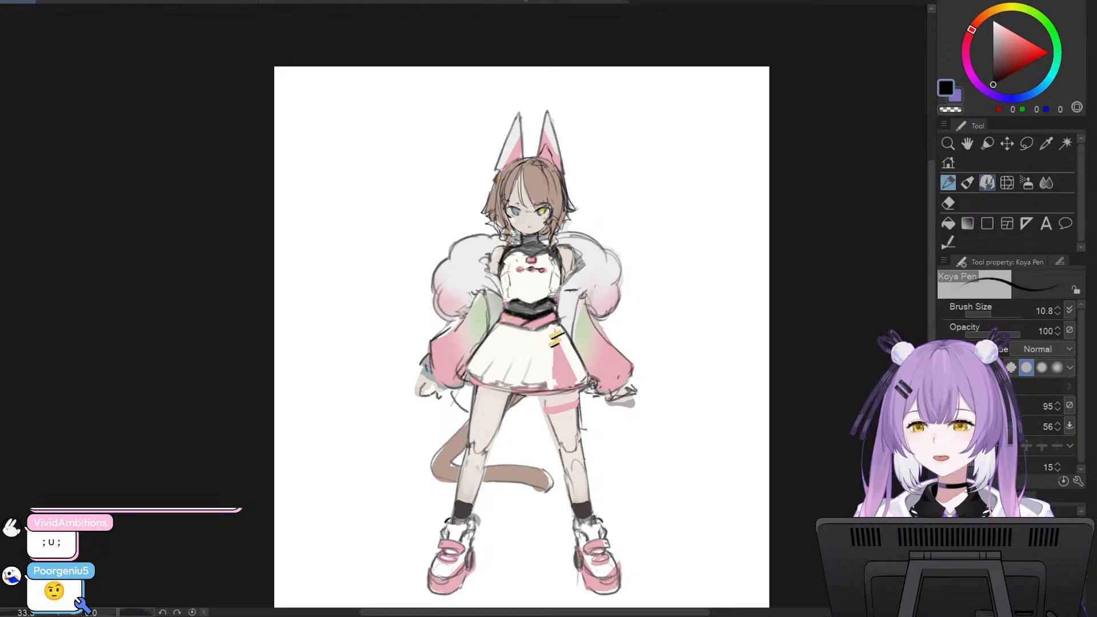
scroll(533, 251, "up", 2)
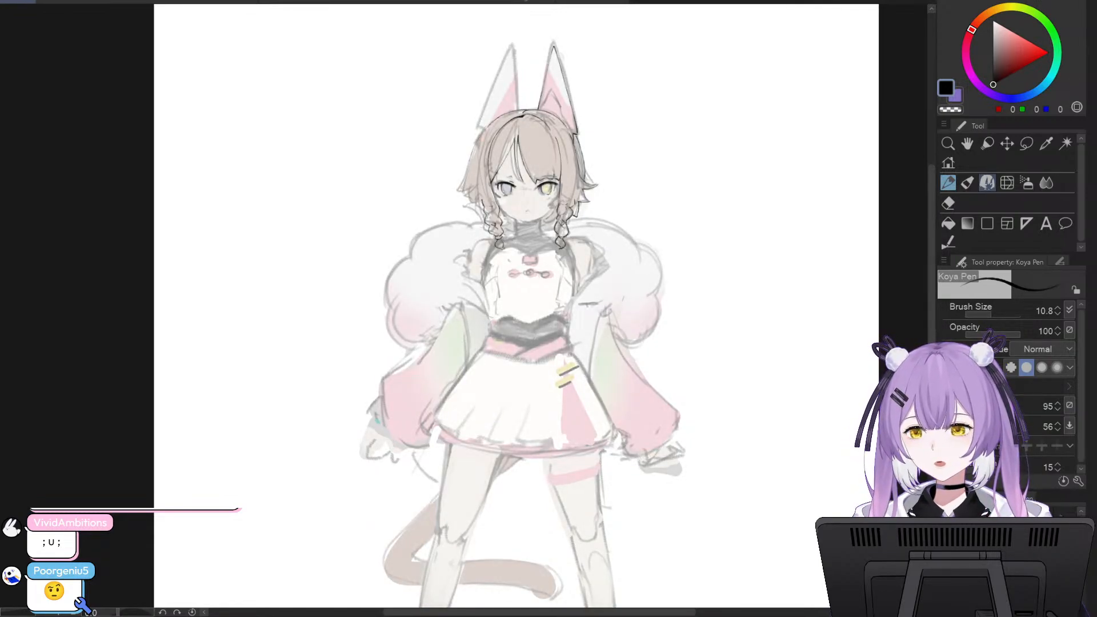
scroll(513, 99, "up", 2)
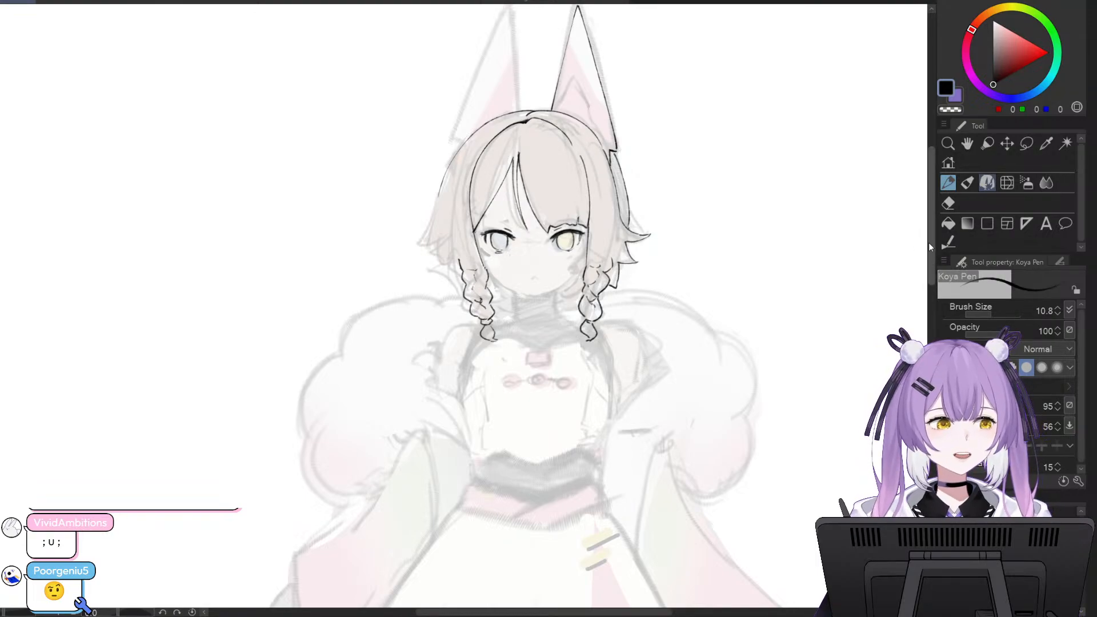
- Lasso the inked ear on the yellow eye's side and switch the transformation mode to Skew
scroll(929, 235, "up", 3)
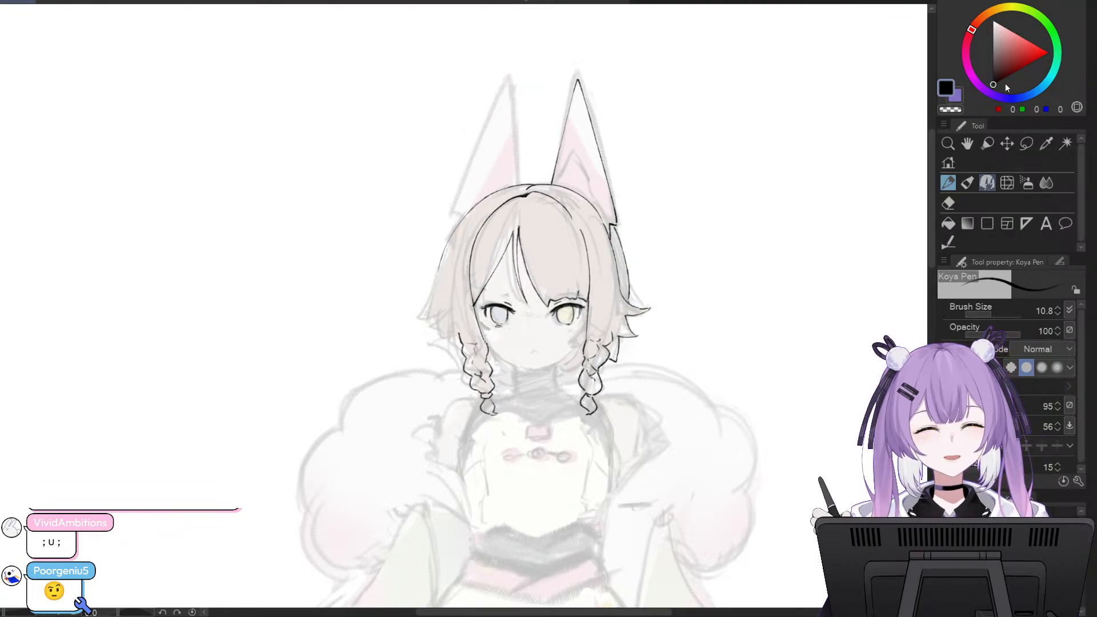
left_click(1026, 142)
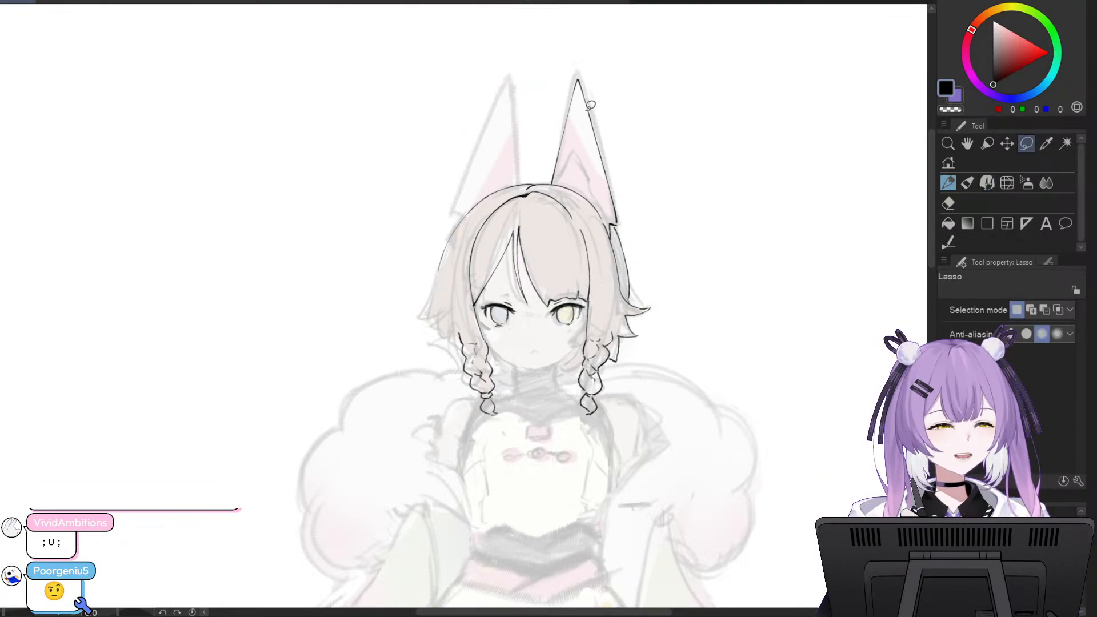
mouse_move(559, 177)
left_mouse_down()
mouse_move(549, 108)
mouse_move(607, 46)
mouse_move(645, 149)
mouse_move(614, 234)
mouse_move(580, 90)
left_mouse_up()
left_click_drag(570, 163, 575, 153)
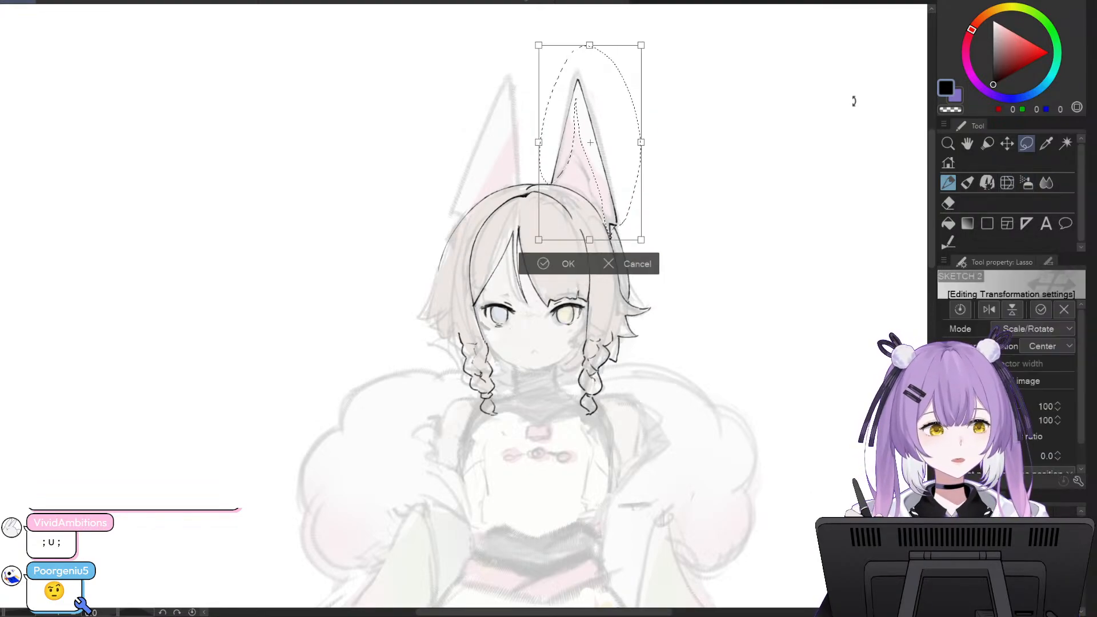
key("ctrl+t")
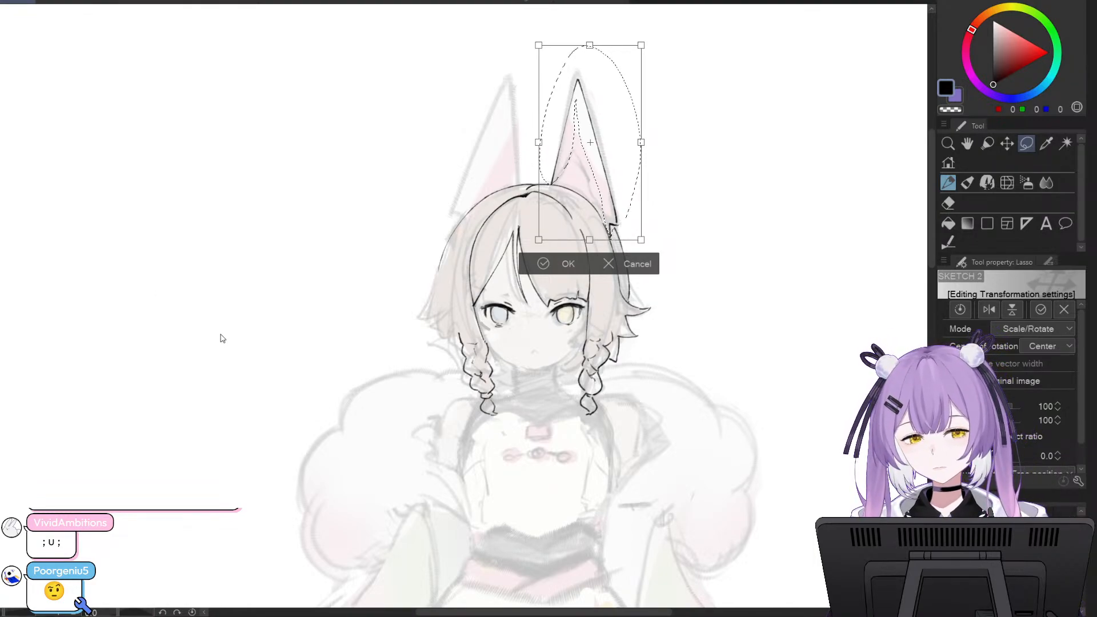
key("ctrl+shift")
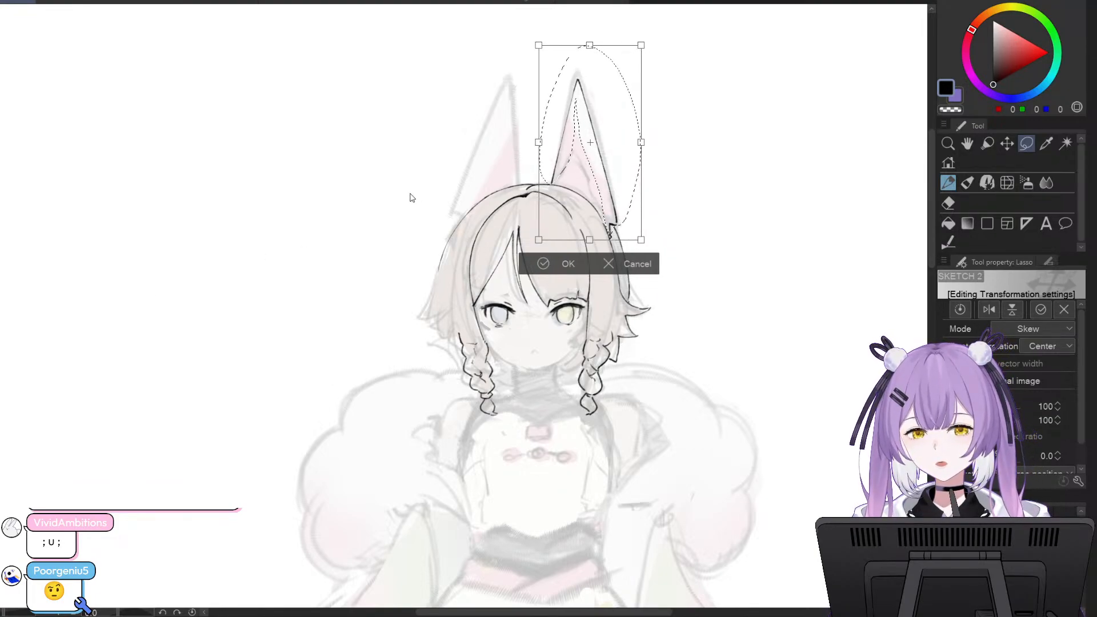
key("Return")
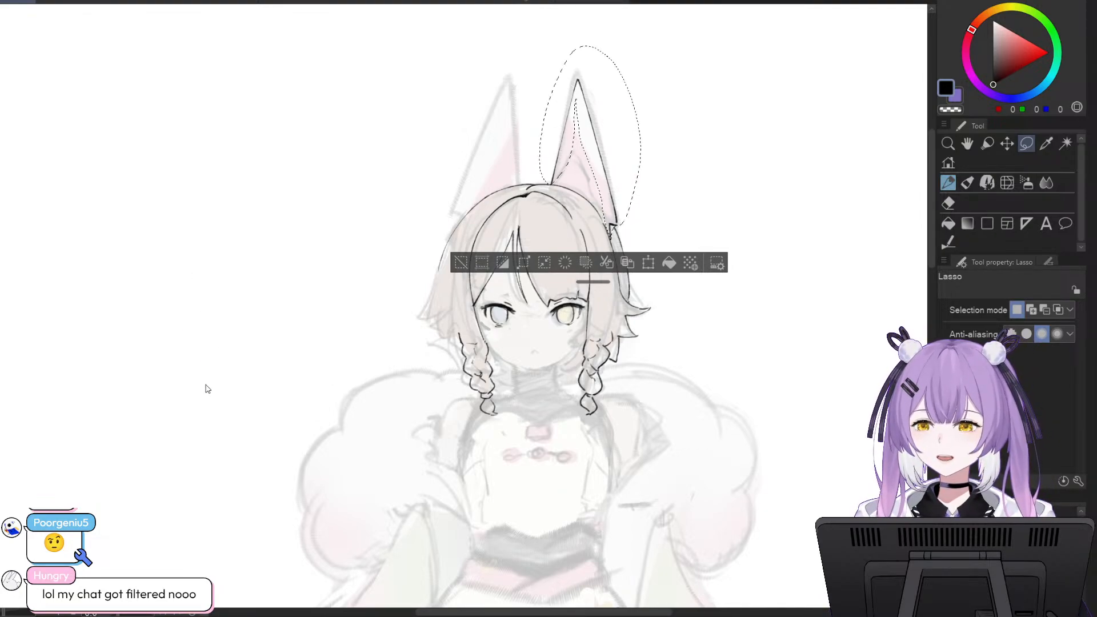
- Skew the lassoed ear on Layer 3 so its tip leans inward and its base shifts slightly outward, and clear the selection
key("ctrl+t")
left_click_drag(591, 50, 573, 56)
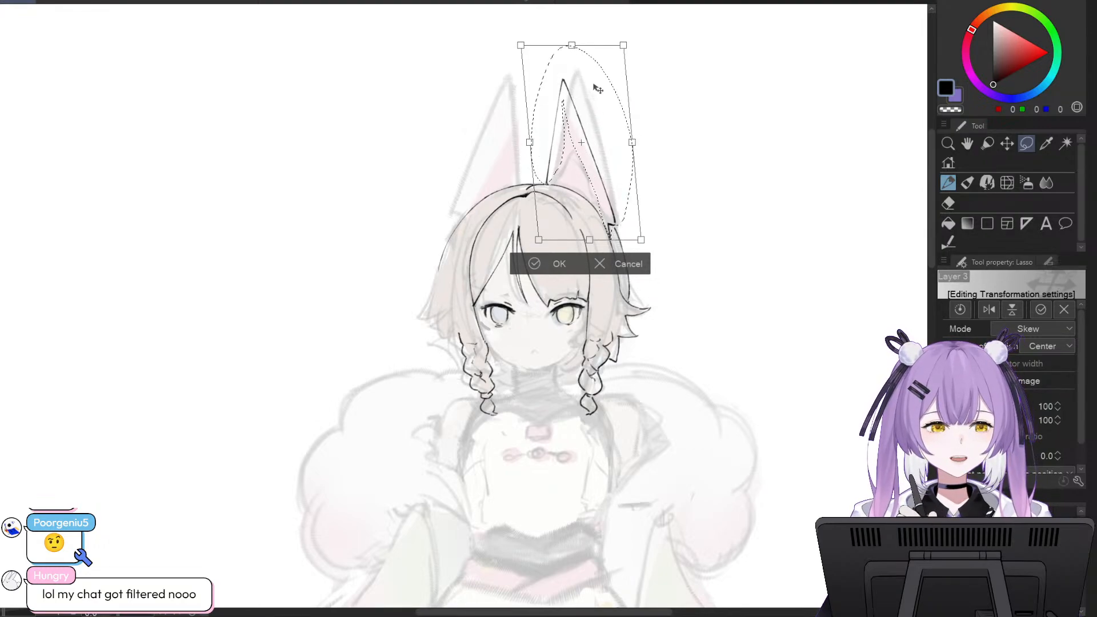
left_click_drag(530, 142, 543, 149)
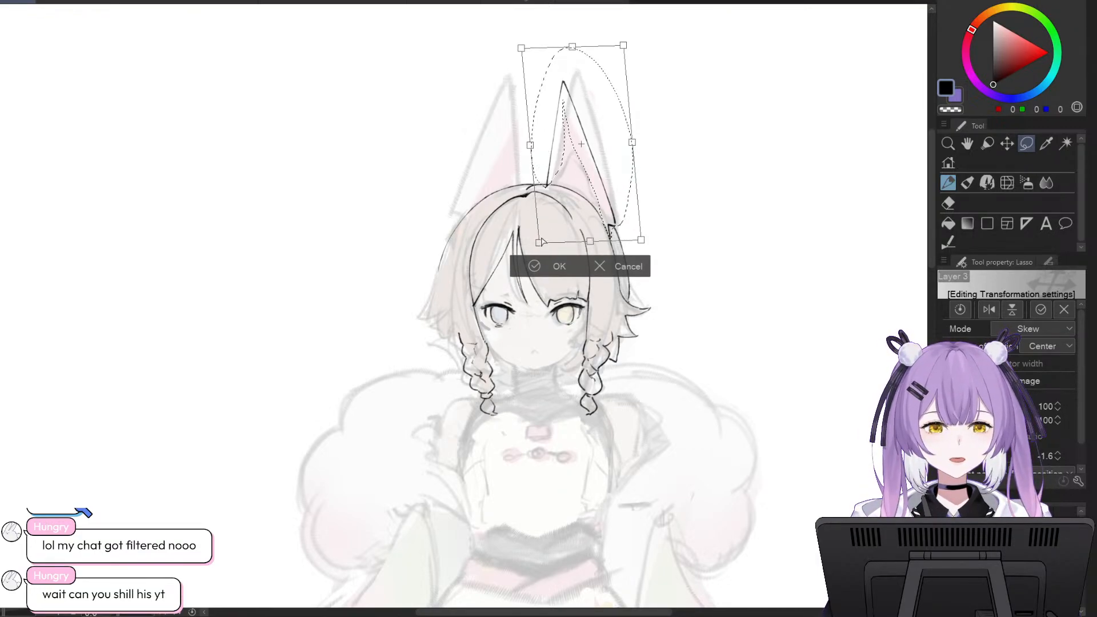
left_click_drag(539, 242, 544, 244)
left_click_drag(572, 49, 566, 51)
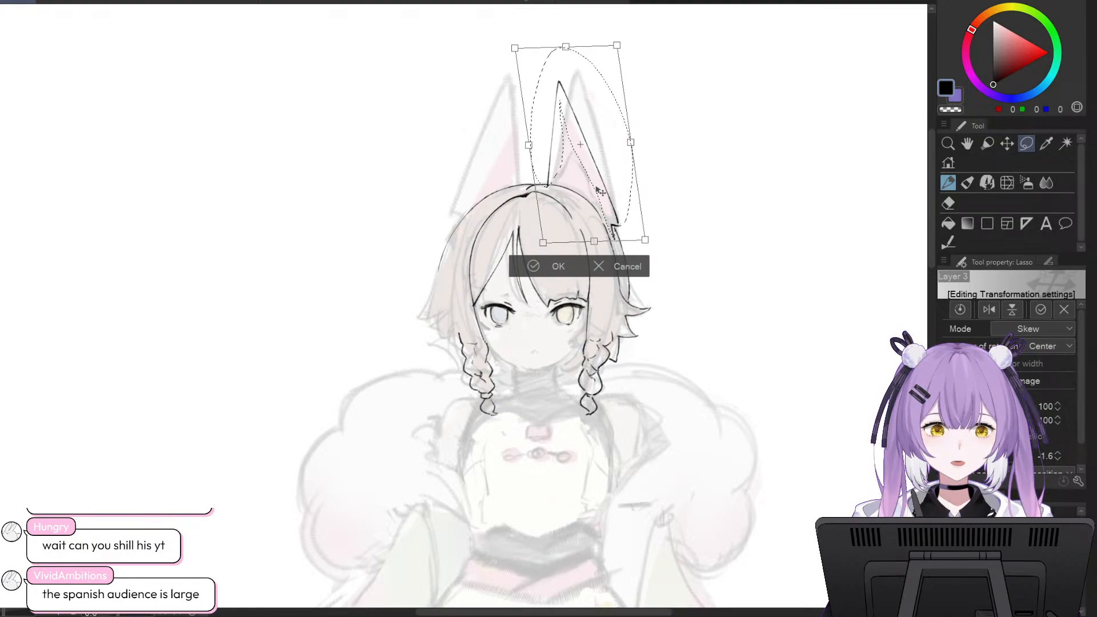
left_click(558, 266)
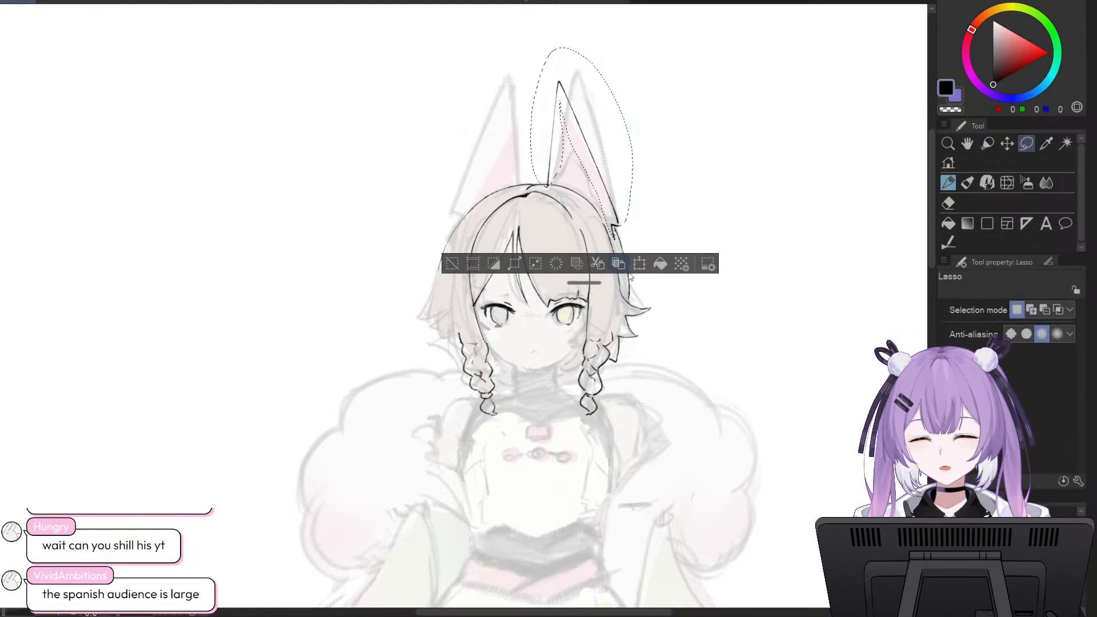
key("ctrl+d")
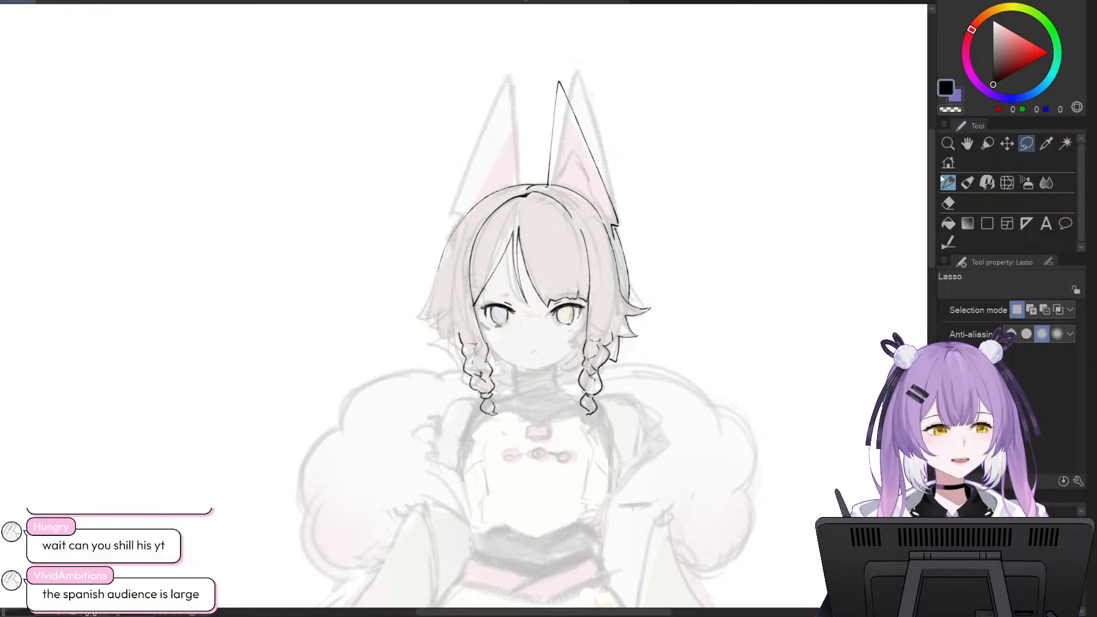
- Try to ink the inner and outer edges of the grey eye side's ear freehand with the Koya Pen
left_click(985, 183)
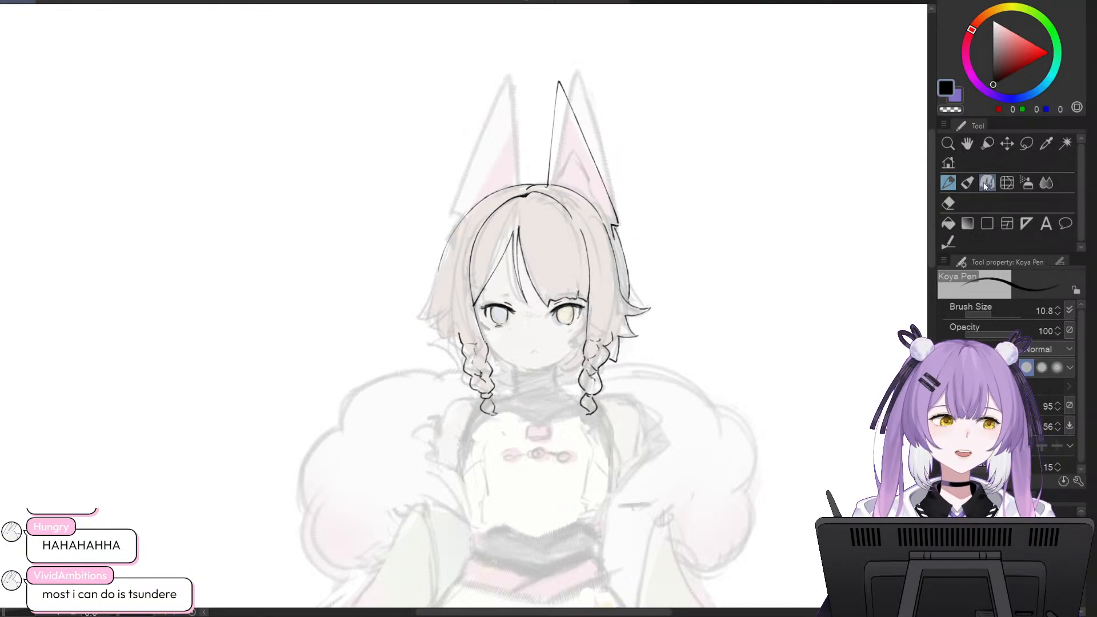
left_click(948, 203)
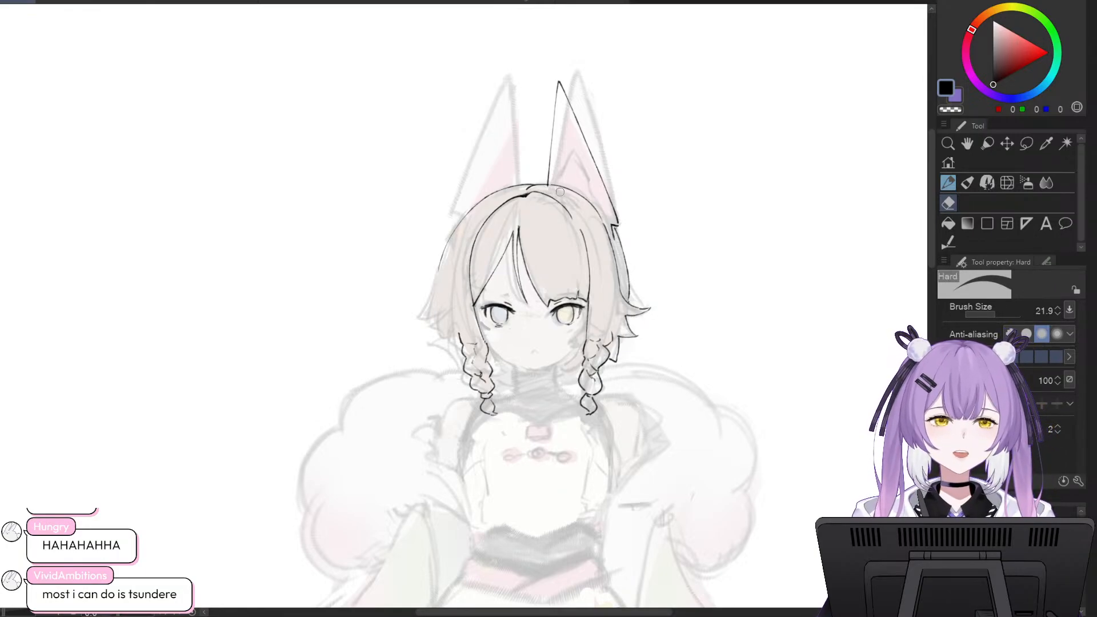
left_click(986, 183)
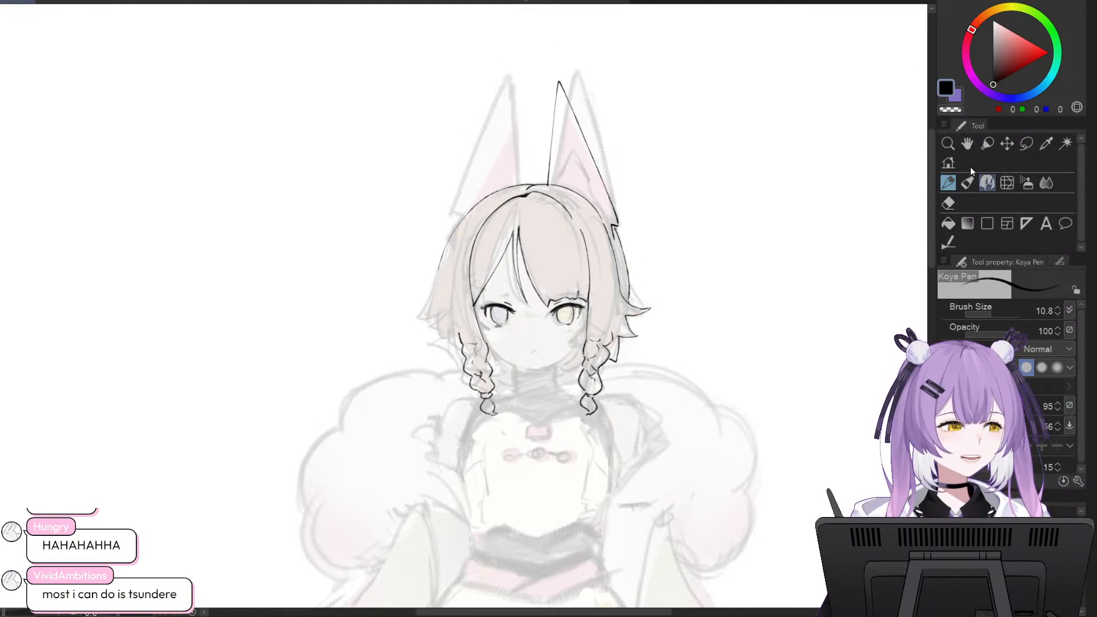
left_click_drag(508, 85, 518, 181)
key("ctrl+z")
key("ctrl+z")
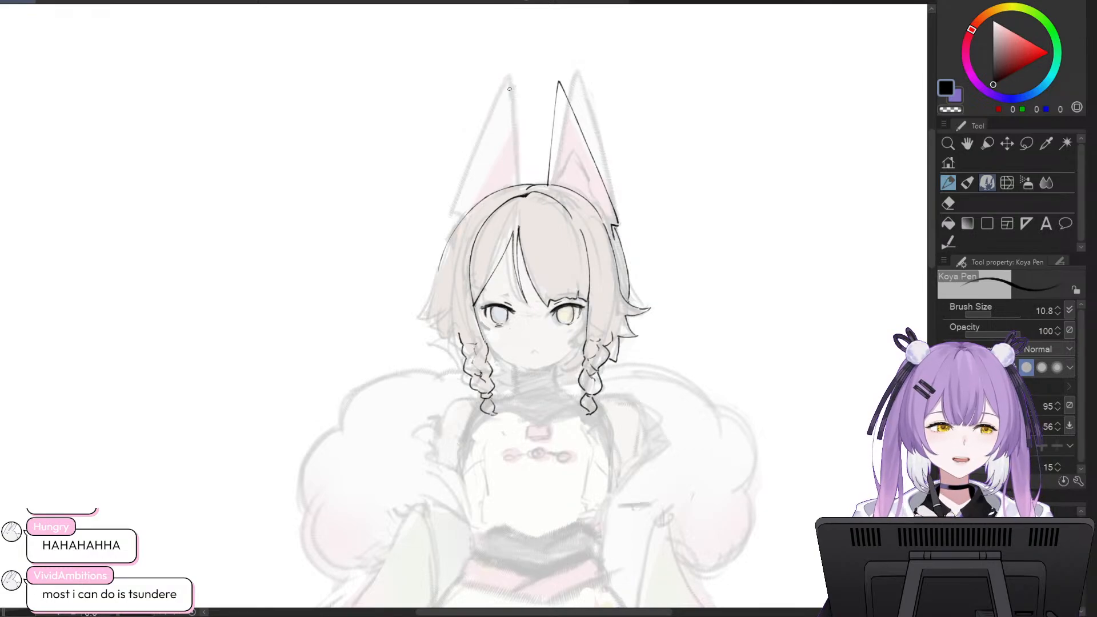
left_click_drag(509, 85, 519, 183)
key("ctrl+z")
left_click_drag(507, 87, 518, 181)
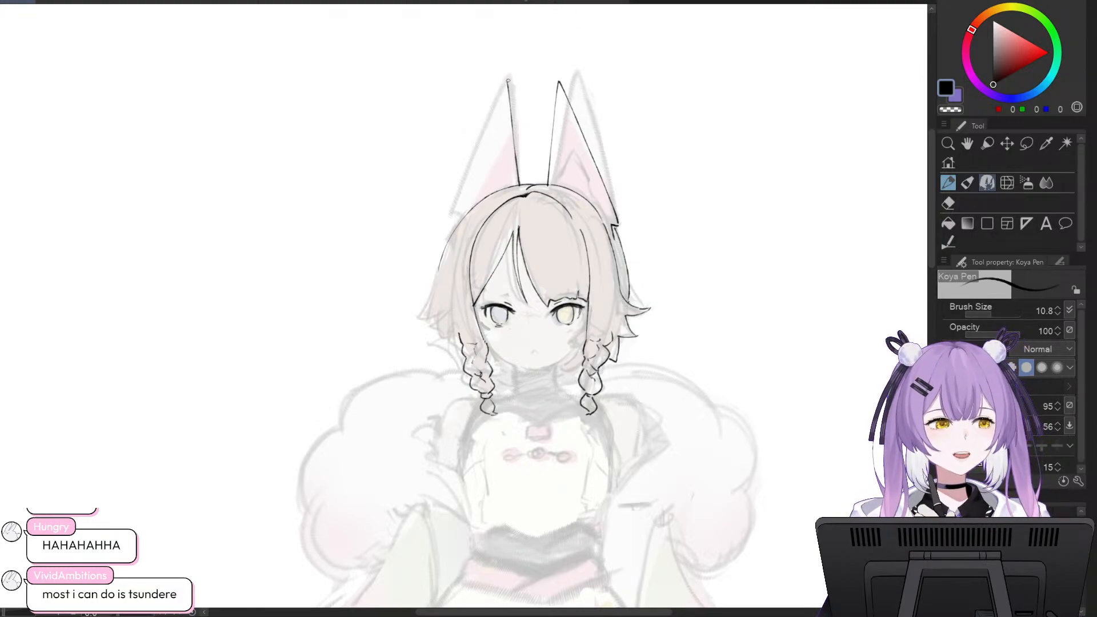
left_click_drag(509, 80, 455, 213)
key("ctrl+z")
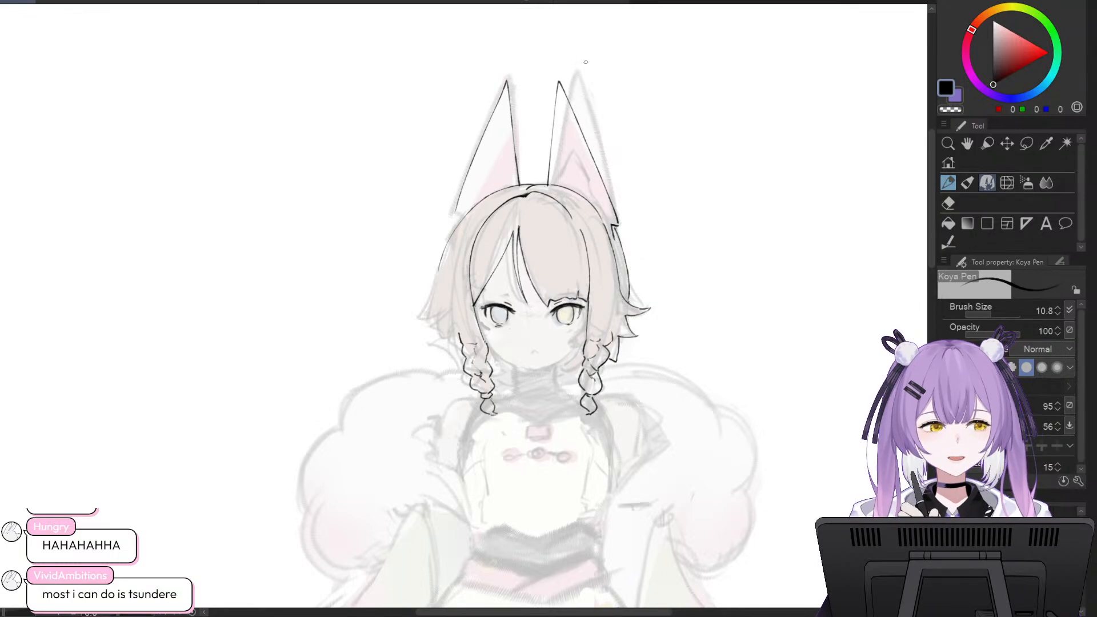
key("ctrl+z")
left_click_drag(506, 82, 456, 200)
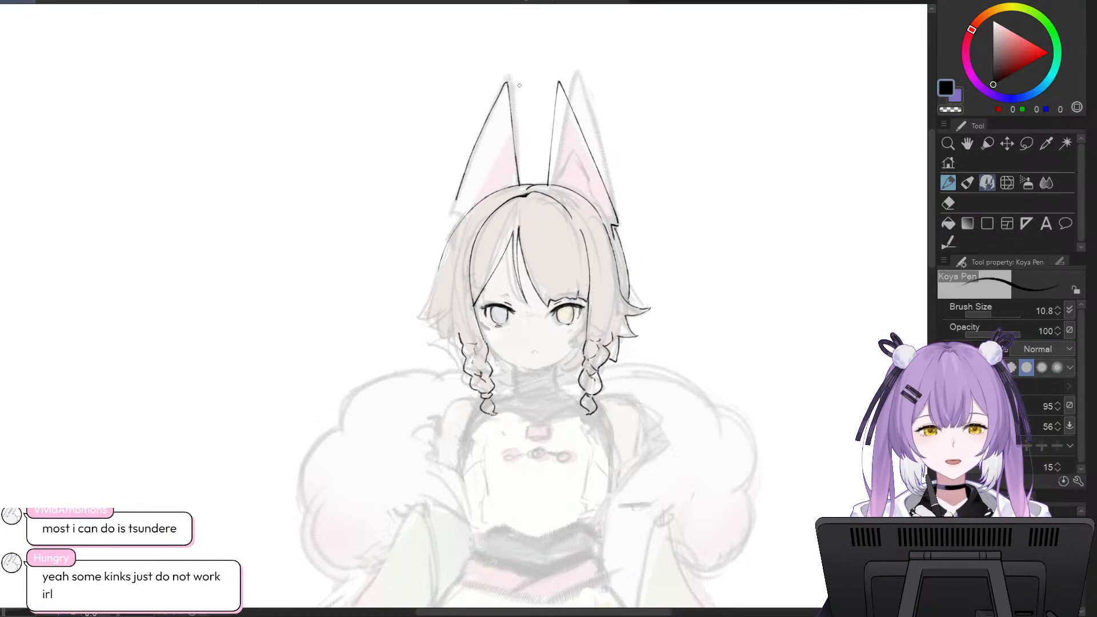
key("ctrl+z")
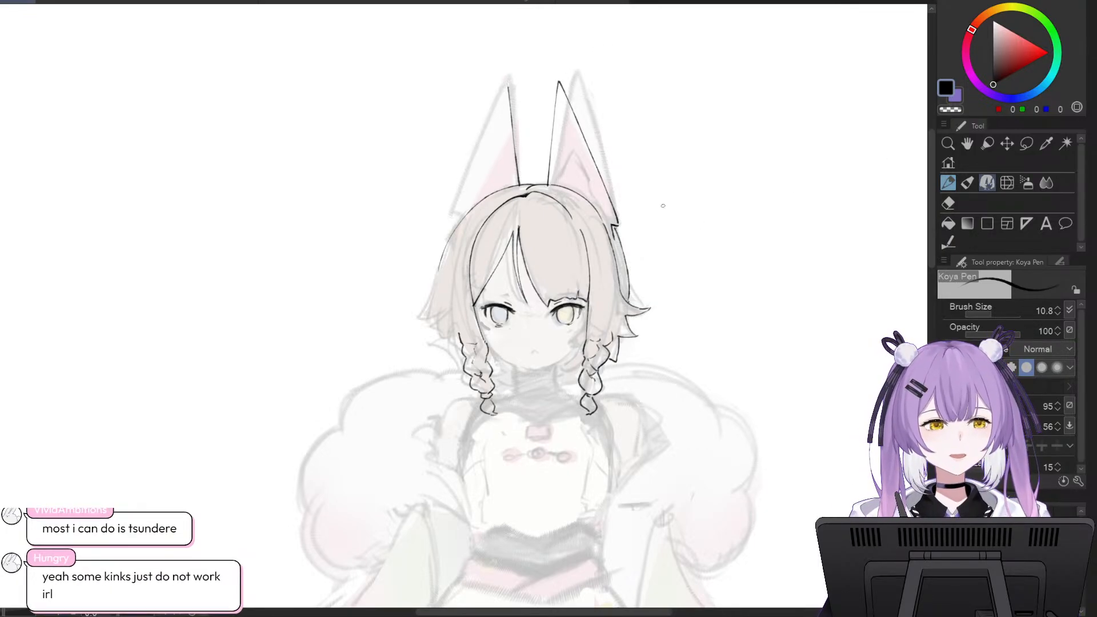
key("ctrl+z")
- Lasso the inked ear on Layer 3 Copy, flip it horizontally and place it over the sketched ear on the grey eye's side
key("m")
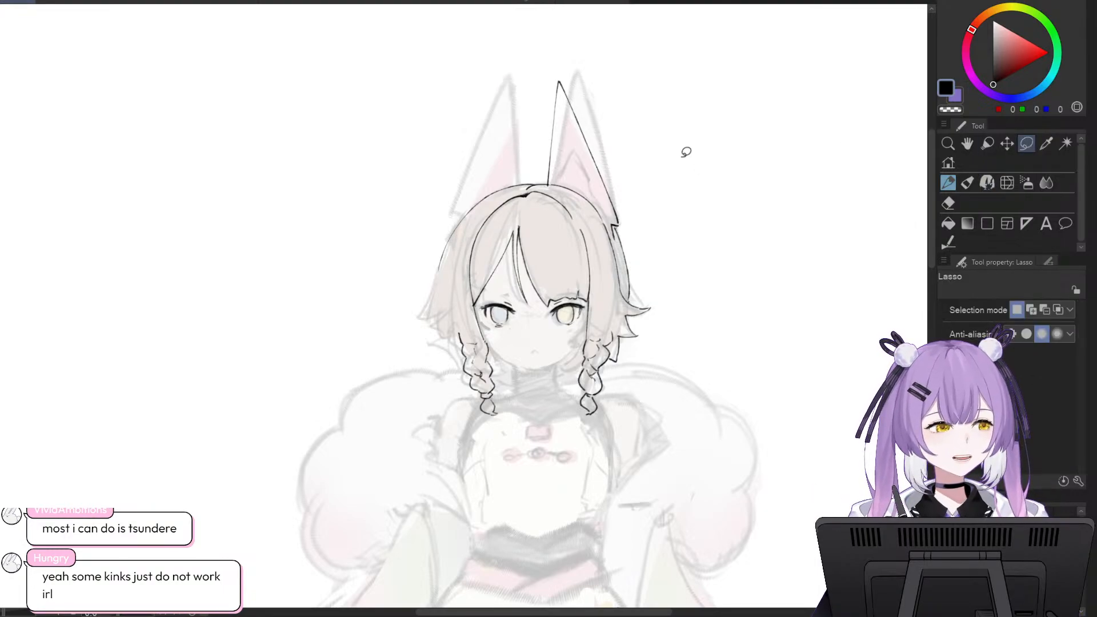
mouse_move(549, 183)
left_mouse_down()
mouse_move(528, 95)
mouse_move(605, 60)
mouse_move(641, 192)
mouse_move(619, 235)
mouse_move(598, 189)
mouse_move(567, 172)
left_mouse_up()
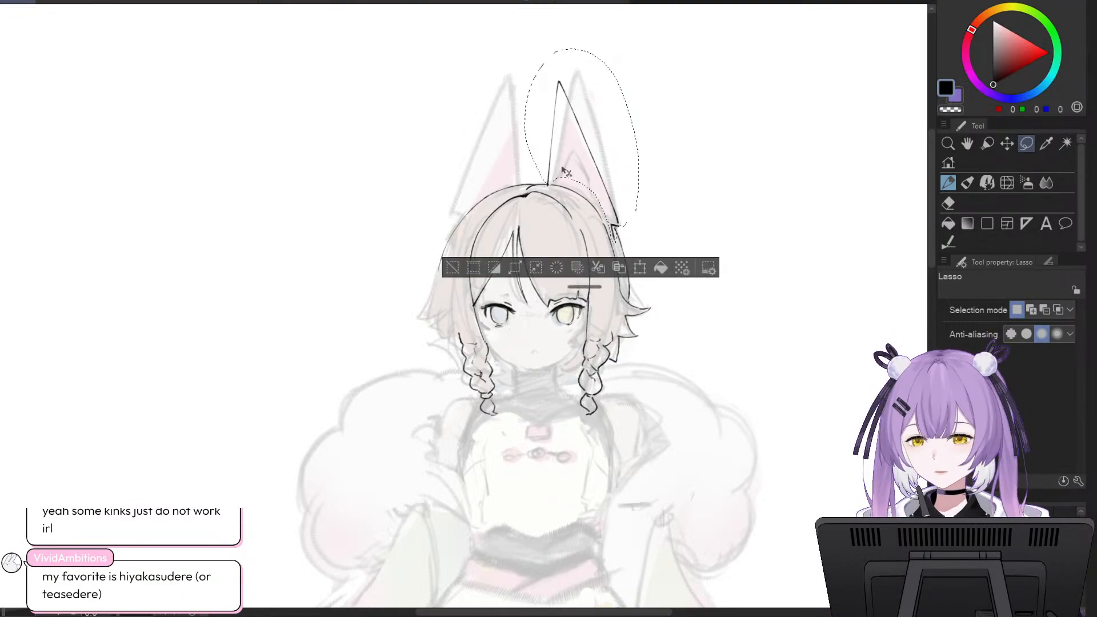
key("ctrl+t")
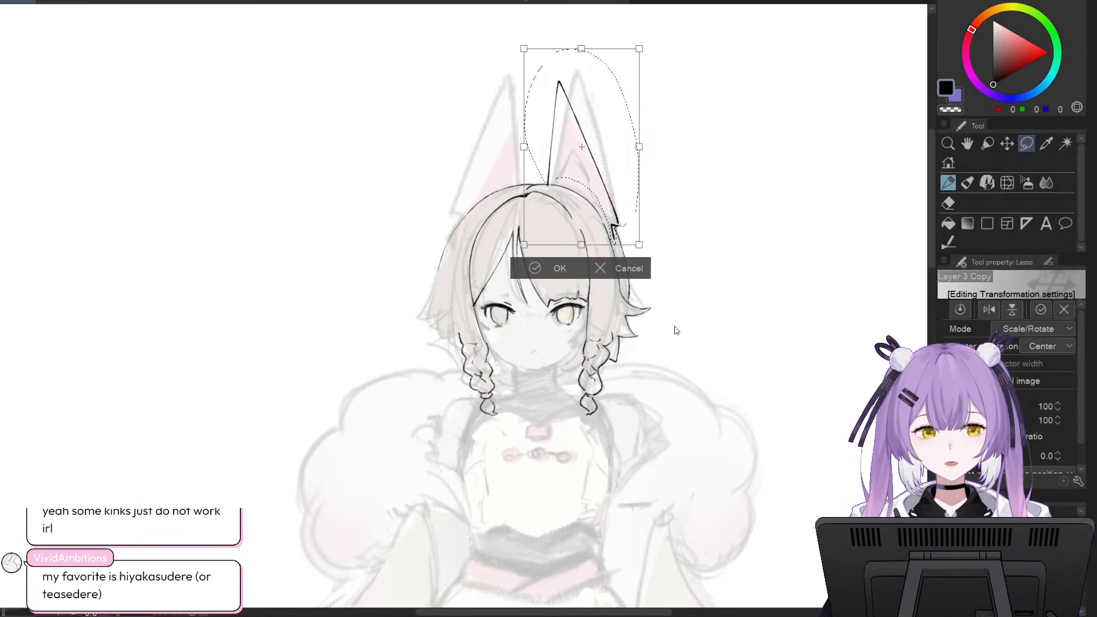
left_click(988, 309)
left_click_drag(599, 166, 507, 170)
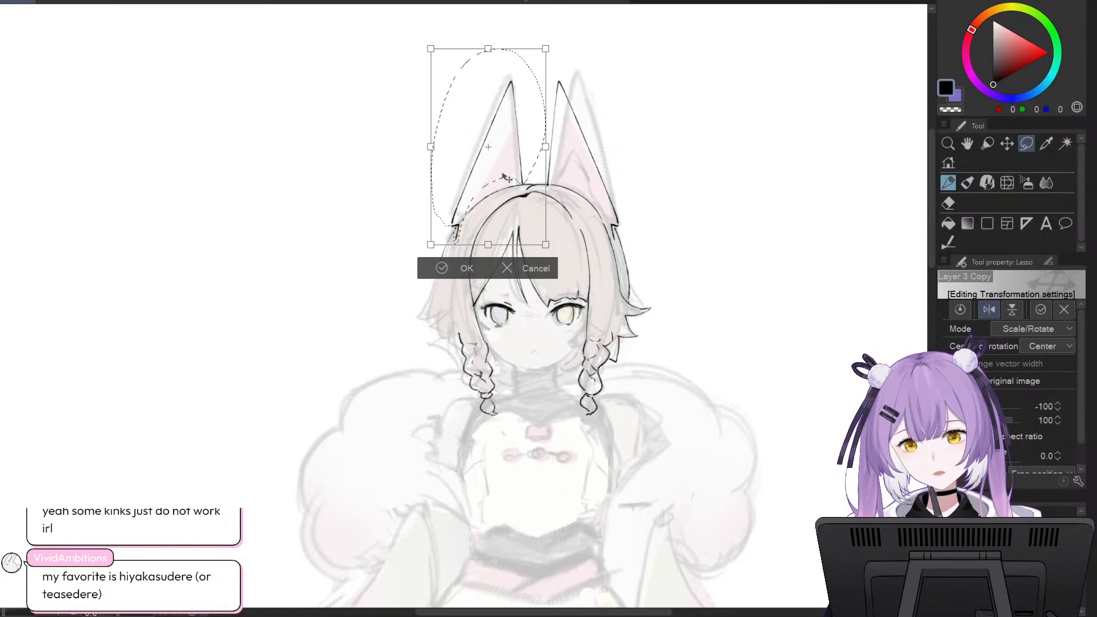
left_click(459, 266)
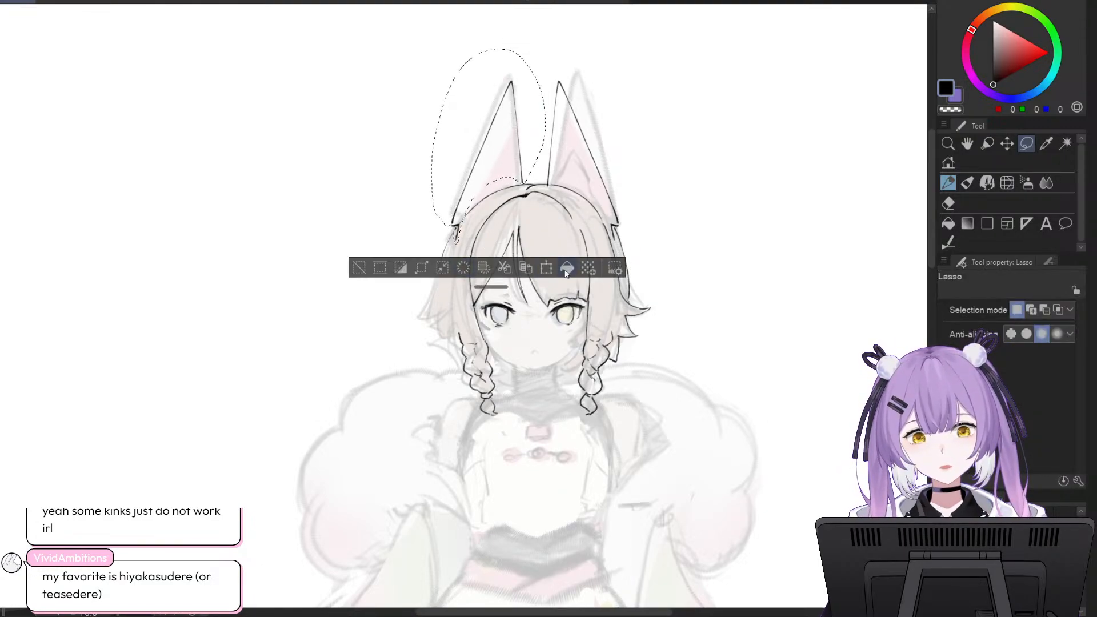
key("ctrl+d")
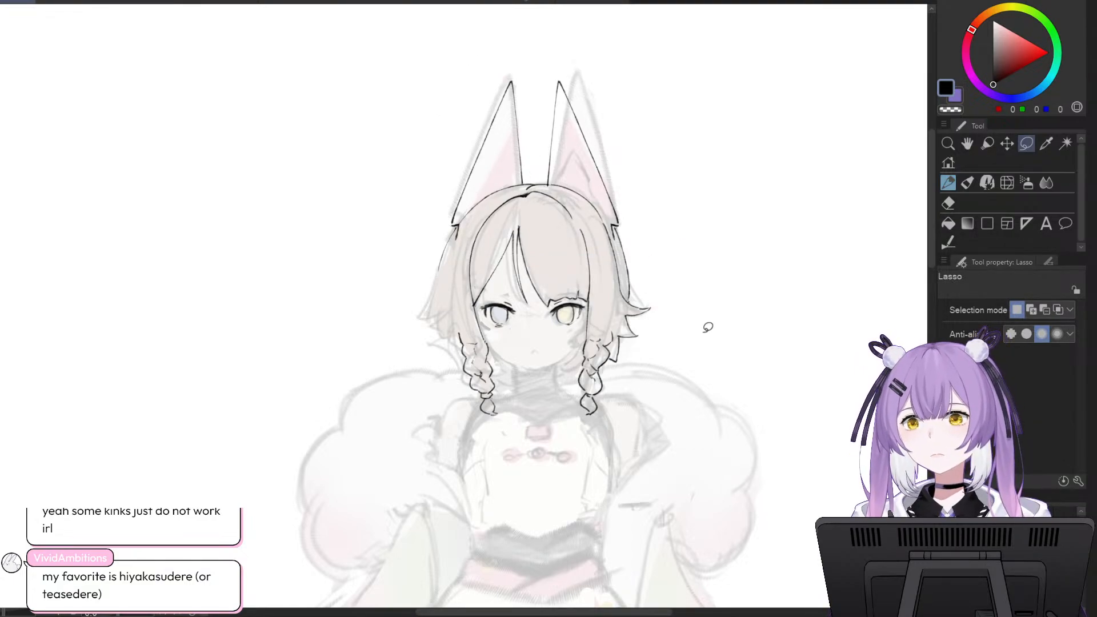
- Nudge the tip of the yellow eye side's ear slightly upward with Liquify at brush size 82.1
scroll(760, 365, "up", 1)
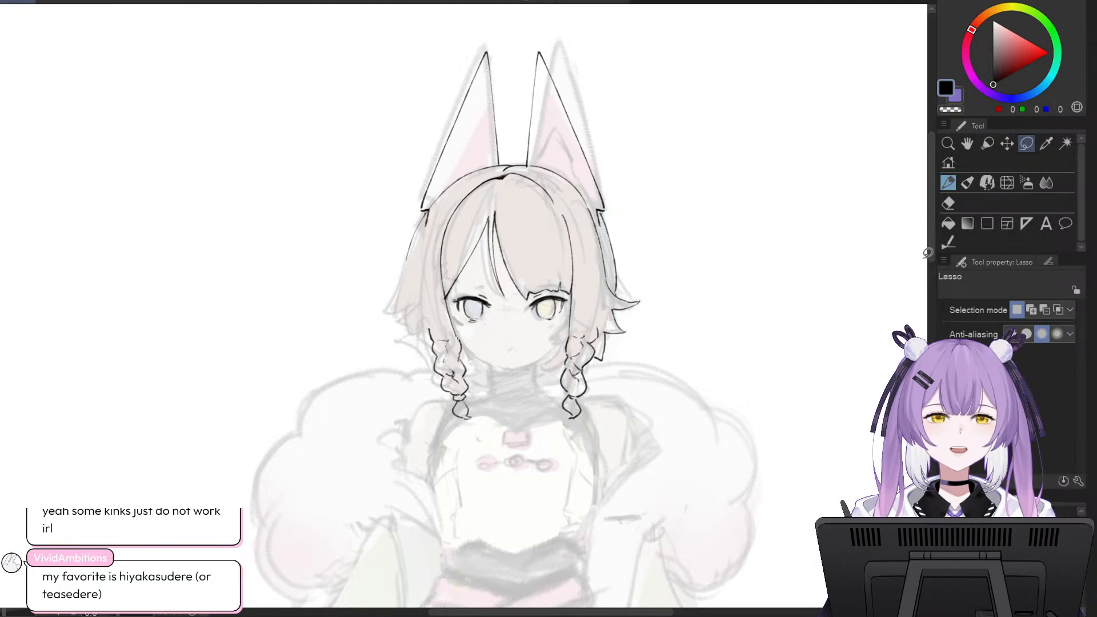
scroll(929, 241, "down", 2)
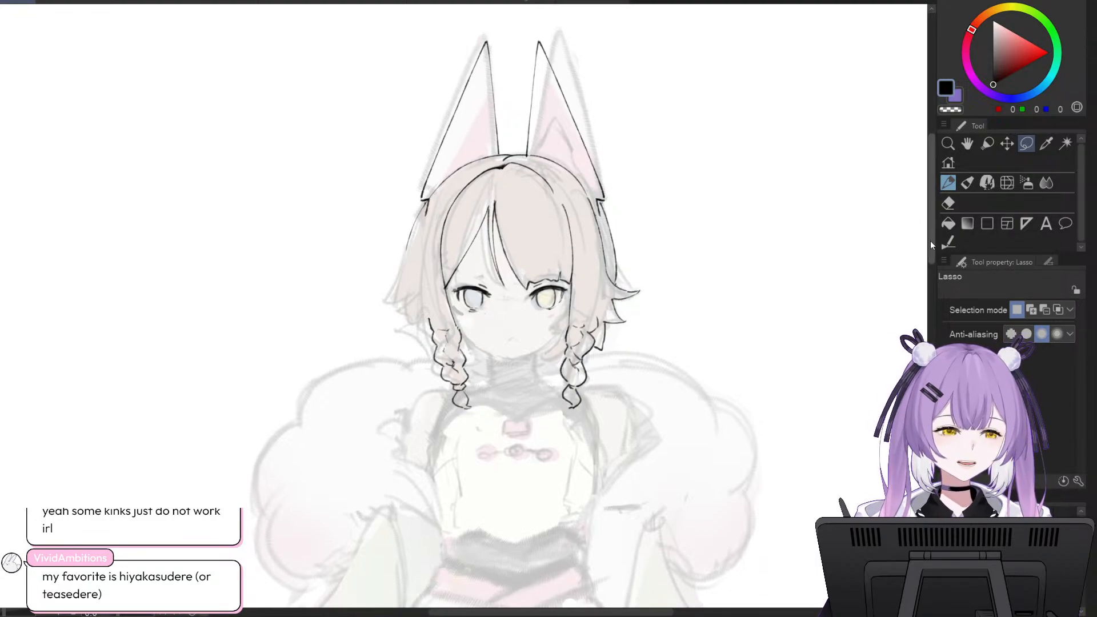
scroll(426, 115, "up", 1)
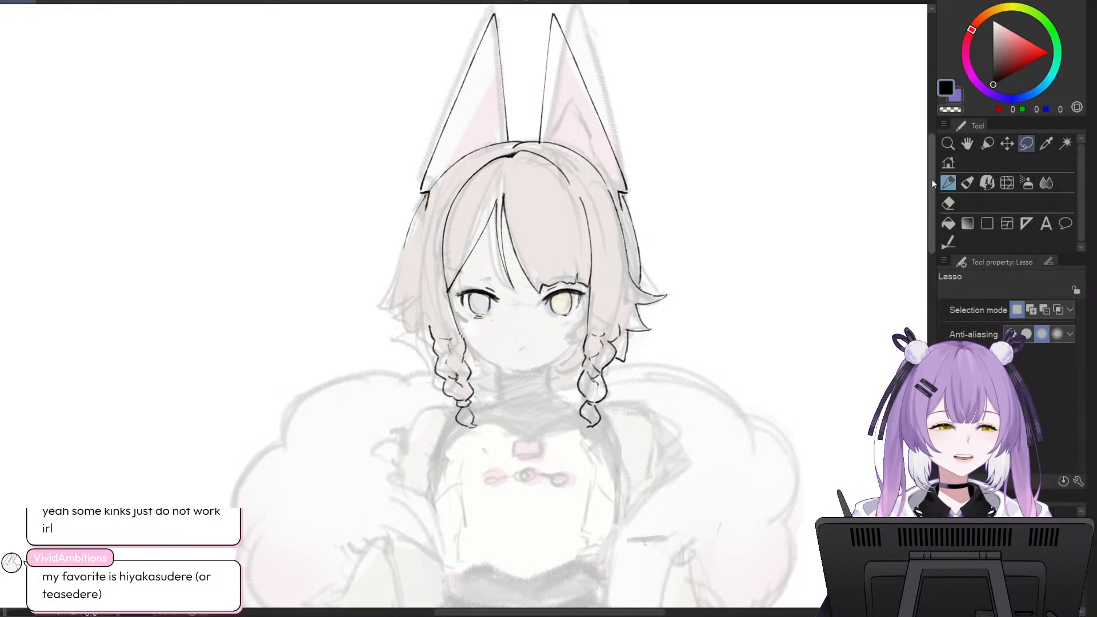
left_click_drag(931, 179, 933, 170)
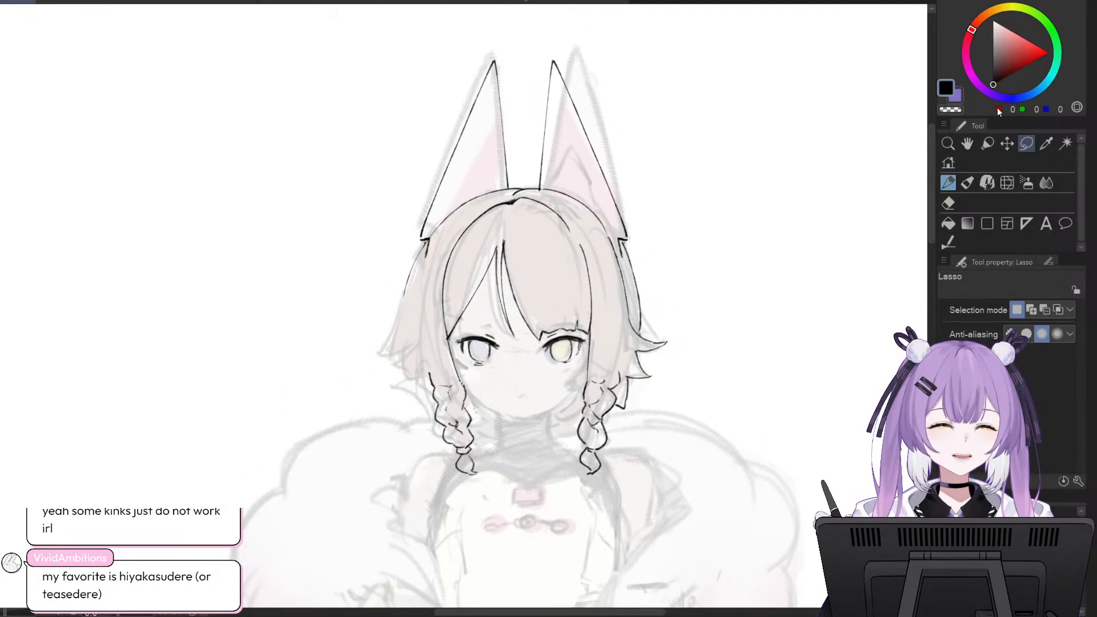
left_click(1007, 182)
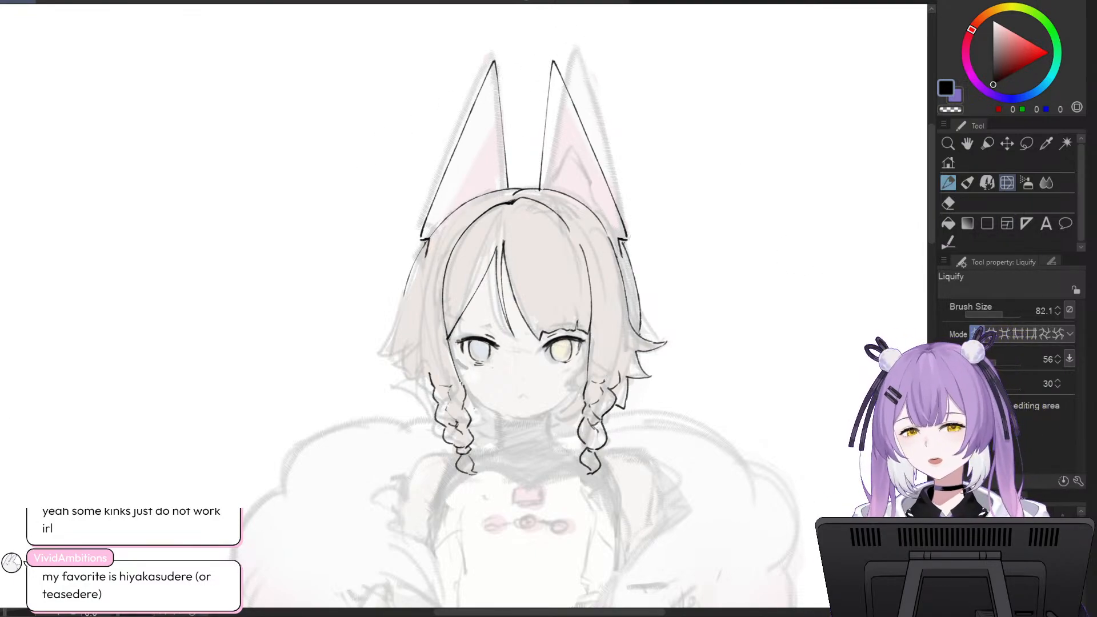
key("ctrl+z")
key("ctrl+y")
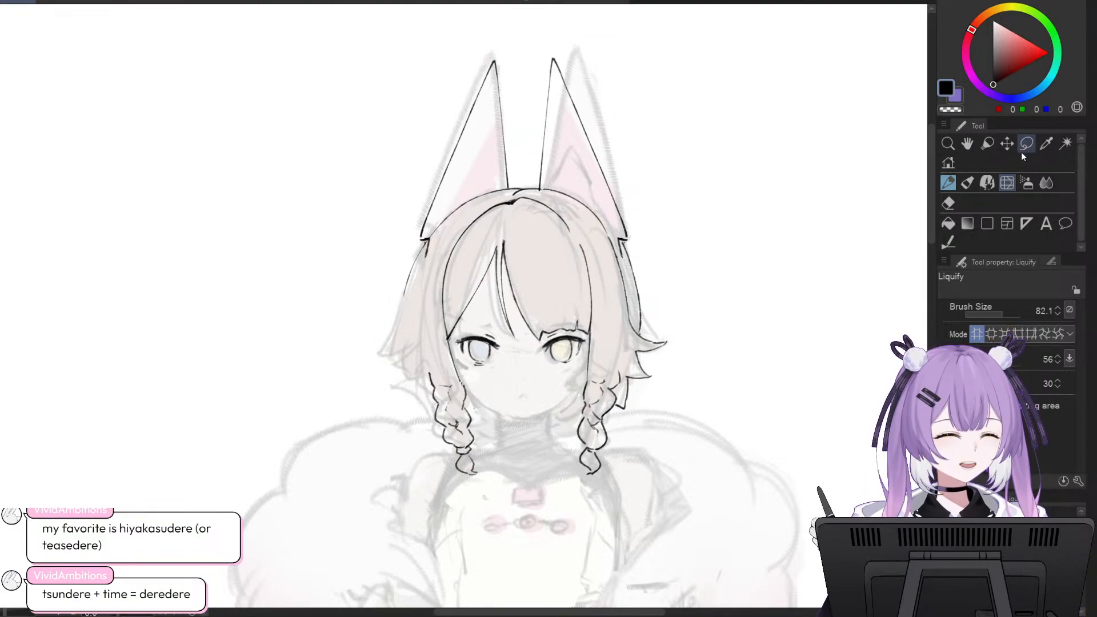
- Try to ink a hair strand line from beneath the grey eye side's ear down the outer hair with the Koya Pen
left_click(986, 183)
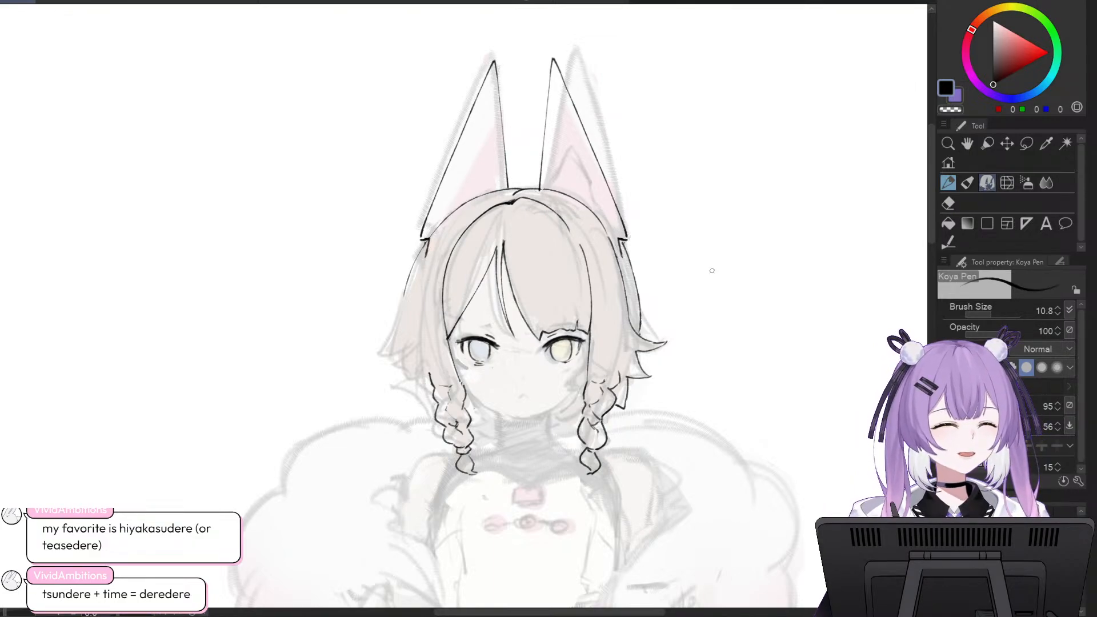
left_click_drag(427, 251, 410, 326)
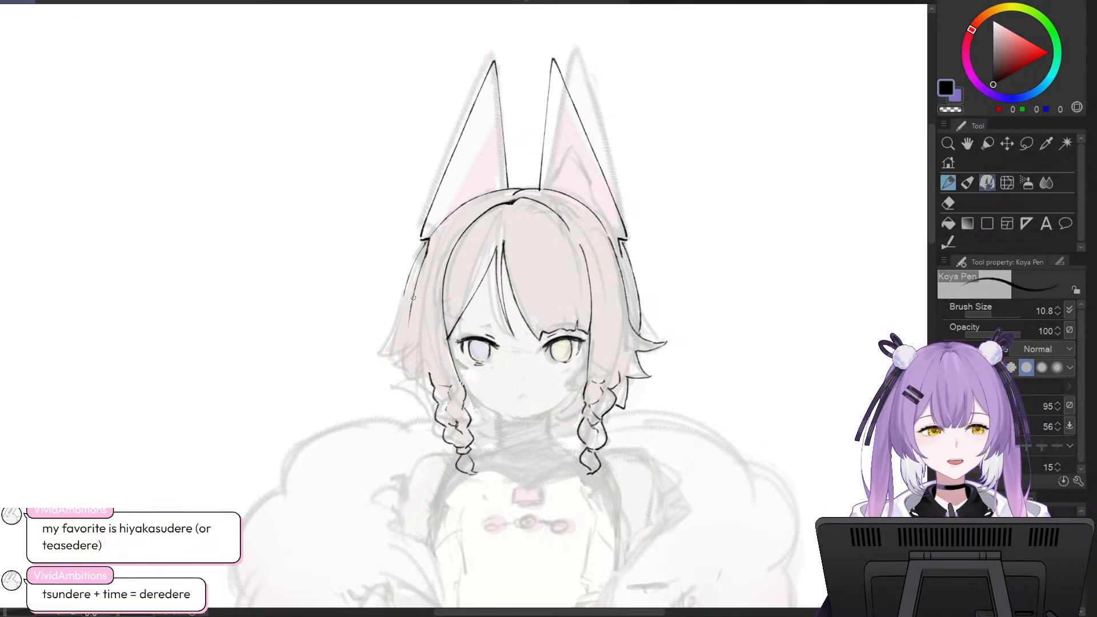
key("ctrl+z")
left_click_drag(426, 255, 401, 341)
key("ctrl+z")
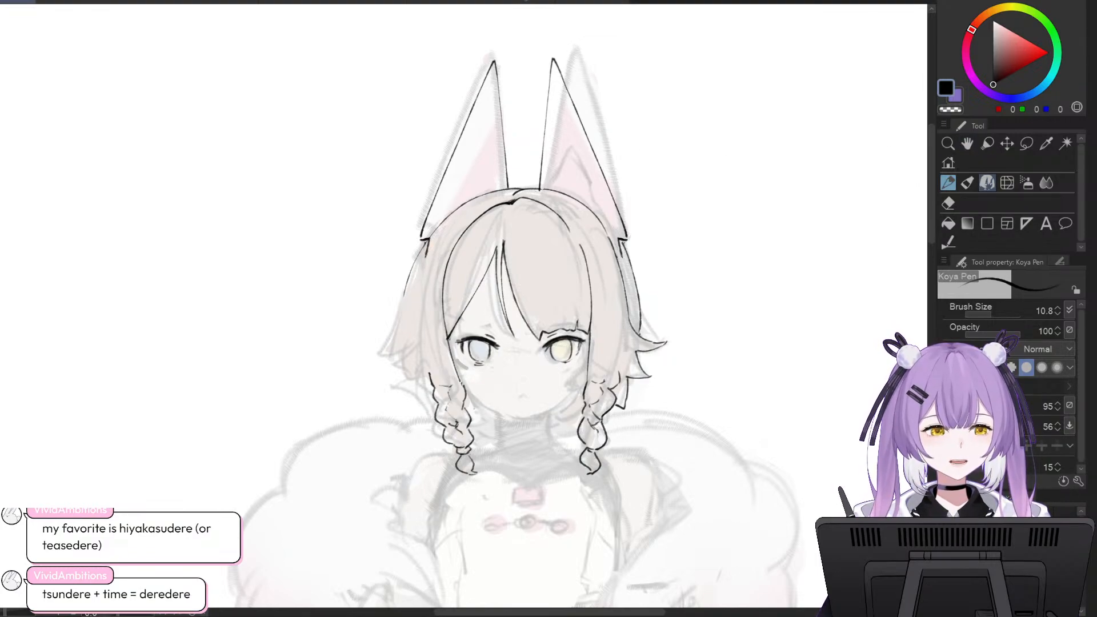
mouse_move(426, 252)
left_mouse_down()
mouse_move(411, 268)
mouse_move(402, 349)
left_mouse_up()
key("ctrl+z")
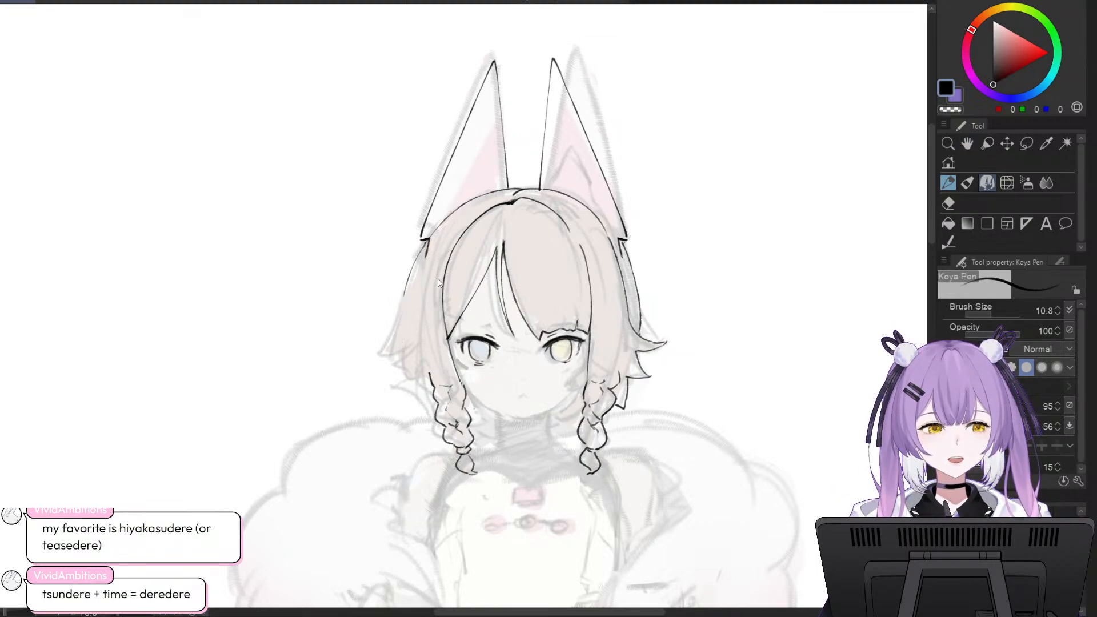
- Ink the long strand line inside the grey eye side's outer hair, running from below the ear toward the flared tips
left_click(948, 204)
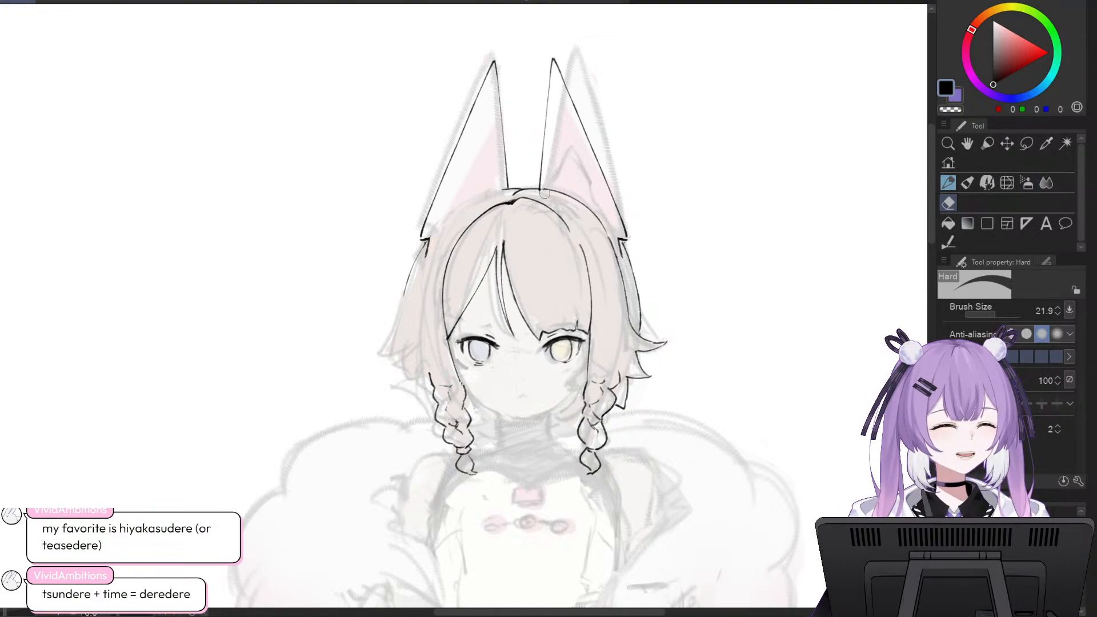
key("p")
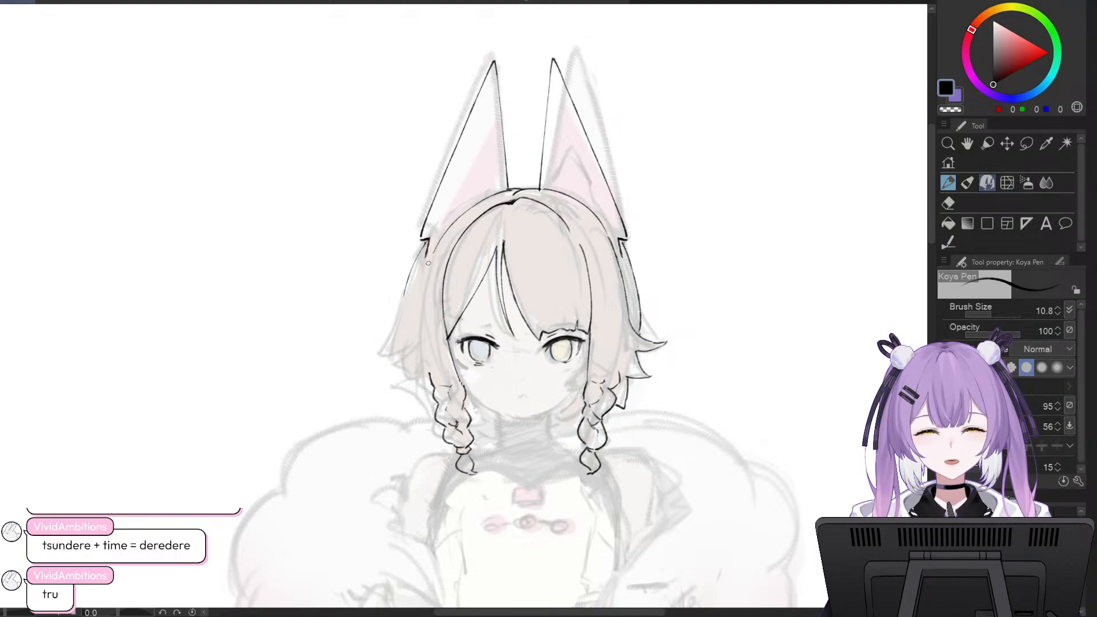
left_click_drag(510, 190, 418, 310)
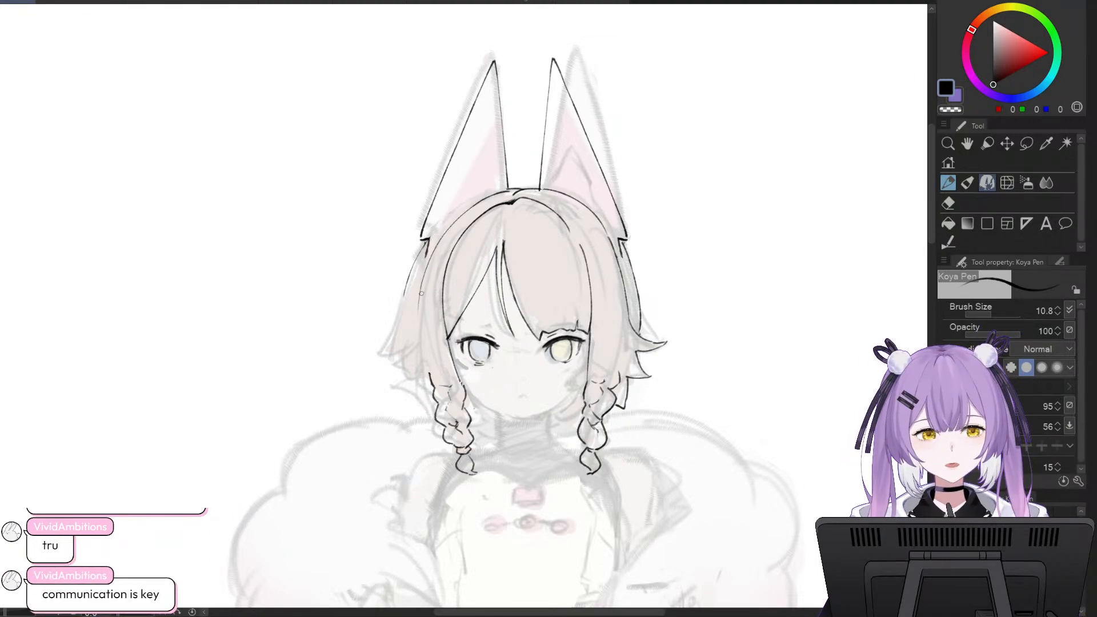
left_click_drag(419, 304, 413, 336)
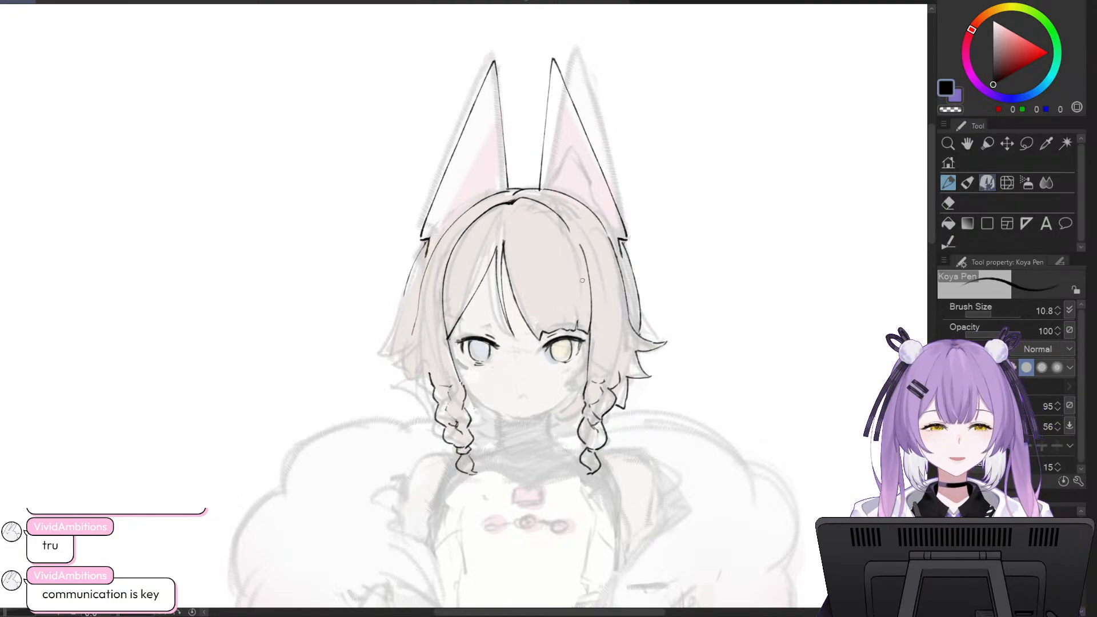
left_click_drag(424, 271, 413, 326)
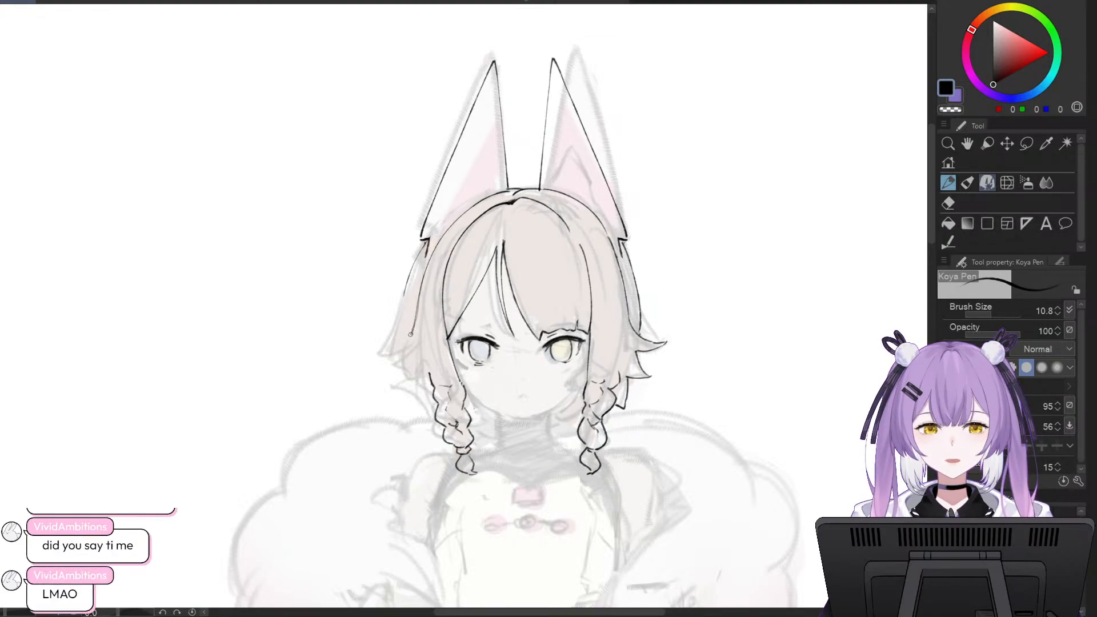
key("ctrl+z")
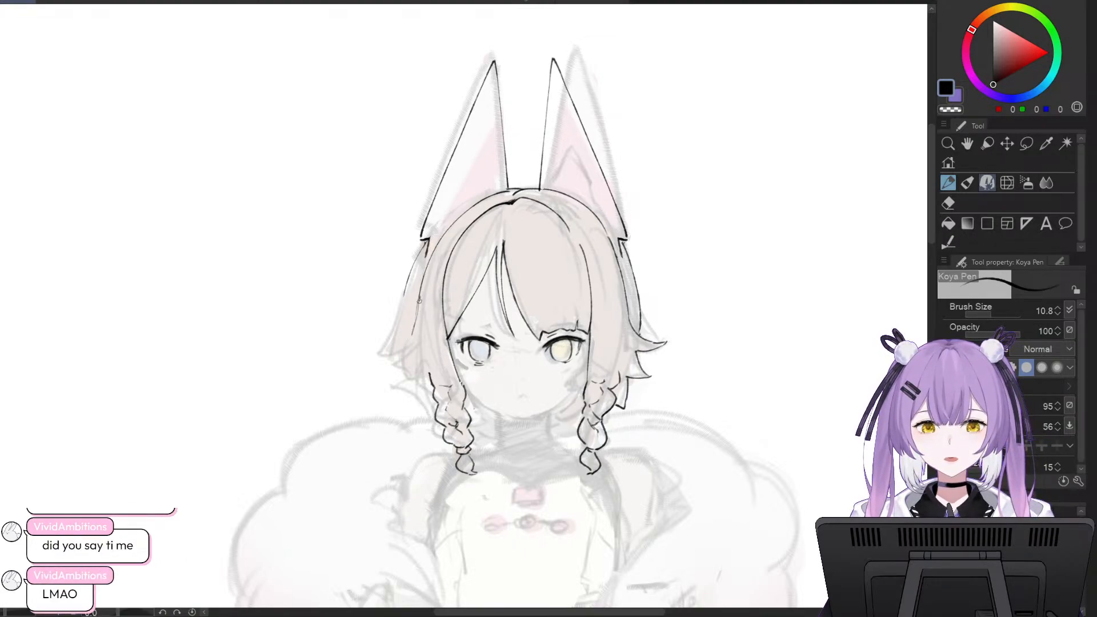
key("ctrl+z")
left_click_drag(419, 301, 410, 339)
key("ctrl+z")
left_click_drag(419, 302, 410, 338)
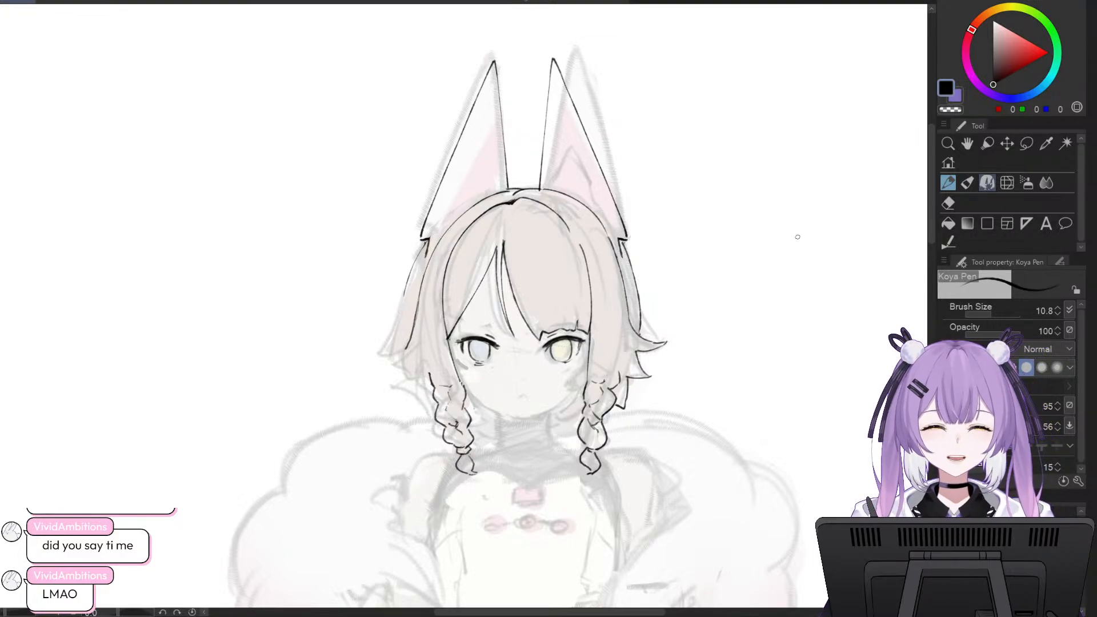
- Trim the strand line's lower end with the Hard eraser and ink the flared hair tips beneath it with the Koya Pen
key("e")
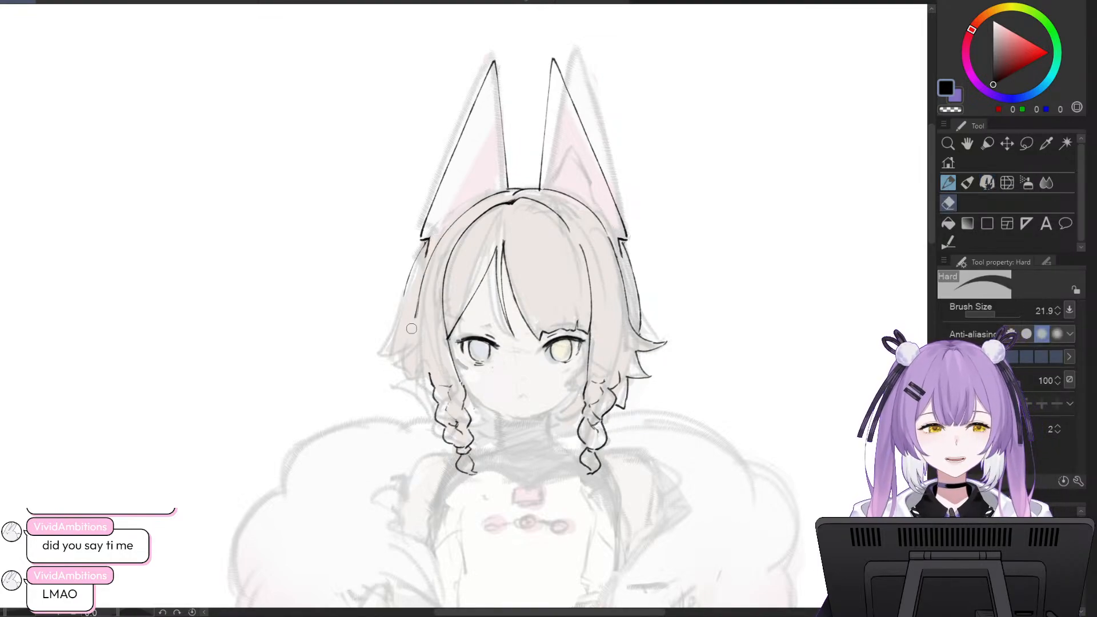
left_click(988, 181)
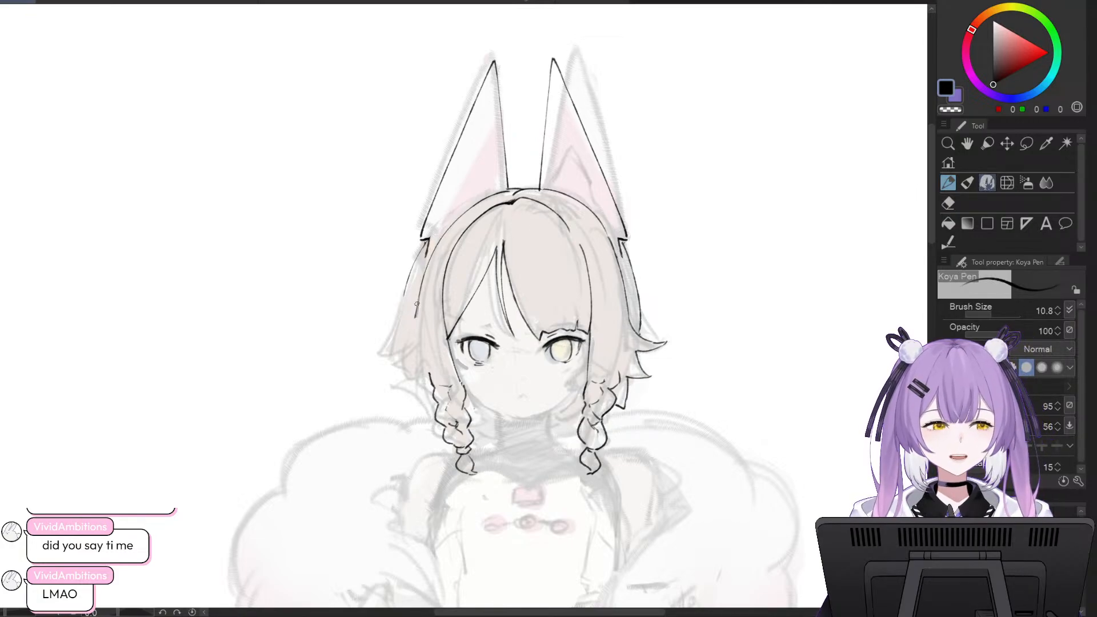
left_click_drag(417, 303, 401, 338)
key("ctrl+z")
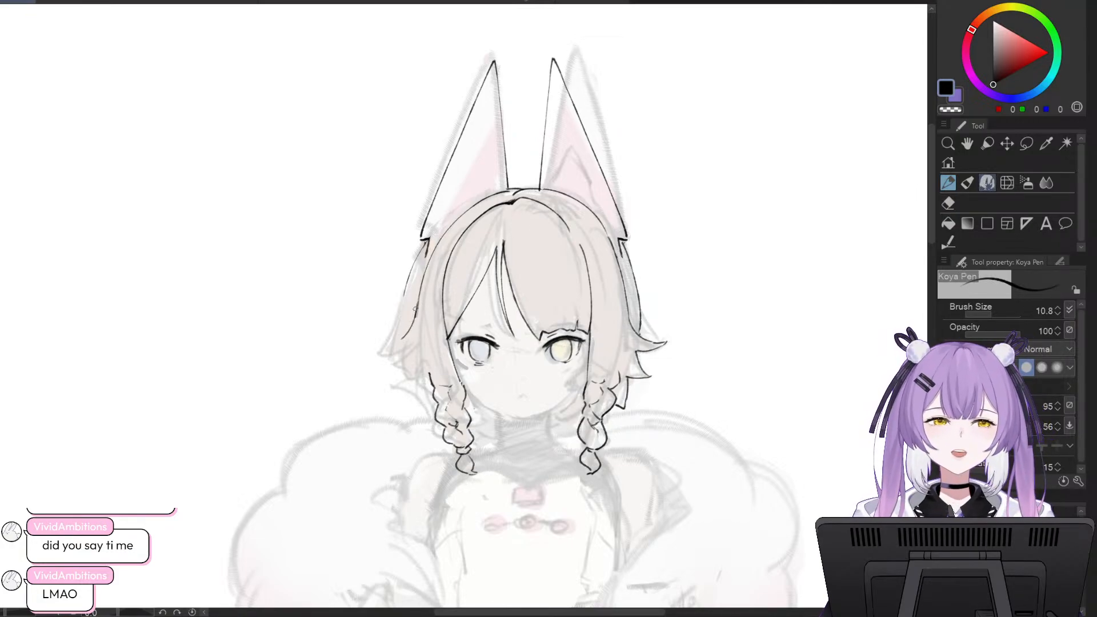
key("ctrl+z")
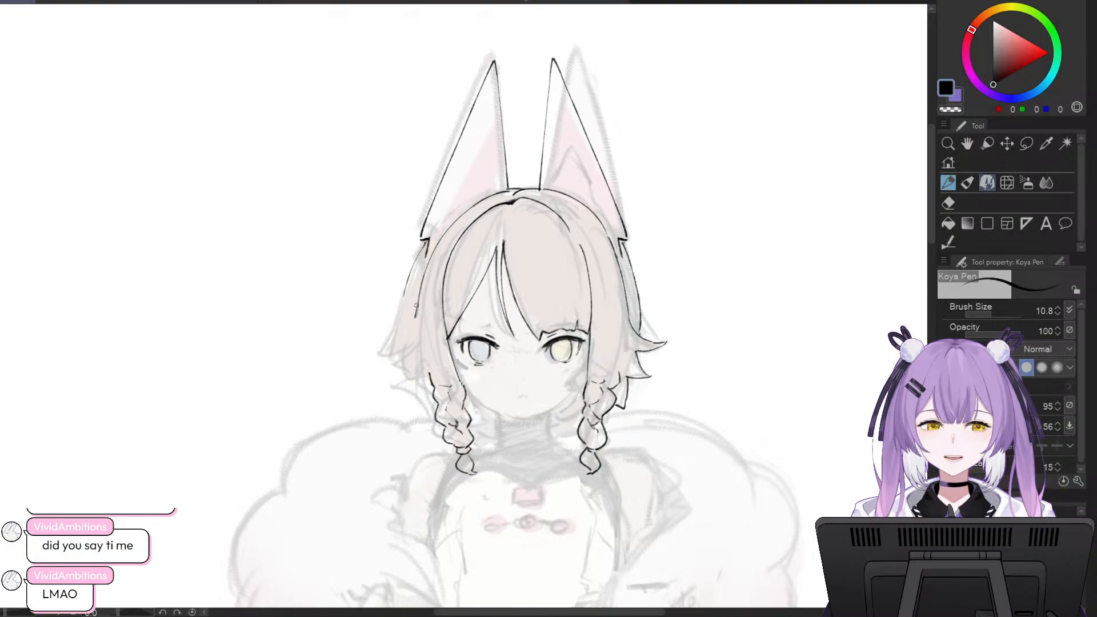
left_click_drag(417, 303, 398, 337)
key("ctrl+z")
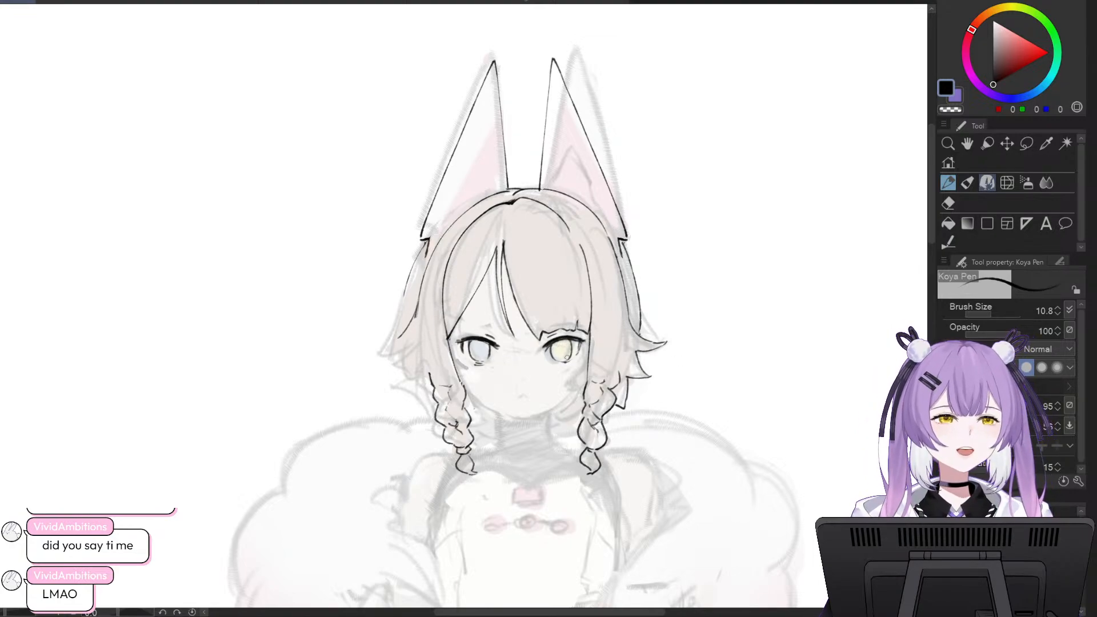
key("ctrl+z")
left_click_drag(399, 337, 419, 326)
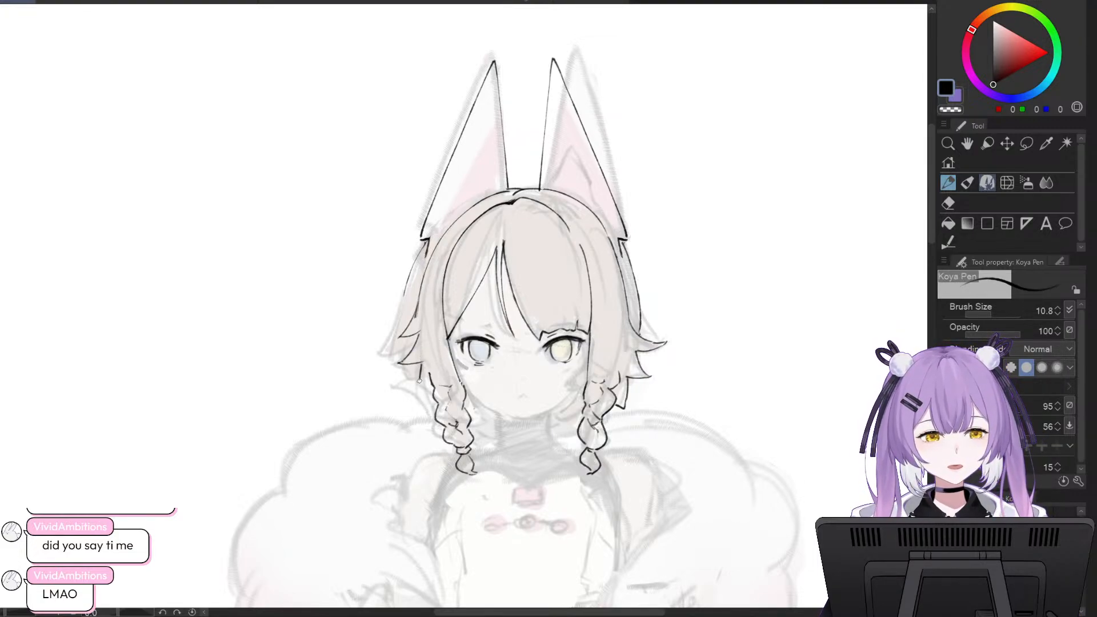
- Try to ink the short pointed hair tuft between the flared tips and the braid on the grey eye's side
key("ctrl+z")
left_click_drag(422, 361, 430, 396)
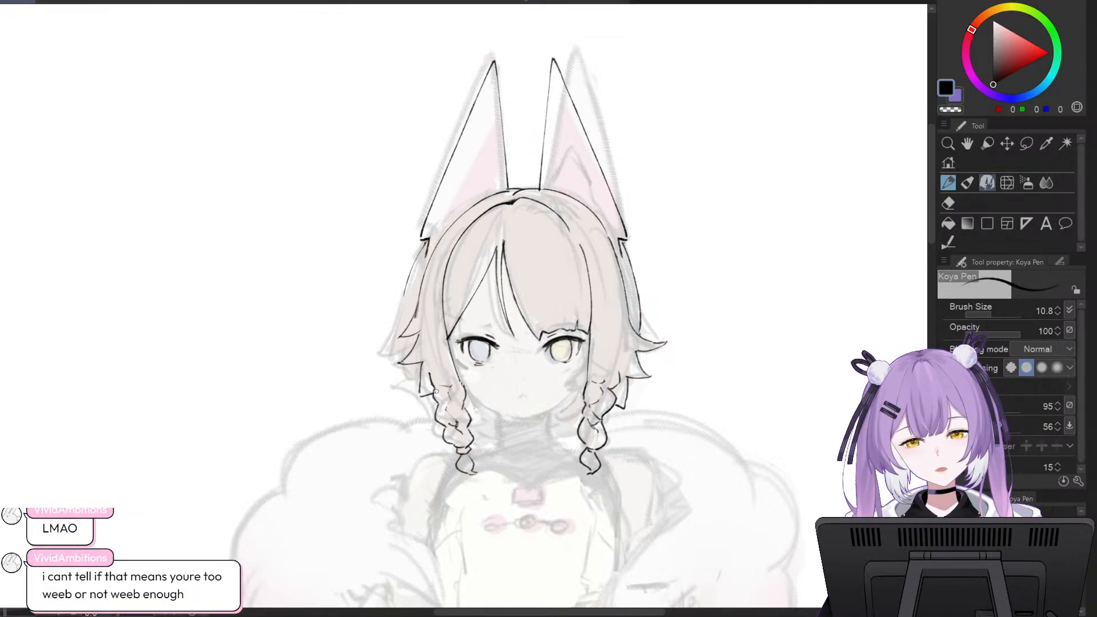
left_click_drag(420, 393, 433, 389)
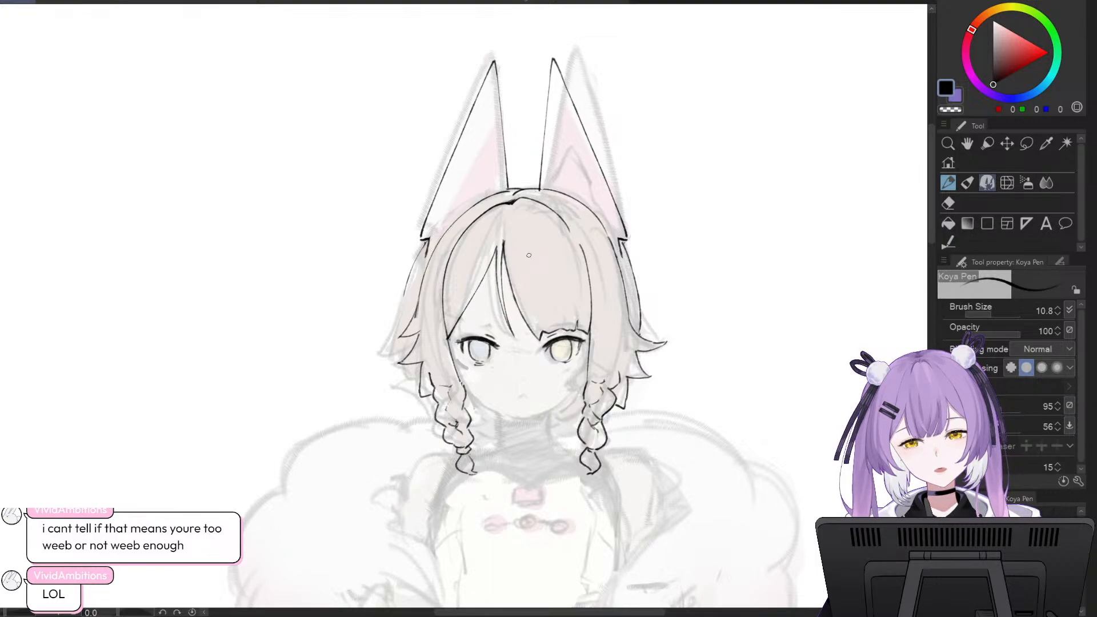
key("ctrl+z")
key("ctrl+z")
left_click_drag(425, 364, 421, 388)
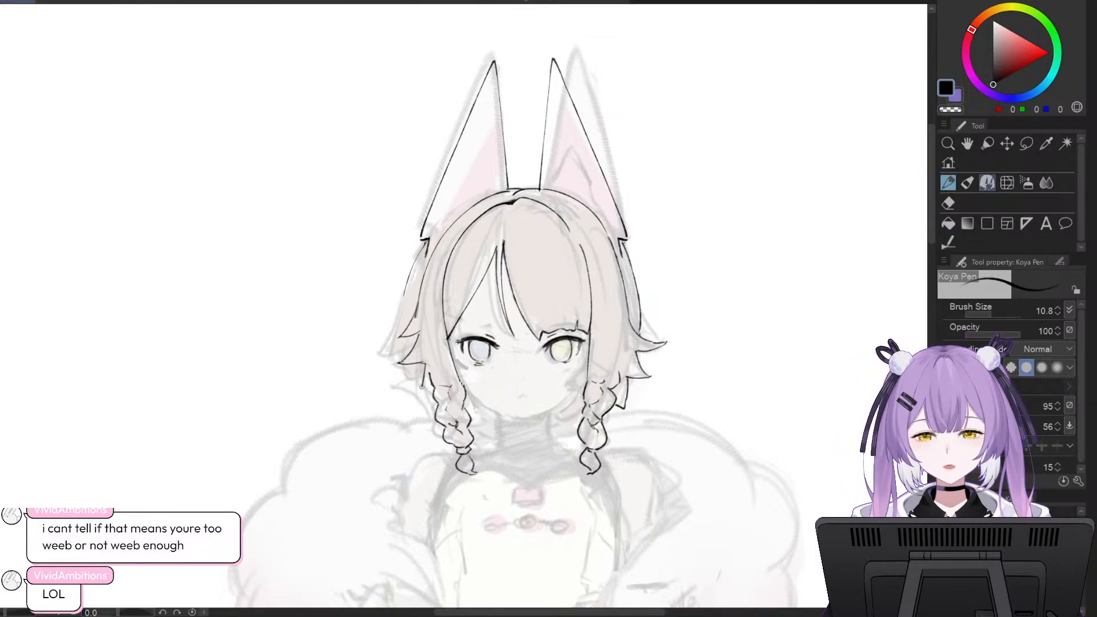
key("ctrl+z")
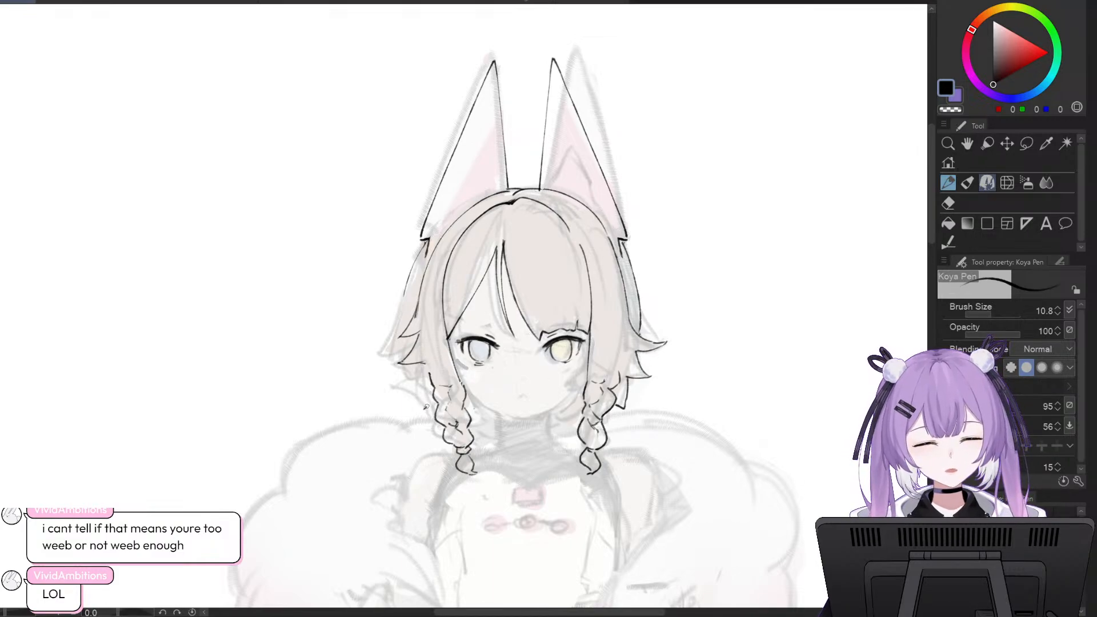
left_click_drag(424, 407, 425, 369)
key("ctrl+z")
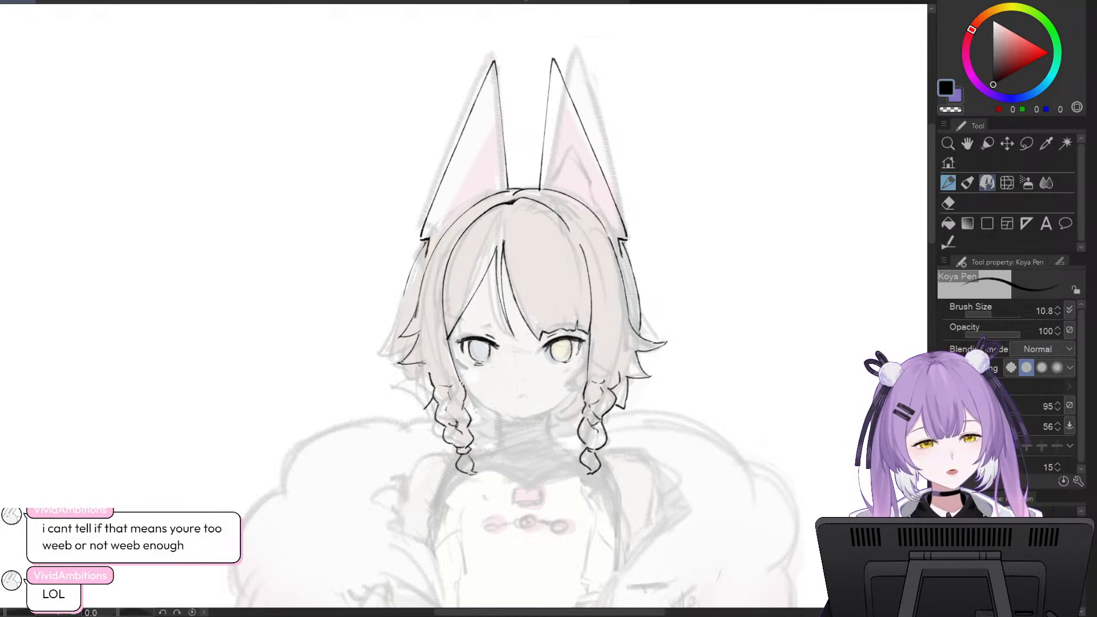
key("ctrl+z")
mouse_move(423, 408)
left_mouse_down()
mouse_move(420, 363)
mouse_move(415, 398)
mouse_move(429, 391)
left_mouse_up()
key("ctrl+z")
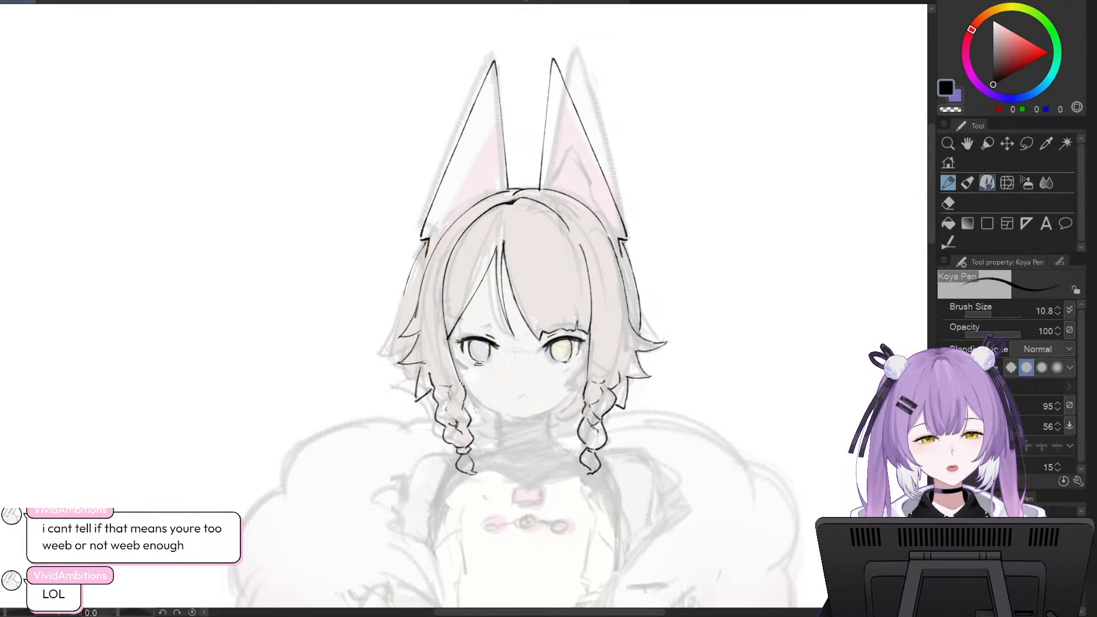
key("ctrl+z")
key("ctrl+z")
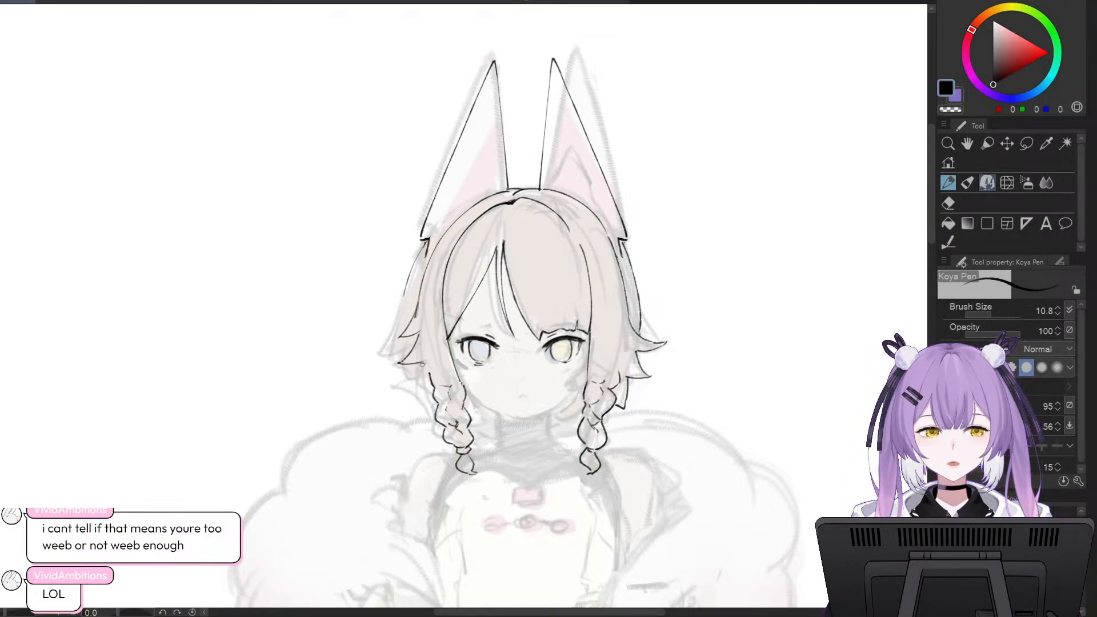
mouse_move(425, 363)
left_mouse_down()
mouse_move(415, 389)
mouse_move(431, 389)
left_mouse_up()
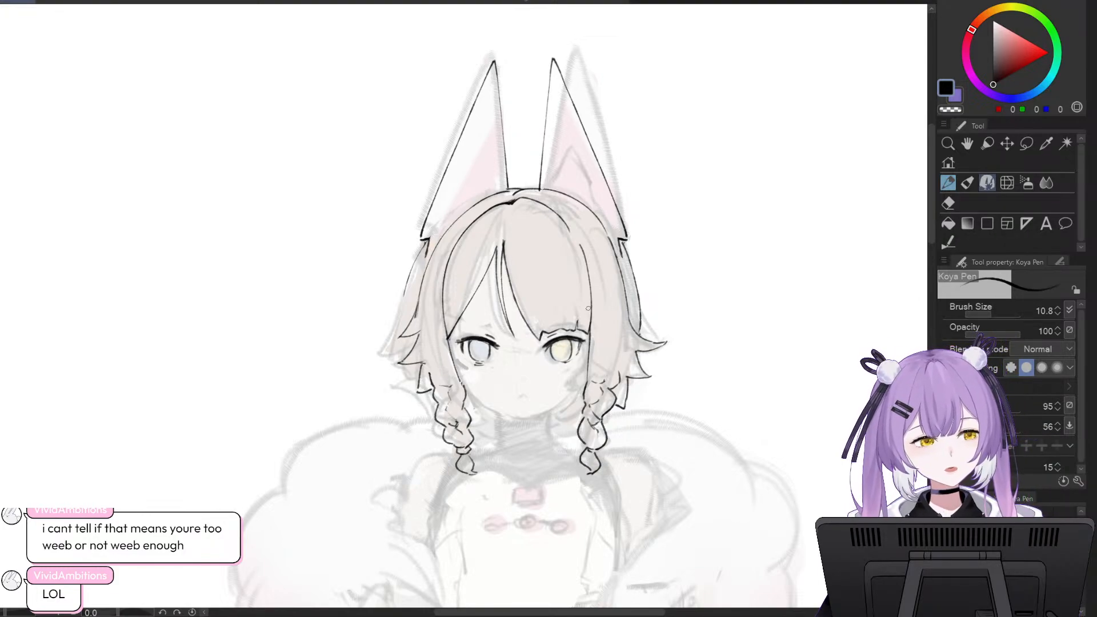
key("ctrl+z")
key("ctrl+z")
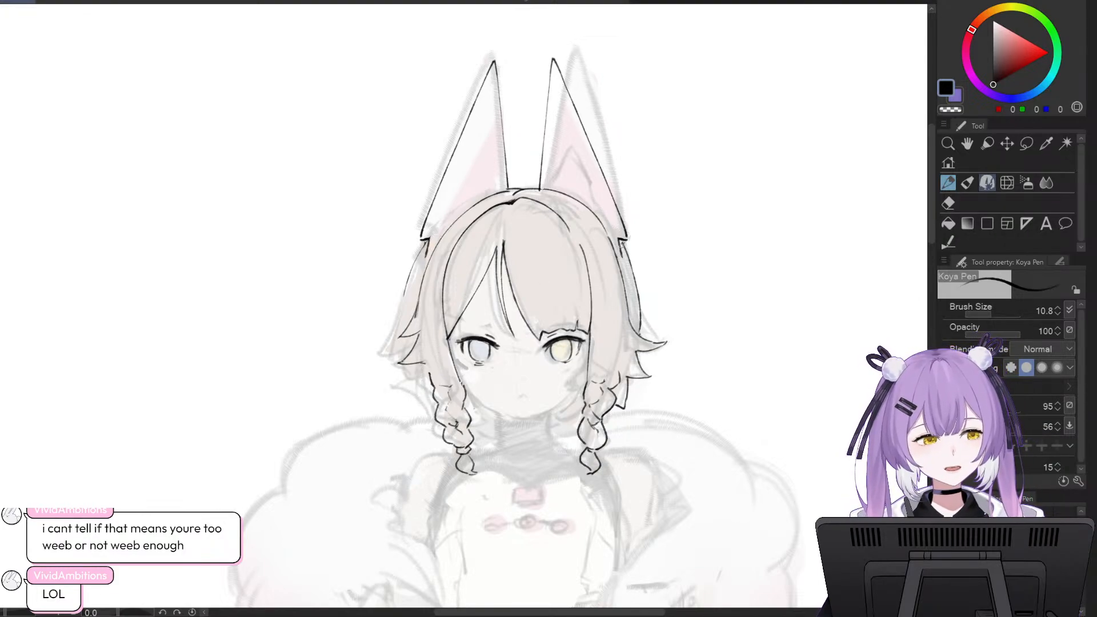
- Ink the small pointed tufts below the flared tips and beside the grey eye side's braid, cleaning the lines with the Hard eraser
left_click(949, 205)
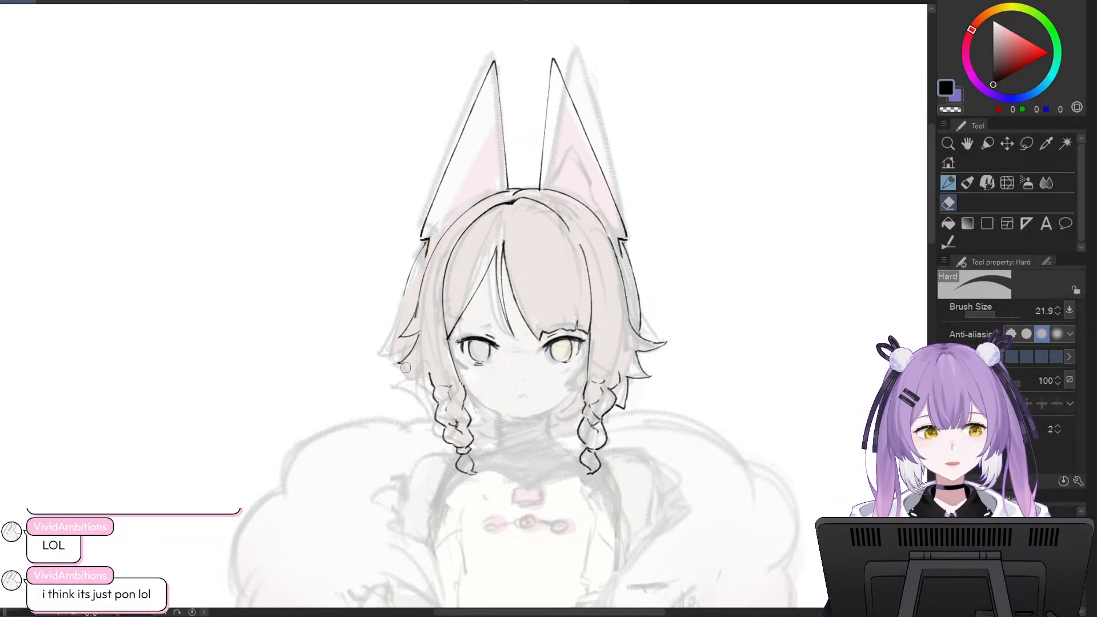
left_click(989, 185)
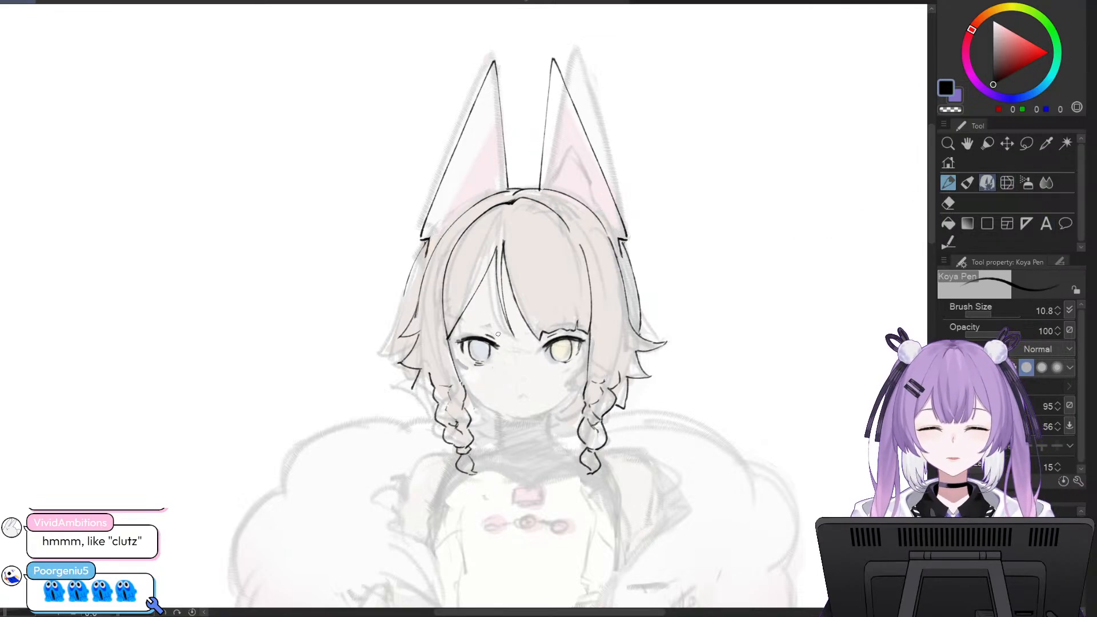
key("e")
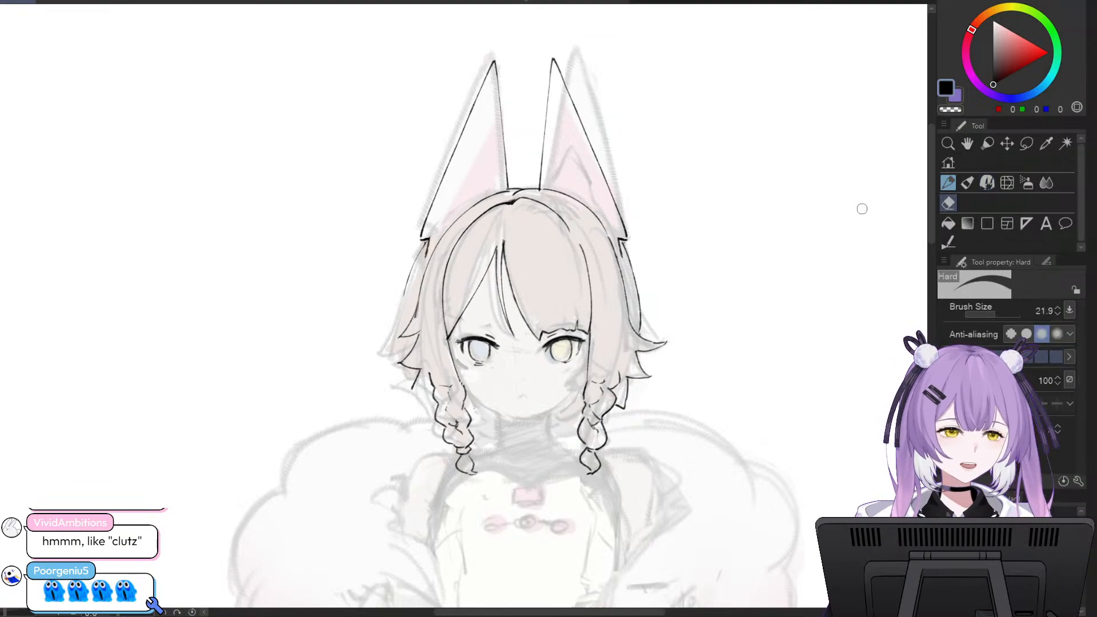
left_click(947, 183)
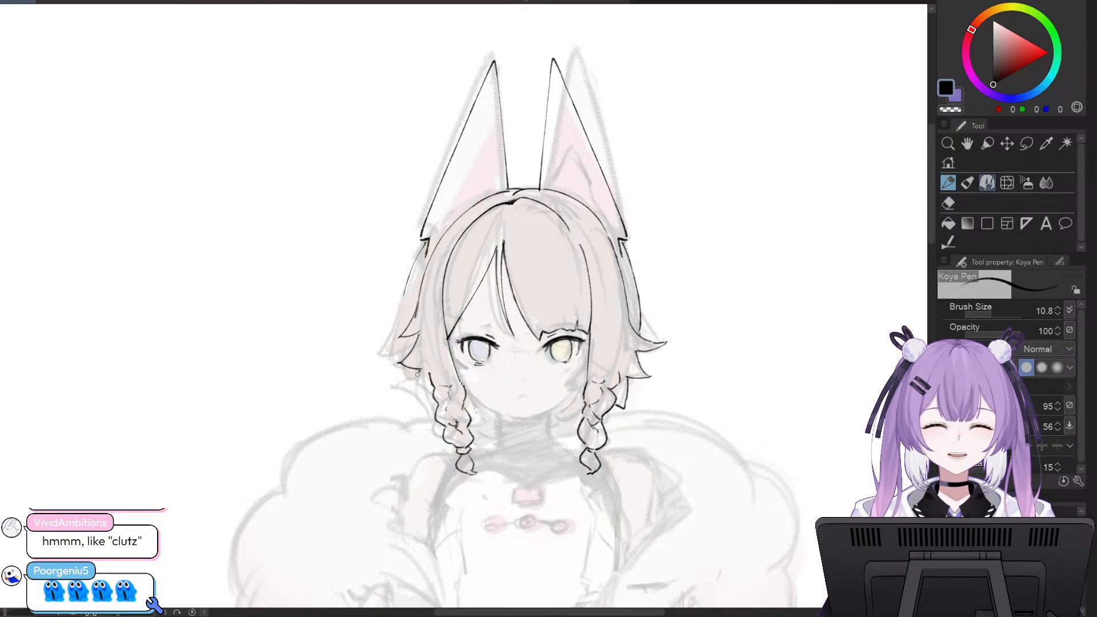
left_click_drag(418, 371, 415, 396)
key("ctrl+z")
key("ctrl+z")
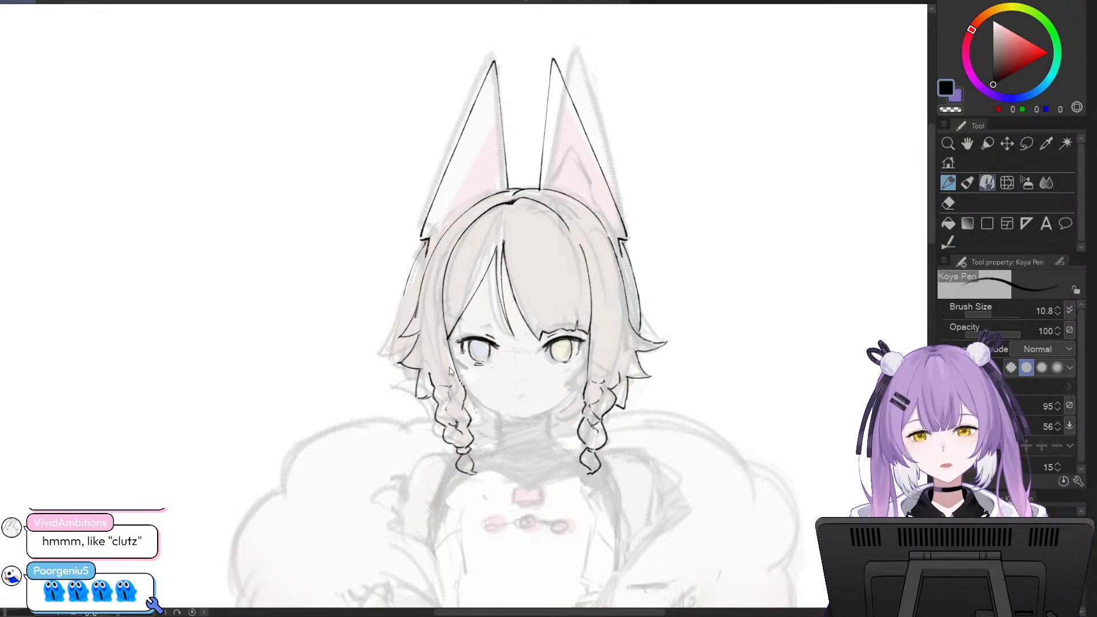
left_click_drag(419, 398, 434, 391)
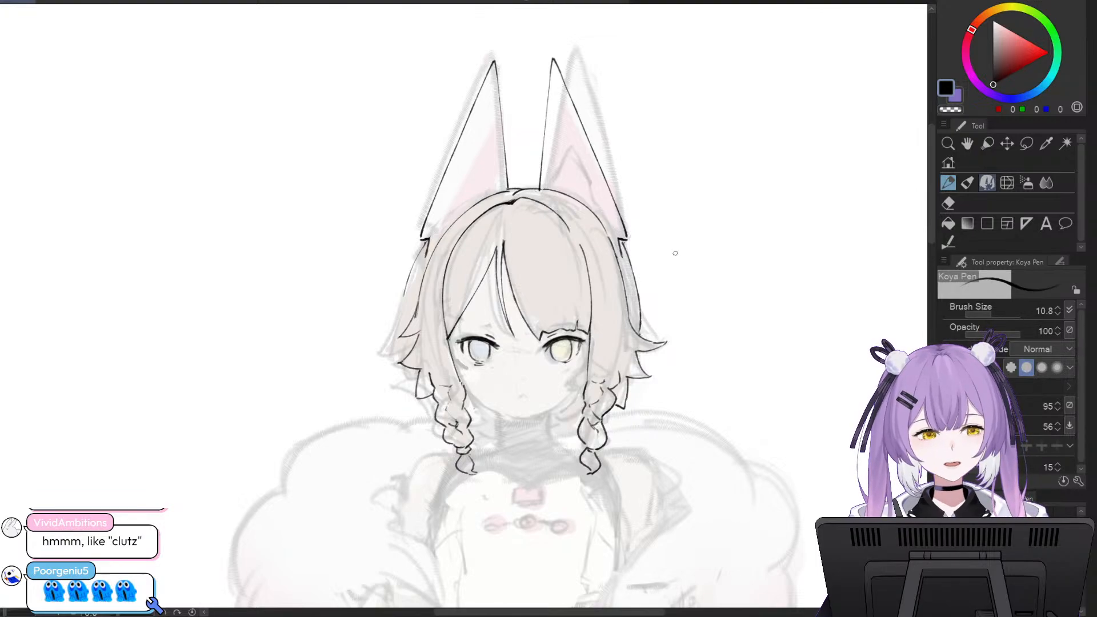
- Erase the lowest hair tip outside the drawing's right braid and redraw it with the Koya Pen
left_click(947, 202)
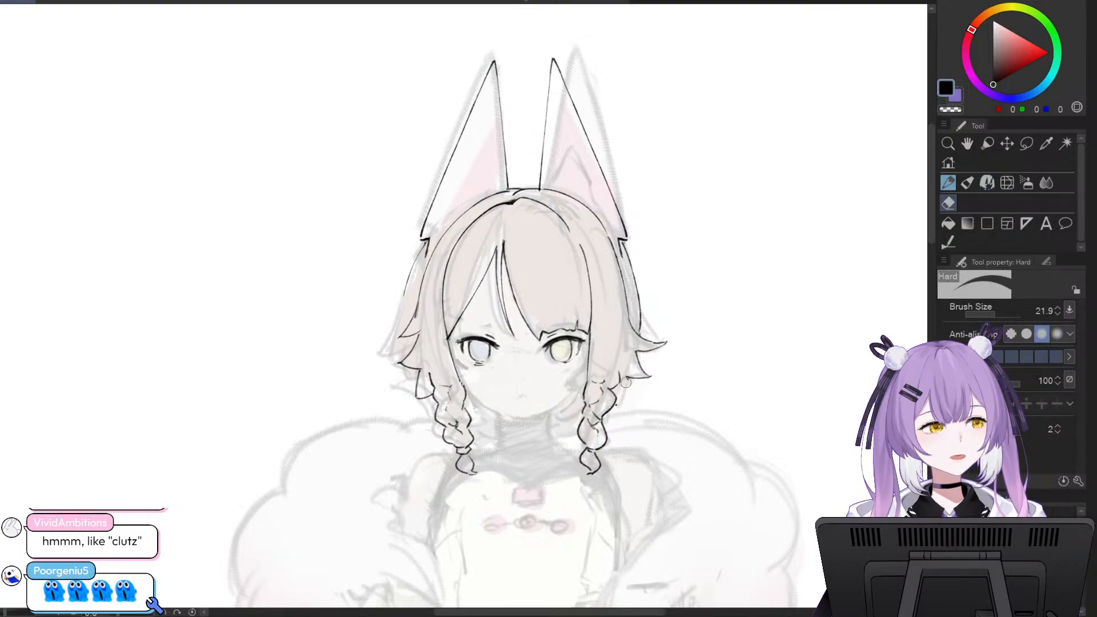
left_click(987, 184)
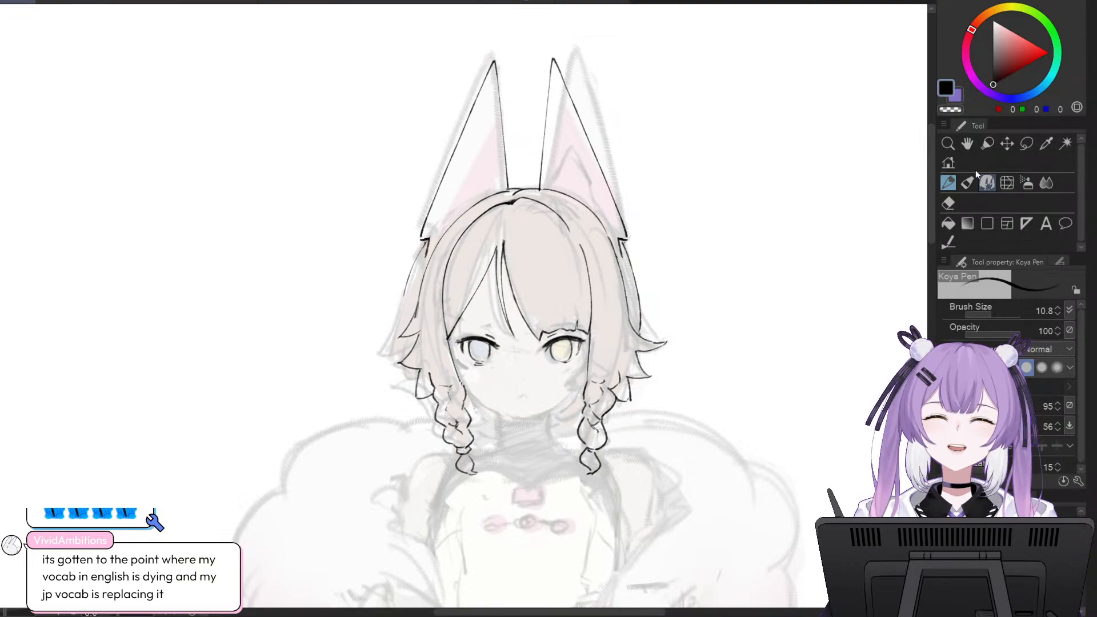
- Lasso the outer hair lines on the drawing's left side, shift them slightly outward, and erase the stray strokes left outside the hair
left_click(1026, 143)
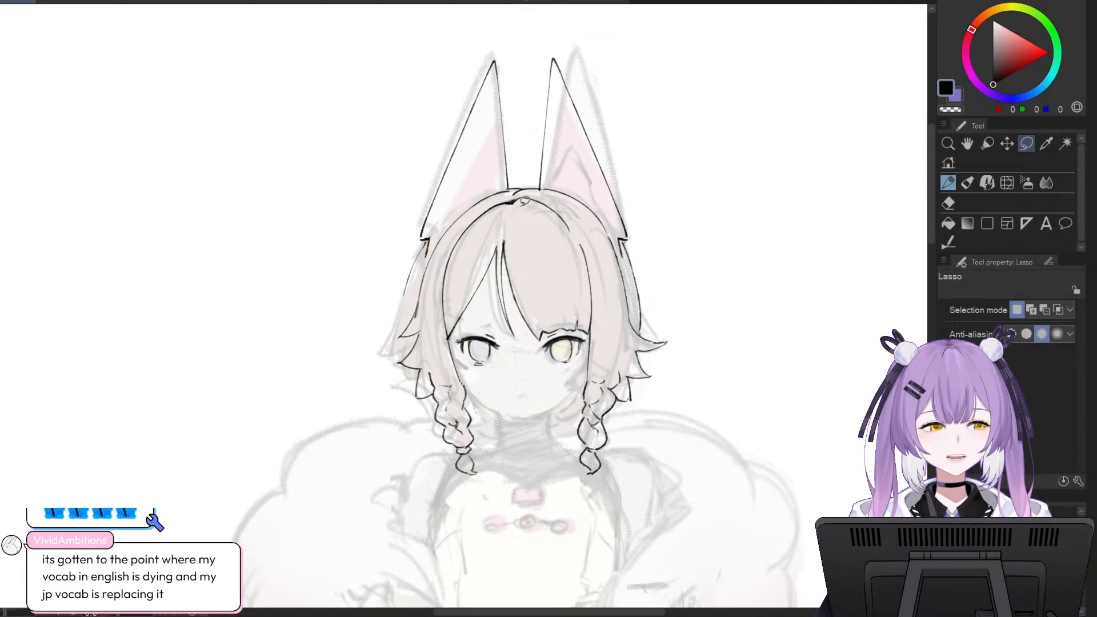
mouse_move(443, 254)
left_mouse_down()
mouse_move(391, 297)
mouse_move(373, 381)
mouse_move(410, 416)
mouse_move(402, 461)
mouse_move(445, 555)
mouse_move(469, 499)
mouse_move(448, 461)
mouse_move(456, 451)
mouse_move(446, 463)
mouse_move(434, 399)
left_mouse_up()
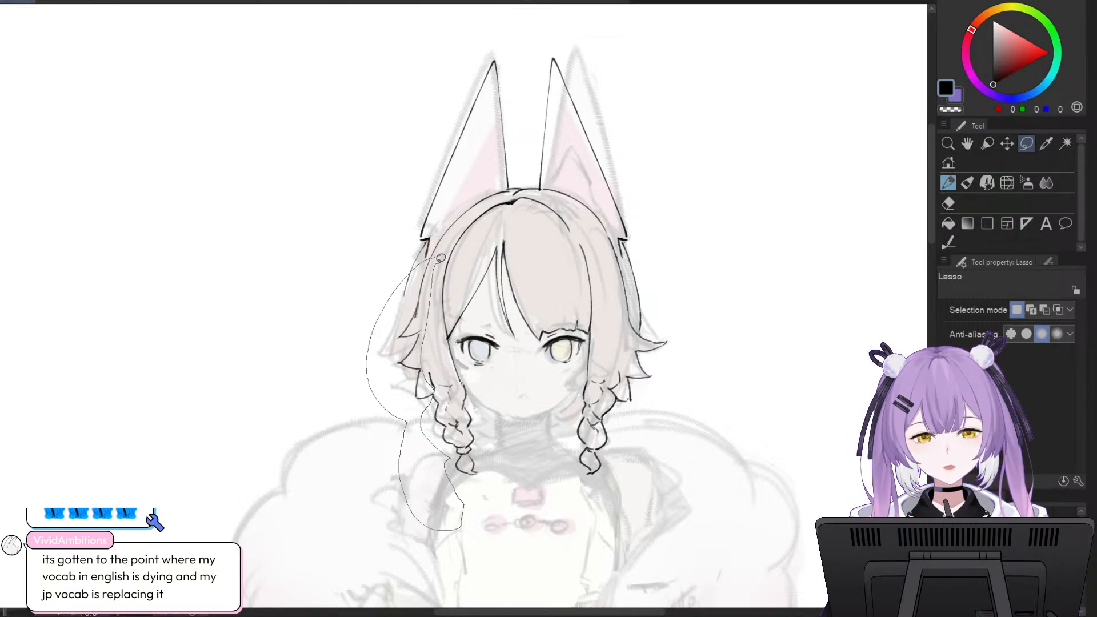
left_click_drag(440, 259, 441, 250)
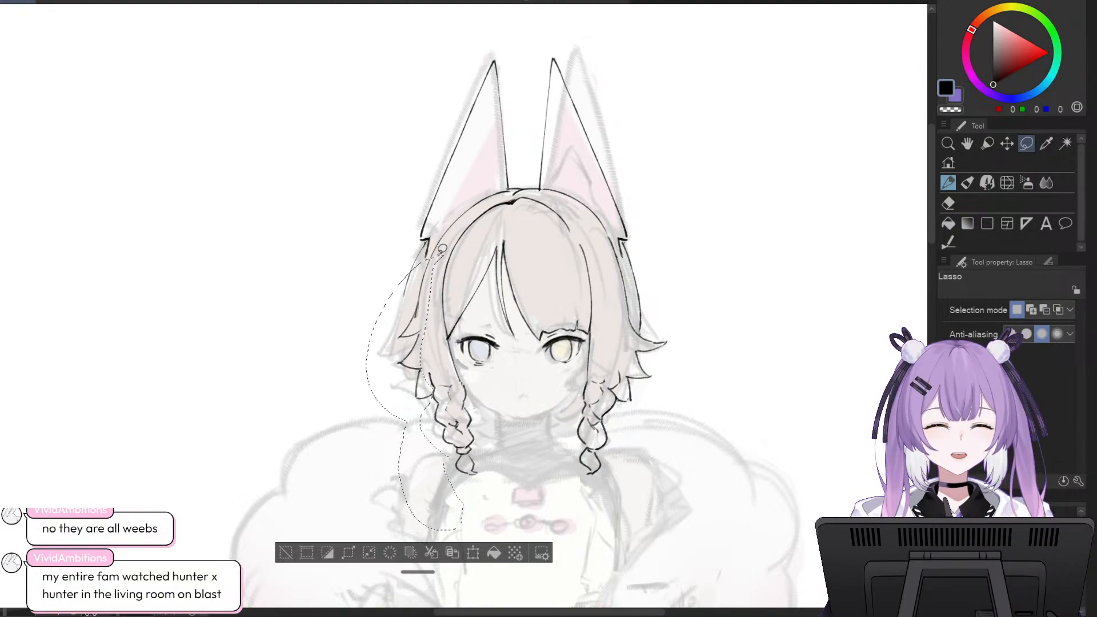
key("ctrl+t")
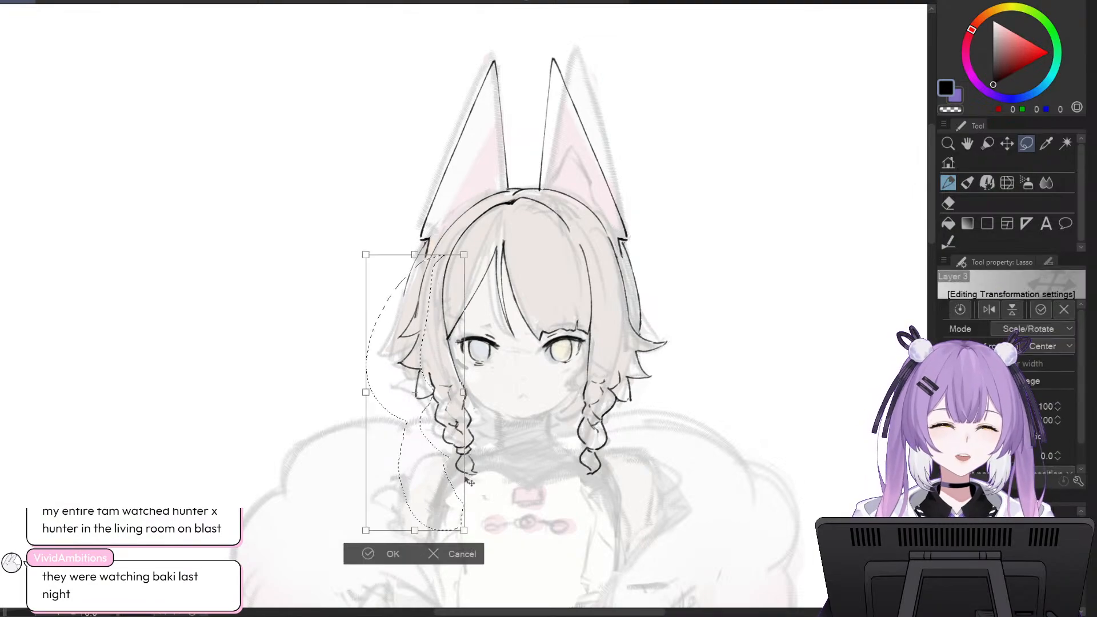
left_click_drag(448, 491, 429, 498)
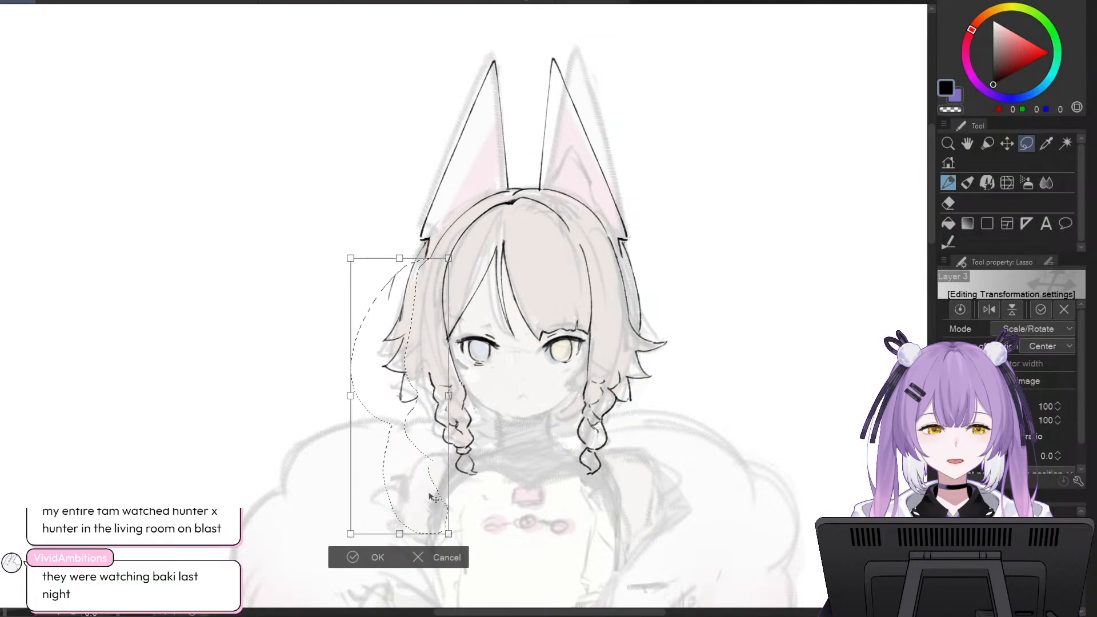
left_click(382, 552)
left_click(410, 525)
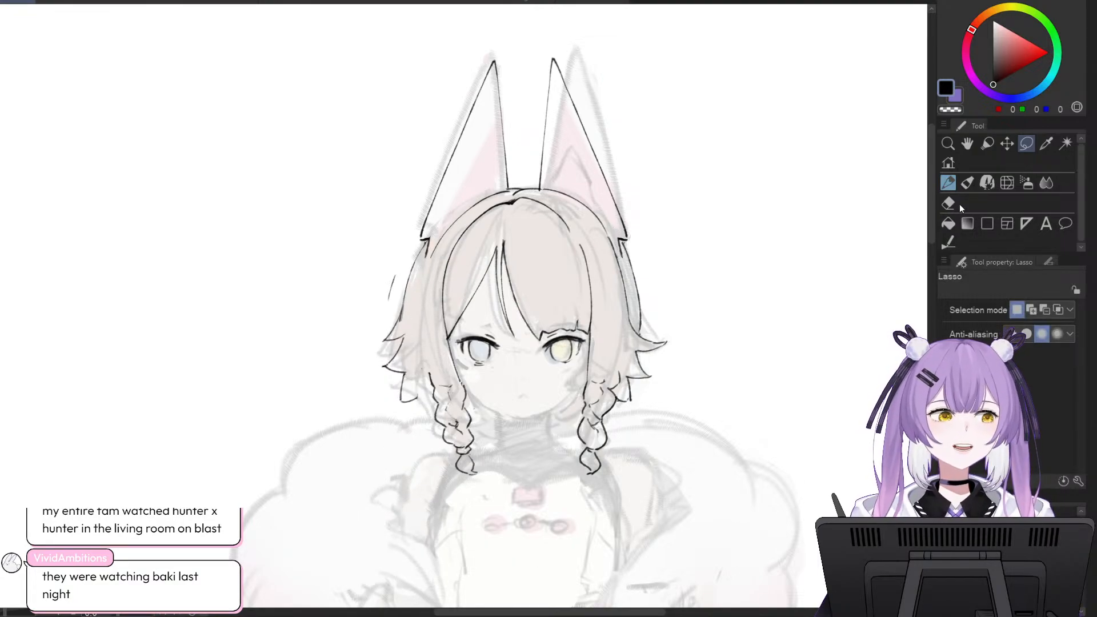
left_click(949, 204)
left_click_drag(393, 269, 393, 297)
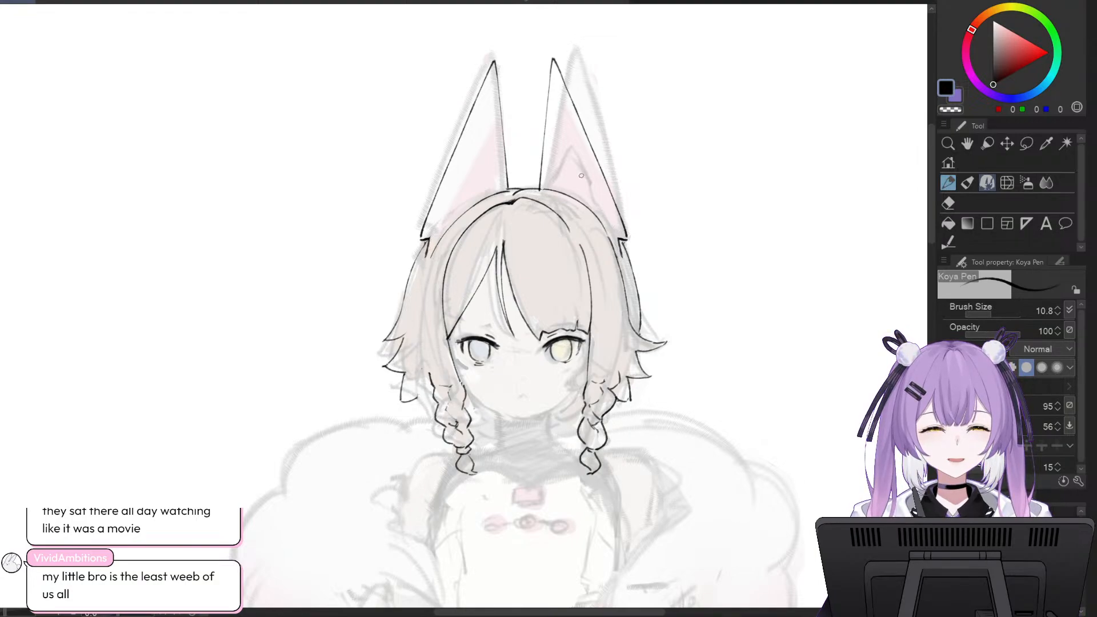
- Erase the bang line running down from the parting on the drawing's left side and redraw it with the Koya Pen
left_click(949, 203)
left_click_drag(451, 336, 491, 247)
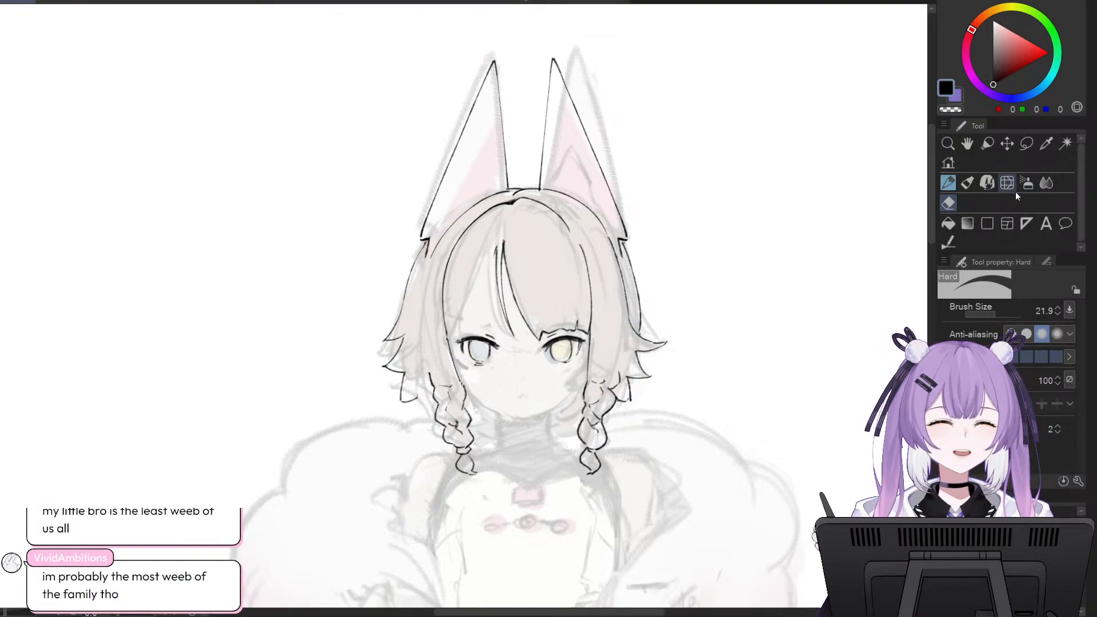
left_click(985, 184)
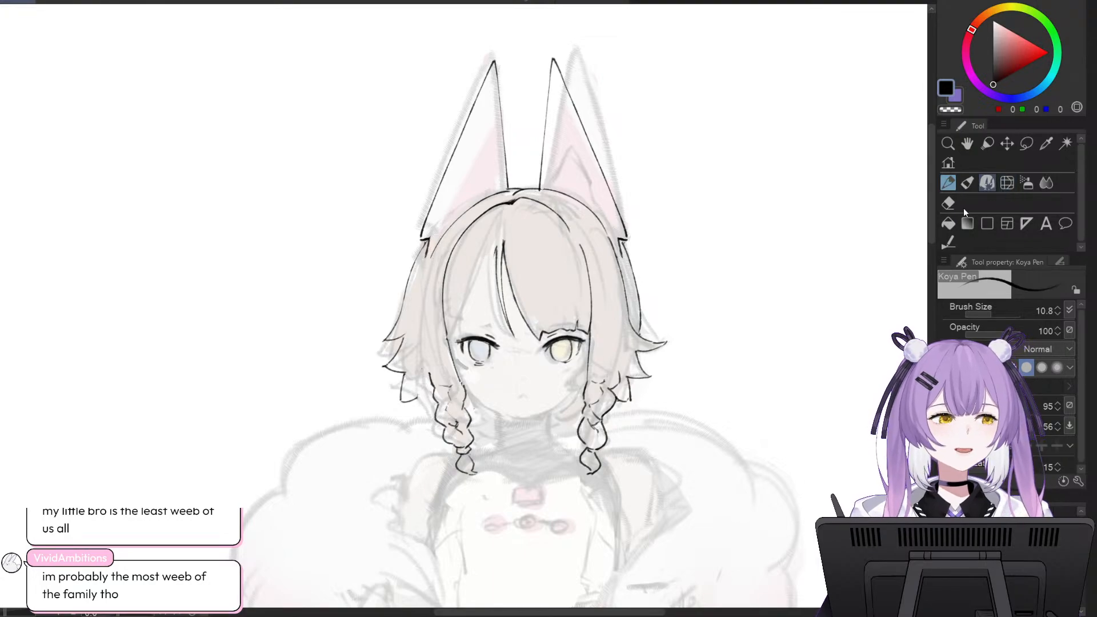
left_click(947, 203)
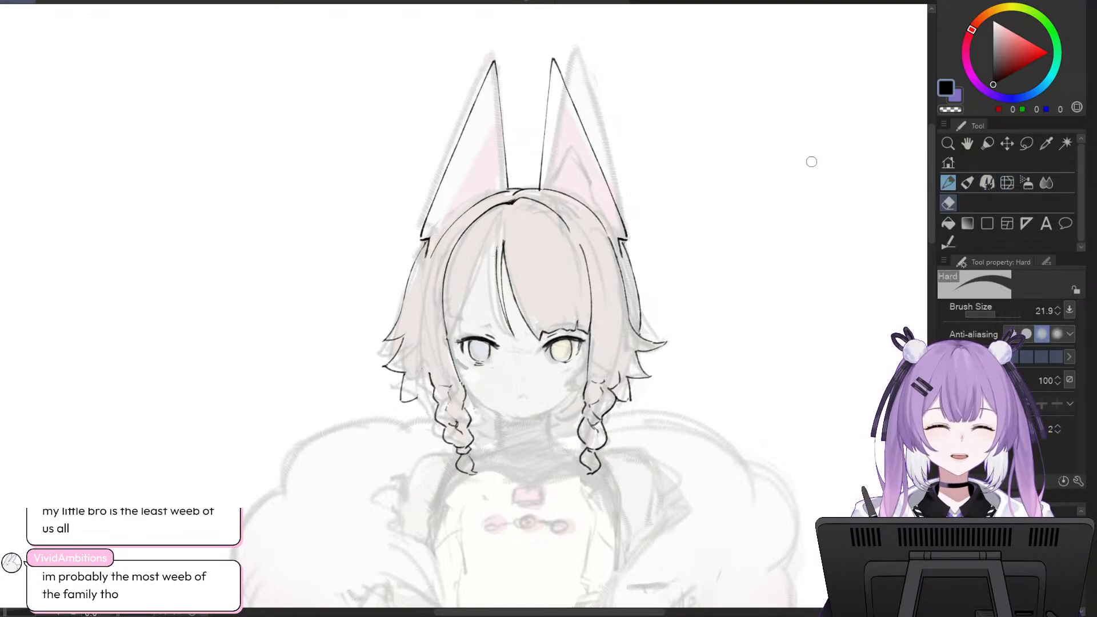
left_click(987, 184)
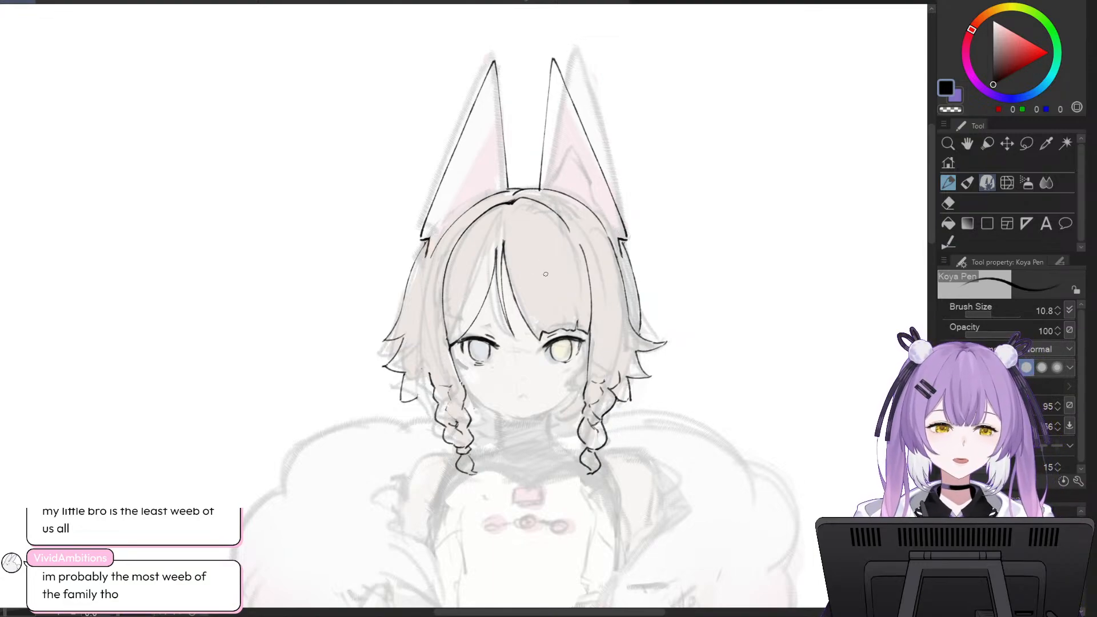
- Ink a short, rounded eyebrow above the grey eye, undoing unsatisfactory strokes
left_click_drag(481, 320, 485, 318)
key("ctrl+z")
key("ctrl+z")
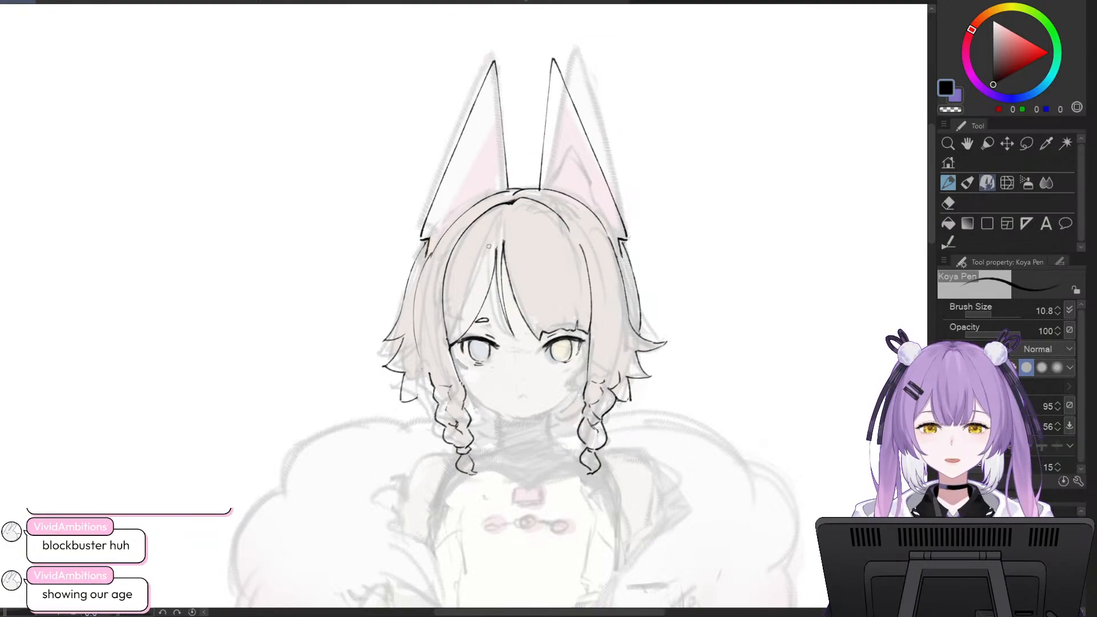
- Lasso the braid on the drawing's left side and rotate it by -3.2 degrees
left_click(1026, 145)
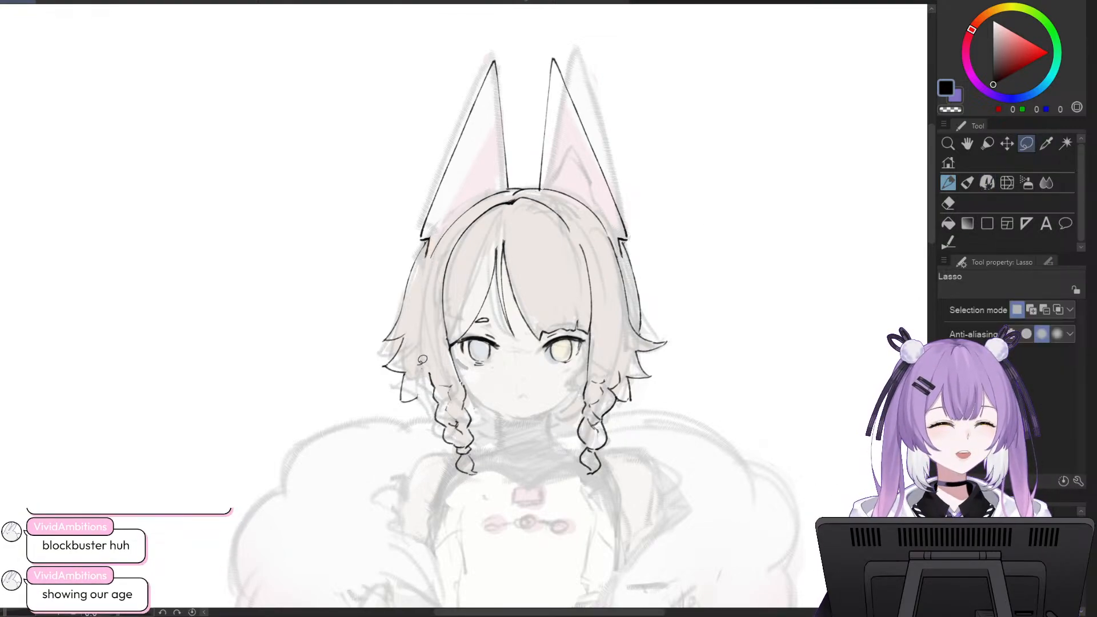
mouse_move(422, 358)
left_mouse_down()
mouse_move(425, 437)
mouse_move(447, 495)
mouse_move(472, 499)
mouse_move(459, 387)
mouse_move(430, 355)
left_mouse_up()
key("ctrl+t")
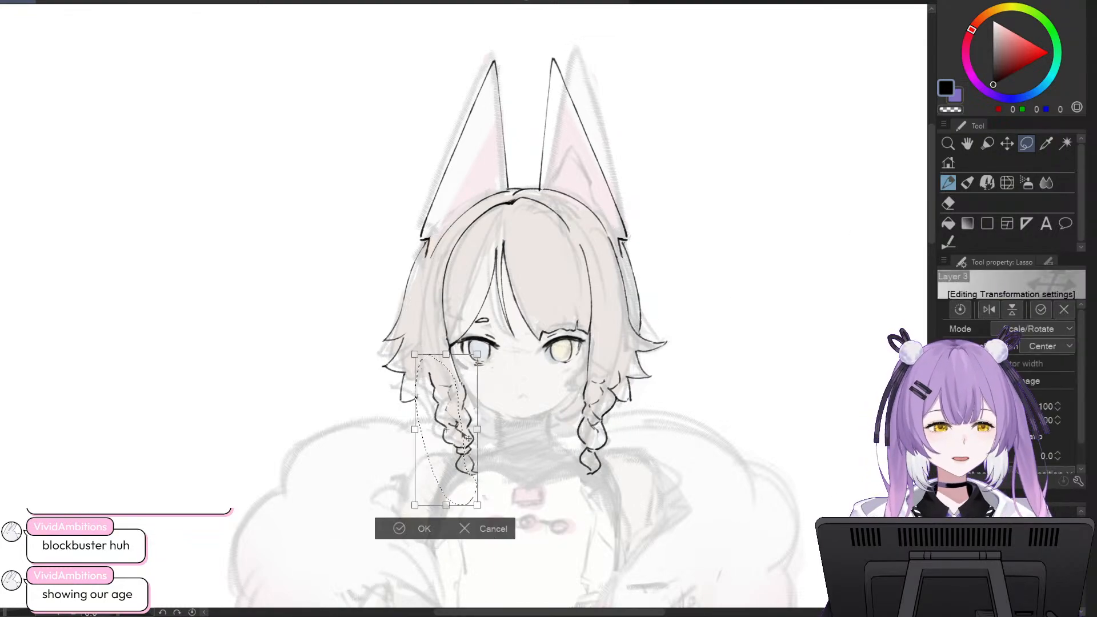
left_click_drag(496, 370, 493, 368)
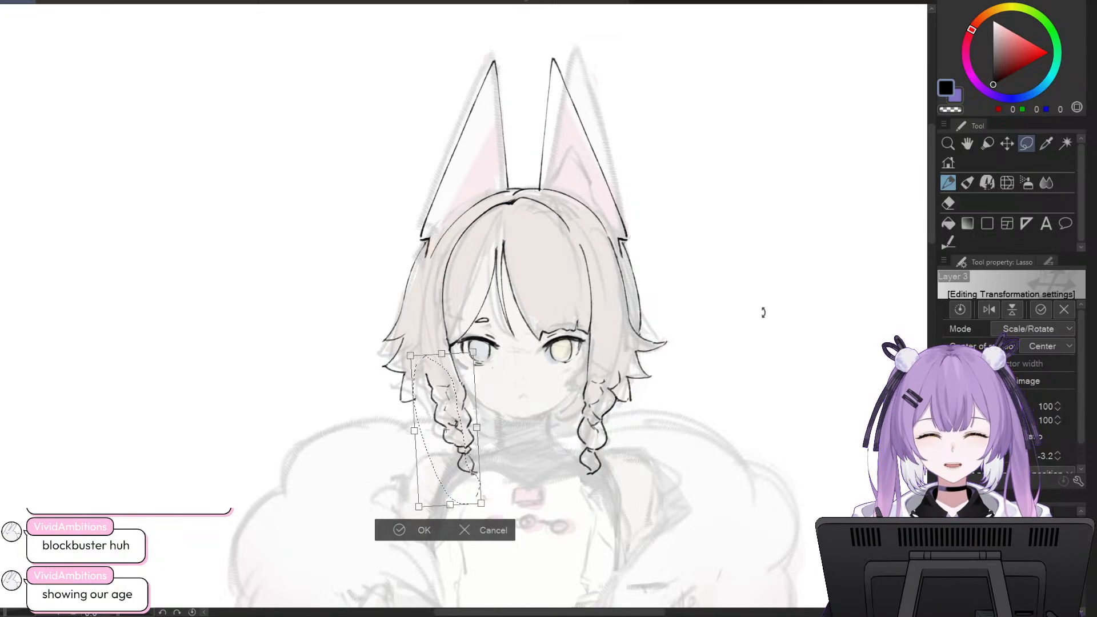
left_click(423, 530)
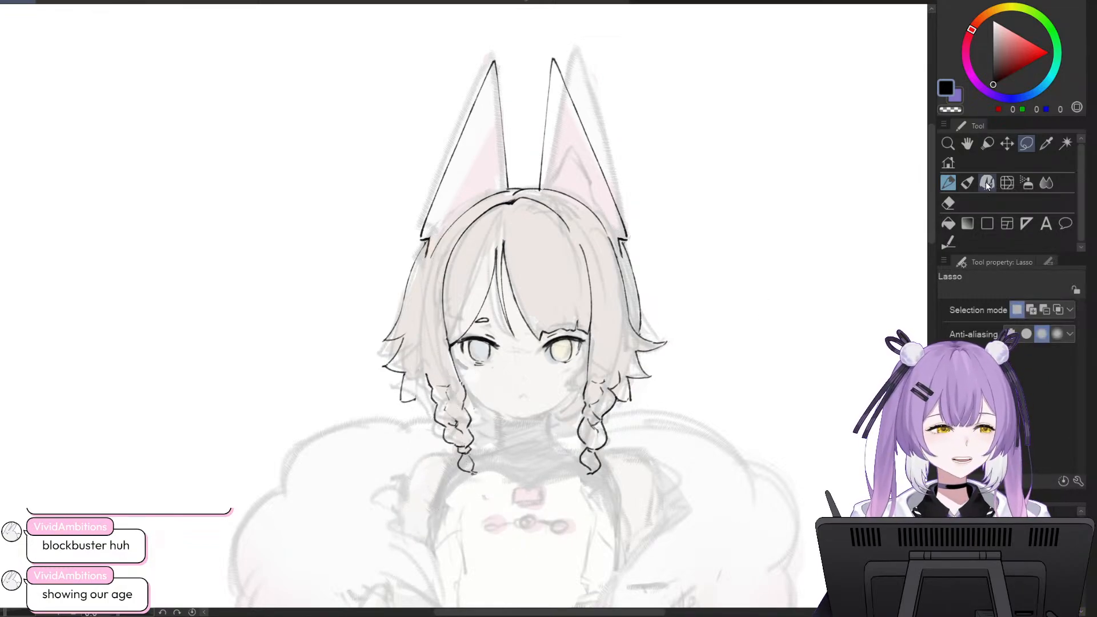
- Ink the inner side-hair strand that runs down to the top of the left braid, undoing unsatisfactory strokes
key("p")
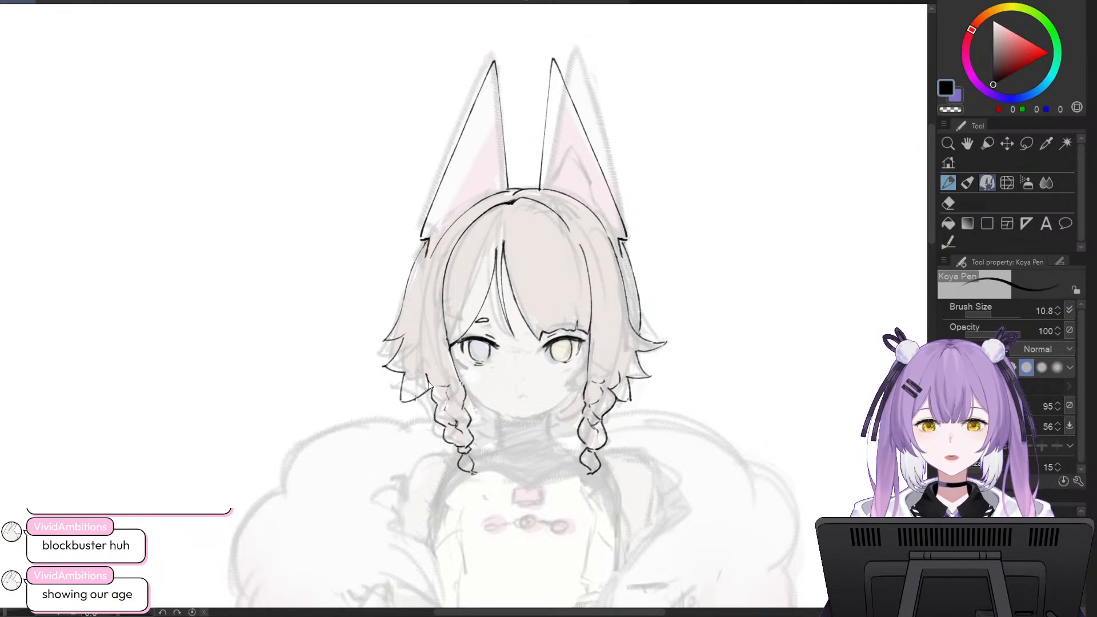
mouse_move(428, 332)
left_mouse_down()
mouse_move(423, 386)
mouse_move(417, 303)
left_mouse_up()
key("ctrl+z")
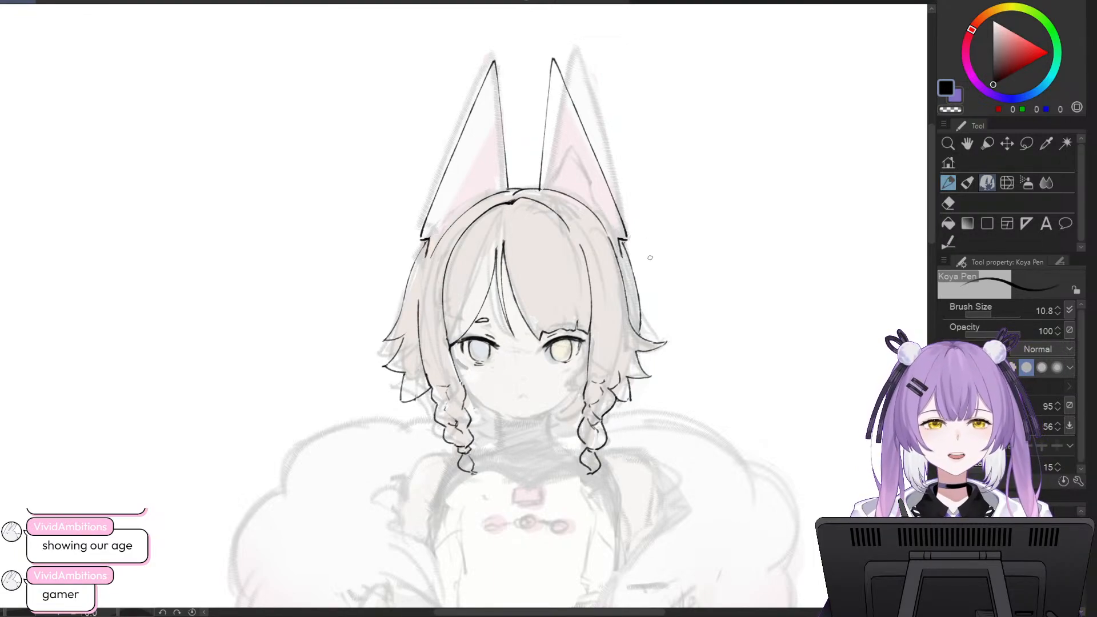
- Erase the lowest hair tip beside the left braid and redraw it as a pointed tuft joining the braid
left_click(948, 203)
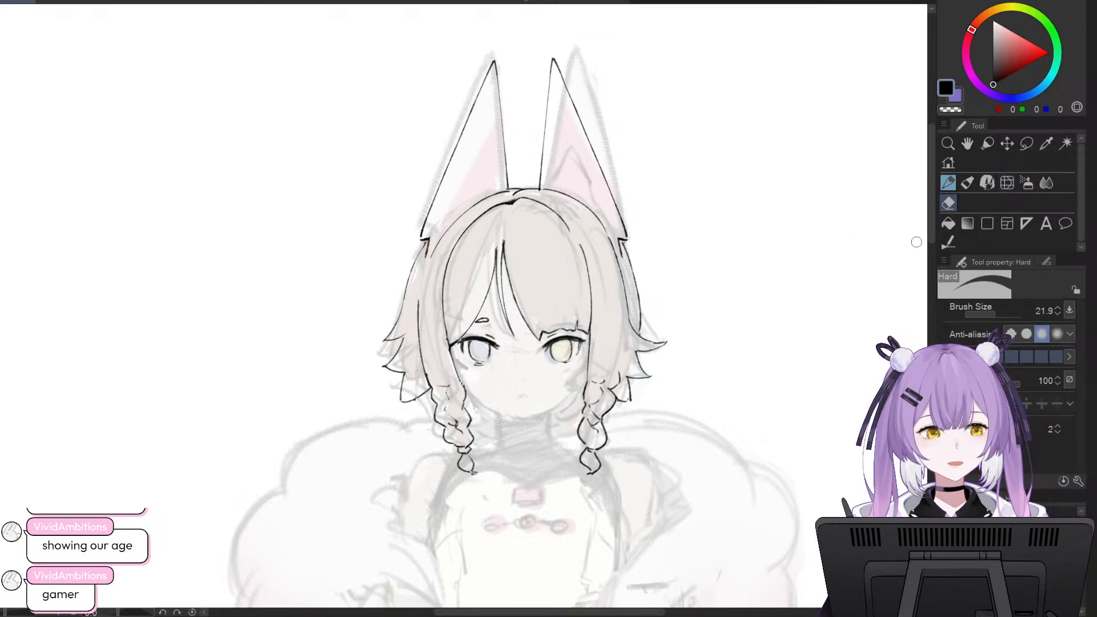
mouse_move(405, 383)
left_mouse_down()
mouse_move(408, 402)
mouse_move(427, 390)
left_mouse_up()
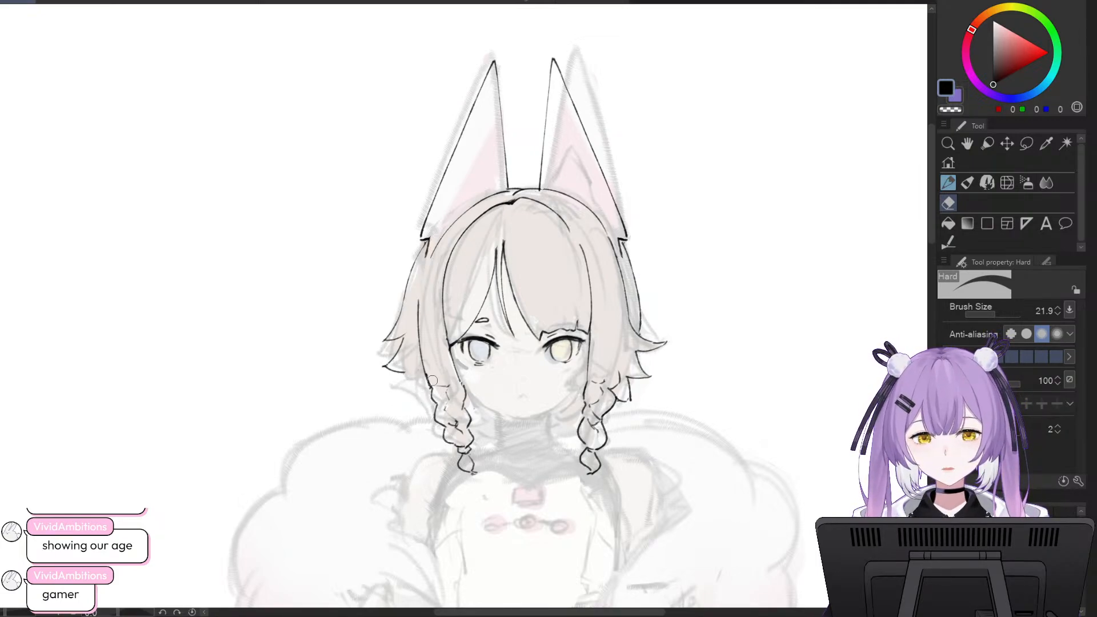
key("p")
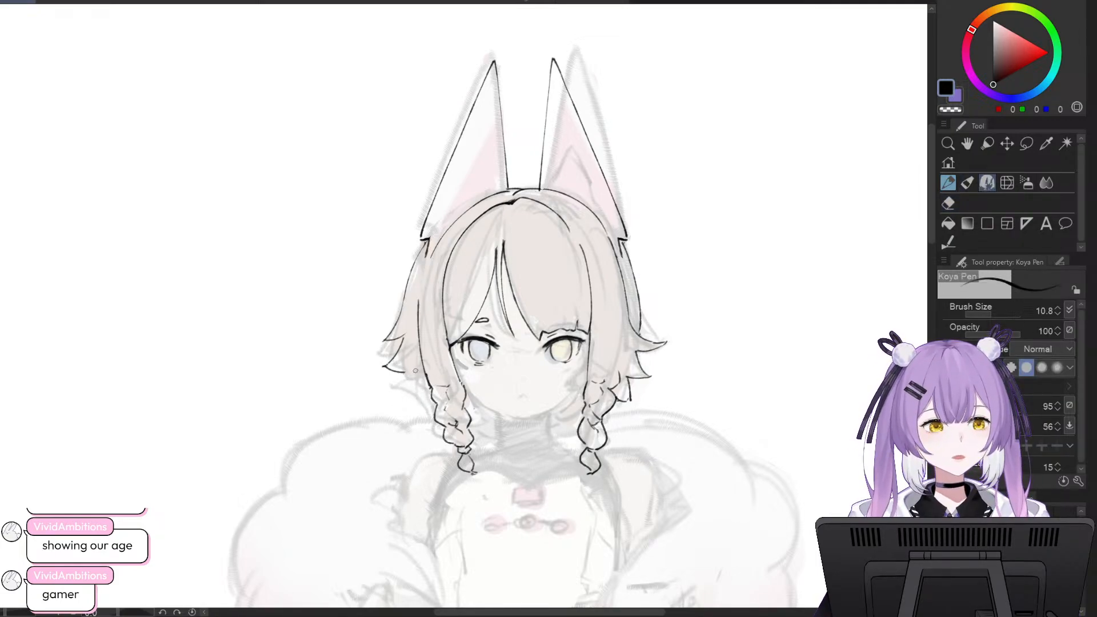
mouse_move(411, 371)
left_mouse_down()
mouse_move(402, 393)
mouse_move(429, 386)
left_mouse_up()
key("ctrl+z")
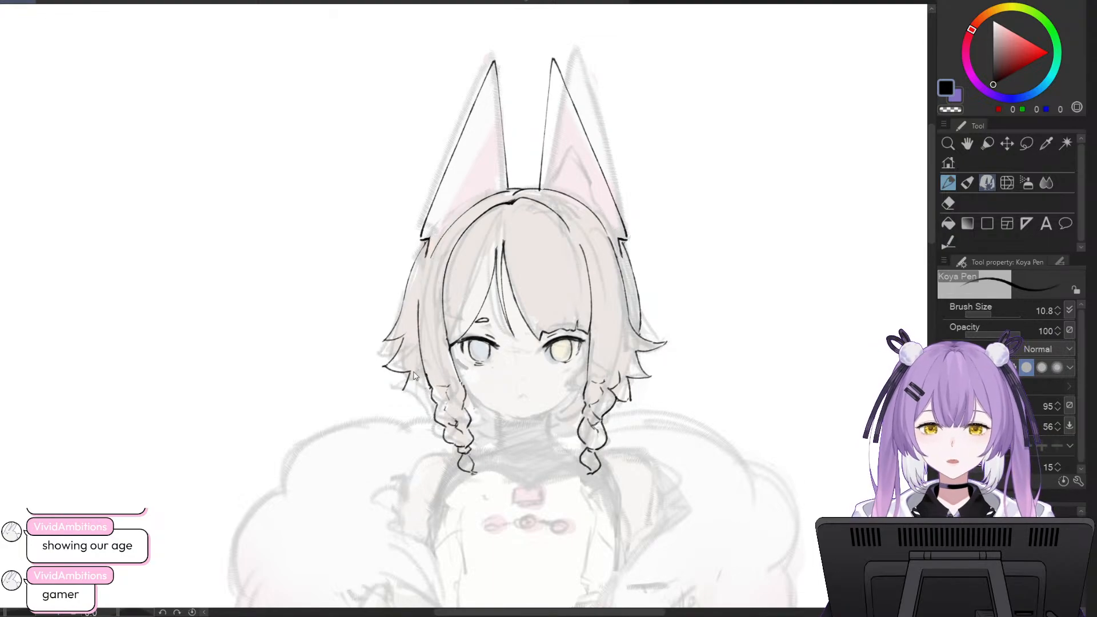
key("ctrl+z")
mouse_move(411, 372)
left_mouse_down()
mouse_move(402, 394)
mouse_move(431, 394)
left_mouse_up()
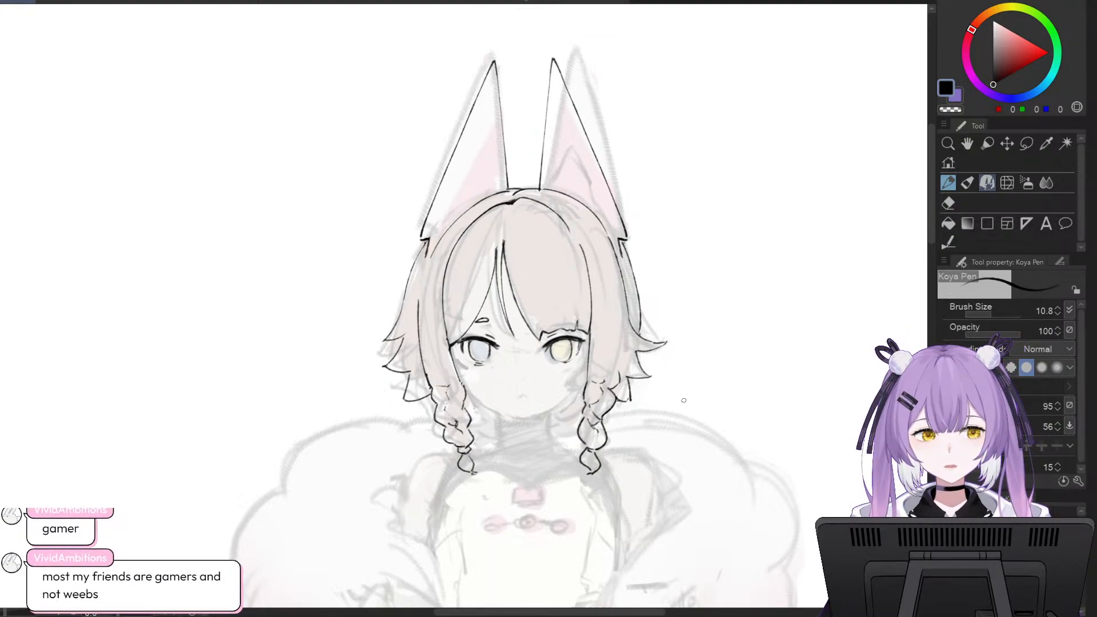
- Erase and redraw the hair tip beside the right braid, and ink the short strands framing both cheeks
left_click(948, 203)
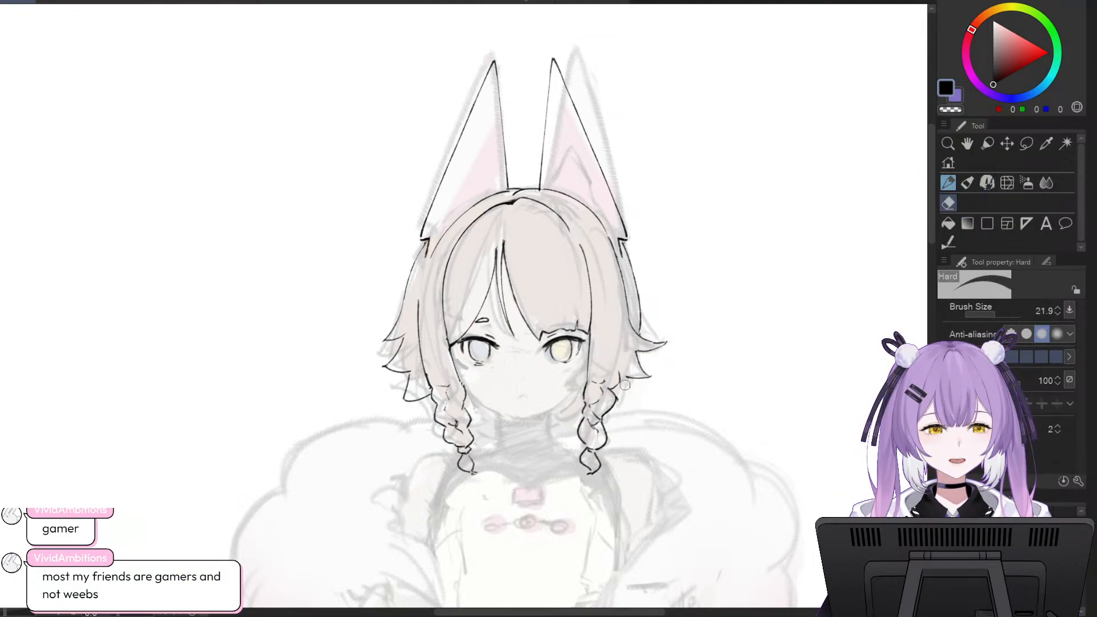
left_click(987, 183)
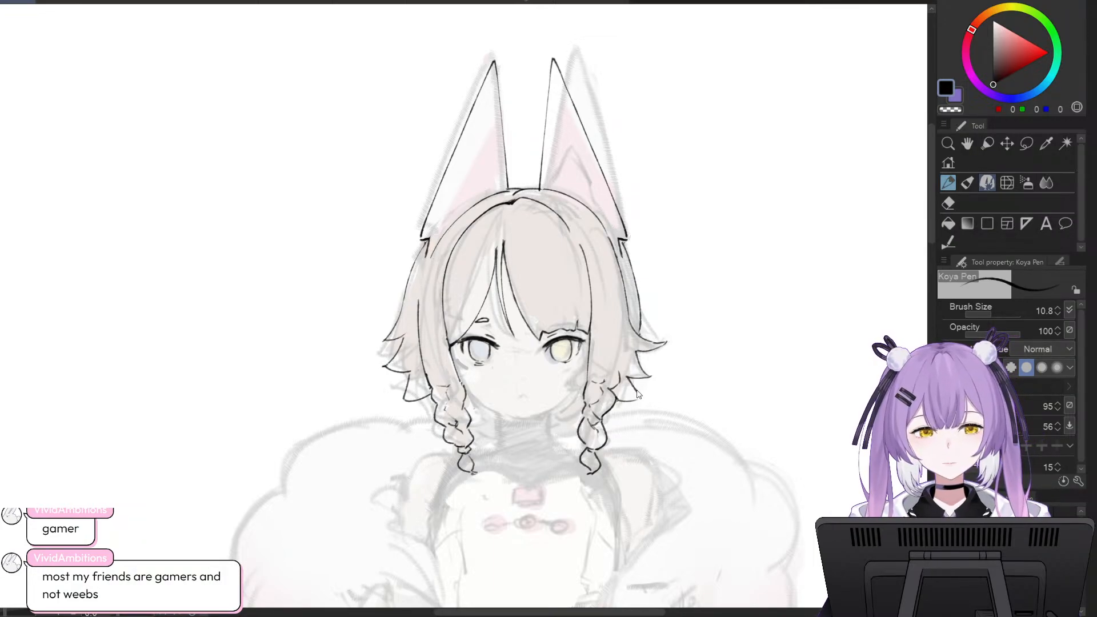
left_click_drag(625, 378, 641, 400)
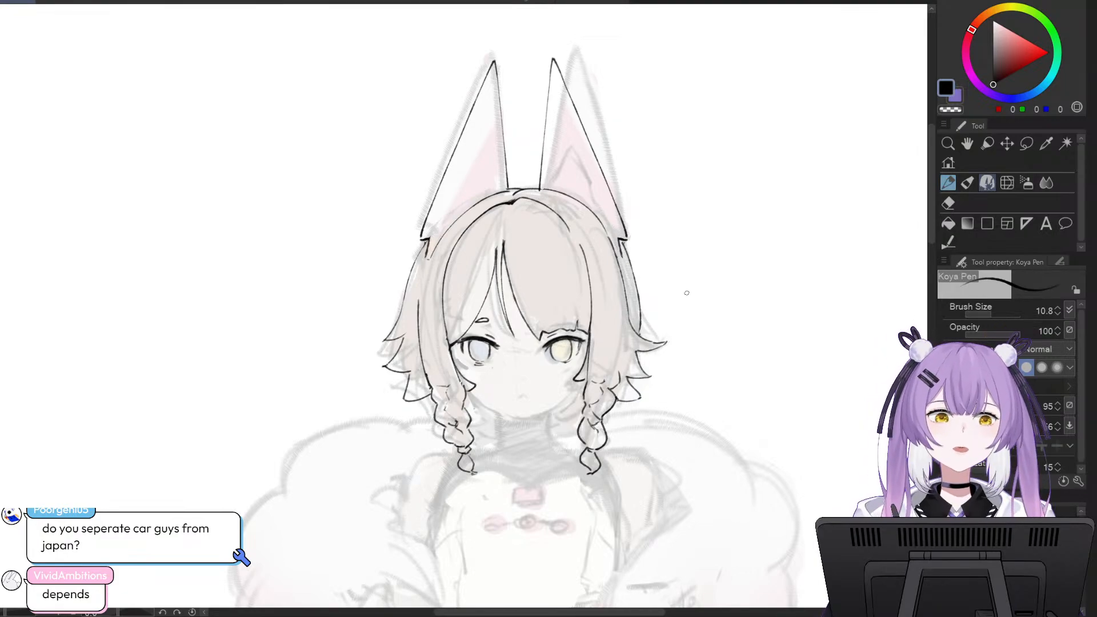
- Ink the jawline and chin between the two braids with the Koya Pen
left_click(947, 203)
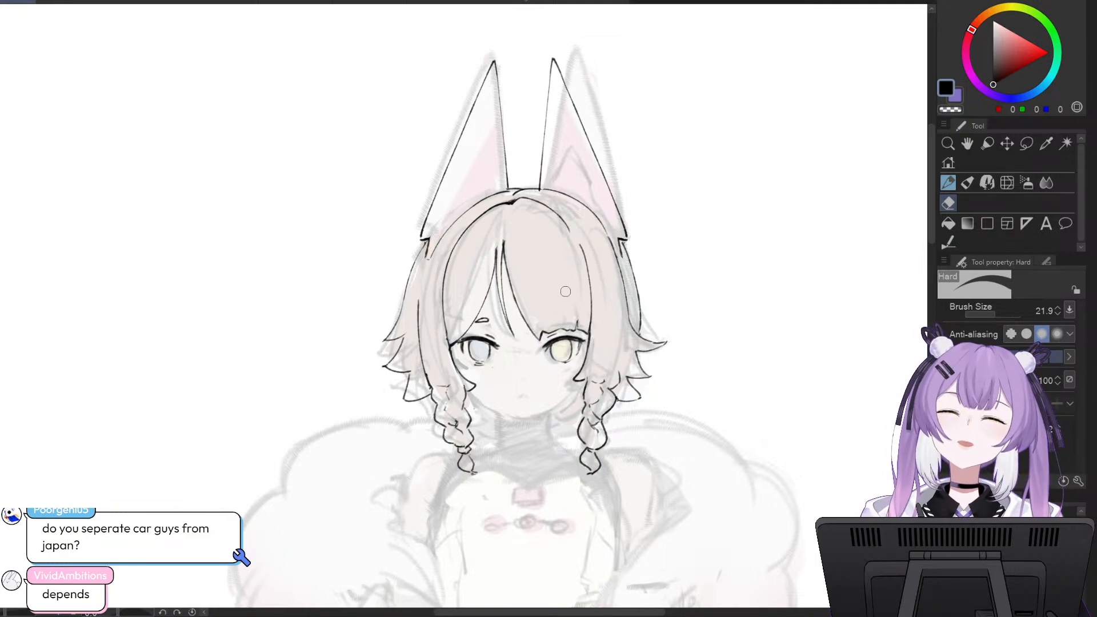
left_click(1008, 181)
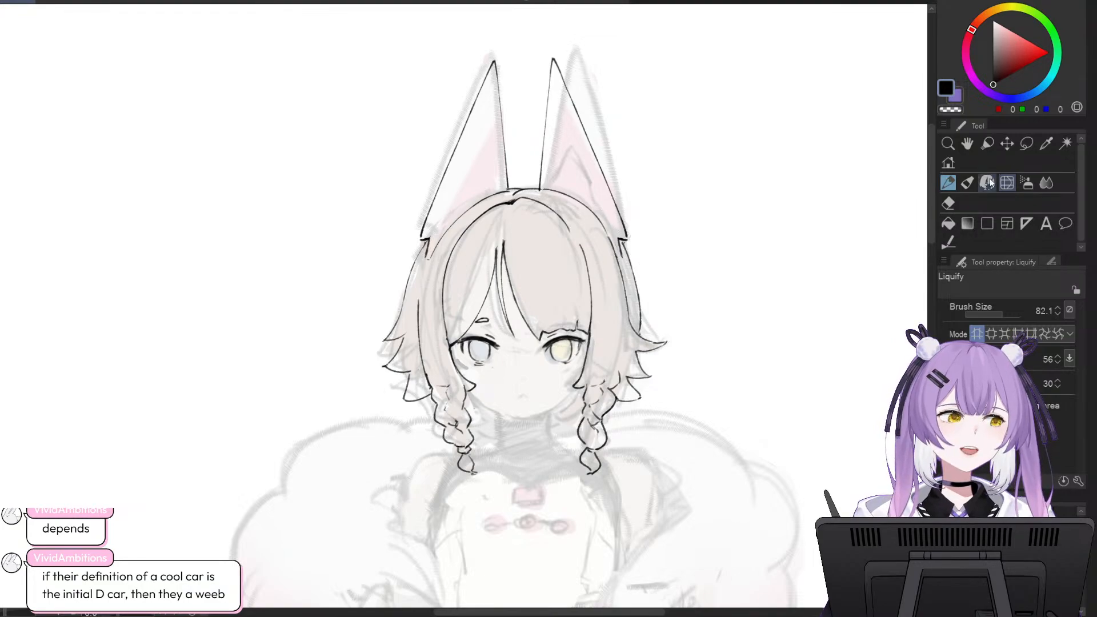
key("p")
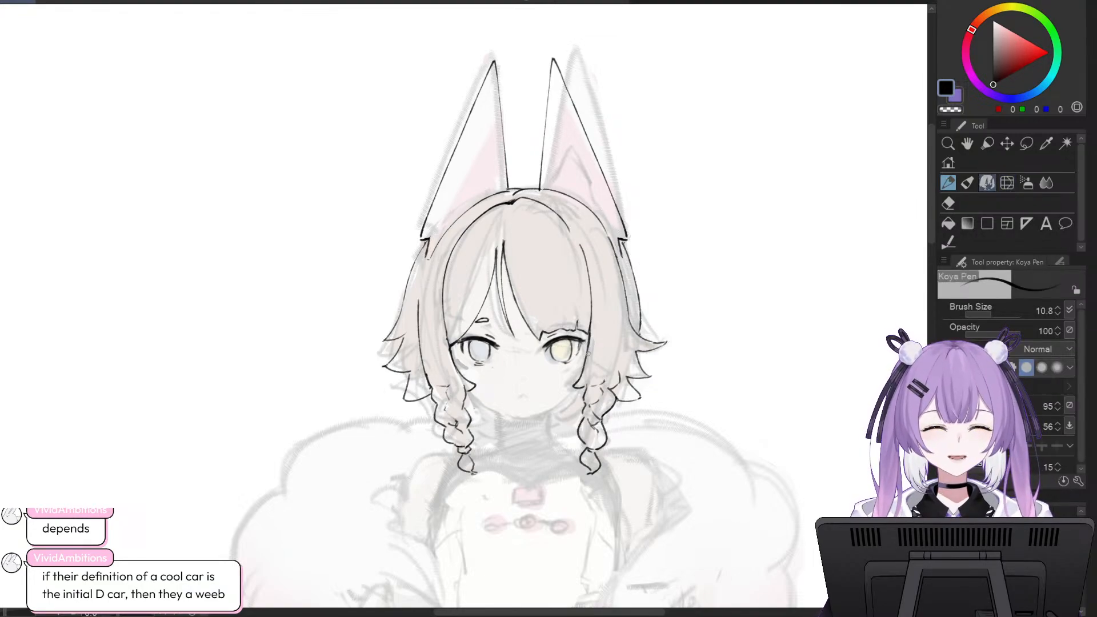
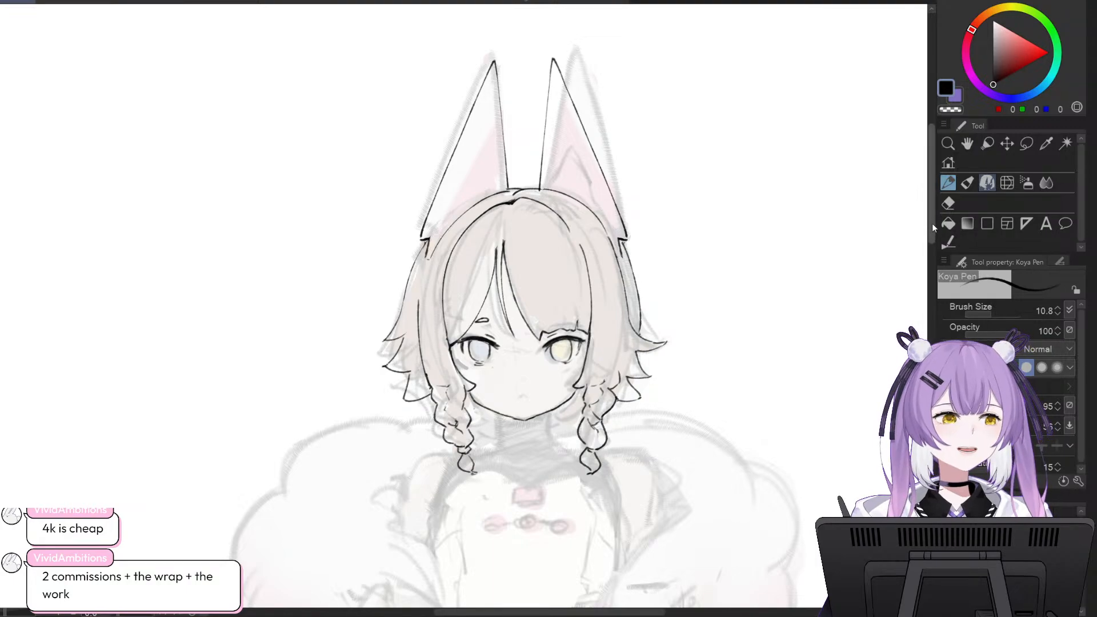
- Erase the outward-flicking hair tip on the drawing's right side and redraw it shorter with the Koya Pen
scroll(931, 223, "down", 1)
scroll(931, 229, "down", 1)
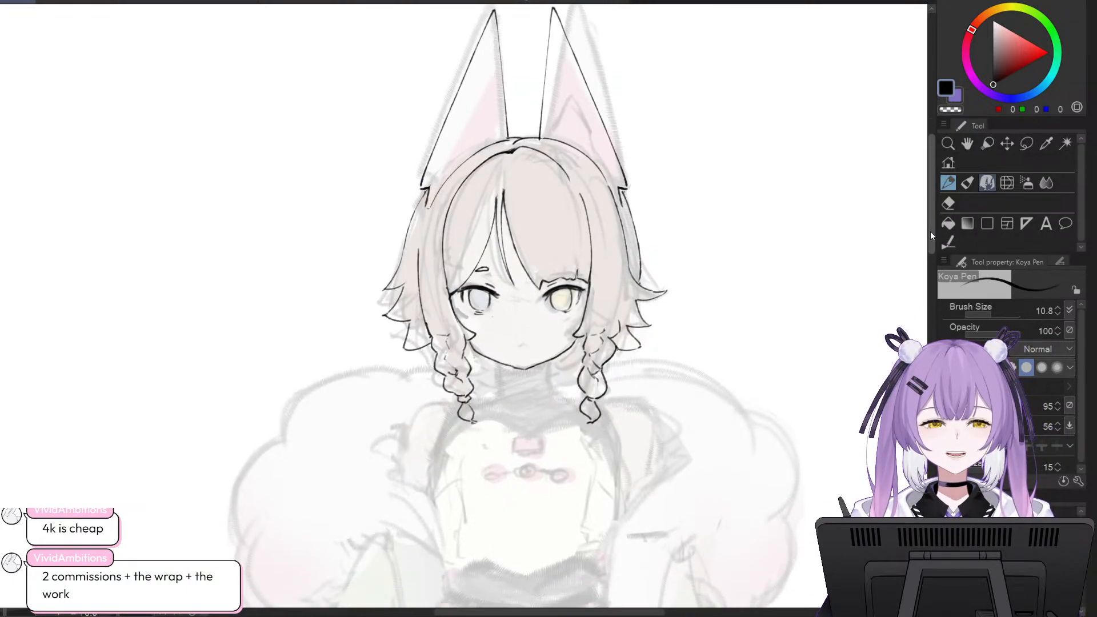
left_click(950, 203)
left_click_drag(662, 313, 646, 313)
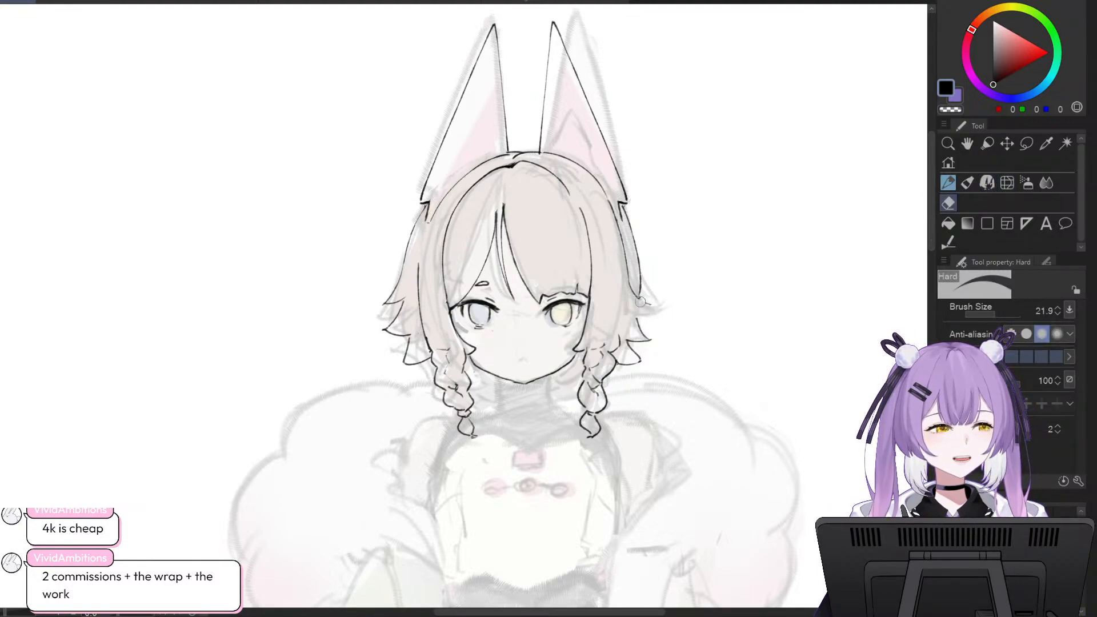
left_click(948, 183)
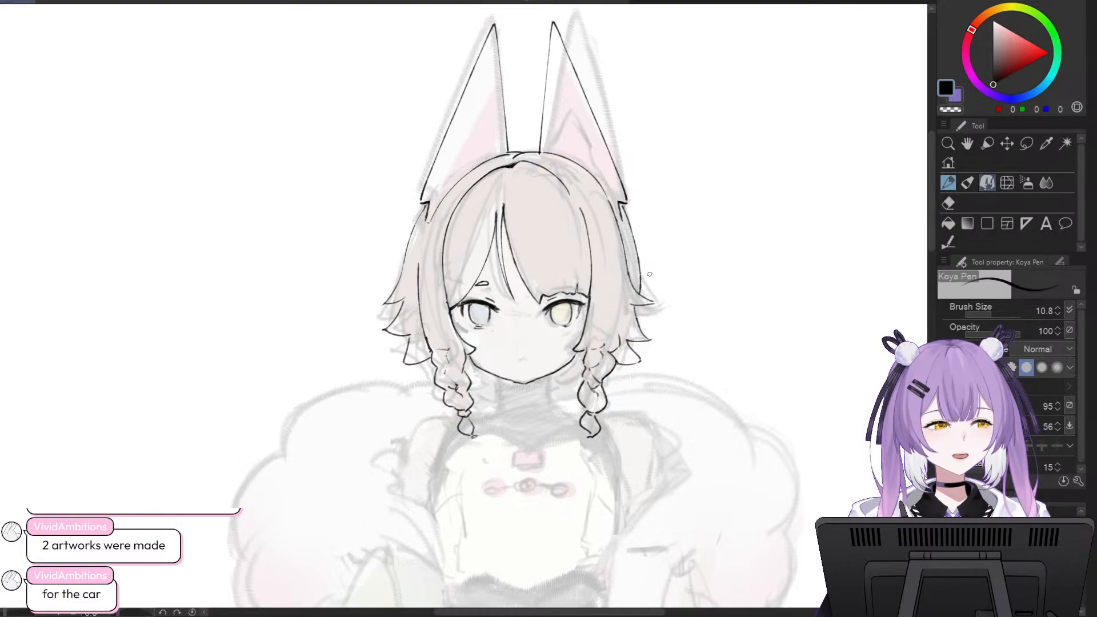
- Rework the hair tip on the drawing's right side above the braid with the Koya Pen
left_click(949, 204)
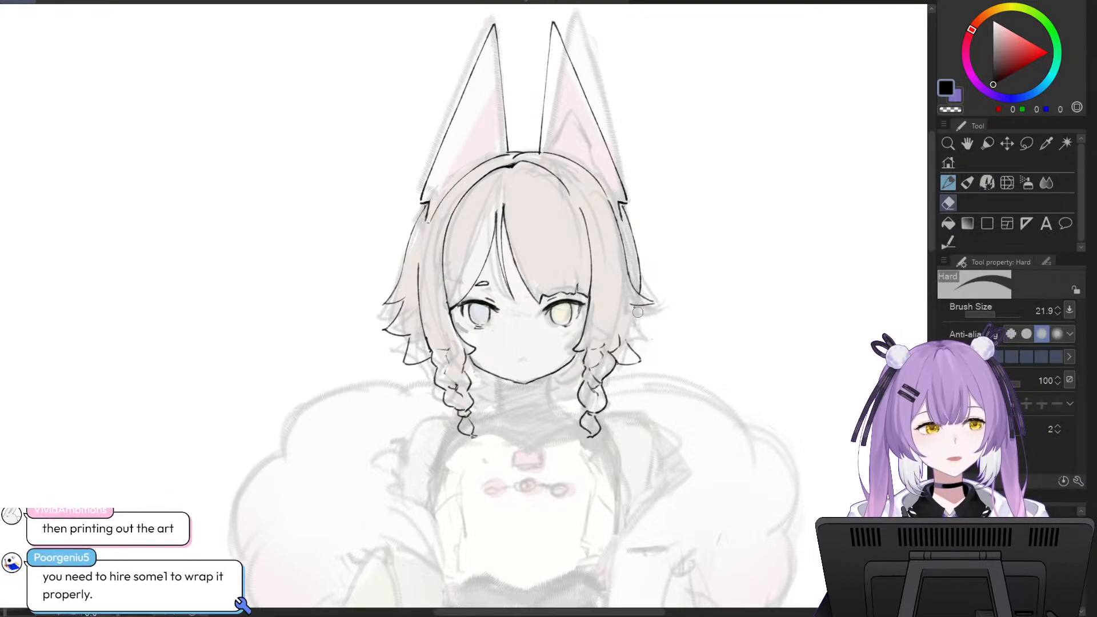
key("p")
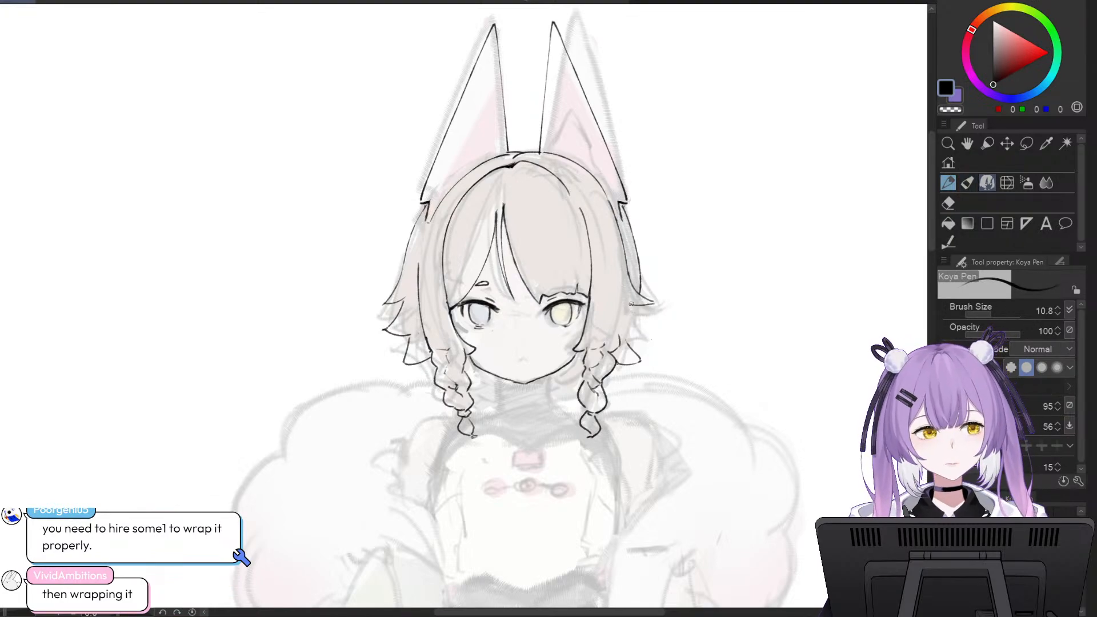
mouse_move(631, 304)
left_mouse_down()
mouse_move(628, 345)
mouse_move(642, 328)
mouse_move(635, 312)
mouse_move(653, 326)
left_mouse_up()
key("ctrl+z")
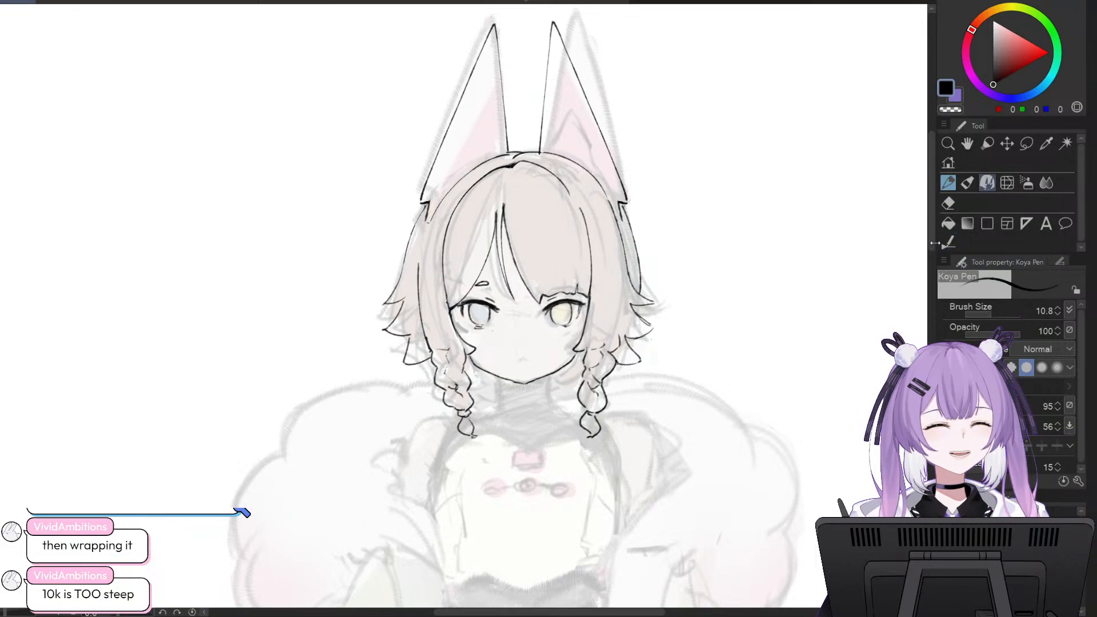
- Ink the small, slightly wavy closed mouth above the chin with the Koya Pen, redrawing it until the shape fits
left_click_drag(932, 238, 931, 243)
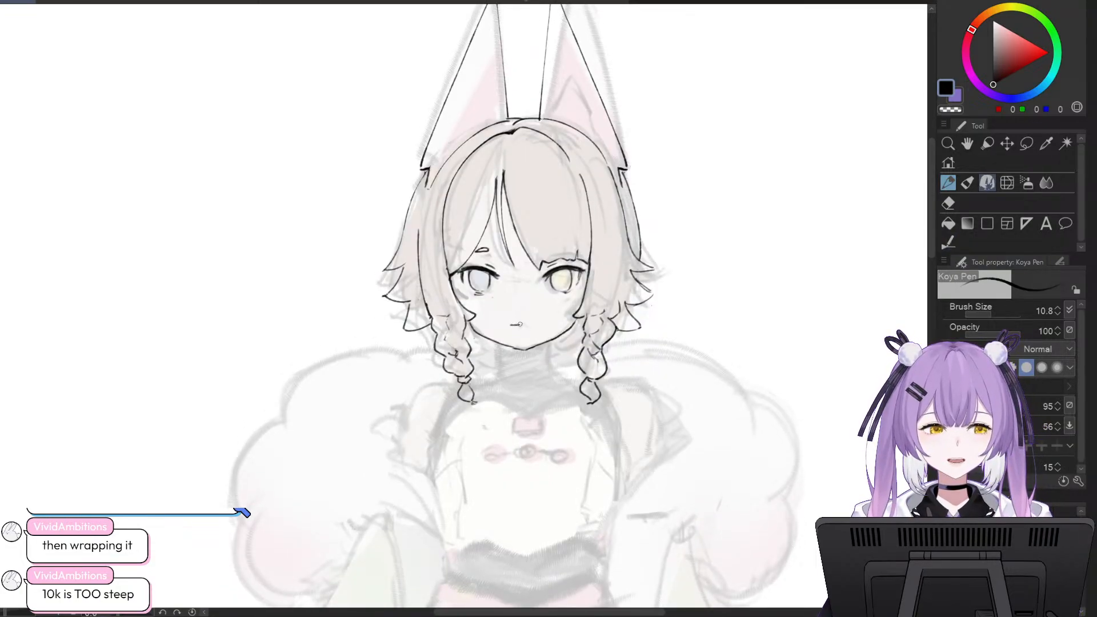
left_click_drag(509, 325, 534, 327)
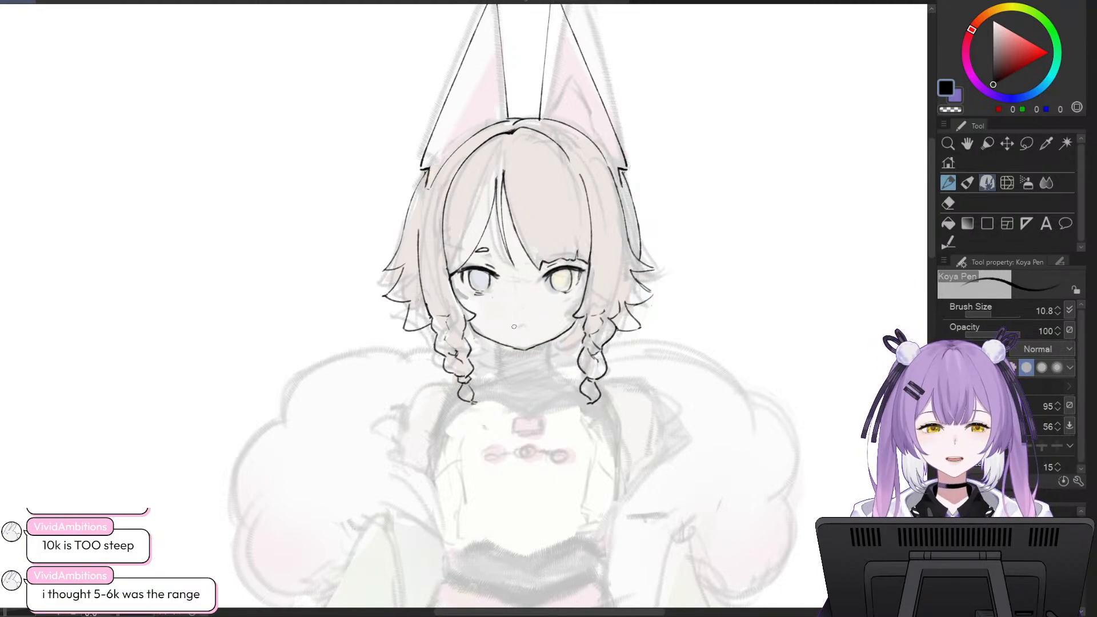
left_click_drag(512, 325, 517, 325)
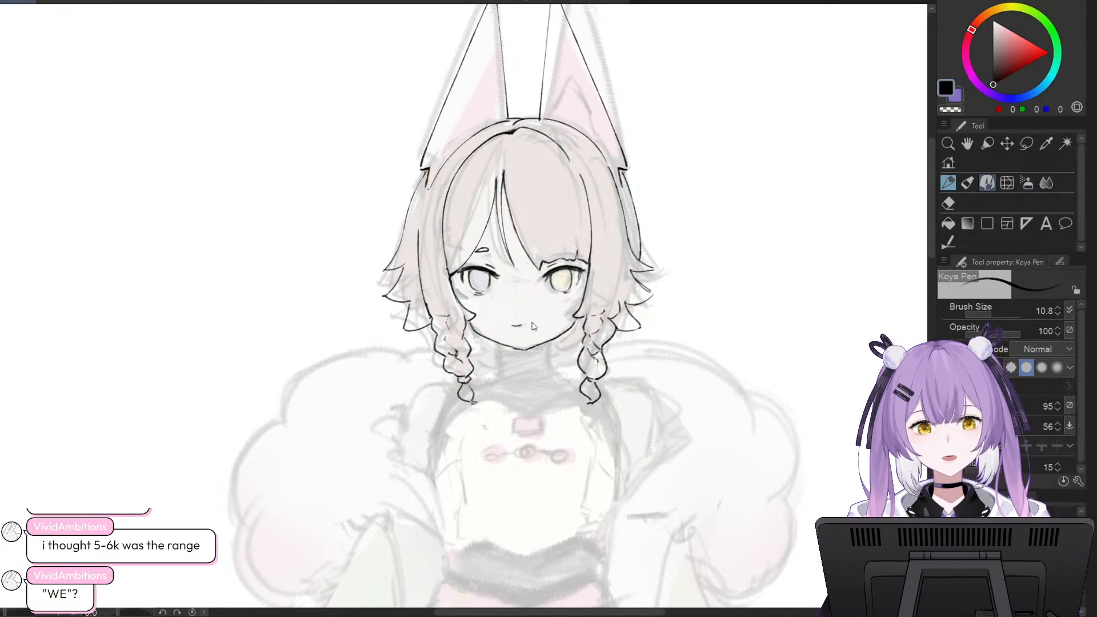
key("ctrl+z")
left_click_drag(515, 326, 523, 326)
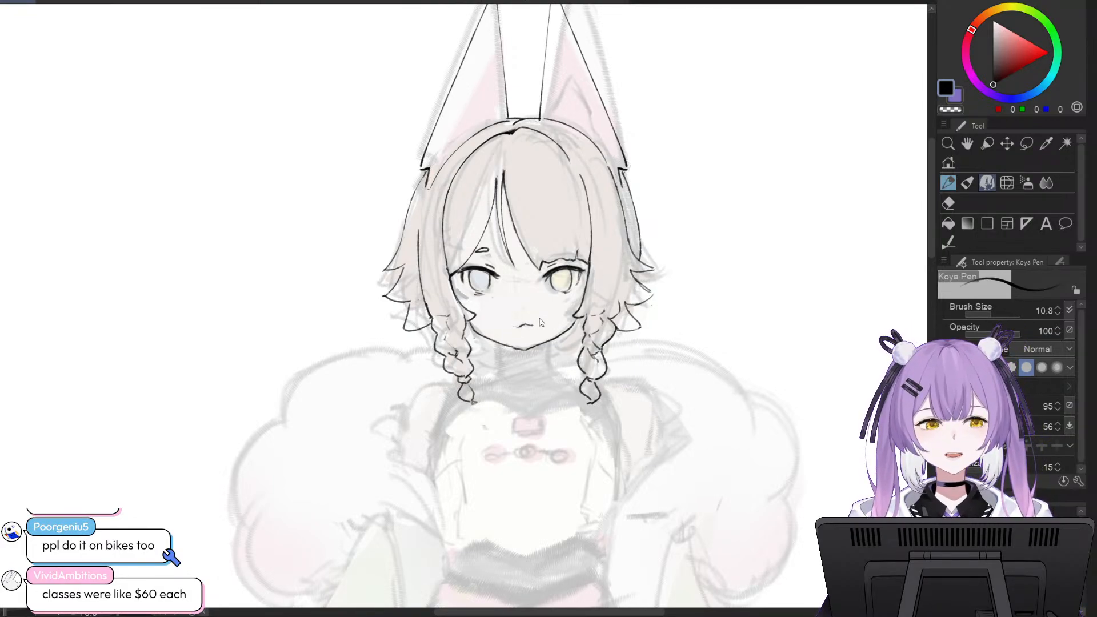
key("ctrl+z")
left_click_drag(512, 327, 536, 327)
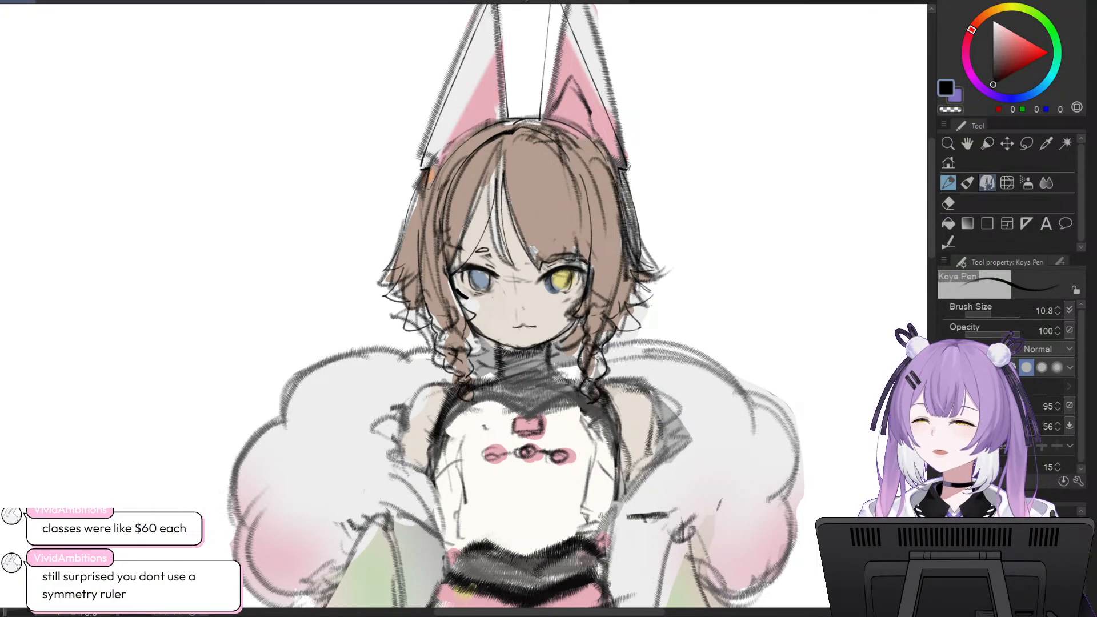
key("ctrl+z")
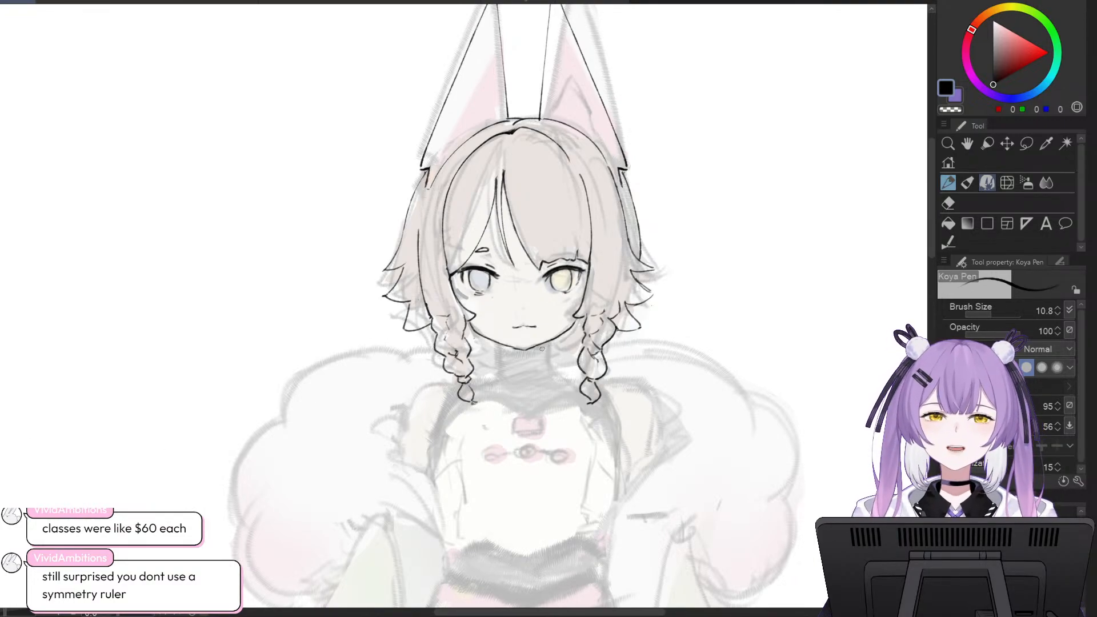
- Ink both sides of the neck below the chin and the short hair strands between the neck and braids
key("ctrl+z")
left_click_drag(549, 342, 551, 365)
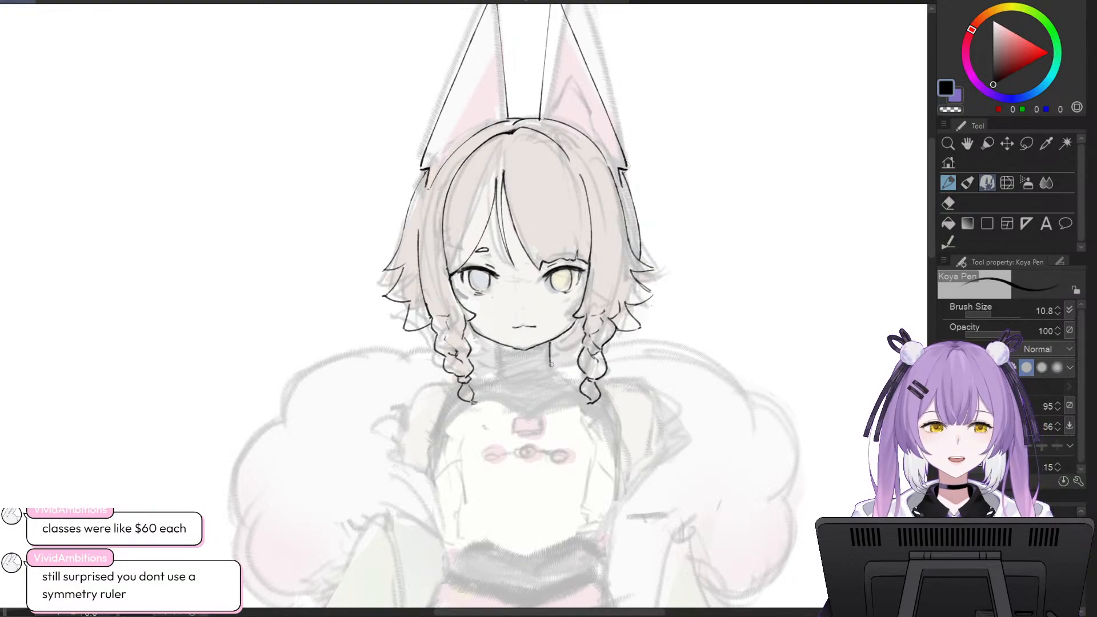
mouse_move(498, 341)
left_mouse_down()
mouse_move(498, 360)
mouse_move(546, 360)
left_mouse_up()
key("ctrl+z")
key("ctrl+z")
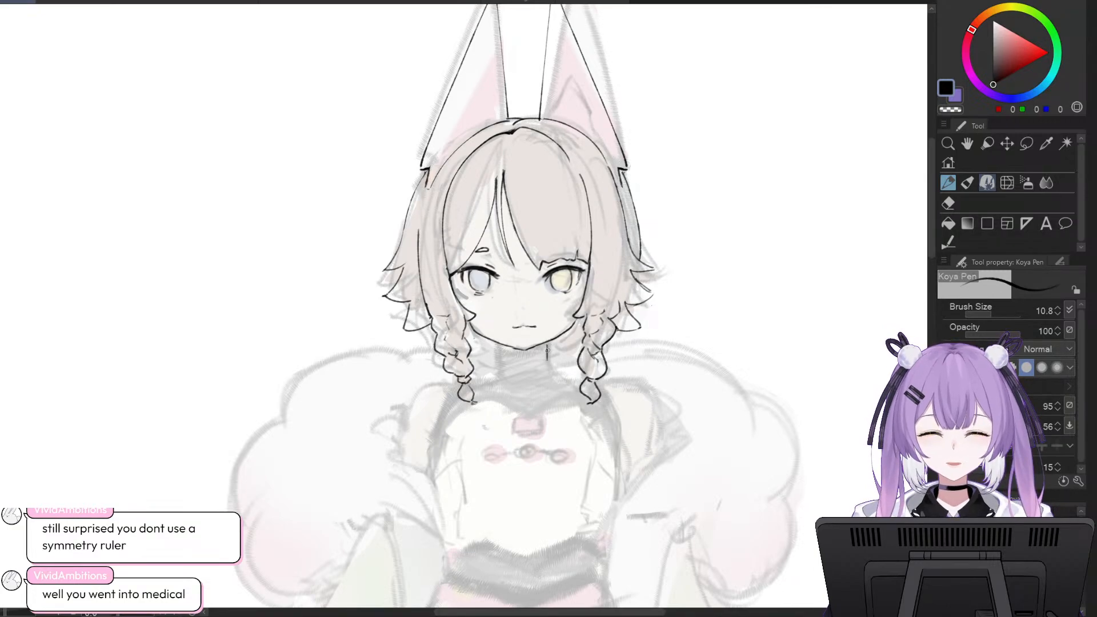
key("ctrl+z")
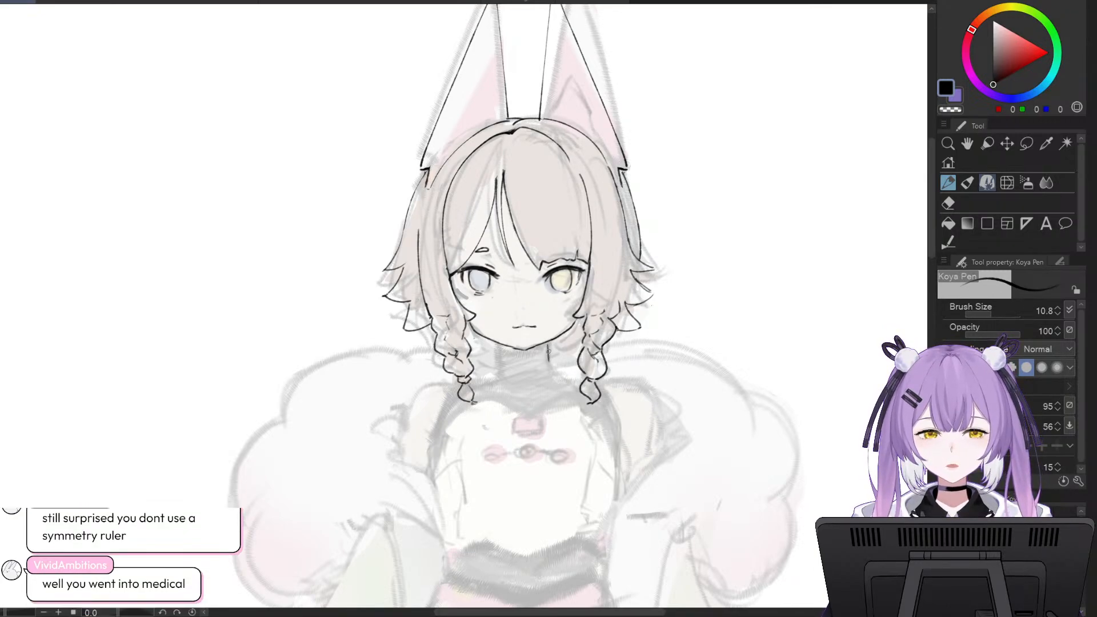
key("ctrl+z")
mouse_move(547, 341)
left_mouse_down()
mouse_move(549, 361)
mouse_move(503, 361)
left_mouse_up()
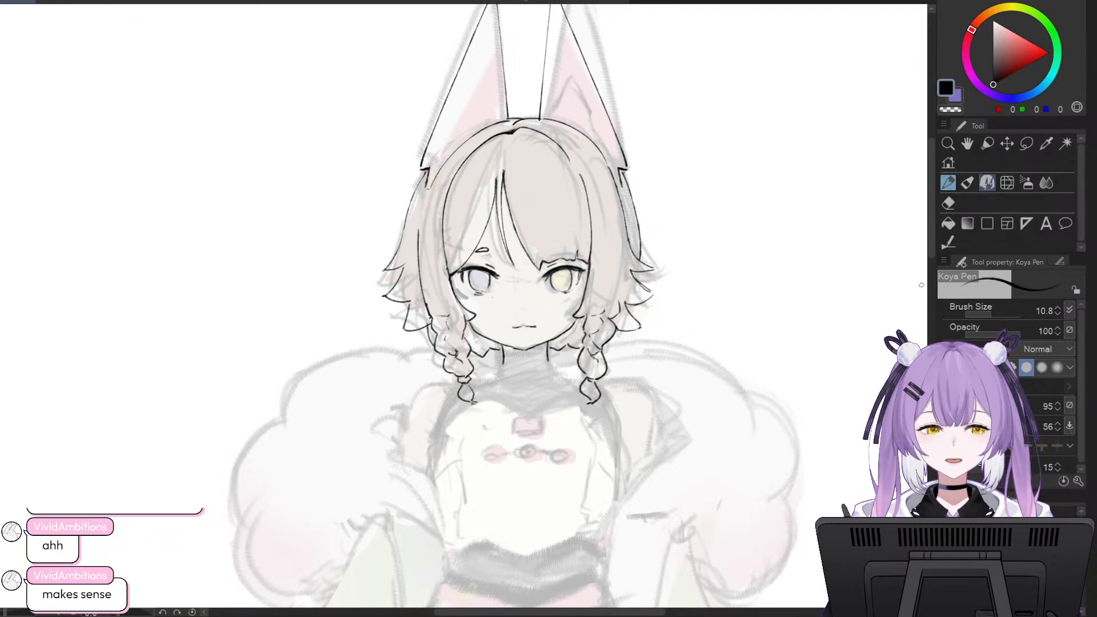
- Toggle the line art's visibility to compare the inked head with the underlying sketch
scroll(931, 237, "down", 1)
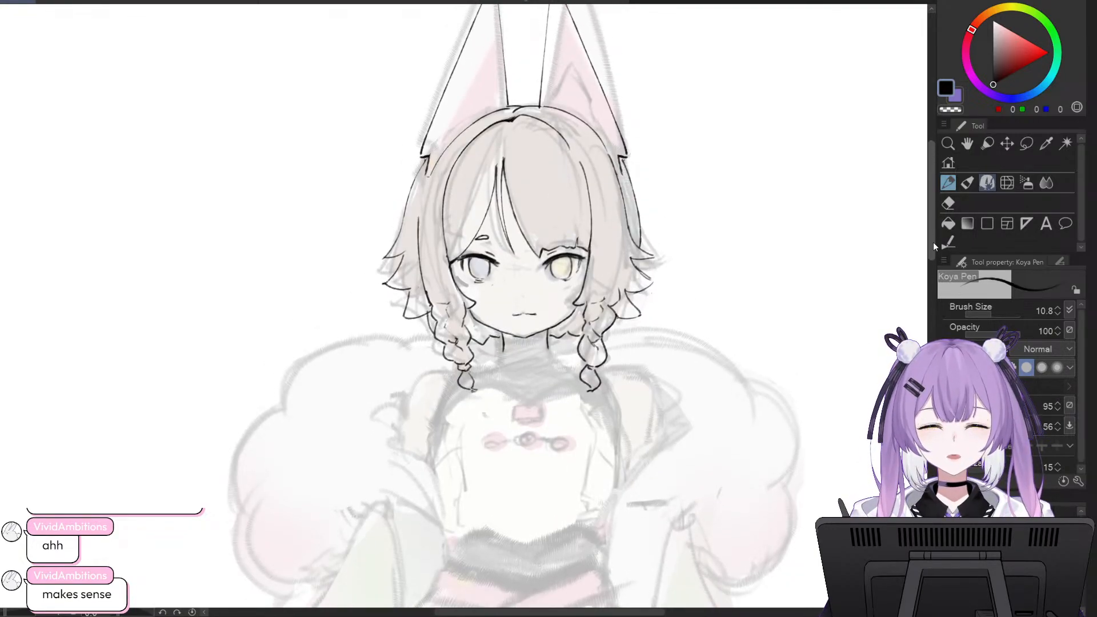
scroll(837, 270, "down", 2)
scroll(836, 269, "up", 2)
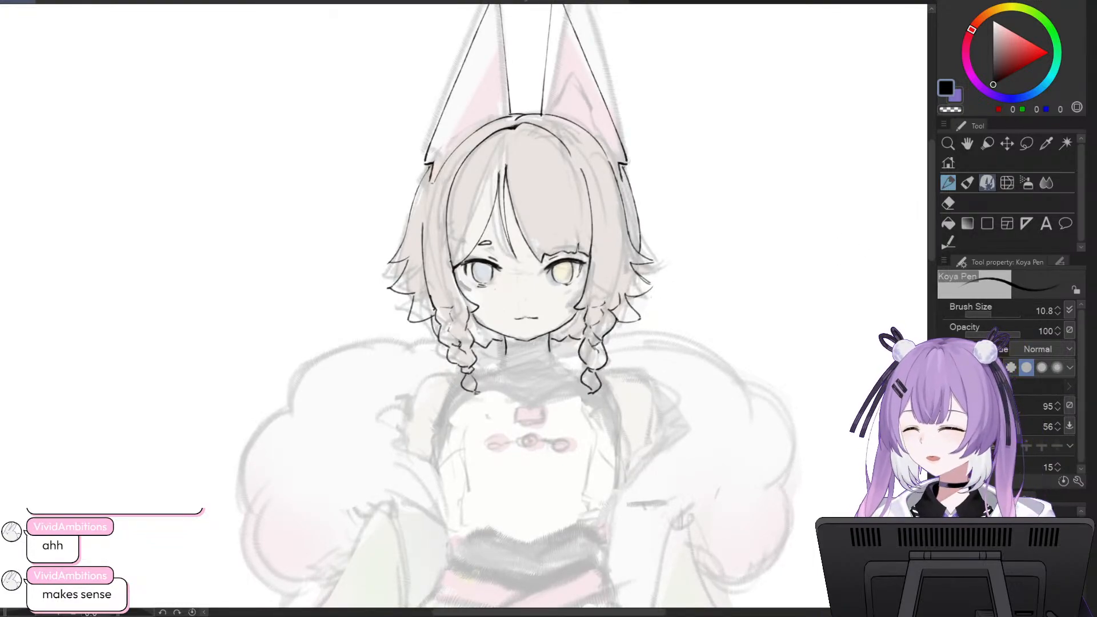
left_click(943, 565)
left_click(944, 566)
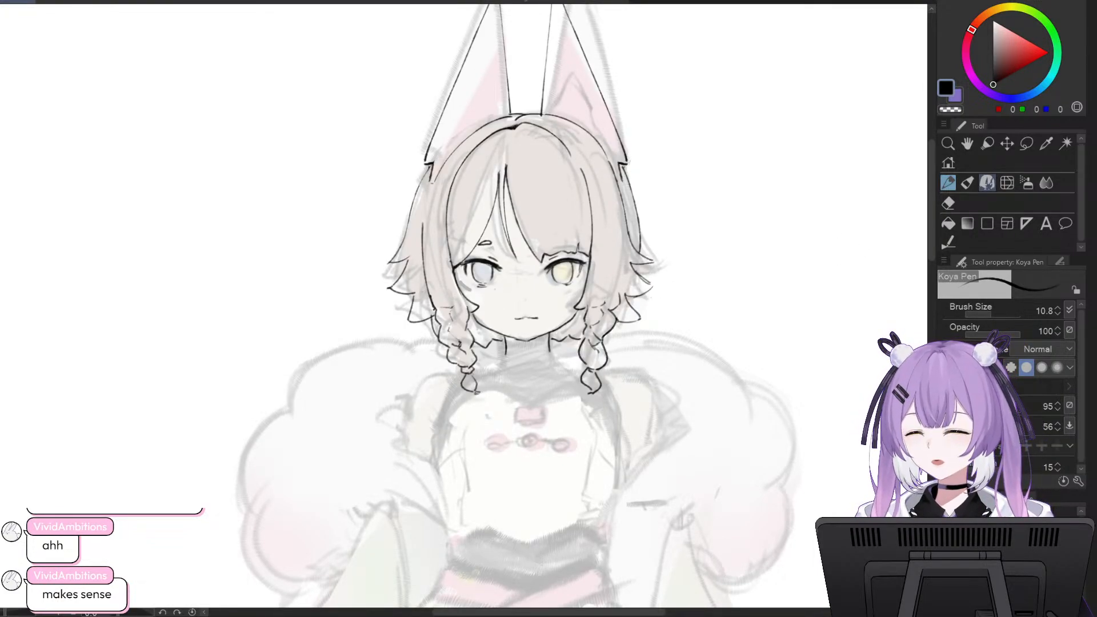
left_click(943, 565)
scroll(626, 375, "down", 1)
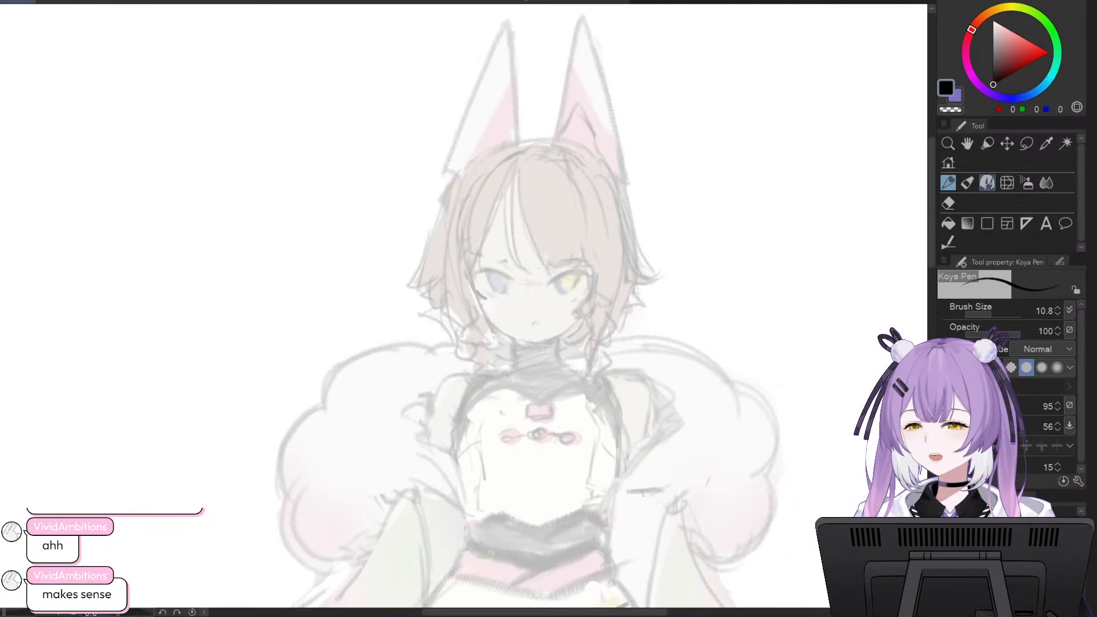
left_click(943, 566)
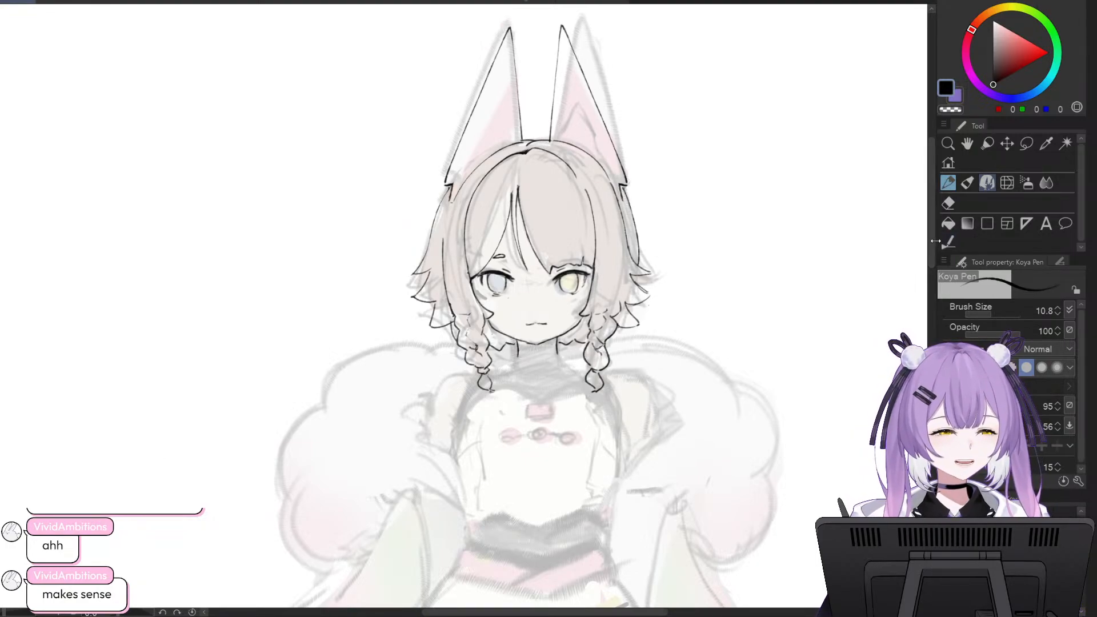
left_click_drag(933, 243, 933, 234)
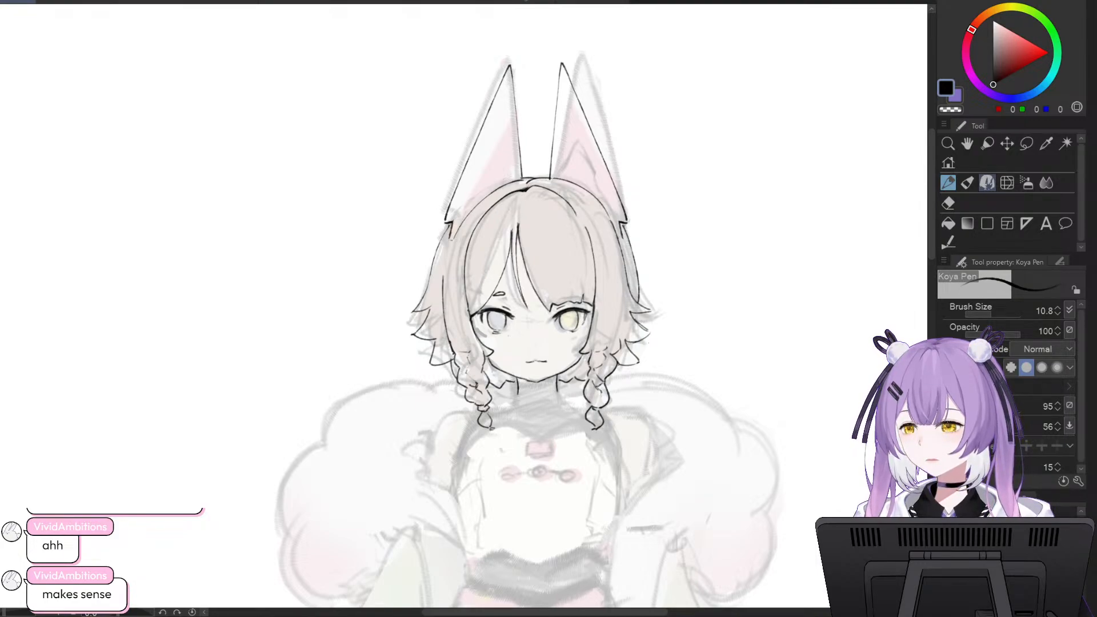
- Paint the face and forehead with the Milli pen in a pale skin tone, RGB 246, 234, 229
left_click(229, 248, "alt")
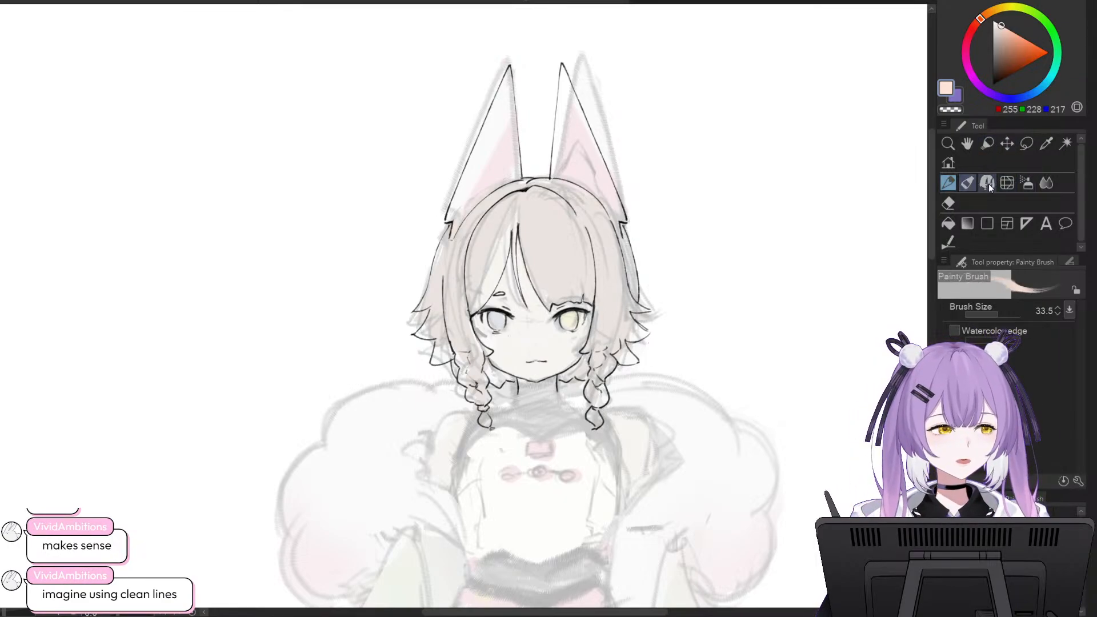
left_click(1048, 322)
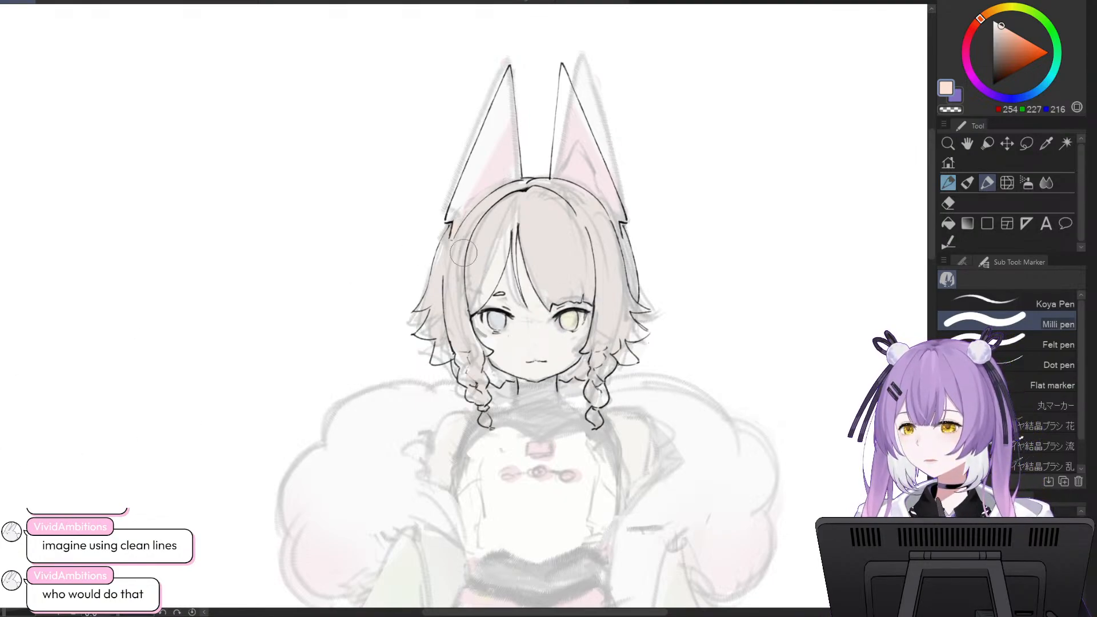
mouse_move(517, 241)
left_mouse_down()
mouse_move(540, 355)
mouse_move(534, 296)
mouse_move(556, 348)
mouse_move(563, 322)
left_mouse_up()
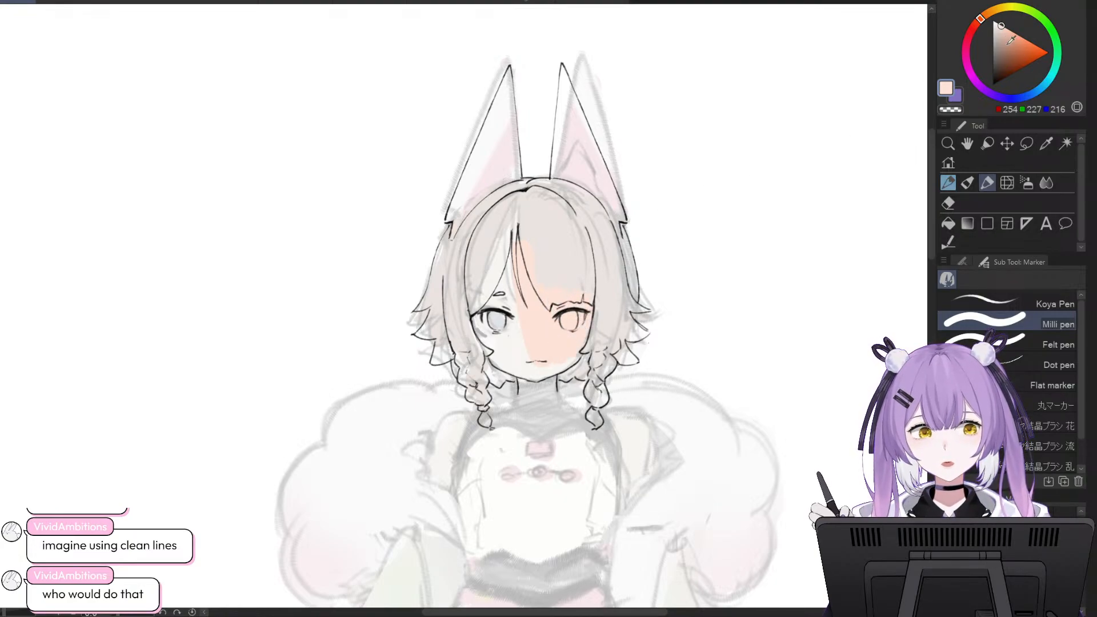
left_click_drag(1000, 25, 996, 25)
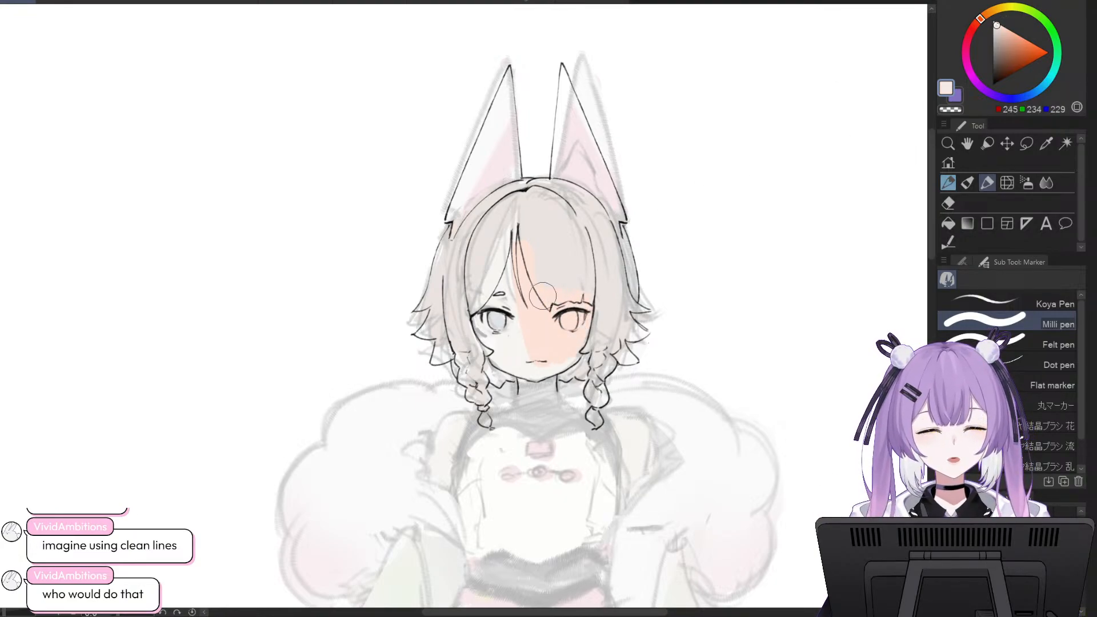
mouse_move(568, 278)
left_mouse_down()
mouse_move(577, 298)
mouse_move(566, 336)
mouse_move(514, 333)
left_mouse_up()
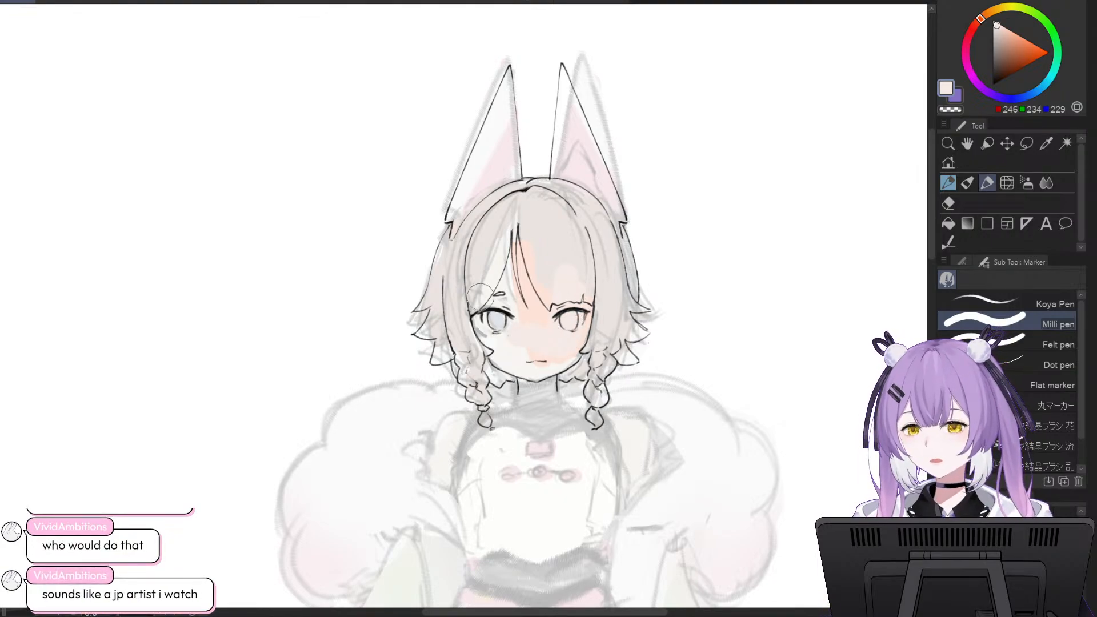
mouse_move(520, 220)
left_mouse_down()
mouse_move(517, 286)
mouse_move(542, 296)
mouse_move(525, 226)
mouse_move(545, 340)
mouse_move(569, 343)
mouse_move(549, 361)
mouse_move(534, 301)
mouse_move(523, 352)
mouse_move(510, 281)
mouse_move(507, 324)
mouse_move(504, 258)
mouse_move(505, 345)
mouse_move(478, 298)
mouse_move(524, 363)
mouse_move(497, 344)
mouse_move(512, 361)
mouse_move(540, 367)
mouse_move(519, 366)
mouse_move(559, 354)
left_mouse_up()
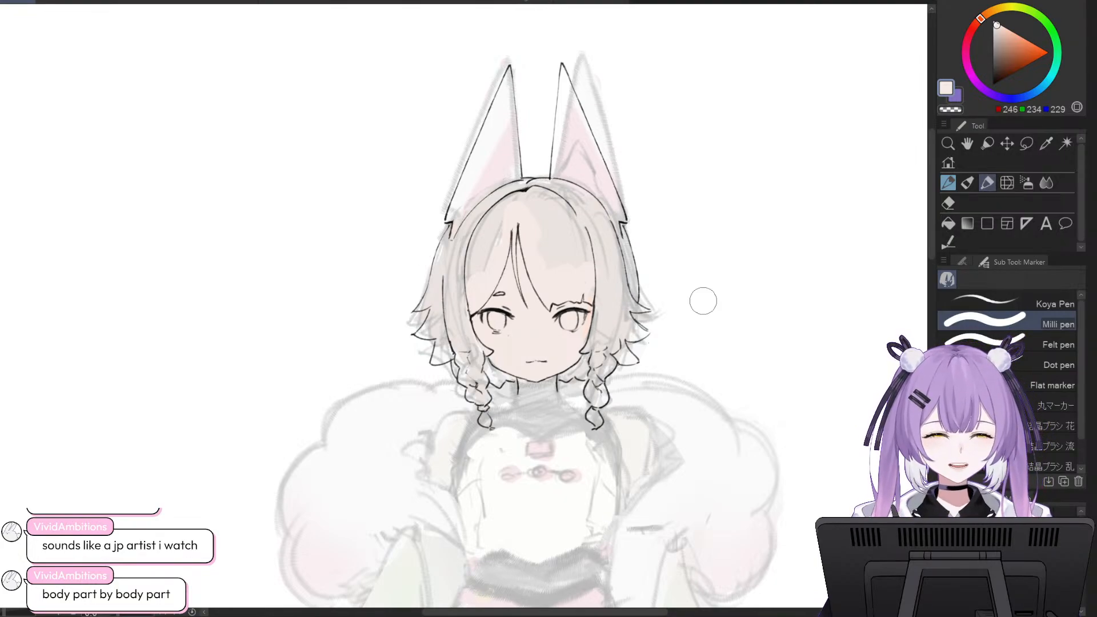
- Fill the insides of both eyes with pure white using the Milli pen
left_click_drag(930, 172, 928, 180)
scroll(623, 204, "up", 1)
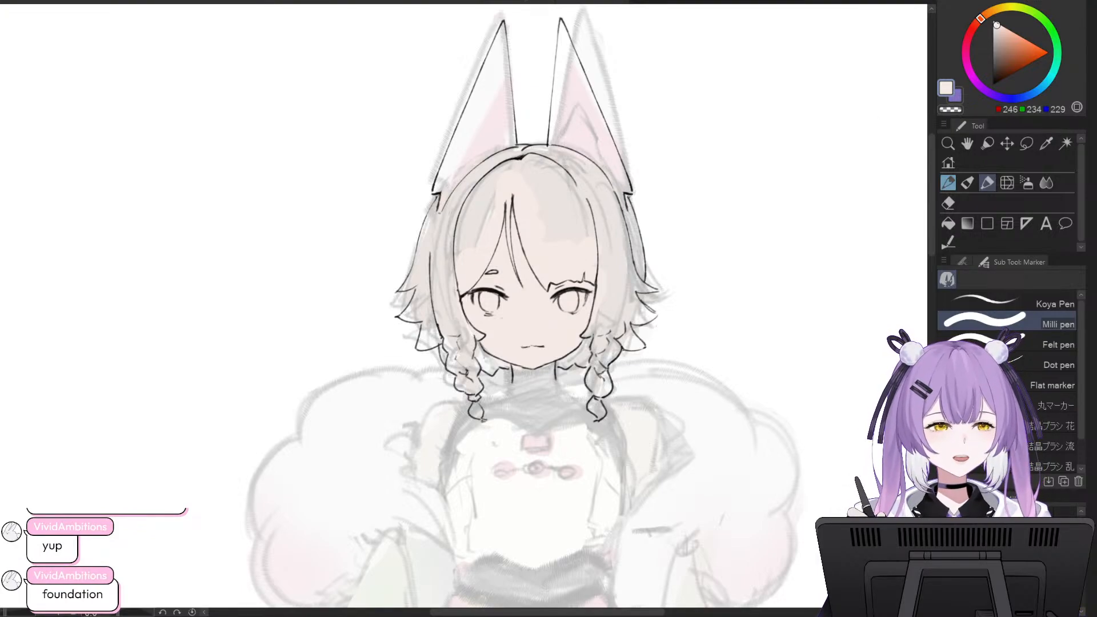
left_click_drag(1008, 32, 986, 8)
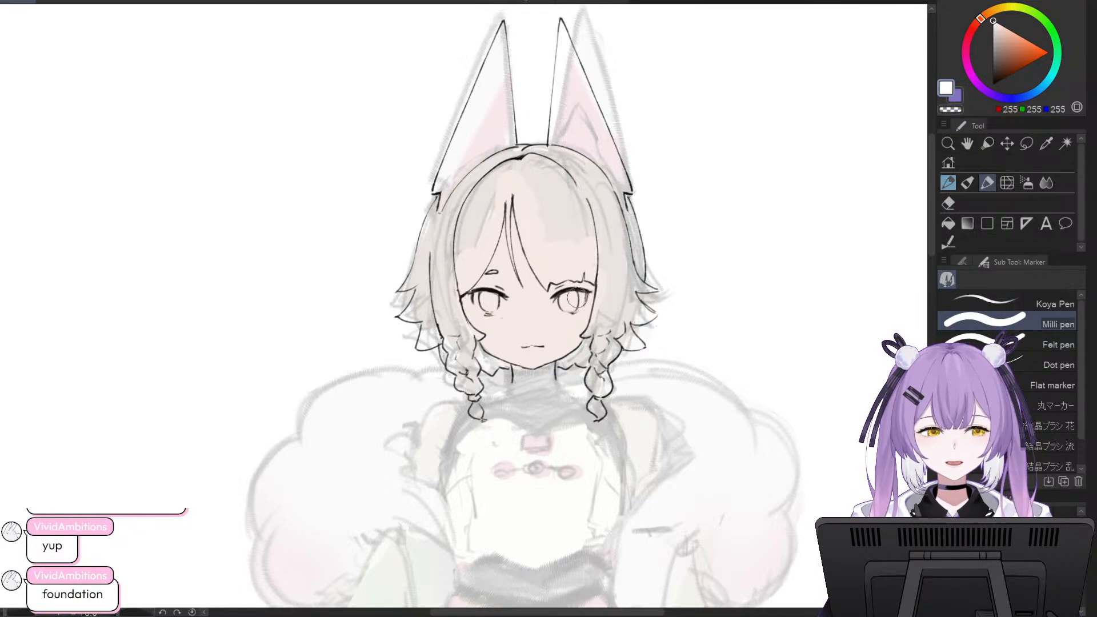
mouse_move(566, 296)
left_mouse_down()
mouse_move(582, 301)
mouse_move(566, 309)
mouse_move(561, 296)
mouse_move(575, 299)
left_mouse_up()
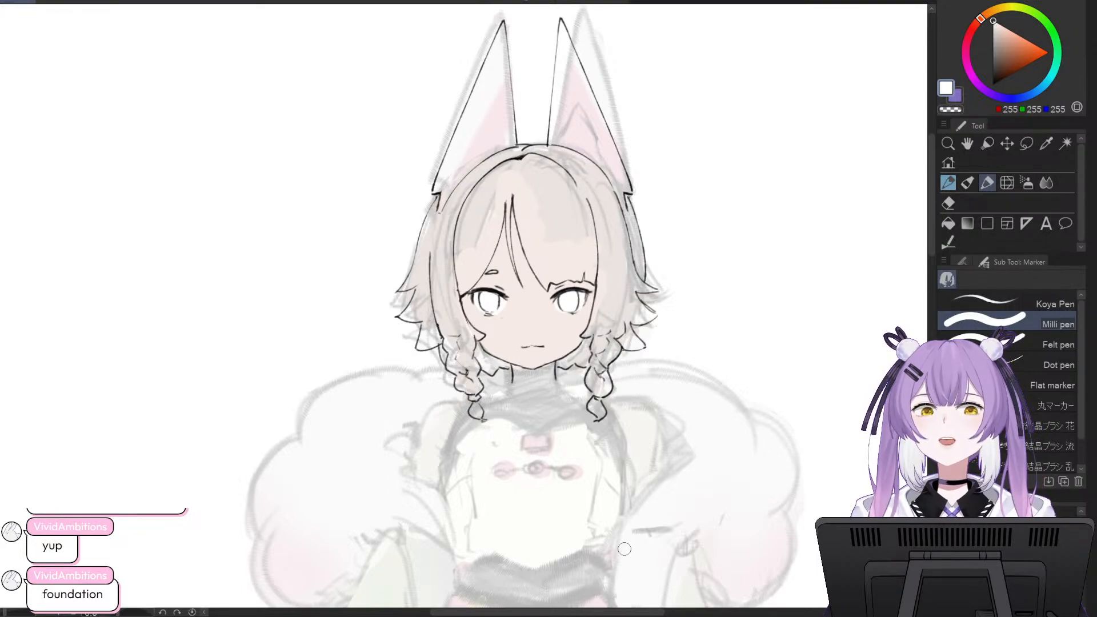
- Add blush beneath both eyes with a reduced Soft airbrush in light pink, RGB 255, 211, 200
left_click_drag(586, 613, 594, 614)
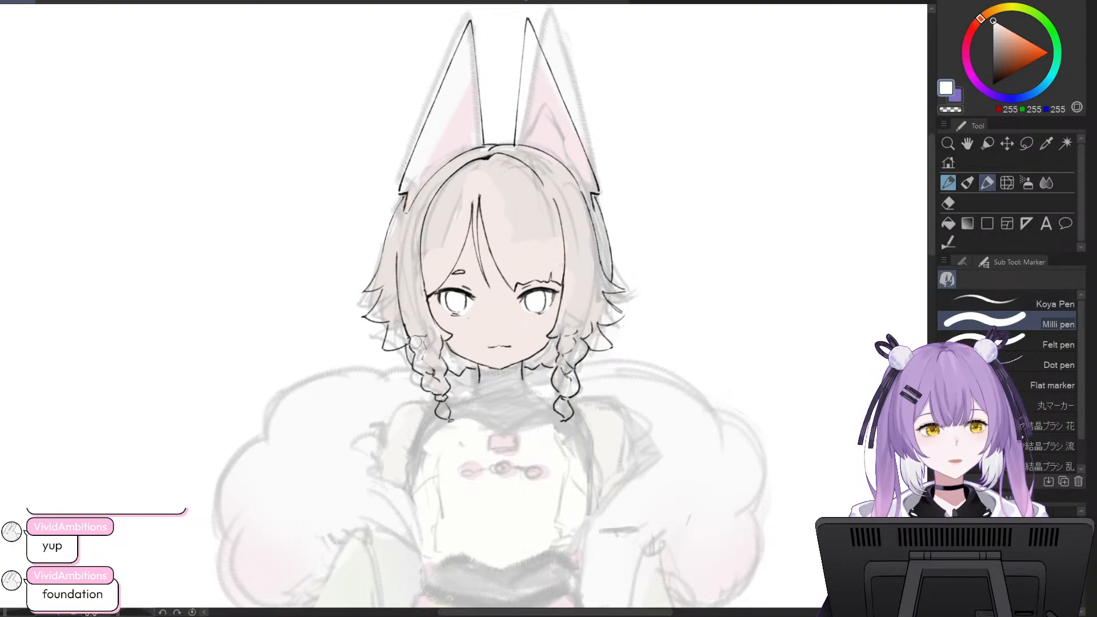
left_click(228, 246, "alt")
left_click(242, 236, "alt")
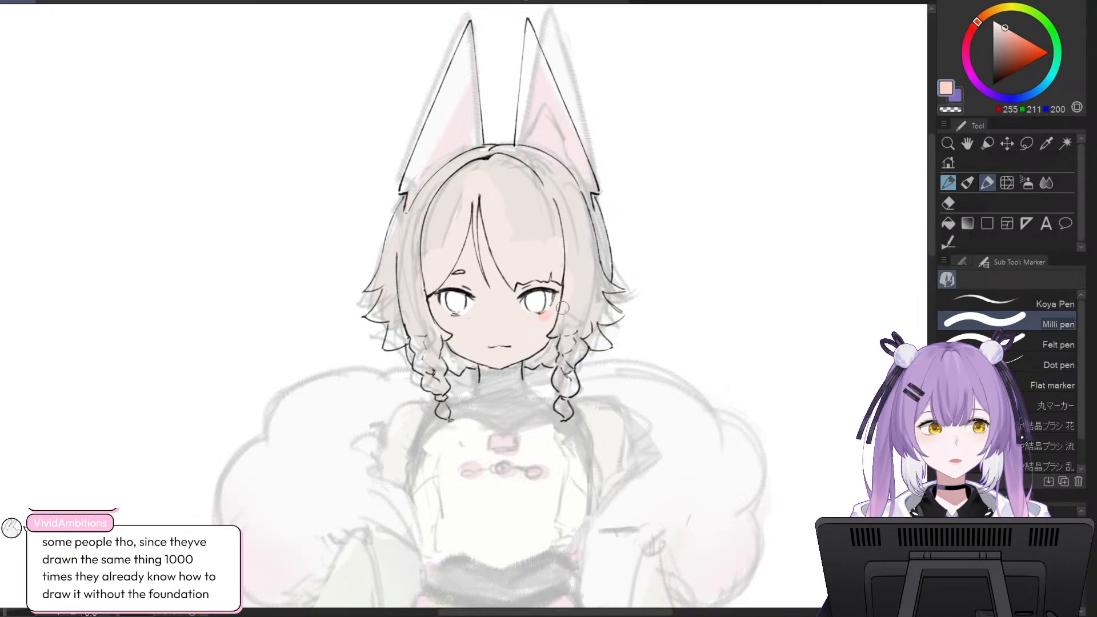
left_click(1027, 183)
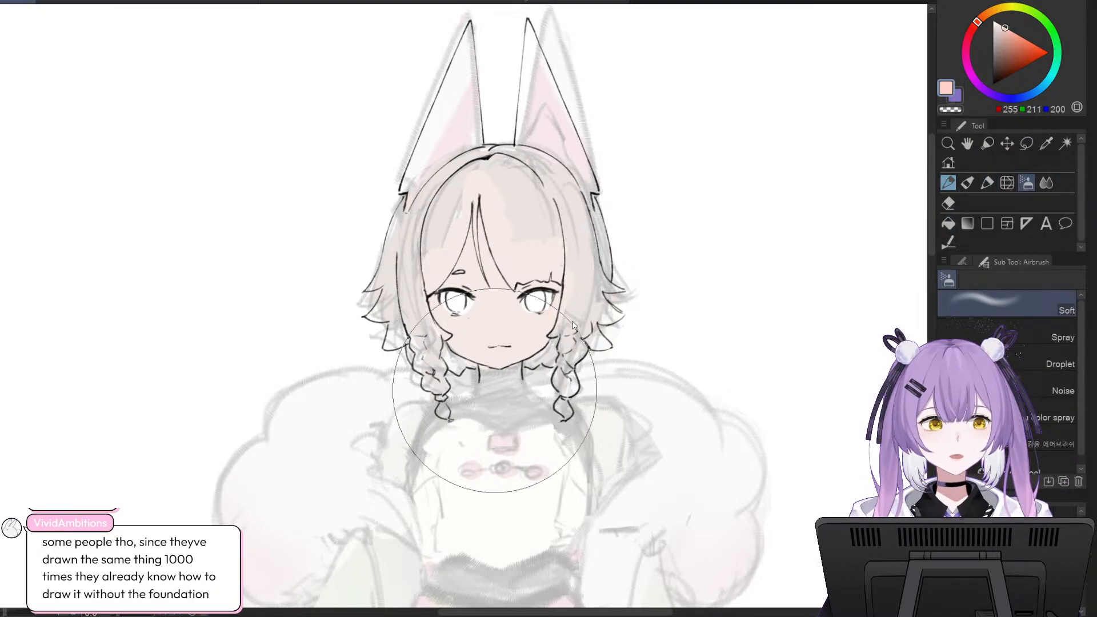
key("bracketleft")
key("bracketleft")
key("bracketleft")
key("bracketleft")
key("bracketleft")
key("bracketleft")
key("bracketleft")
key("bracketleft")
key("bracketleft")
key("bracketleft")
key("bracketleft")
key("bracketright")
mouse_move(562, 312)
left_mouse_down()
mouse_move(552, 317)
mouse_move(557, 302)
mouse_move(550, 314)
left_mouse_up()
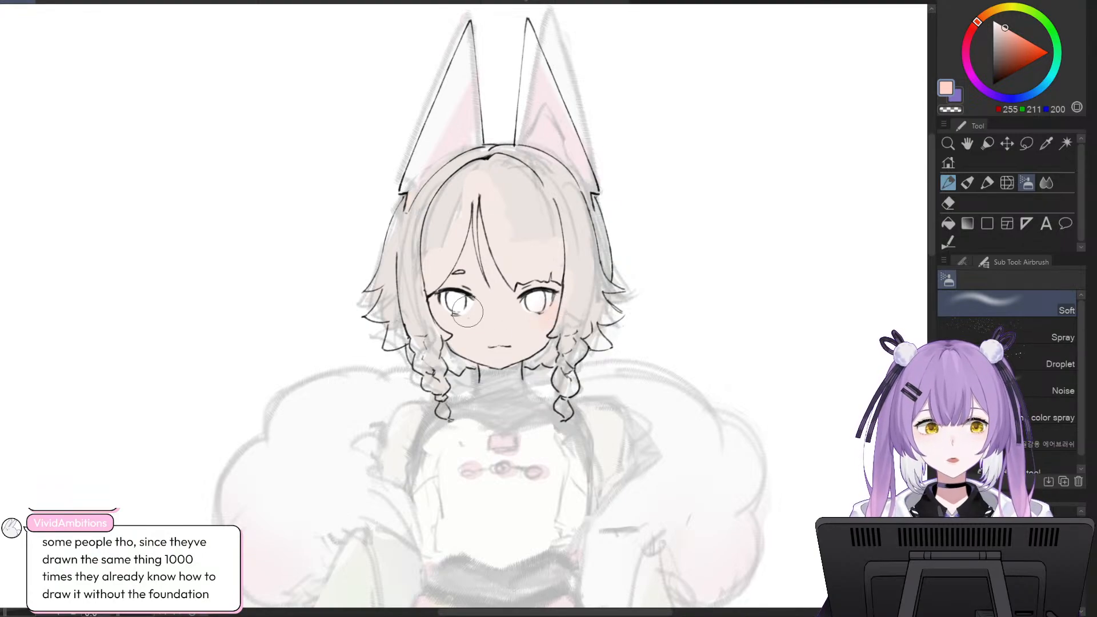
mouse_move(443, 318)
left_mouse_down()
mouse_move(520, 297)
mouse_move(443, 318)
left_mouse_up()
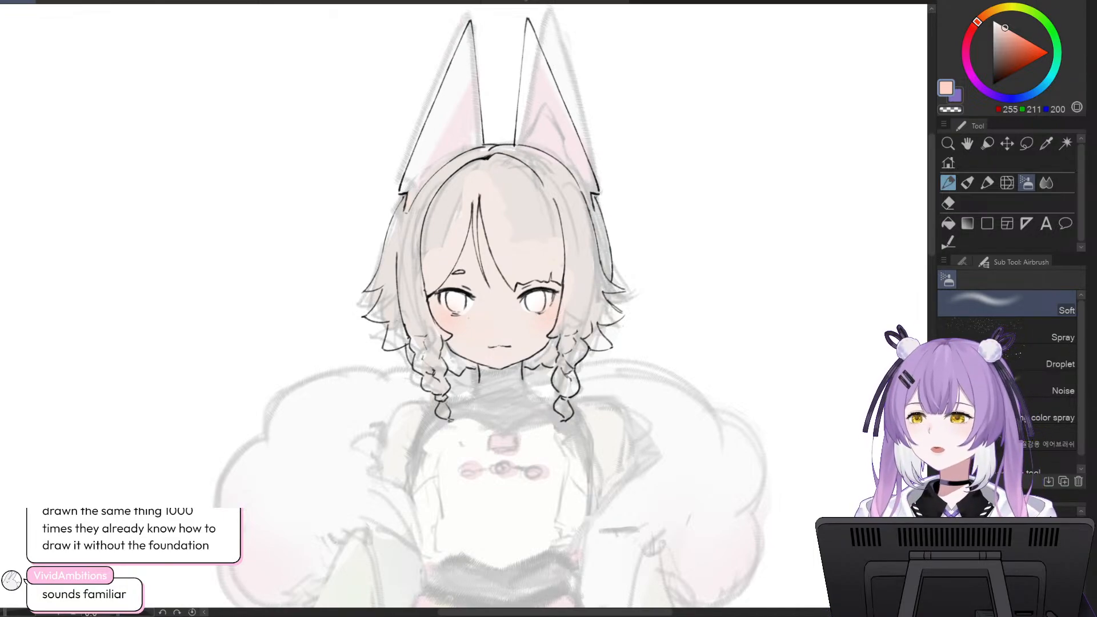
- Reshape the character's mouth into a small downturned frown with Liquify, adjusting the brush size as needed
left_click(1006, 182)
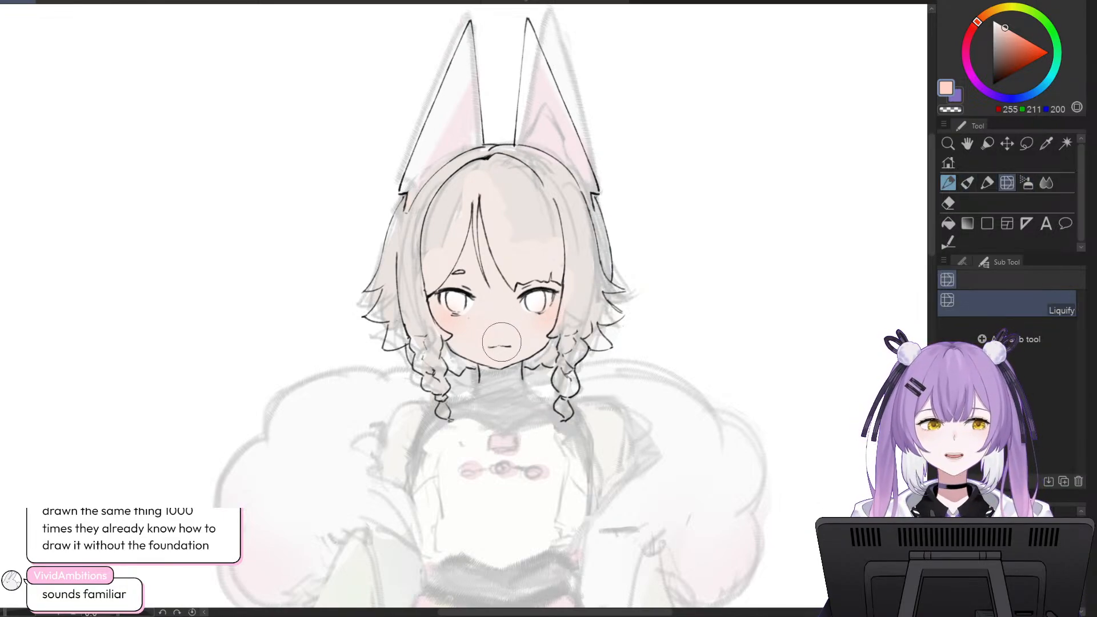
left_click_drag(501, 341, 500, 335)
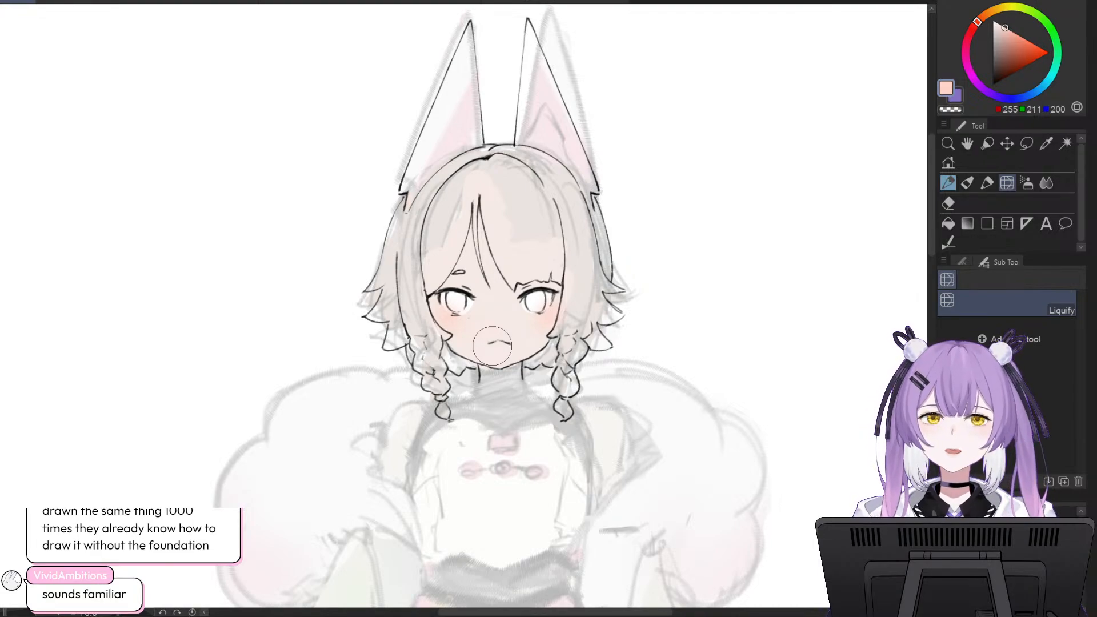
left_click_drag(500, 347, 505, 342)
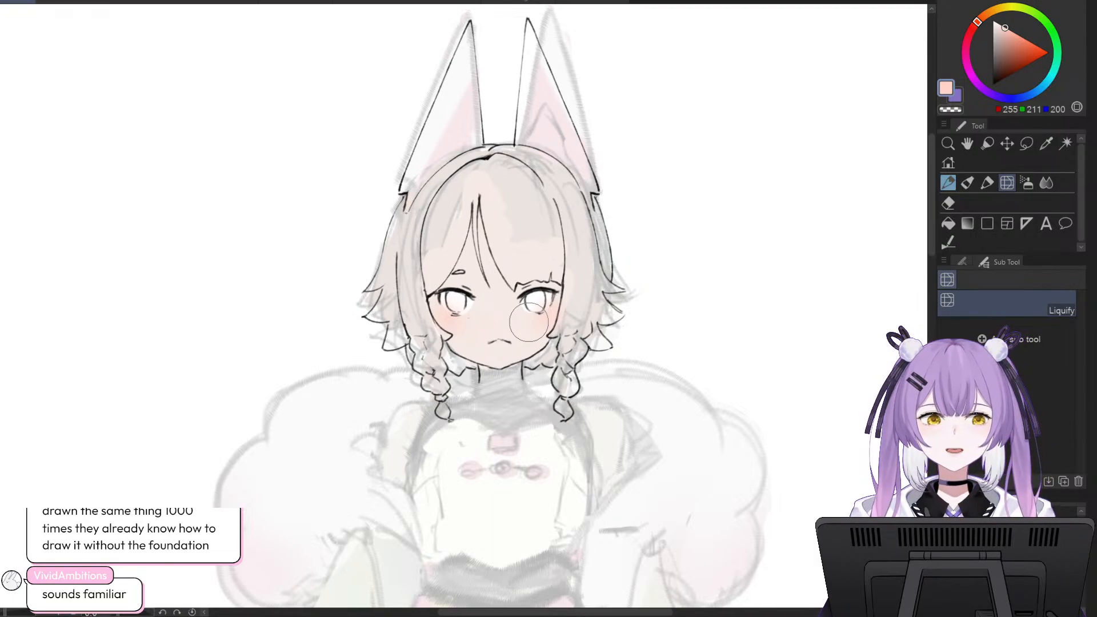
mouse_move(497, 342)
left_mouse_down()
mouse_move(531, 342)
mouse_move(516, 343)
left_mouse_up()
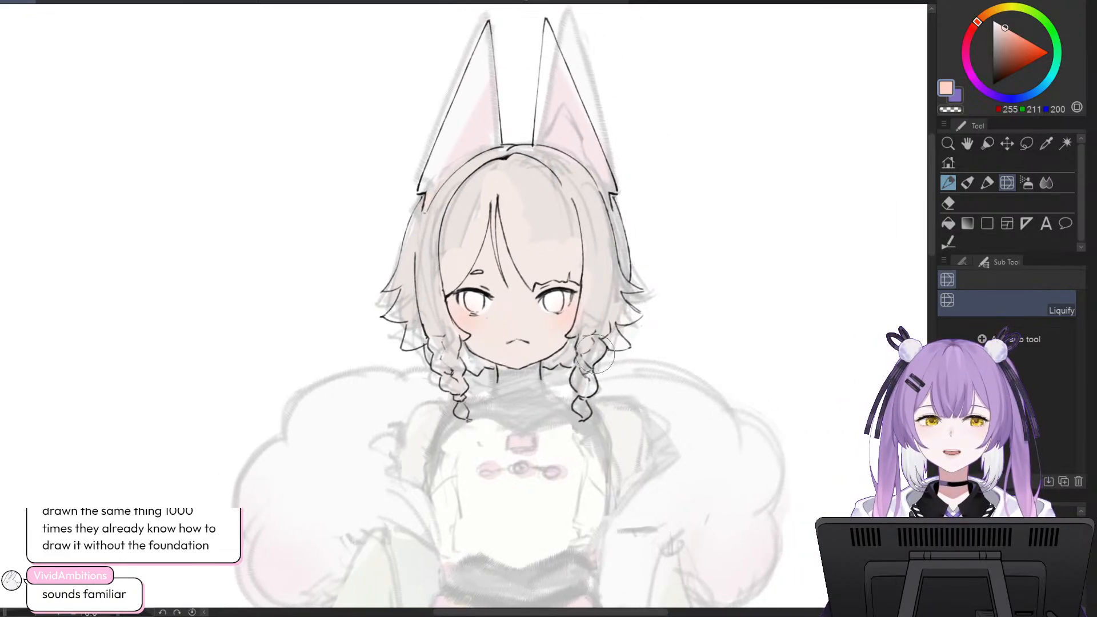
left_click(948, 204)
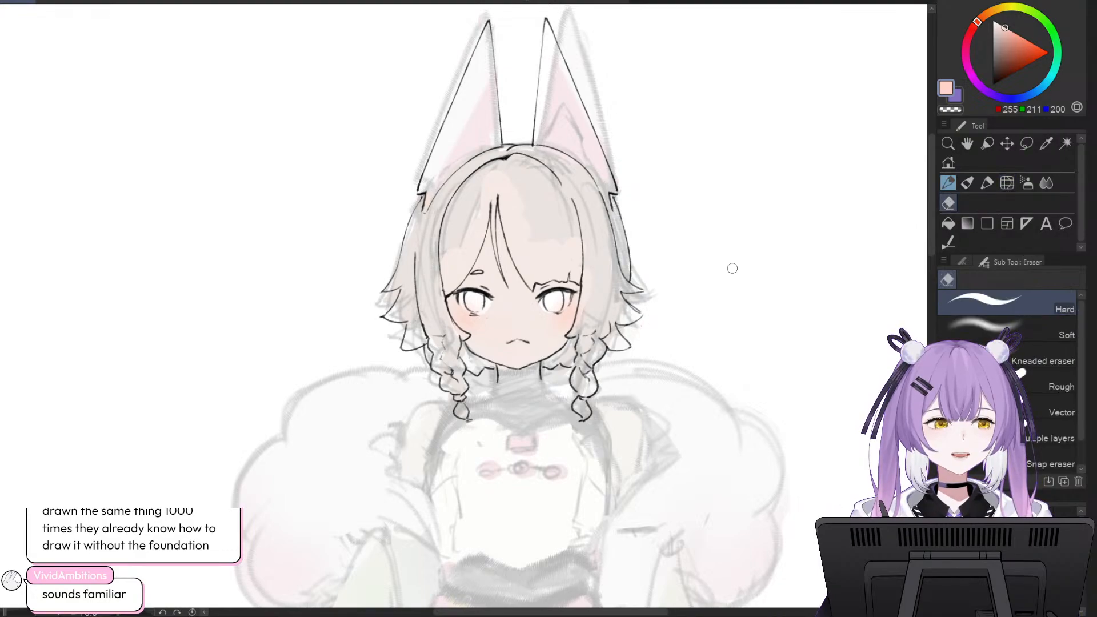
left_click(1007, 183)
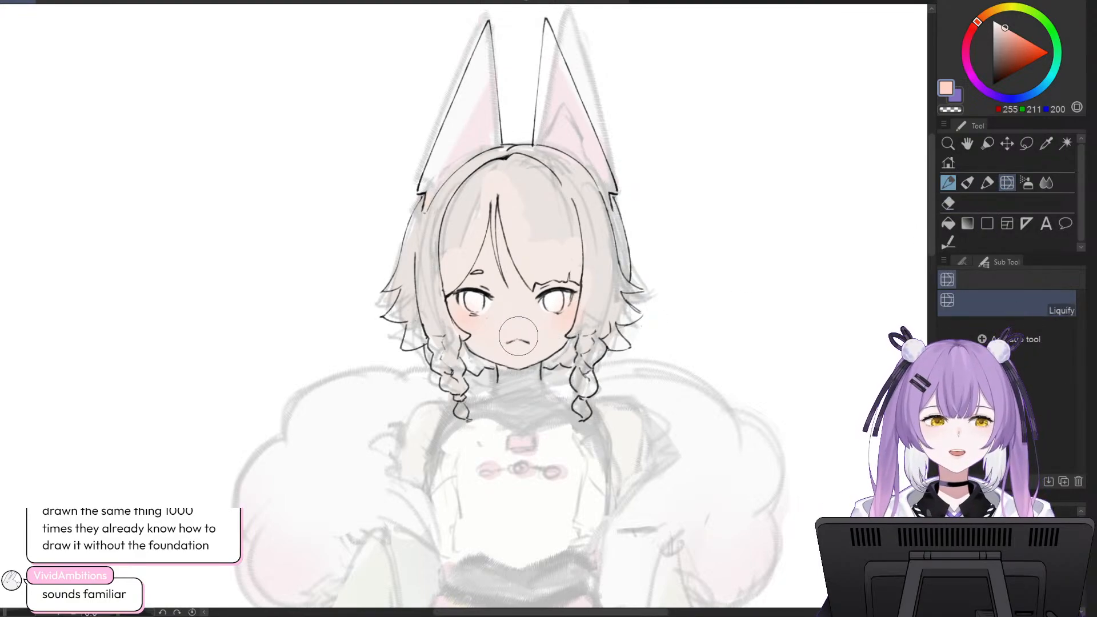
key("]")
mouse_move(516, 338)
left_mouse_down()
mouse_move(526, 331)
mouse_move(528, 342)
mouse_move(521, 330)
left_mouse_up()
key("[")
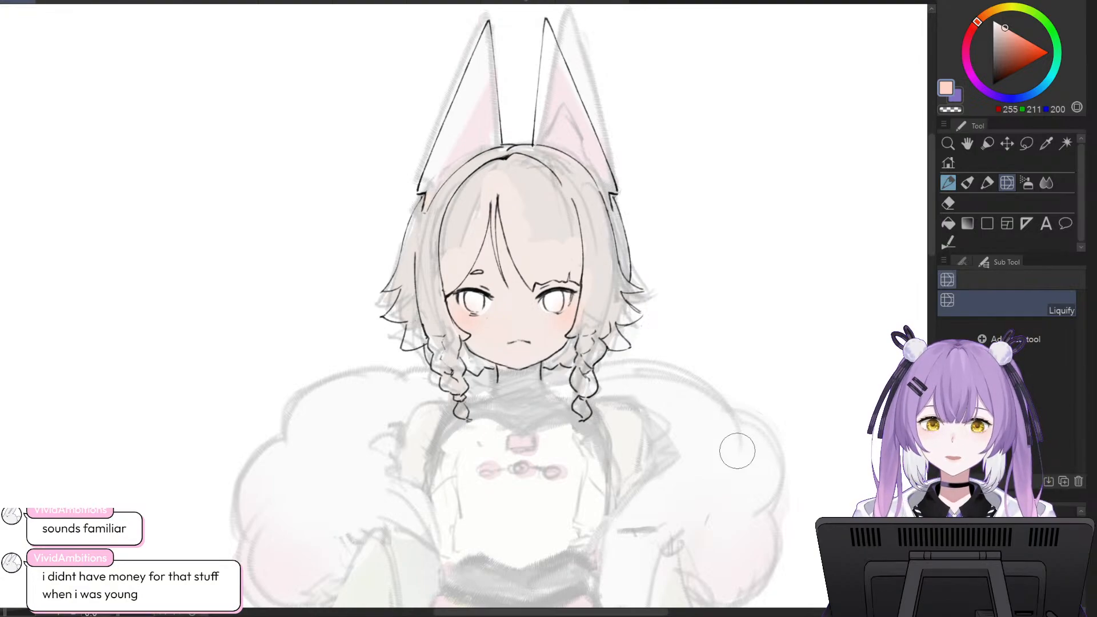
- Sample a muted brown, RGB 181, 158, 144, and fill the right-hand section of the fringe with the Milli pen
left_click(945, 600)
left_click(945, 600)
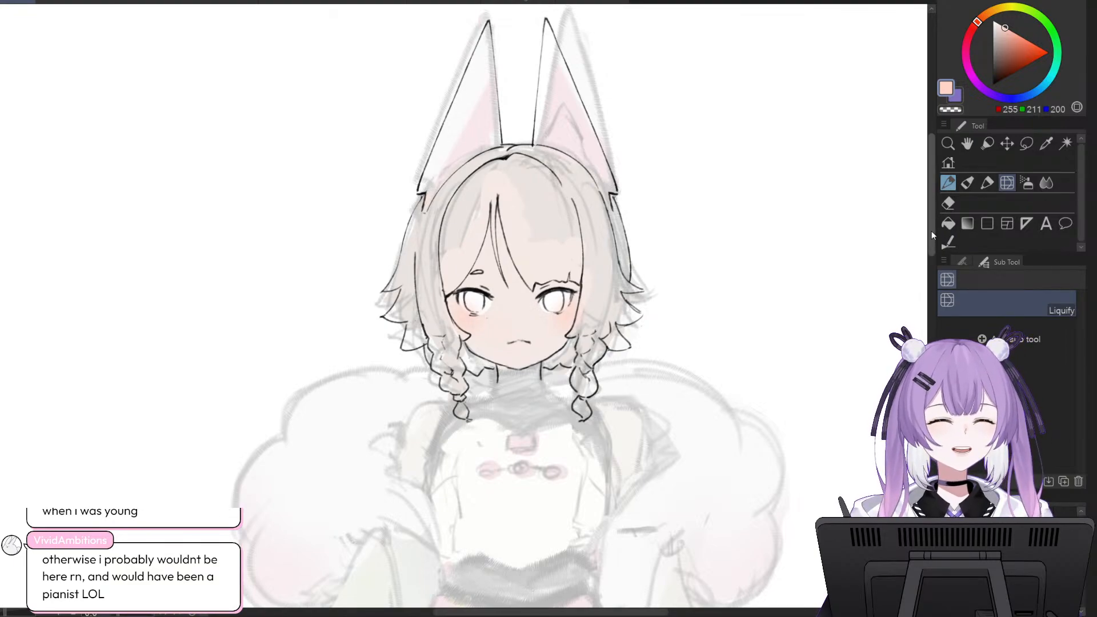
left_click_drag(930, 218, 938, 209)
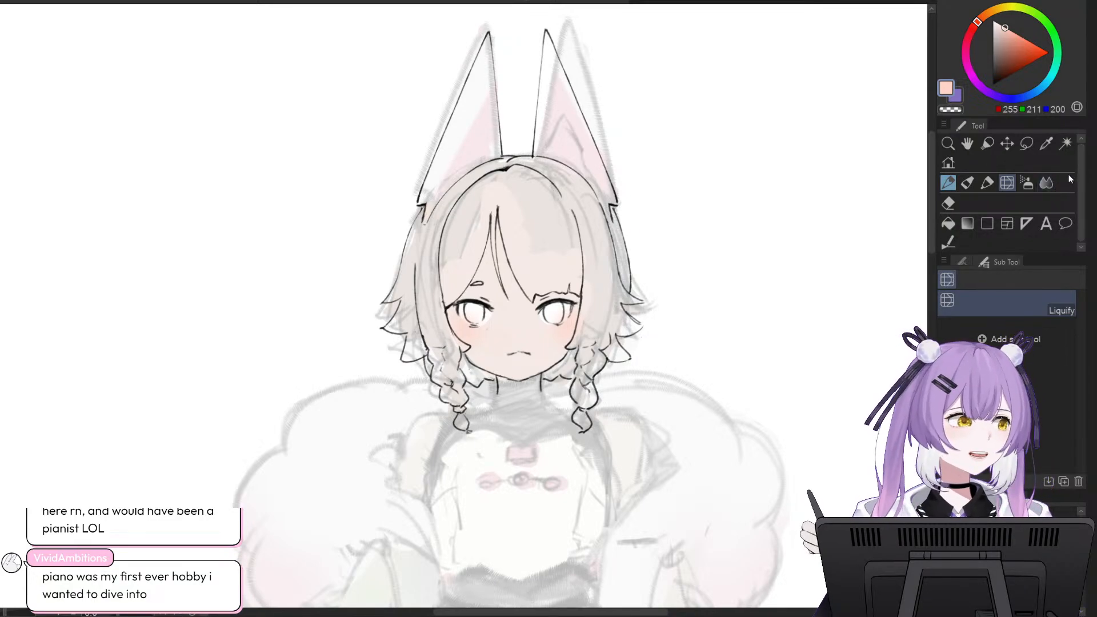
left_click(1045, 144)
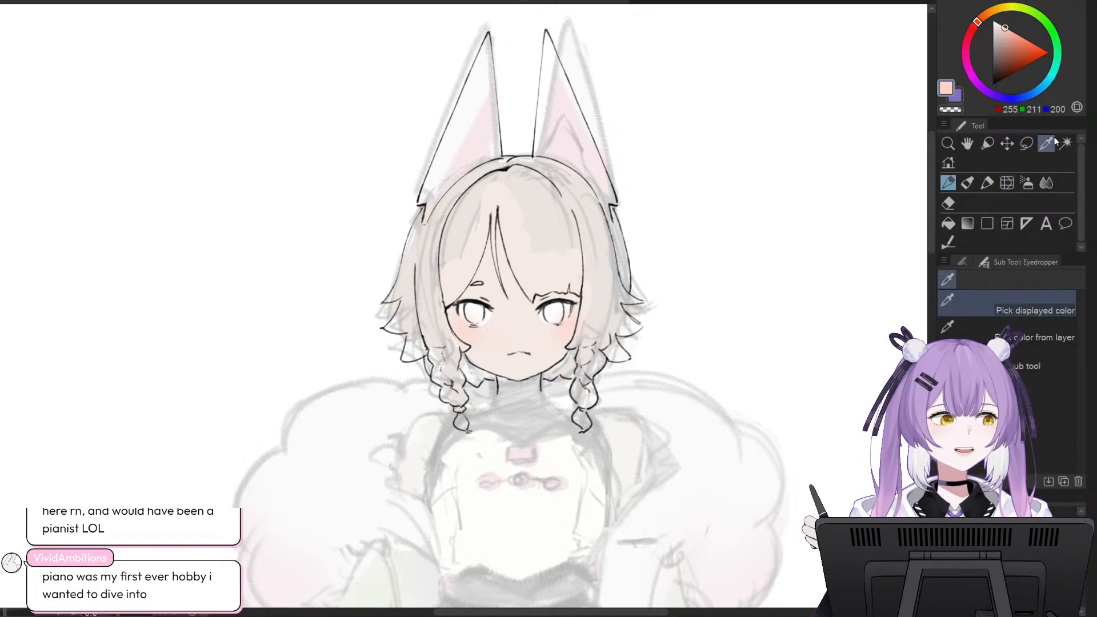
left_click(835, 93)
left_click(987, 182)
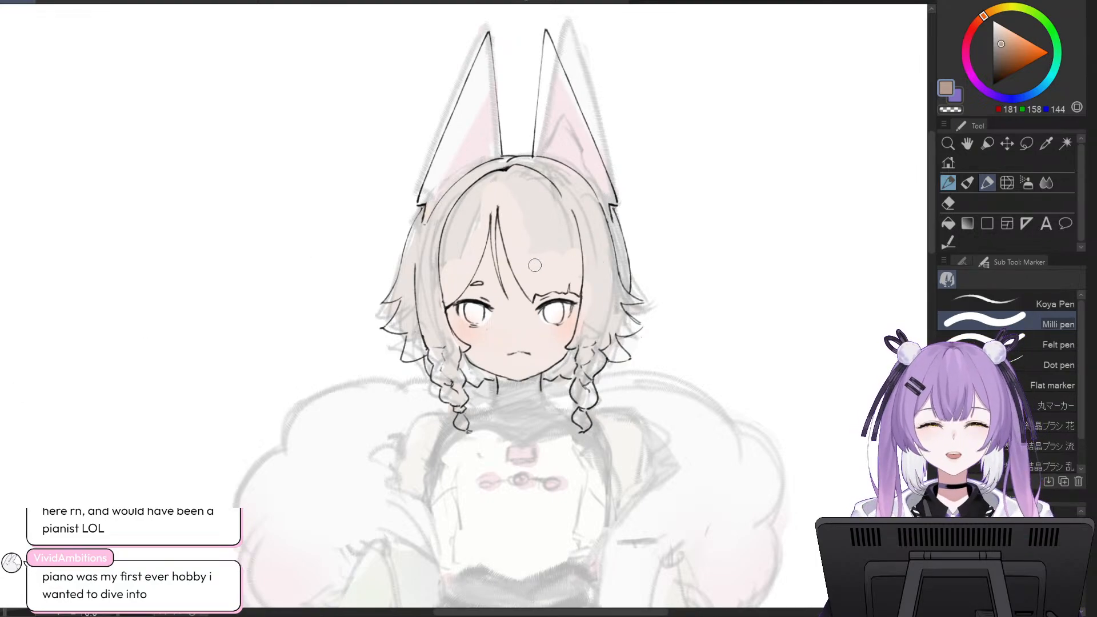
left_click_drag(504, 188, 520, 257)
key("]")
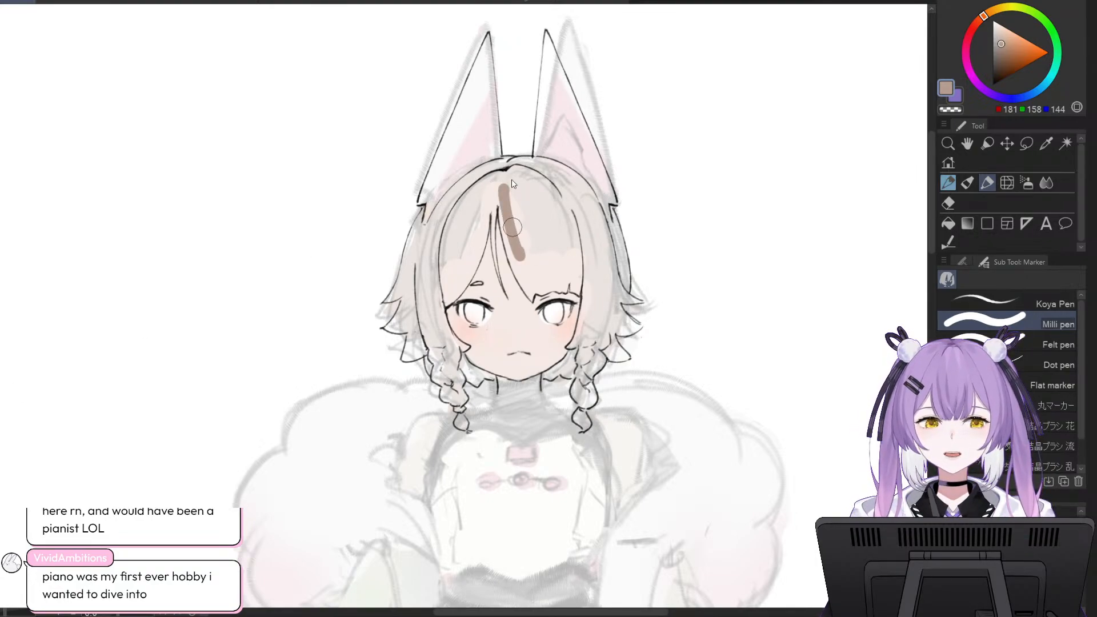
mouse_move(512, 178)
left_mouse_down()
mouse_move(514, 239)
mouse_move(517, 210)
mouse_move(531, 240)
mouse_move(523, 173)
mouse_move(537, 243)
mouse_move(517, 174)
mouse_move(550, 252)
mouse_move(534, 185)
mouse_move(545, 225)
mouse_move(548, 194)
mouse_move(579, 277)
left_mouse_up()
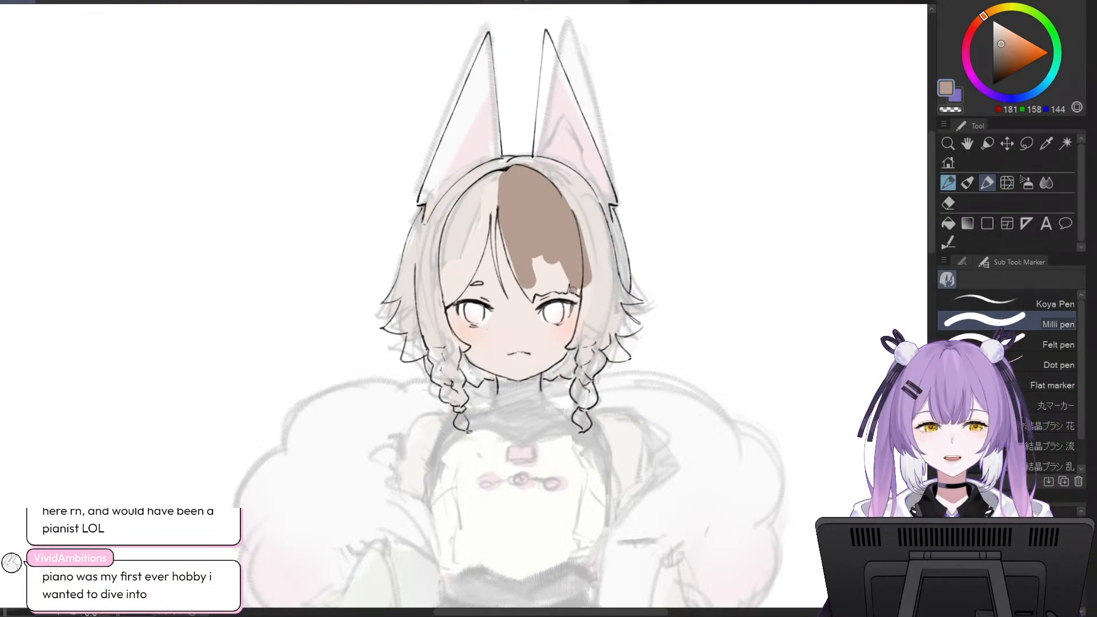
mouse_move(552, 258)
left_mouse_down()
mouse_move(565, 288)
mouse_move(540, 289)
left_mouse_up()
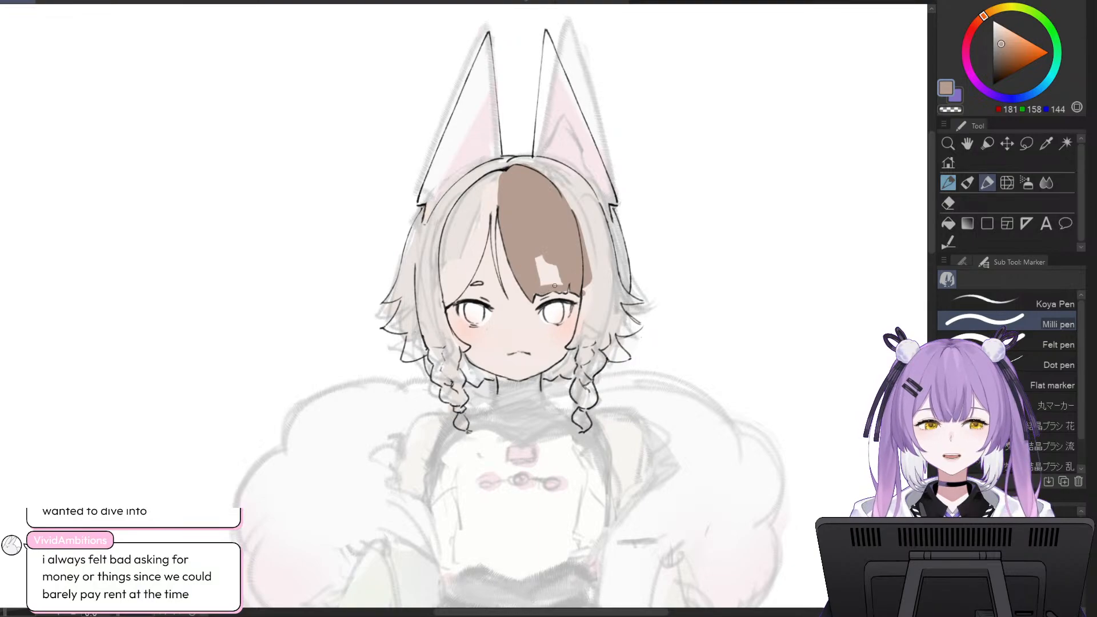
mouse_move(553, 269)
left_mouse_down()
mouse_move(560, 281)
mouse_move(539, 263)
mouse_move(547, 284)
mouse_move(566, 271)
left_mouse_up()
key("]")
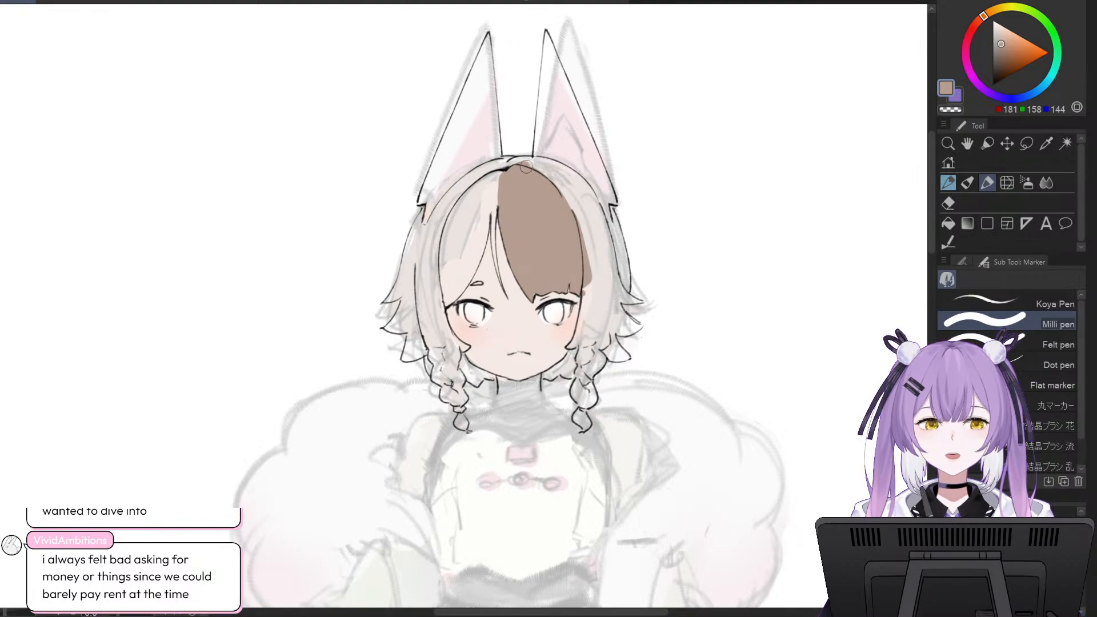
- Fill the right half of the crown, the side hair beside the face and the right braid in the same brown
left_click_drag(528, 172, 587, 234)
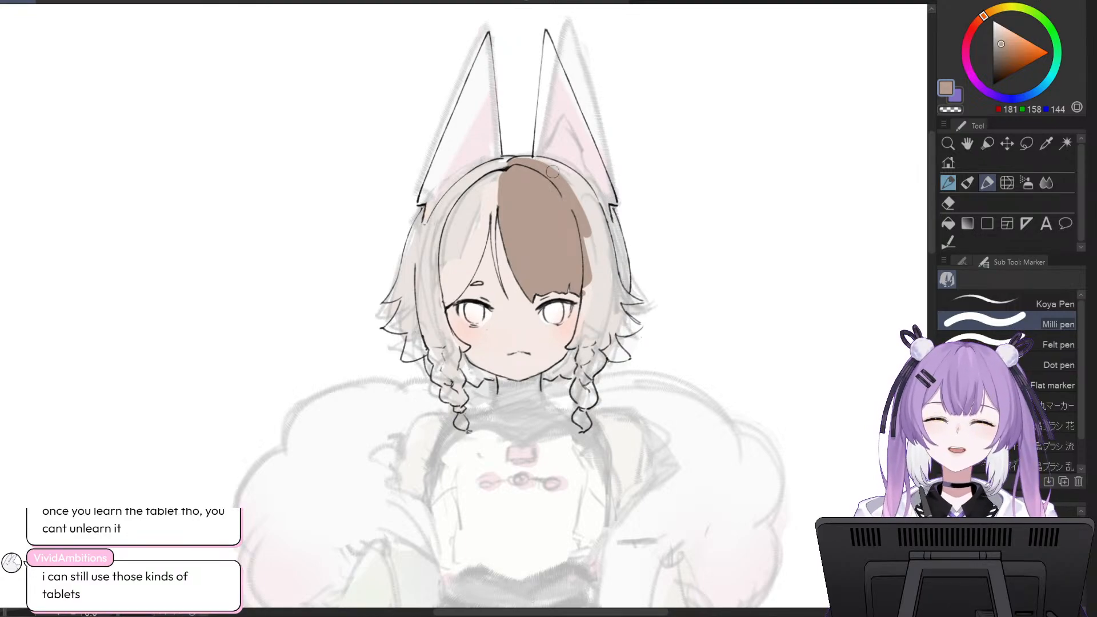
mouse_move(526, 162)
left_mouse_down()
mouse_move(586, 211)
mouse_move(565, 187)
mouse_move(584, 237)
mouse_move(559, 173)
mouse_move(593, 217)
mouse_move(547, 165)
mouse_move(585, 198)
mouse_move(576, 178)
mouse_move(596, 227)
mouse_move(583, 188)
mouse_move(612, 263)
mouse_move(599, 248)
mouse_move(606, 286)
left_mouse_up()
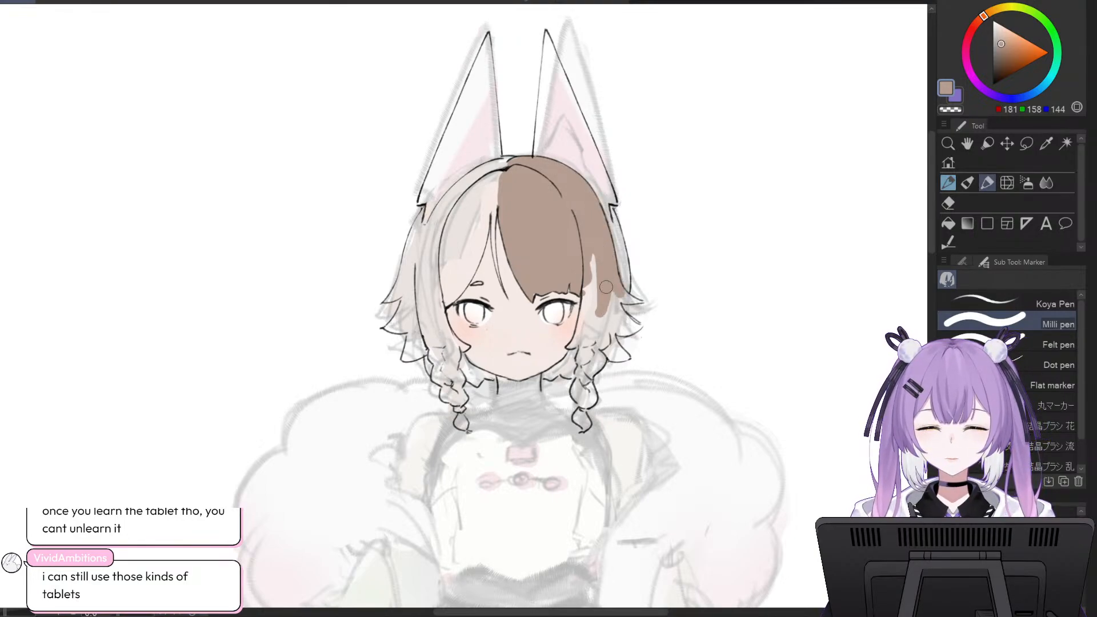
left_click_drag(593, 234, 580, 334)
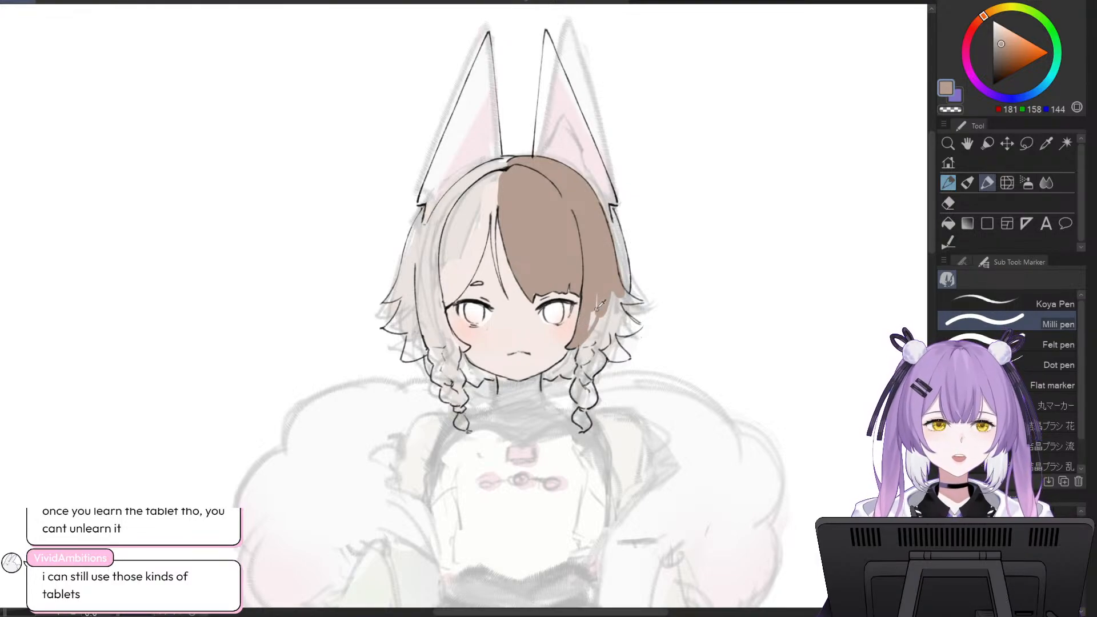
mouse_move(592, 324)
left_mouse_down()
mouse_move(596, 311)
mouse_move(582, 355)
mouse_move(599, 337)
mouse_move(599, 365)
mouse_move(597, 357)
mouse_move(581, 377)
mouse_move(584, 419)
left_mouse_up()
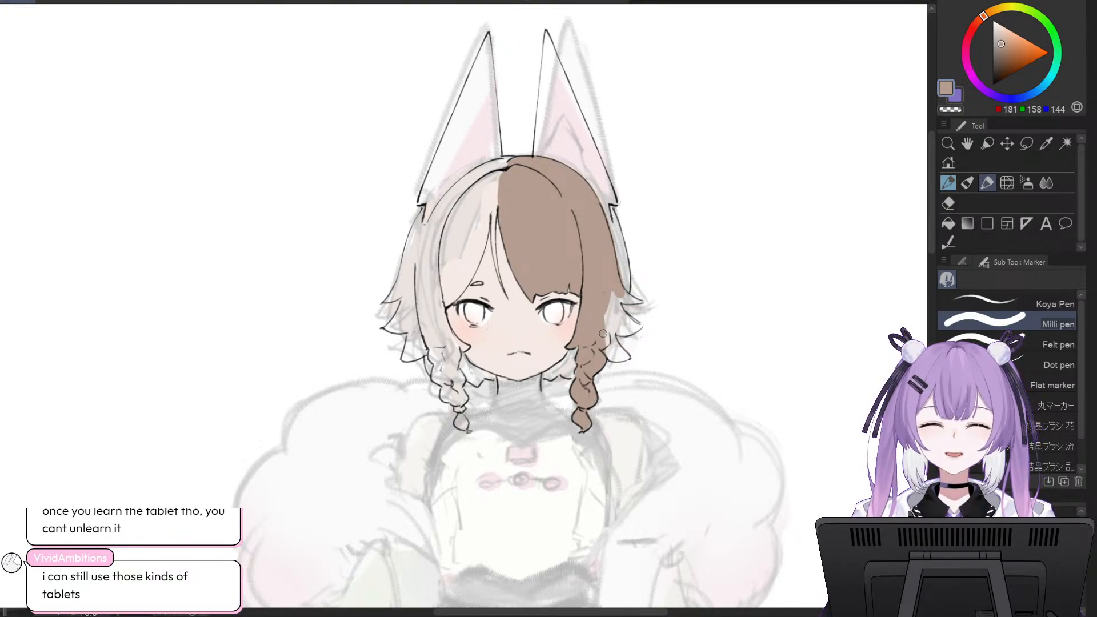
- Fill the flared tips and outer edge of the hair on the right side of the head with brown
mouse_move(605, 355)
left_mouse_down()
mouse_move(612, 328)
mouse_move(626, 358)
left_mouse_up()
left_click_drag(608, 298, 609, 324)
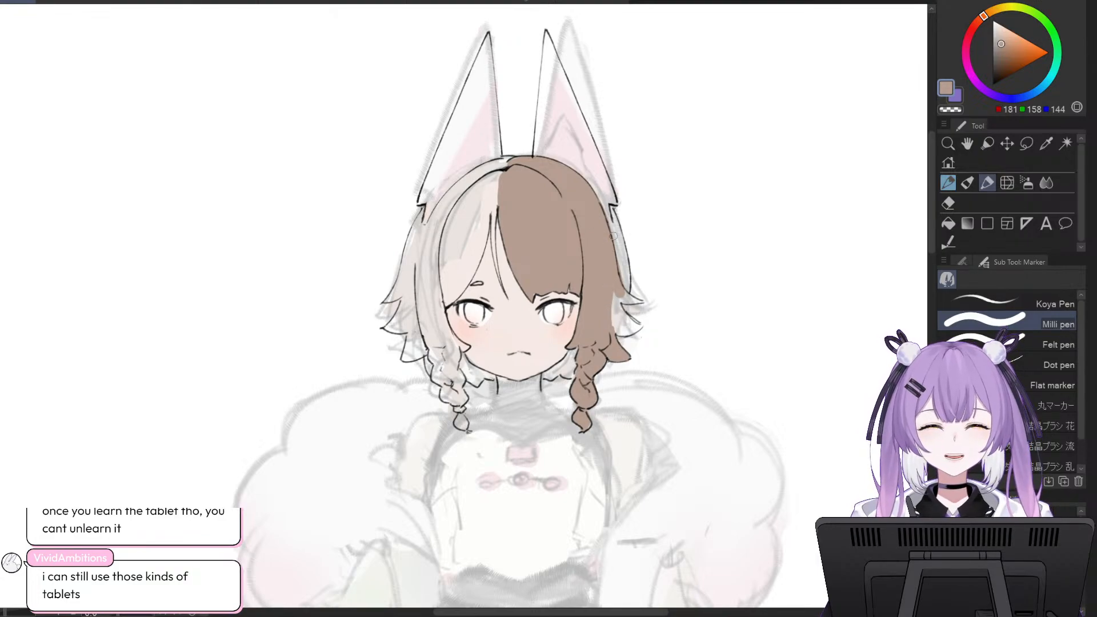
left_click_drag(614, 293, 623, 334)
mouse_move(617, 299)
left_mouse_down()
mouse_move(622, 327)
mouse_move(632, 325)
left_mouse_up()
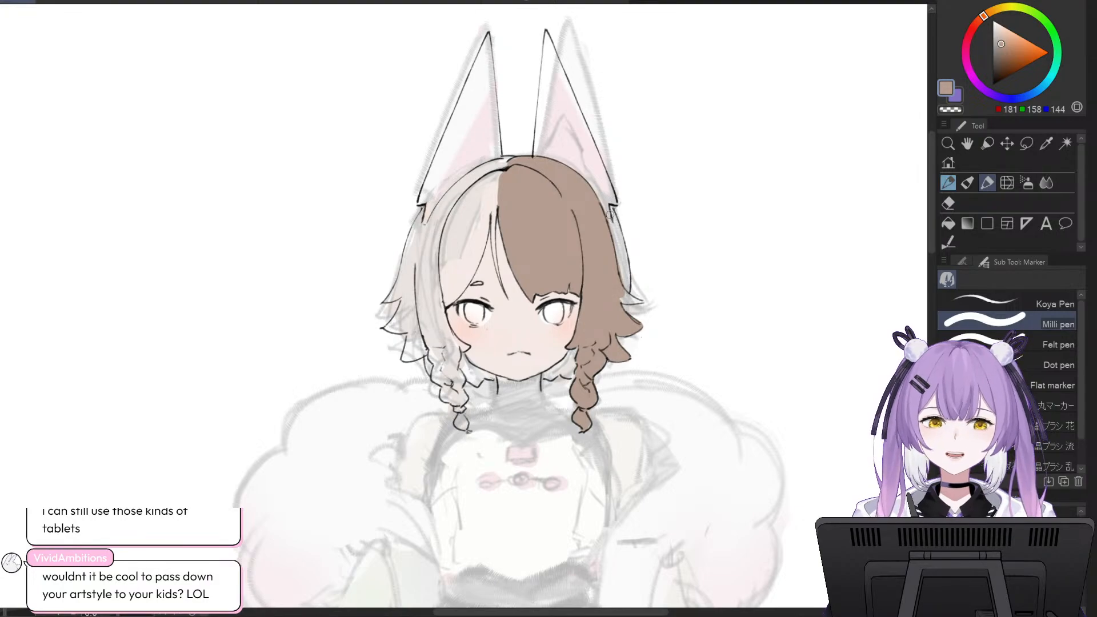
mouse_move(611, 211)
left_mouse_down()
mouse_move(622, 290)
mouse_move(613, 228)
mouse_move(625, 278)
left_mouse_up()
left_click_drag(614, 235, 627, 289)
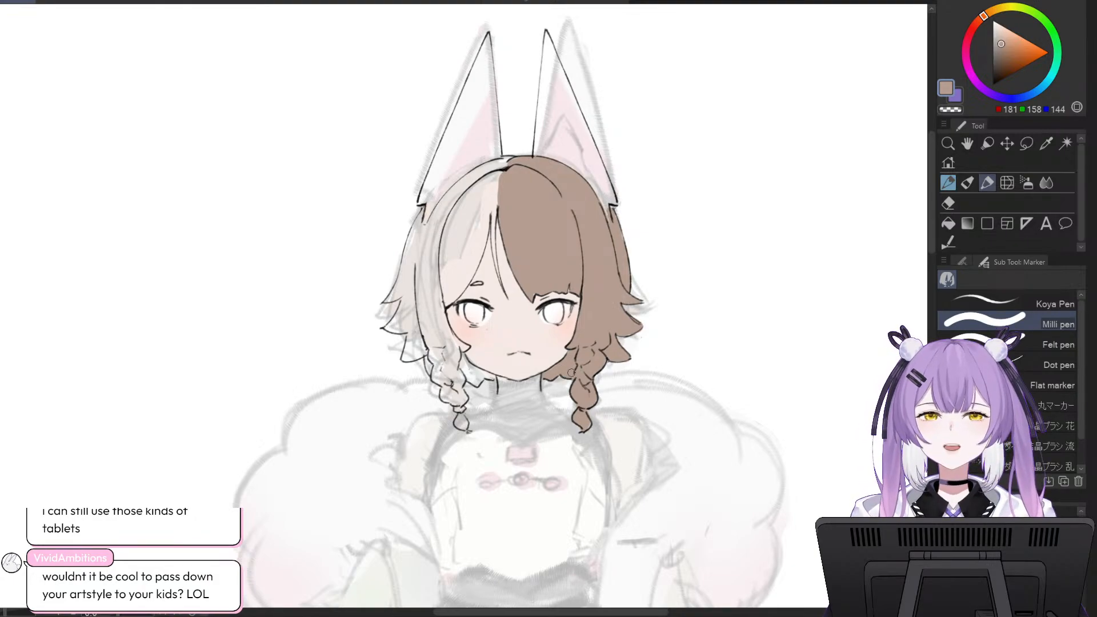
- Paint the left half of the crown and the left fringe brown, using a smaller Milli pen near the parting and tips
mouse_move(505, 174)
left_mouse_down()
mouse_move(453, 206)
mouse_move(492, 176)
mouse_move(464, 212)
mouse_move(472, 188)
mouse_move(494, 188)
mouse_move(463, 219)
mouse_move(469, 201)
mouse_move(453, 235)
left_mouse_up()
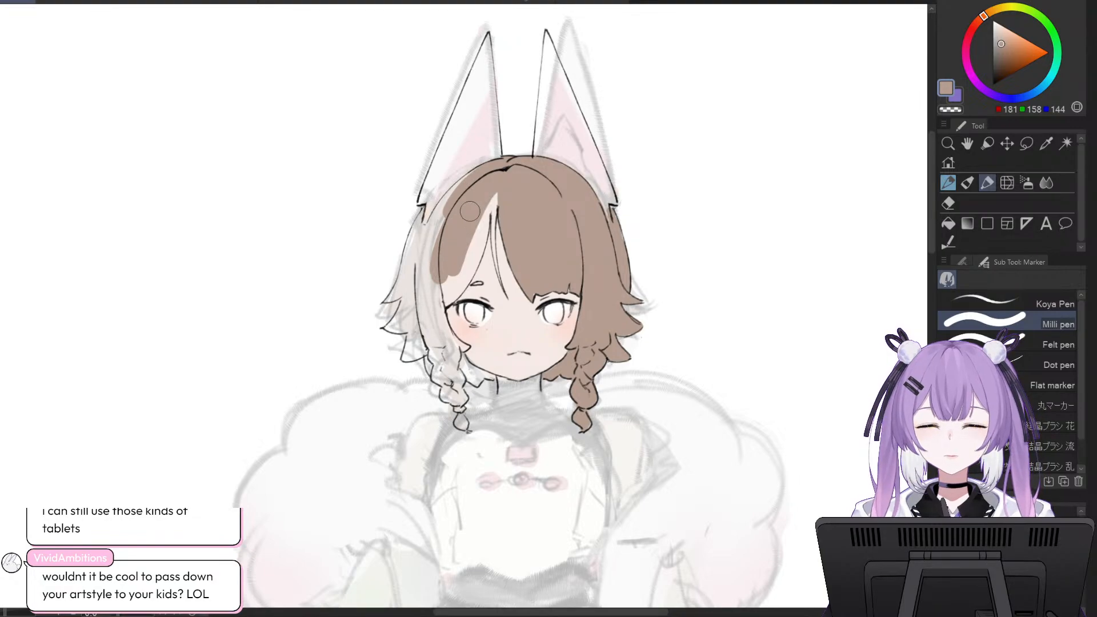
left_click_drag(479, 204, 445, 283)
left_click_drag(483, 197, 462, 271)
key("[")
key("[")
key("[")
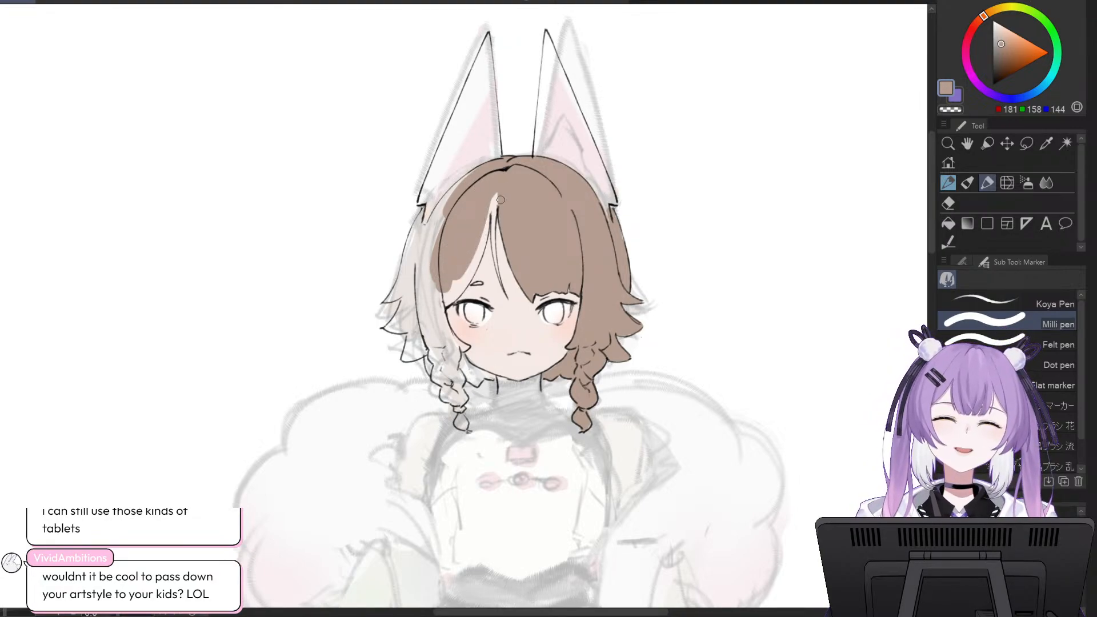
left_click_drag(497, 194, 469, 273)
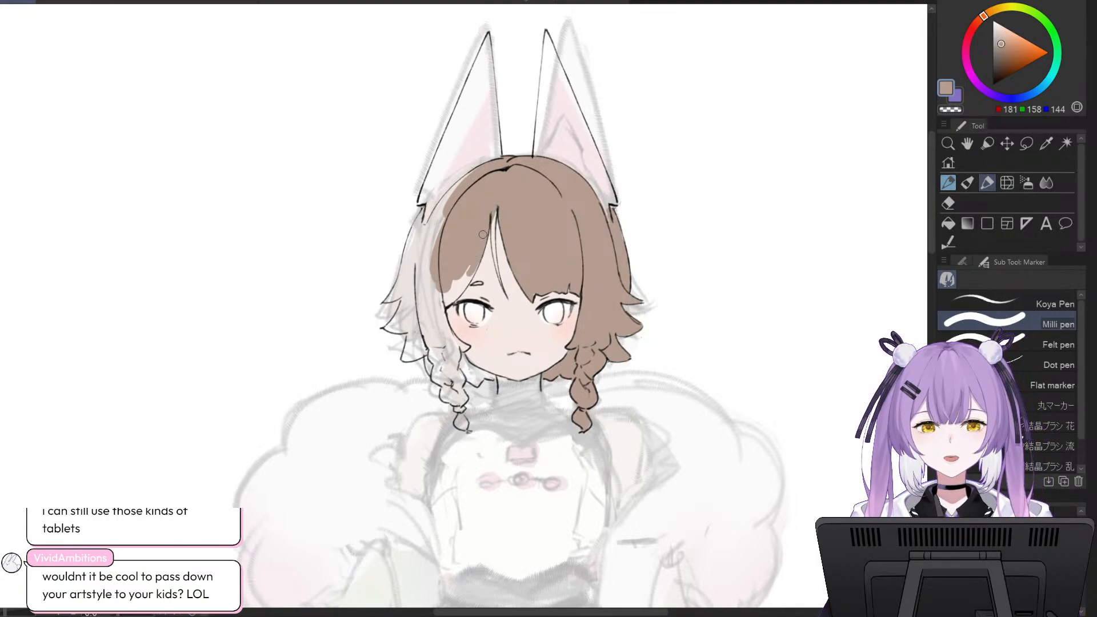
left_click_drag(483, 234, 457, 295)
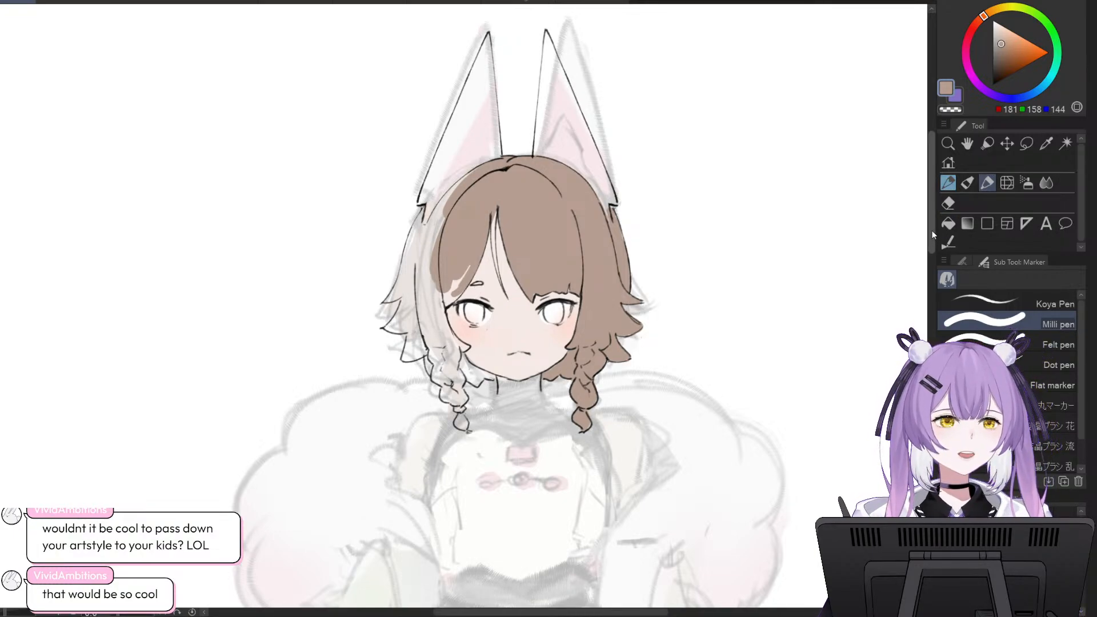
- Extend the brown over the upper left side hair with a larger Milli pen and fill the narrow strand at the parting
scroll(931, 226, "up", 2)
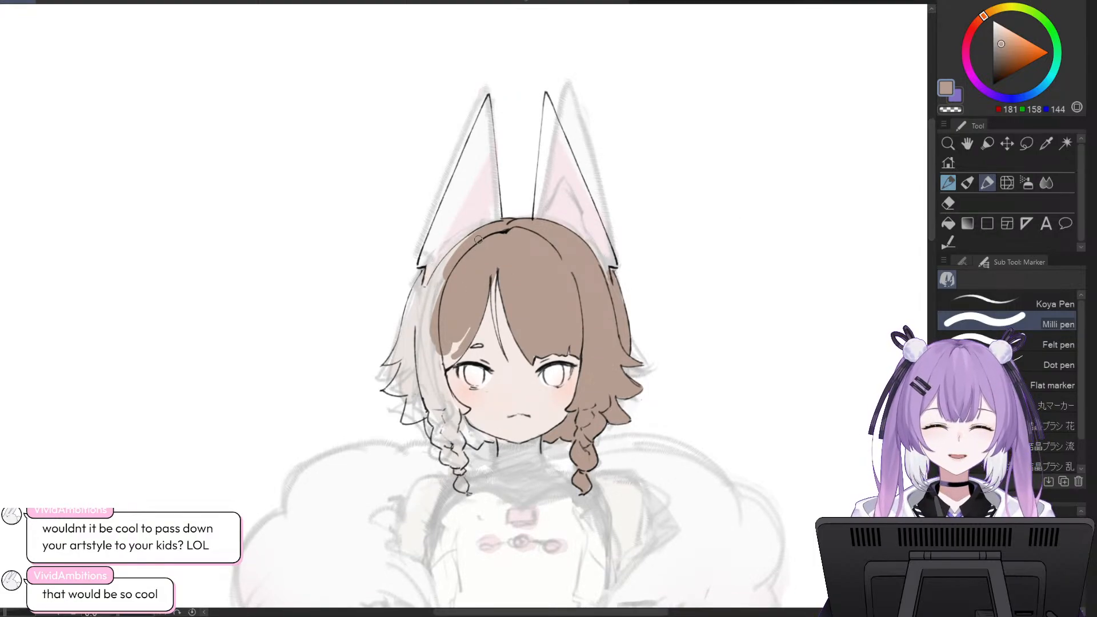
key("bracketright")
key("bracketright")
key("bracketright")
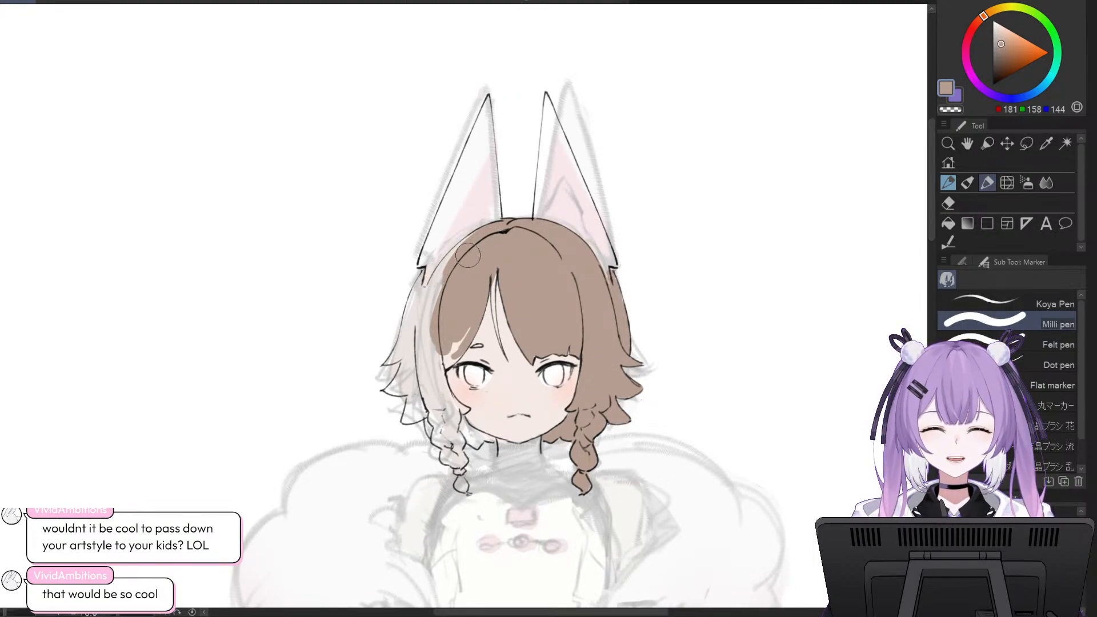
mouse_move(467, 255)
left_mouse_down()
mouse_move(445, 287)
mouse_move(489, 237)
mouse_move(440, 290)
mouse_move(457, 289)
mouse_move(488, 240)
mouse_move(437, 293)
mouse_move(444, 321)
left_mouse_up()
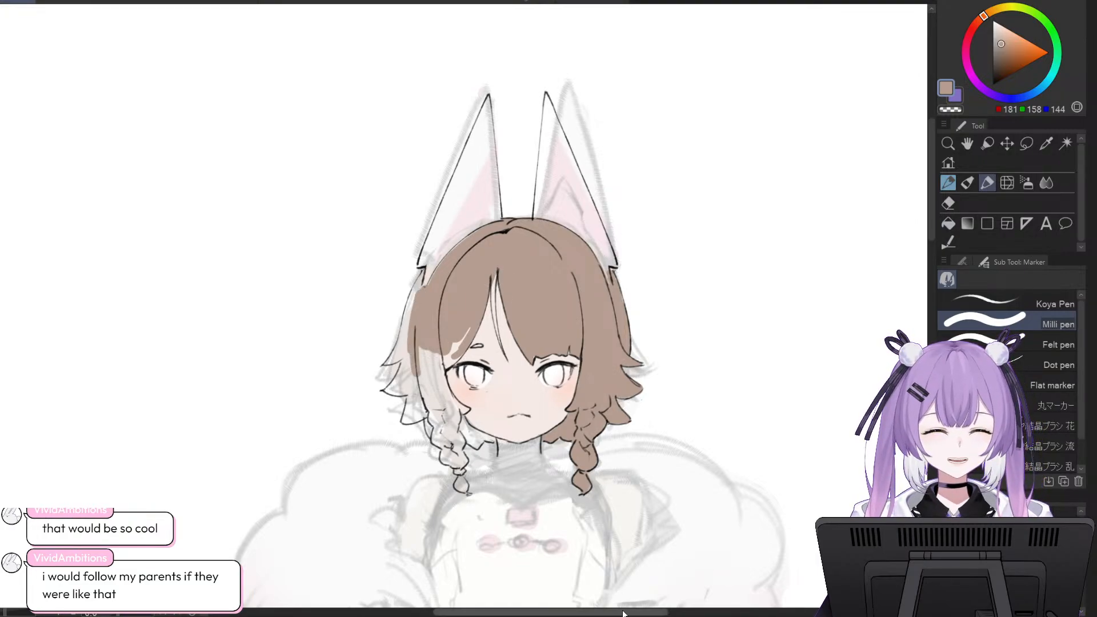
left_click_drag(623, 613, 606, 613)
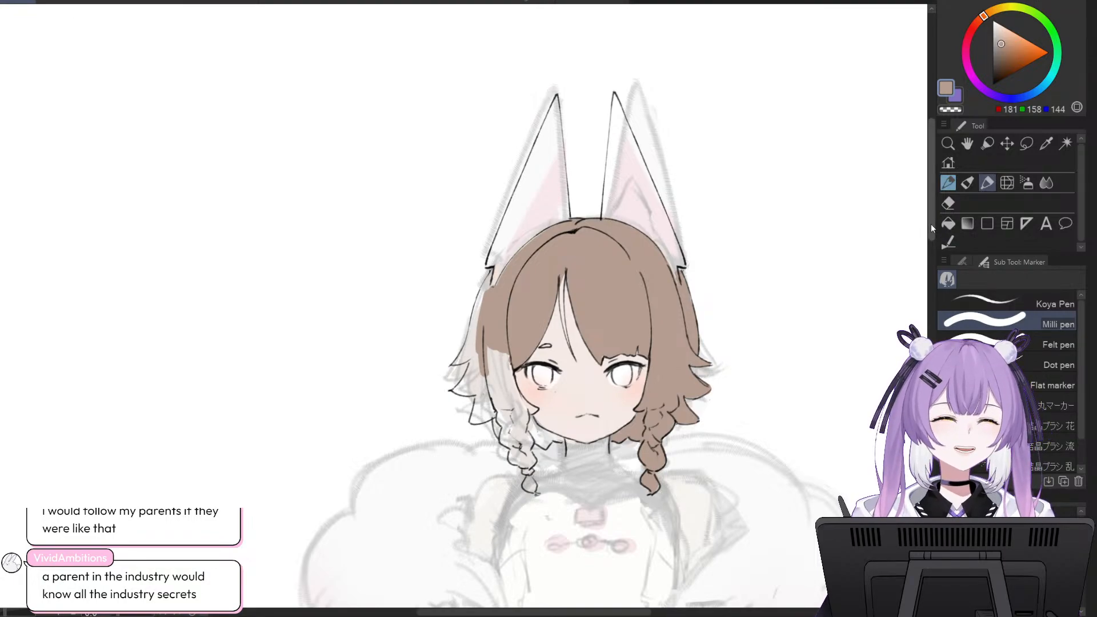
scroll(521, 357, "down", 3)
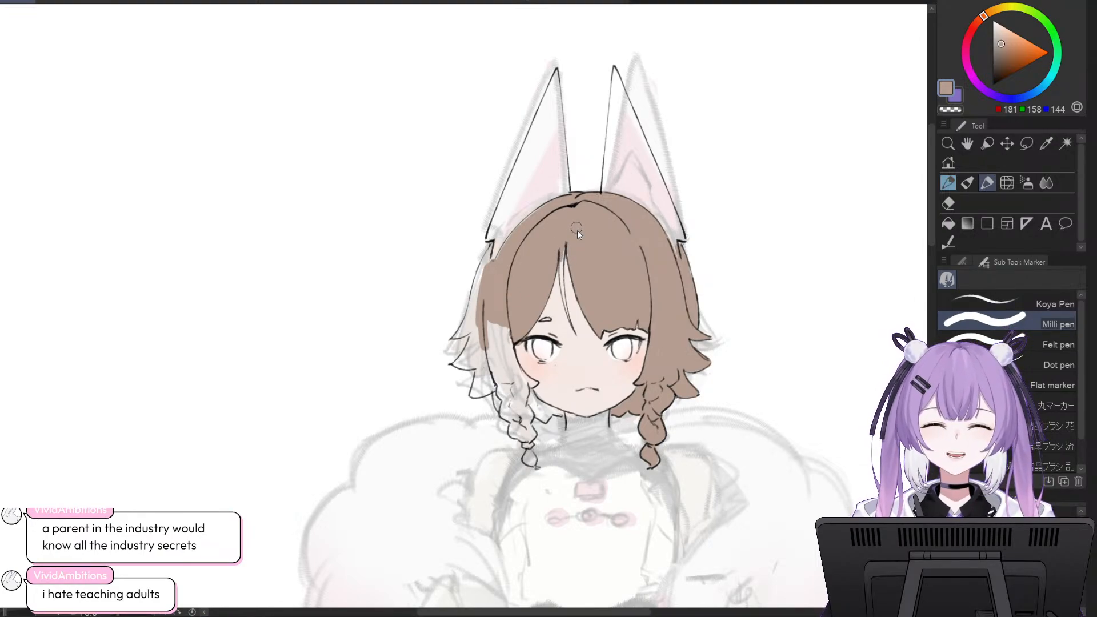
left_click_drag(564, 244, 567, 312)
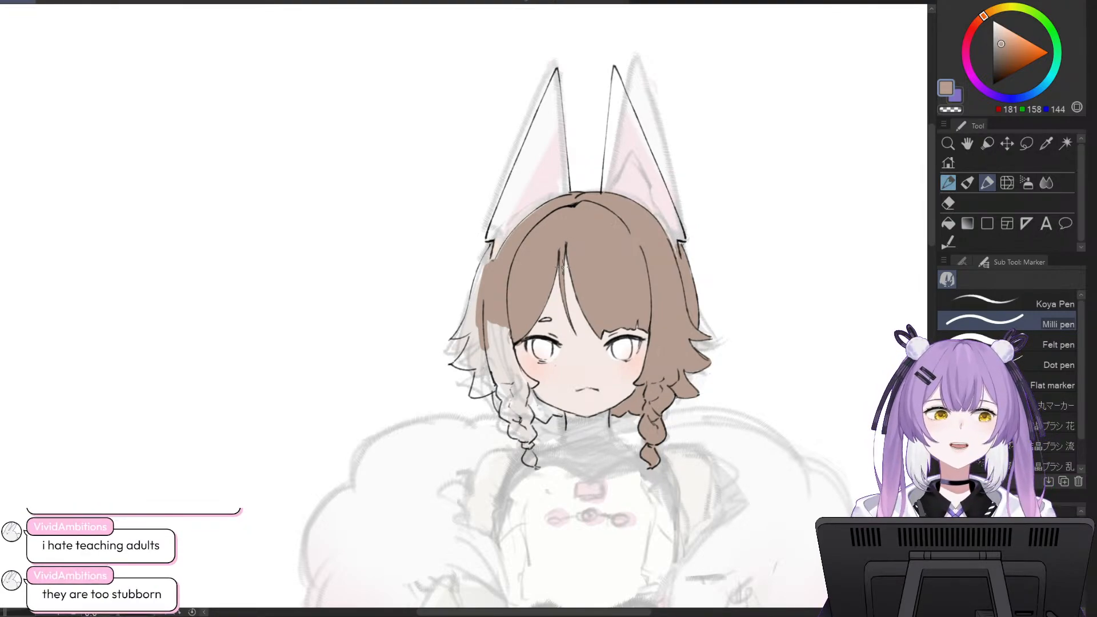
- Paint the left side hair beside the face brown down to the braid, using a larger Milli pen
key("bracketright")
key("bracketright")
key("bracketright")
left_click_drag(488, 255, 476, 312)
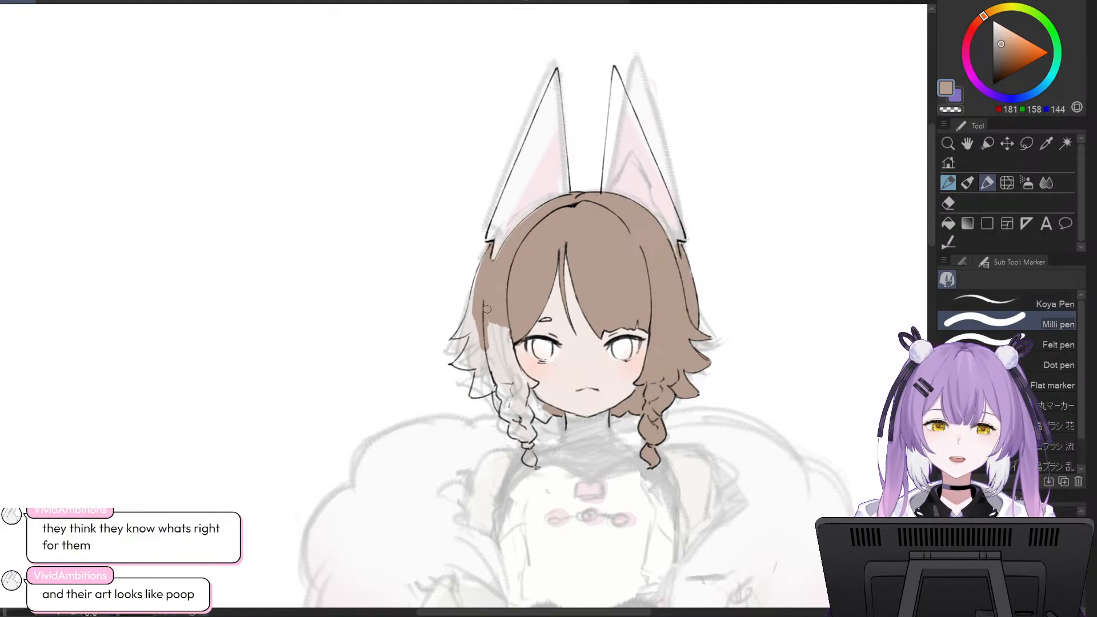
left_click_drag(489, 325, 499, 380)
mouse_move(492, 328)
left_mouse_down()
mouse_move(506, 357)
mouse_move(509, 313)
mouse_move(527, 394)
left_mouse_up()
left_click_drag(508, 355, 524, 382)
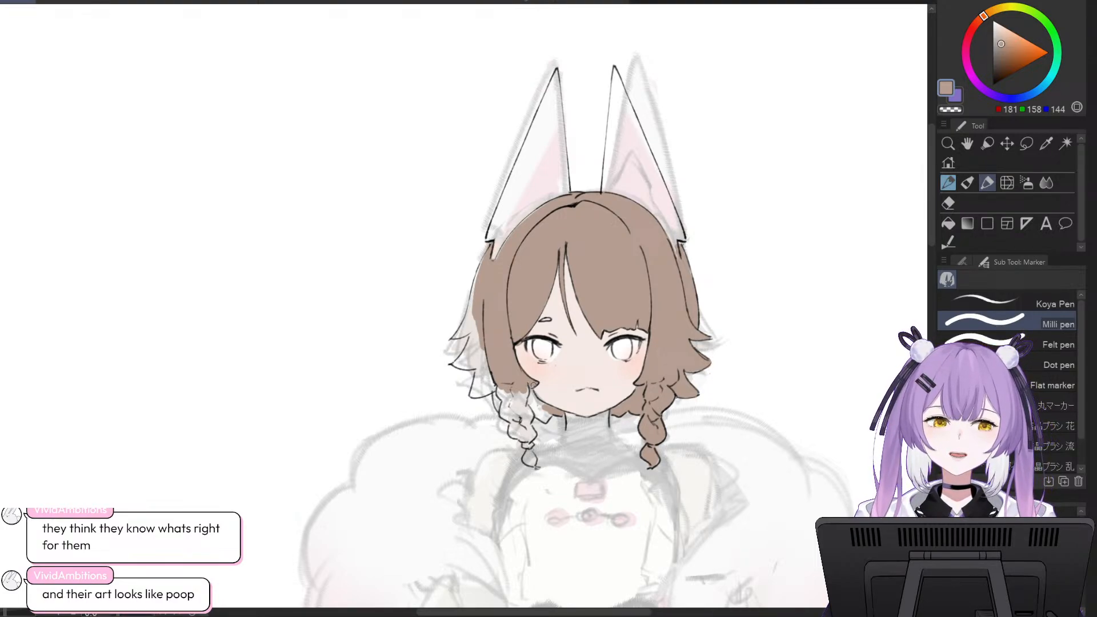
- Fill the left braid and the short hair beside it with the same brown, using a smaller Milli pen for the lower links
mouse_move(522, 396)
left_mouse_down()
mouse_move(515, 382)
mouse_move(507, 388)
mouse_move(515, 384)
mouse_move(521, 401)
mouse_move(499, 394)
mouse_move(510, 402)
left_mouse_up()
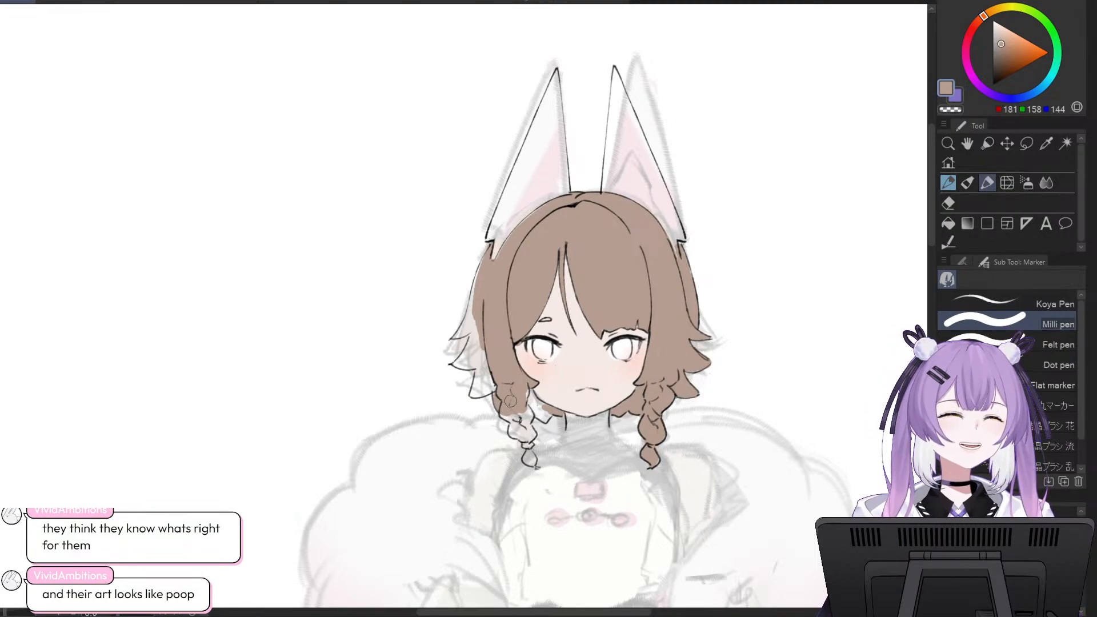
mouse_move(510, 402)
left_mouse_down()
mouse_move(535, 401)
mouse_move(521, 387)
mouse_move(542, 412)
left_mouse_up()
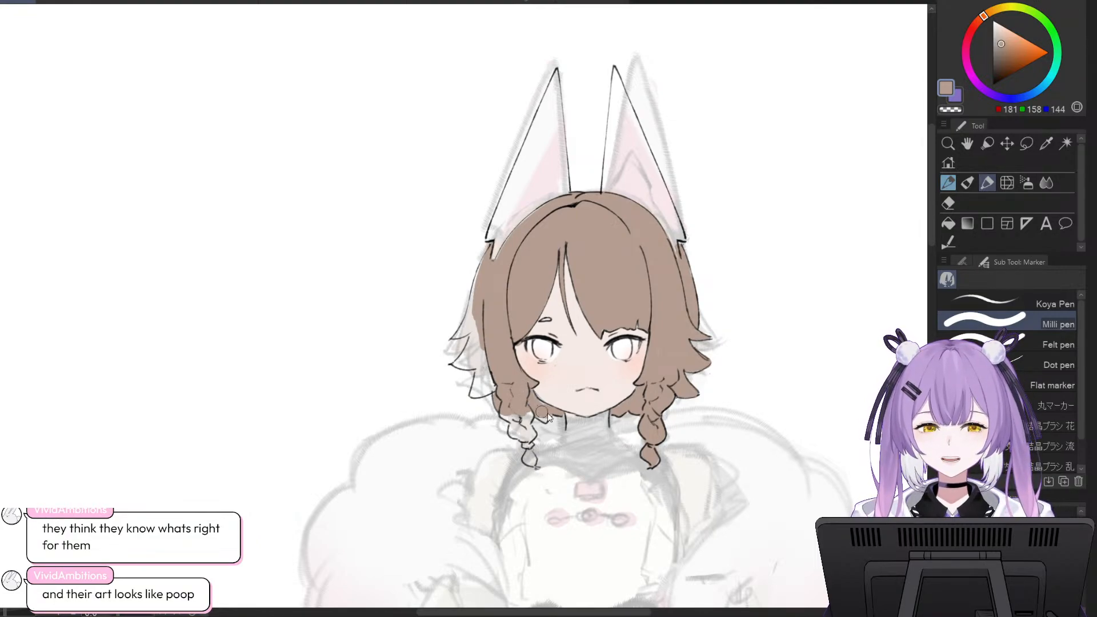
key("[")
key("[")
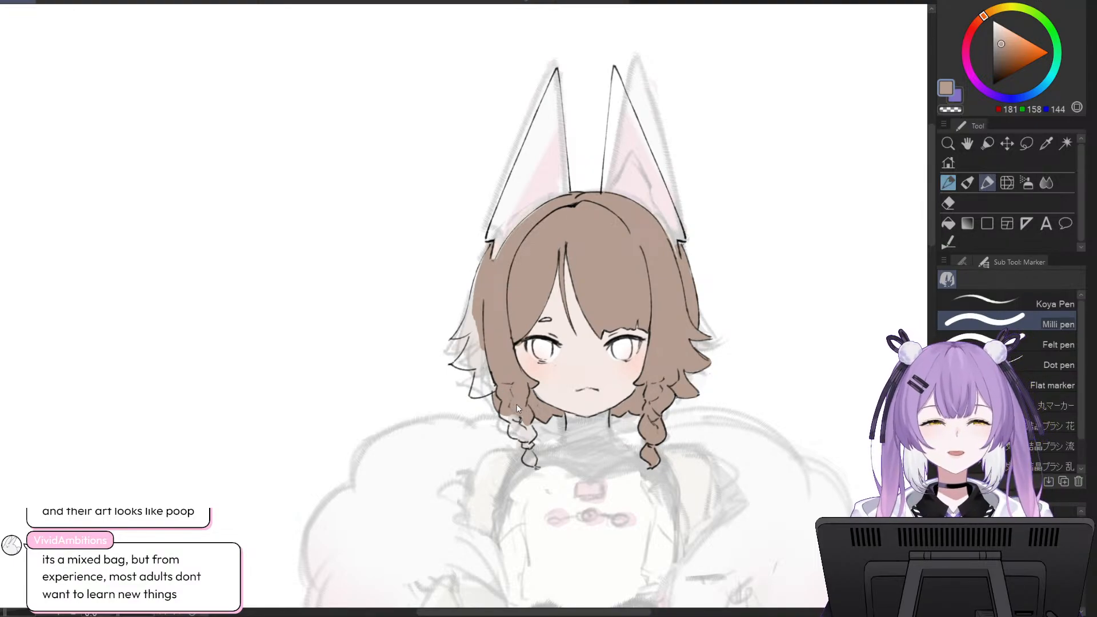
mouse_move(514, 412)
left_mouse_down()
mouse_move(516, 424)
mouse_move(508, 416)
left_mouse_up()
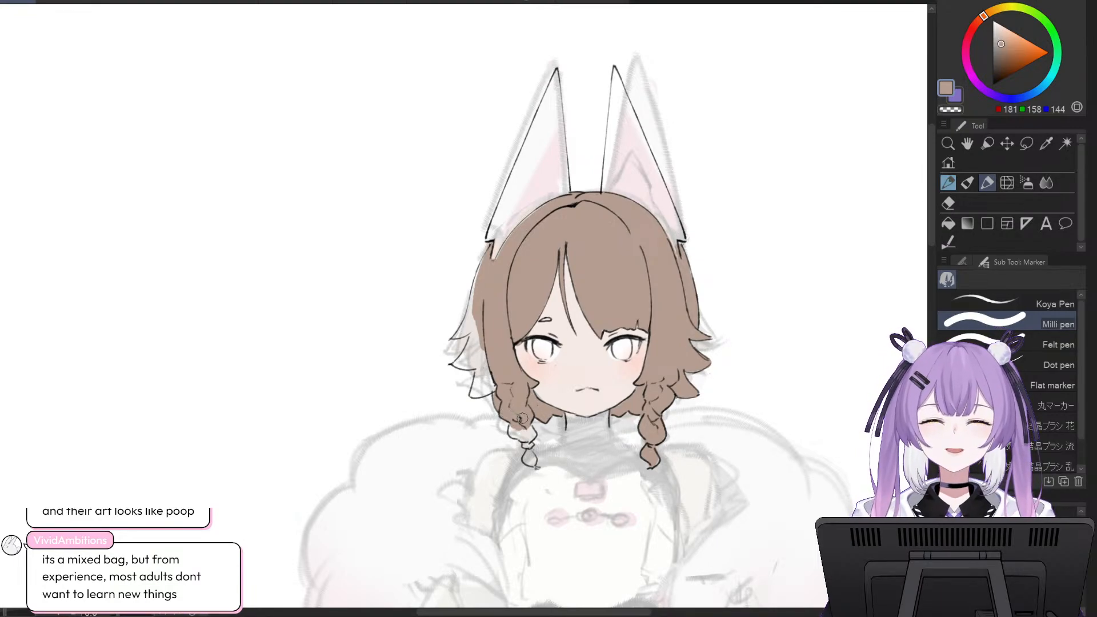
left_click_drag(519, 421, 532, 453)
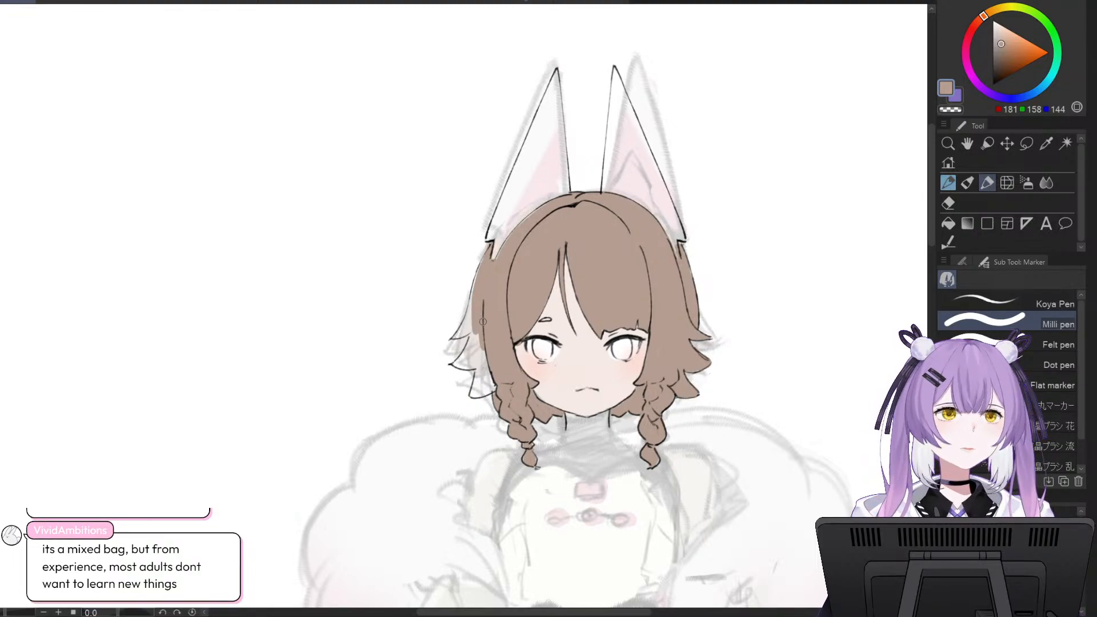
- Fill the outer edge and flared tips of the hair on the left side of the head with brown
left_click_drag(483, 263, 482, 338)
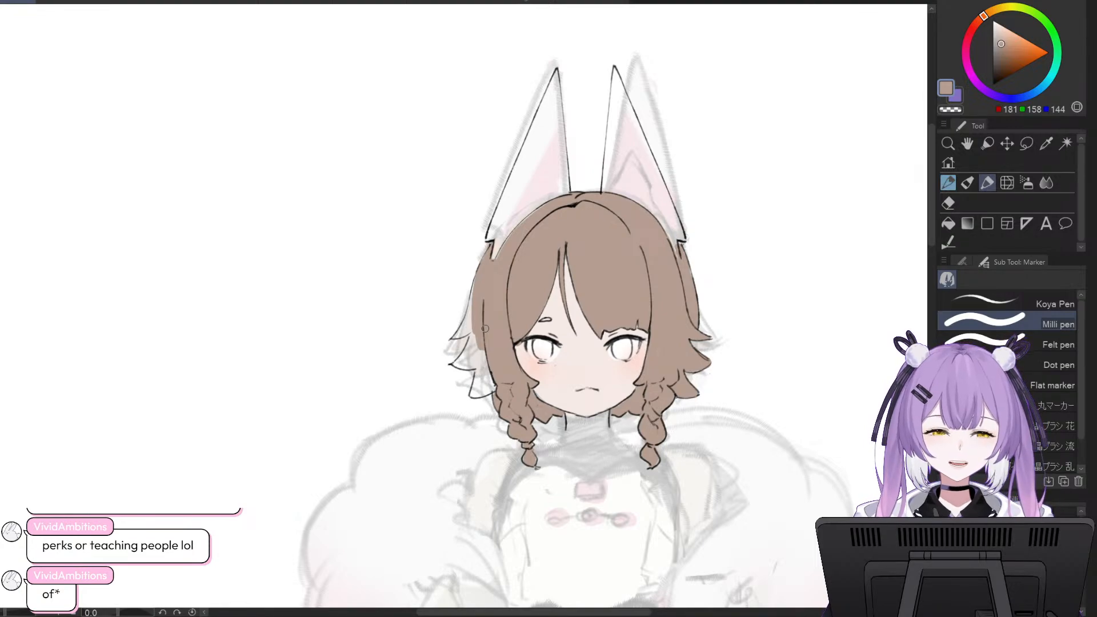
mouse_move(485, 328)
left_mouse_down()
mouse_move(493, 280)
mouse_move(480, 277)
mouse_move(472, 305)
mouse_move(486, 265)
left_mouse_up()
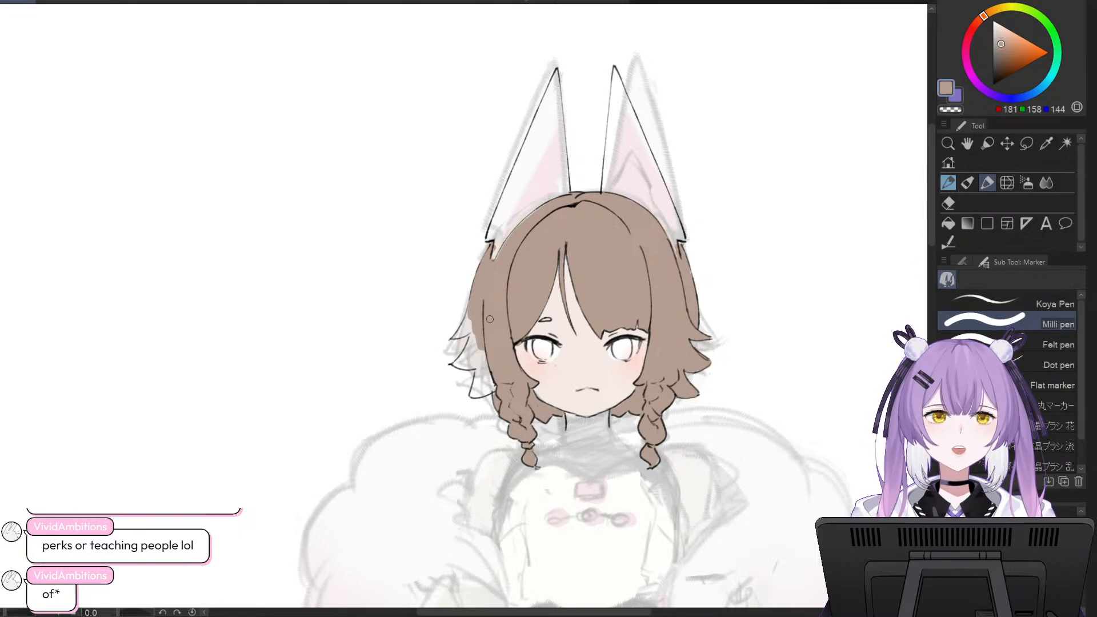
mouse_move(479, 332)
left_mouse_down()
mouse_move(482, 357)
mouse_move(472, 341)
mouse_move(457, 363)
mouse_move(474, 350)
left_mouse_up()
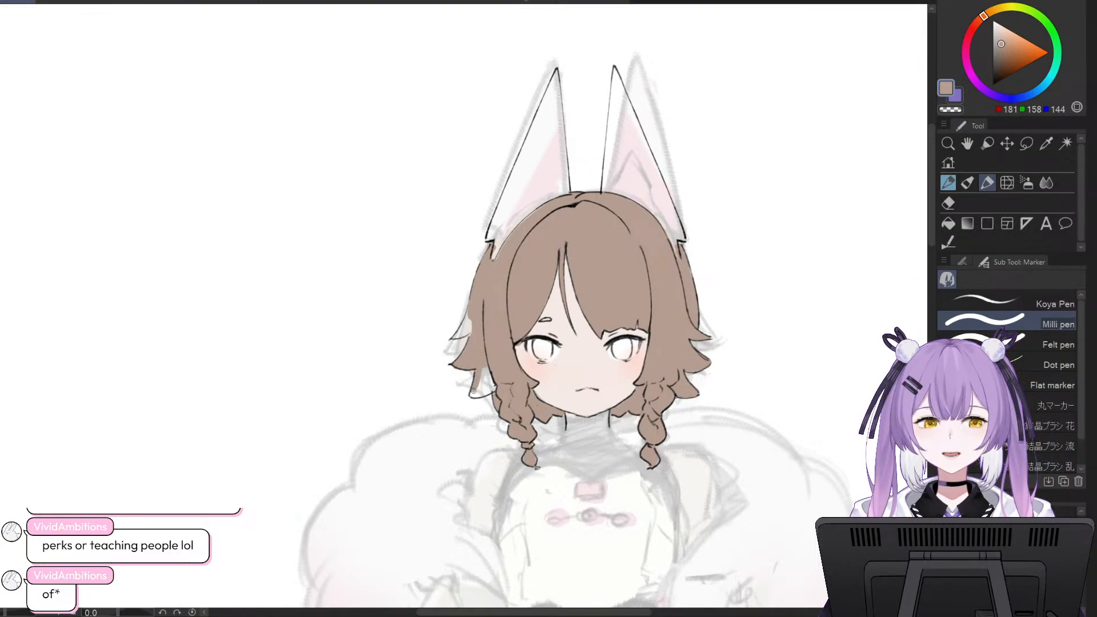
mouse_move(474, 391)
left_mouse_down()
mouse_move(481, 371)
mouse_move(479, 392)
mouse_move(495, 385)
left_mouse_up()
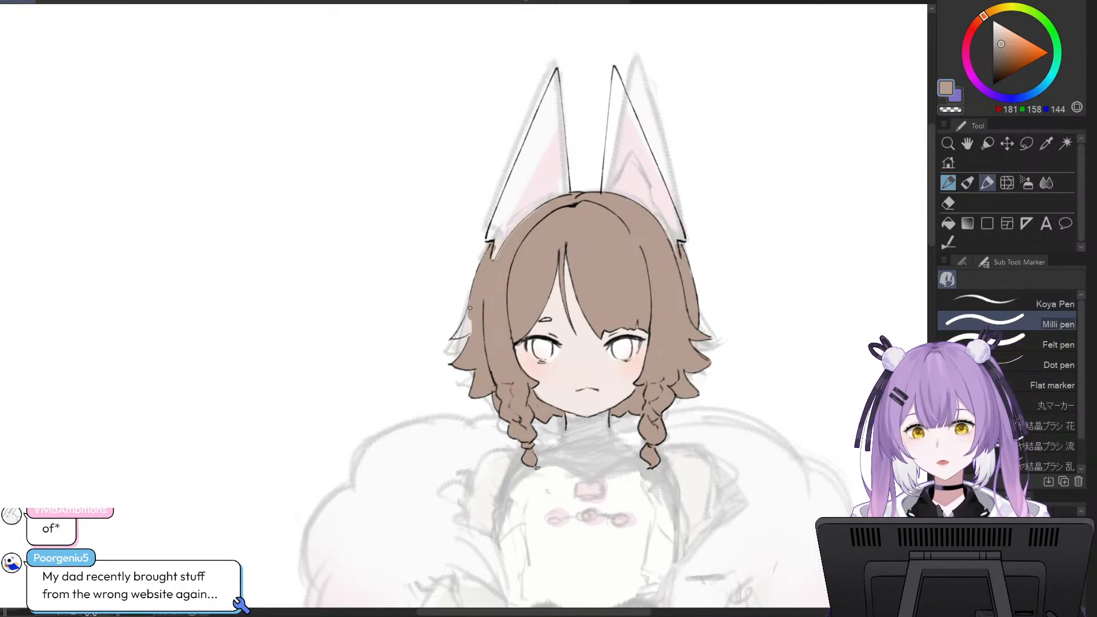
mouse_move(471, 312)
left_mouse_down()
mouse_move(459, 334)
mouse_move(472, 318)
left_mouse_up()
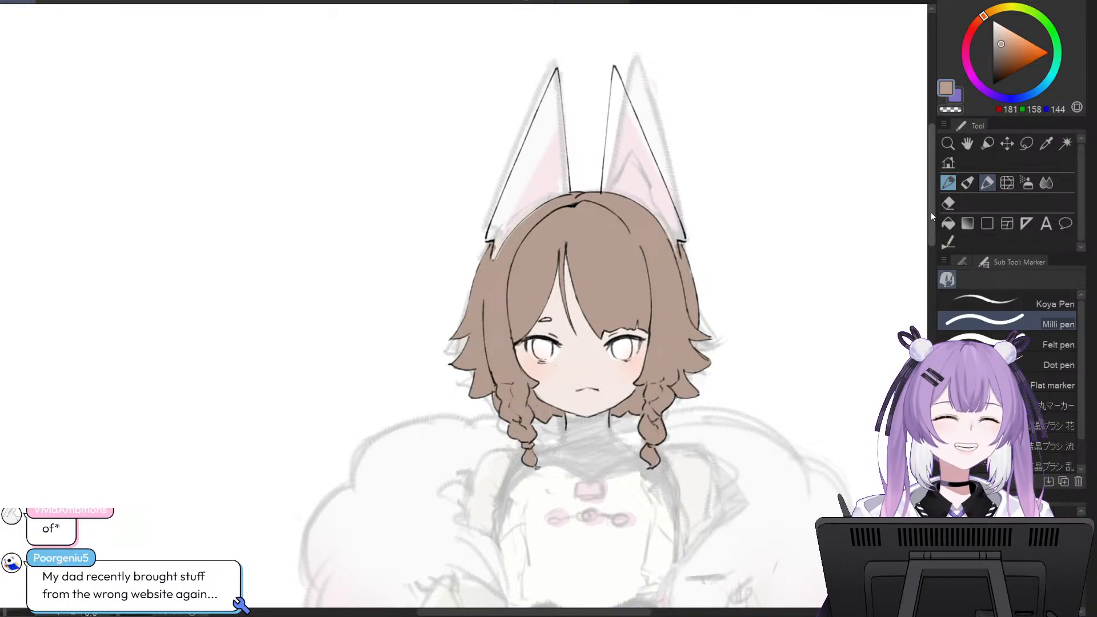
- Pick light grey (RGB 237, 237, 237) and fill both animal ears with it using the Milli pen
mouse_move(931, 209)
left_mouse_down()
mouse_move(931, 231)
mouse_move(930, 215)
left_mouse_up()
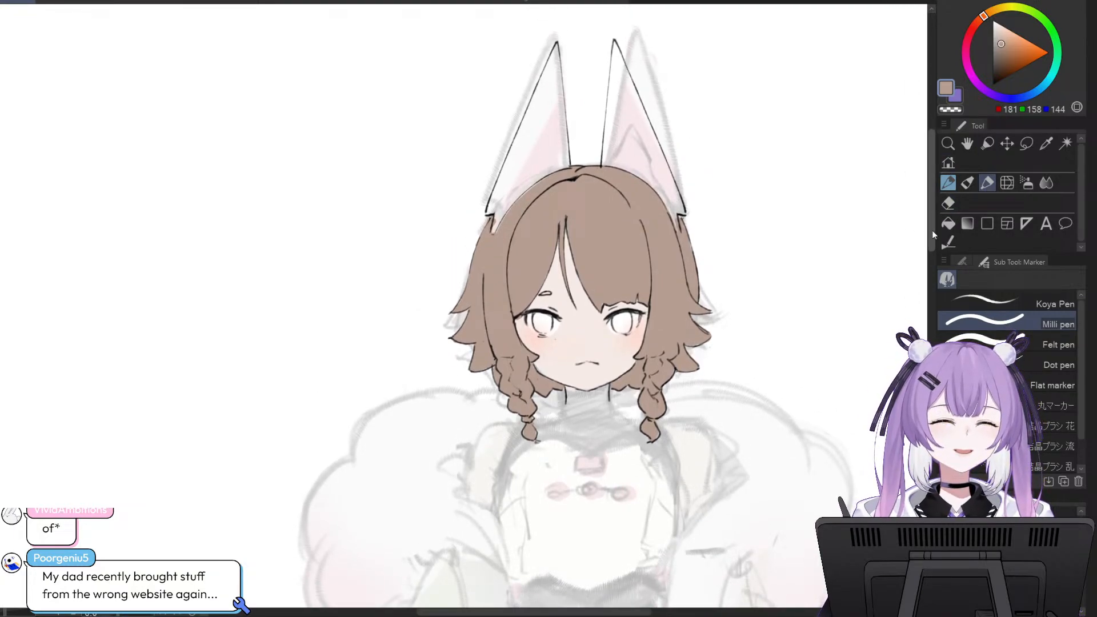
mouse_move(931, 231)
left_mouse_down()
mouse_move(931, 202)
mouse_move(931, 217)
left_mouse_up()
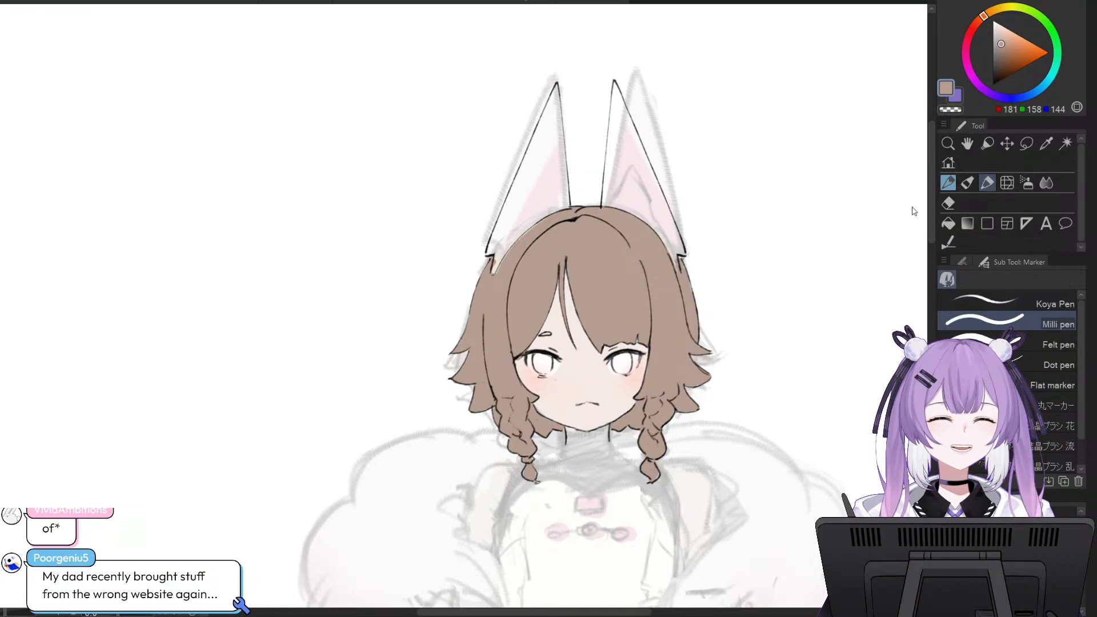
left_click(816, 137, "alt")
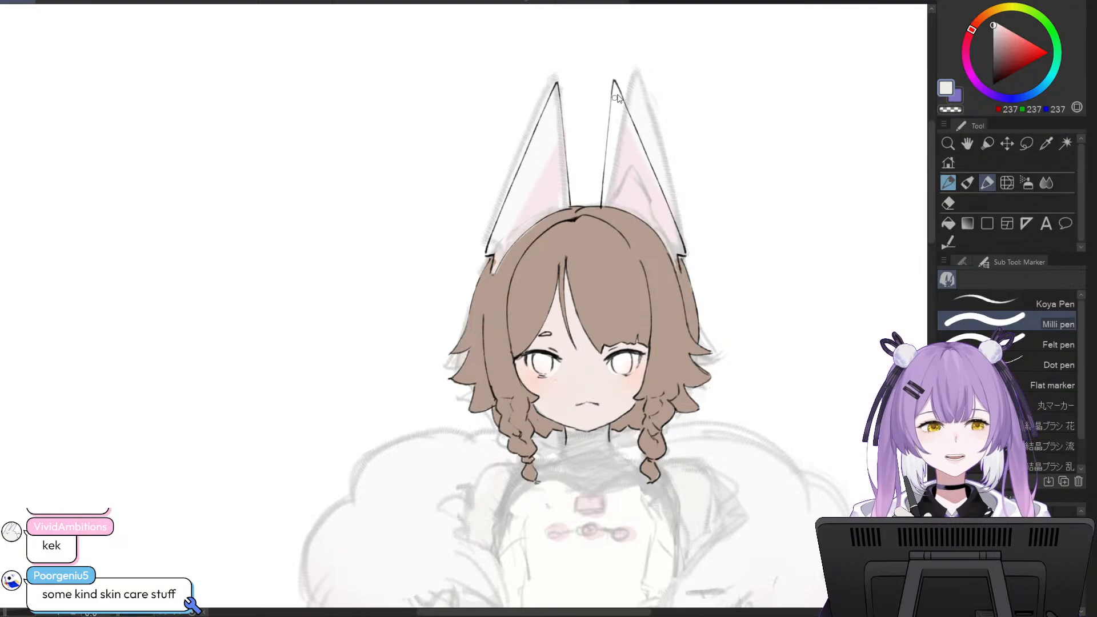
left_click_drag(613, 84, 606, 185)
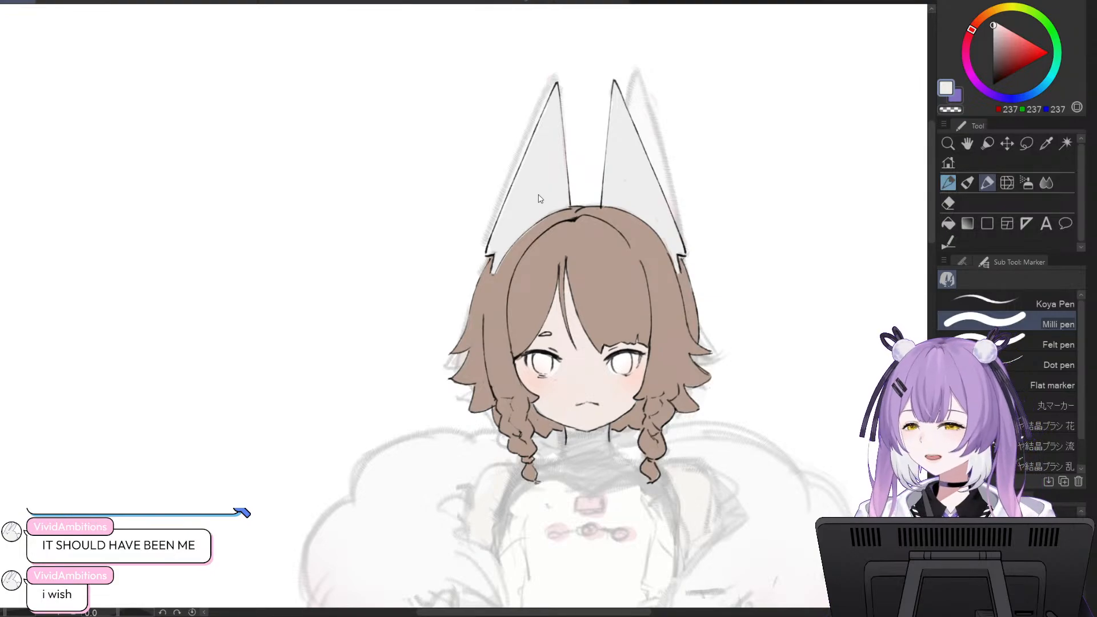
- Choose a soft pink (RGB 232, 175, 187), test it with a stroke inside the left ear and undo that stroke
left_click(1005, 33)
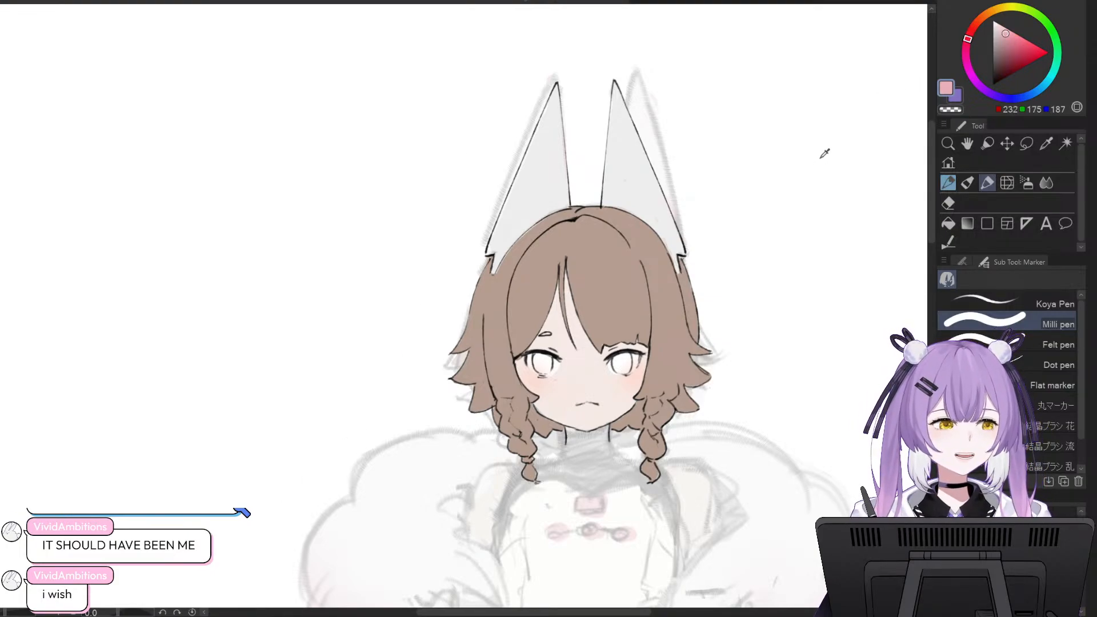
left_click_drag(566, 171, 545, 200)
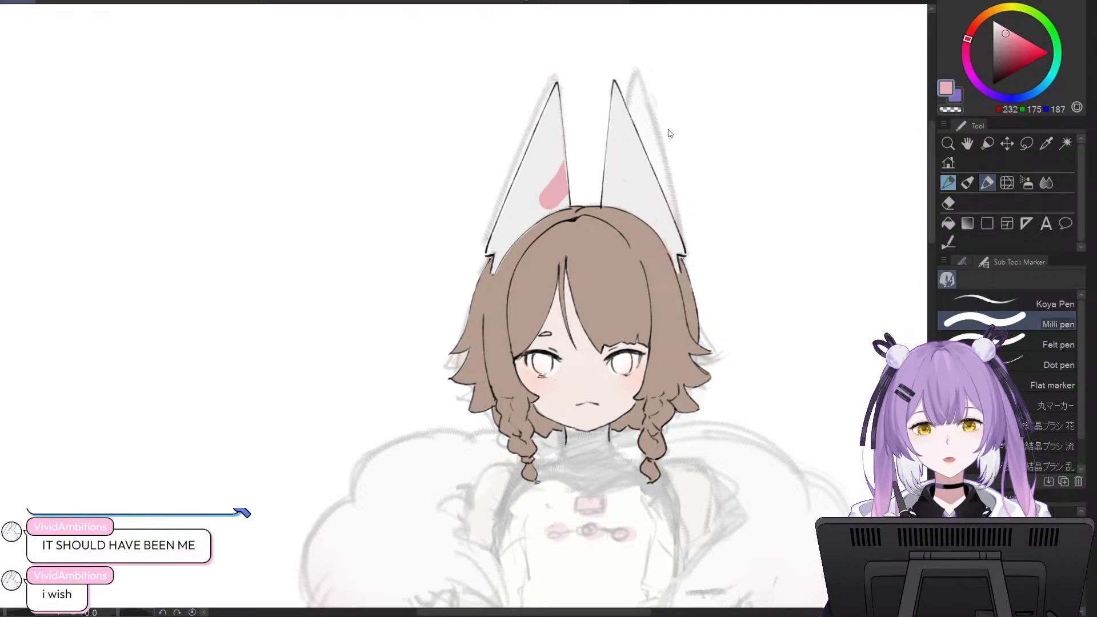
key("ctrl+z")
- Select both grey ears with Auto select, referring to the editing layer only
left_click(1065, 143)
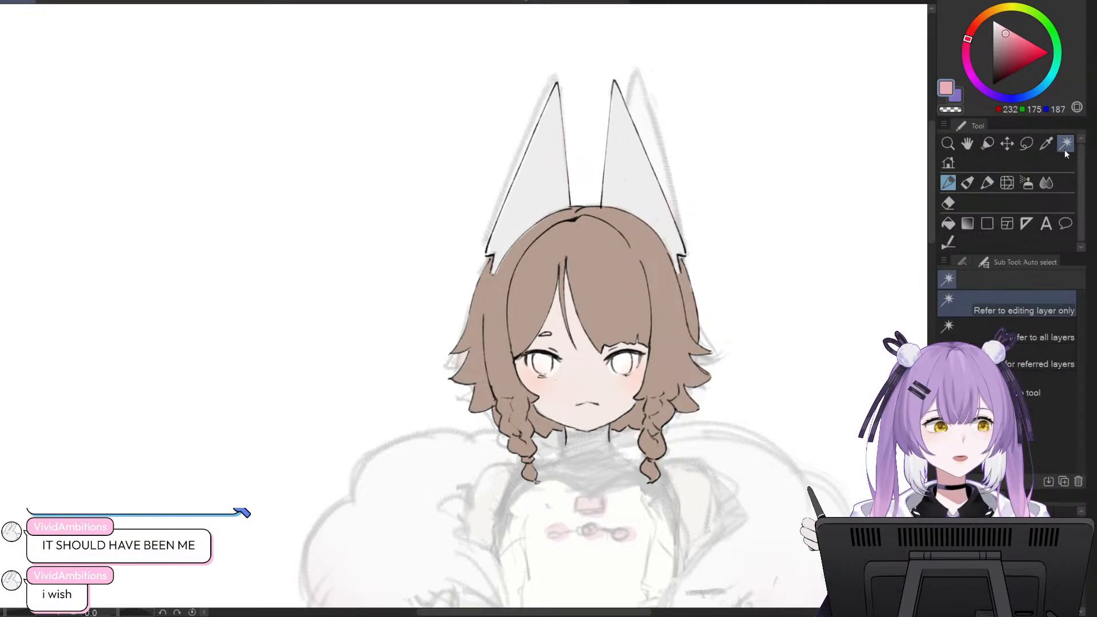
left_click(543, 183)
left_click(635, 174, "shift")
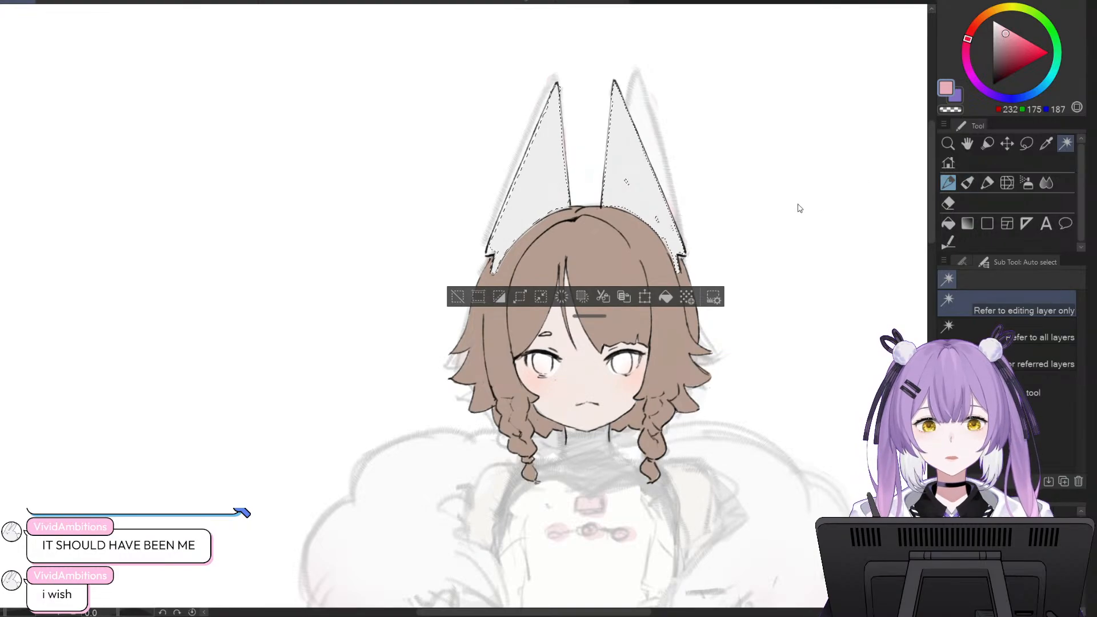
- Raise the Auto select tolerance to 10.0 and make a fresh selection of both ears
left_click(962, 261)
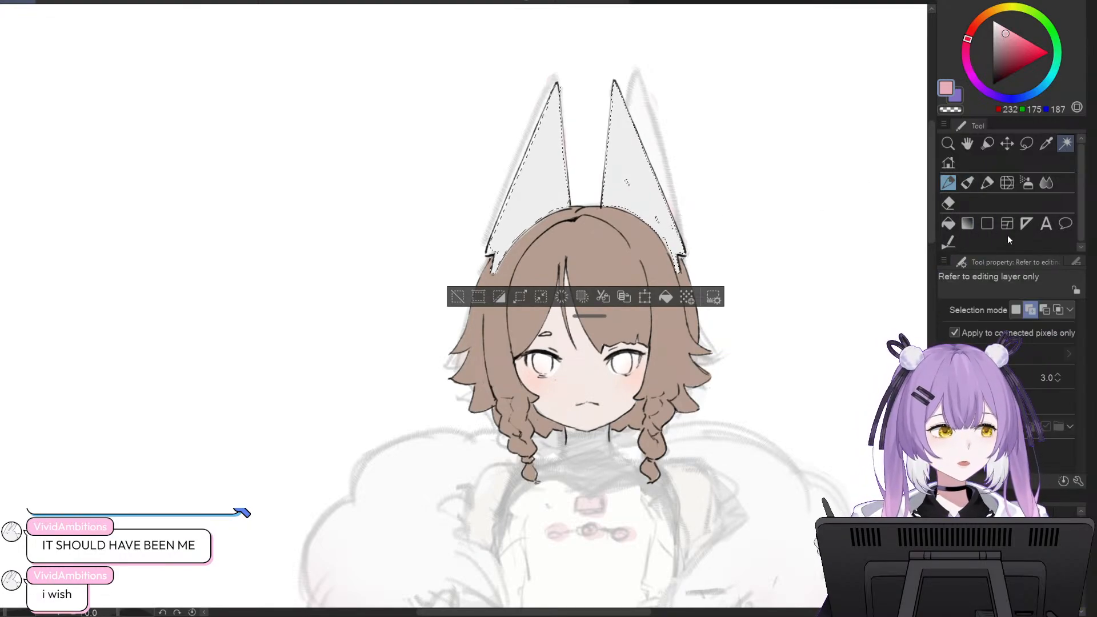
left_click(1057, 375)
left_click(1057, 375)
left_click(1057, 375)
left_click(1057, 375)
left_click(1057, 375)
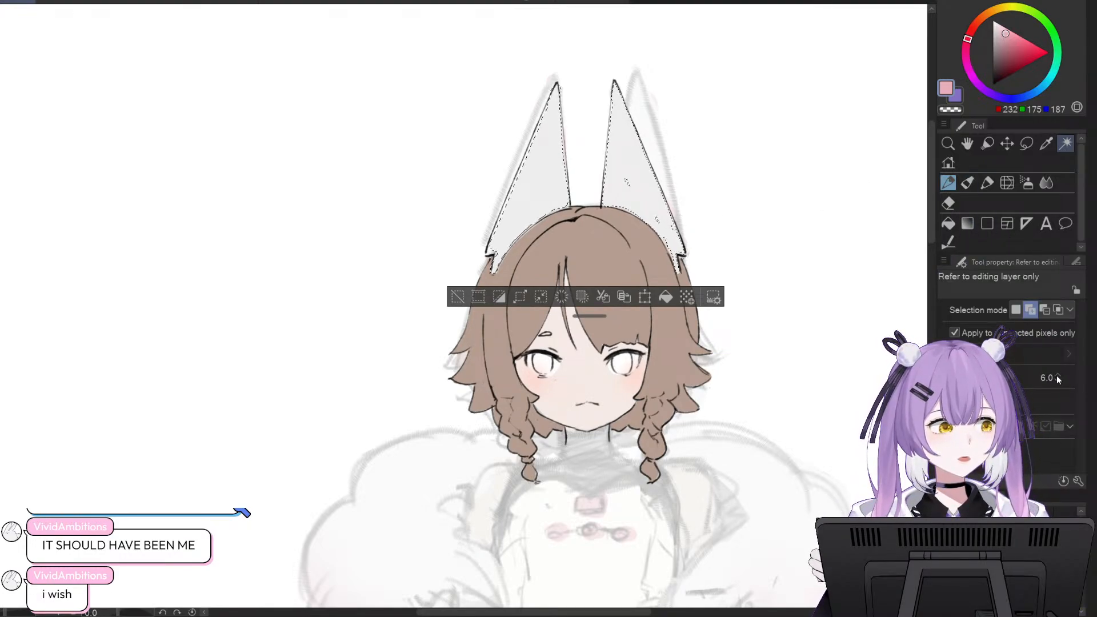
key("ctrl+d")
left_click(649, 187)
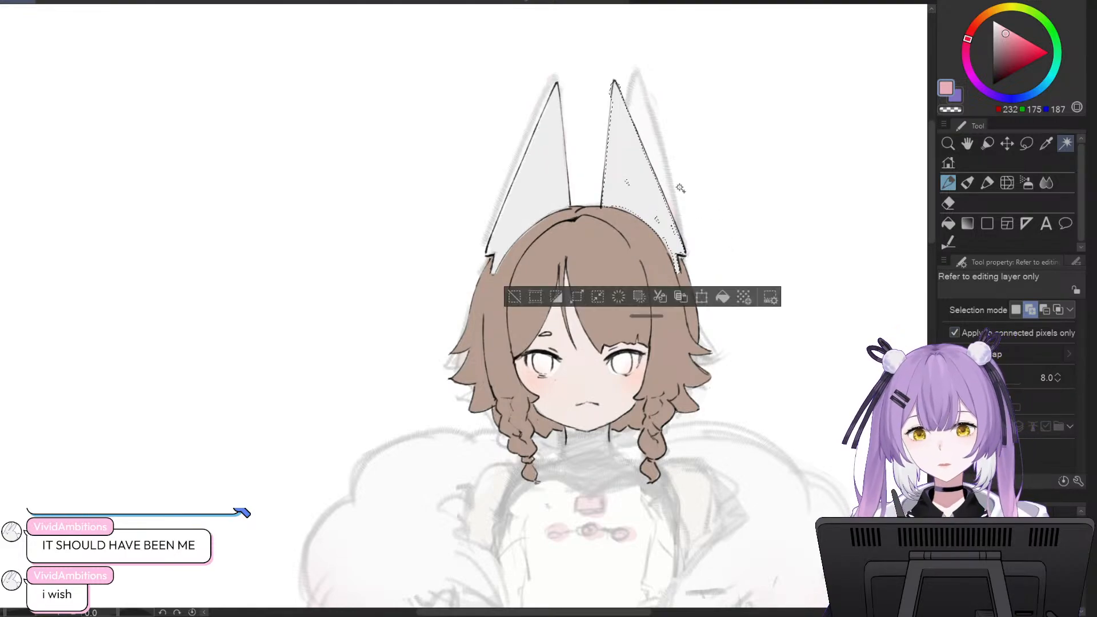
key("ctrl+d")
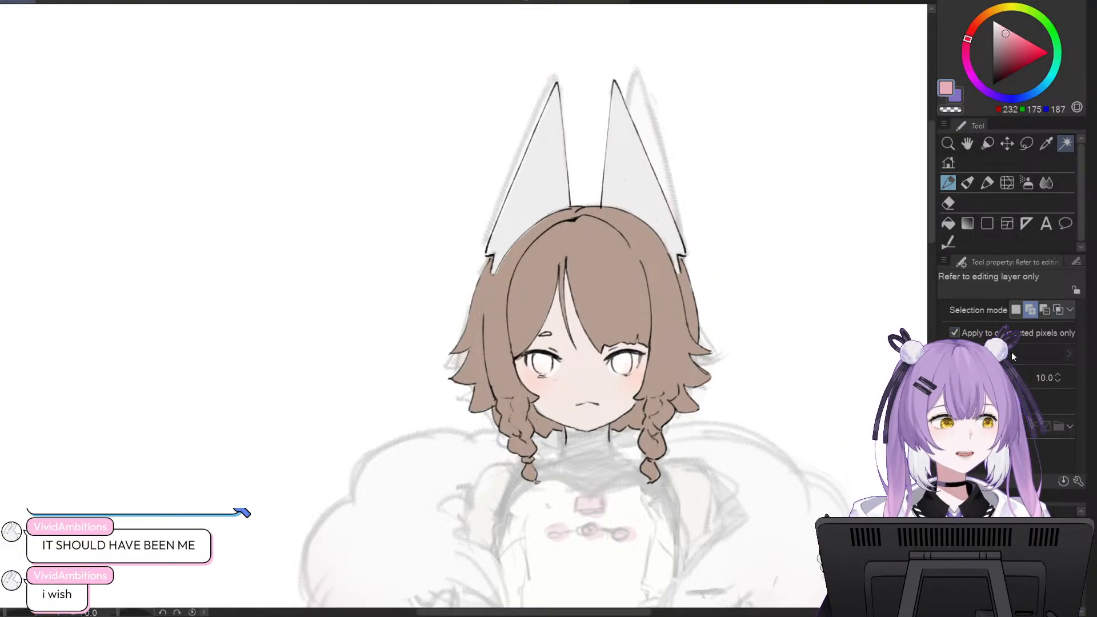
left_click(645, 208)
left_click(537, 171)
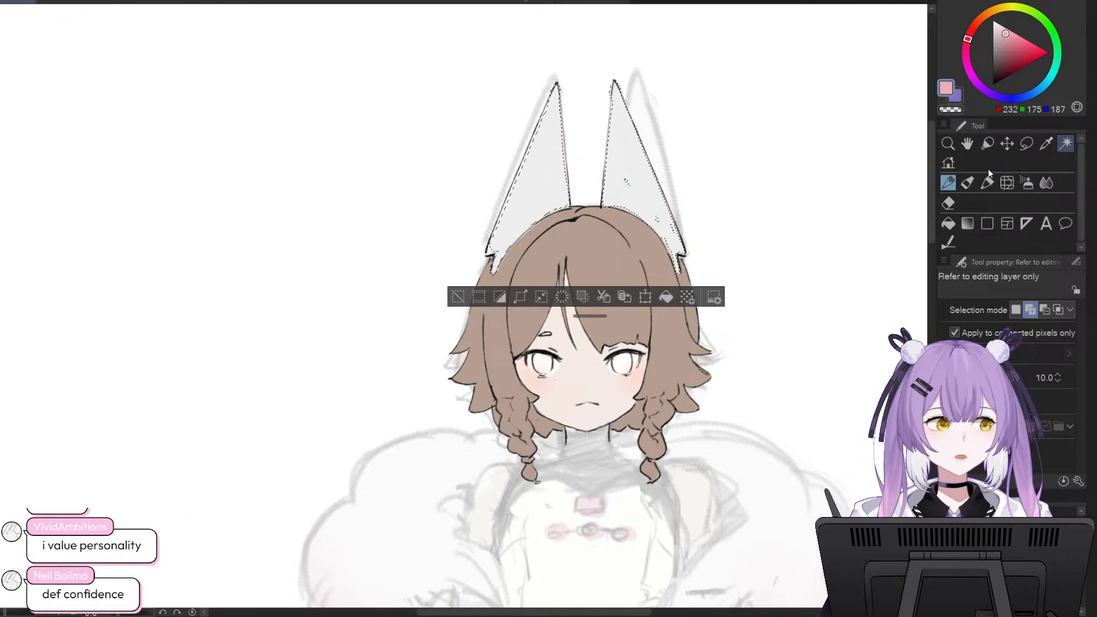
left_click(1046, 143)
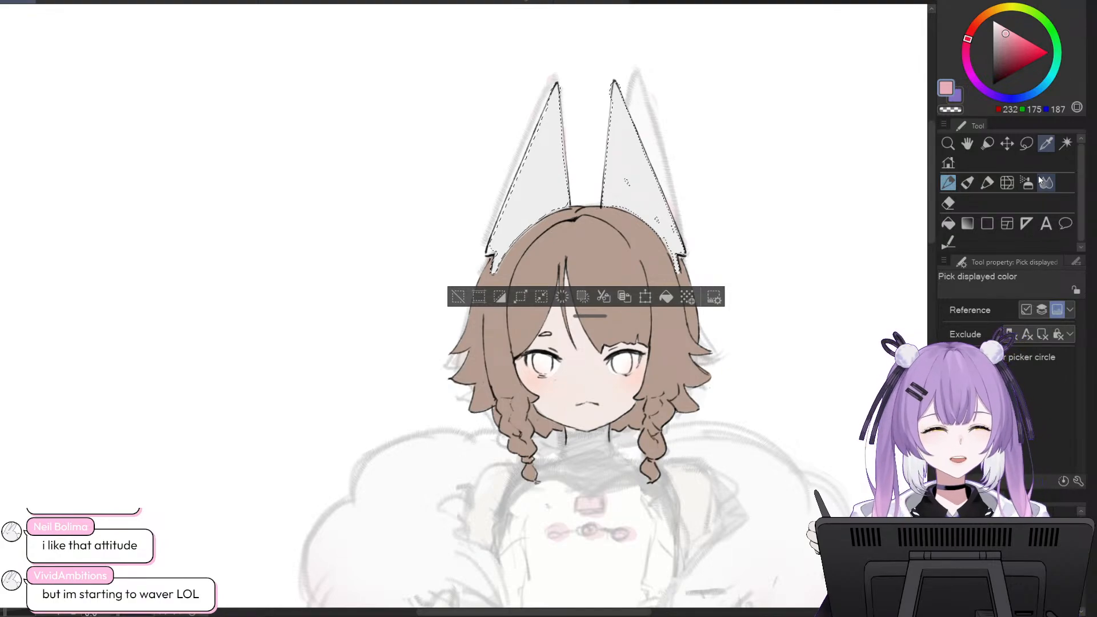
left_click(987, 183)
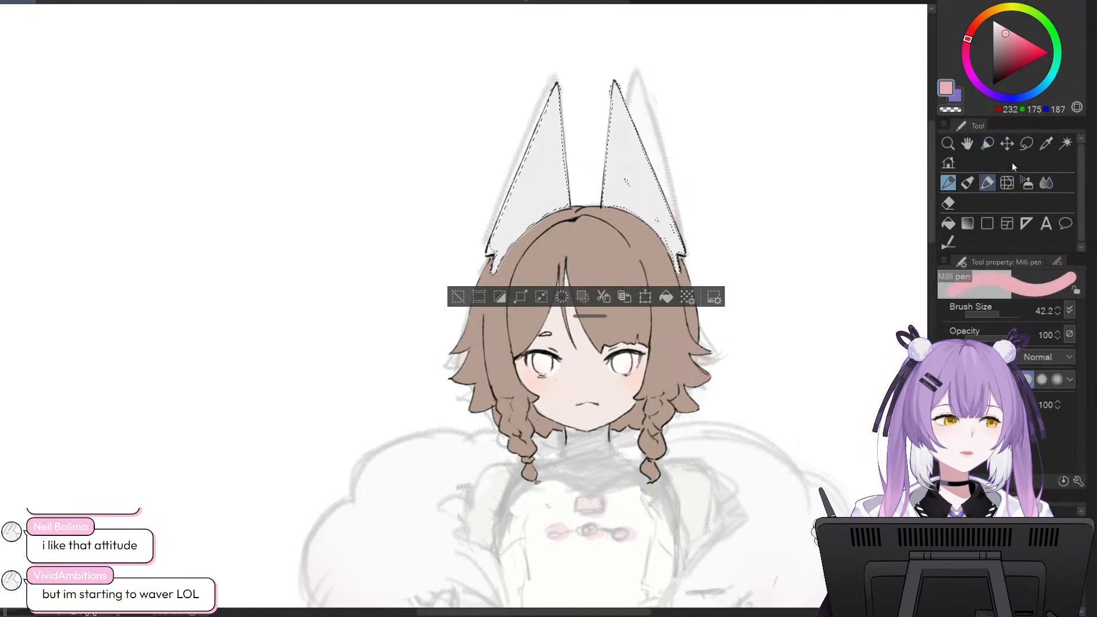
left_click(986, 144)
left_click(1025, 145)
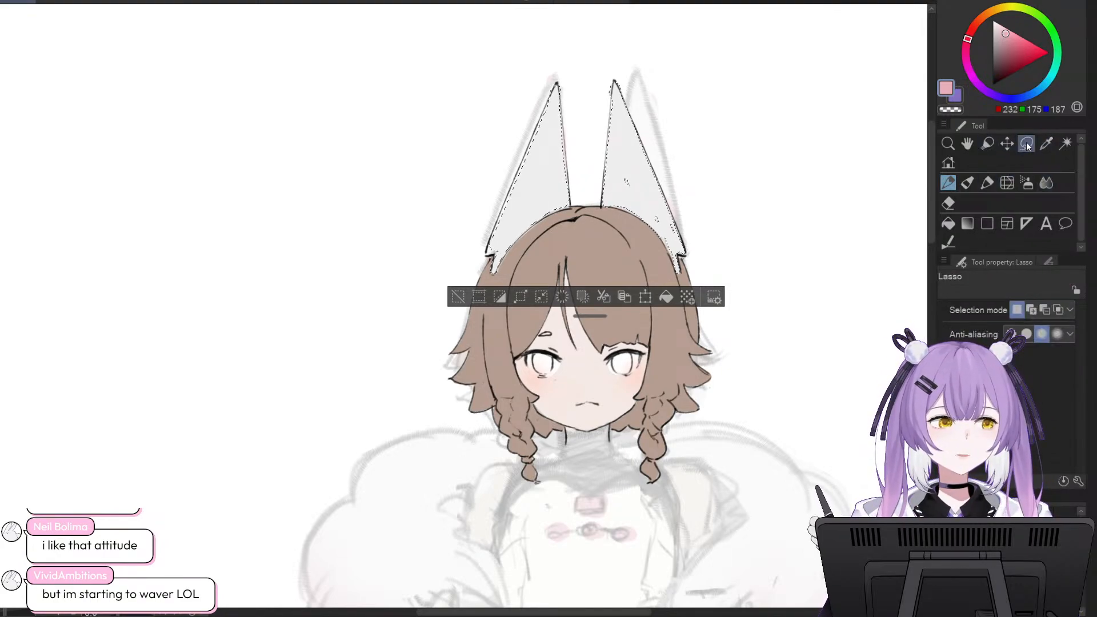
left_click(1061, 147)
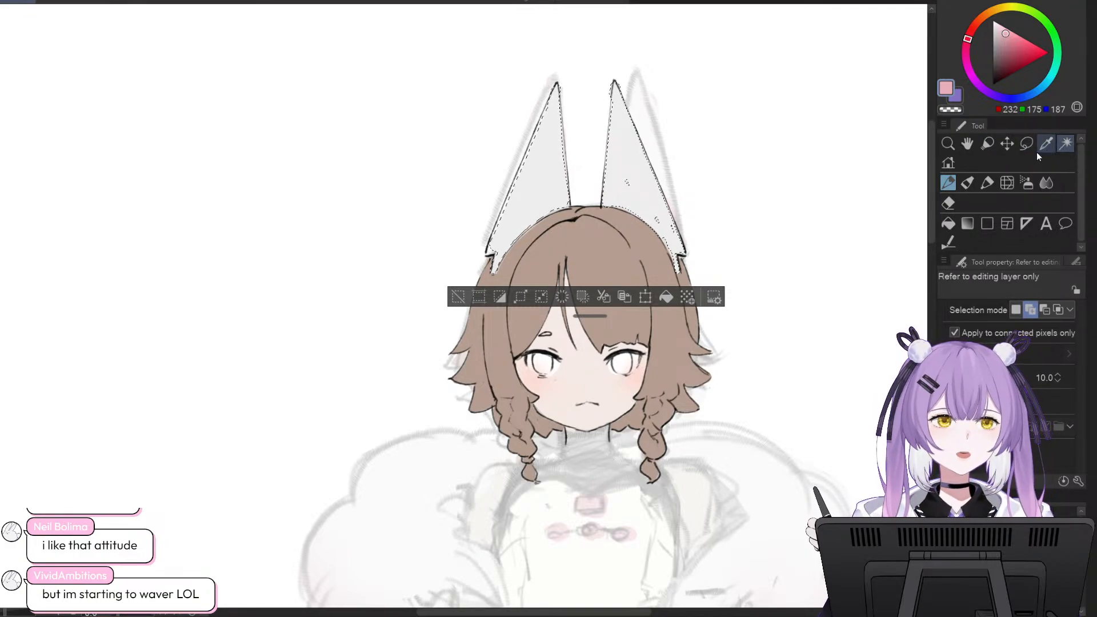
left_click(967, 182)
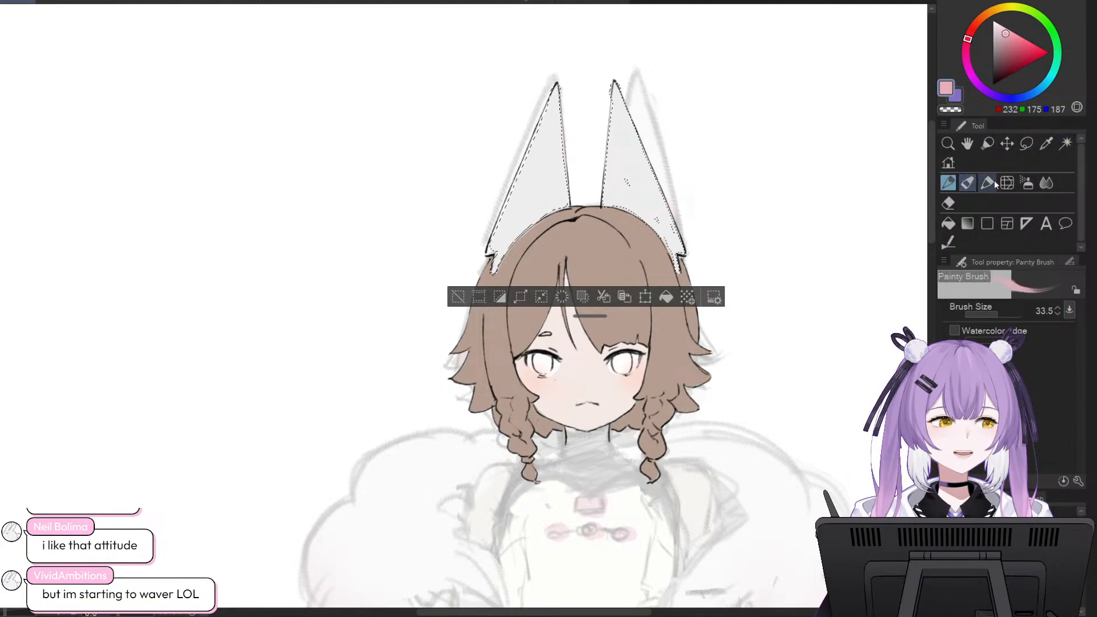
left_click(988, 184)
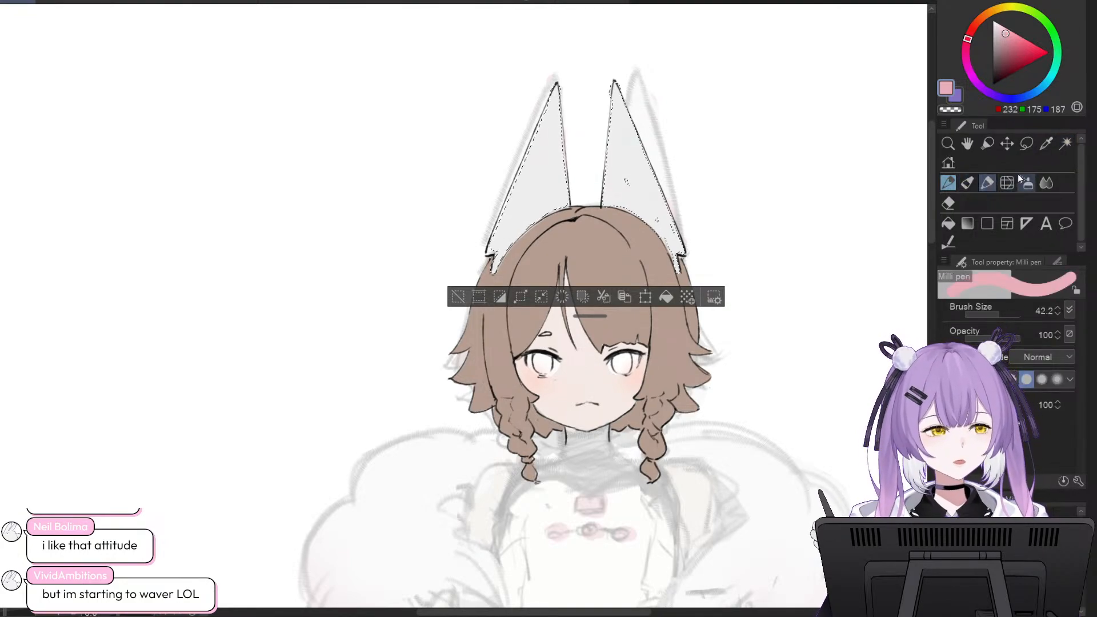
- Fill the small gaps in the right ear's selection, down to its lower corner, with the Selection pen
left_click(1027, 143)
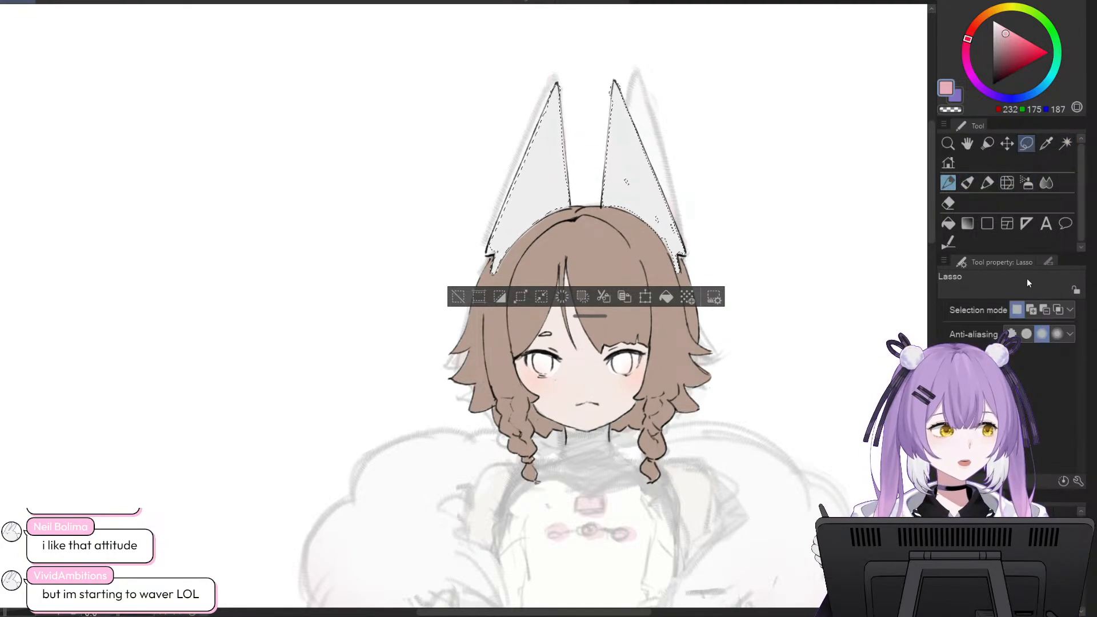
left_click(1050, 385)
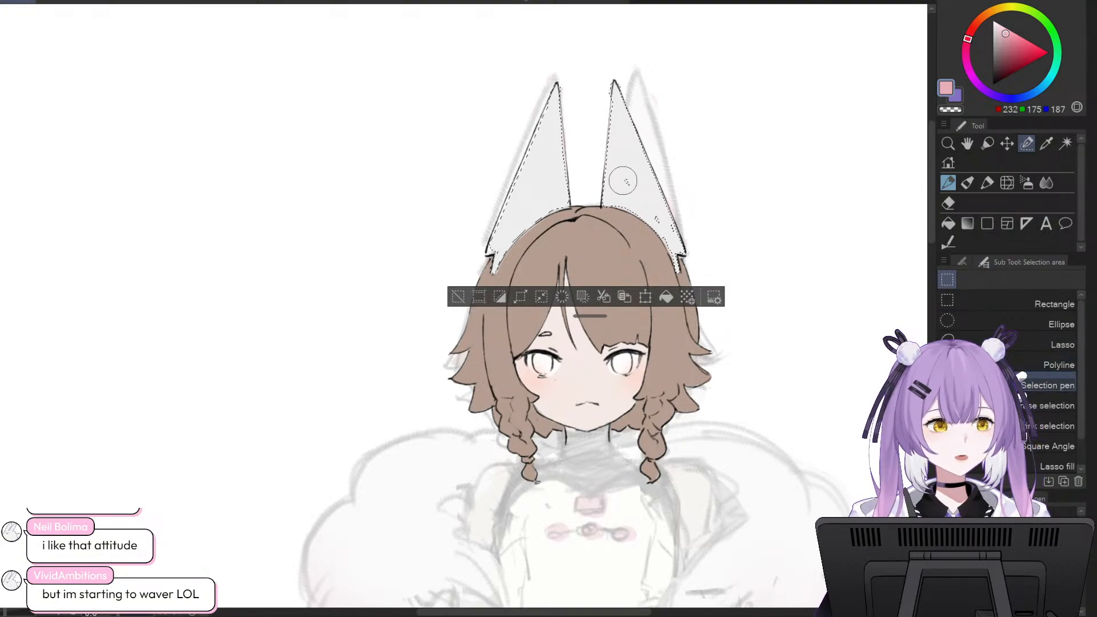
left_click_drag(654, 211, 679, 250)
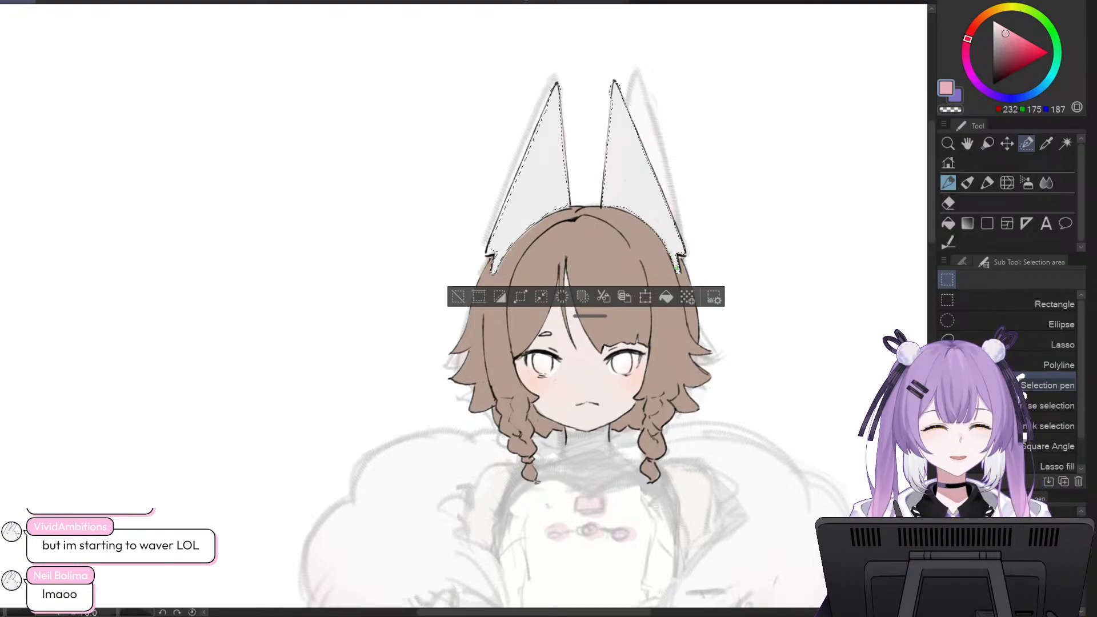
left_click_drag(677, 269, 659, 223)
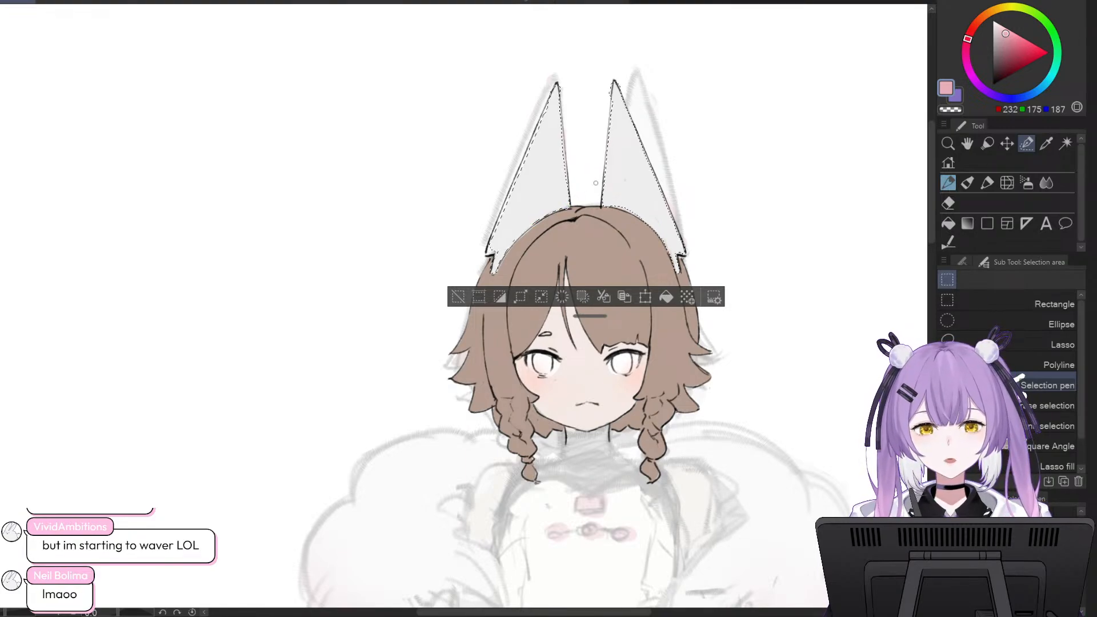
- Extend the left ear's selection to its lower outer edge with the Selection pen
left_click_drag(495, 236, 490, 233)
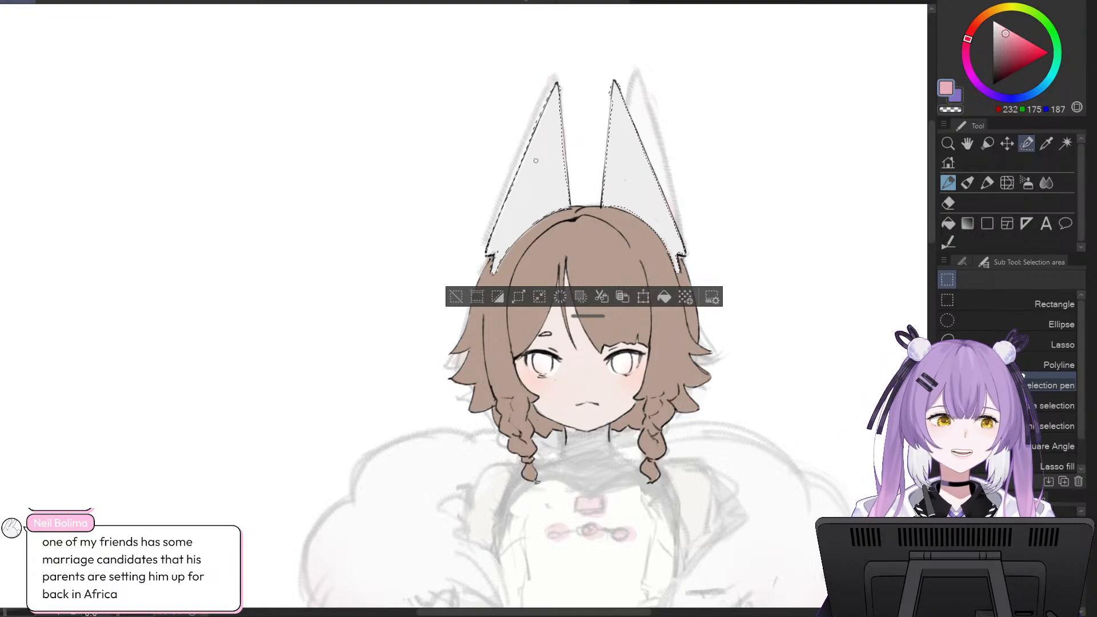
left_click(987, 182)
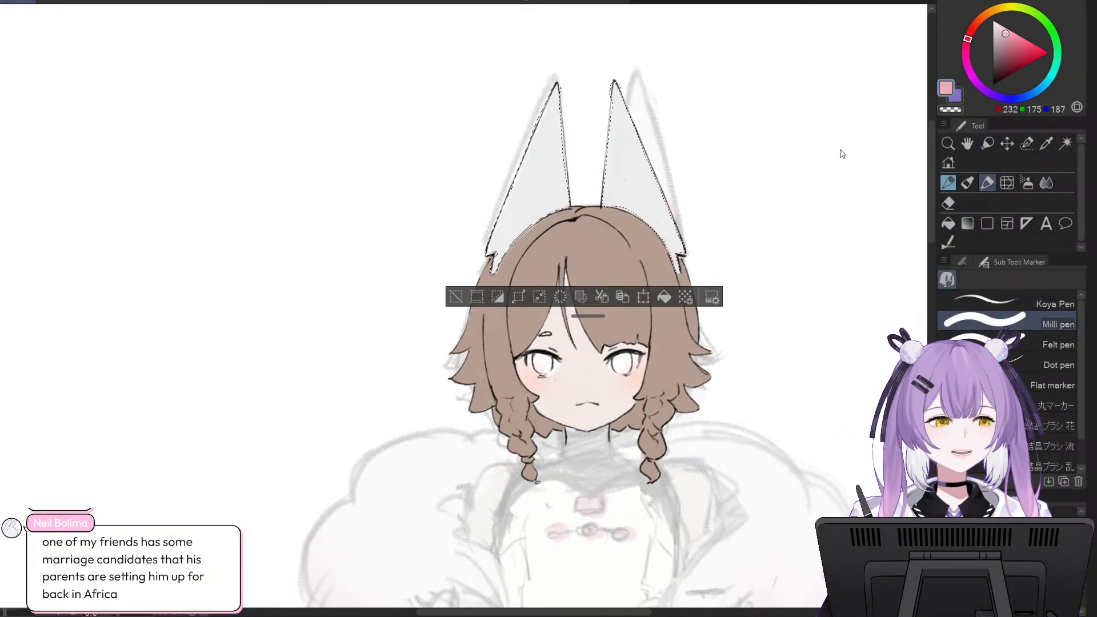
key("ctrl+d")
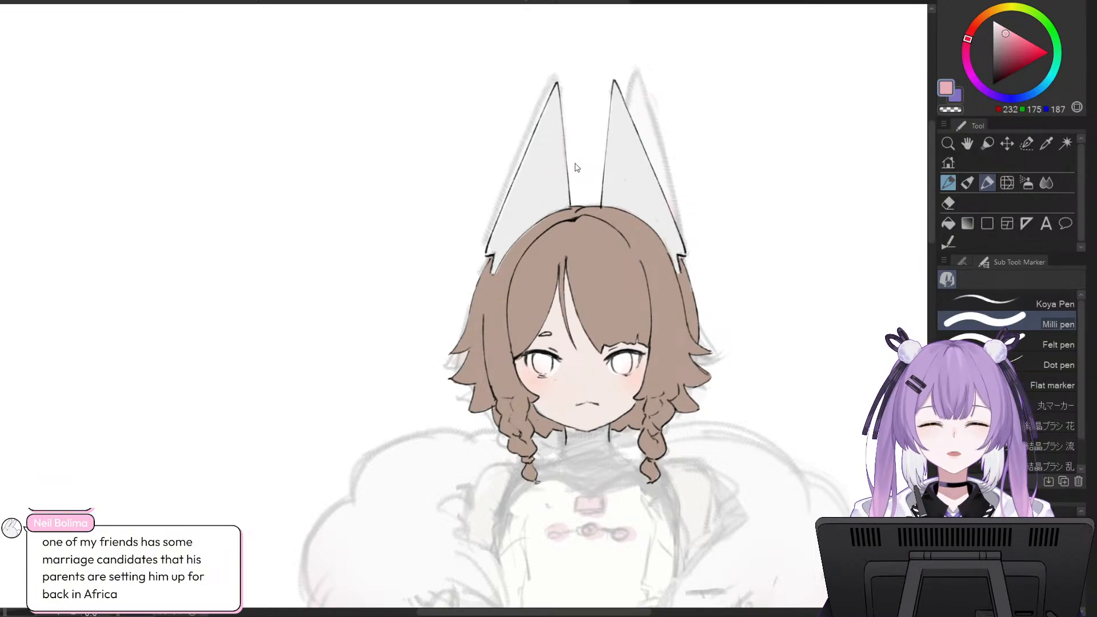
key("ctrl+z")
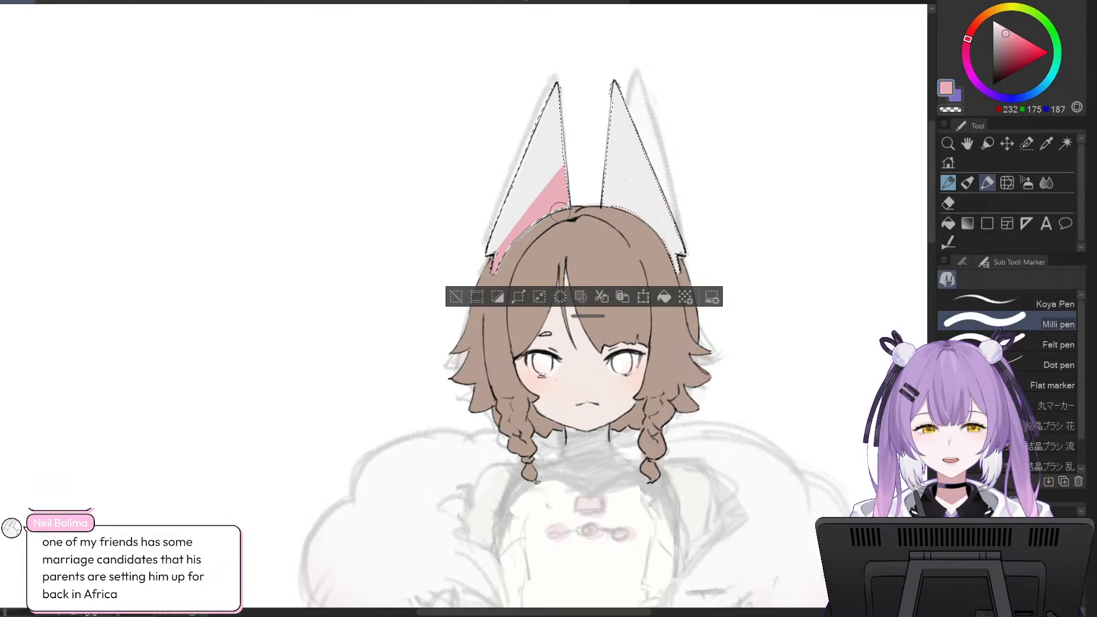
key("ctrl+z")
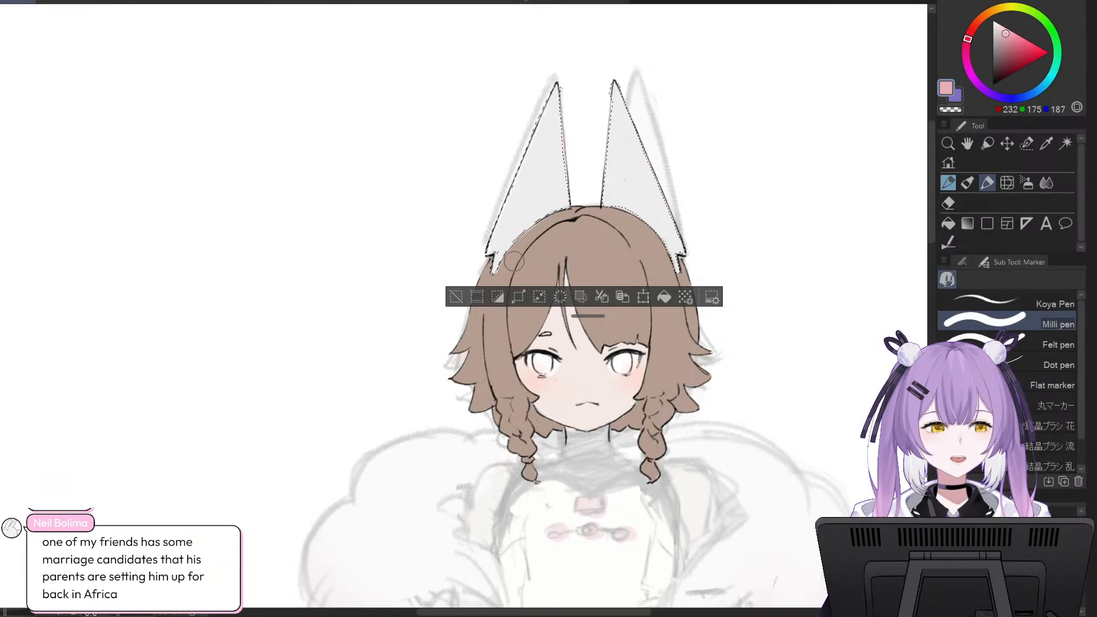
left_click_drag(492, 262, 494, 272)
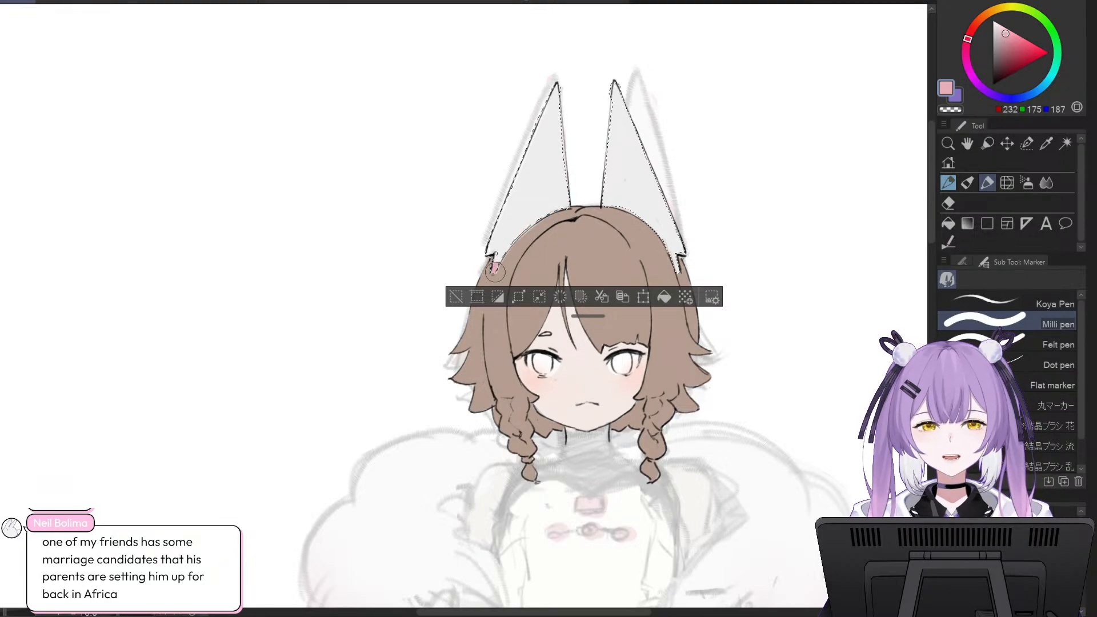
- Fill the gaps in the right ear's selection along the upper part of its inner edge with the Selection pen
left_click(1030, 143)
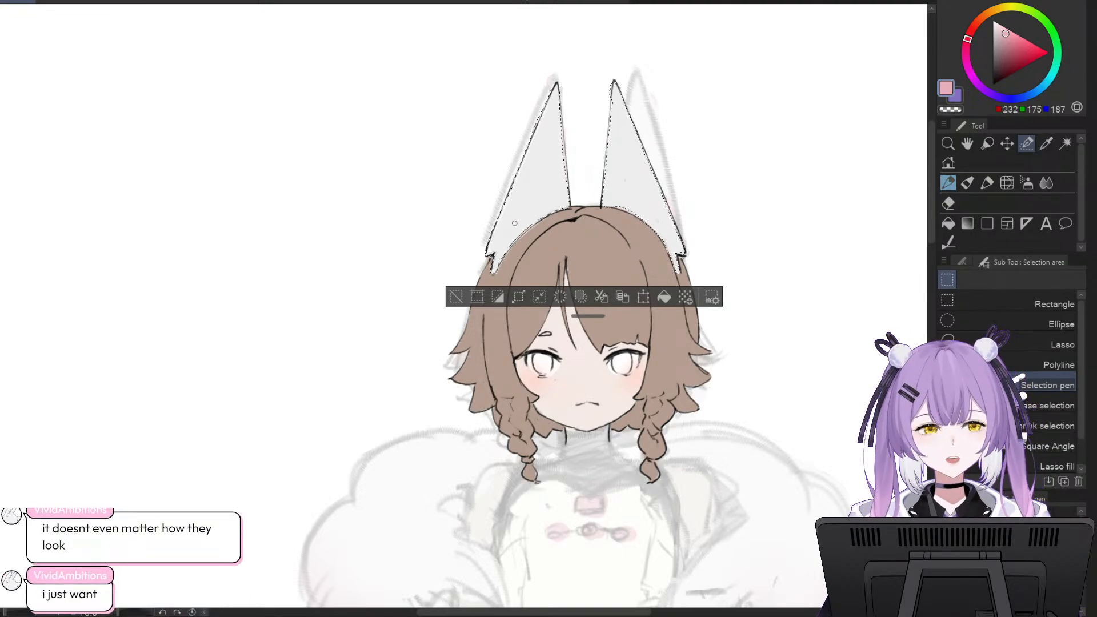
scroll(593, 164, "up", 1)
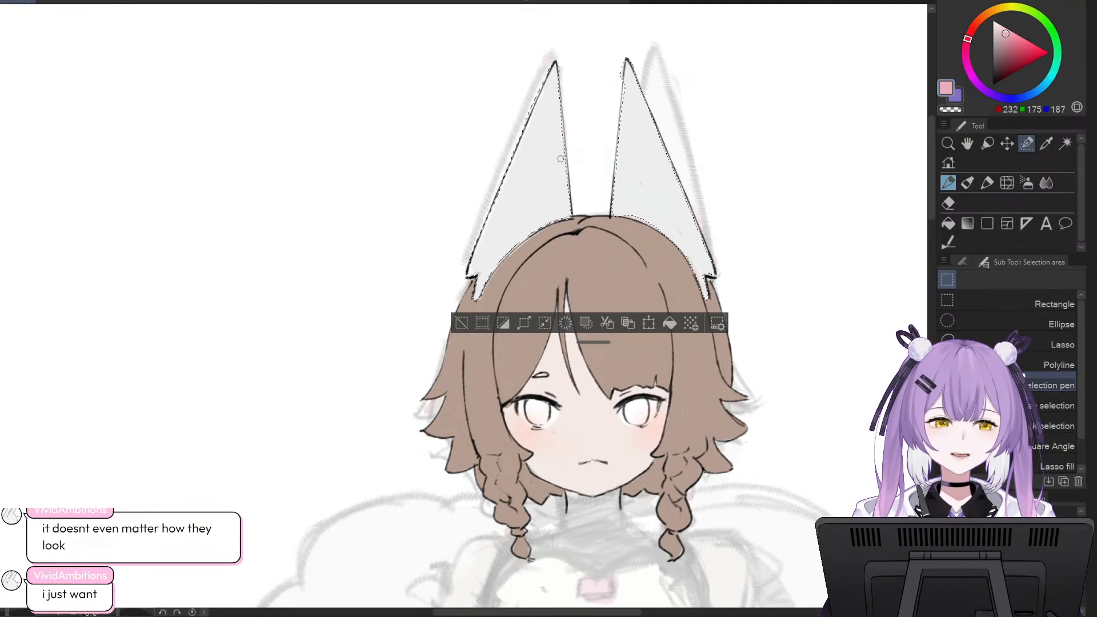
left_click_drag(626, 76, 625, 104)
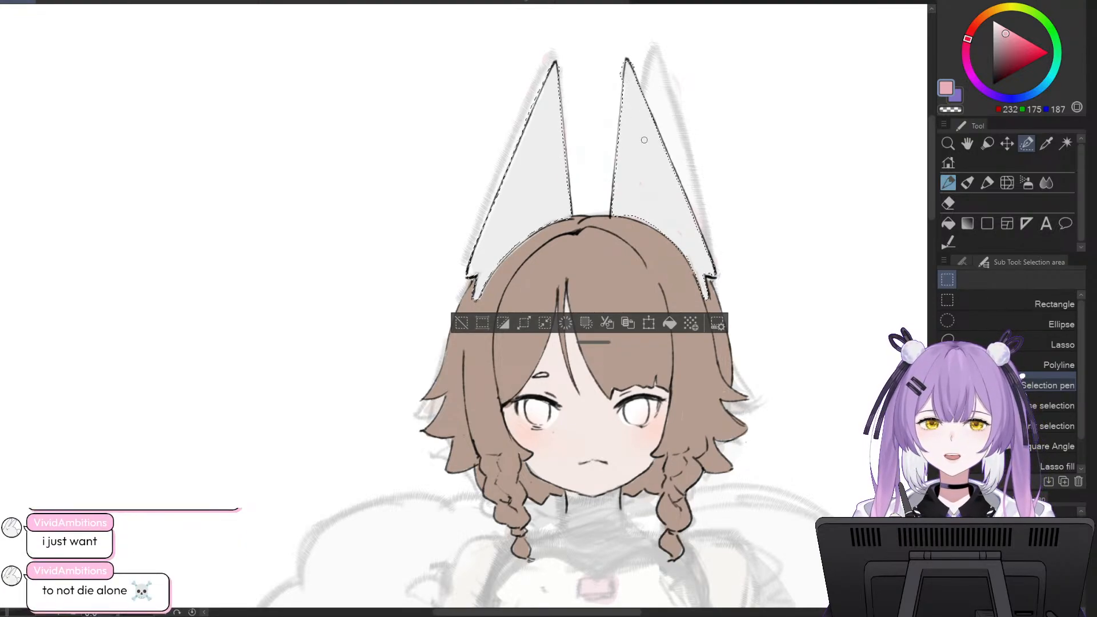
left_click_drag(628, 84, 621, 152)
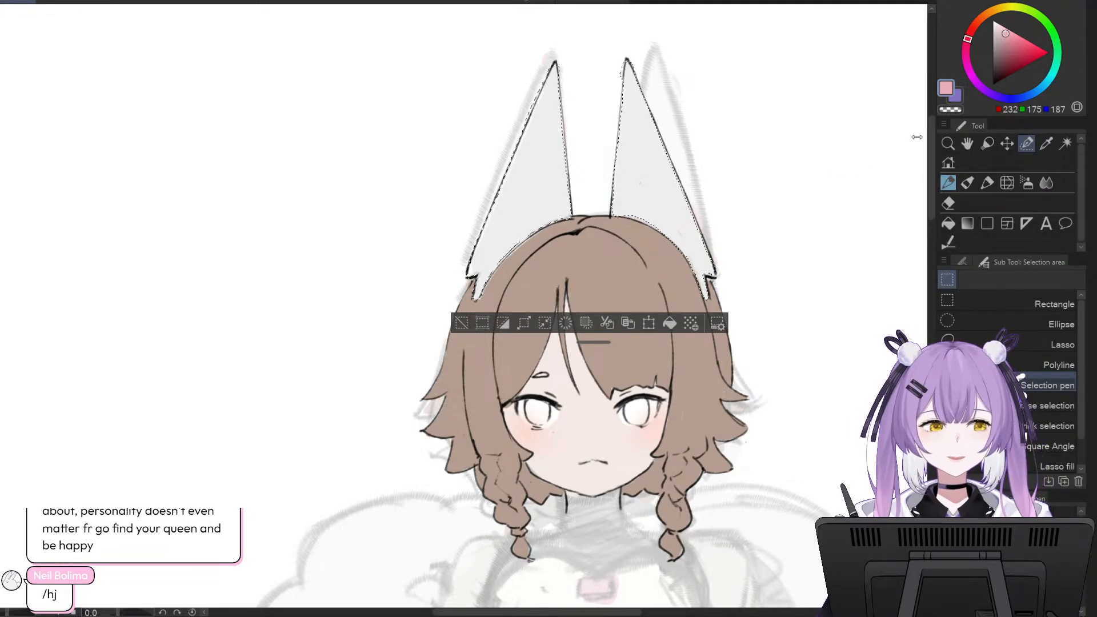
- Paint pink (RGB 232, 175, 187) insides along the inner halves of both selected ears with the Milli pen, and clear the selection
left_click(986, 183)
key("ctrl+d")
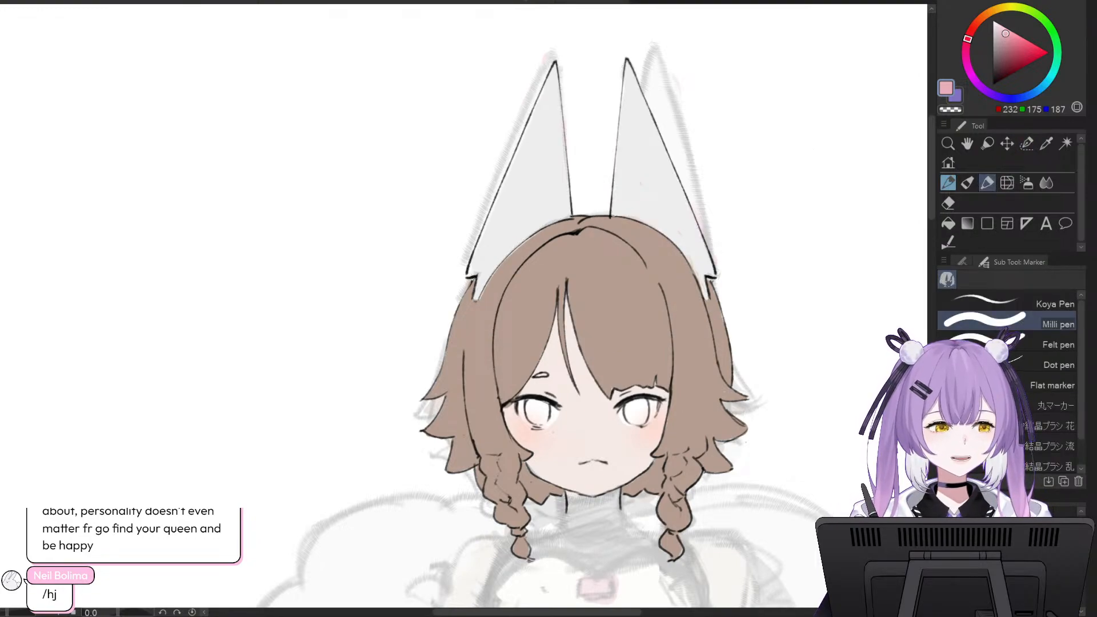
key("ctrl+z")
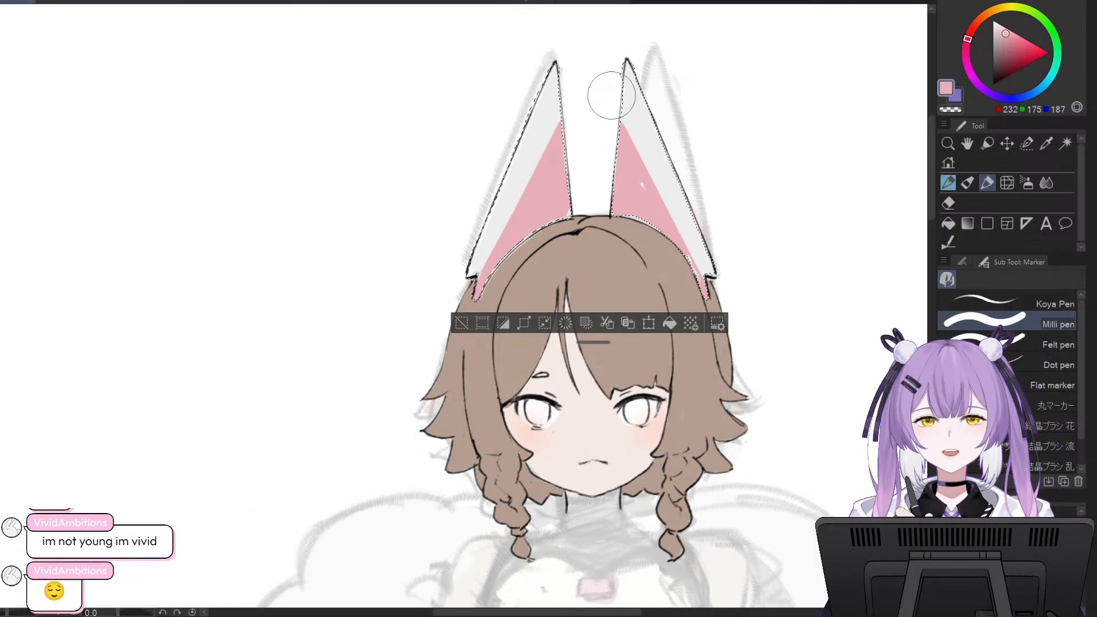
key("ctrl+d")
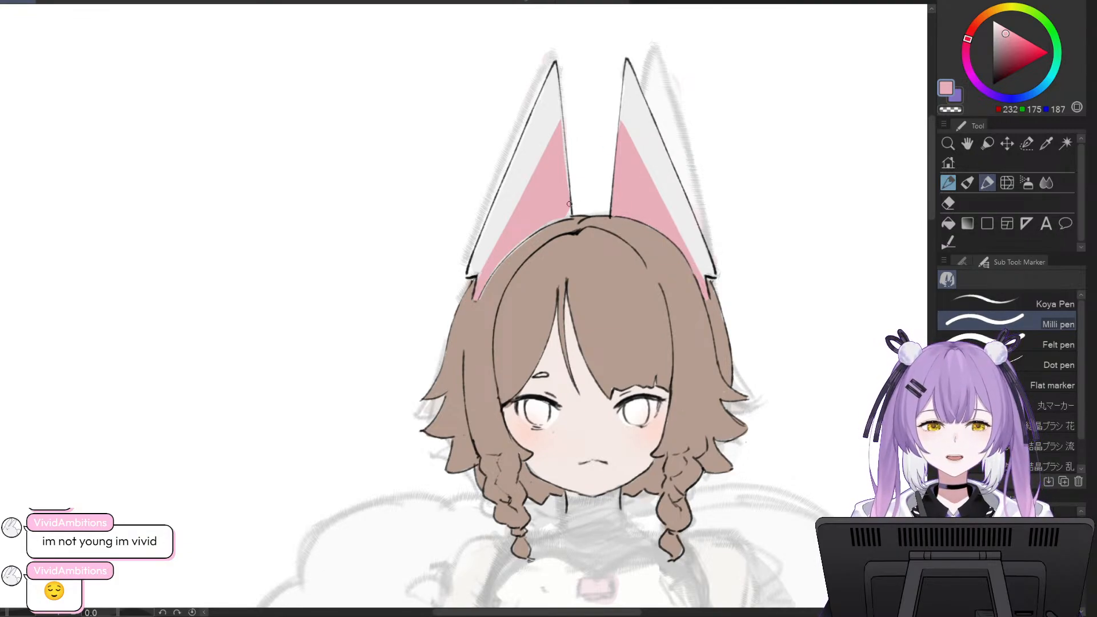
- Fill the thin gaps along the left ear's inner outline and base with pink, and sample the hair brown (RGB 181, 158, 144)
left_click_drag(561, 129, 569, 195)
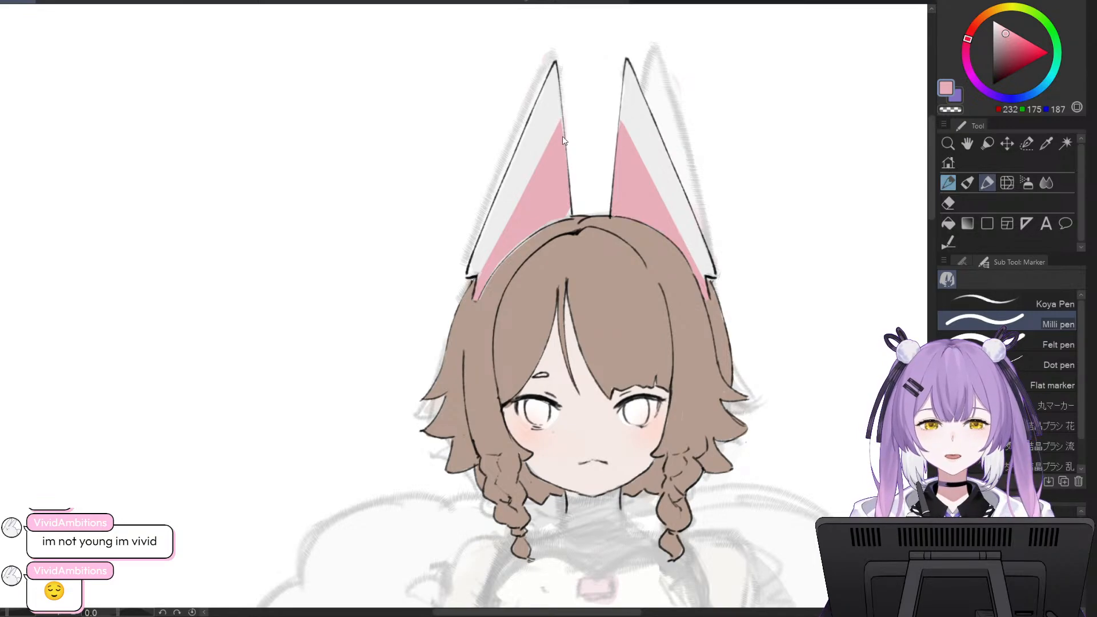
left_click_drag(561, 125, 566, 177)
left_click_drag(561, 129, 564, 173)
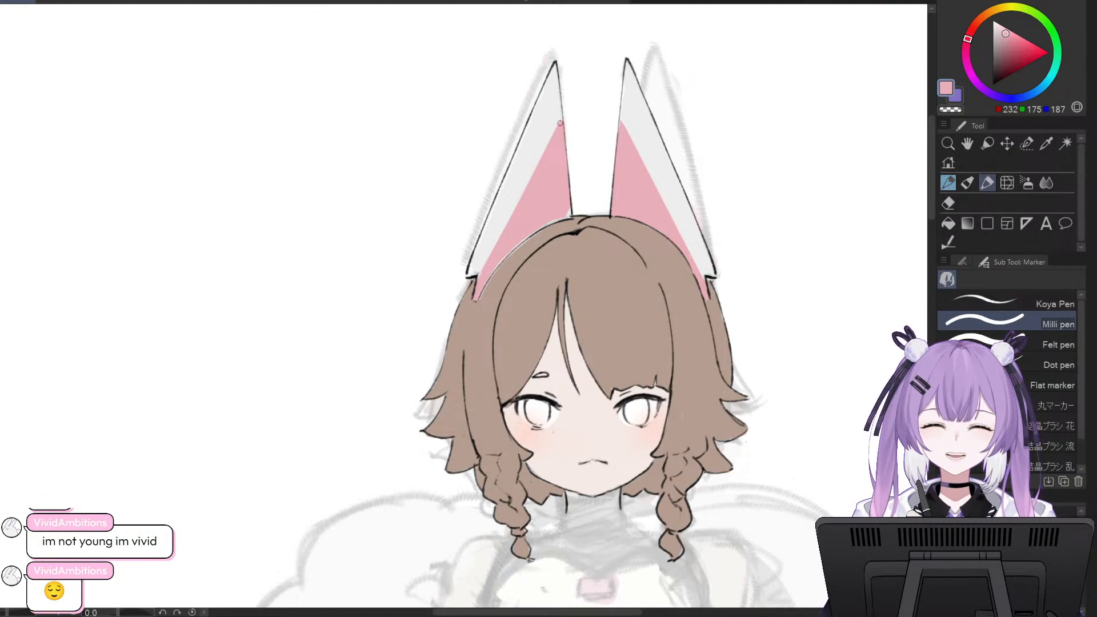
left_click_drag(561, 126, 562, 121)
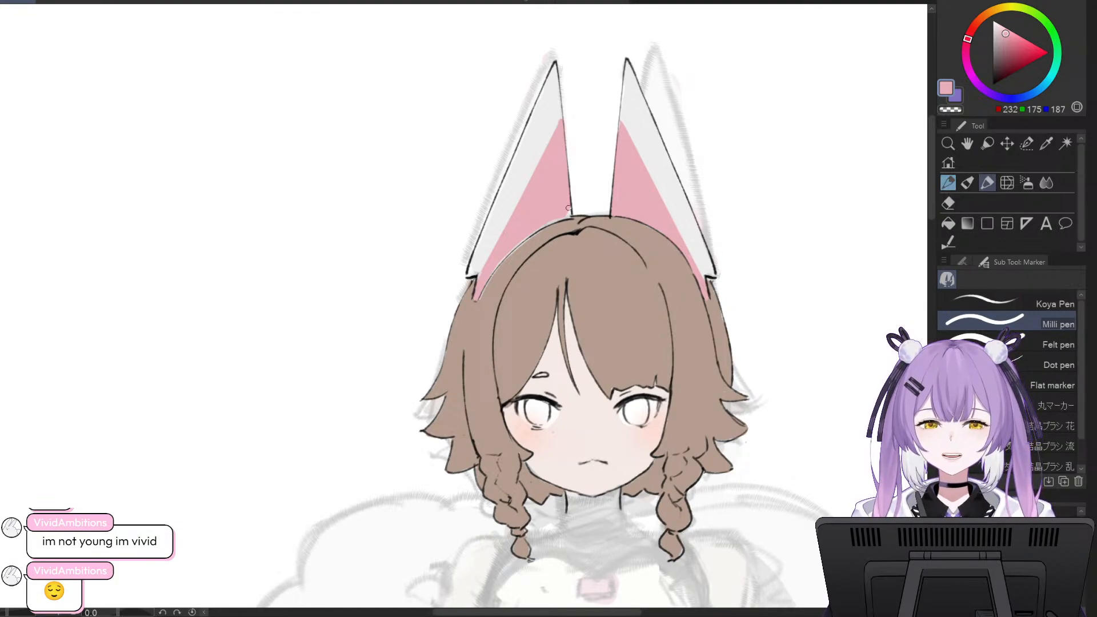
mouse_move(569, 208)
left_mouse_down()
mouse_move(516, 245)
mouse_move(526, 240)
left_mouse_up()
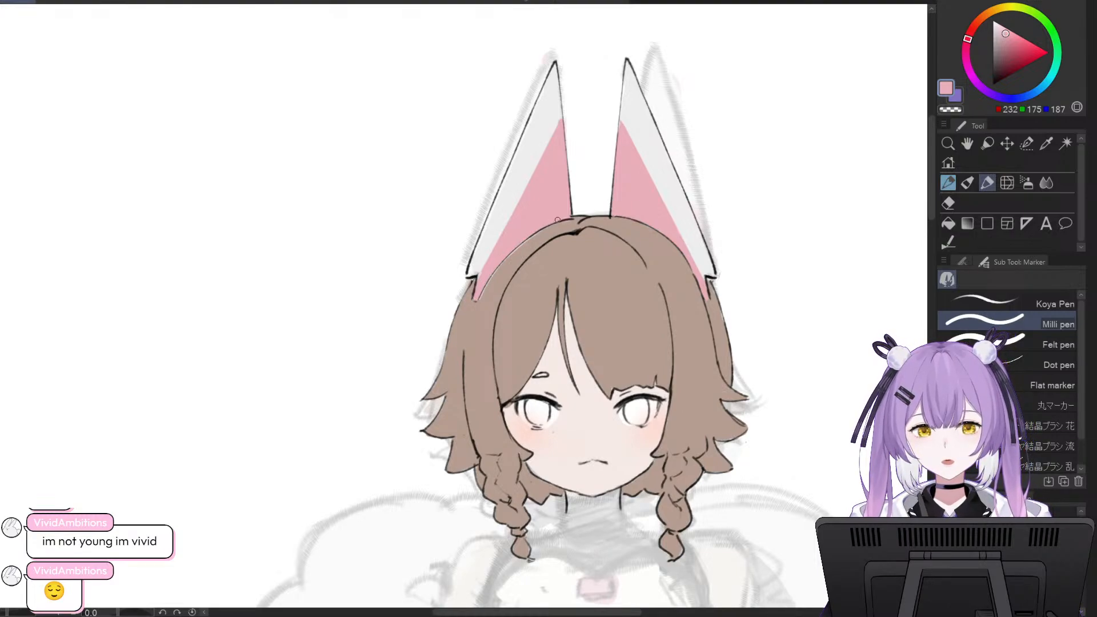
left_click(540, 241, "alt")
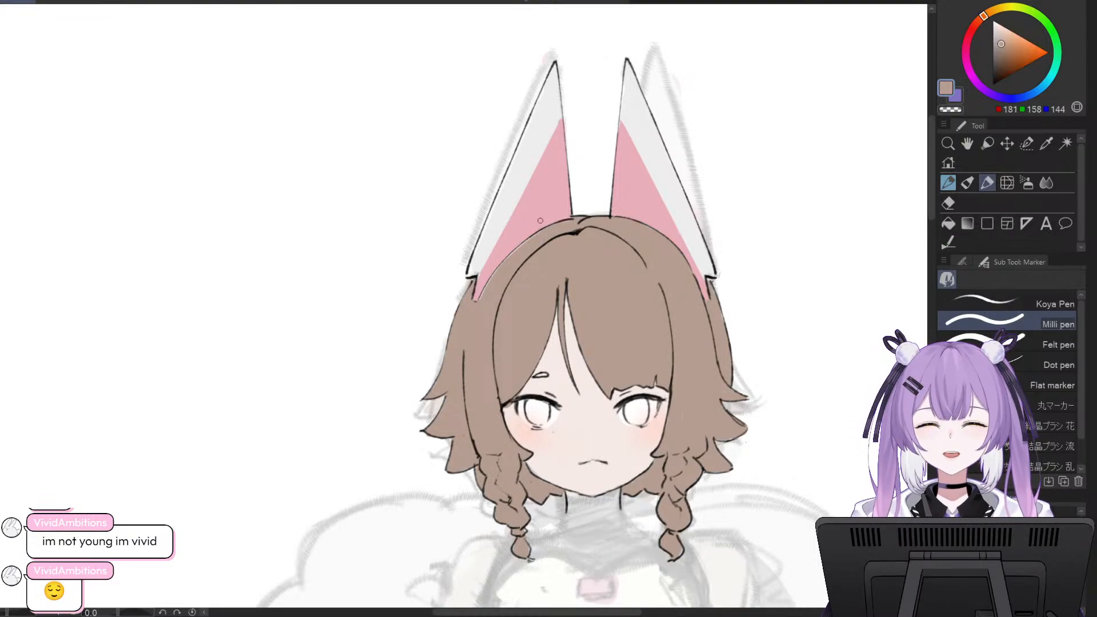
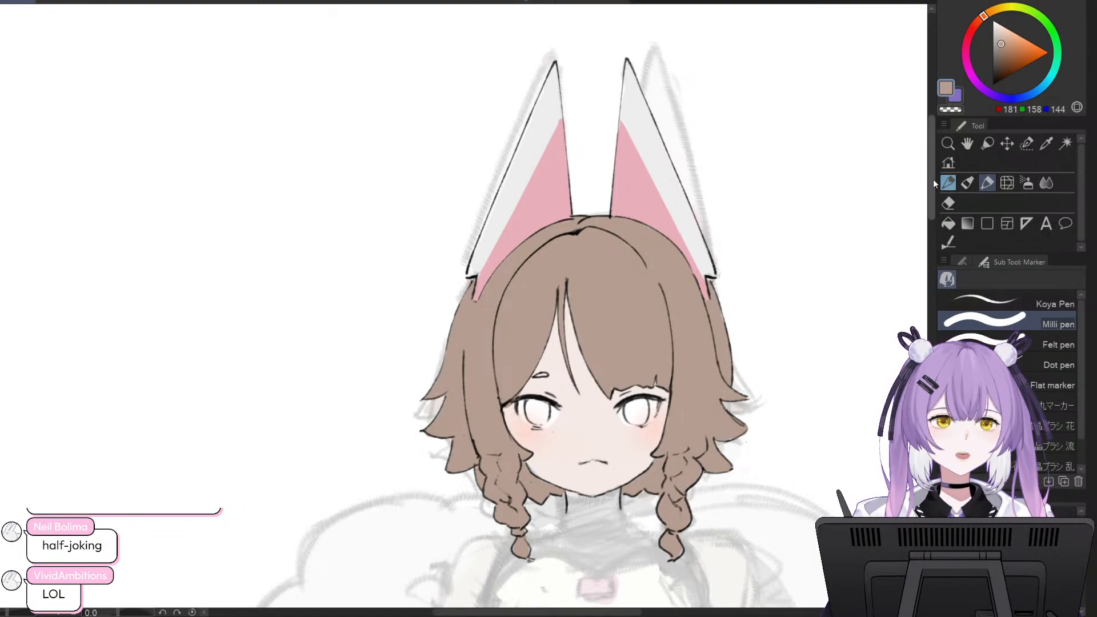
mouse_move(933, 183)
left_mouse_down()
mouse_move(928, 201)
mouse_move(932, 159)
mouse_move(940, 181)
mouse_move(931, 182)
left_mouse_up()
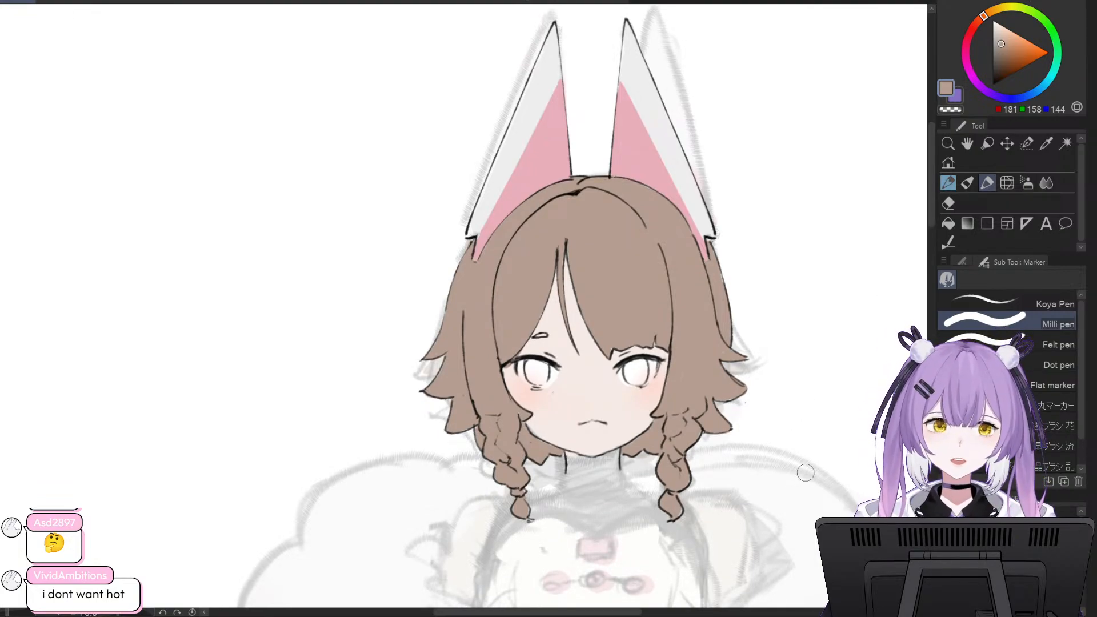
scroll(805, 473, "down", 1)
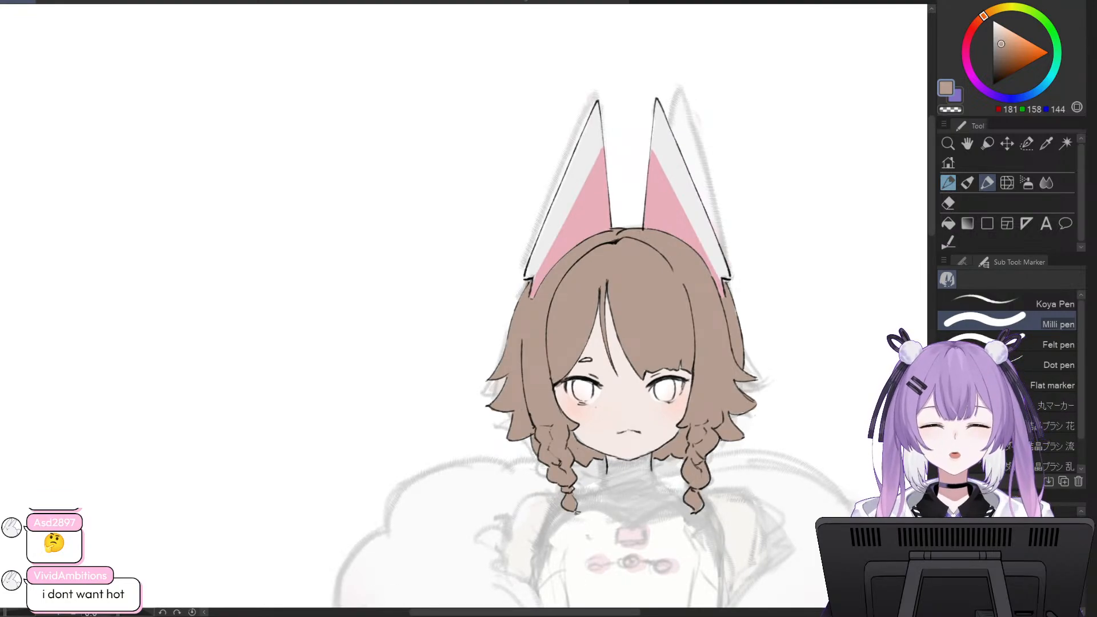
mouse_move(526, 612)
left_mouse_down()
mouse_move(550, 612)
mouse_move(537, 612)
left_mouse_up()
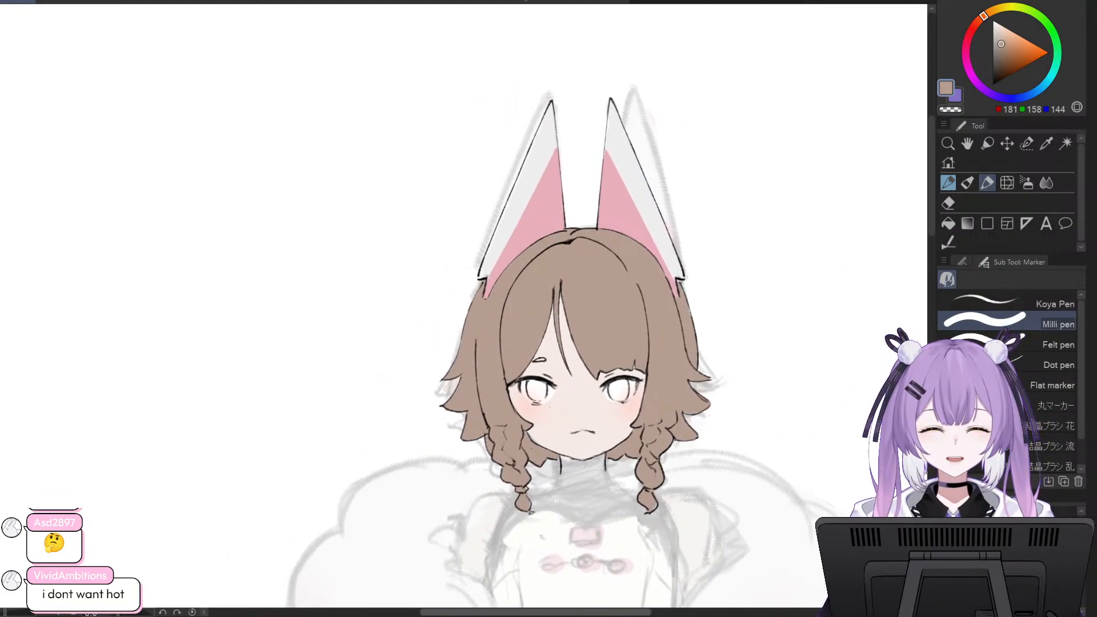
scroll(741, 537, "up", 1)
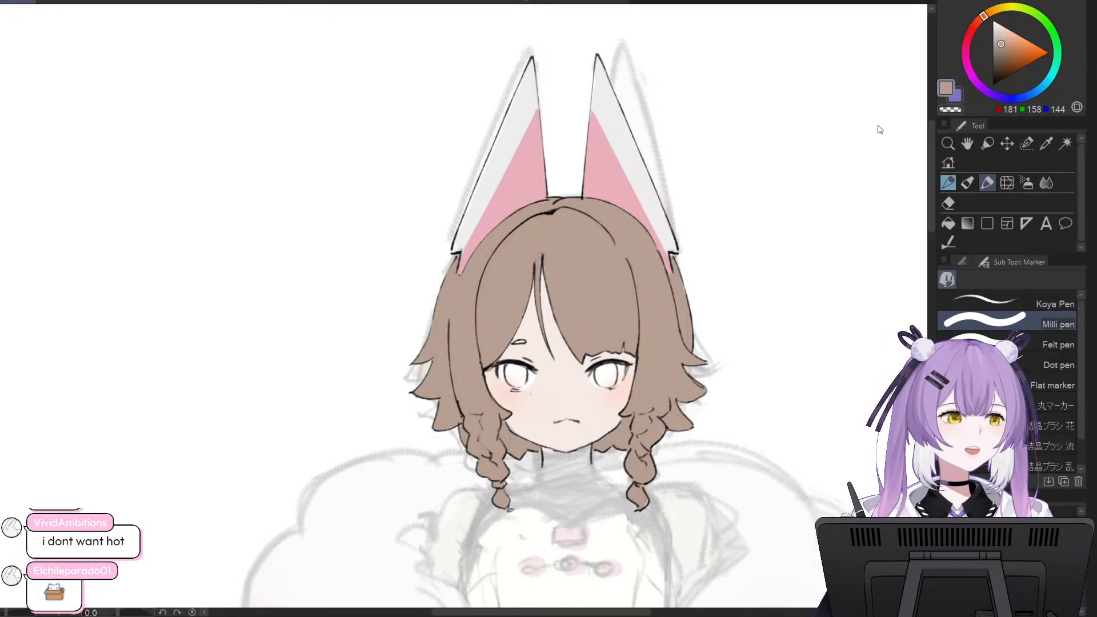
left_click_drag(930, 151, 929, 163)
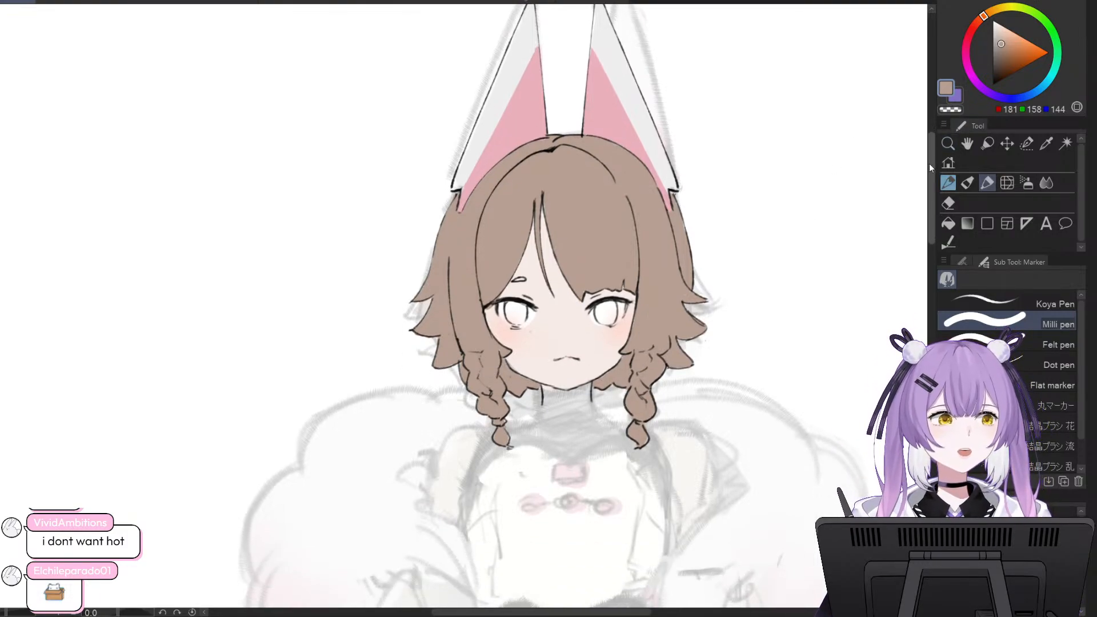
scroll(701, 163, "down", 1)
scroll(707, 159, "up", 2)
scroll(688, 172, "down", 4)
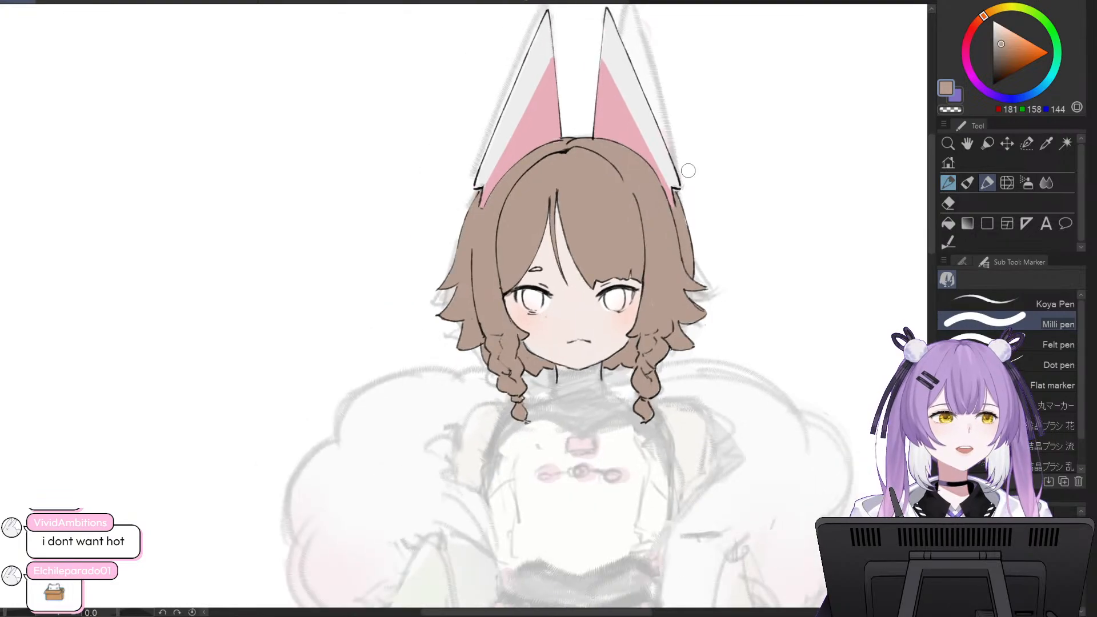
scroll(688, 173, "up", 2)
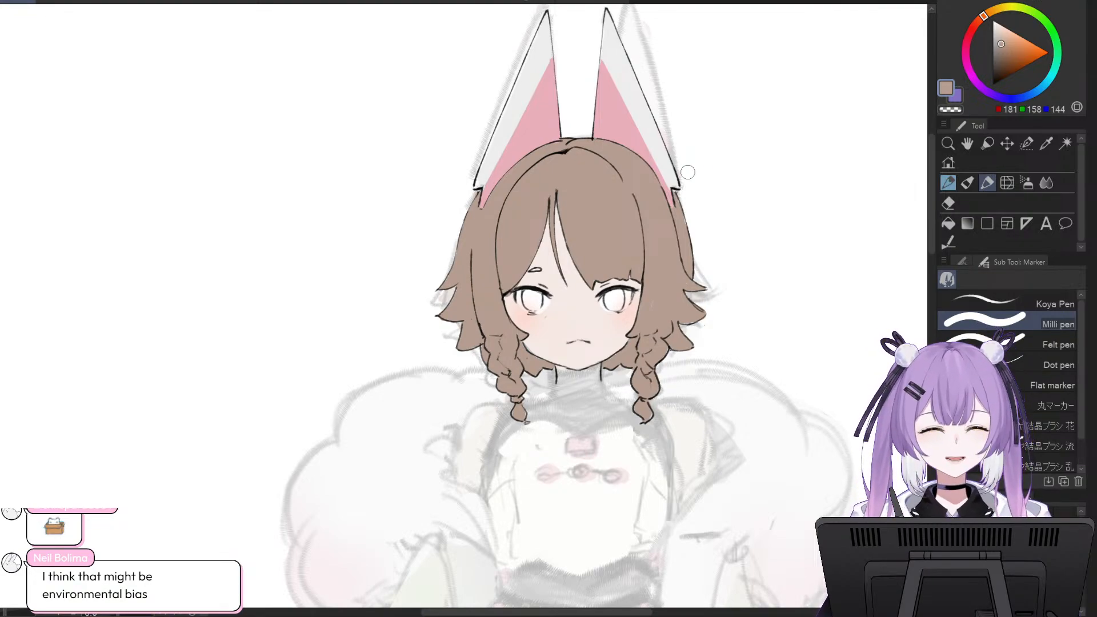
left_click_drag(930, 233, 916, 230)
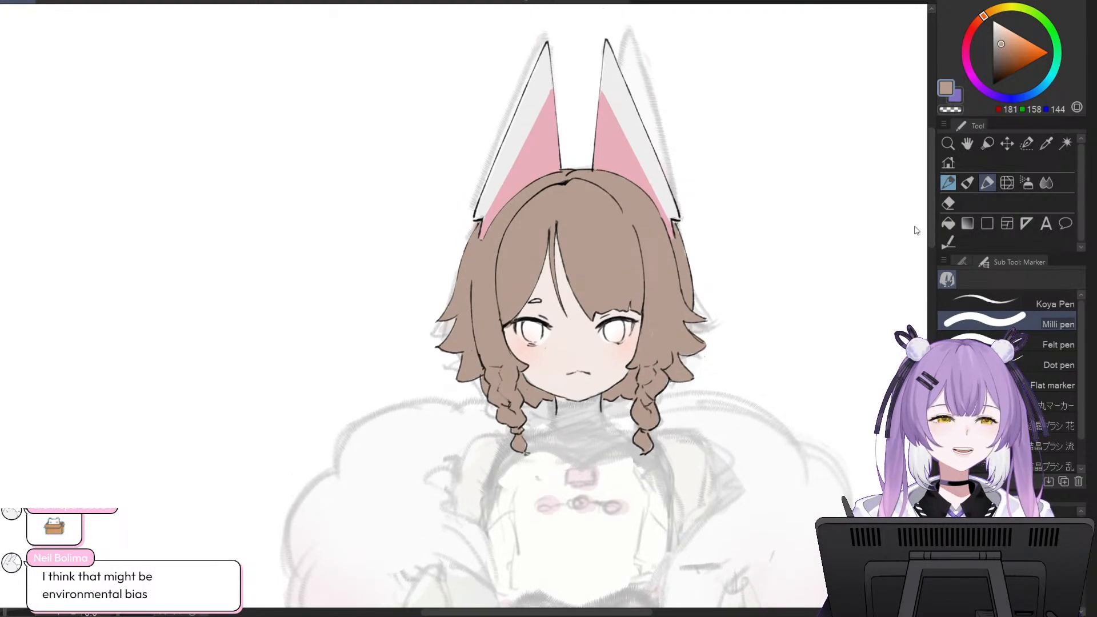
left_click_drag(629, 611, 625, 611)
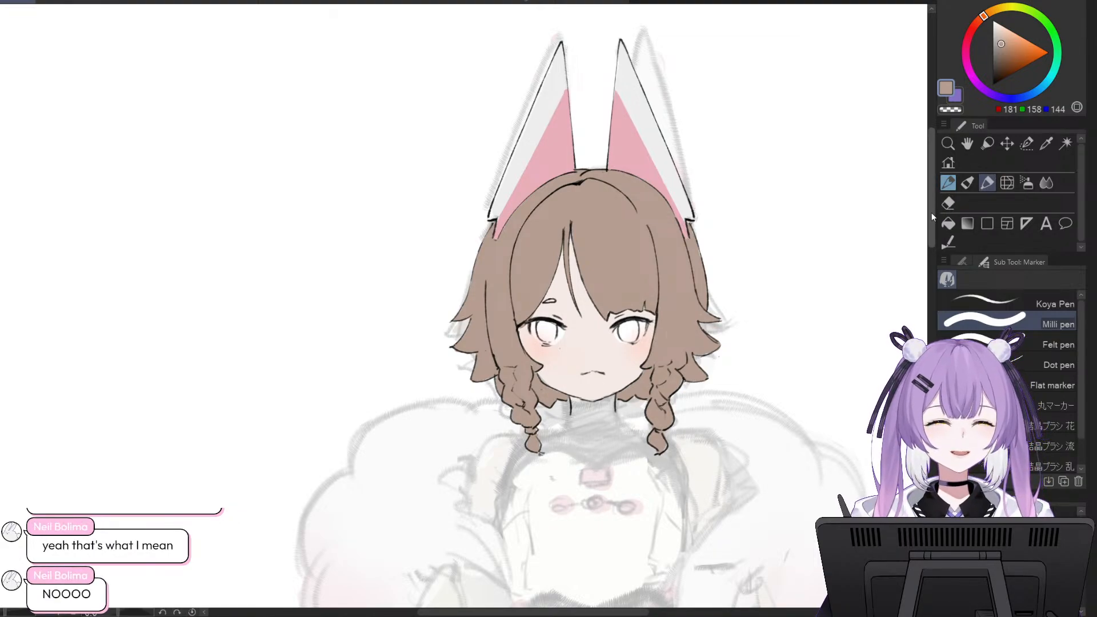
left_click_drag(930, 217, 930, 223)
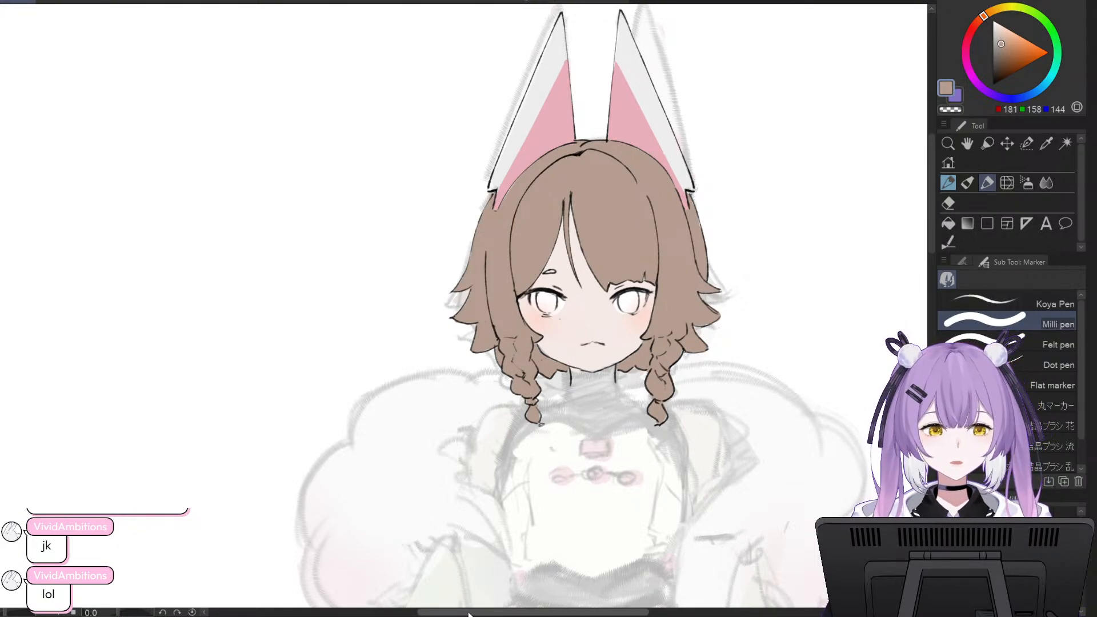
left_click_drag(468, 613, 485, 613)
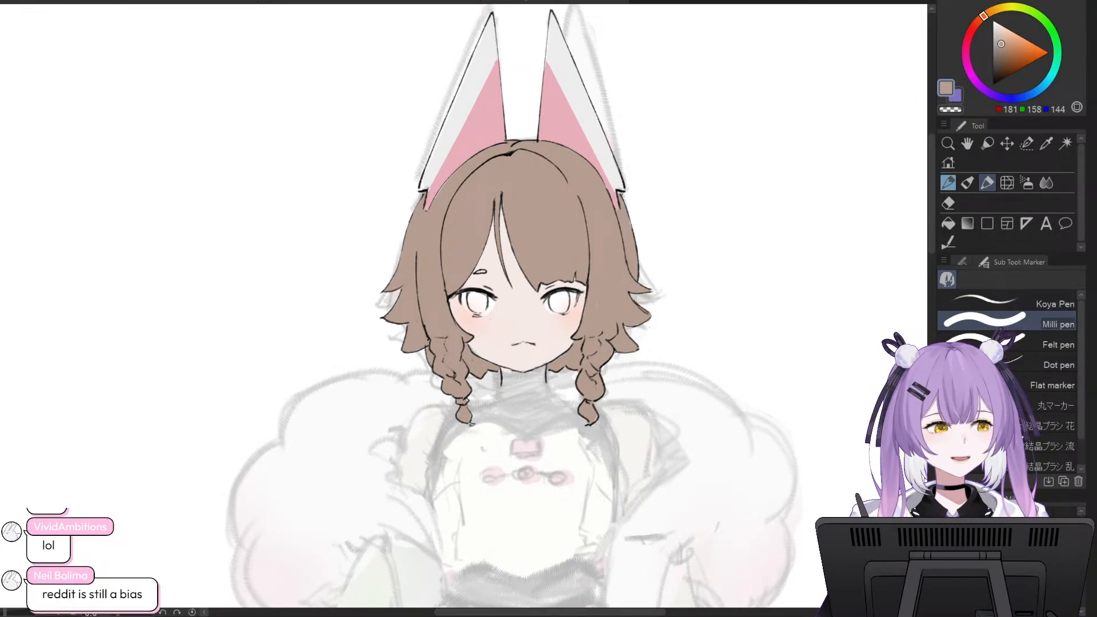
- Paint the right eye's iris yellow, undoing the darker RGB 206, 197, 127 strokes and lightening the colour through RGB 231, 220, 141 to 244, 235, 163
left_click(841, 215)
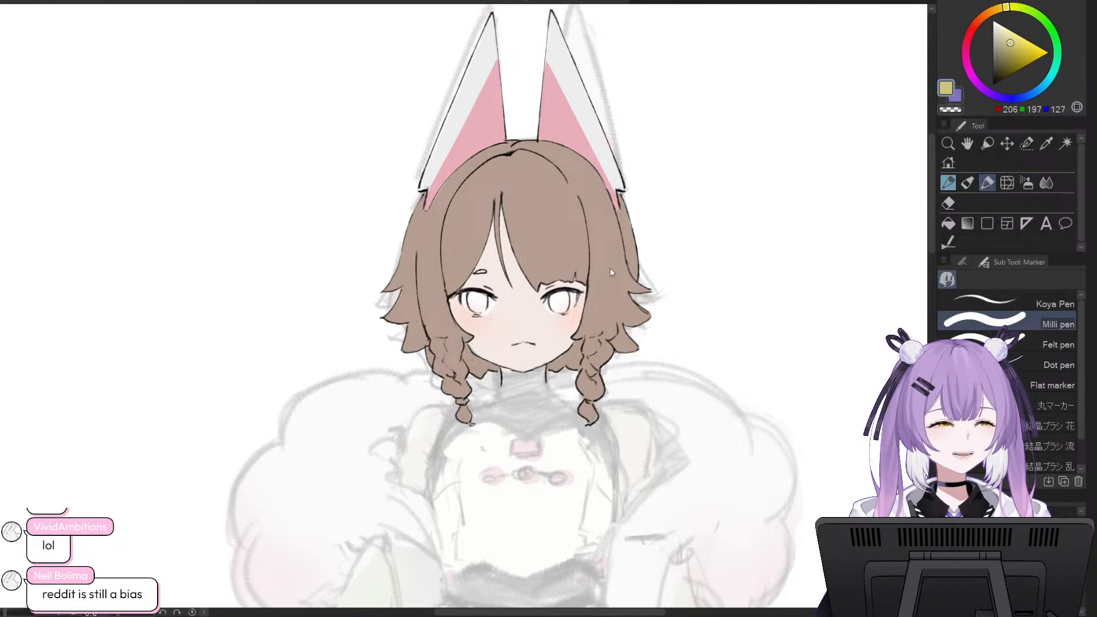
mouse_move(567, 296)
left_mouse_down()
mouse_move(556, 305)
mouse_move(583, 285)
left_mouse_up()
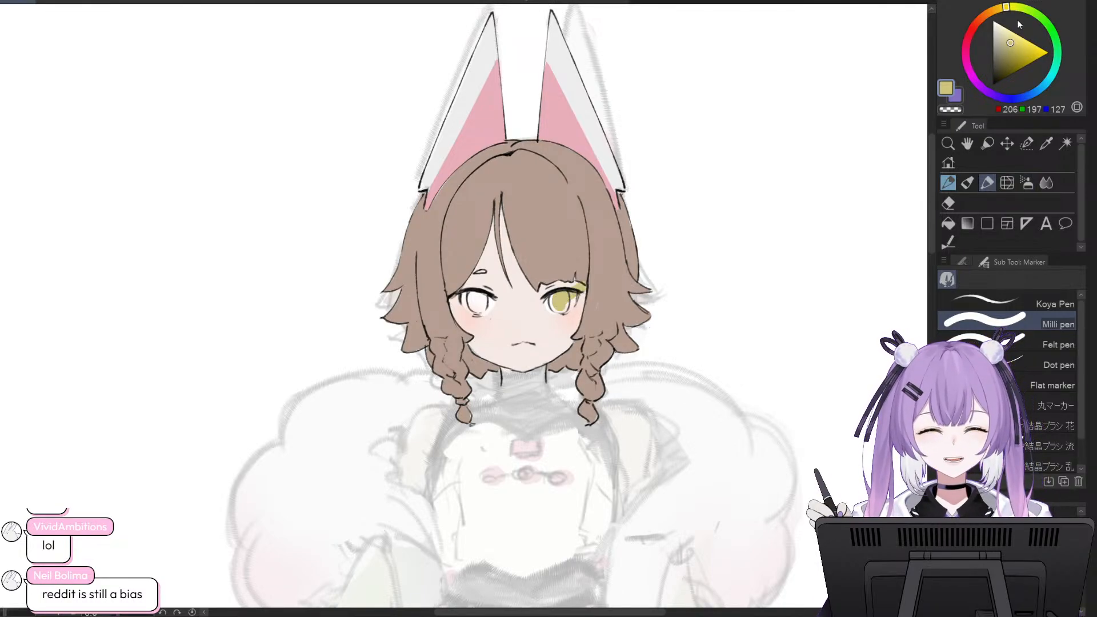
left_click(1012, 37)
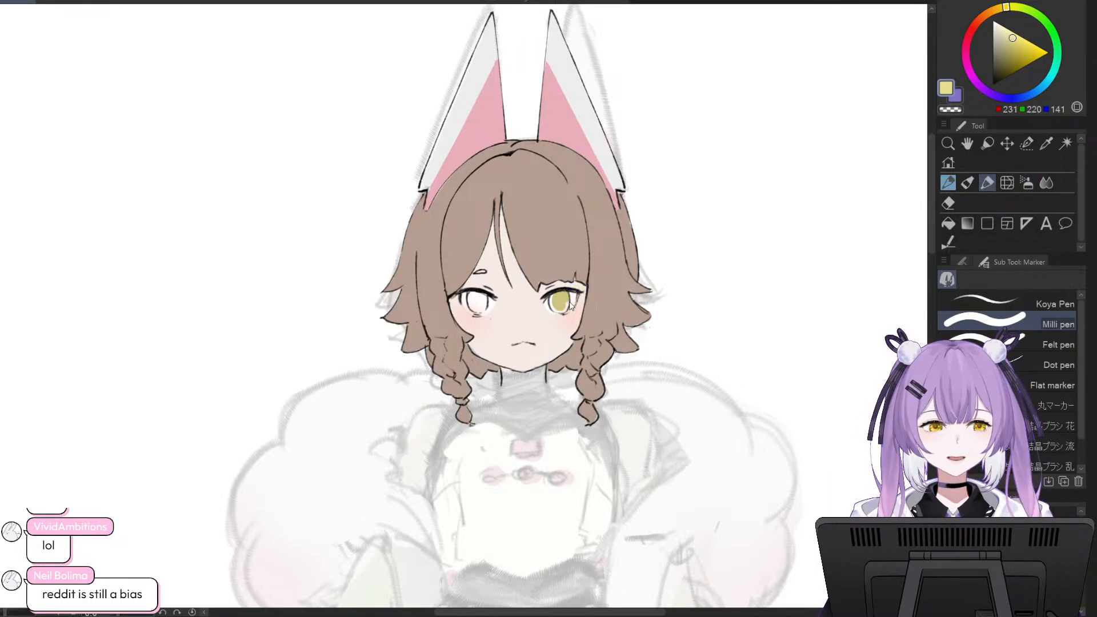
key("ctrl+z")
key("ctrl+z")
left_click_drag(562, 296, 562, 306)
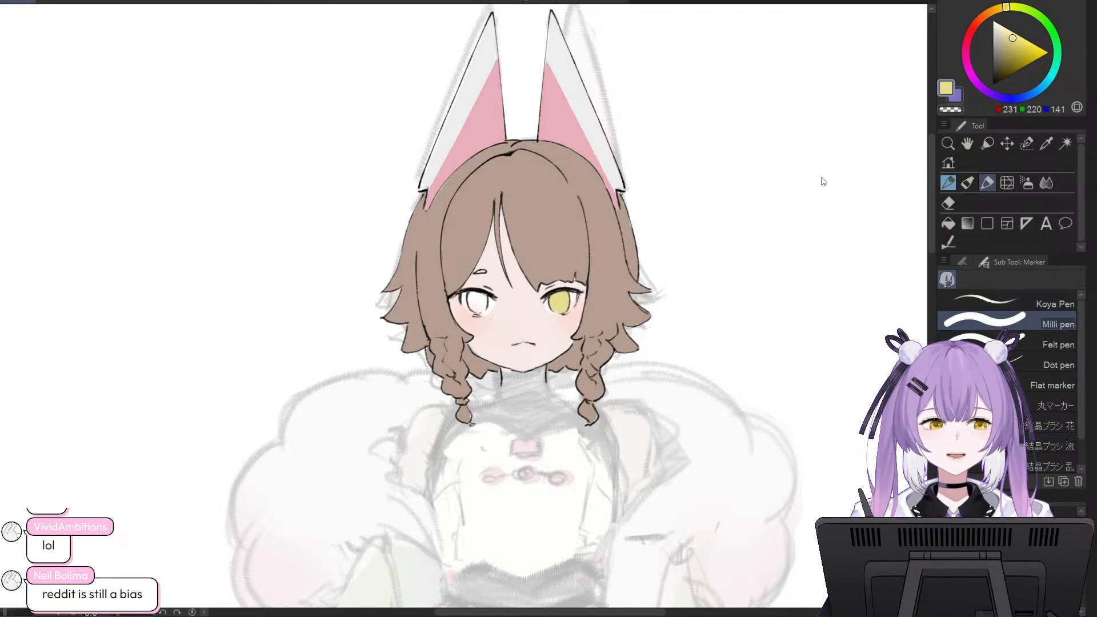
left_click_drag(1013, 39, 1010, 33)
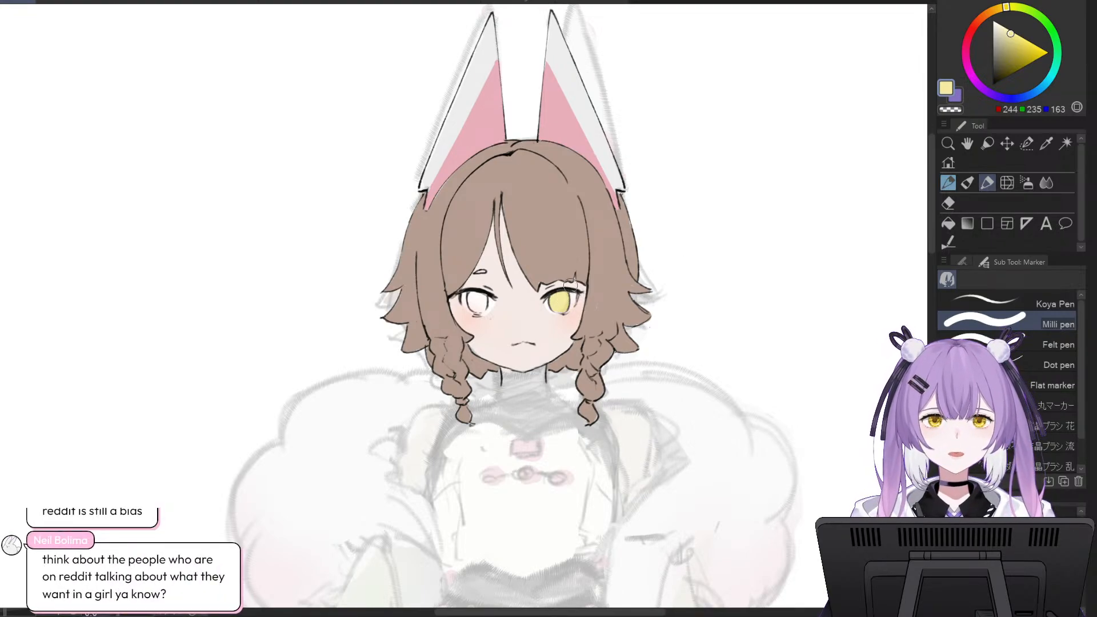
- Paint the left eye's iris greyish blue (RGB 144, 160, 181) with the Milli pen
left_click(819, 213)
left_click_drag(474, 296, 476, 303)
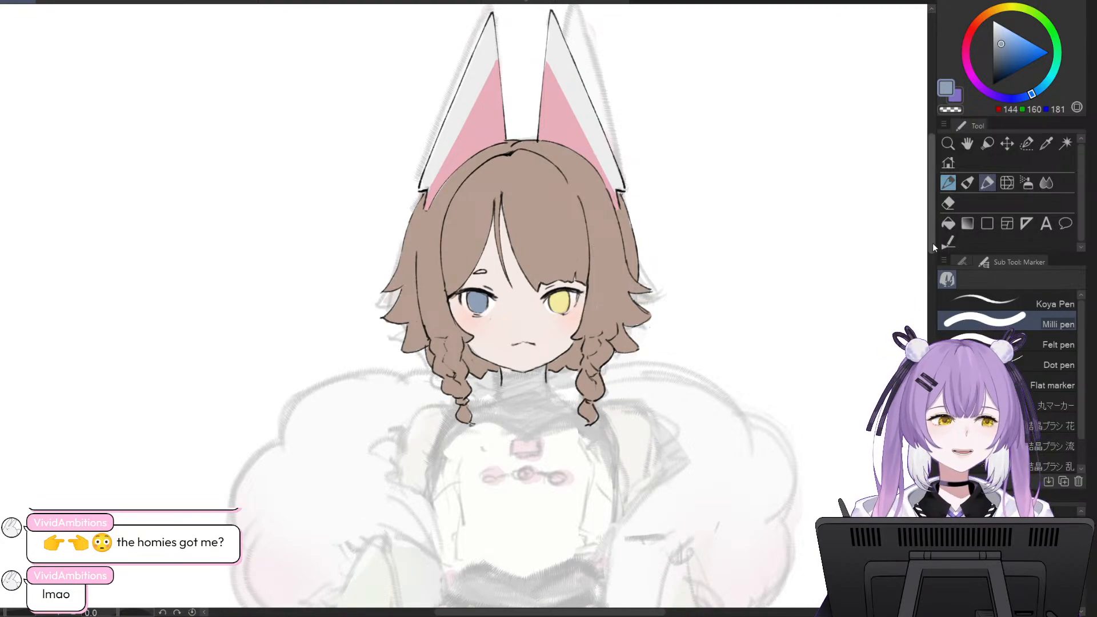
left_click_drag(931, 239, 929, 226)
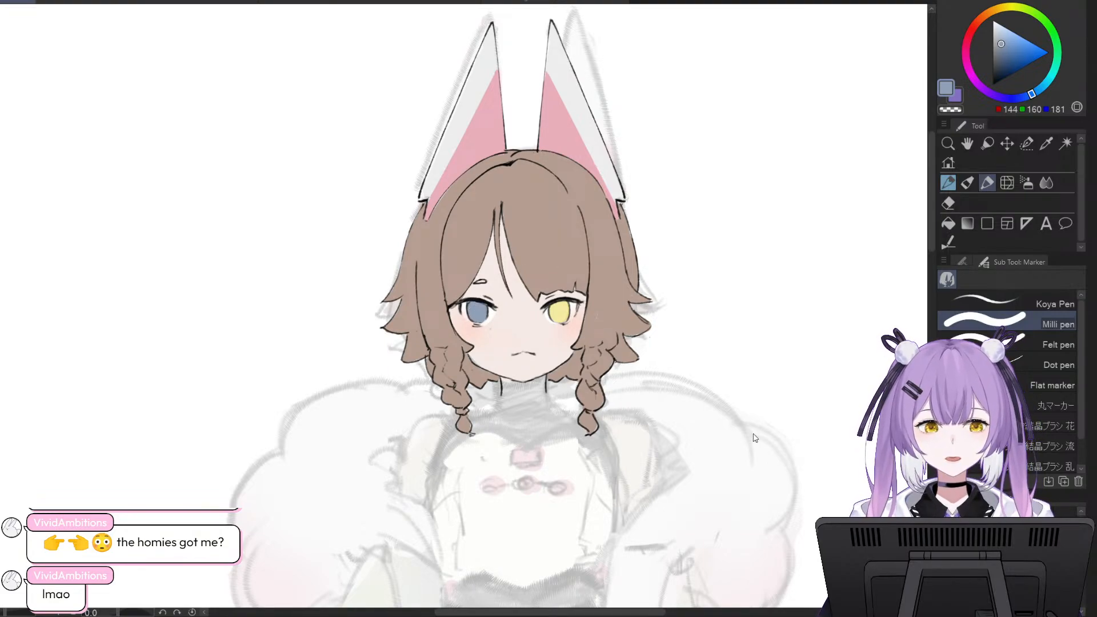
- Sample the hair brown (RGB 181, 158, 144) and fill the left eyebrow with it using a smaller Milli pen
left_click(554, 252, "alt")
key("bracketleft")
key("bracketleft")
key("bracketleft")
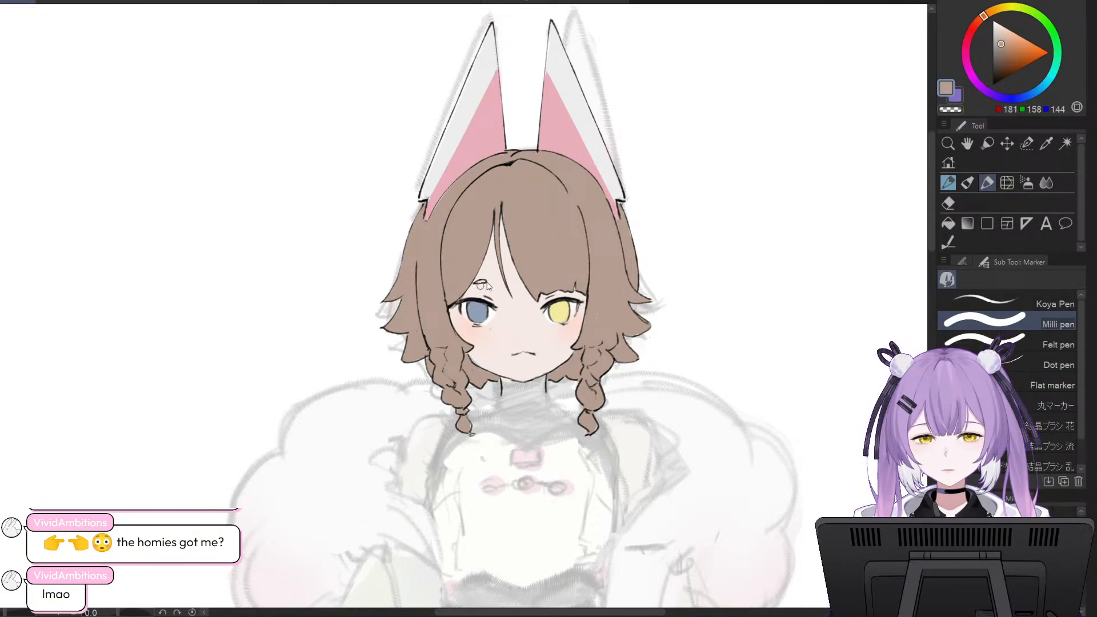
left_click_drag(477, 282, 487, 281)
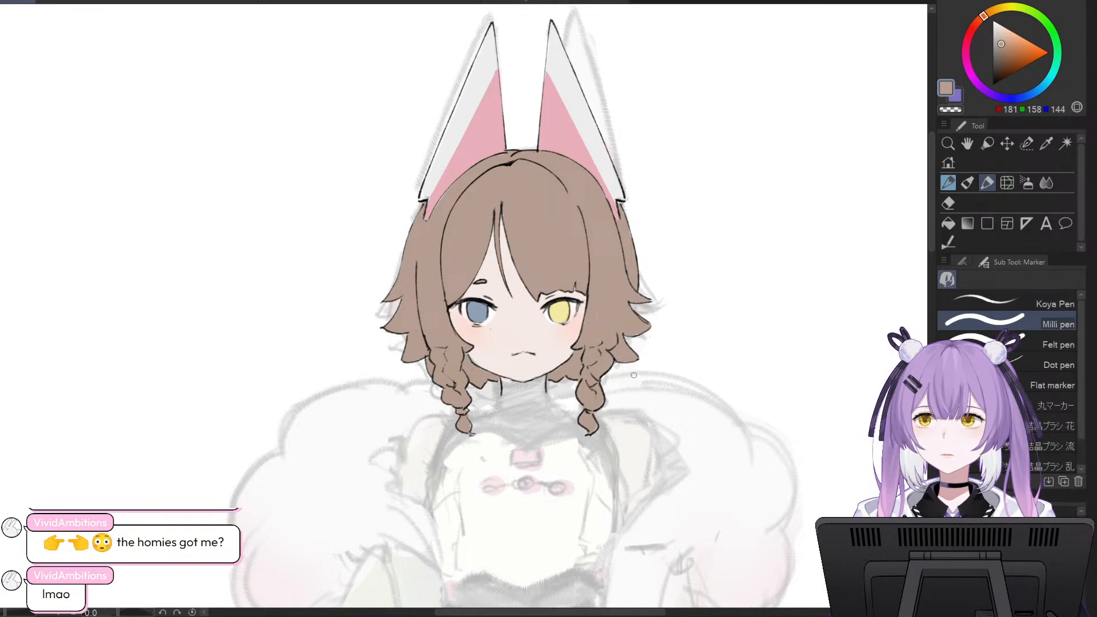
- Hide the base colours and line art and restore the coloured sketch to full opacity, with the full figure in view
left_click(1011, 183)
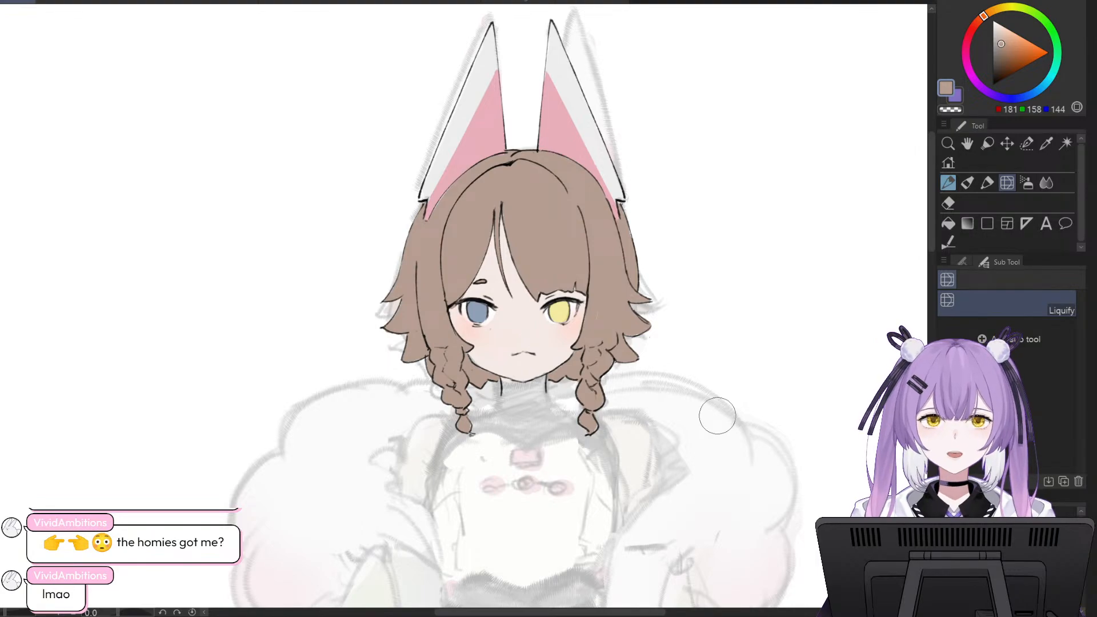
scroll(697, 480, "down", 3)
scroll(805, 478, "down", 1)
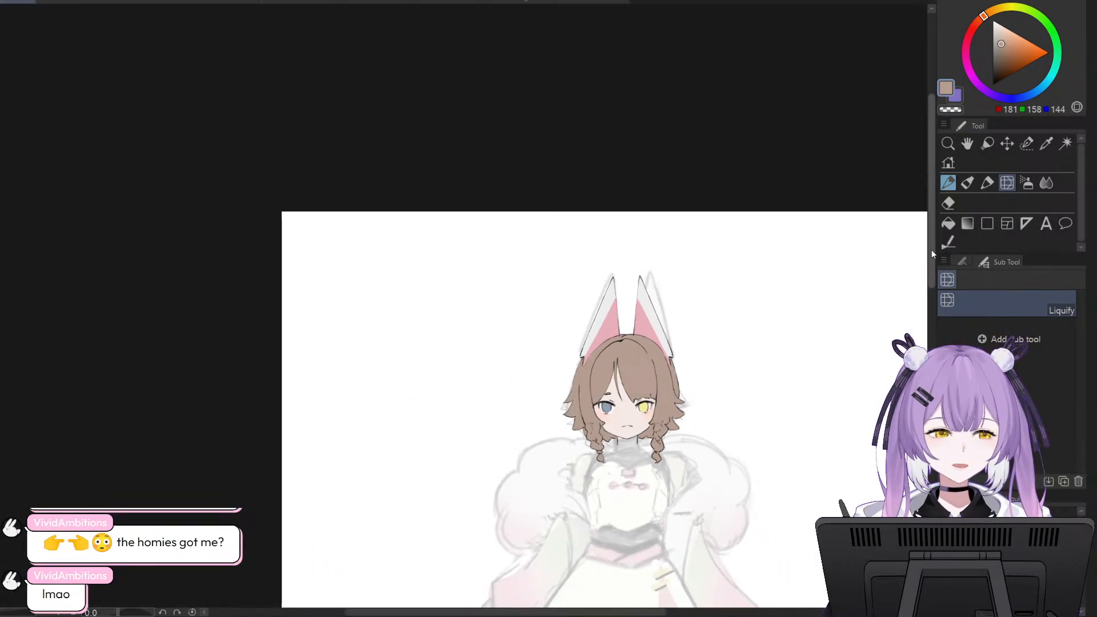
left_click_drag(931, 249, 929, 377)
left_click_drag(511, 612, 531, 612)
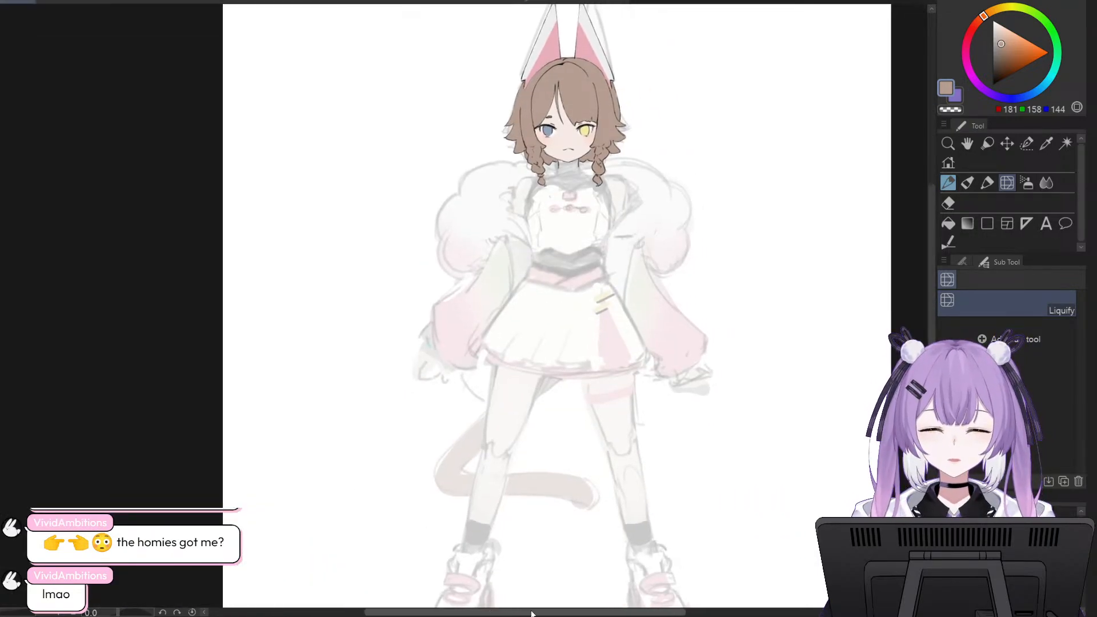
left_click_drag(931, 328, 929, 333)
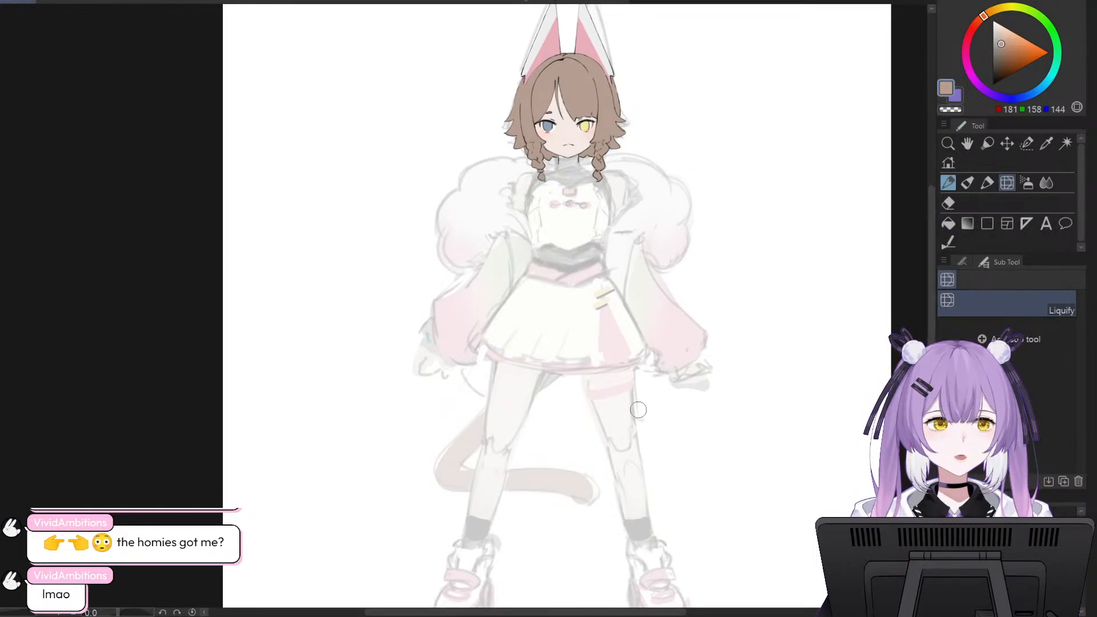
key("ctrl+0")
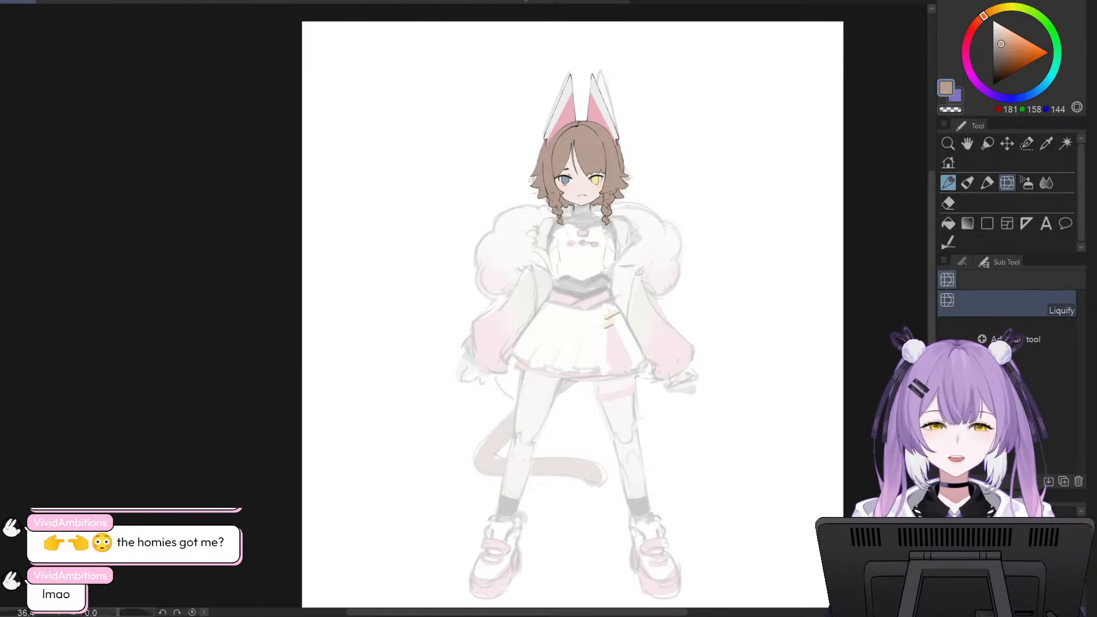
key("ctrl+z")
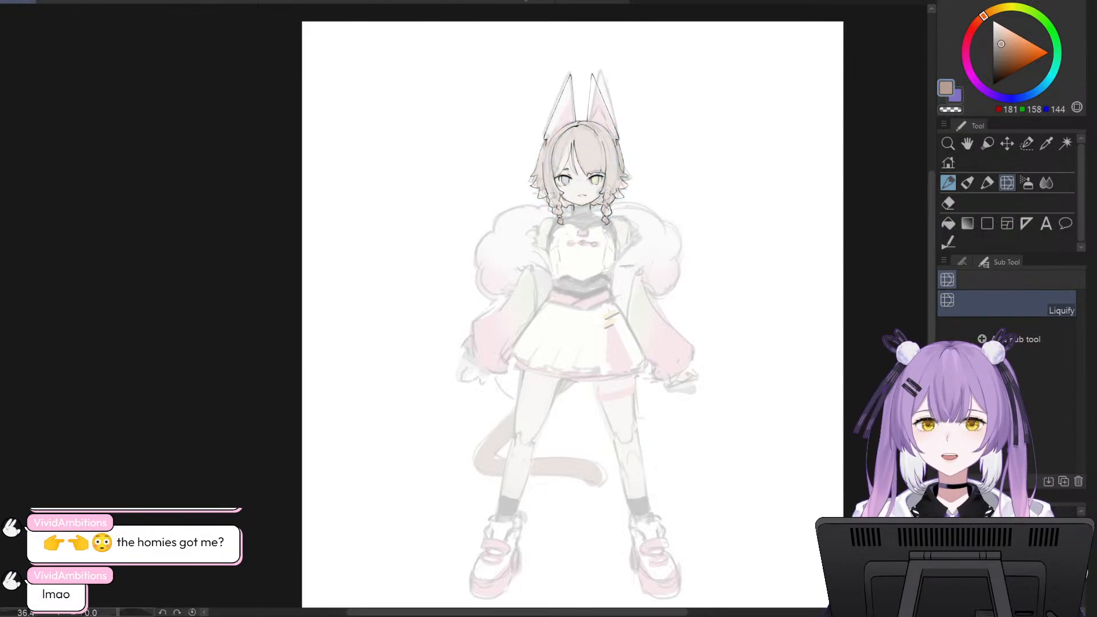
key("ctrl+y")
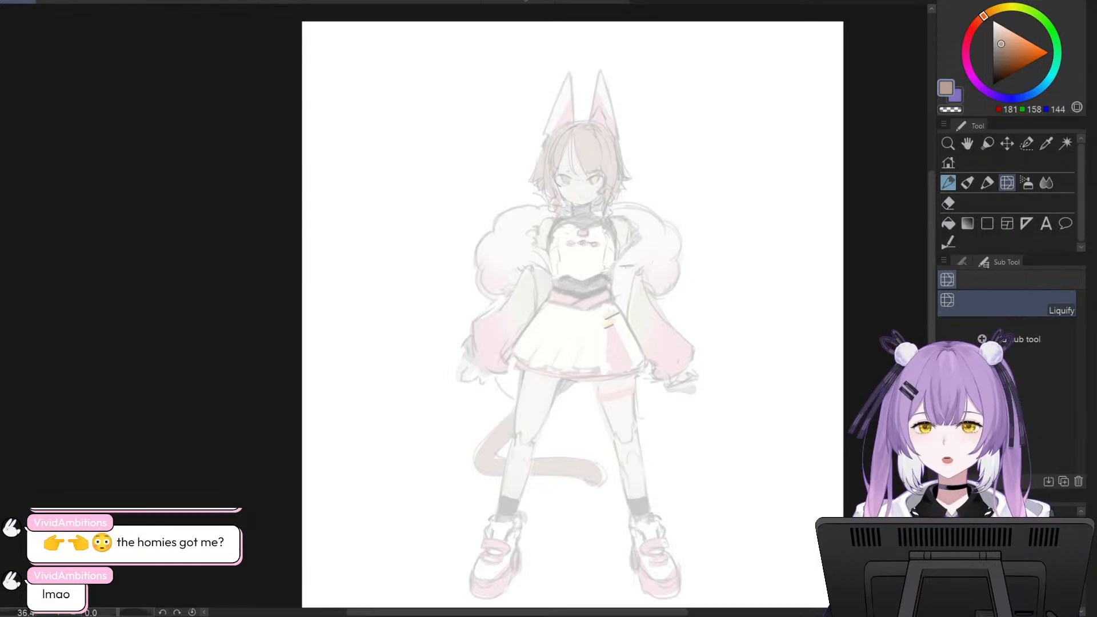
key("ctrl+z")
key("ctrl+y")
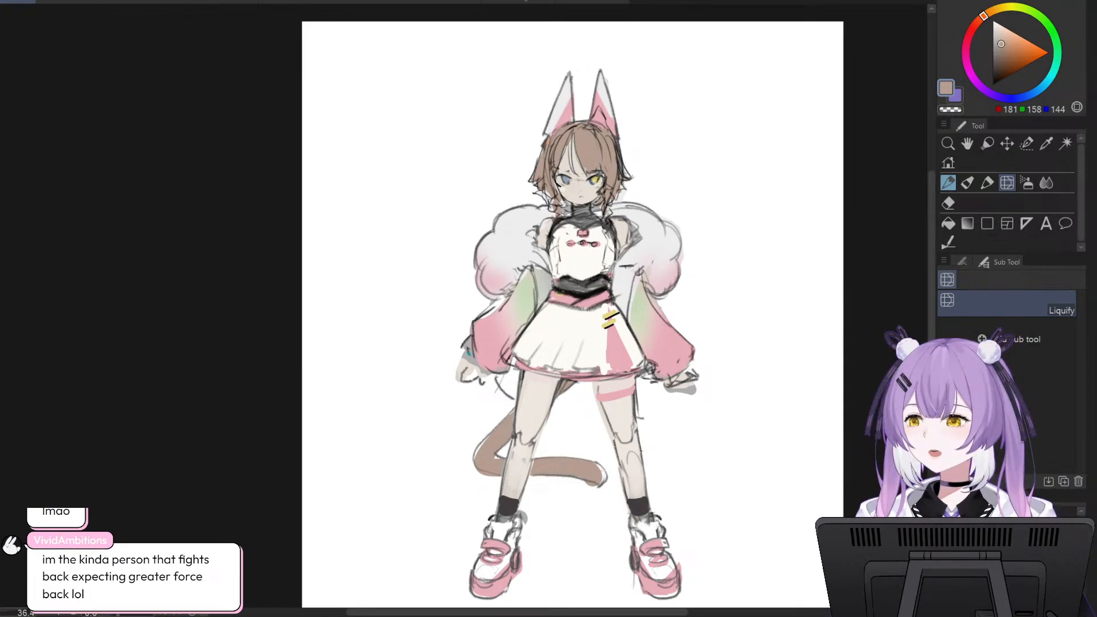
- Compare the sketch's slit-dress outfit version with the pleated-skirt version, leaving the pleated skirt shown
key("ctrl+z")
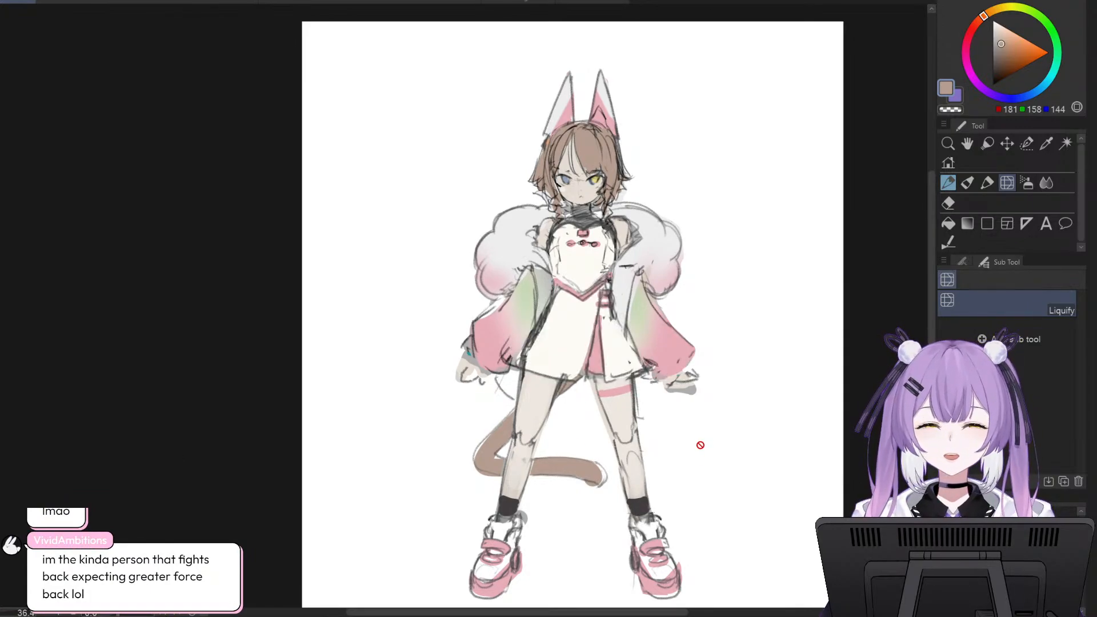
scroll(744, 549, "right", 2)
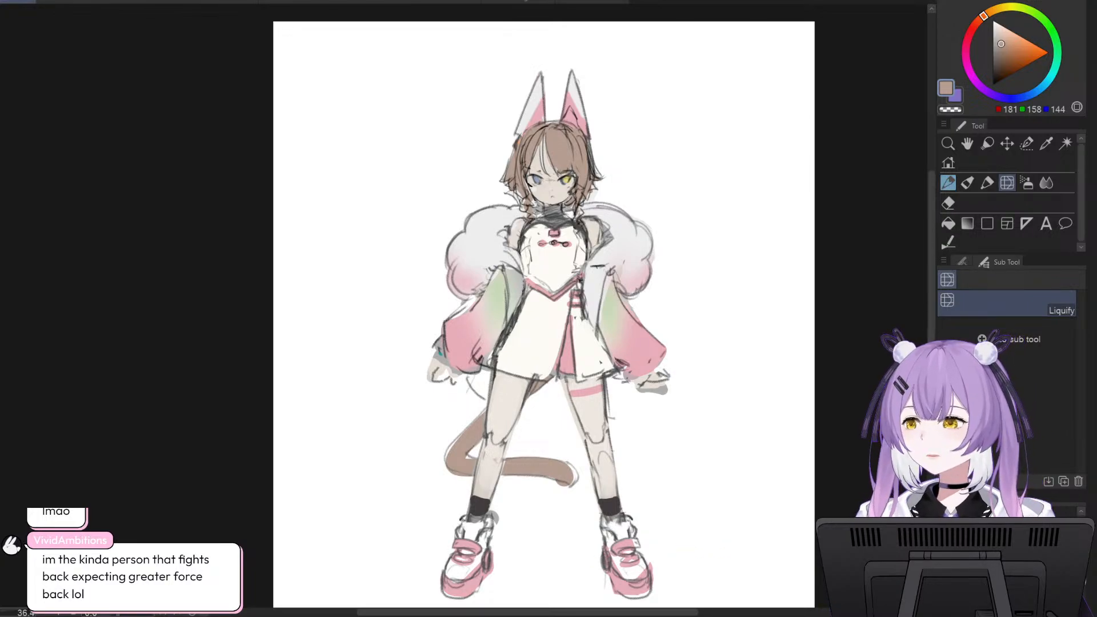
key("ctrl+z")
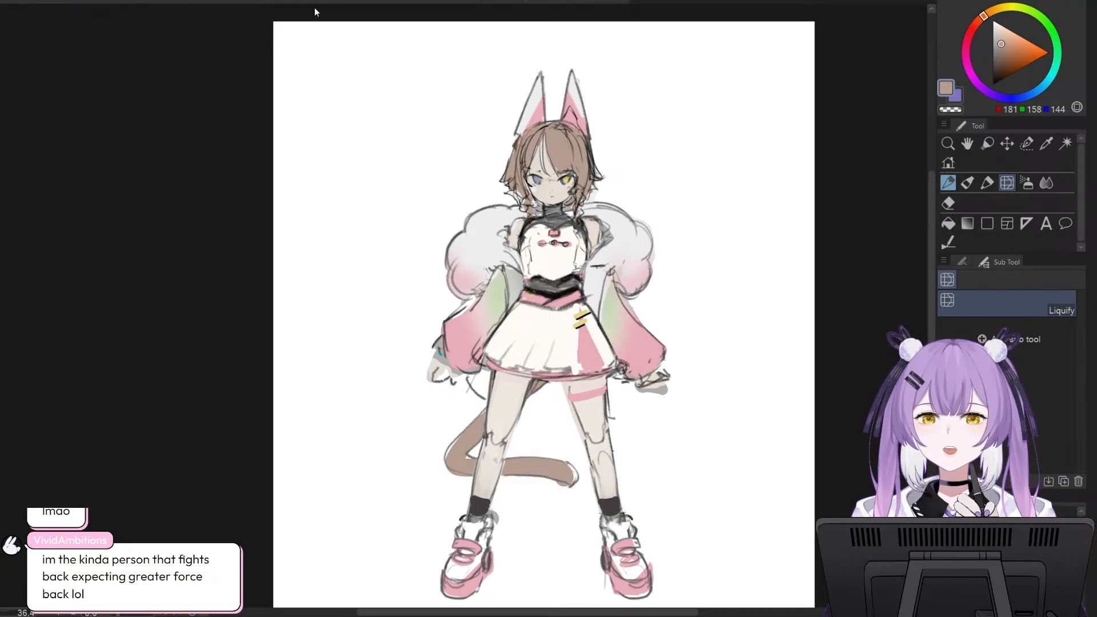
- Review the original pencil sketch and the two grey character silhouettes in the other open documents
left_click(83, 2)
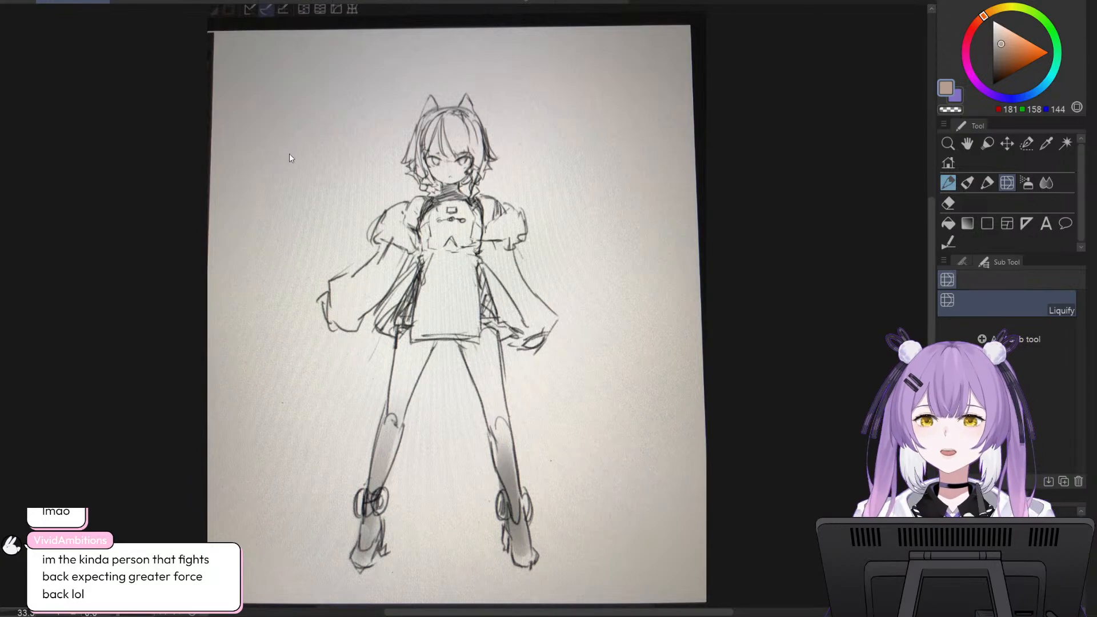
left_click(141, 5)
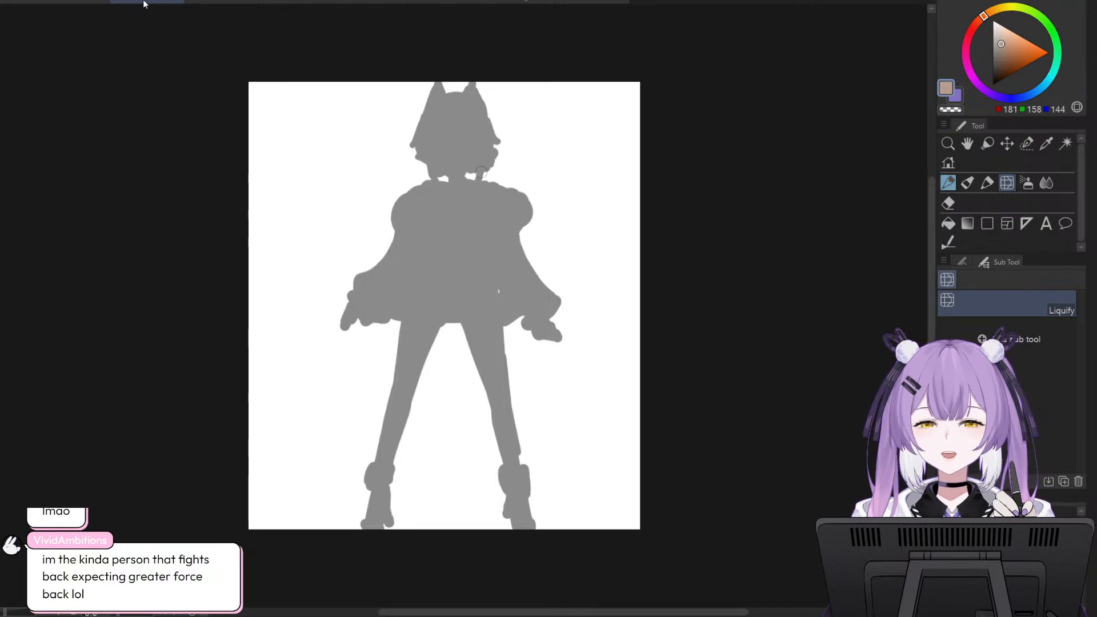
left_click(203, 1)
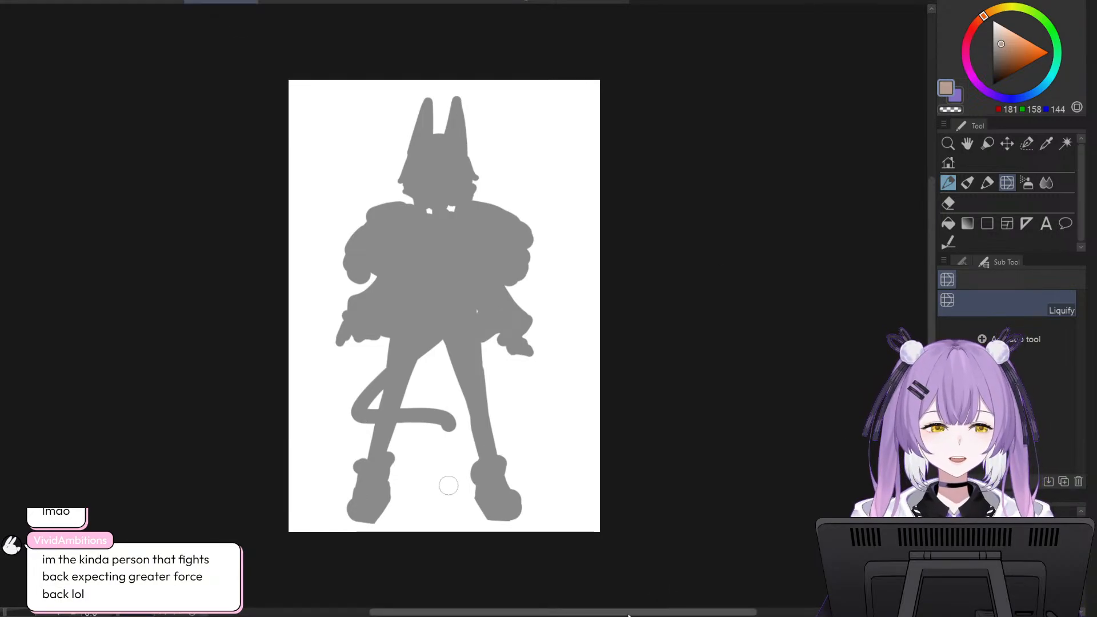
left_click_drag(637, 611, 621, 611)
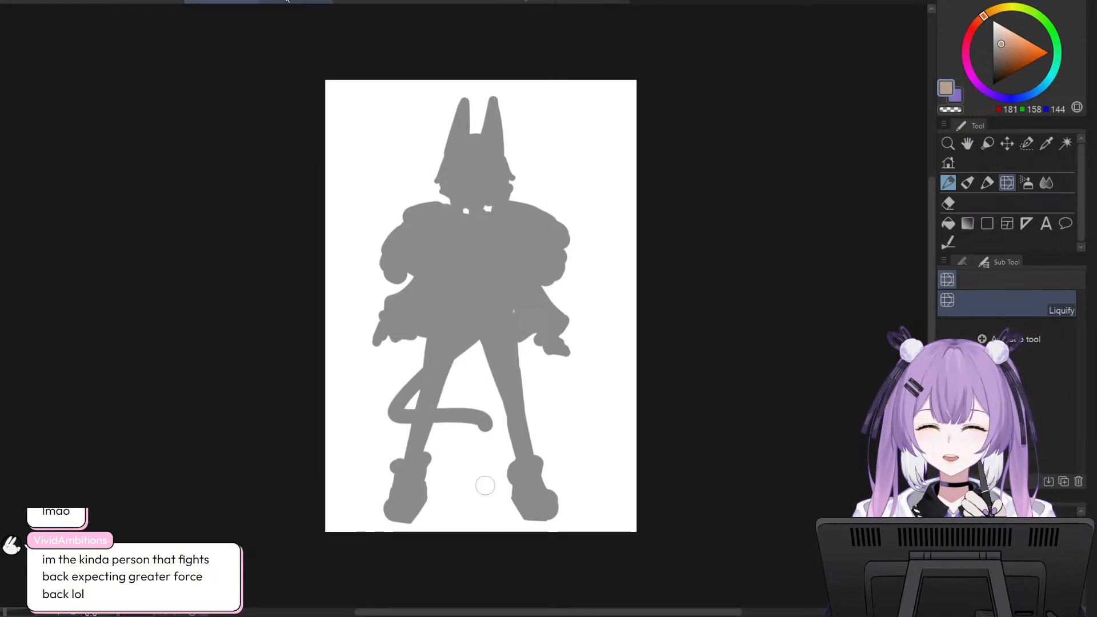
left_click(152, 2)
left_click(213, 2)
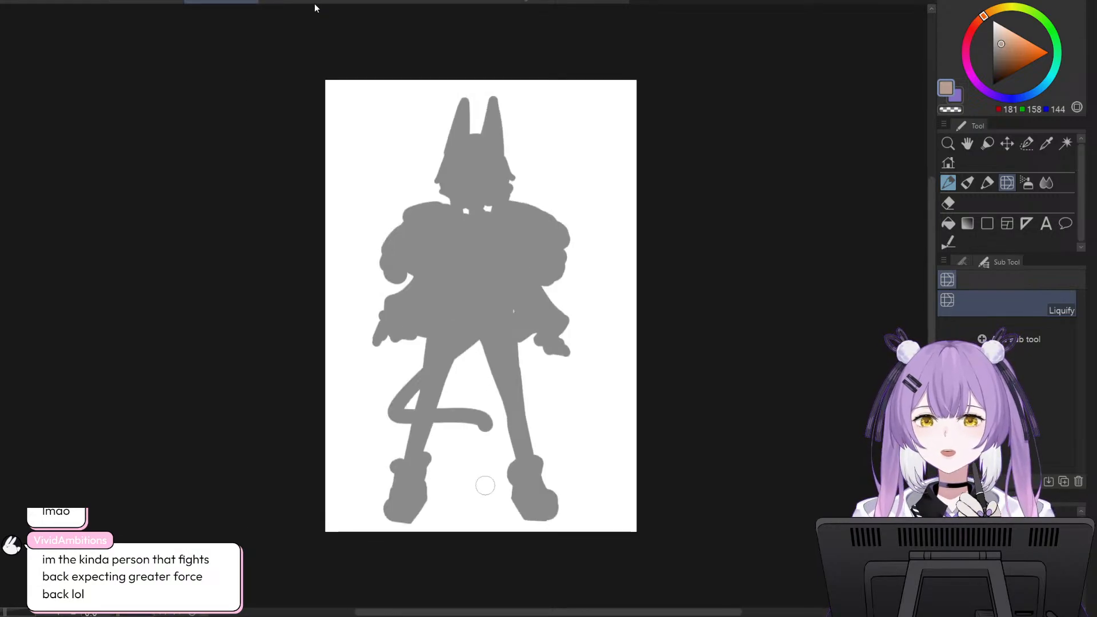
- Review the open references: robot photo, teal-coloured design, glass pendant light, theme board and cheerleader outfit photo
left_click(300, 3)
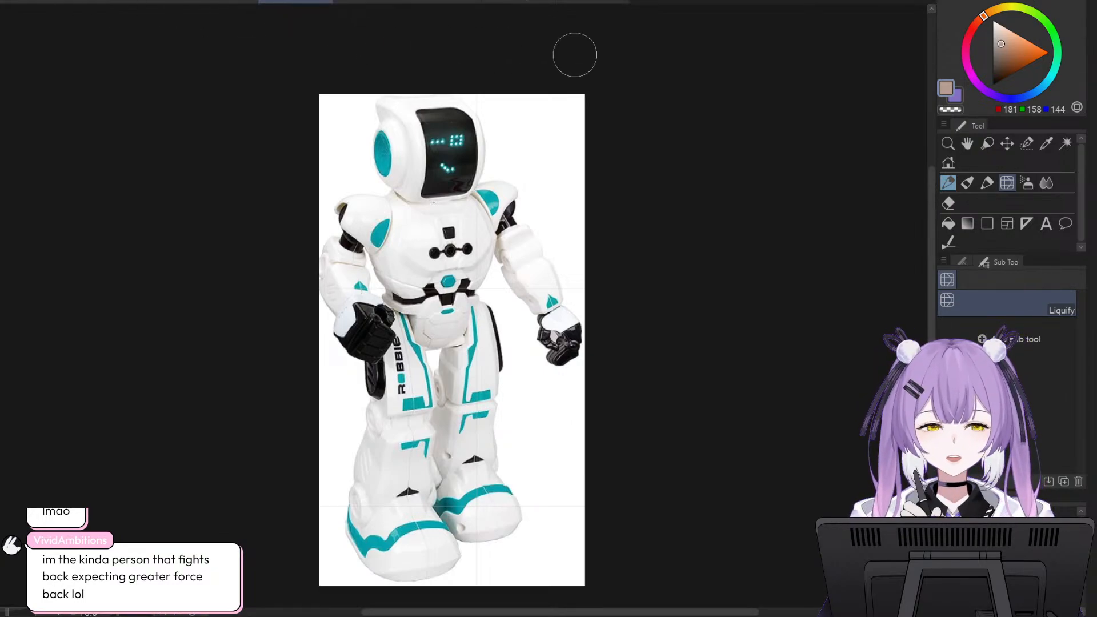
left_click(362, 3)
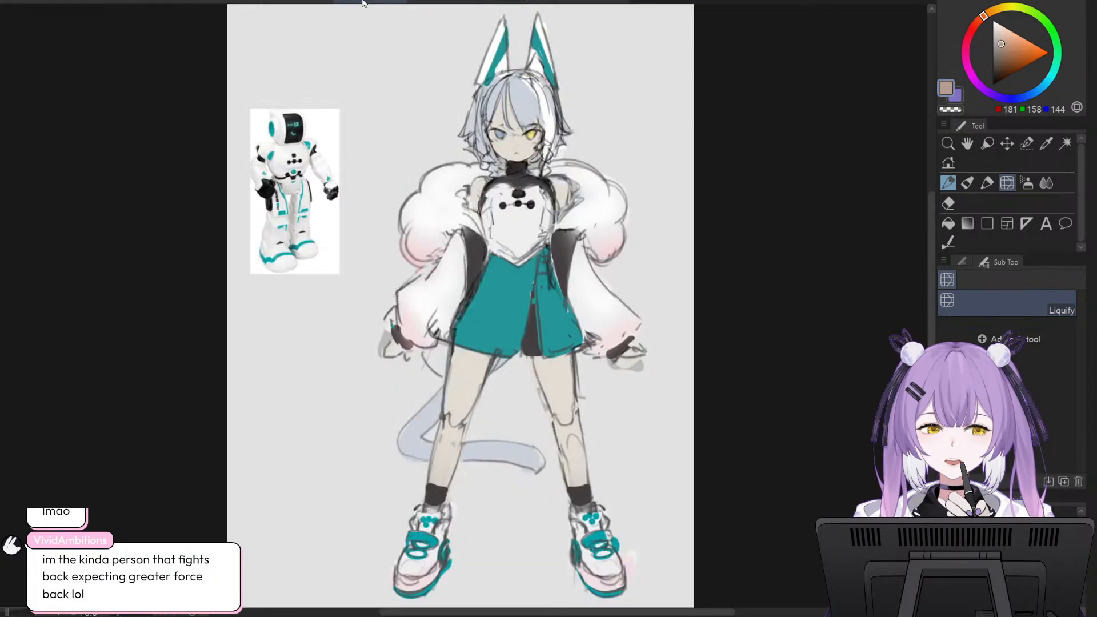
left_click(433, 2)
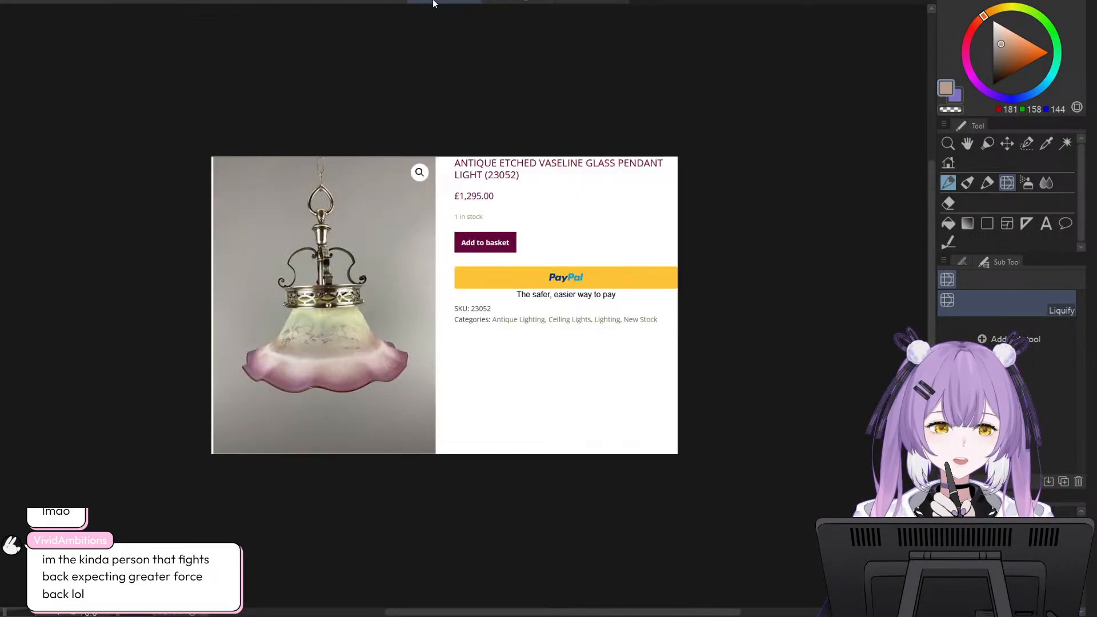
left_click(502, 3)
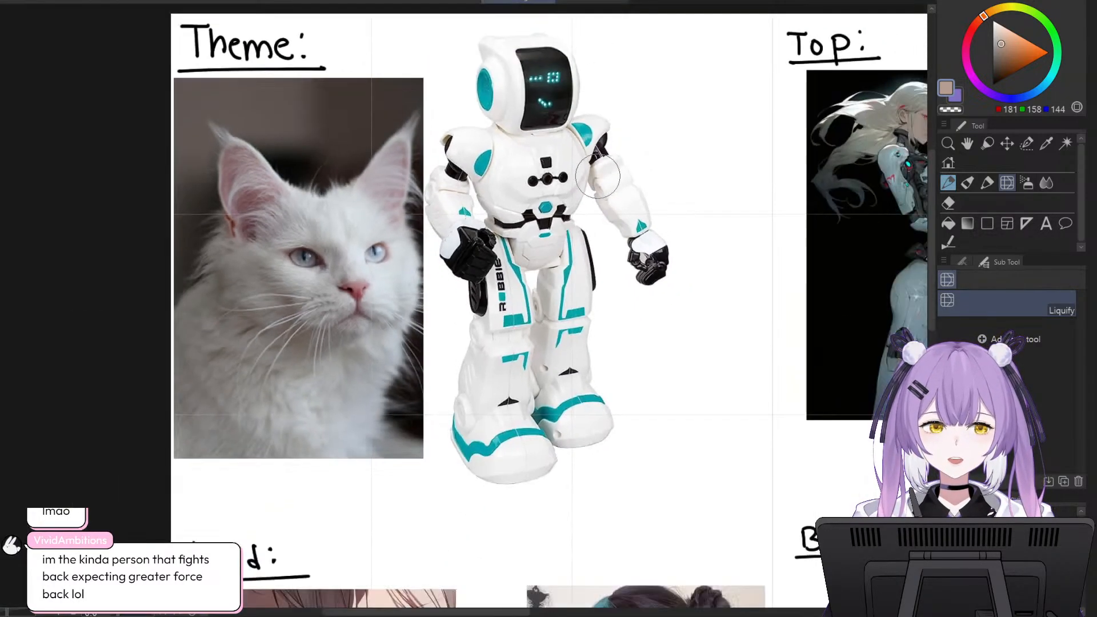
scroll(597, 176, "down", 4)
scroll(597, 175, "up", 5)
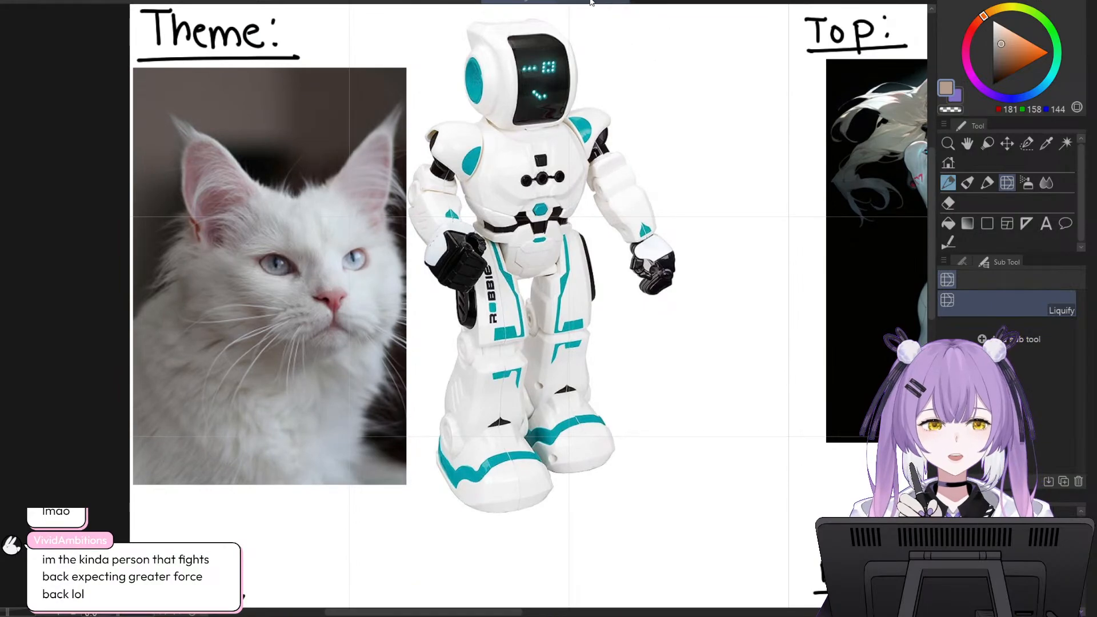
left_click(590, 2)
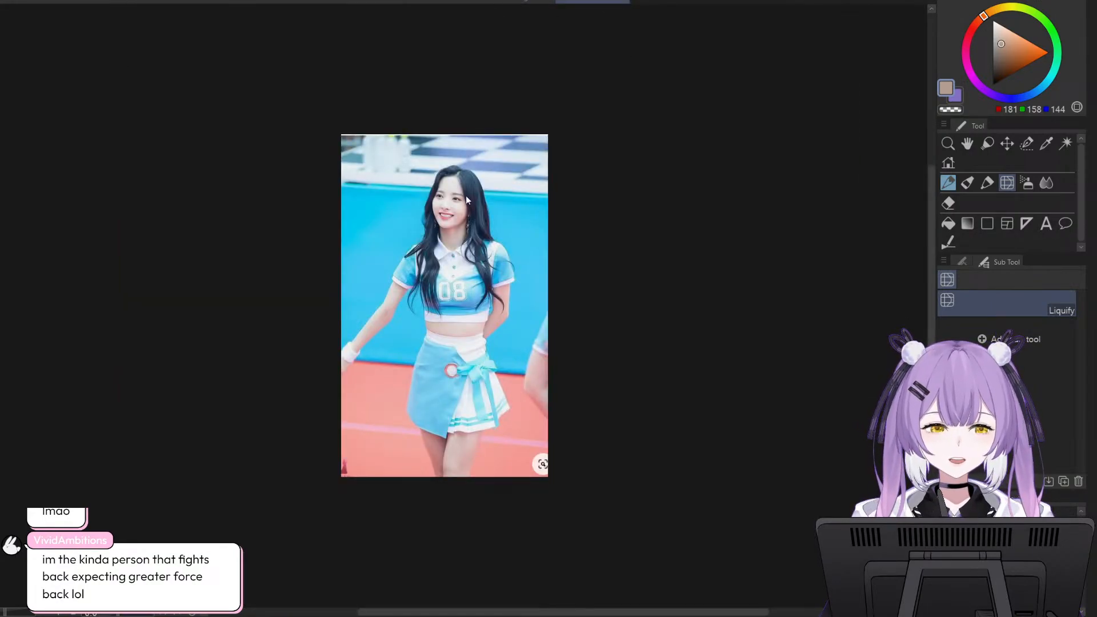
left_click(321, 2)
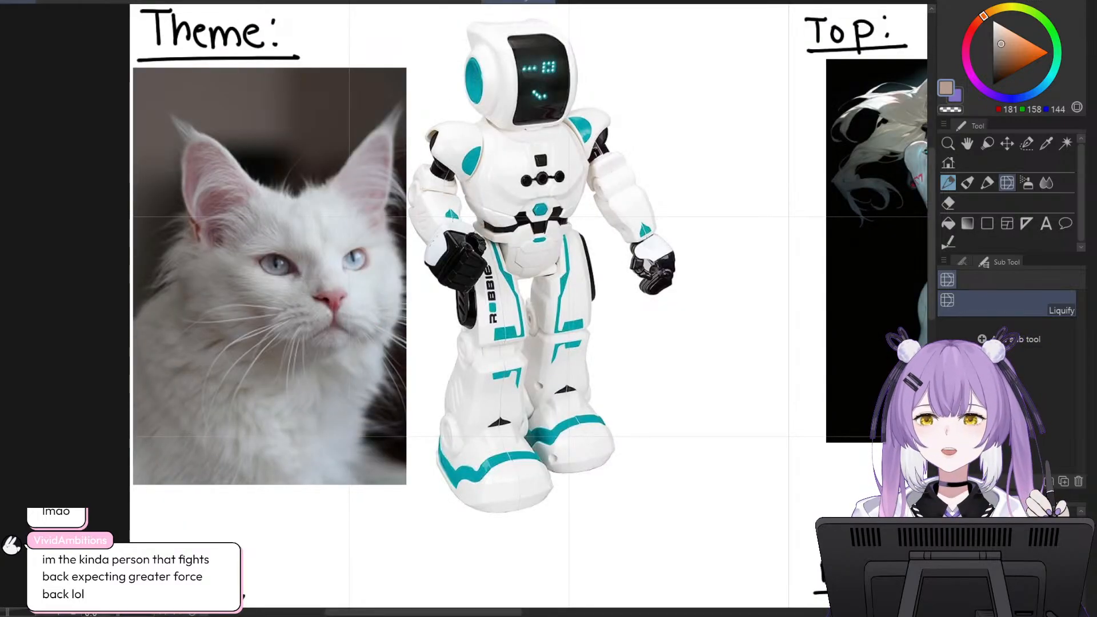
- Return to the character illustration and show the head's line art over the full-opacity sketch
left_click(20, 2)
scroll(581, 294, "up", 2)
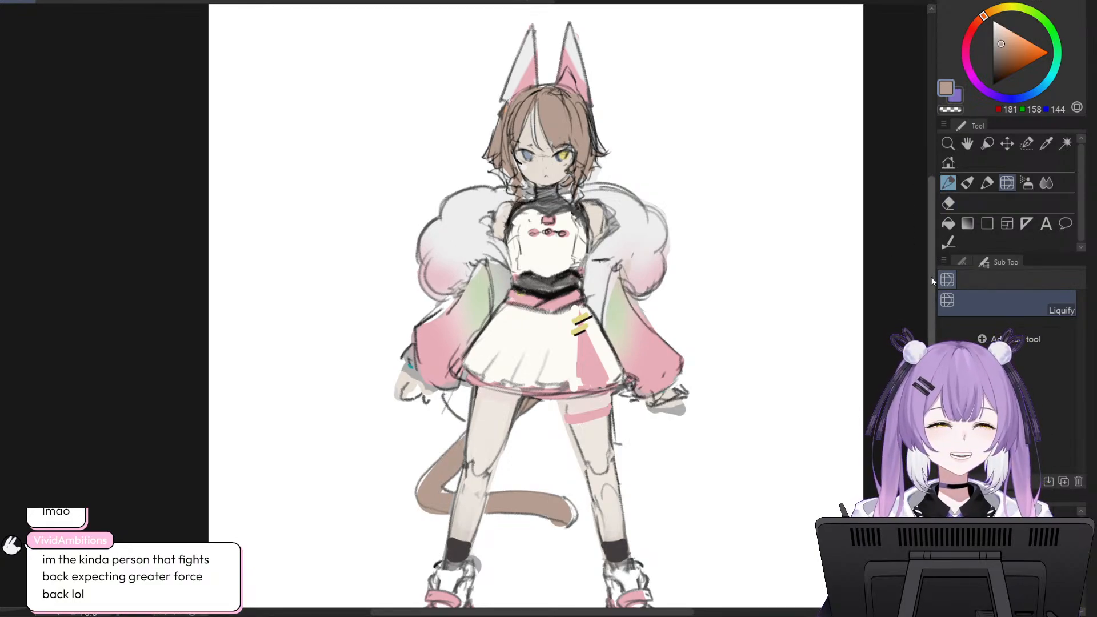
left_click_drag(932, 278, 930, 252)
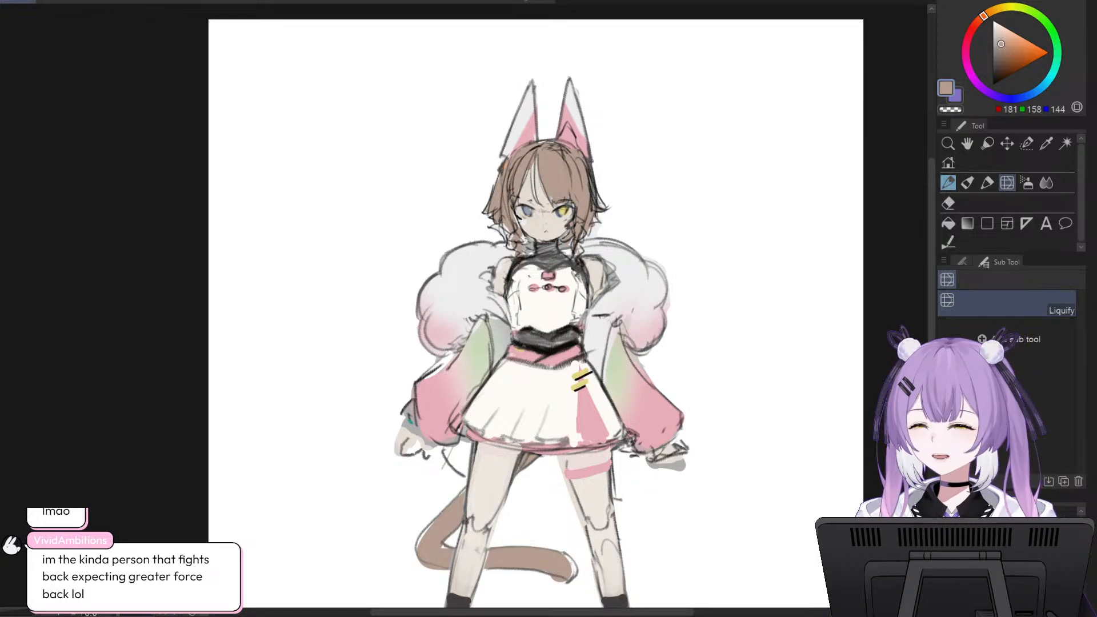
key("ctrl+z")
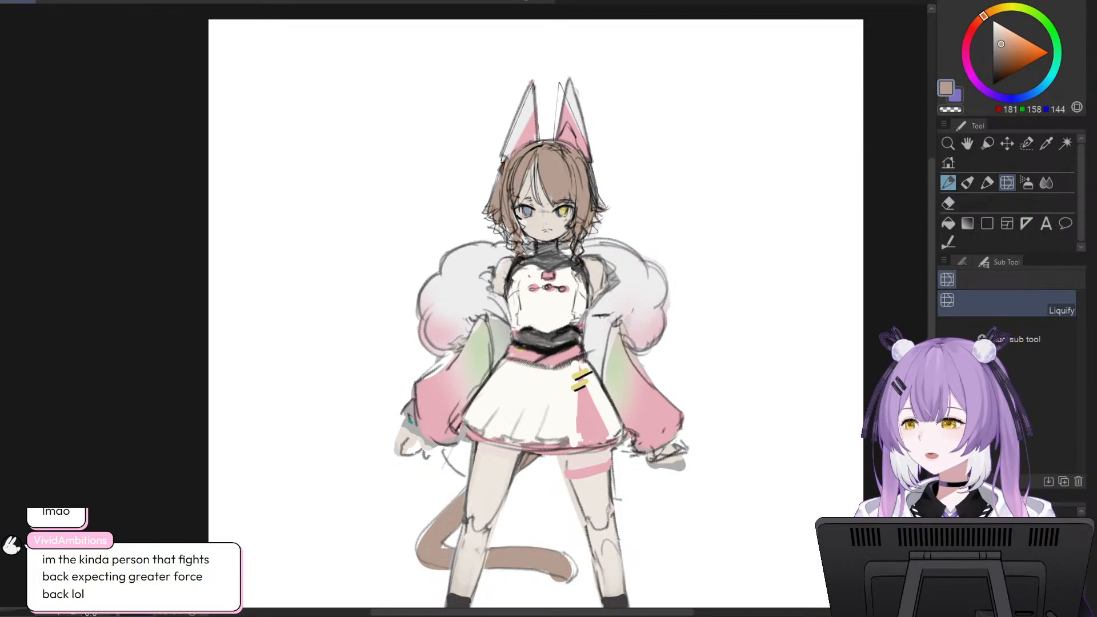
- Toggle the base colours under the head's line art to compare them with the coloured sketch
key("ctrl+z")
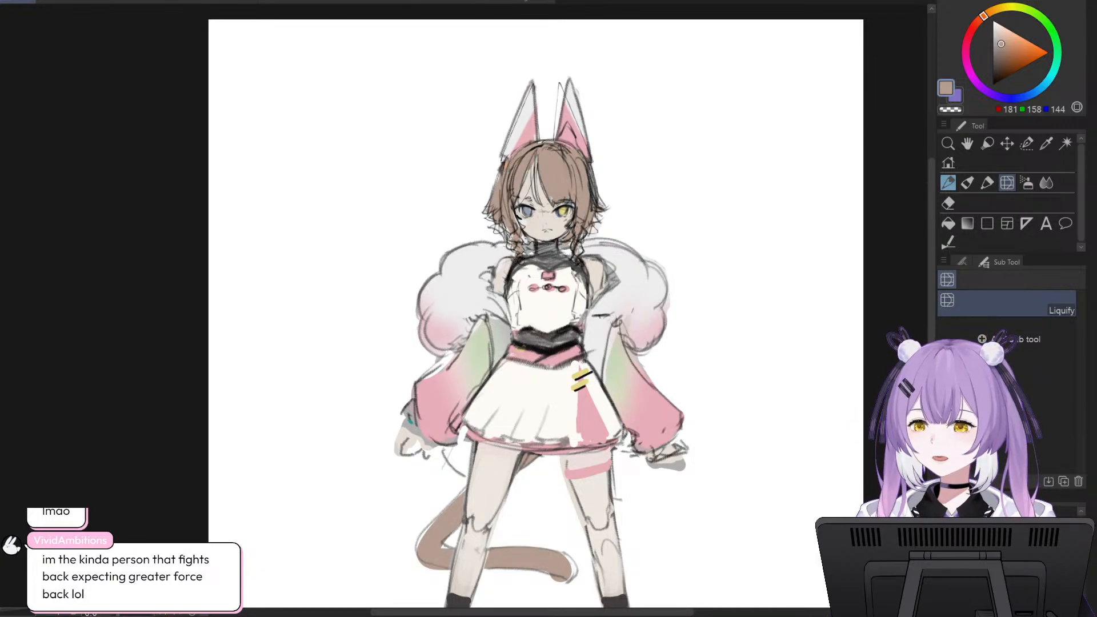
key("ctrl+z")
key("ctrl+y")
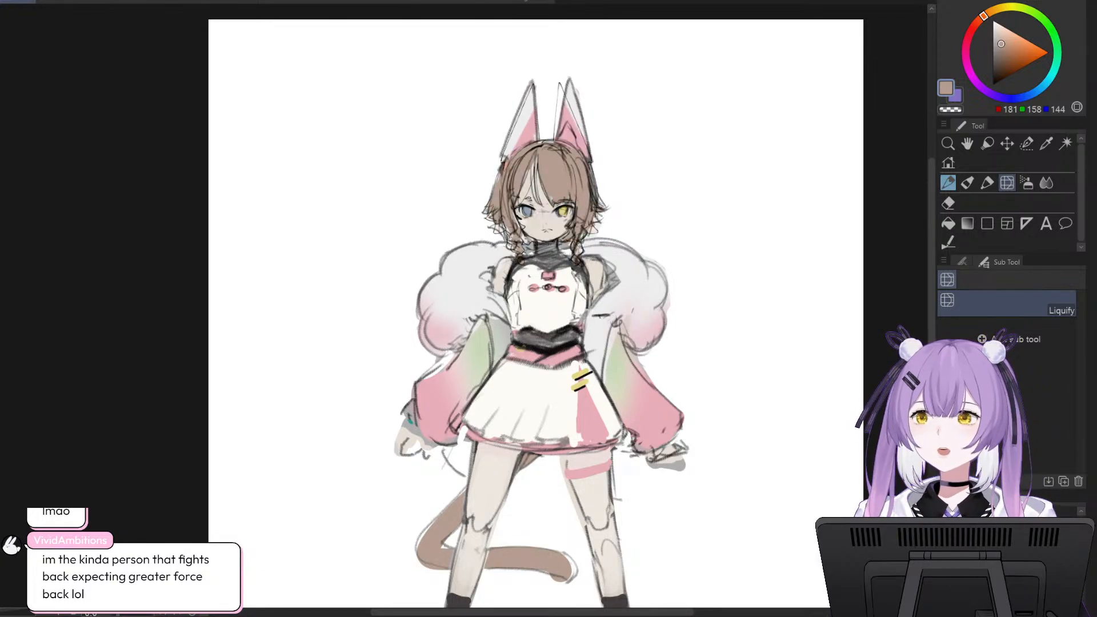
key("ctrl+z")
key("ctrl+y")
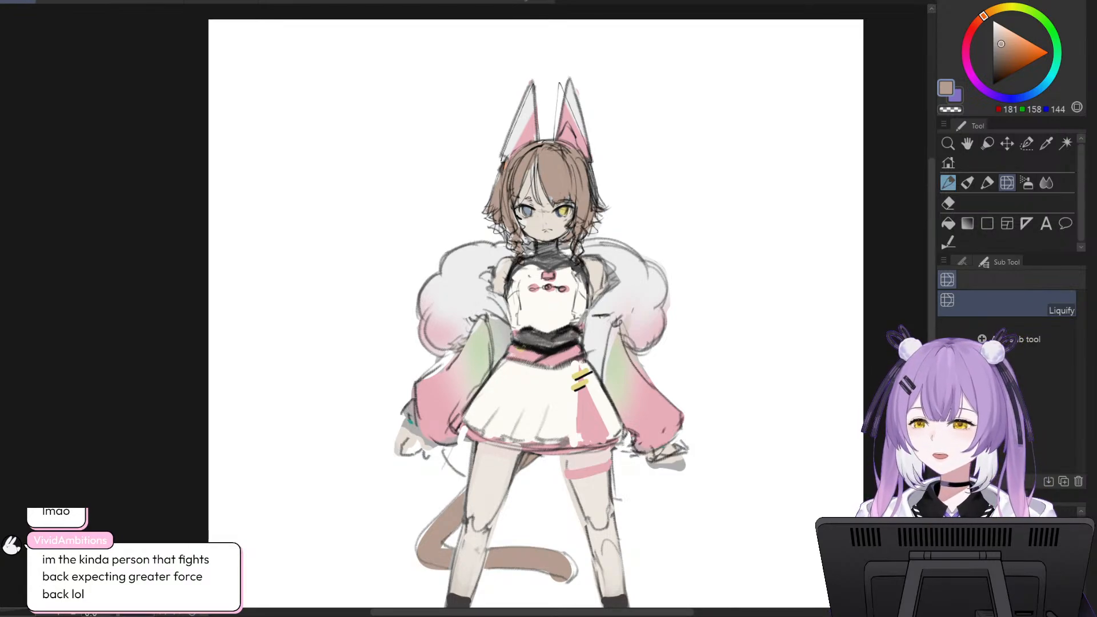
key("ctrl+z")
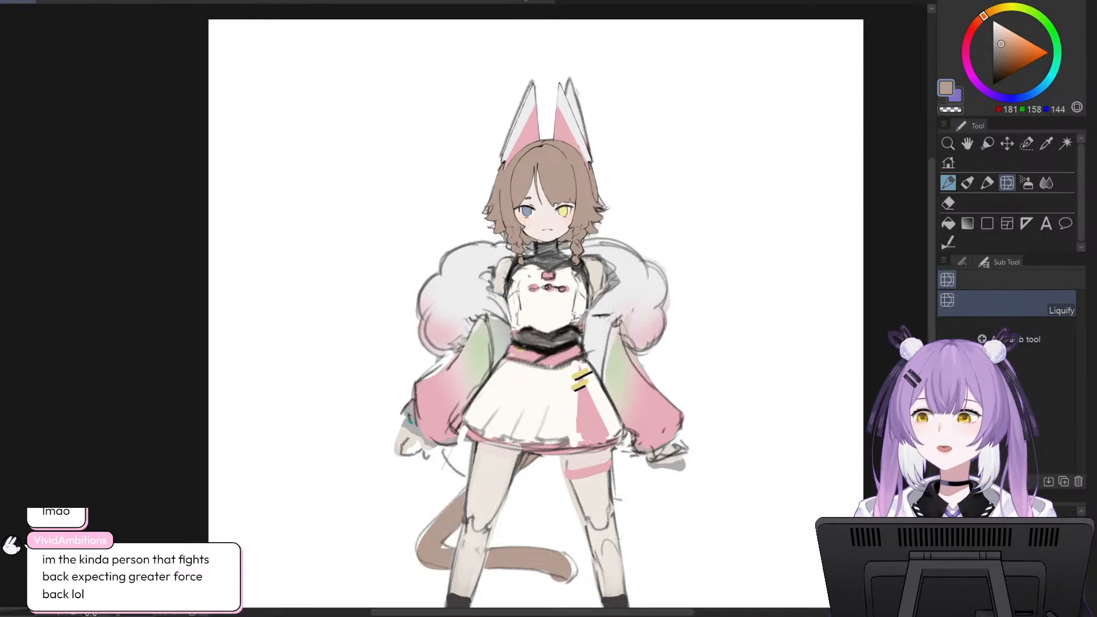
key("ctrl+y")
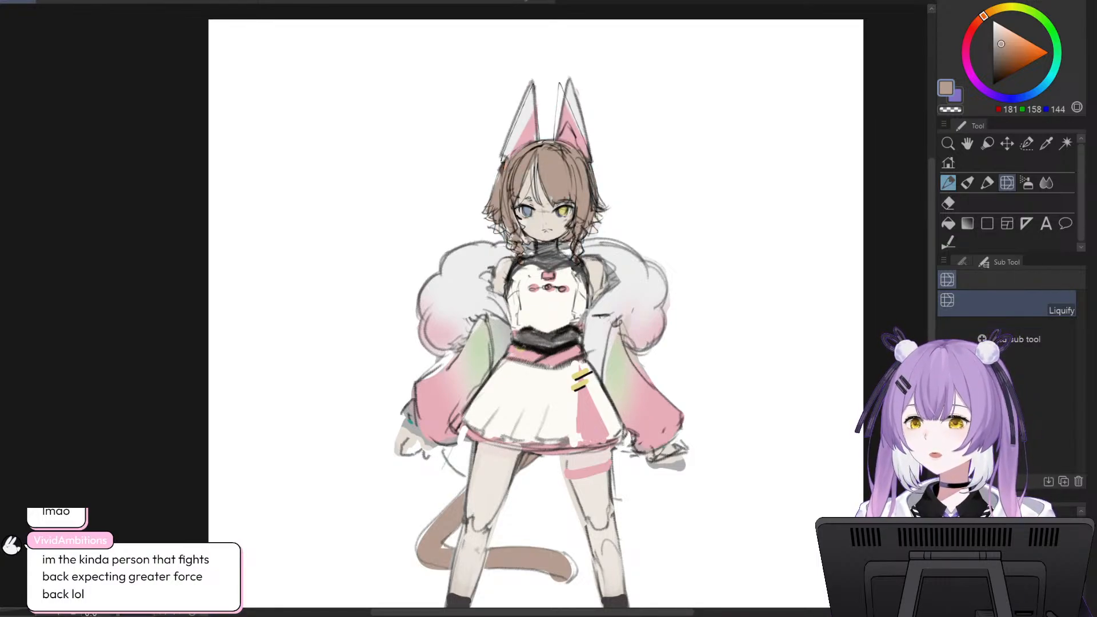
- Restore the head's base colours and clean line art, and check the head against the rest of the coloured sketch
key("ctrl+z")
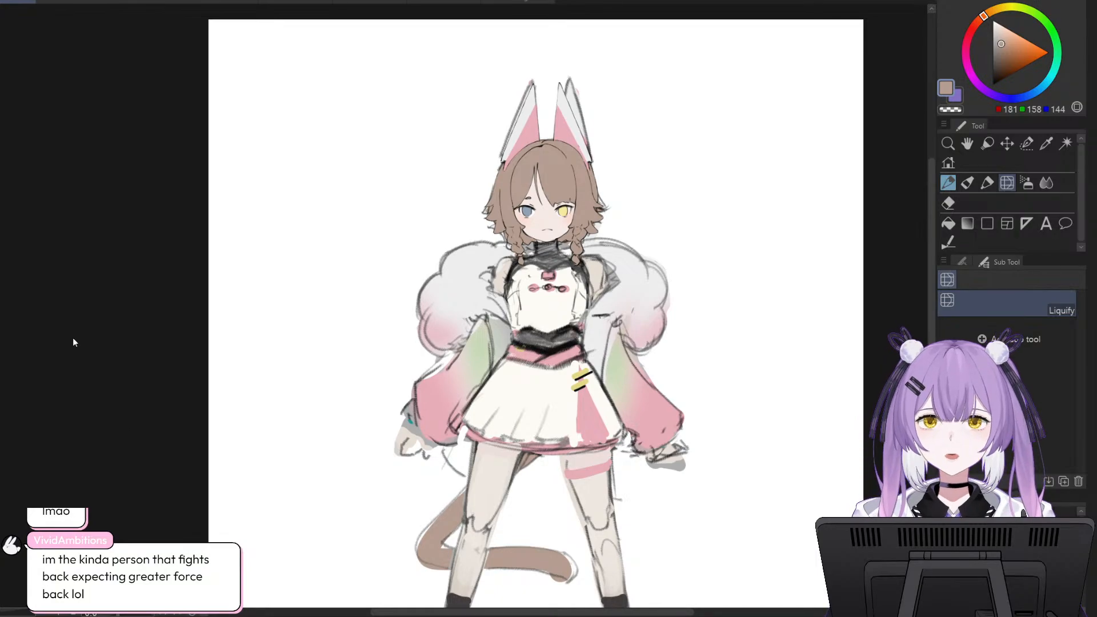
scroll(471, 247, "up", 1)
scroll(653, 331, "up", 1)
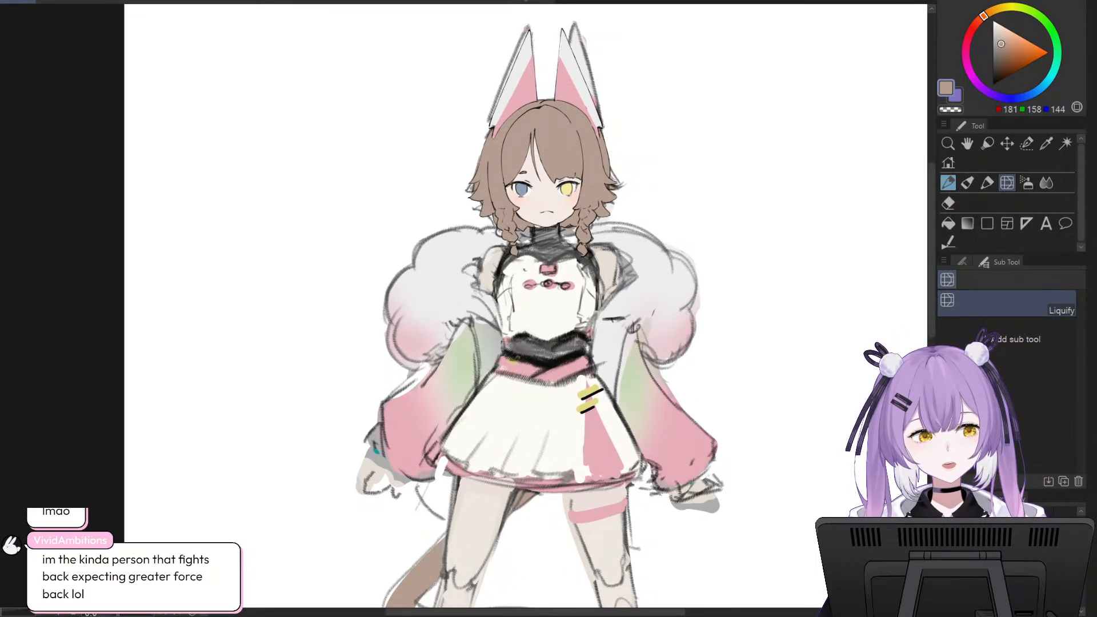
left_click_drag(652, 613, 655, 615)
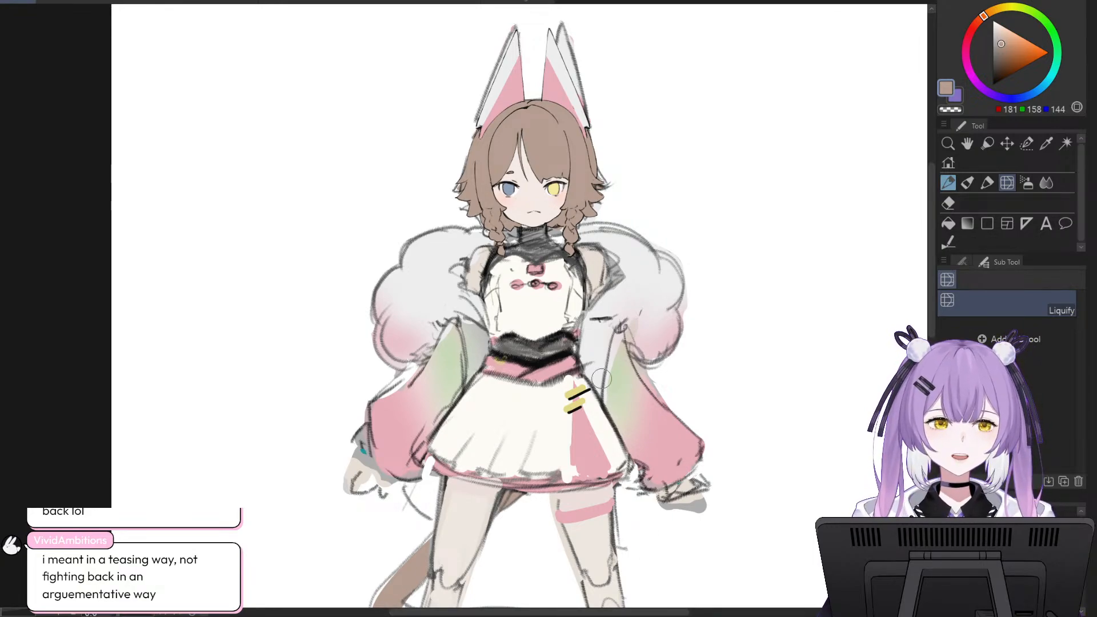
scroll(583, 351, "down", 1)
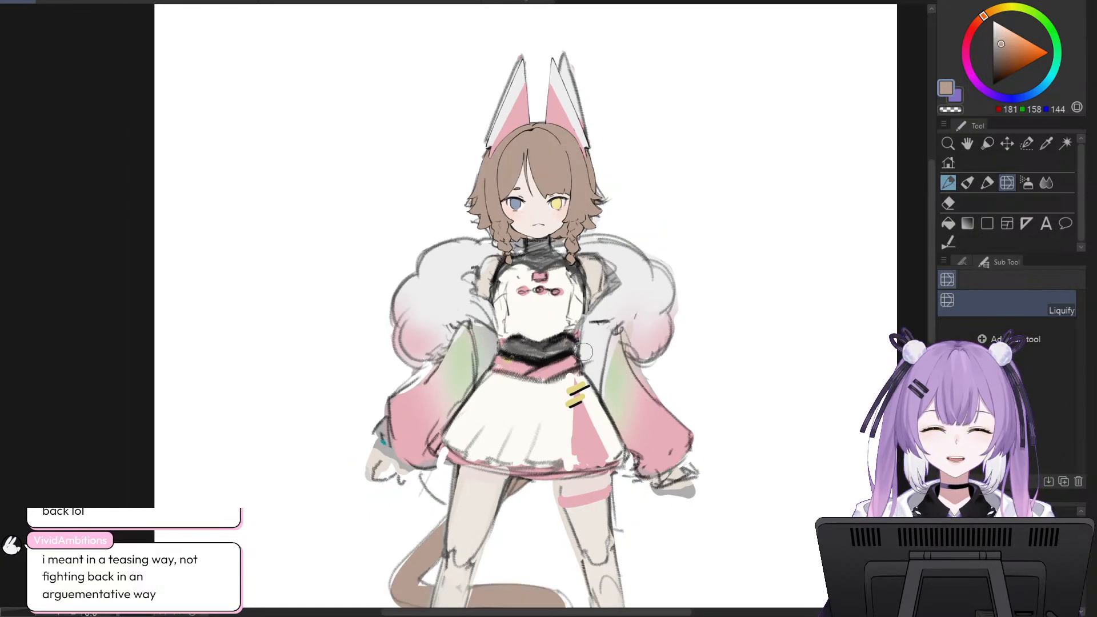
scroll(583, 352, "up", 1)
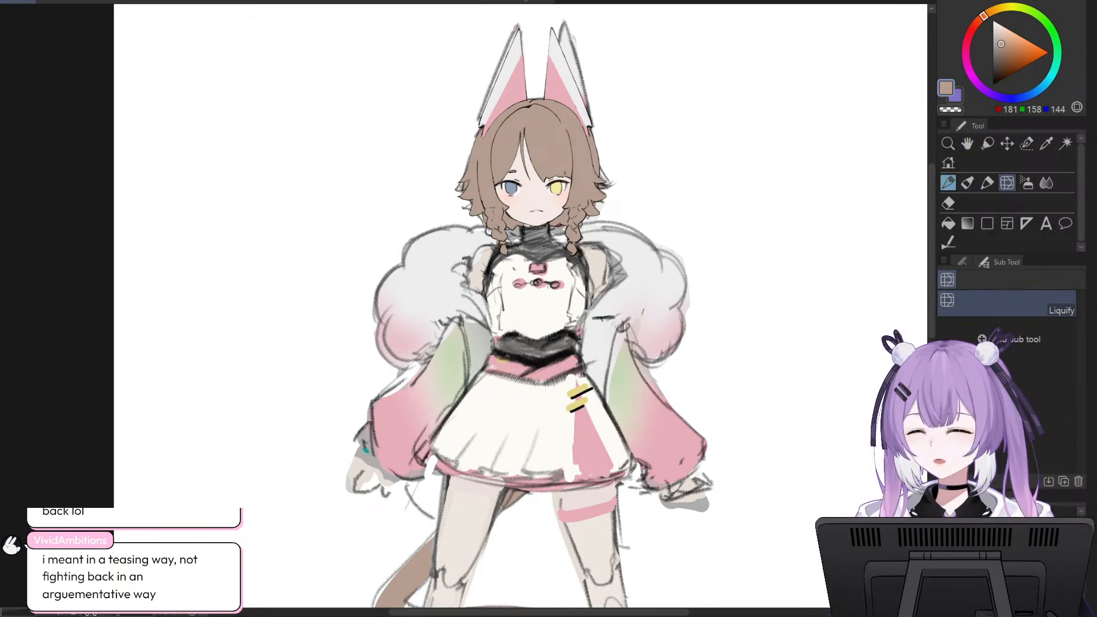
- Lower the coloured sketch's opacity until it is a faint guide beneath the head's finished art
left_click(946, 571)
left_click(946, 571)
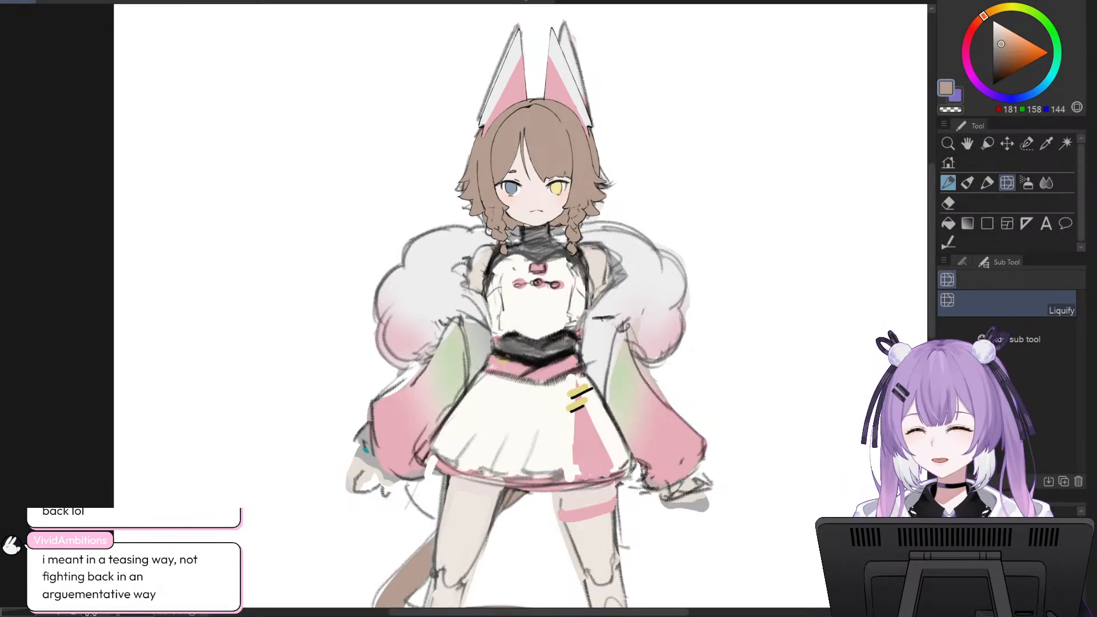
left_click_drag(1057, 534, 1025, 534)
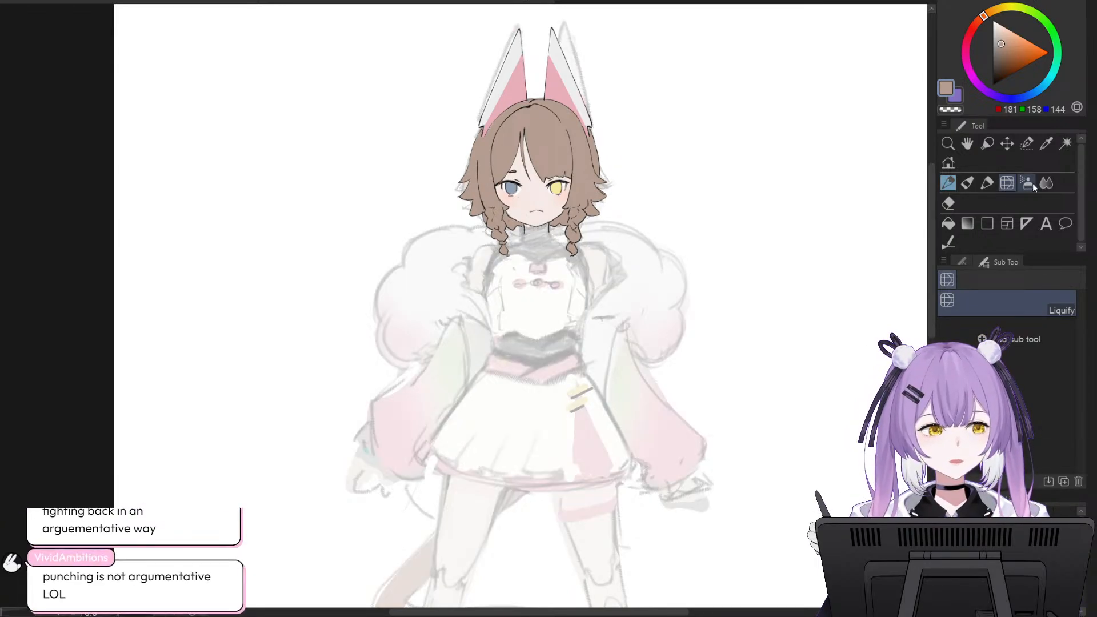
- Fill the turtleneck's neck area with the Milli pen in dark blue-grey, RGB 83, 86, 95
left_click(986, 183)
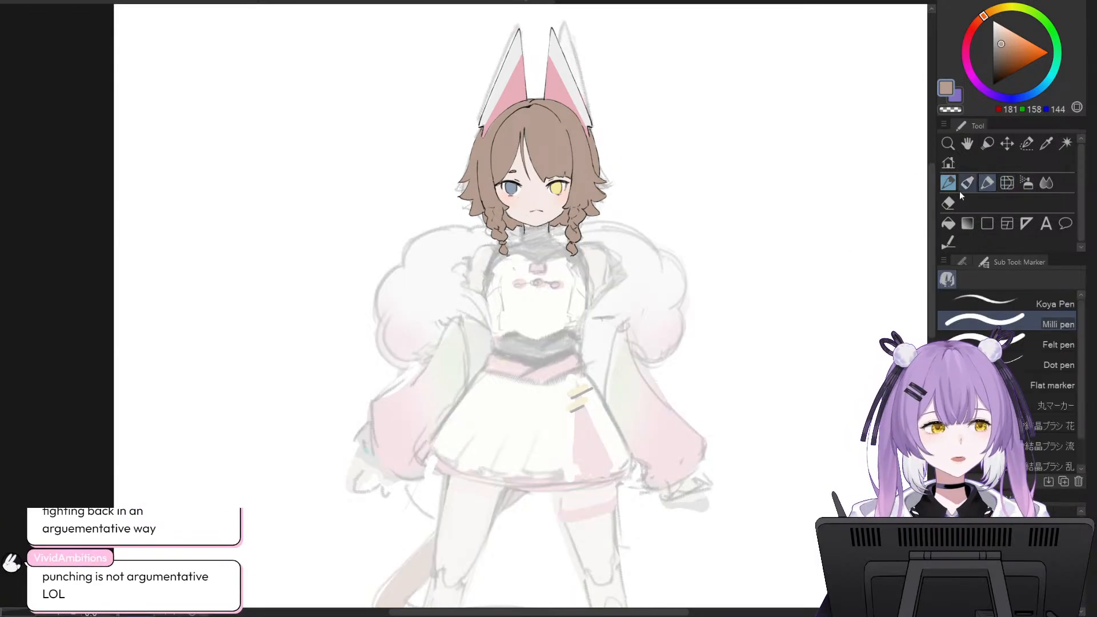
left_click(995, 53)
left_click(1024, 98)
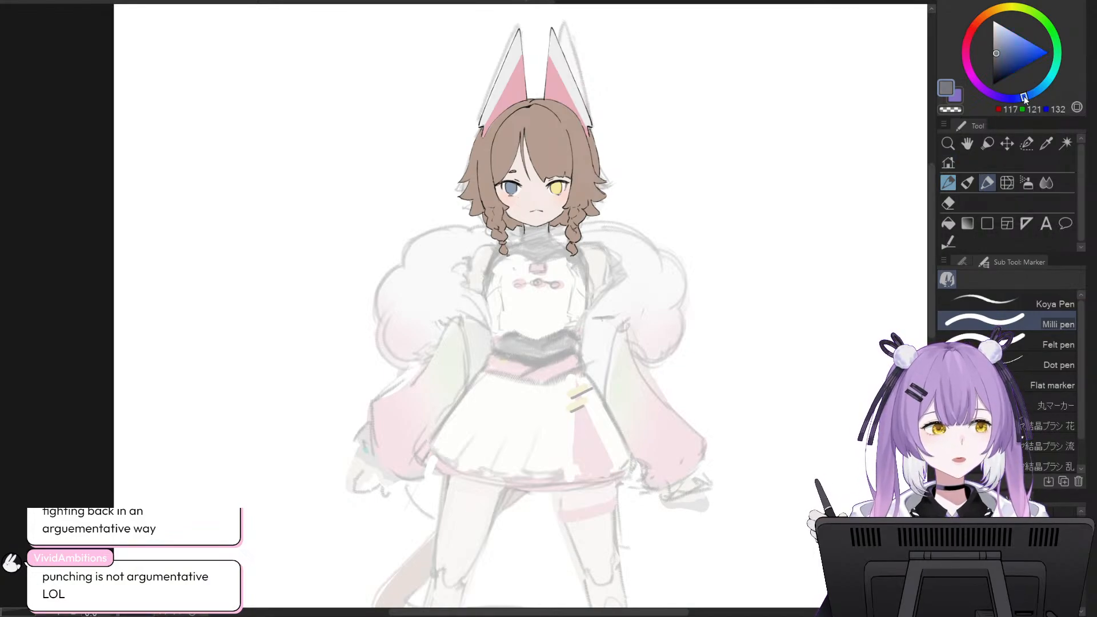
left_click(994, 61)
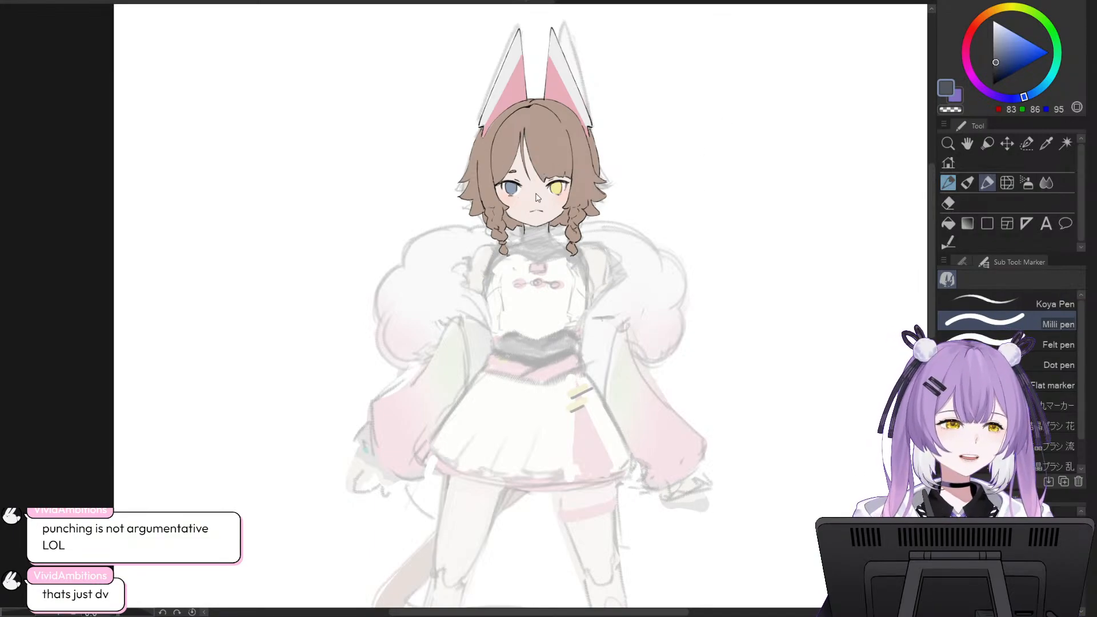
scroll(530, 242, "up", 3)
scroll(530, 243, "up", 2)
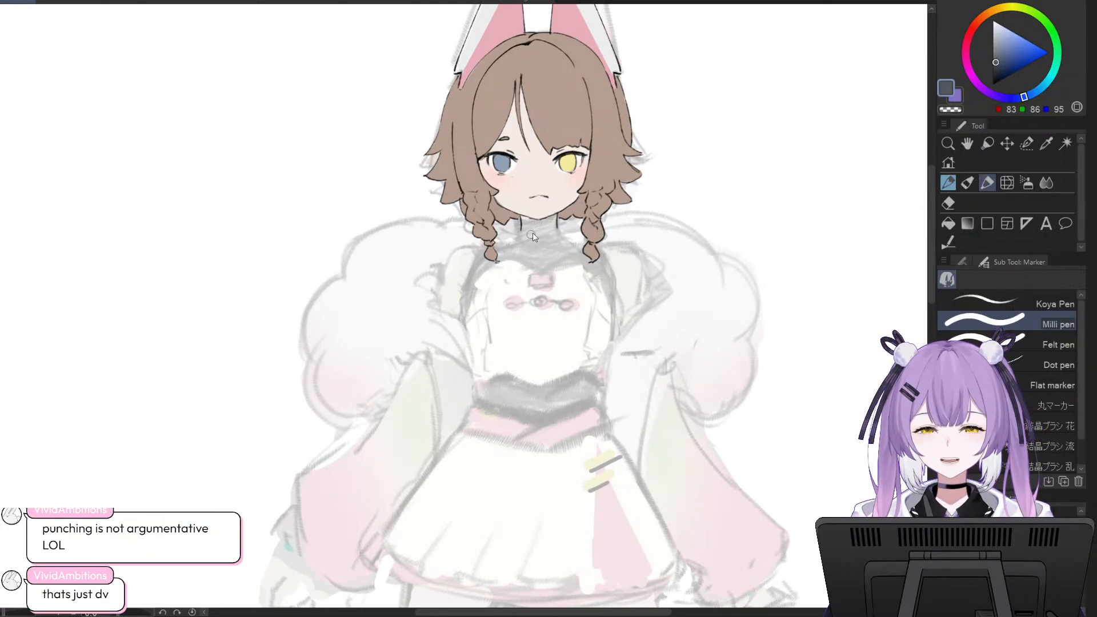
left_click_drag(528, 224, 527, 229)
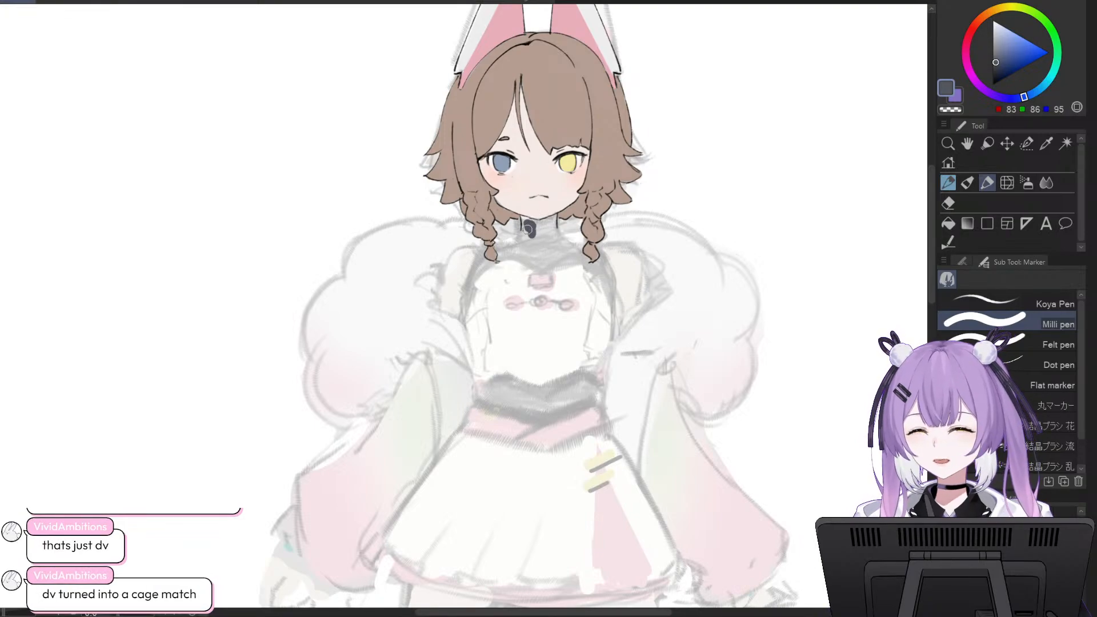
key("ctrl+z")
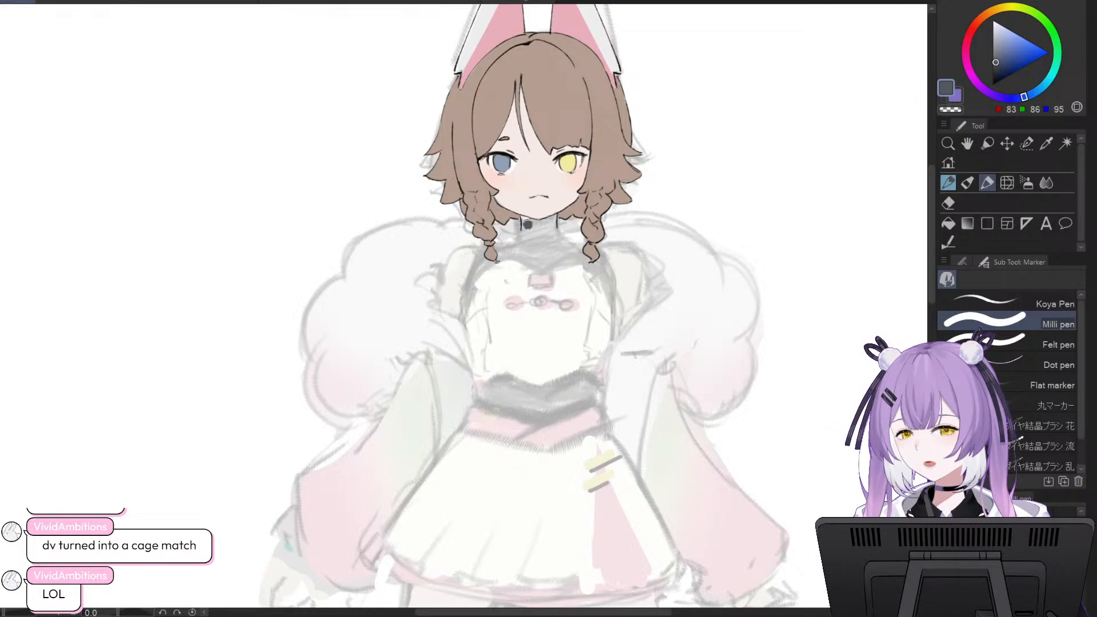
mouse_move(527, 225)
left_mouse_down()
mouse_move(554, 220)
mouse_move(522, 245)
mouse_move(547, 233)
left_mouse_up()
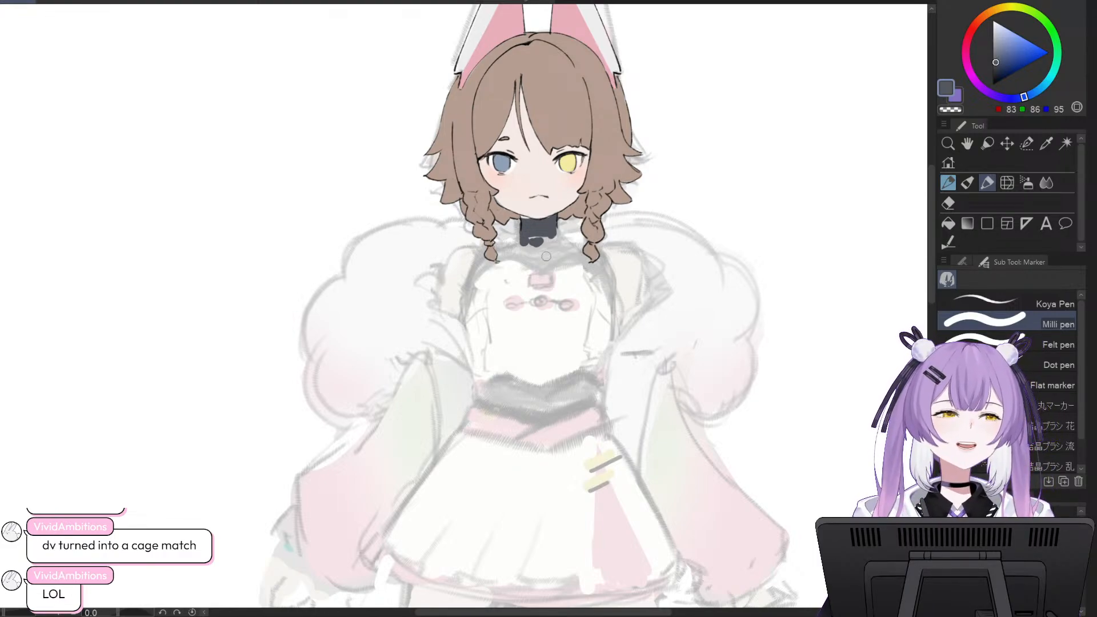
left_click_drag(533, 234, 568, 235)
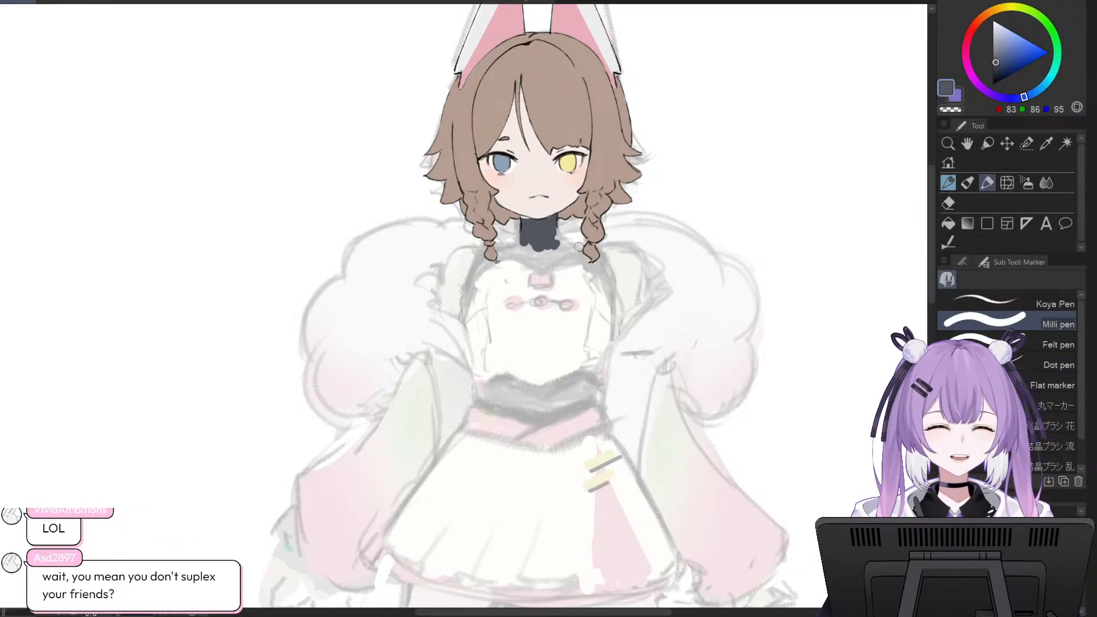
- Extend the dark blue-grey fill from the neck across the upper chest and over both shoulders
left_click_drag(551, 228, 609, 286)
mouse_move(520, 243)
left_mouse_down()
mouse_move(549, 254)
mouse_move(527, 258)
left_mouse_up()
mouse_move(533, 255)
left_mouse_down()
mouse_move(555, 252)
mouse_move(528, 244)
mouse_move(552, 264)
mouse_move(569, 242)
mouse_move(549, 263)
mouse_move(577, 258)
mouse_move(532, 266)
mouse_move(518, 245)
mouse_move(496, 257)
left_mouse_up()
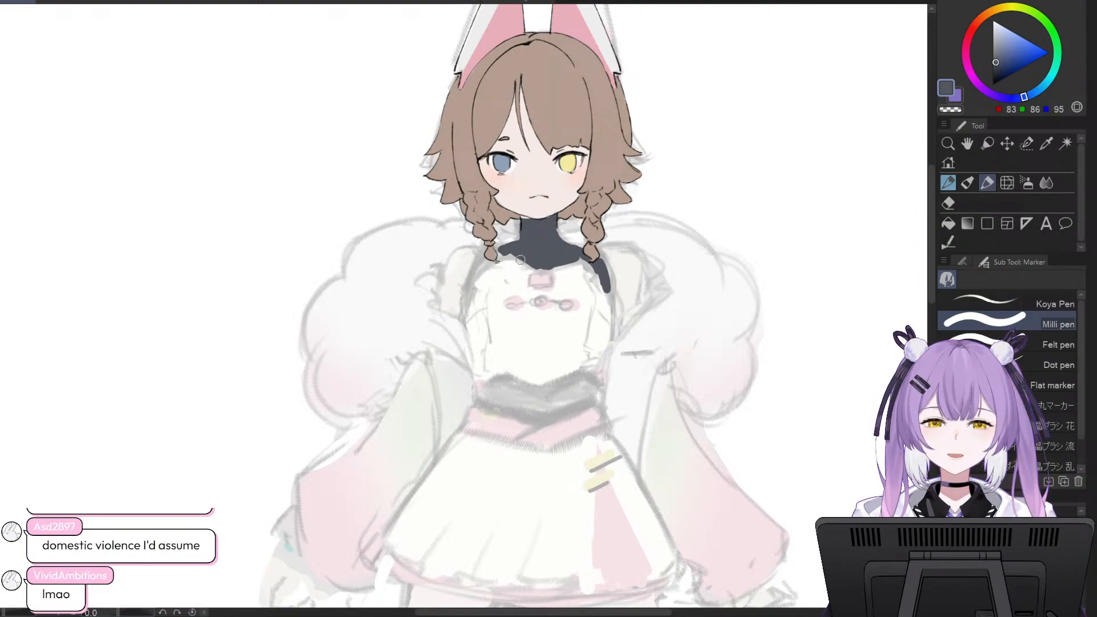
mouse_move(512, 251)
left_mouse_down()
mouse_move(482, 263)
mouse_move(503, 252)
mouse_move(486, 253)
mouse_move(503, 260)
left_mouse_up()
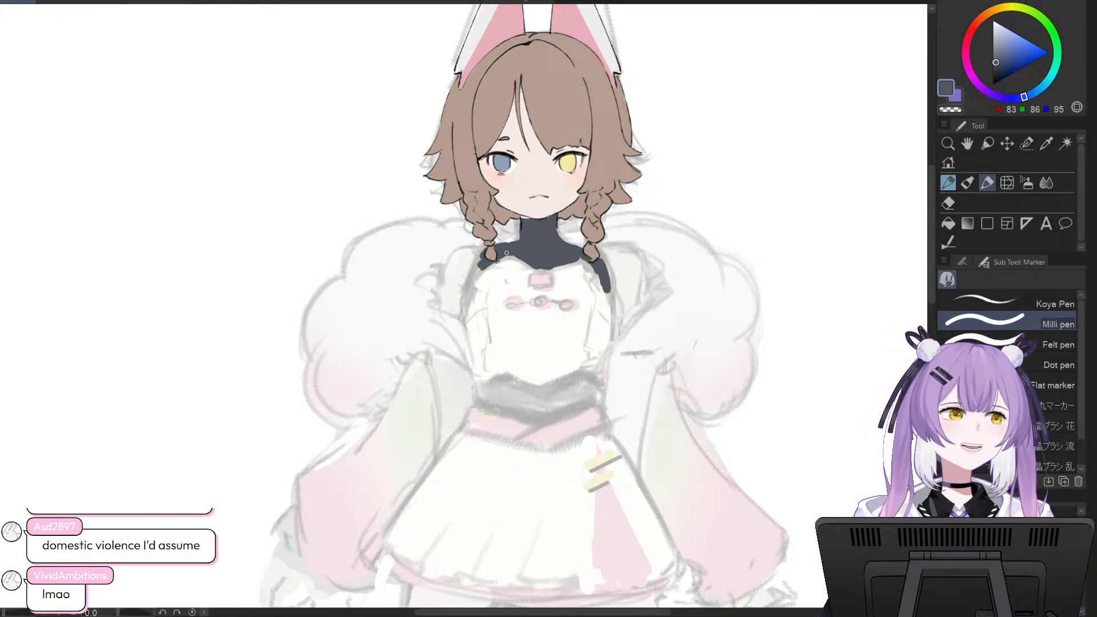
left_click_drag(498, 259, 473, 281)
key("bracketright")
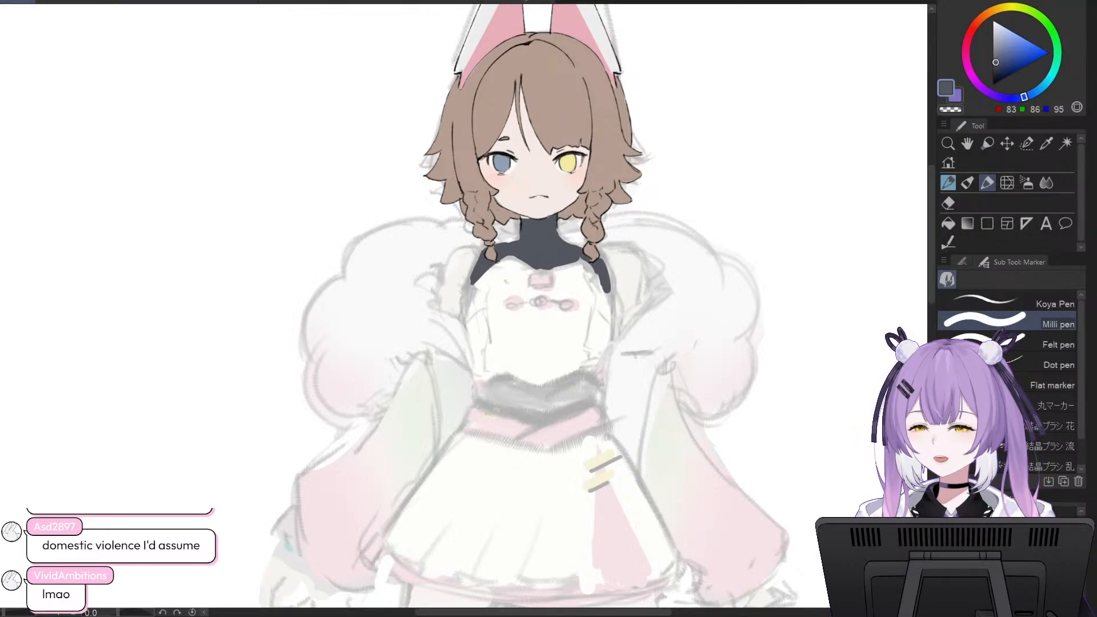
- Lengthen the dark bands down both armholes and trim them narrower with the Hard eraser
key("ctrl+z")
key("ctrl+y")
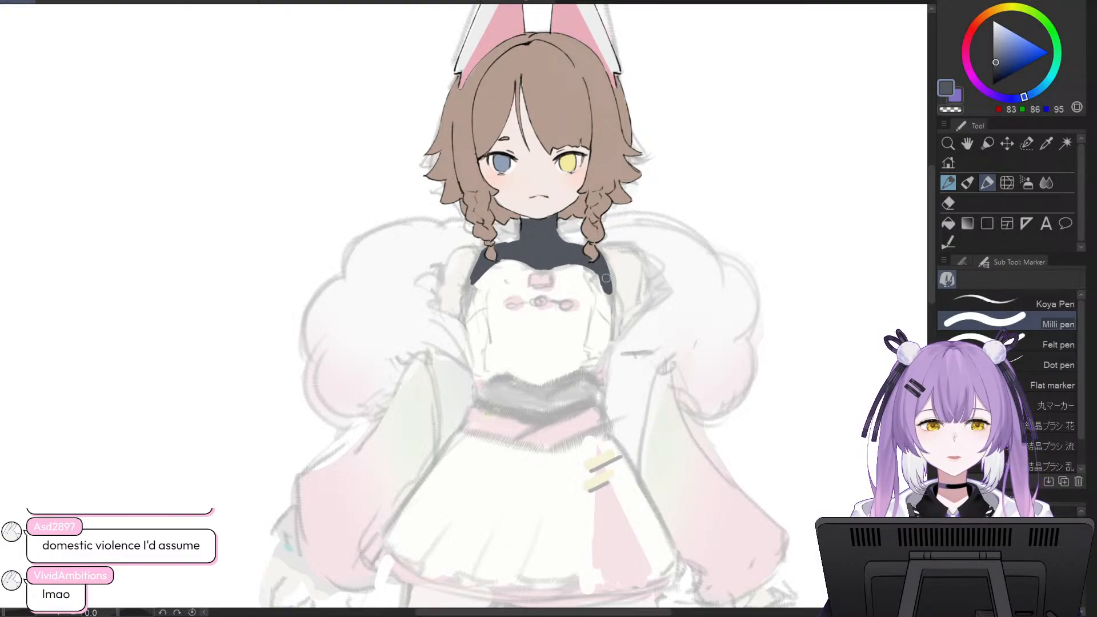
mouse_move(605, 268)
left_mouse_down()
mouse_move(611, 297)
mouse_move(602, 262)
left_mouse_up()
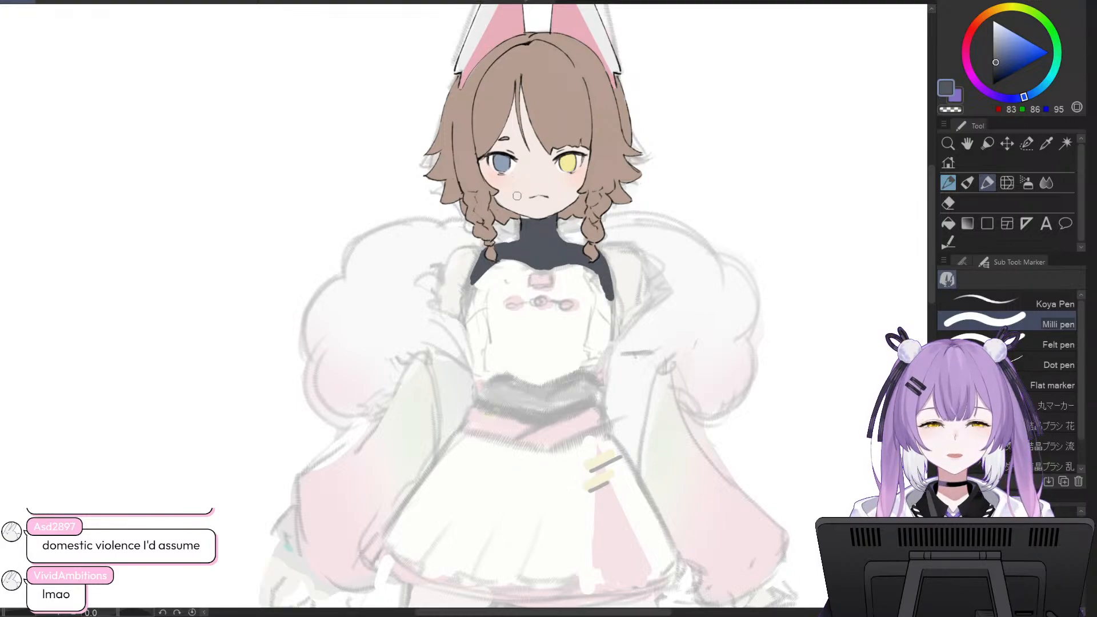
mouse_move(465, 295)
left_mouse_down()
mouse_move(473, 278)
mouse_move(466, 306)
left_mouse_up()
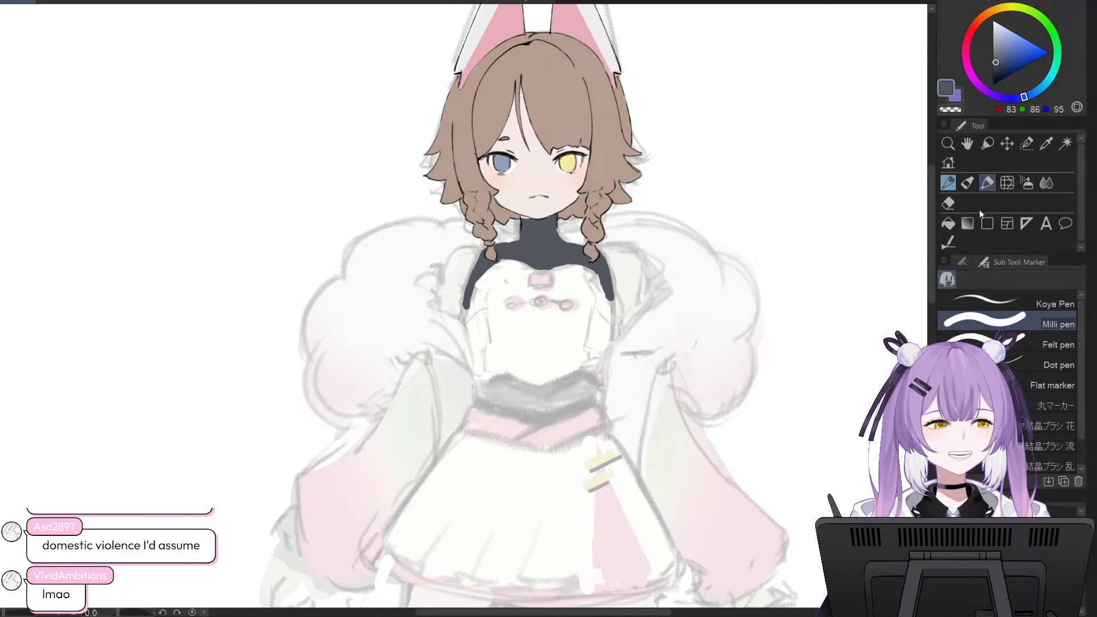
left_click(947, 202)
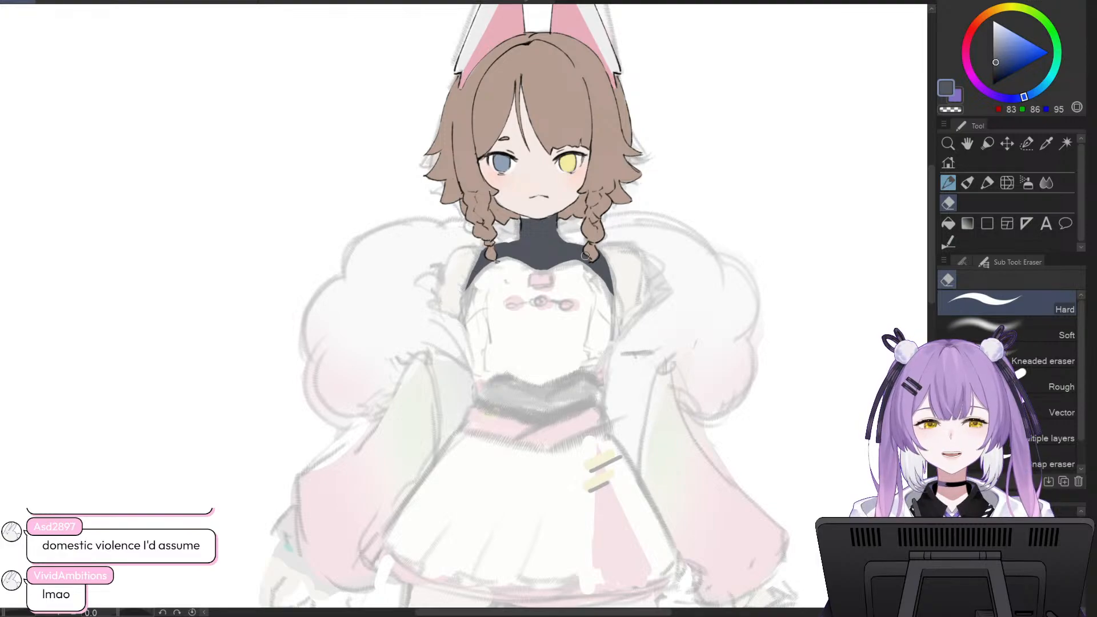
- Refine both armhole bands, alternating Milli pen strokes in dark blue-grey with Hard eraser trims
left_click(987, 182)
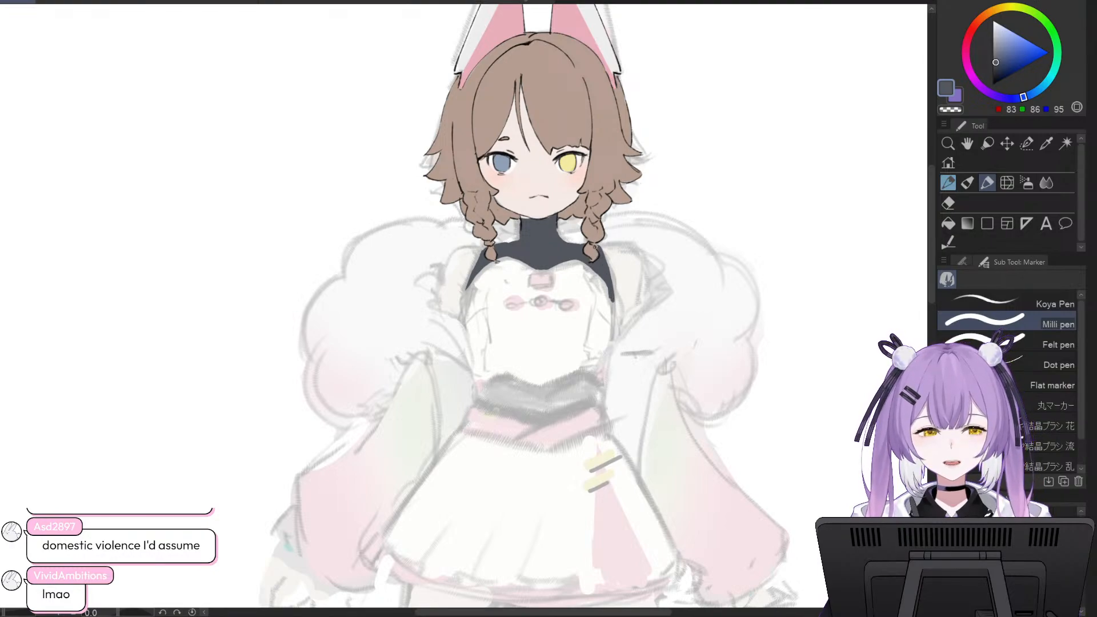
left_click(948, 202)
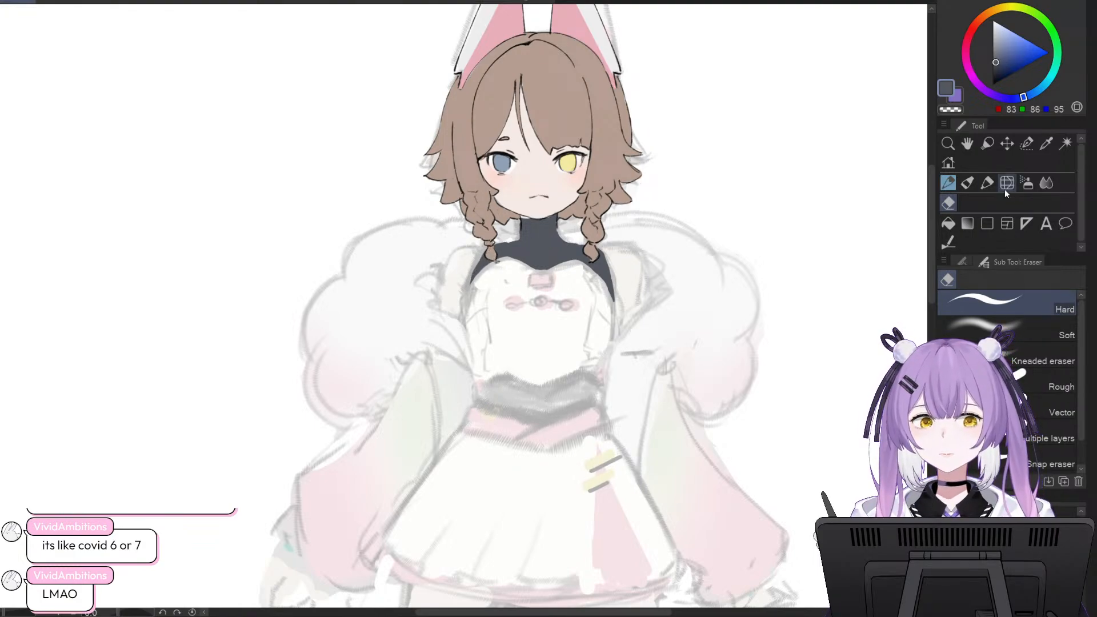
left_click(986, 182)
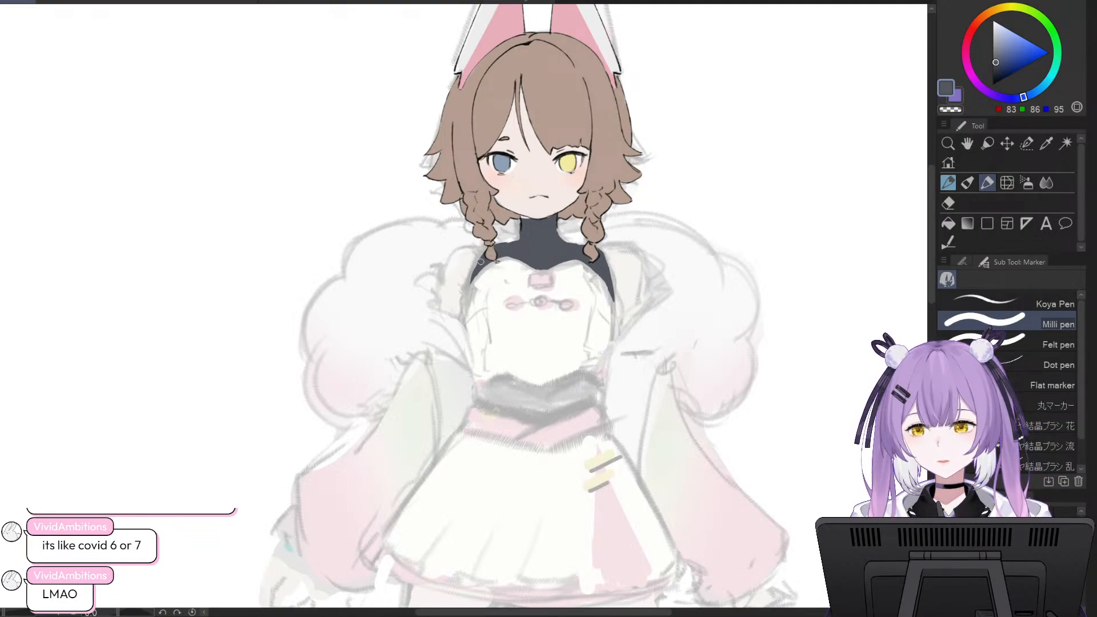
left_click_drag(480, 262, 467, 294)
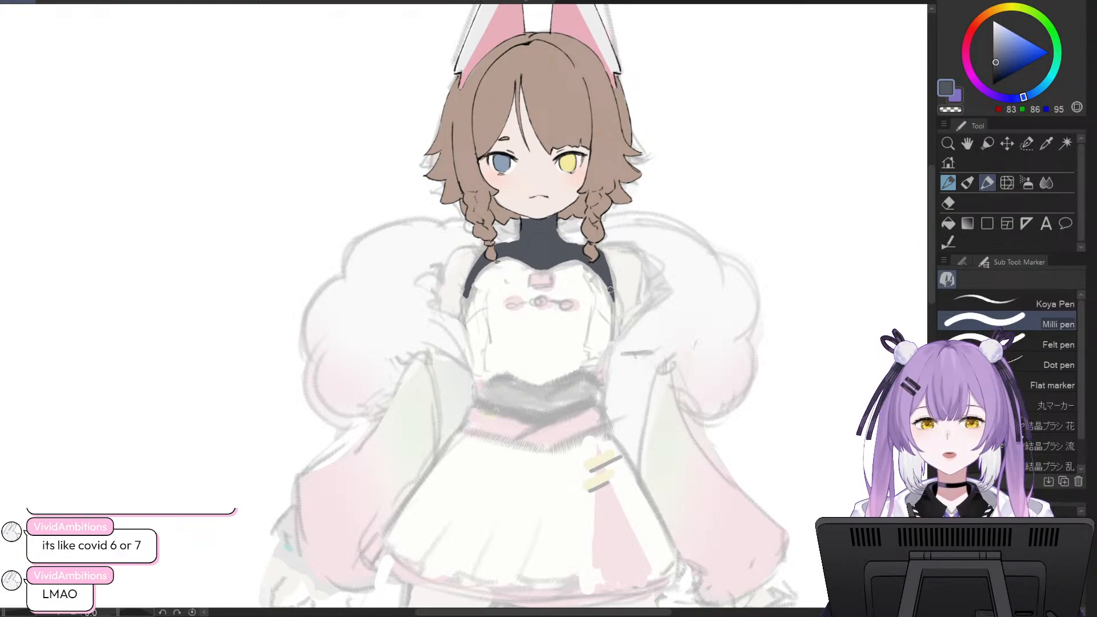
left_click_drag(609, 290, 611, 310)
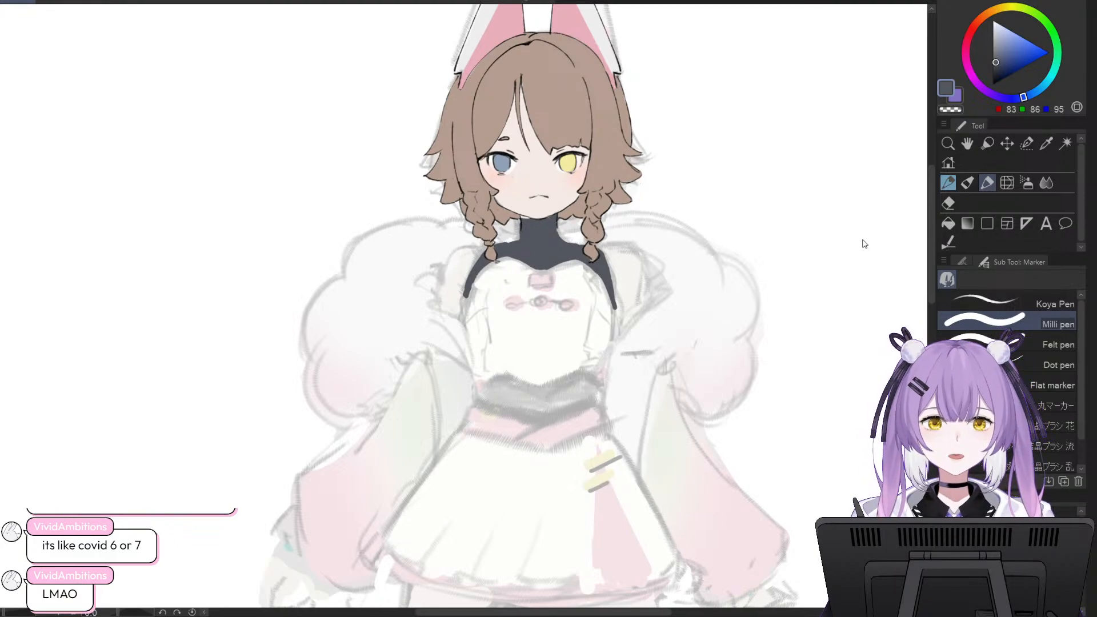
key("e")
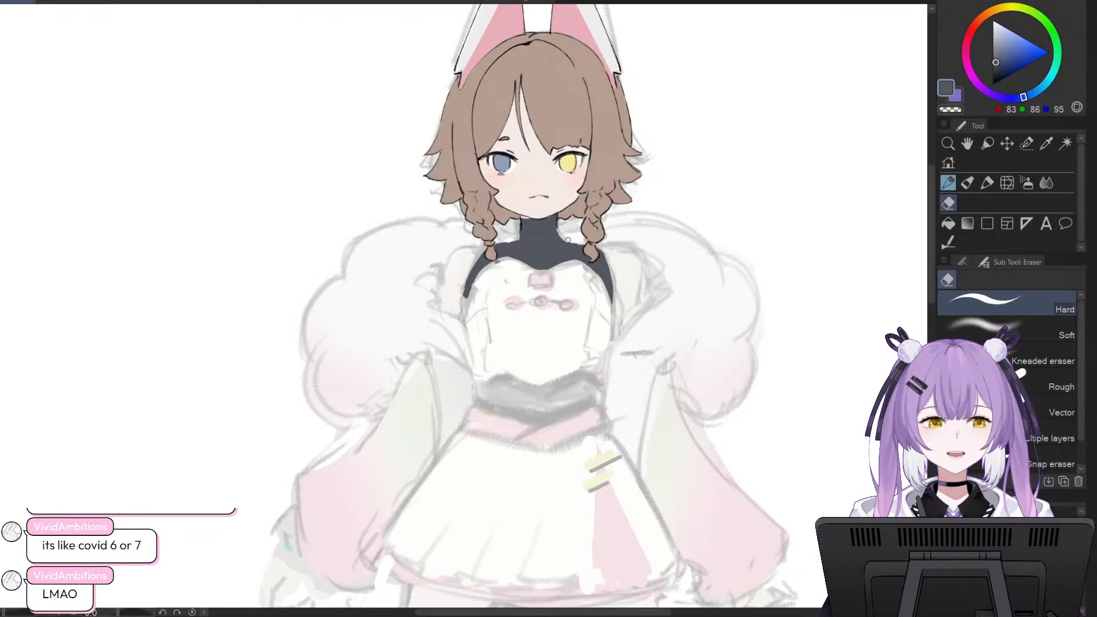
- Extend the armhole bands further down the torso's sides with the Milli pen and thin them to tapered edges with the Hard eraser
left_click(987, 182)
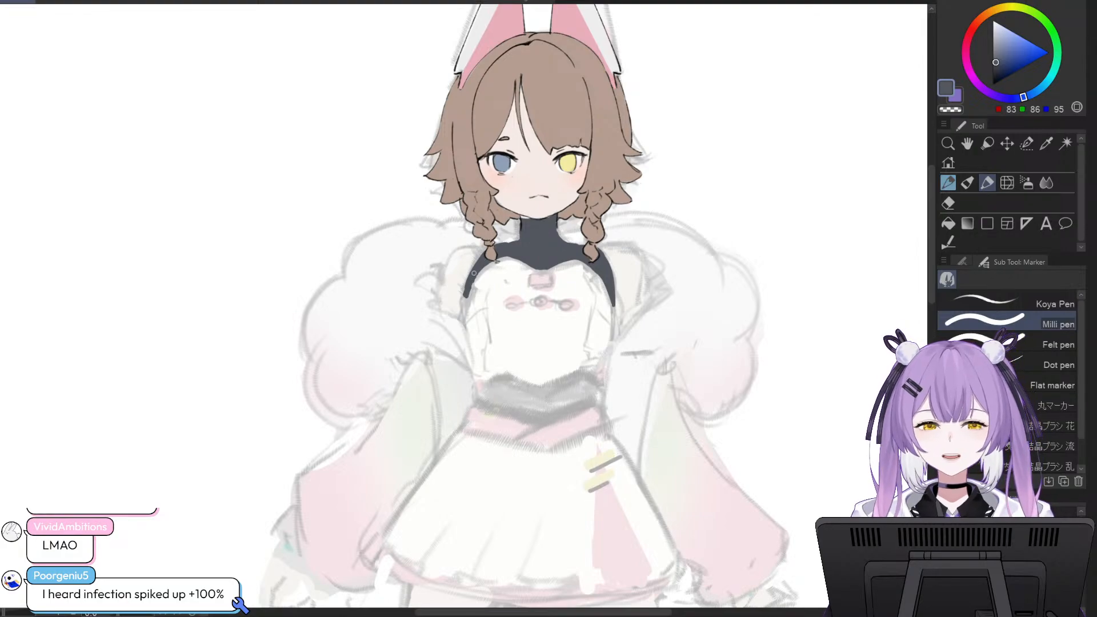
left_click_drag(465, 292, 461, 305)
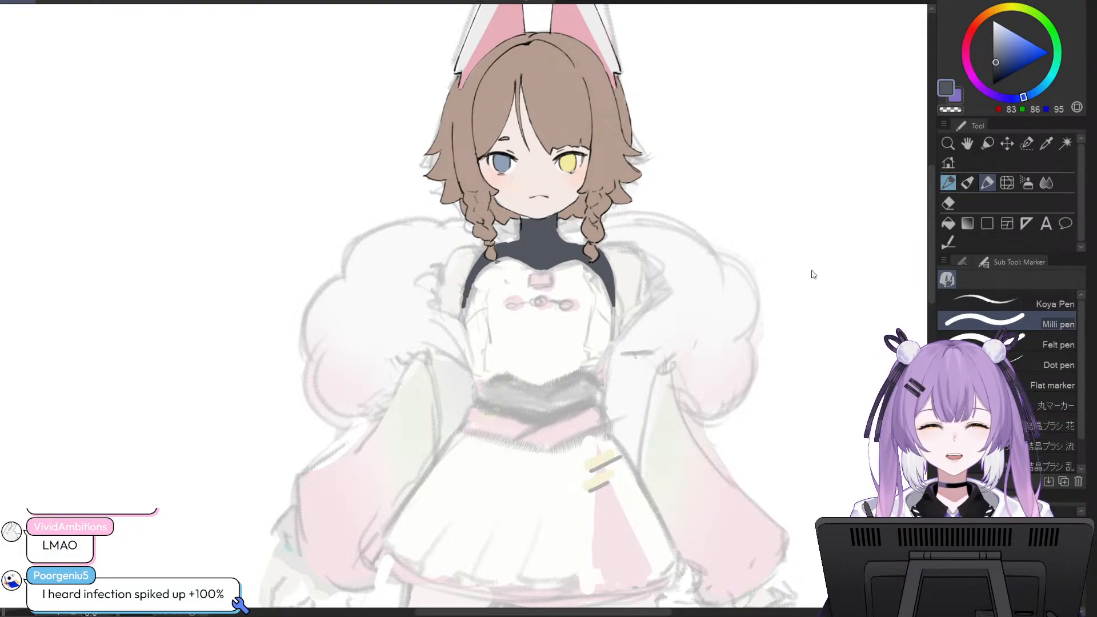
left_click(947, 203)
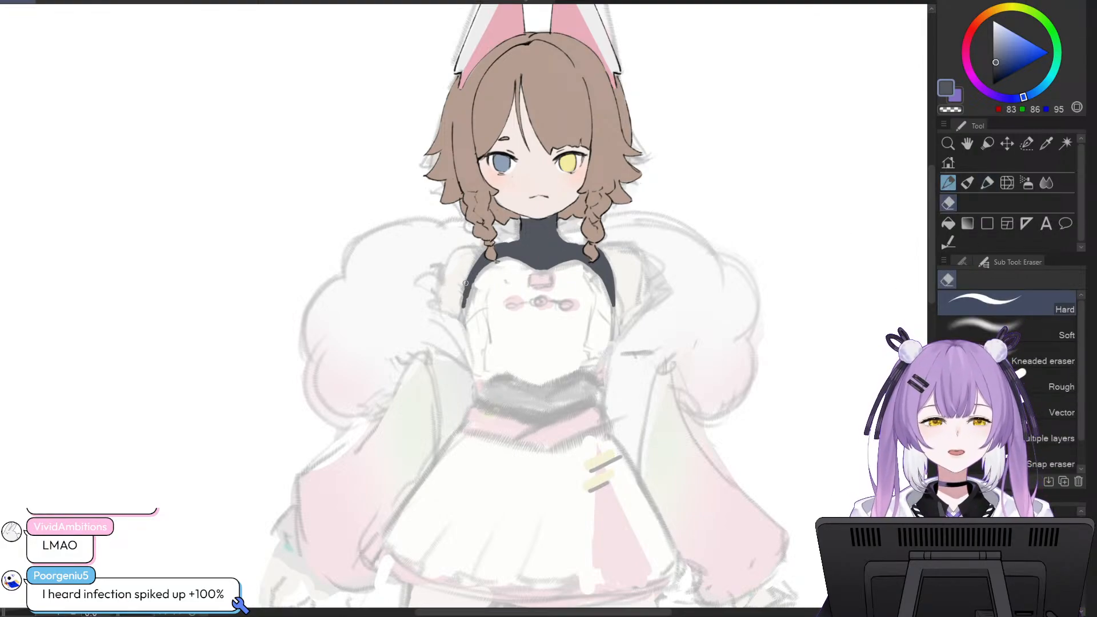
left_click_drag(478, 283, 461, 335)
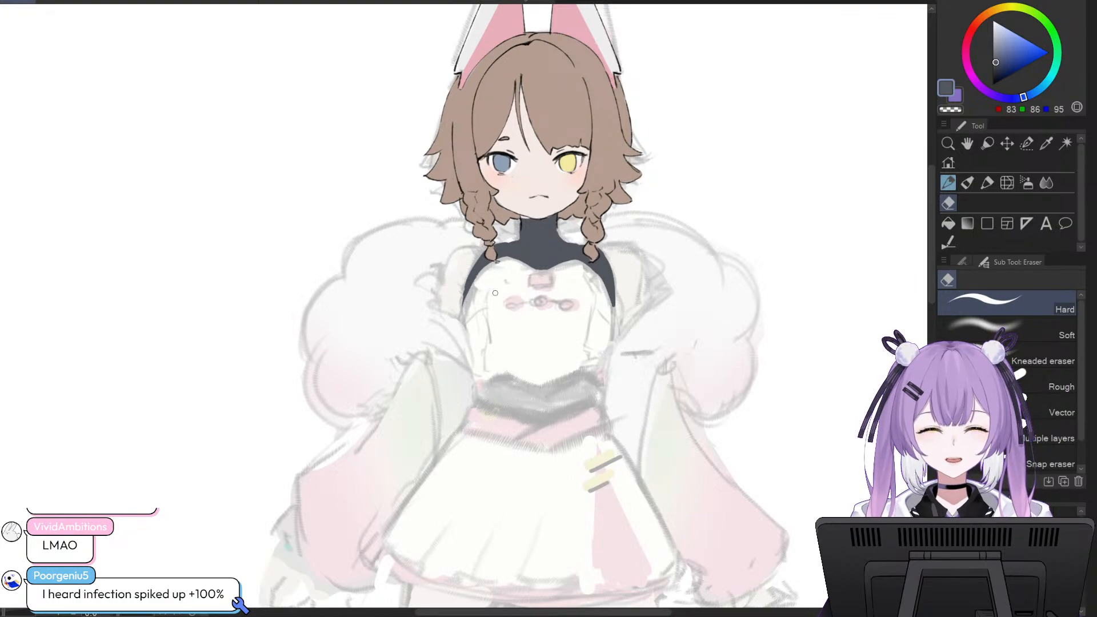
left_click(987, 182)
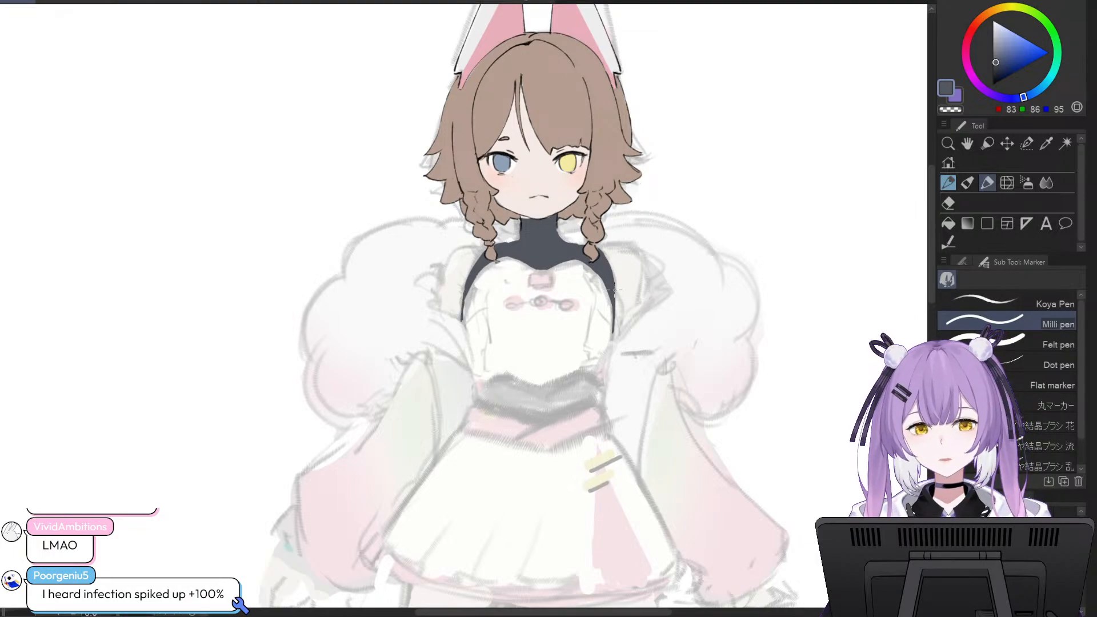
- Adjust the shape of the mouth on the face with Liquify, using a reduced brush size
left_click(1007, 183)
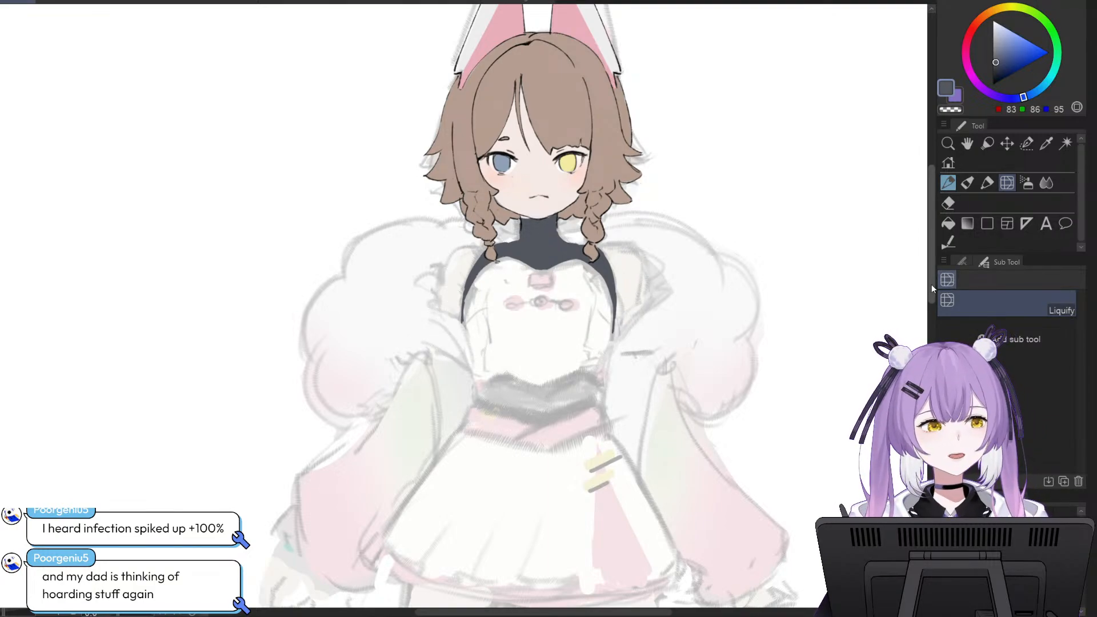
scroll(826, 247, "up", 2)
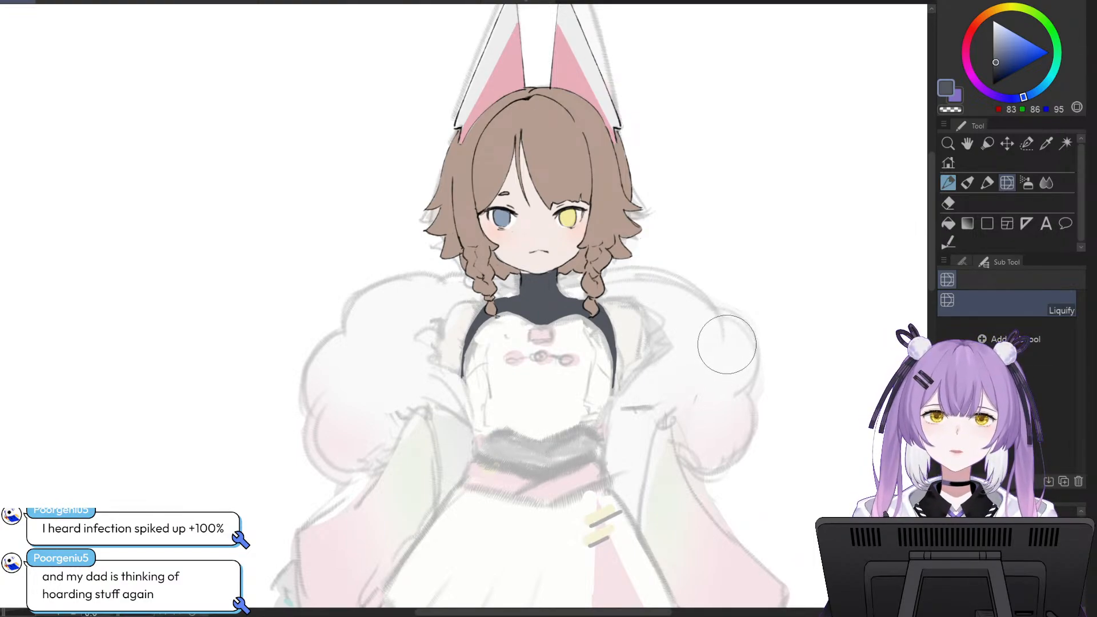
key("bracketleft")
key("bracketleft")
key("bracketleft")
key("bracketleft")
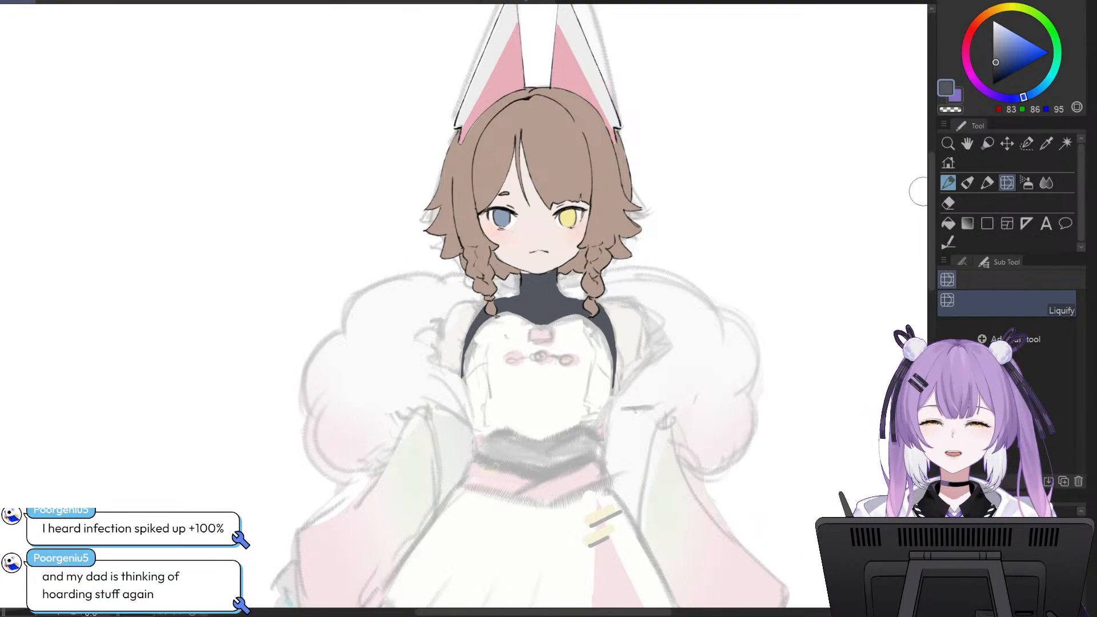
left_click(946, 572)
left_click(946, 571)
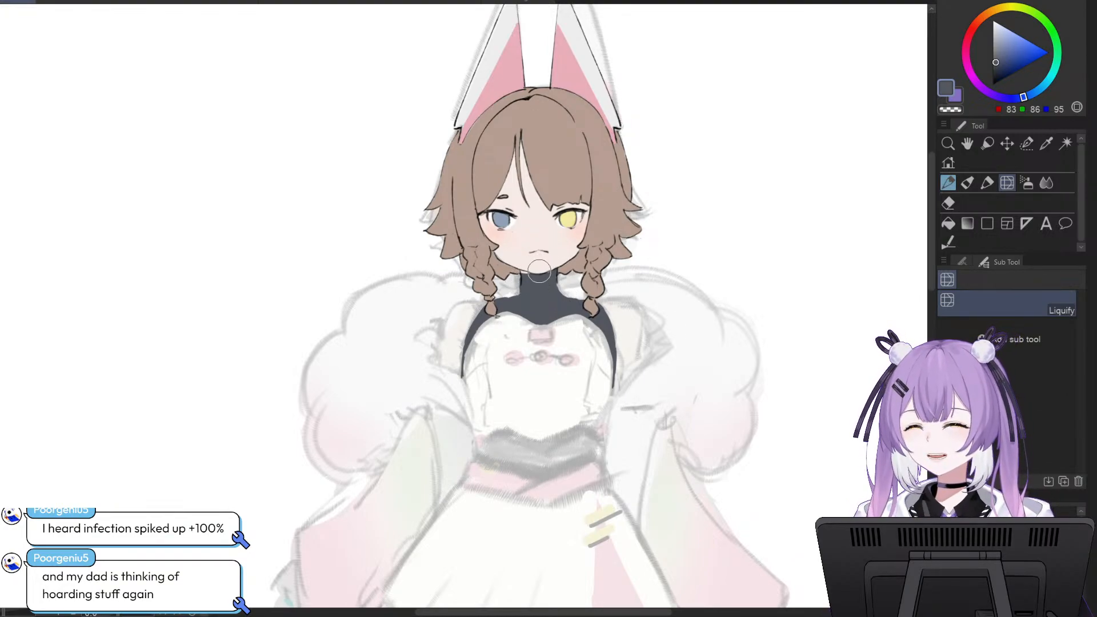
key("bracketleft")
key("bracketleft")
left_click_drag(529, 255, 547, 251)
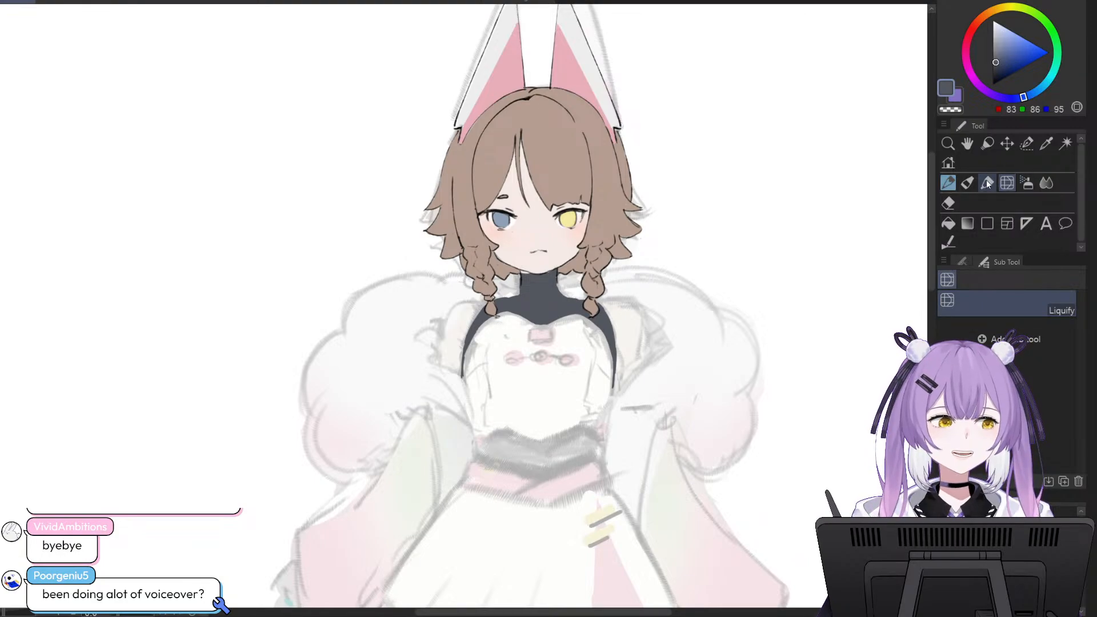
- Block in a V-shaped dark blue-grey band across the waist sash with the Milli pen, undoing unwanted strokes
key("e")
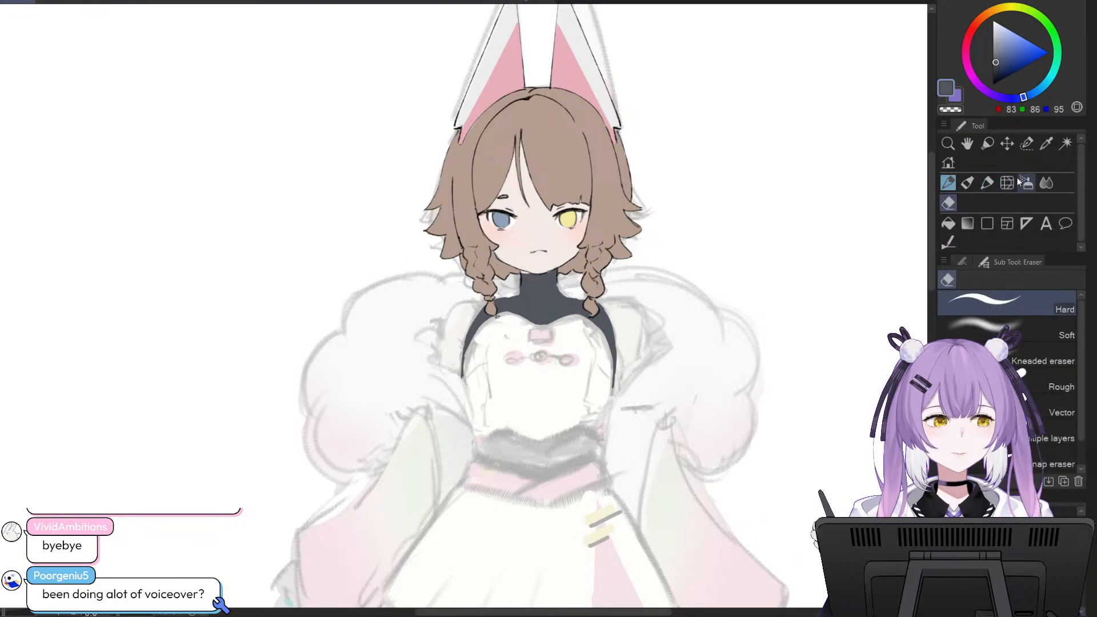
left_click(987, 183)
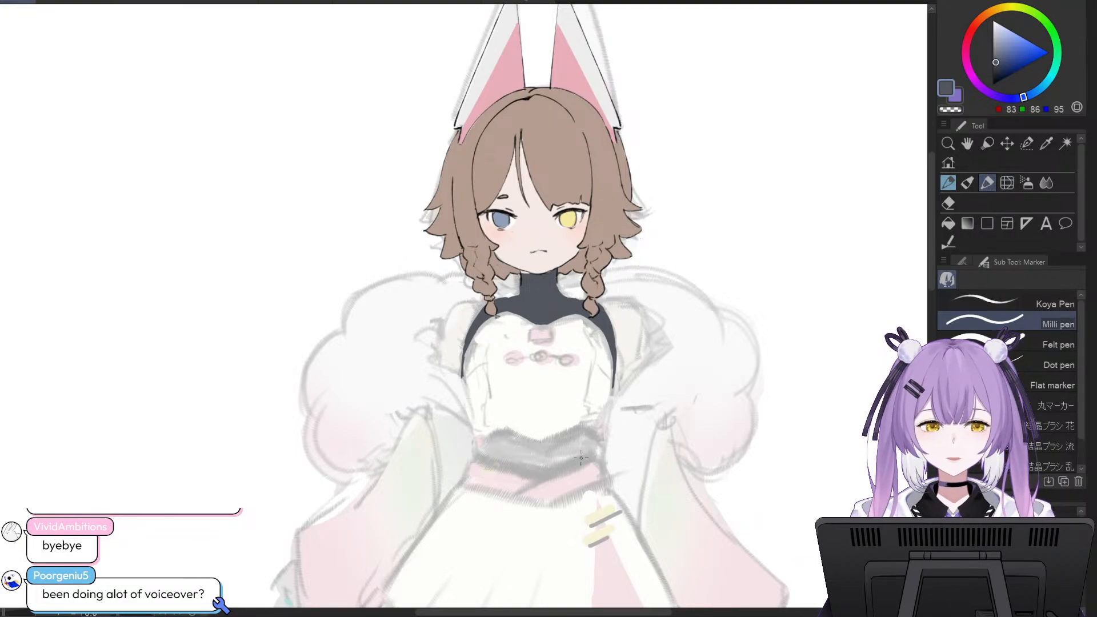
mouse_move(587, 443)
left_mouse_down()
mouse_move(563, 454)
mouse_move(593, 441)
mouse_move(546, 462)
mouse_move(592, 441)
mouse_move(557, 456)
mouse_move(493, 443)
mouse_move(522, 458)
mouse_move(485, 444)
mouse_move(526, 457)
left_mouse_up()
key("ctrl+z")
key("ctrl+z")
key("ctrl+z")
key("ctrl+z")
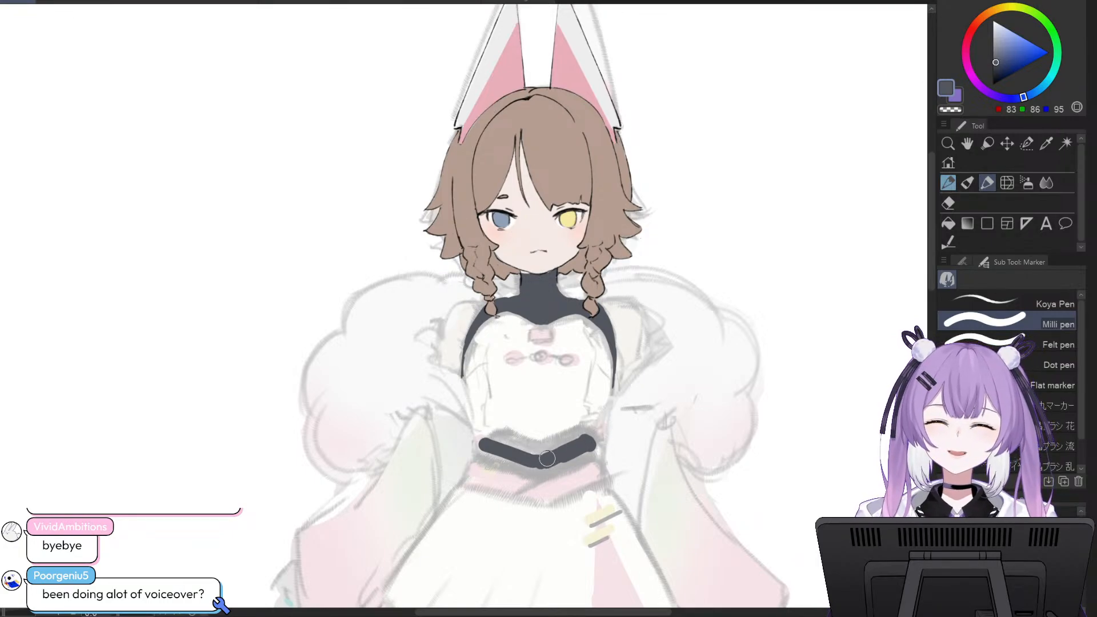
- Thicken the waist band with Milli pen strokes until dark blue-grey covers the sketched grey sash down to its lower point
mouse_move(541, 461)
left_mouse_down()
mouse_move(592, 442)
mouse_move(560, 462)
left_mouse_up()
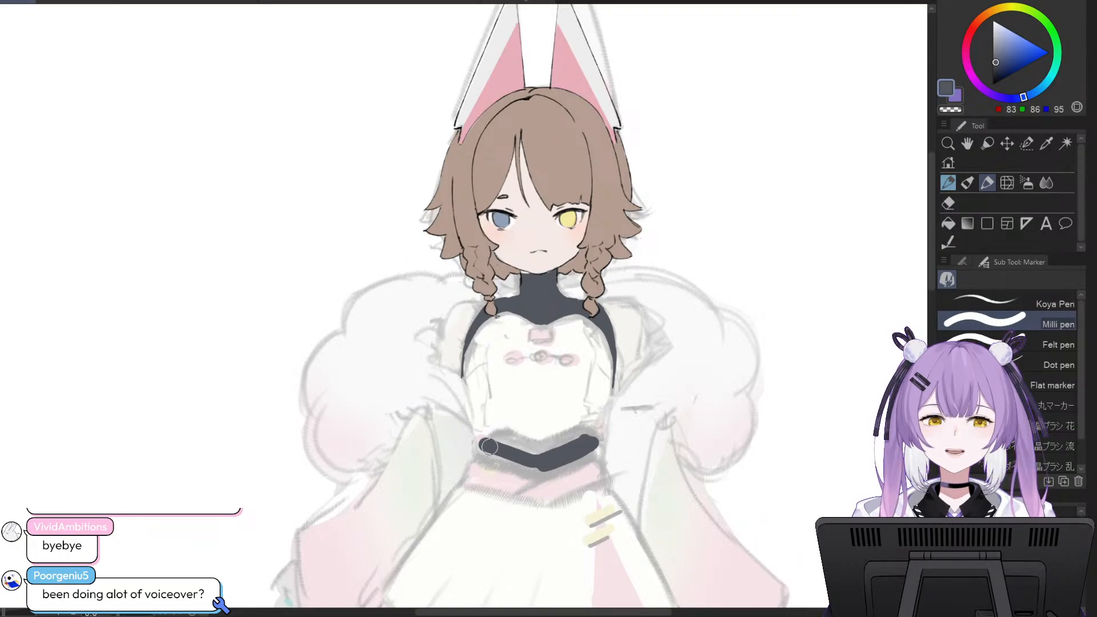
left_click_drag(488, 446, 528, 454)
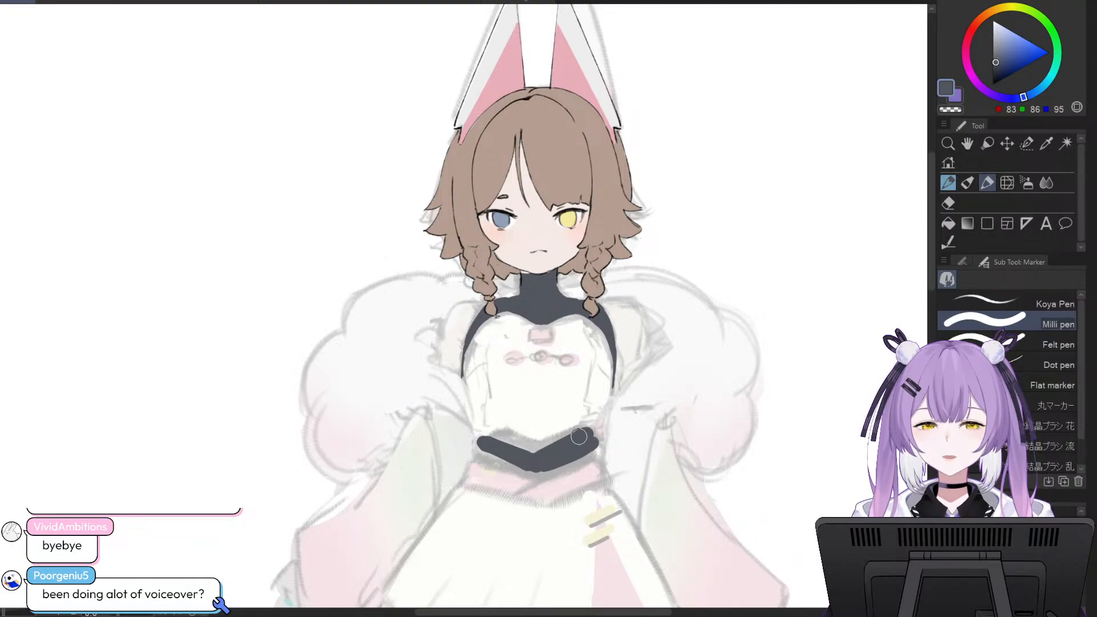
mouse_move(579, 436)
left_mouse_down()
mouse_move(540, 456)
mouse_move(510, 439)
left_mouse_up()
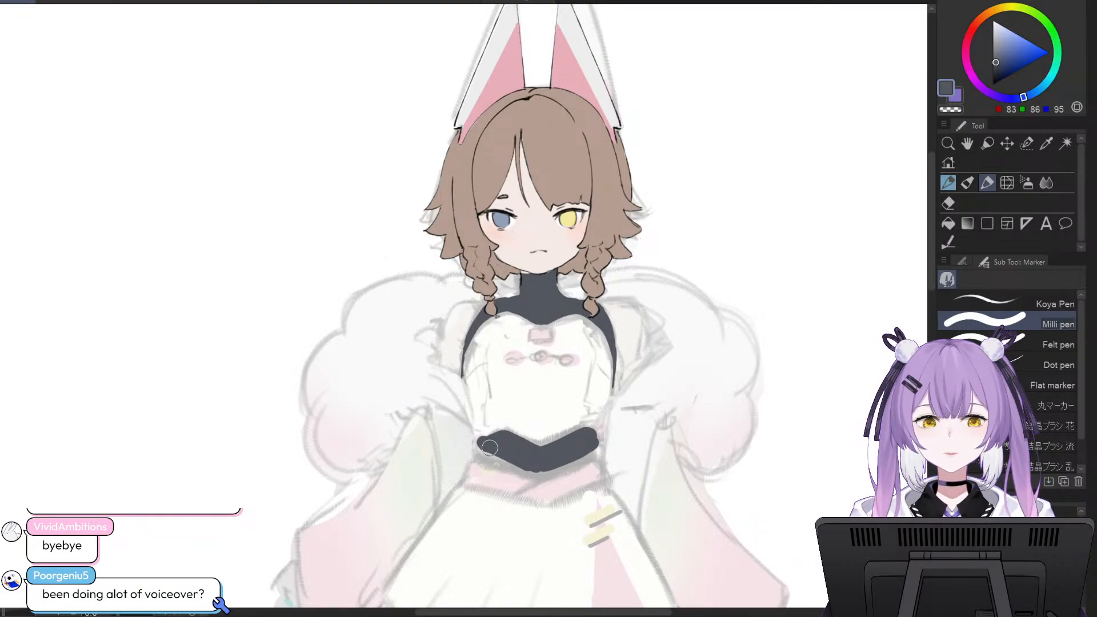
mouse_move(489, 447)
left_mouse_down()
mouse_move(542, 435)
mouse_move(483, 448)
mouse_move(541, 462)
mouse_move(524, 468)
mouse_move(534, 471)
mouse_move(579, 451)
left_mouse_up()
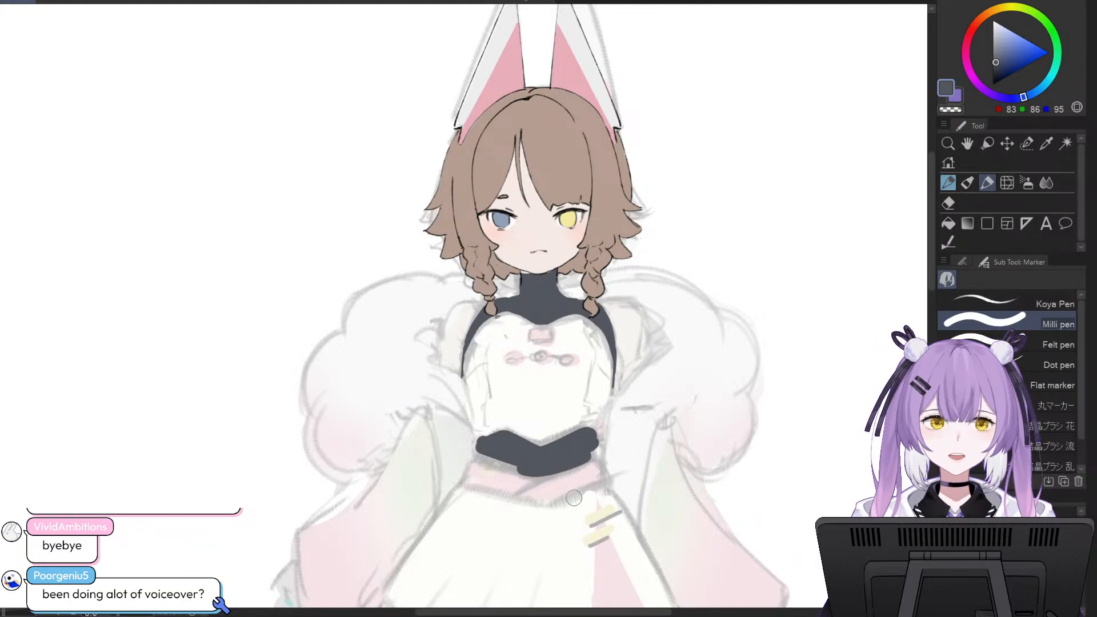
key("ctrl+z")
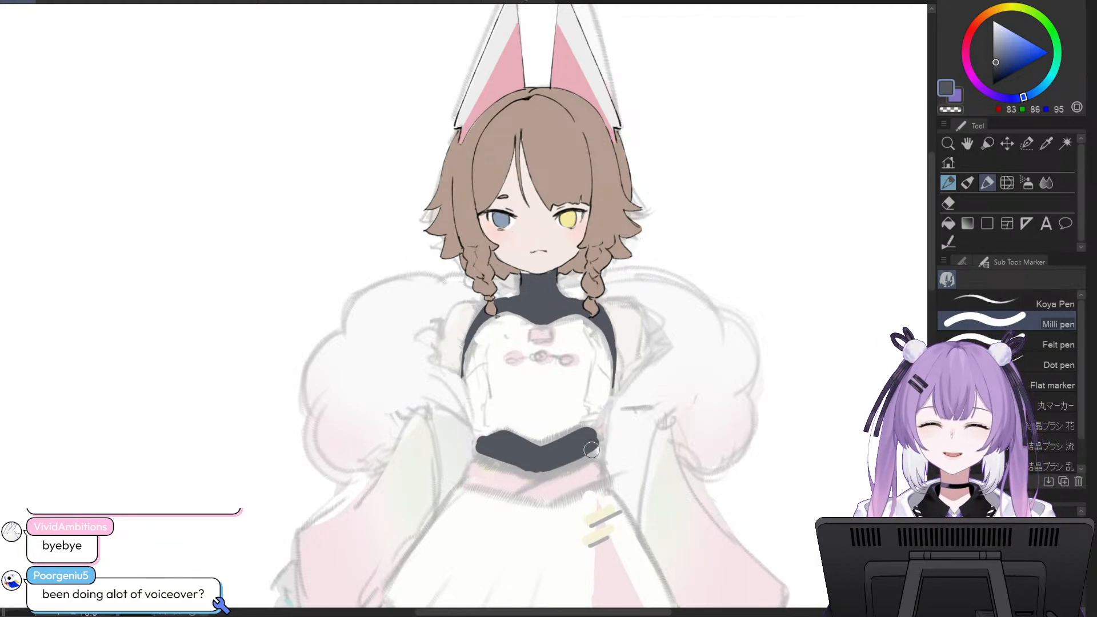
mouse_move(589, 450)
left_mouse_down()
mouse_move(539, 477)
mouse_move(594, 451)
mouse_move(597, 436)
left_mouse_up()
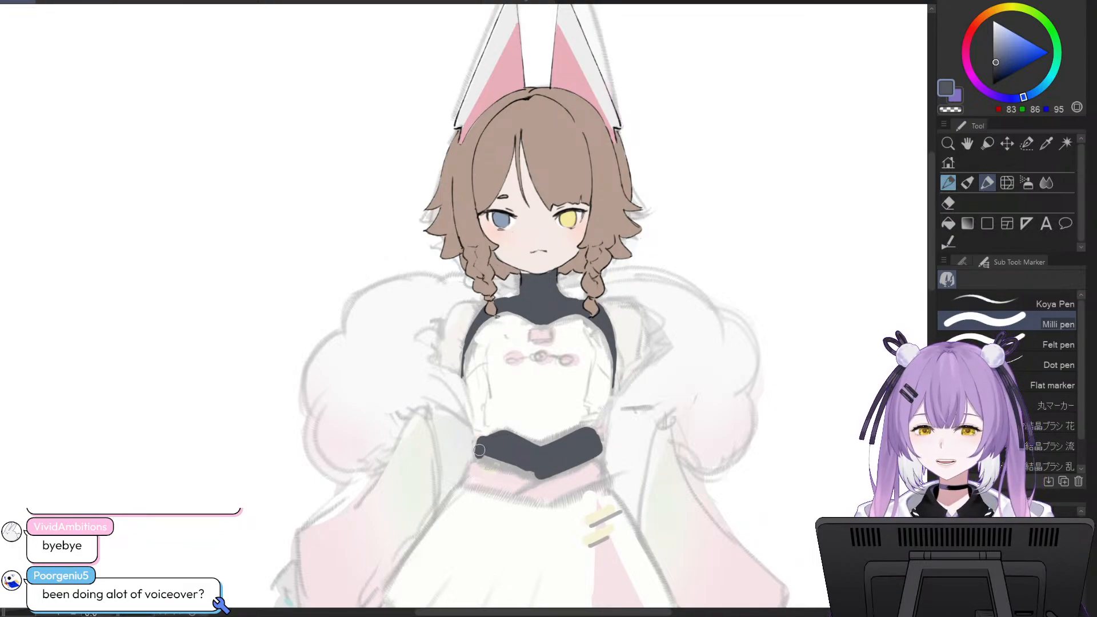
left_click_drag(479, 457, 500, 460)
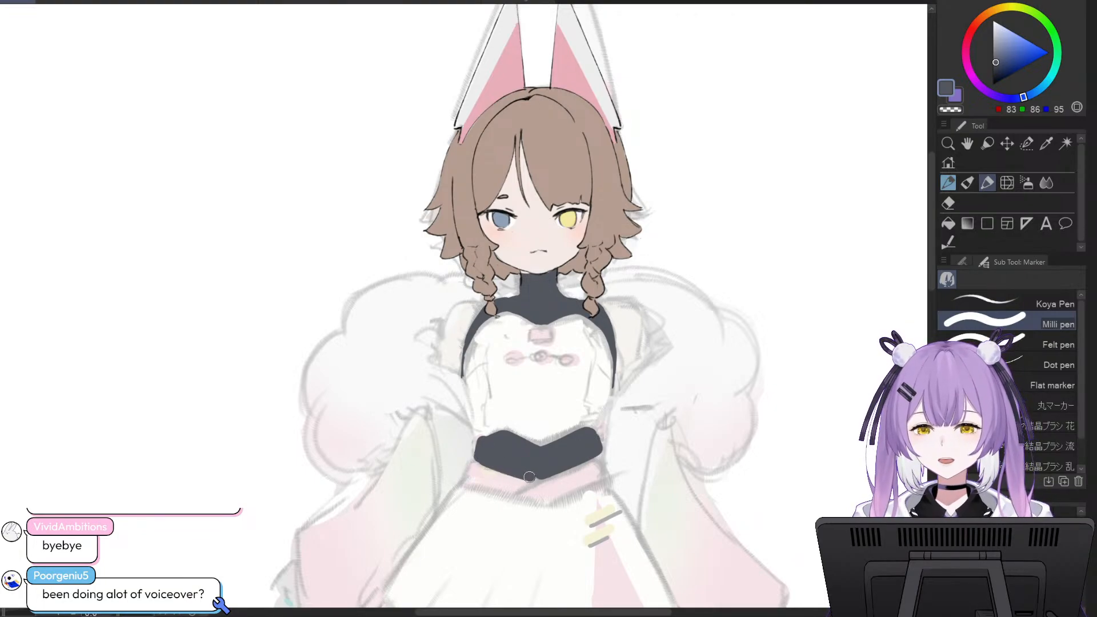
mouse_move(483, 457)
left_mouse_down()
mouse_move(523, 469)
mouse_move(508, 465)
left_mouse_up()
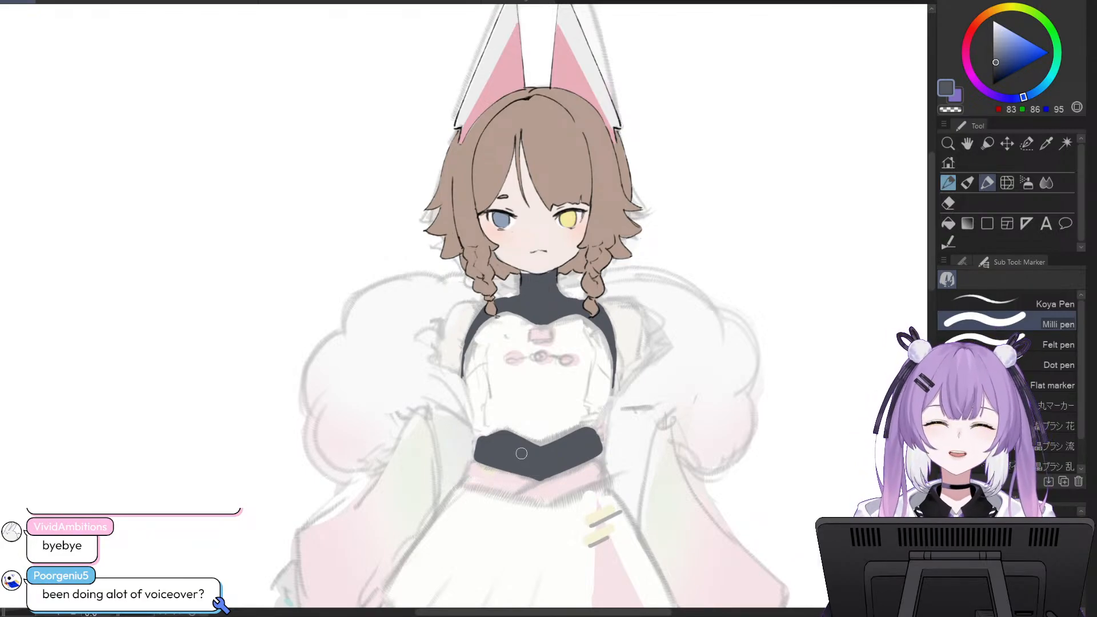
- Clean up the waist band's upper V edge and cut its side corners to sharp points with the Hard eraser
left_click(948, 203)
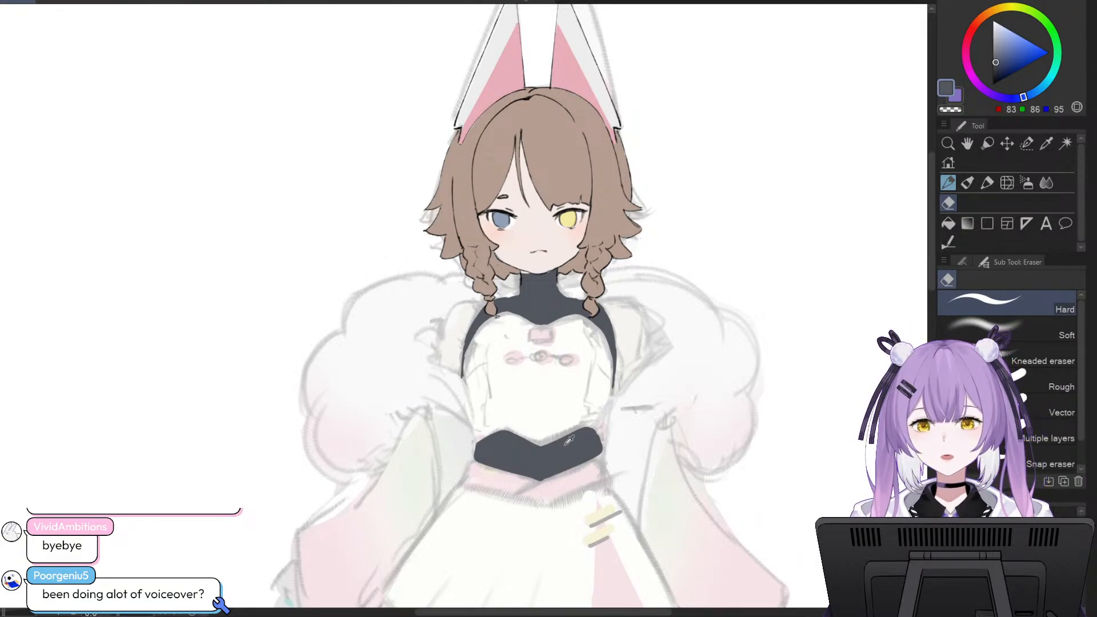
key("p")
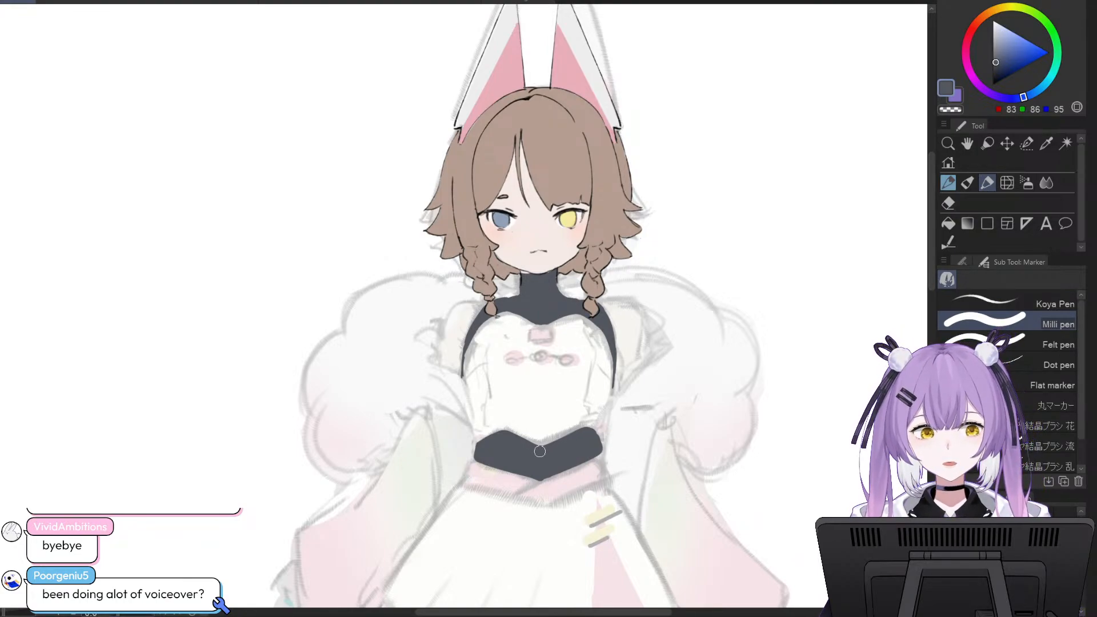
left_click_drag(539, 451, 570, 433)
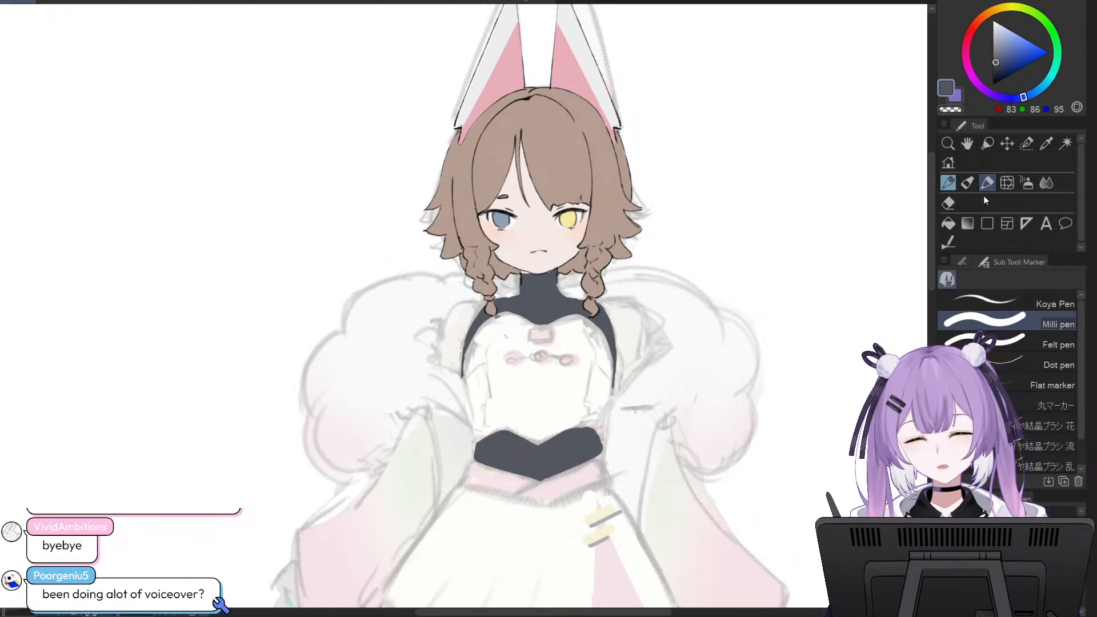
left_click(948, 203)
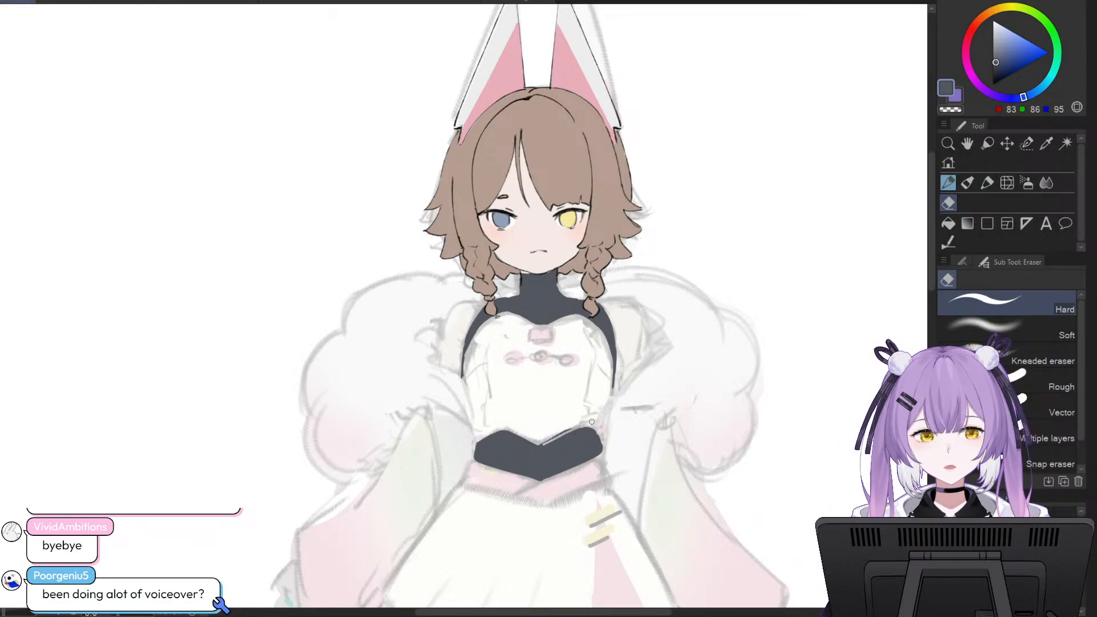
left_click_drag(577, 426, 542, 442)
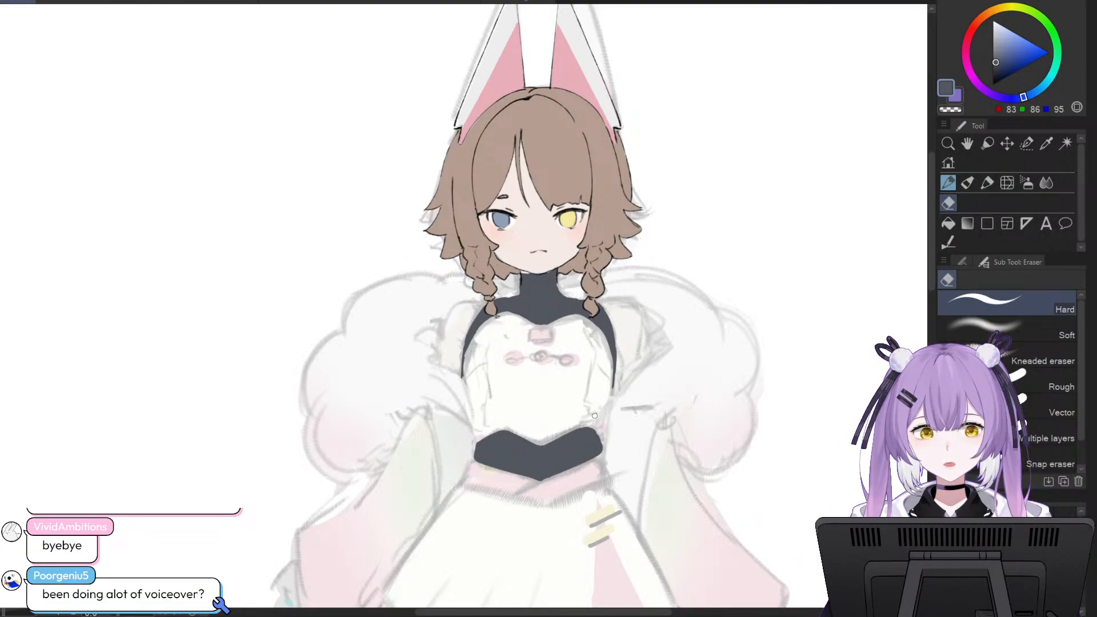
left_click_drag(590, 426, 595, 438)
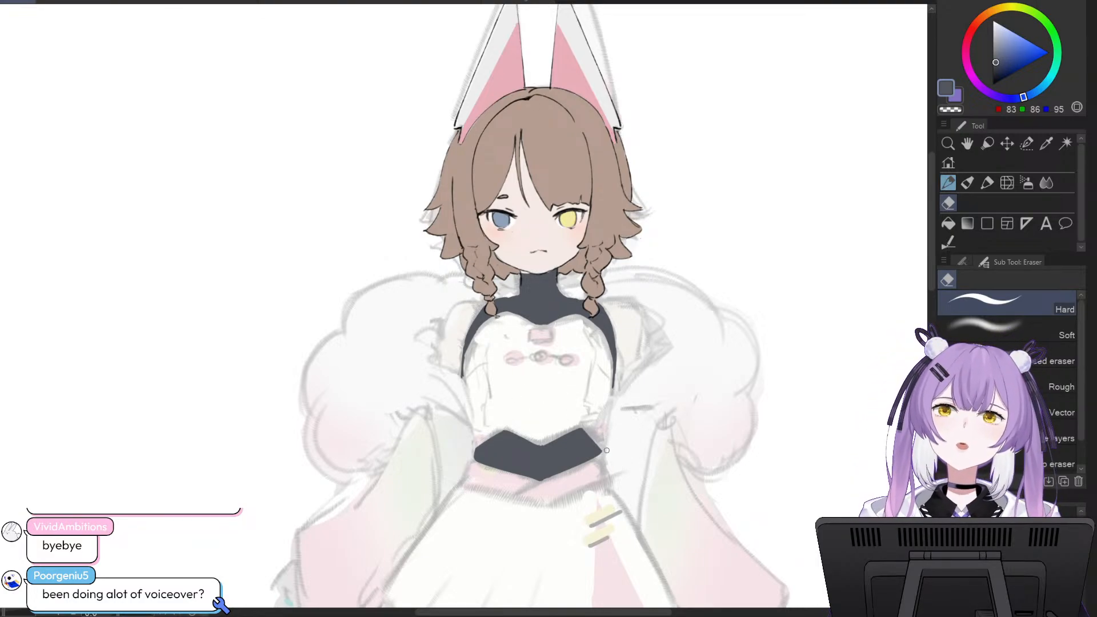
- Examine the whole figure from ears to shoes to judge the dark top and waist band against the sketch
scroll(652, 496, "down", 1)
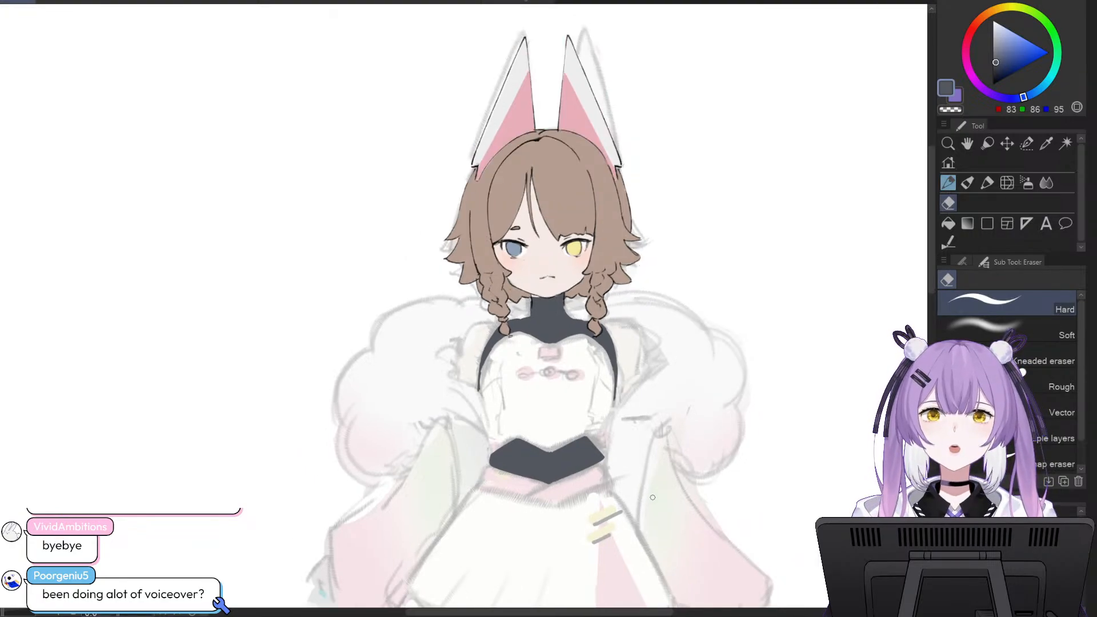
scroll(652, 497, "down", 2)
left_click_drag(931, 231, 933, 306)
scroll(697, 496, "down", 1)
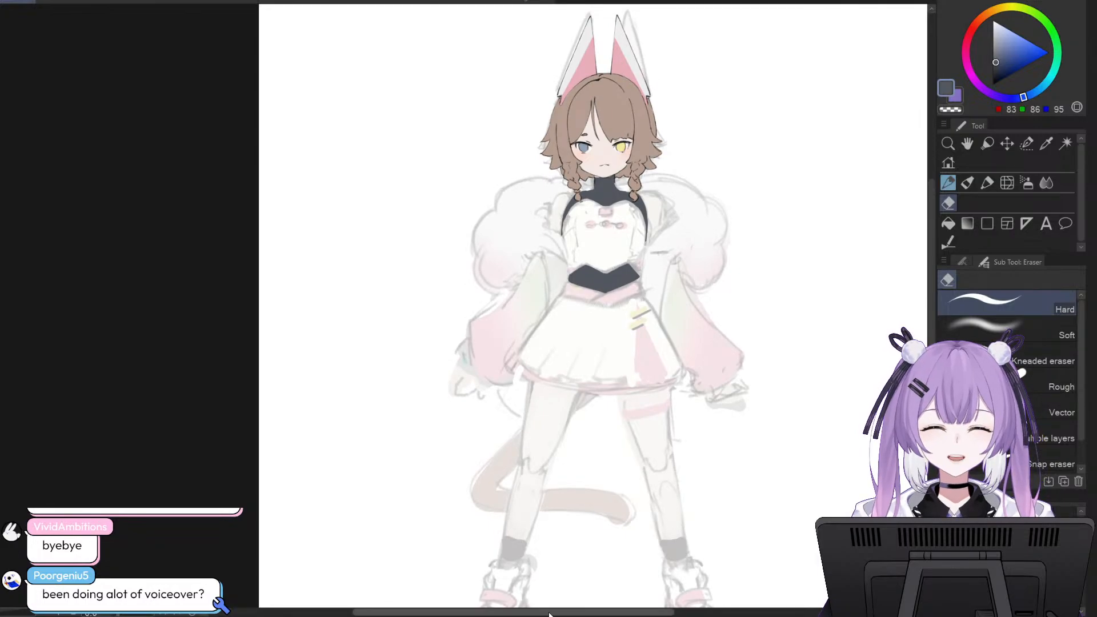
left_click_drag(549, 614, 581, 614)
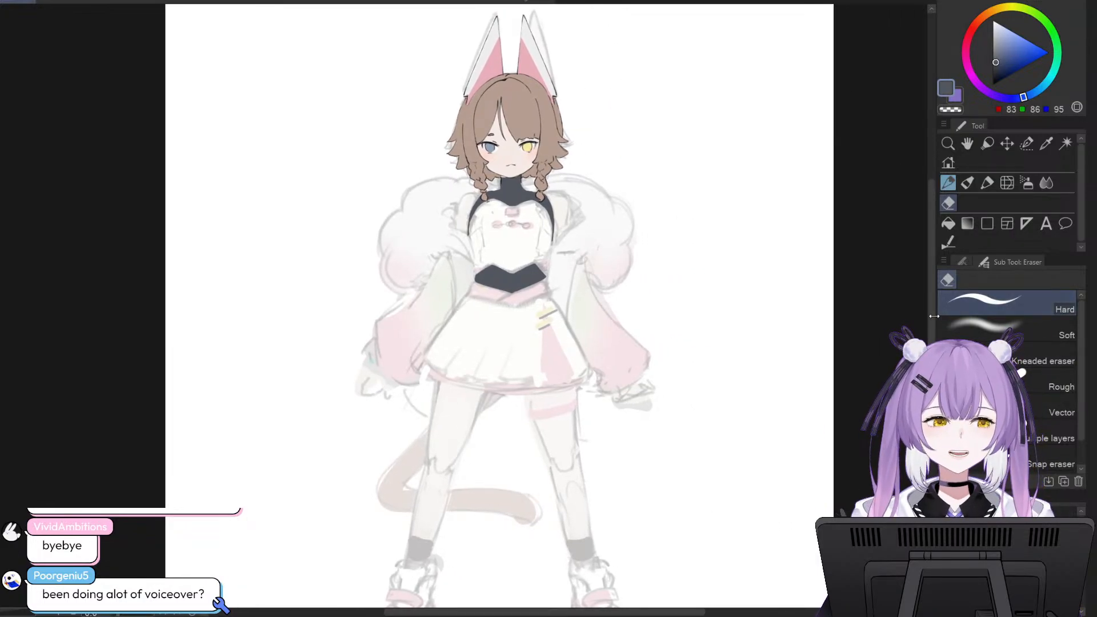
mouse_move(931, 323)
left_mouse_down()
mouse_move(932, 313)
mouse_move(924, 338)
left_mouse_up()
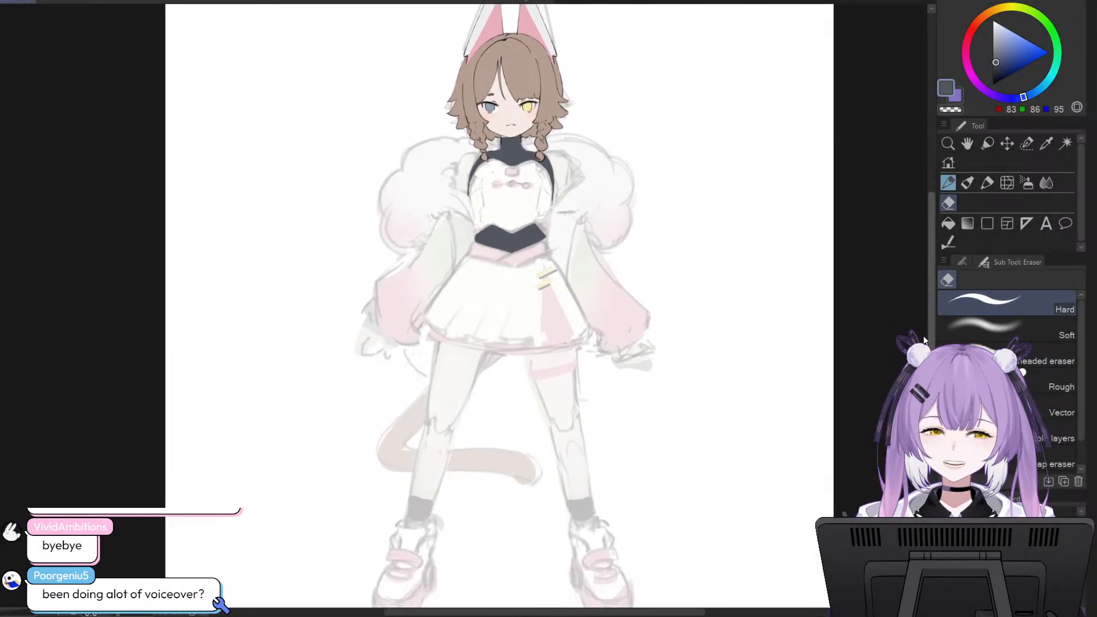
scroll(607, 337, "down", 1)
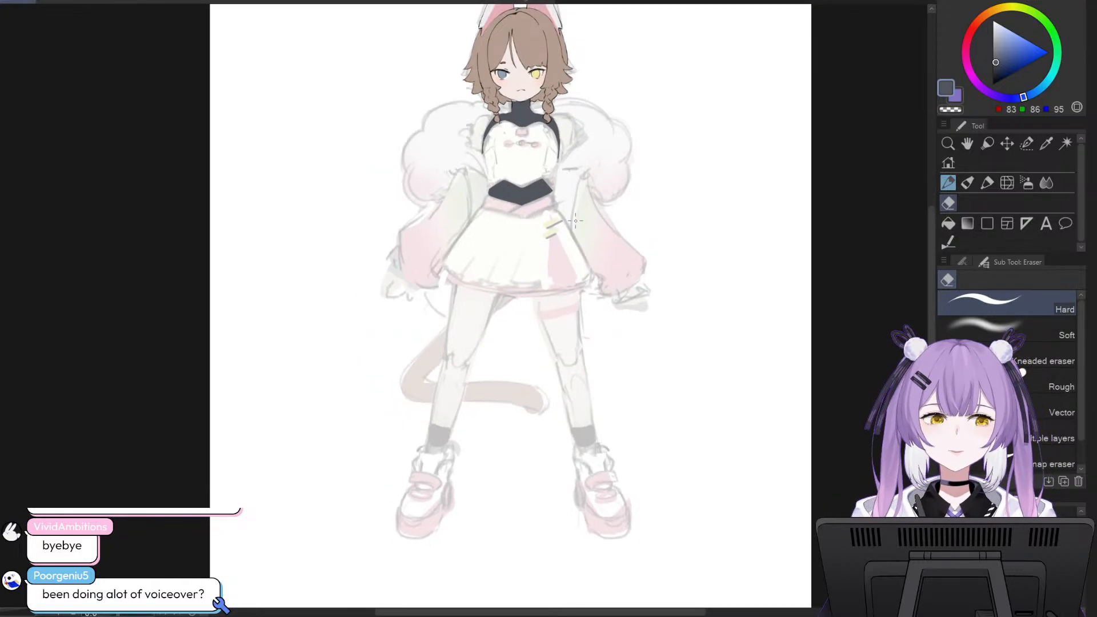
left_click_drag(932, 296, 926, 276)
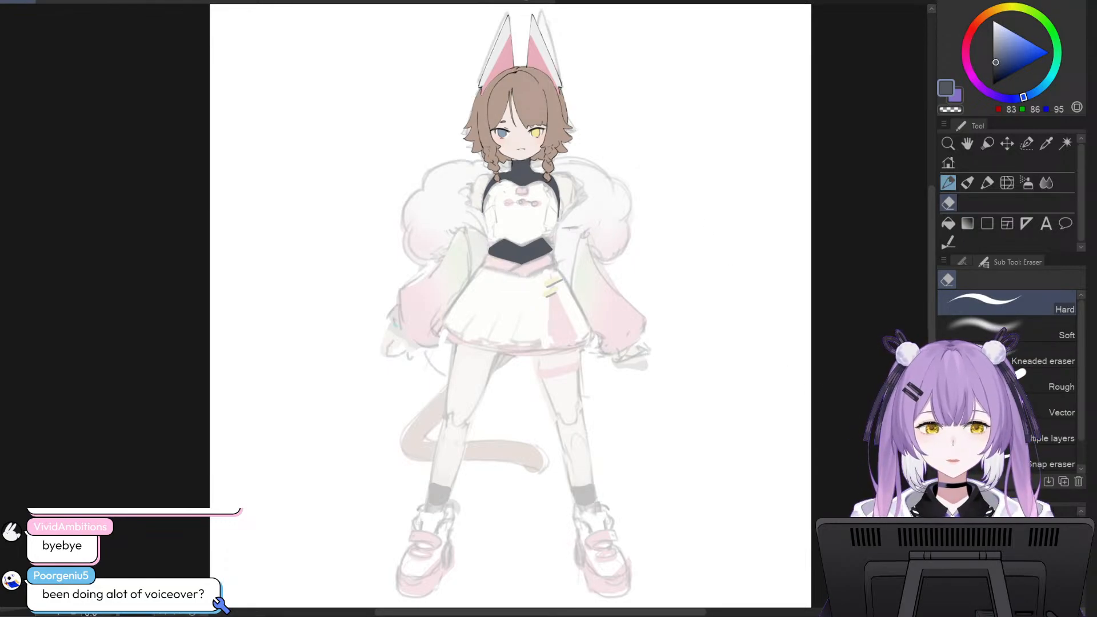
- Examine the Beni Shoga character sheet in the other open document and return to the animal-eared character sketch
scroll(624, 381, "down", 1)
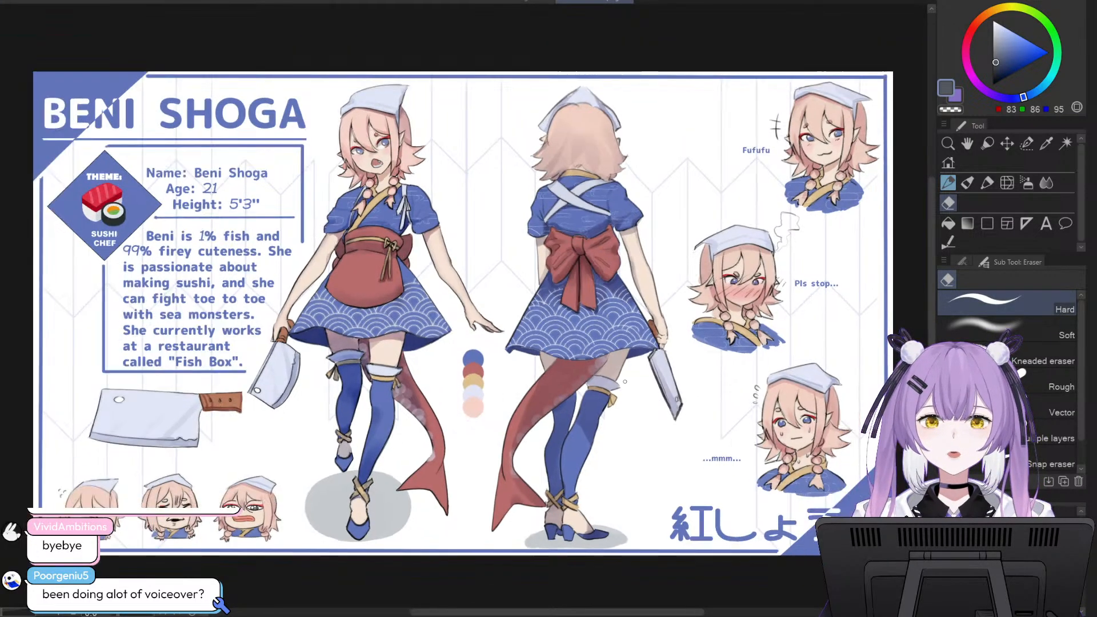
scroll(625, 381, "up", 1)
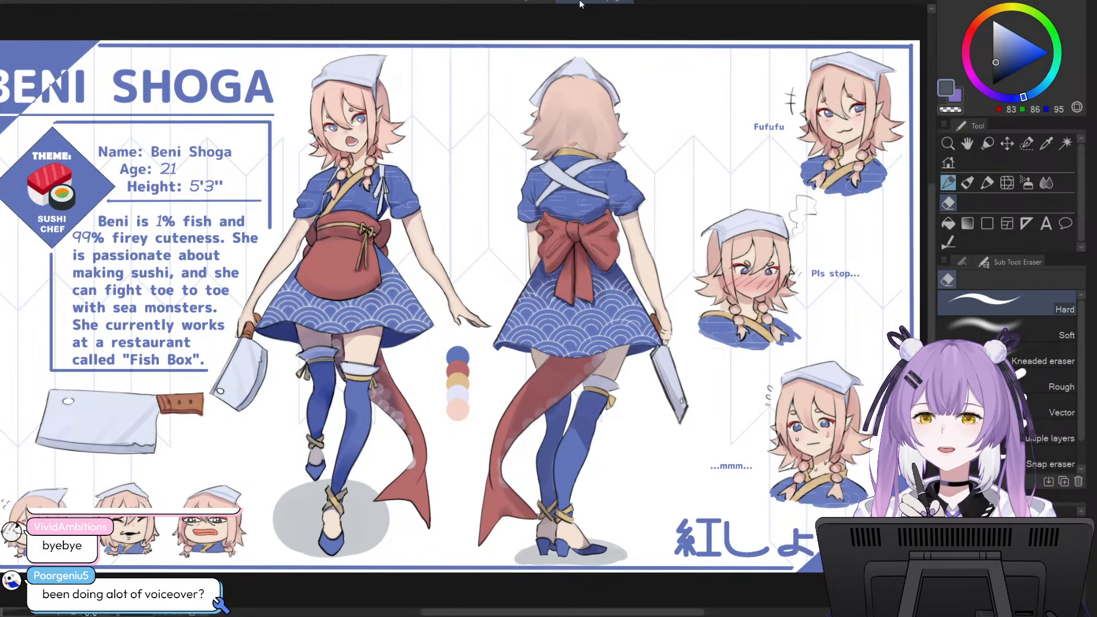
left_click(19, 1)
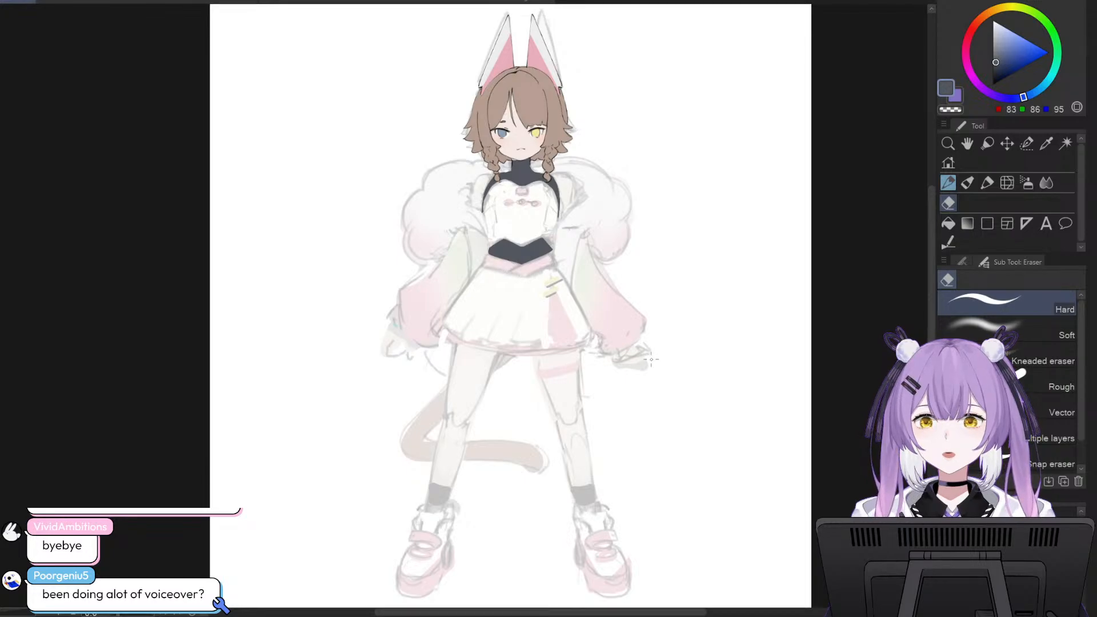
scroll(663, 200, "up", 2)
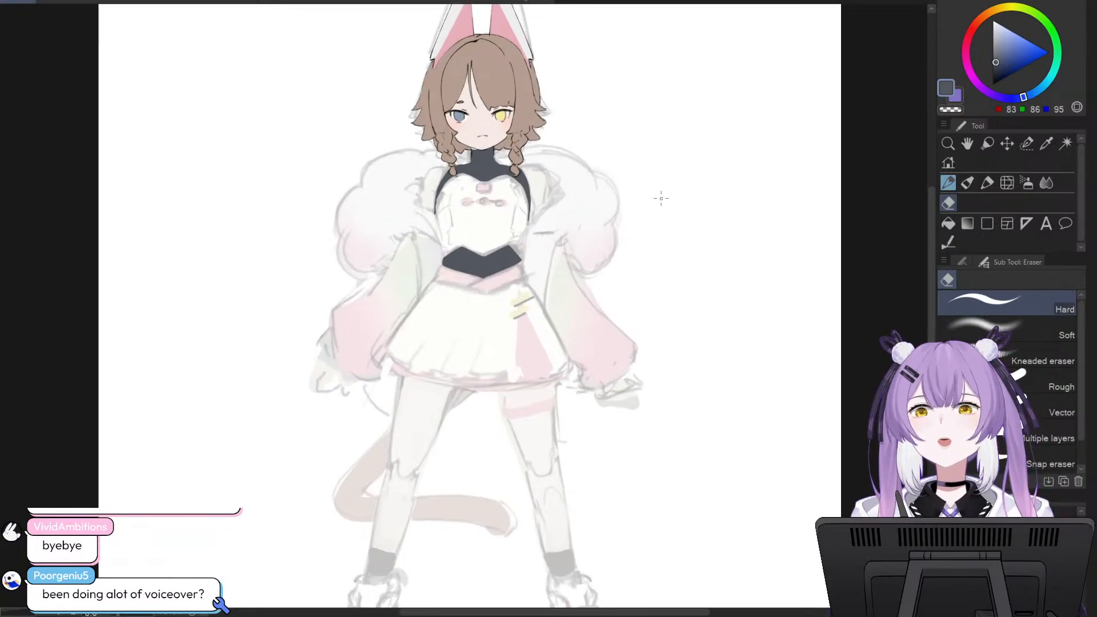
scroll(657, 198, "down", 3)
scroll(627, 233, "up", 1)
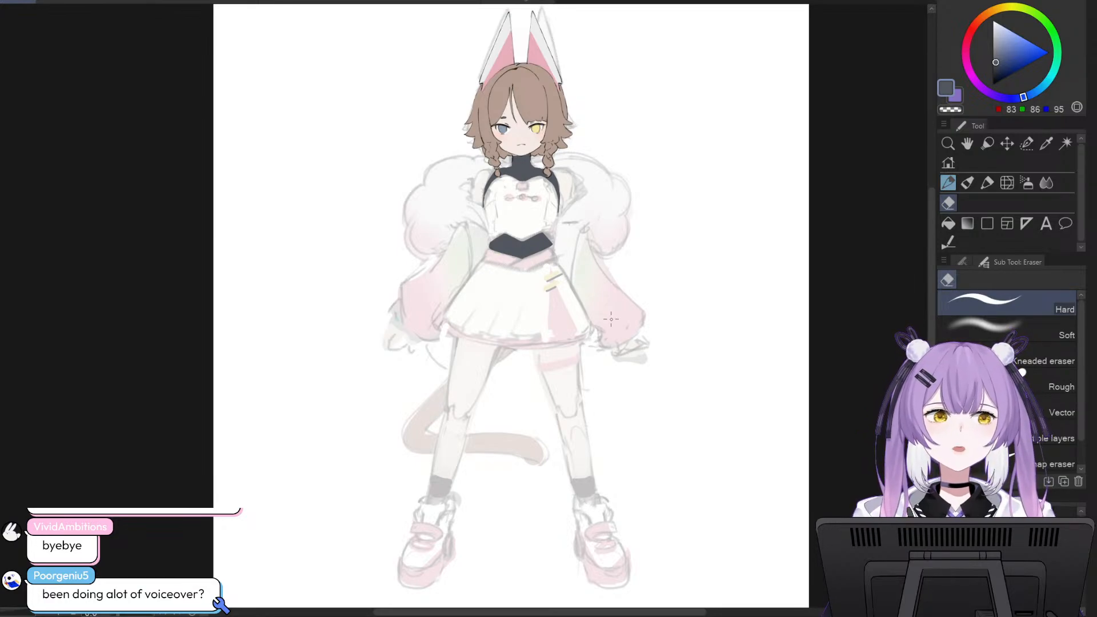
scroll(808, 507, "up", 1)
scroll(808, 507, "down", 2)
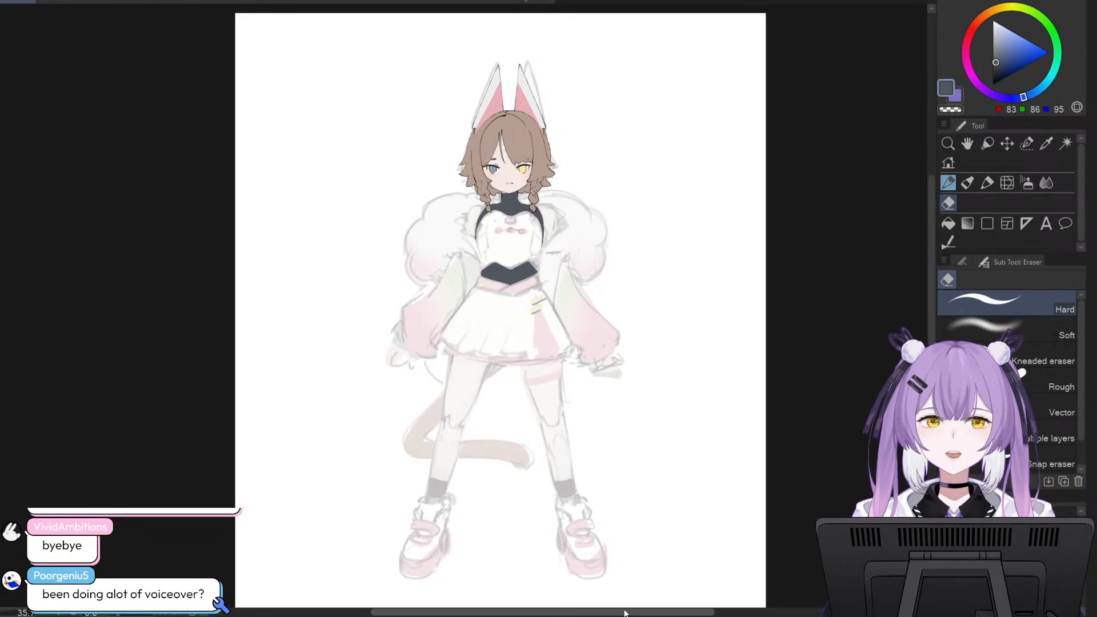
scroll(623, 613, "up", 1)
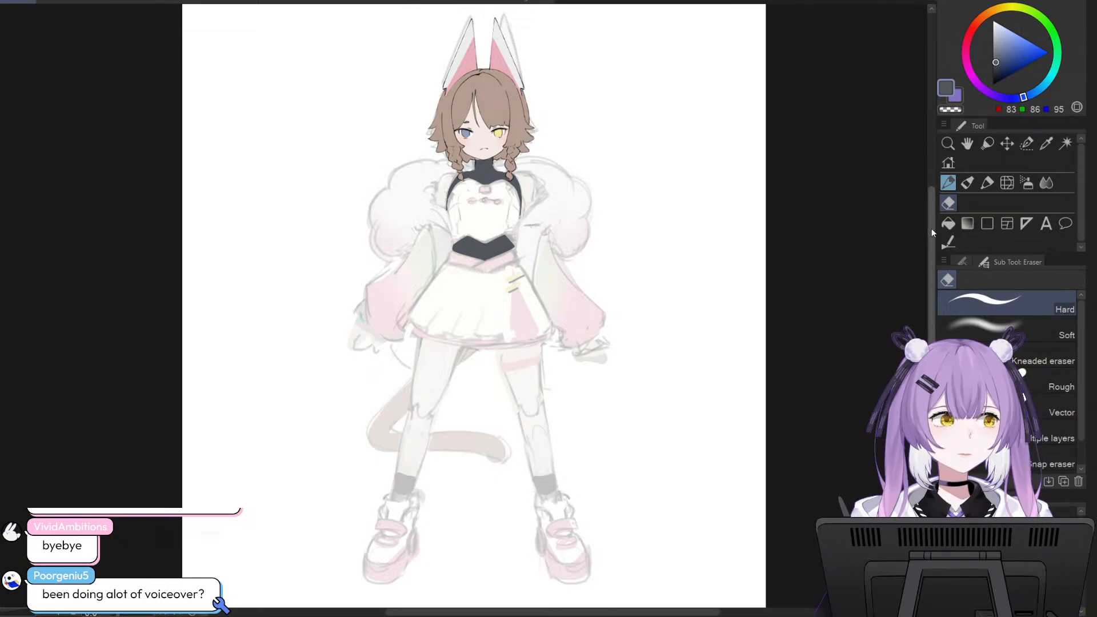
left_click_drag(931, 228, 931, 230)
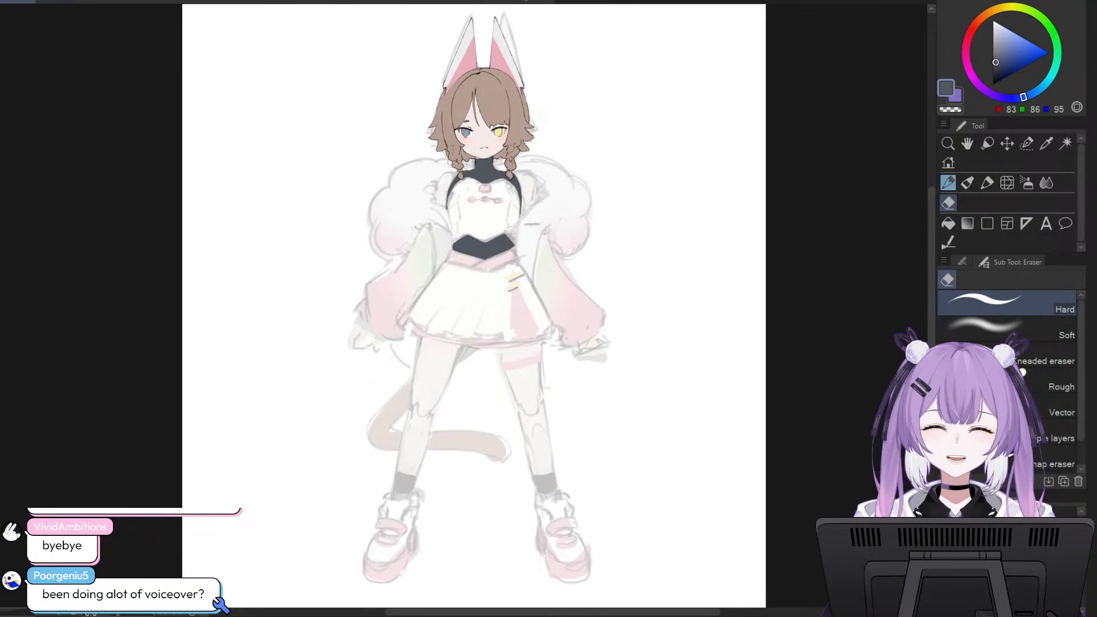